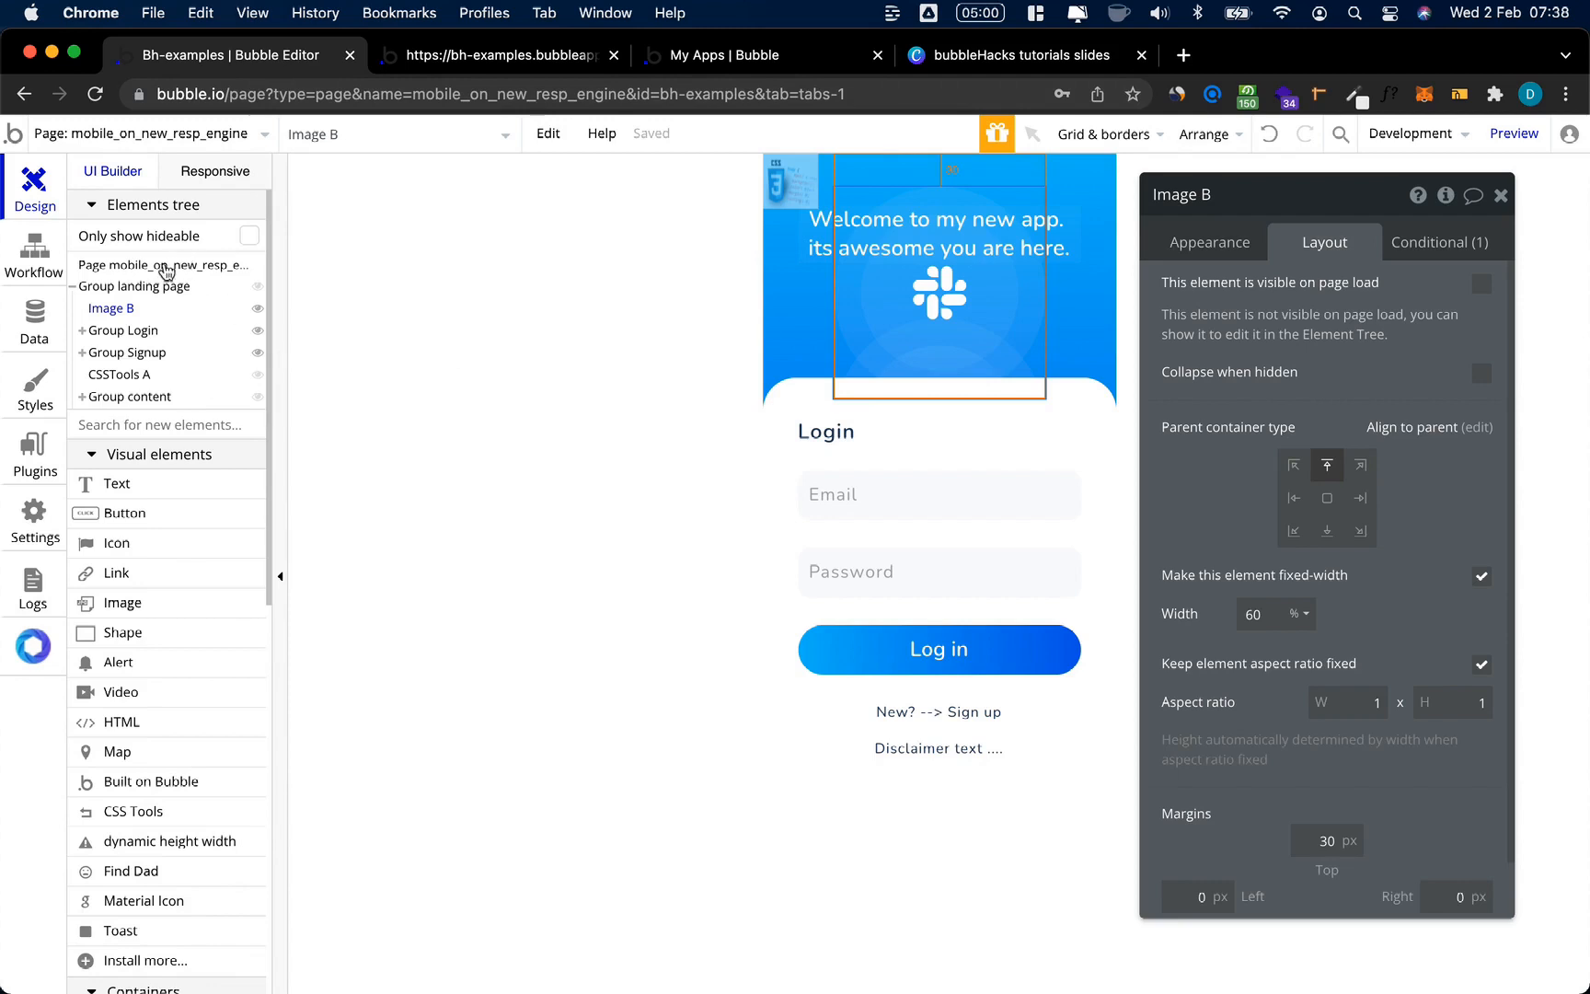
Step: Check the layout settings of the page and Group landing page, and hide that group on the editor canvas
left_click(156, 267)
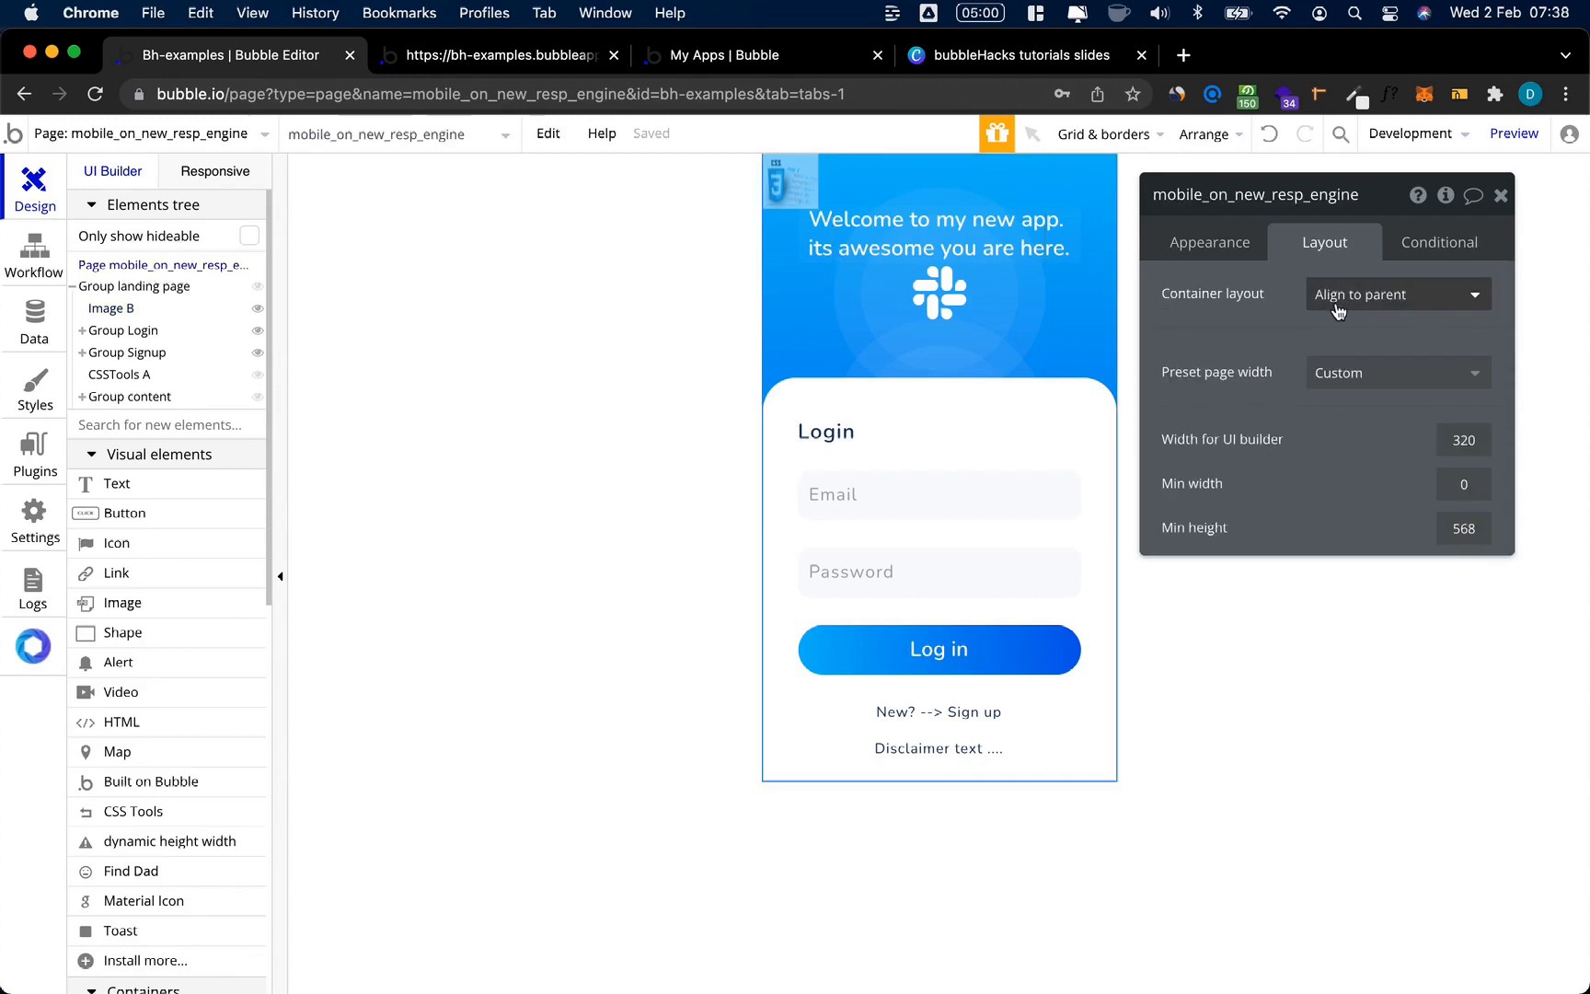
left_click(131, 296)
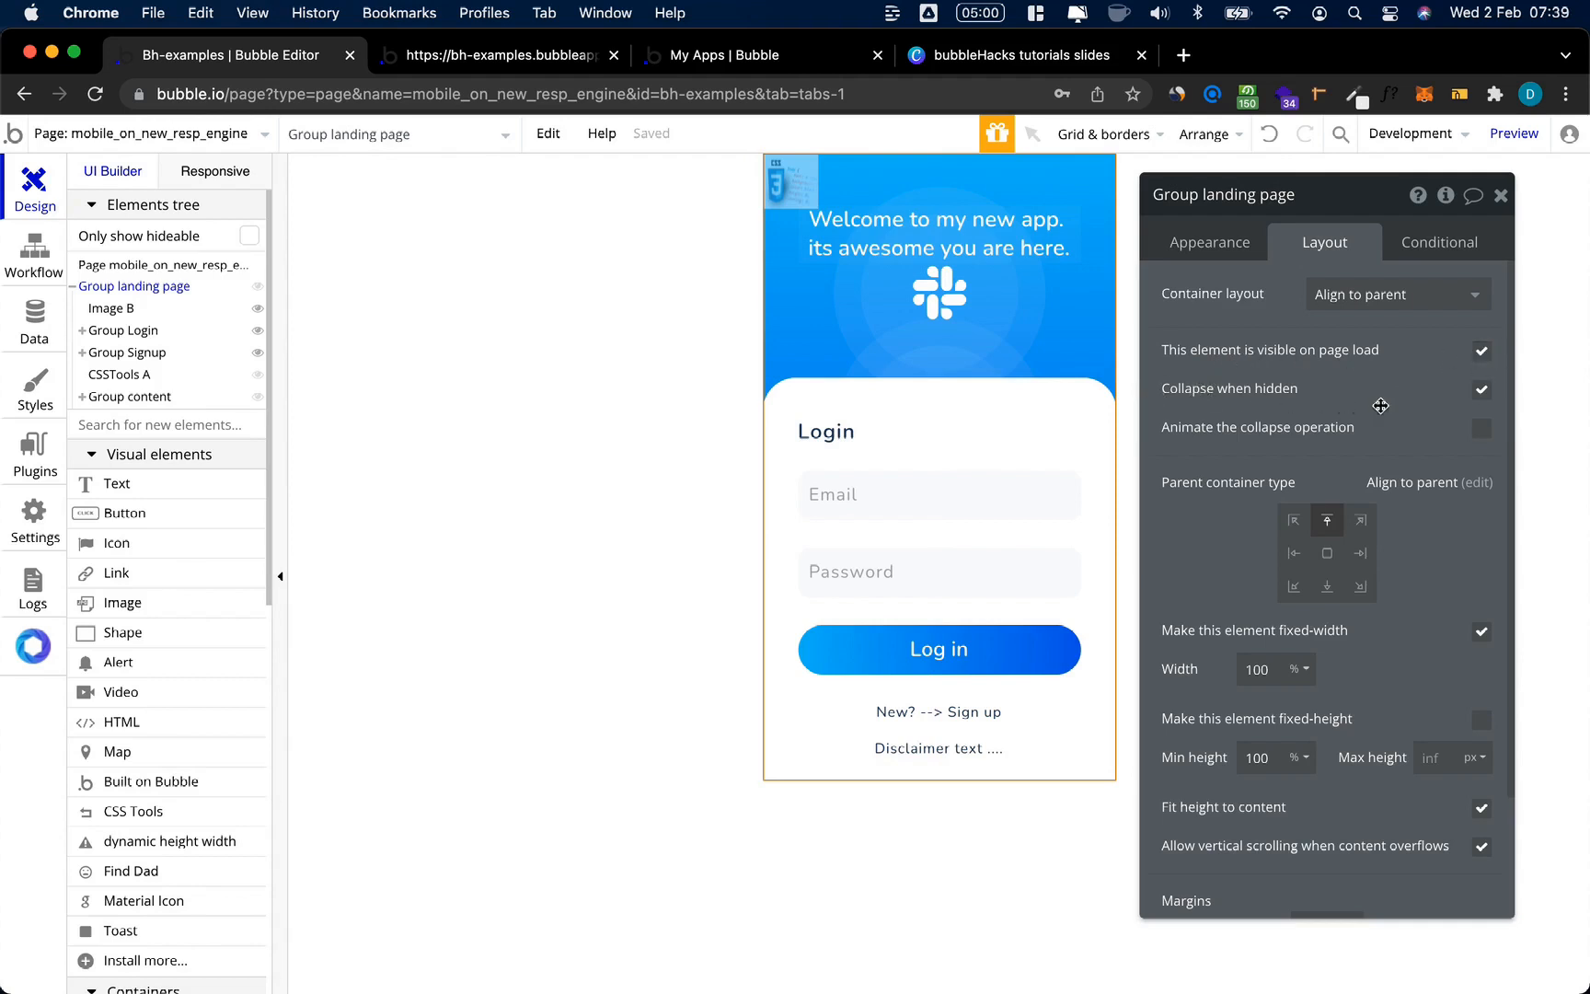
mouse_move(261, 295)
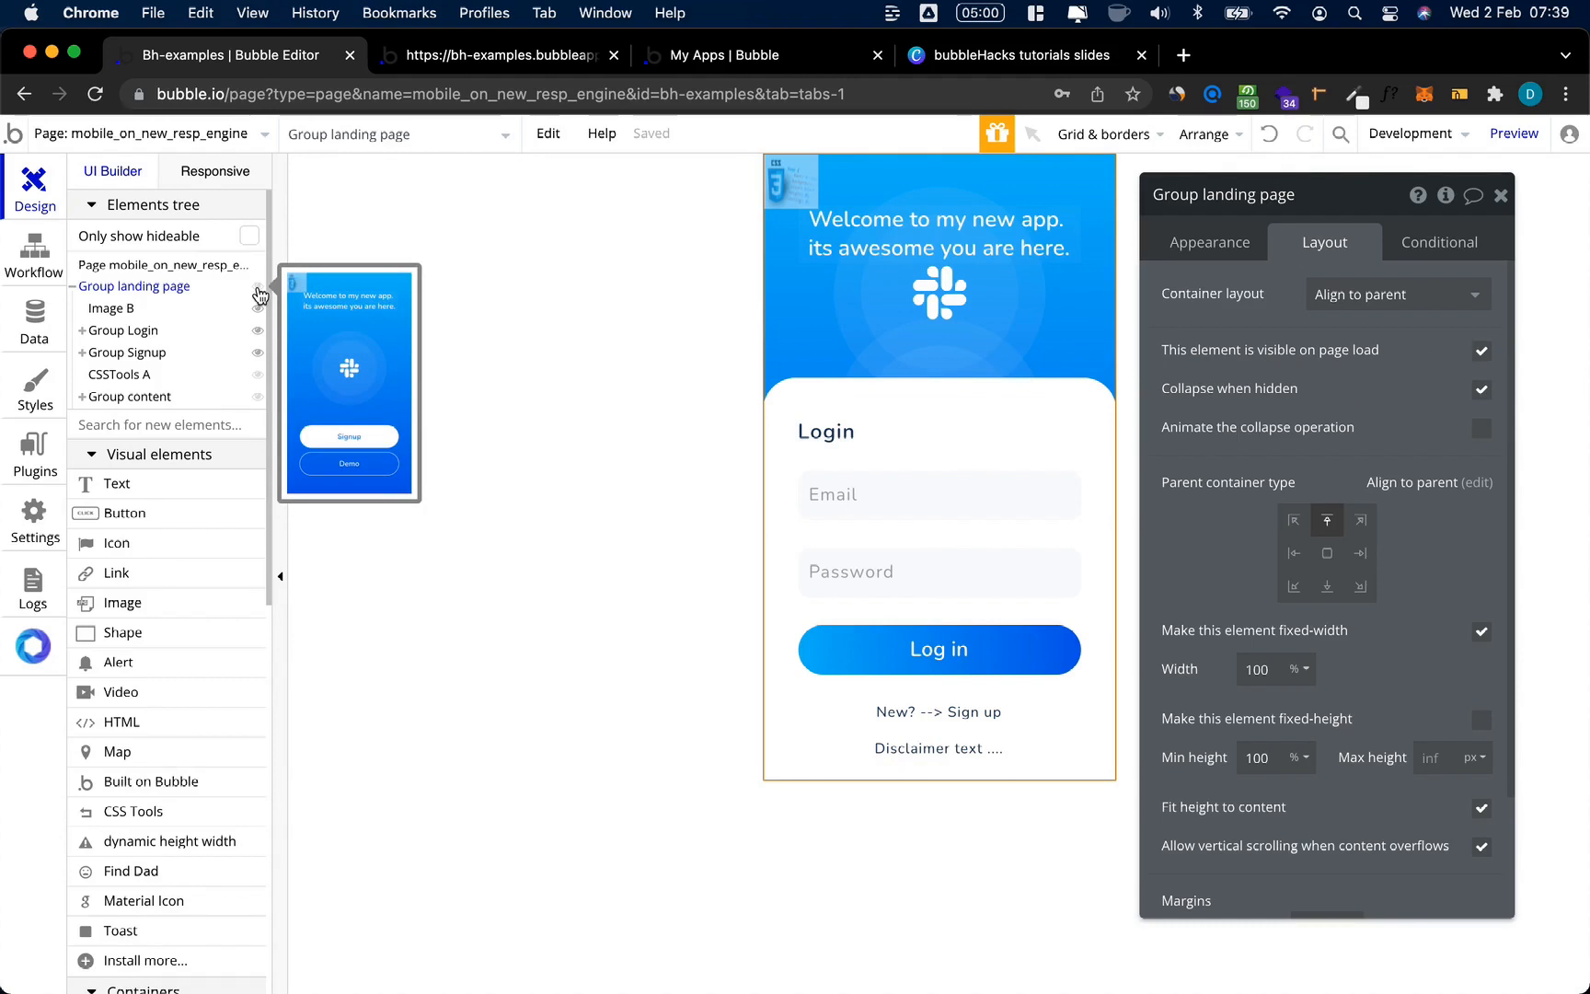
left_click(259, 293)
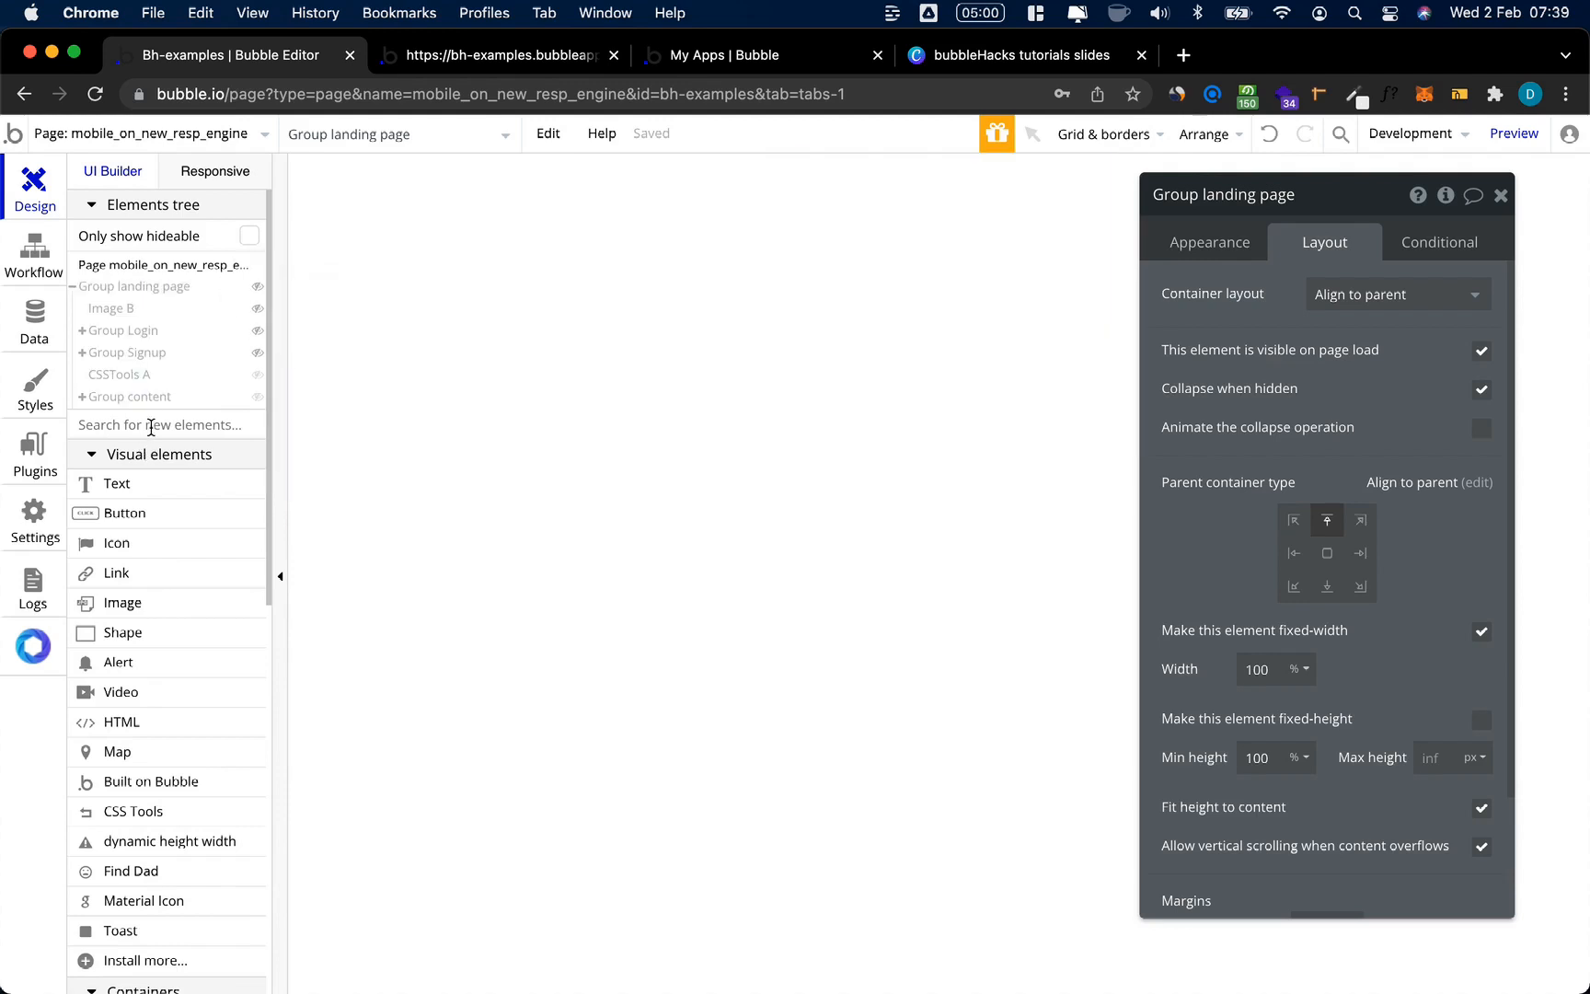
Step: Add a new group to the page, align it to the top centre of its parent, and give it a Column container layout
type("gr")
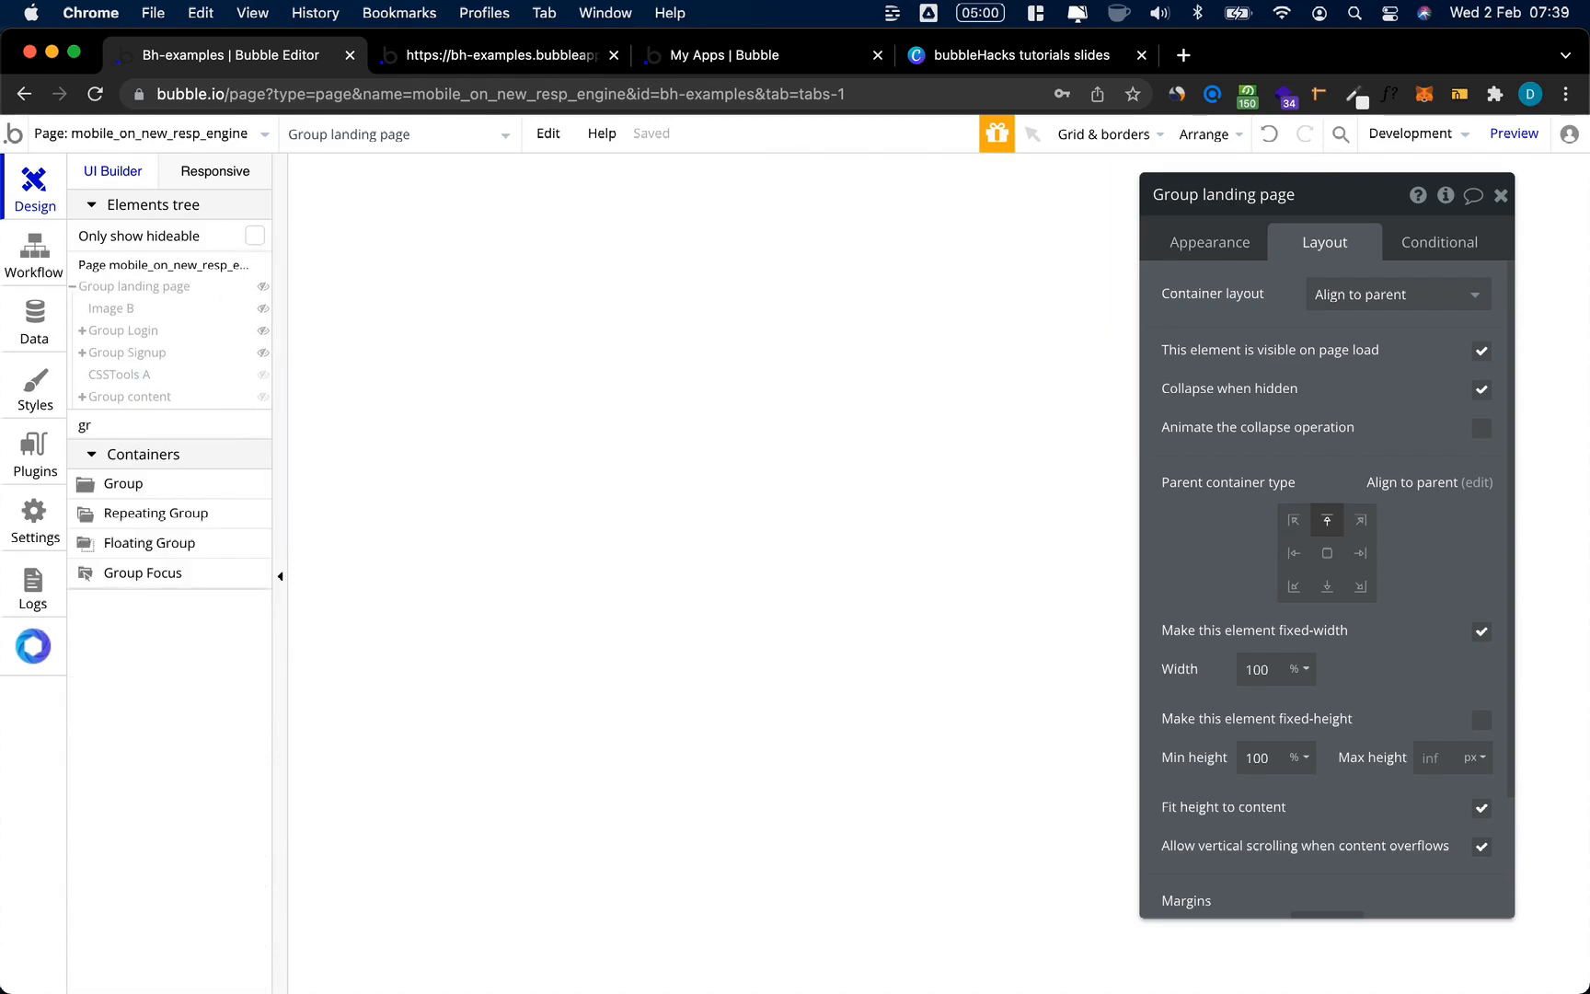
left_click(129, 480)
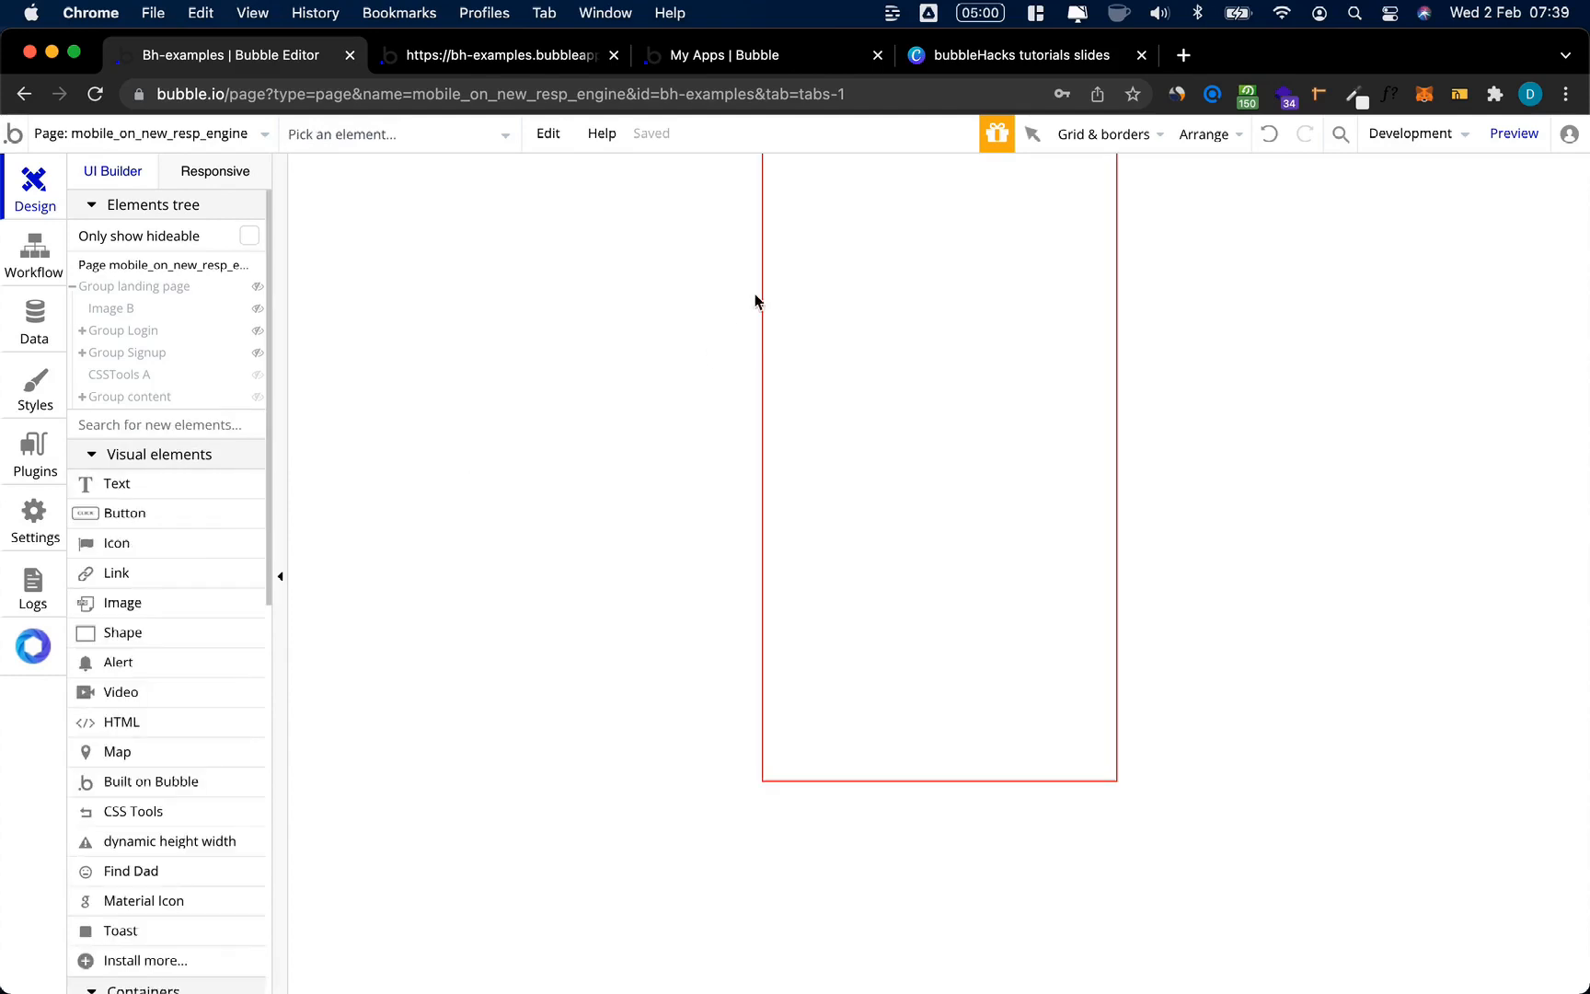
left_click(811, 265)
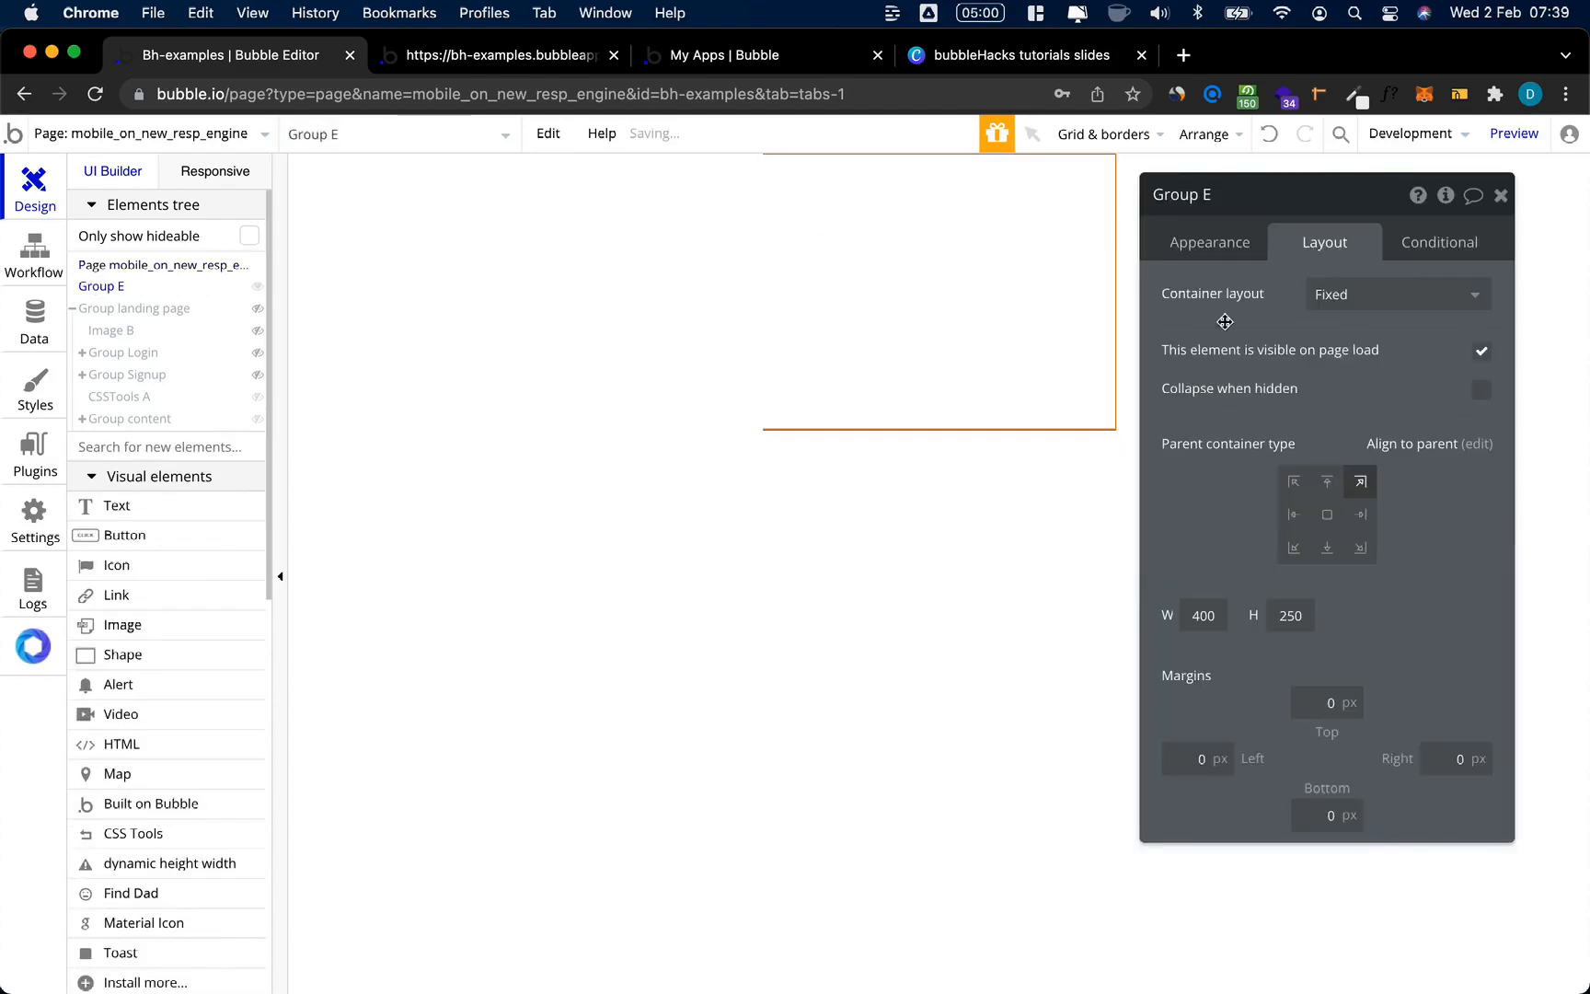
left_click(1328, 487)
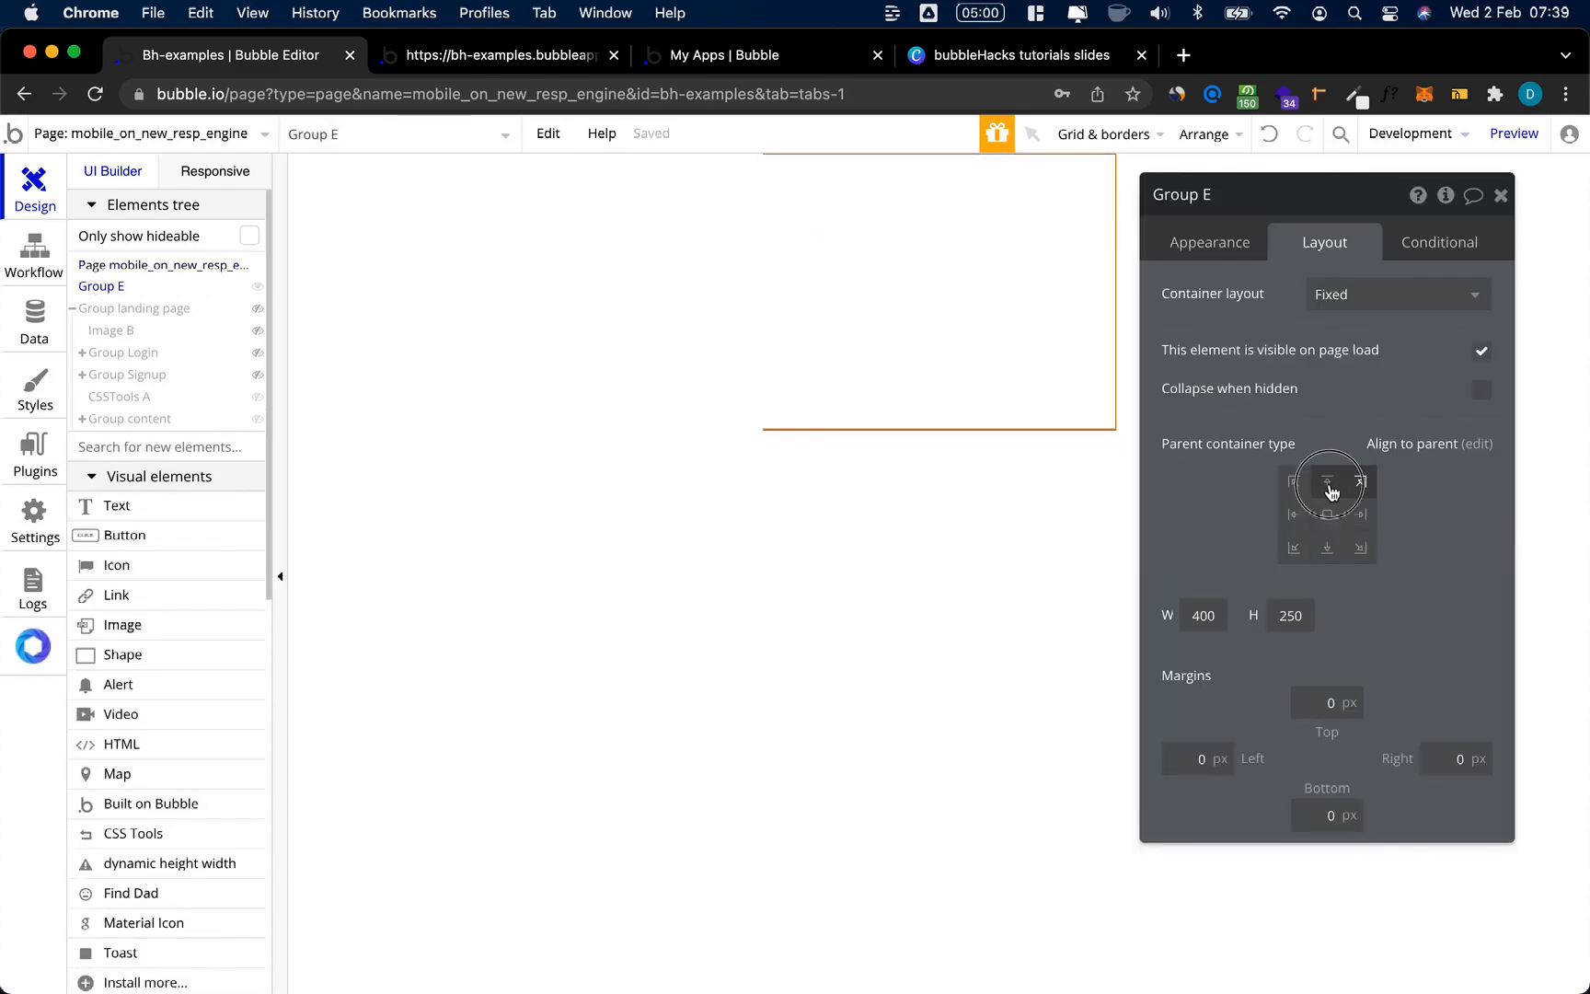
left_click(1370, 295)
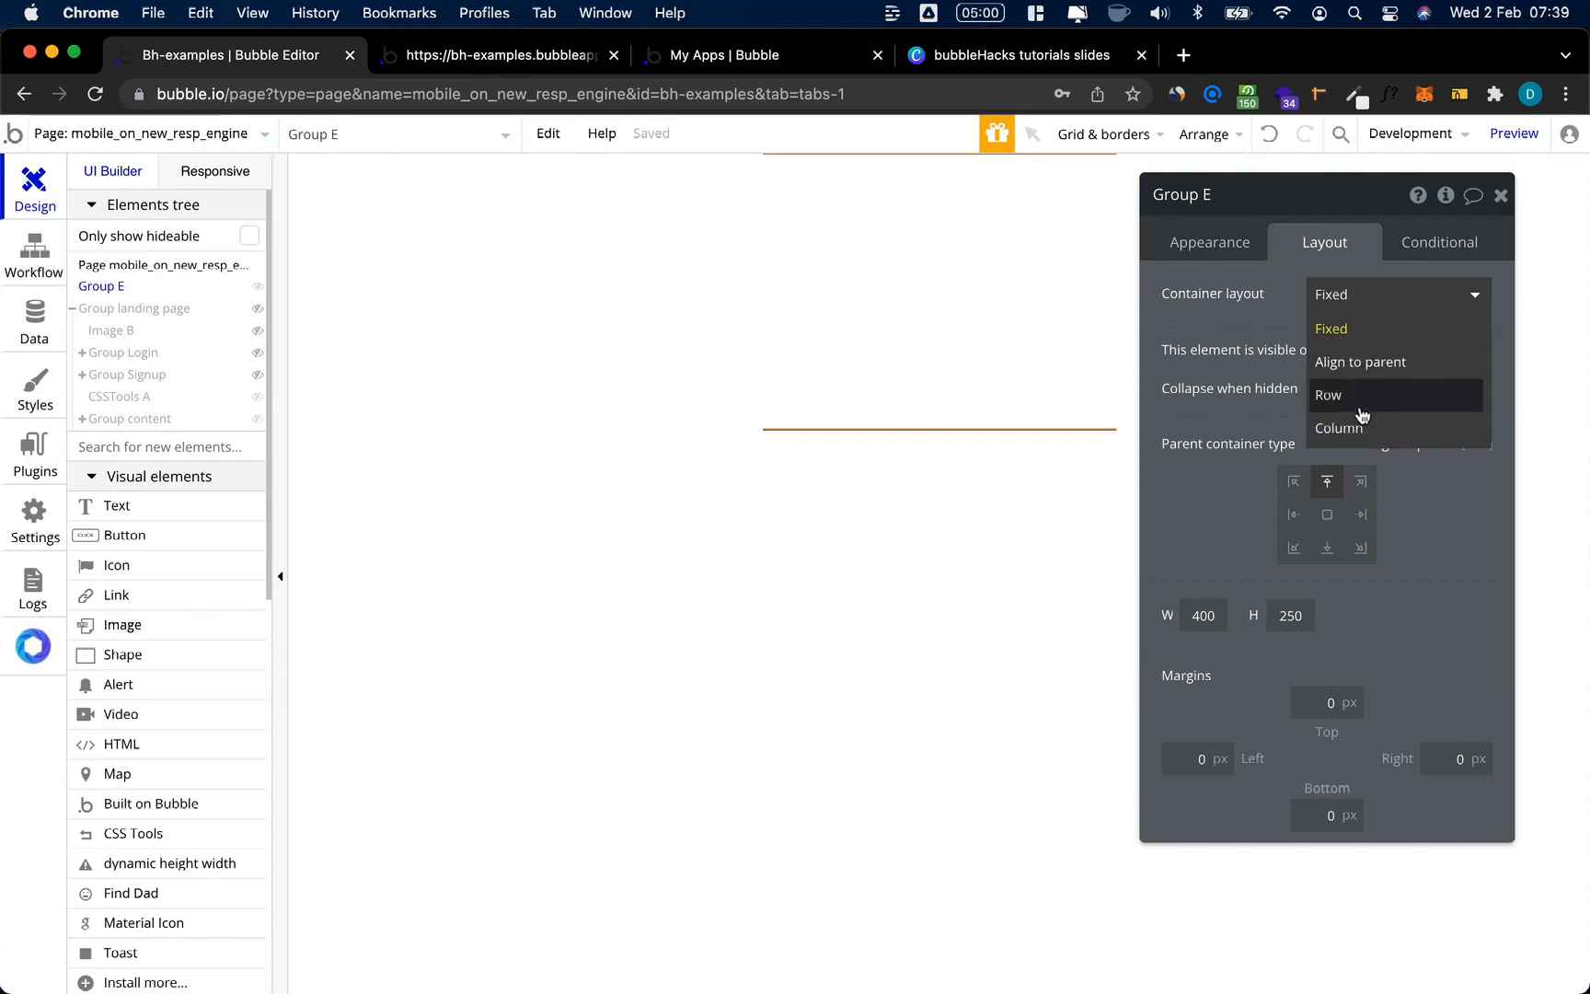
left_click(1338, 428)
Step: Set the new group's width to 100% and make its height fixed at 100%
left_click(1298, 630)
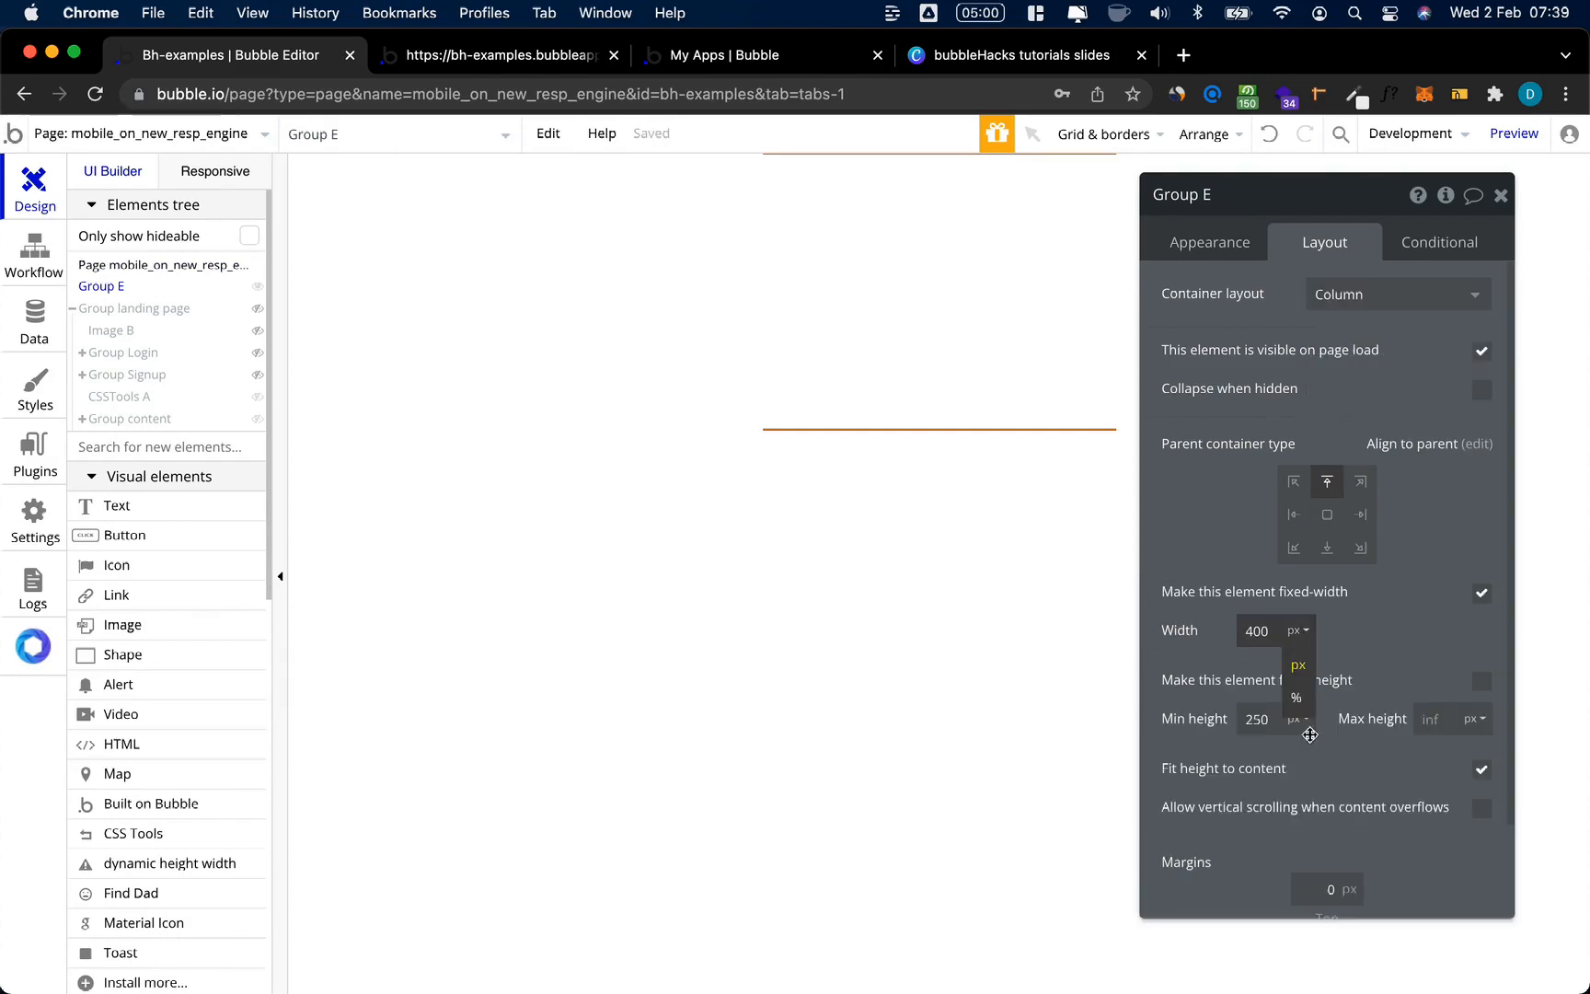
left_click(1296, 697)
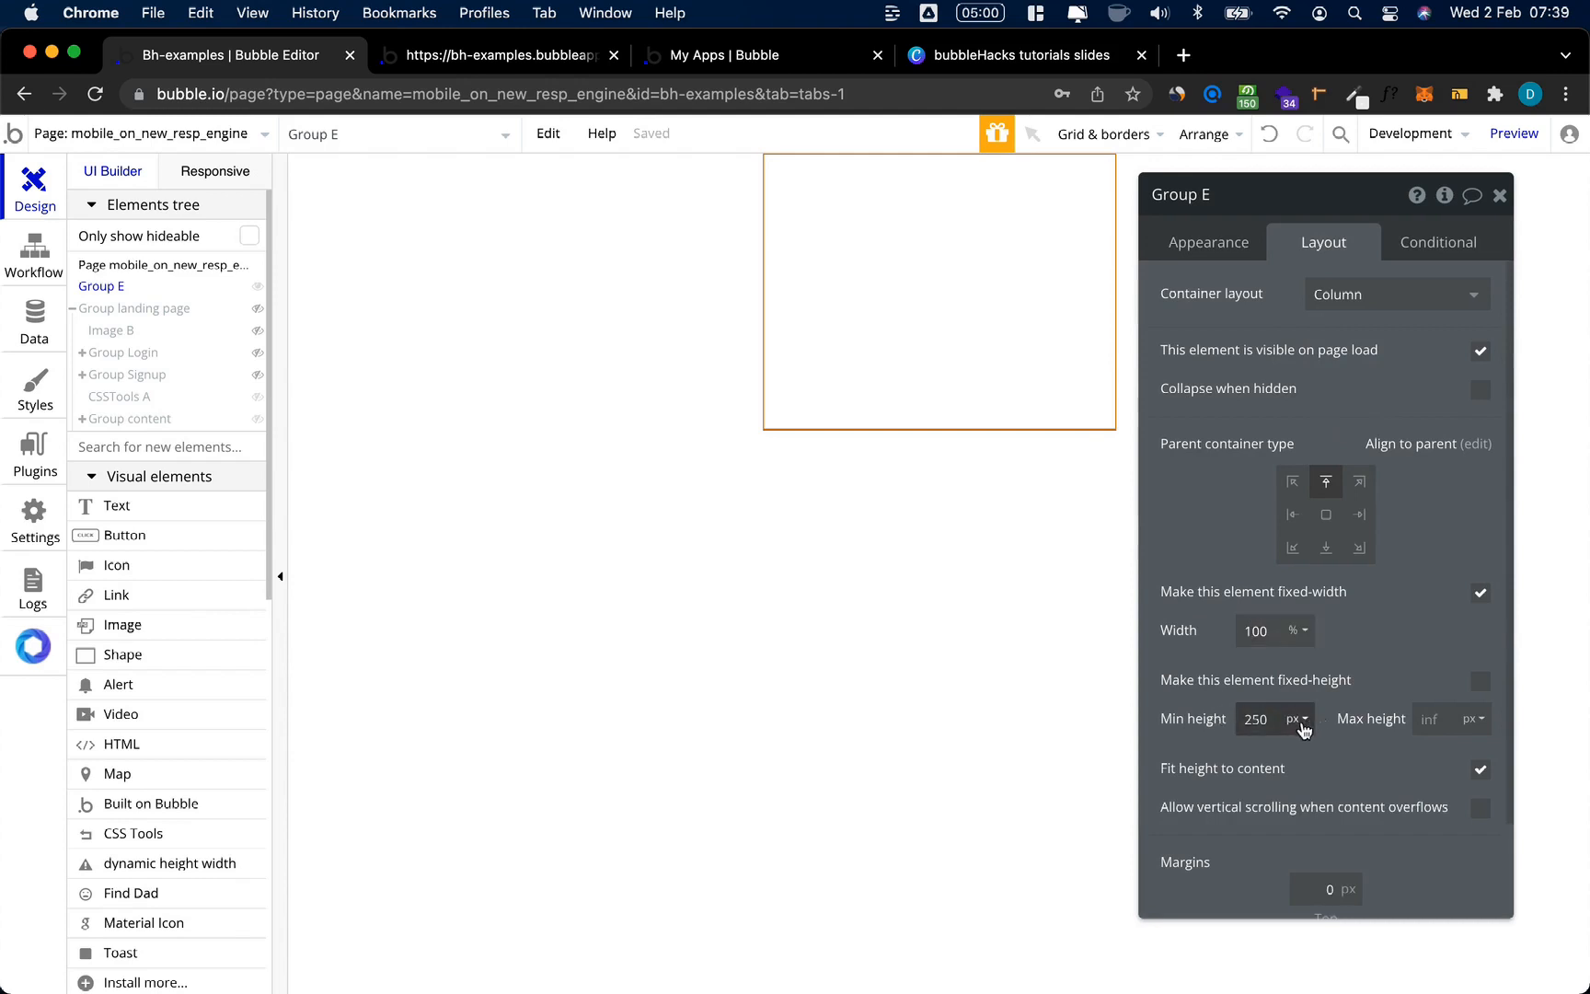
left_click(1478, 682)
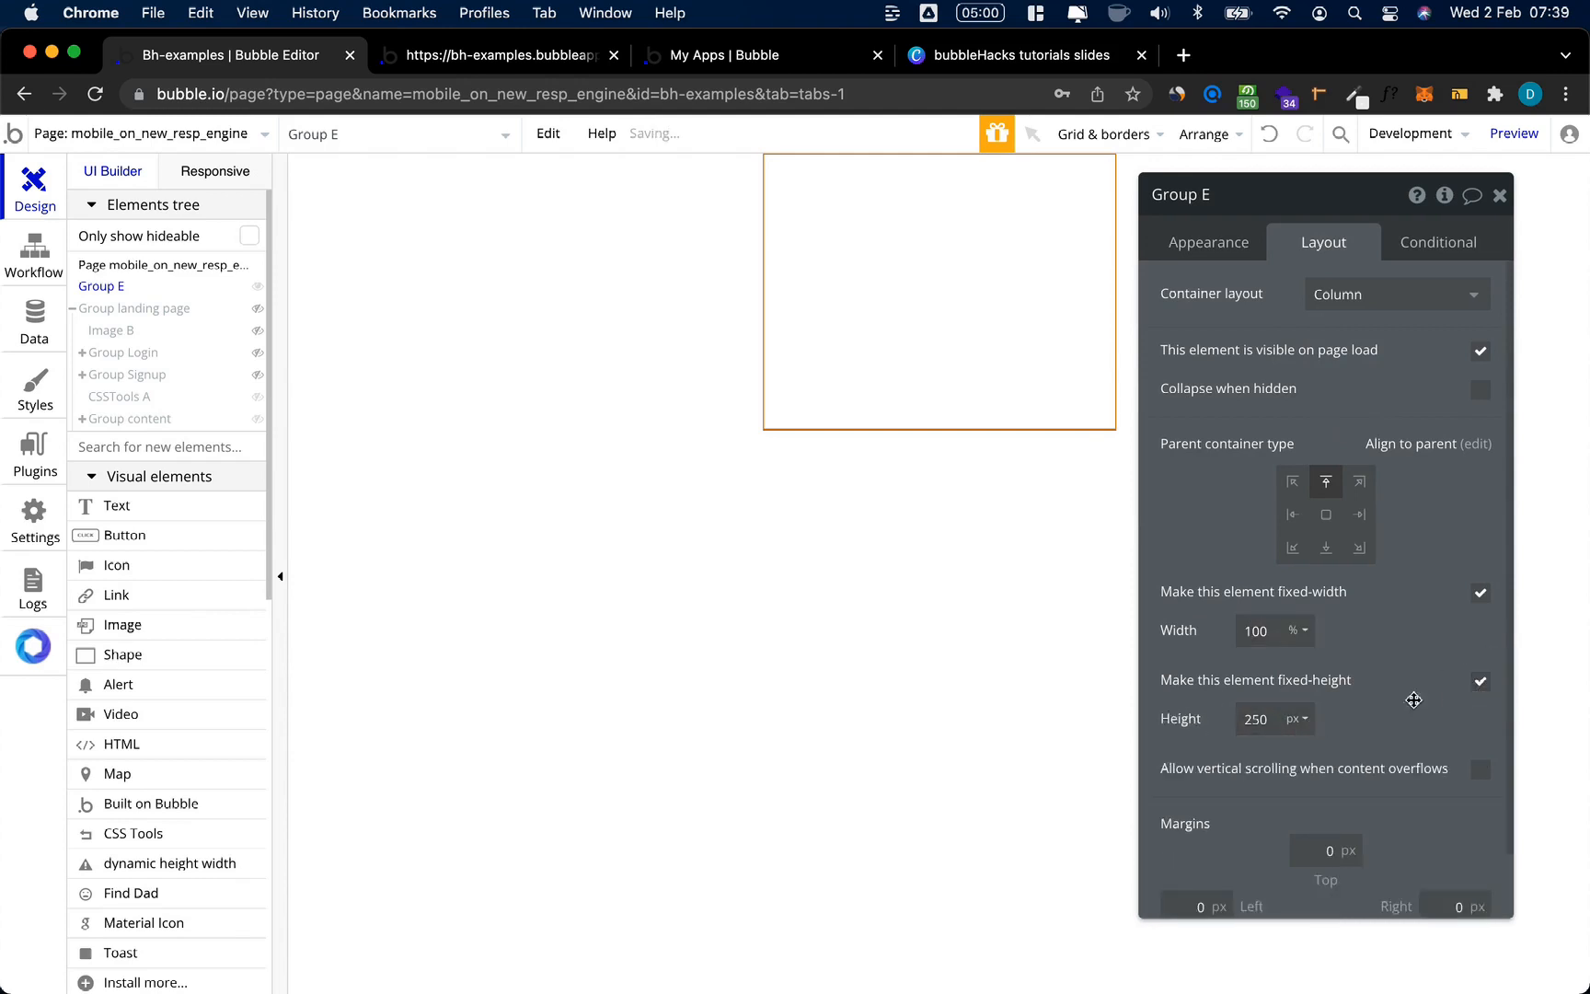
left_click(1296, 718)
left_click(1285, 769)
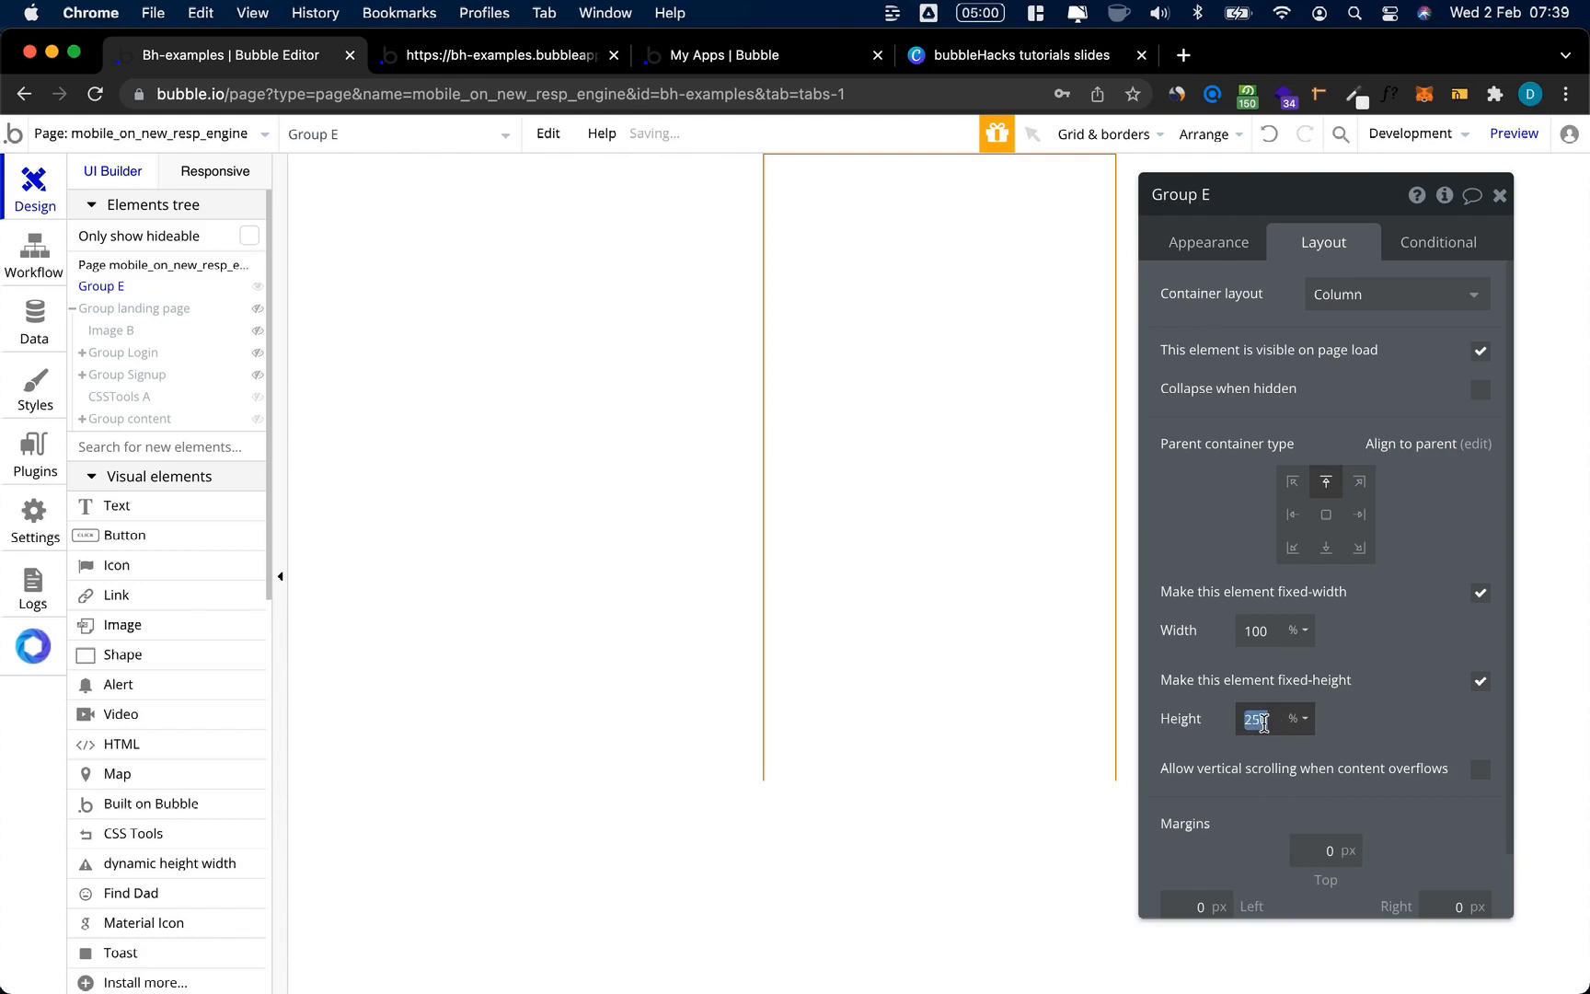
type("100")
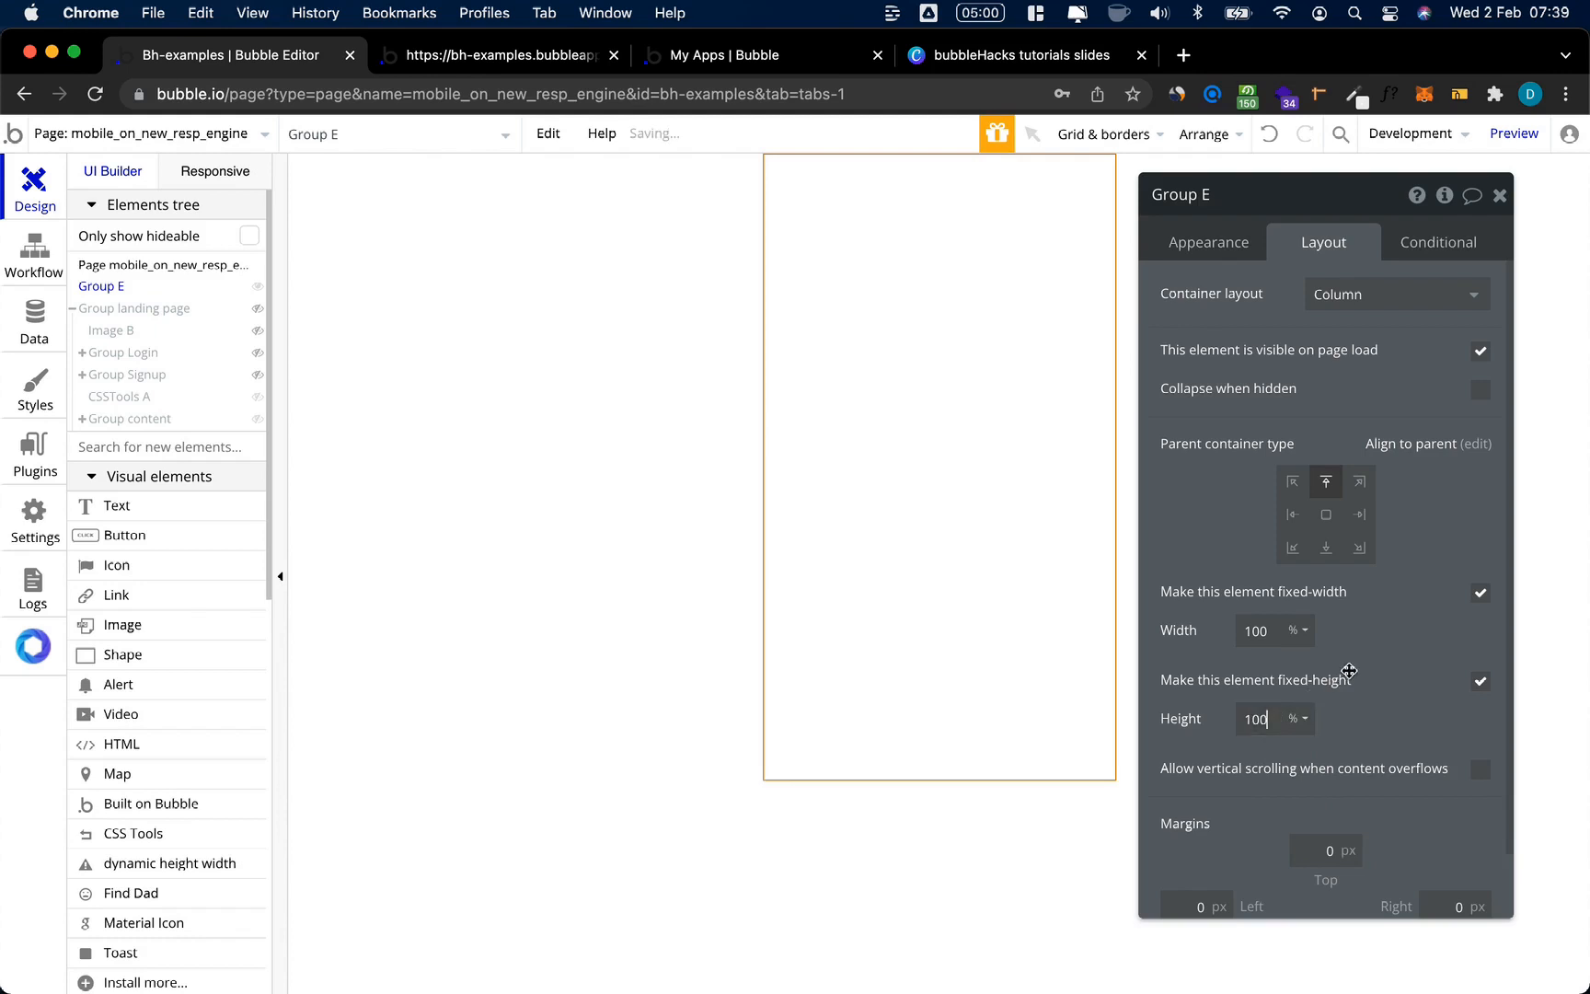
Step: Rename the new group as Group home and make it collapse when hidden
left_click(1208, 250)
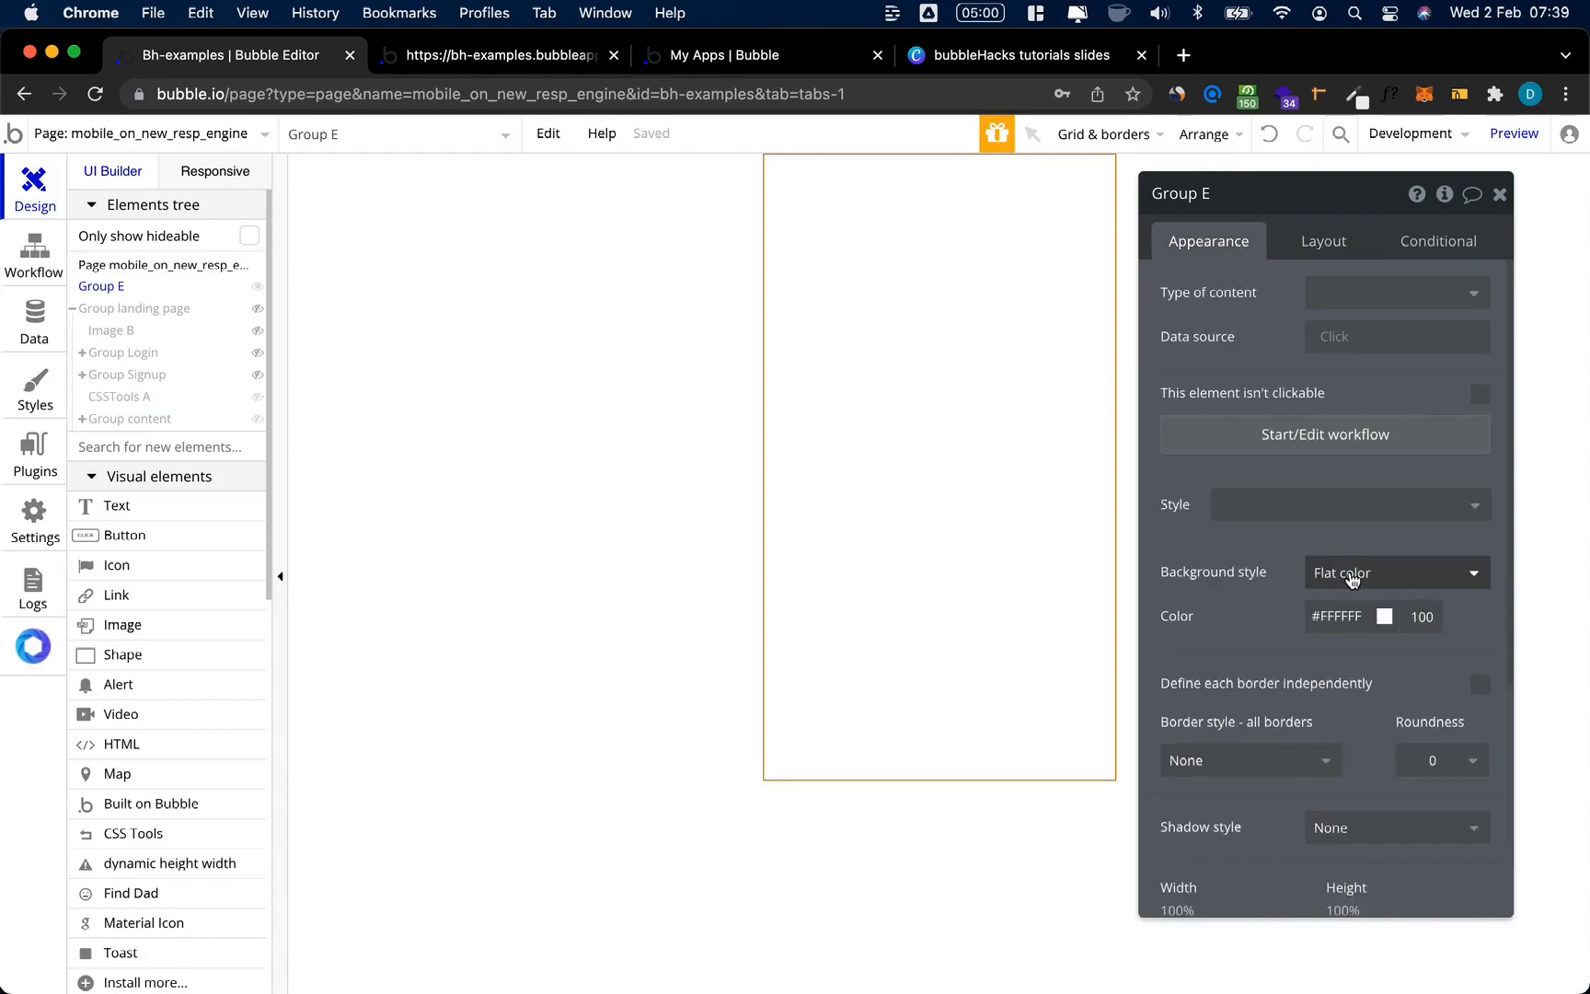
left_click(1234, 201)
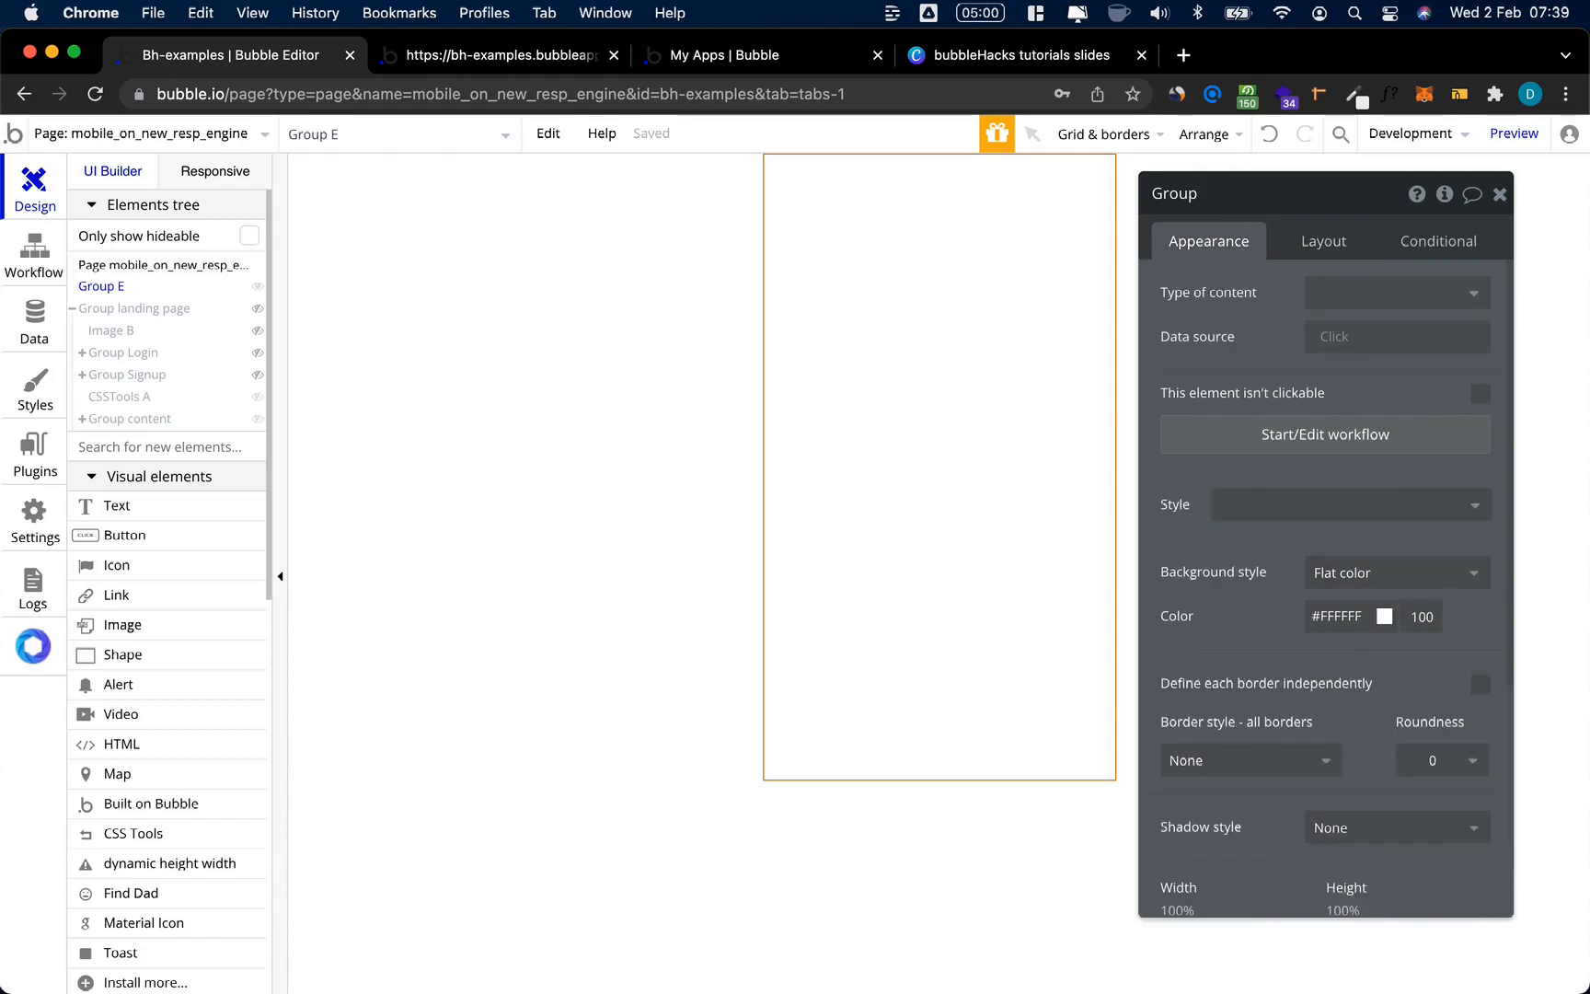
type("home")
key("Return")
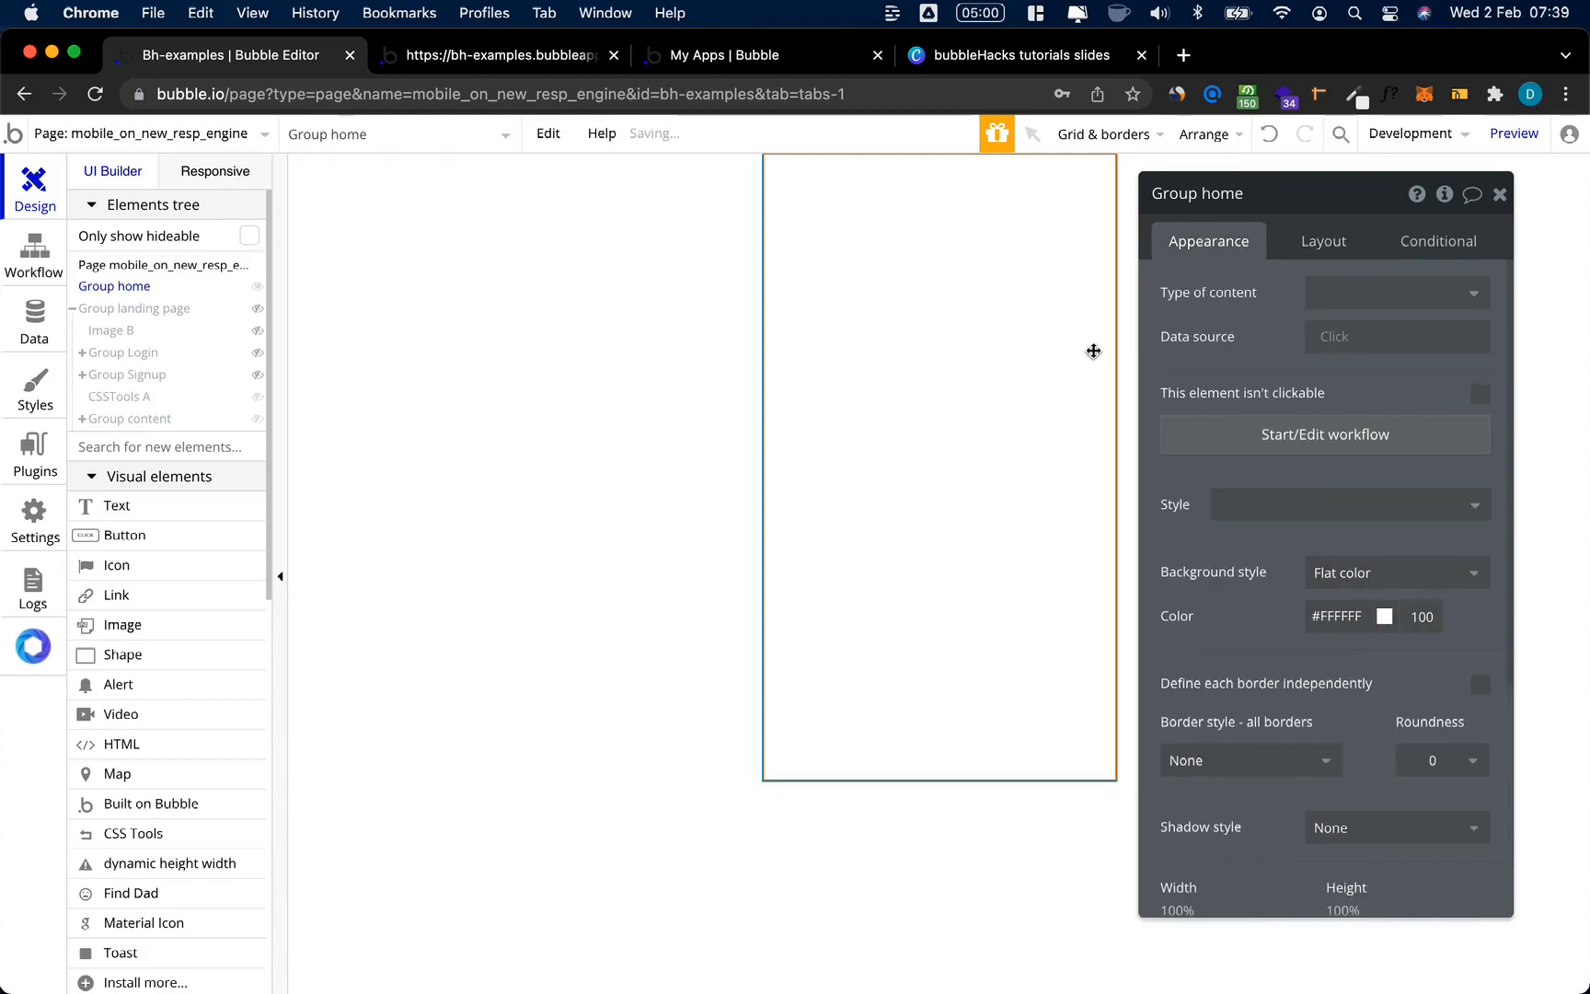
left_click(1317, 248)
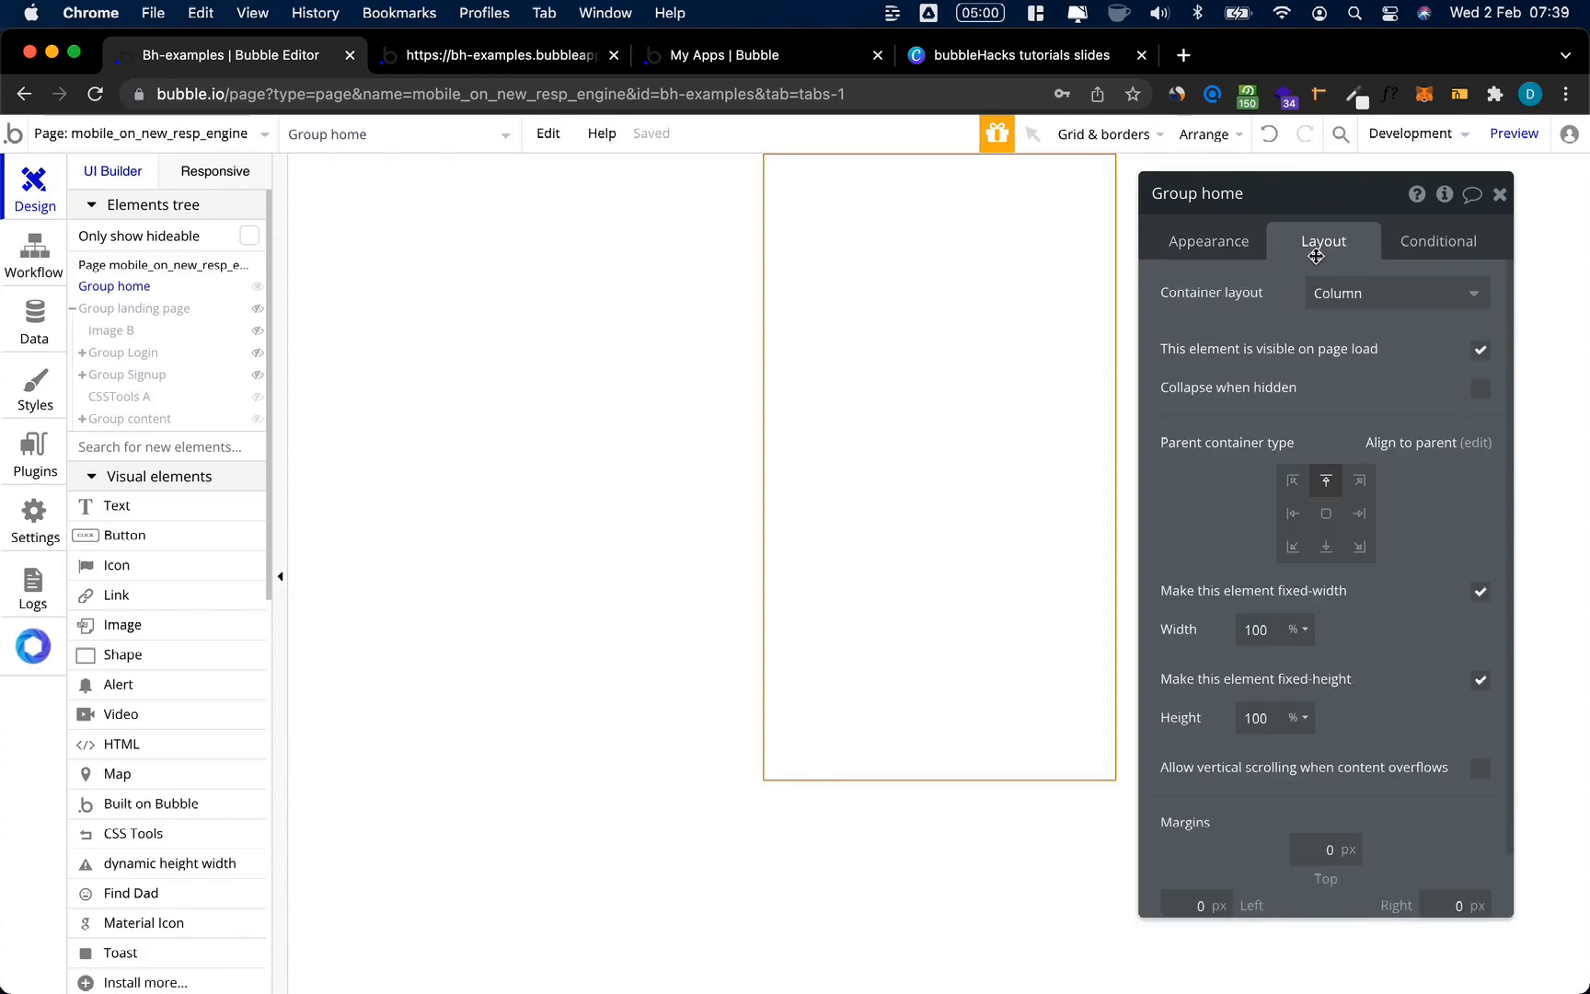
left_click(1480, 389)
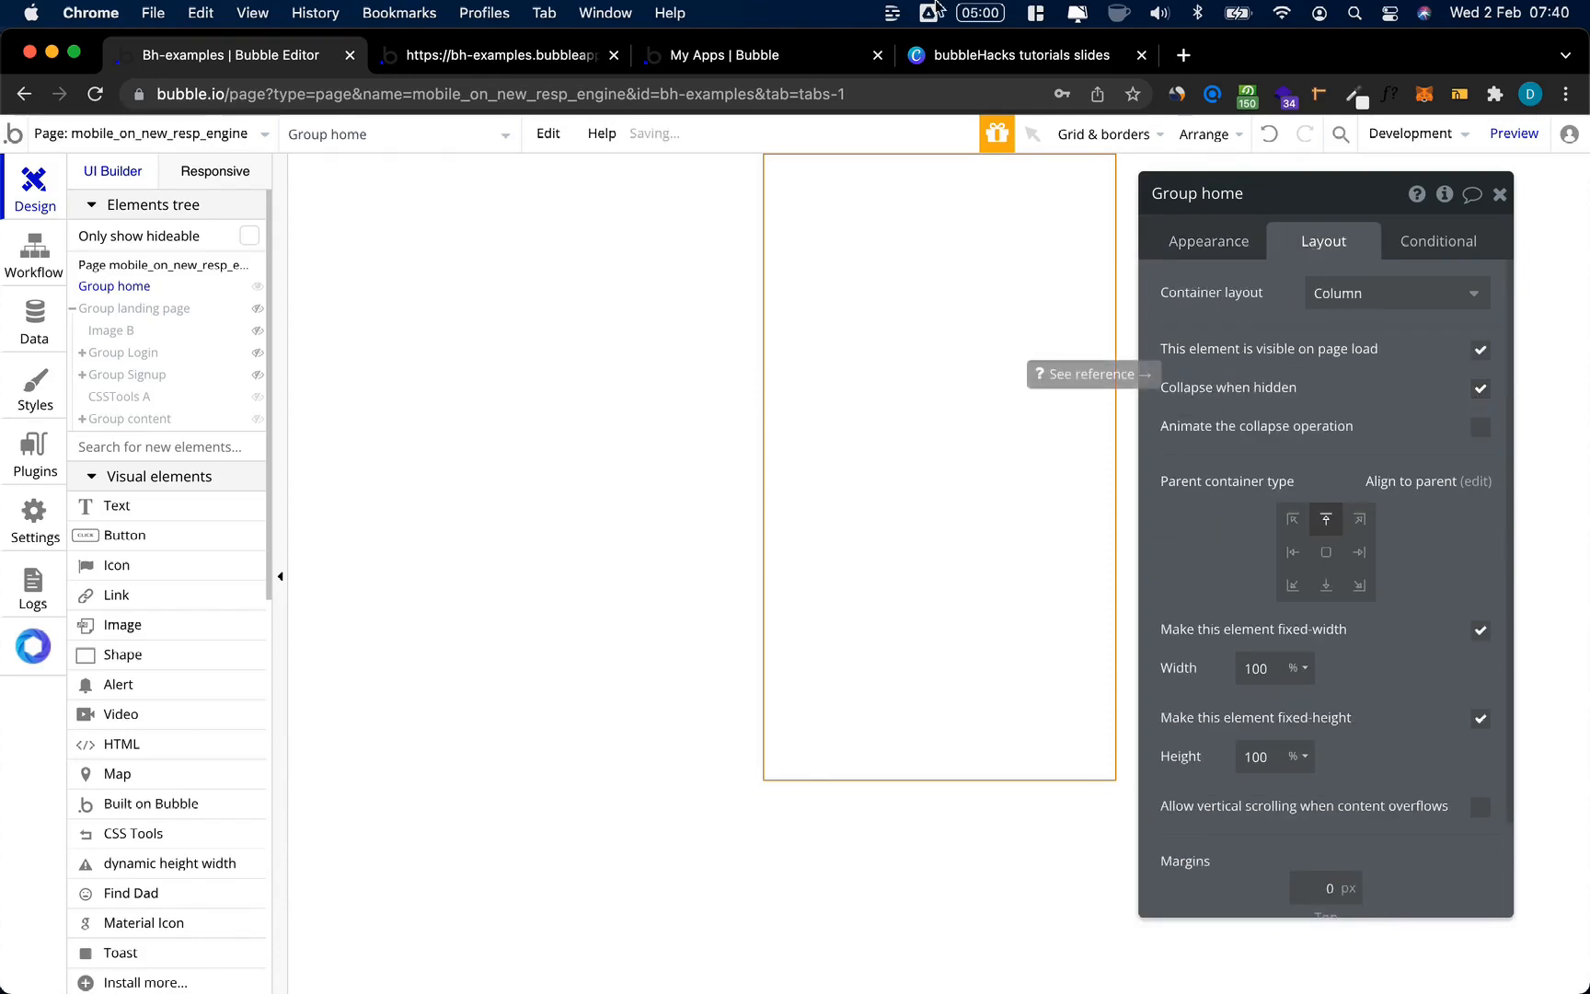
Step: Check the scrolling page reference slide, and add a floating group to the page named FloatingGroup nav bar
left_click(967, 60)
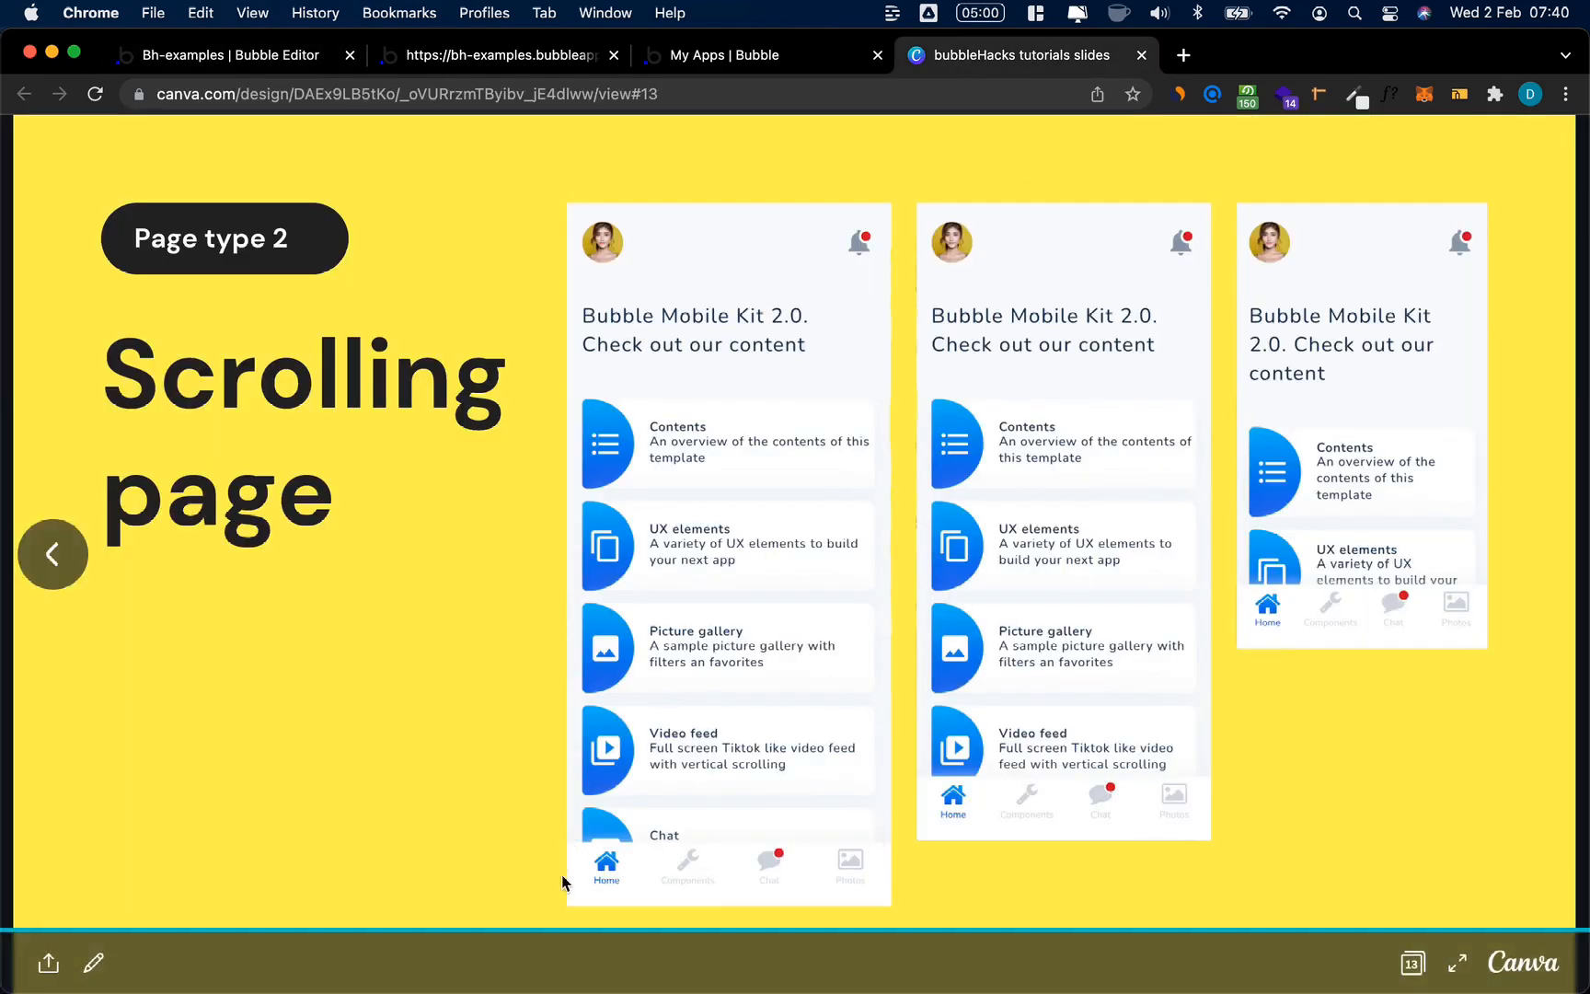
left_click(274, 68)
left_click(147, 446)
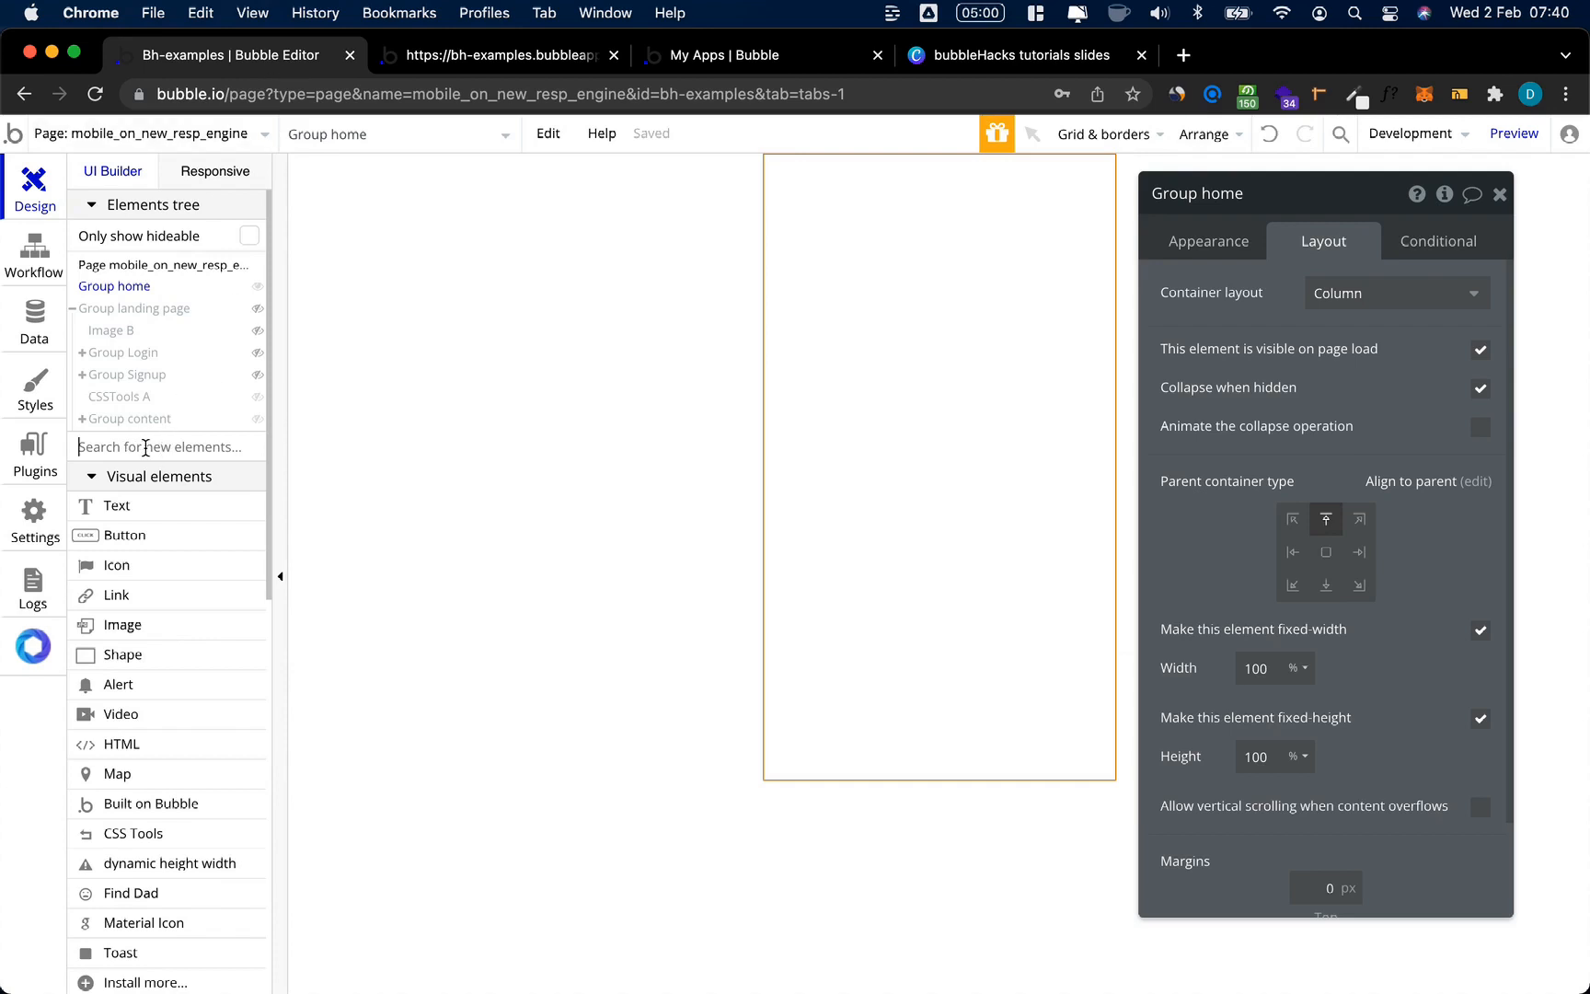
type("flo")
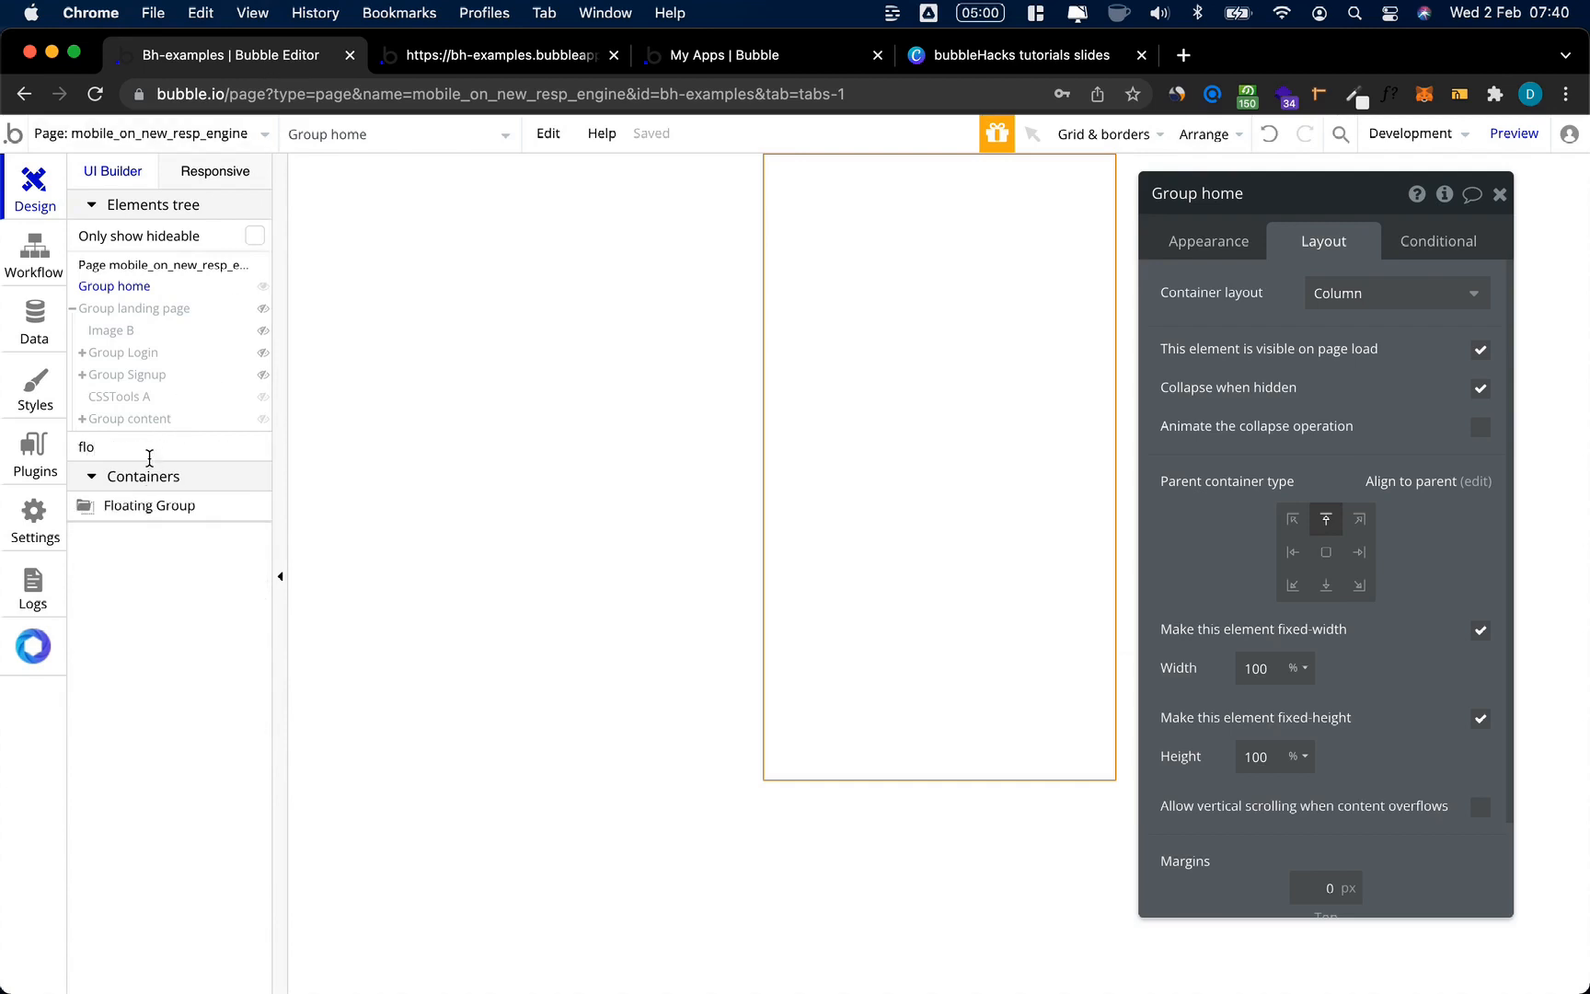
left_click(133, 506)
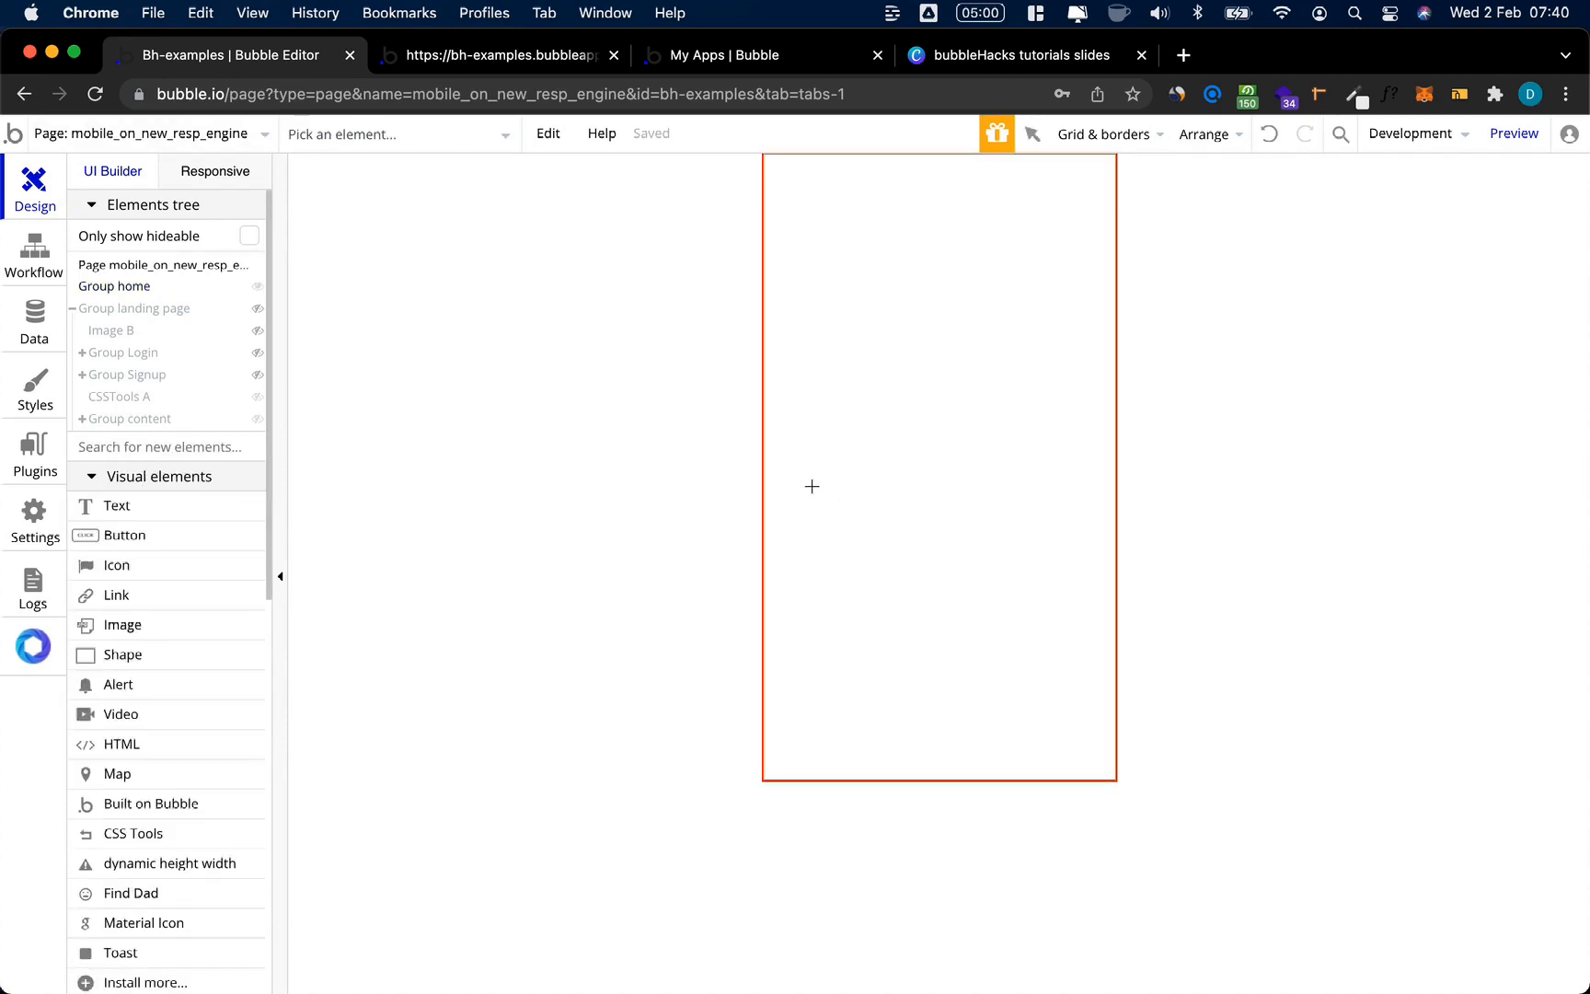
left_click(812, 486)
left_click(1268, 199)
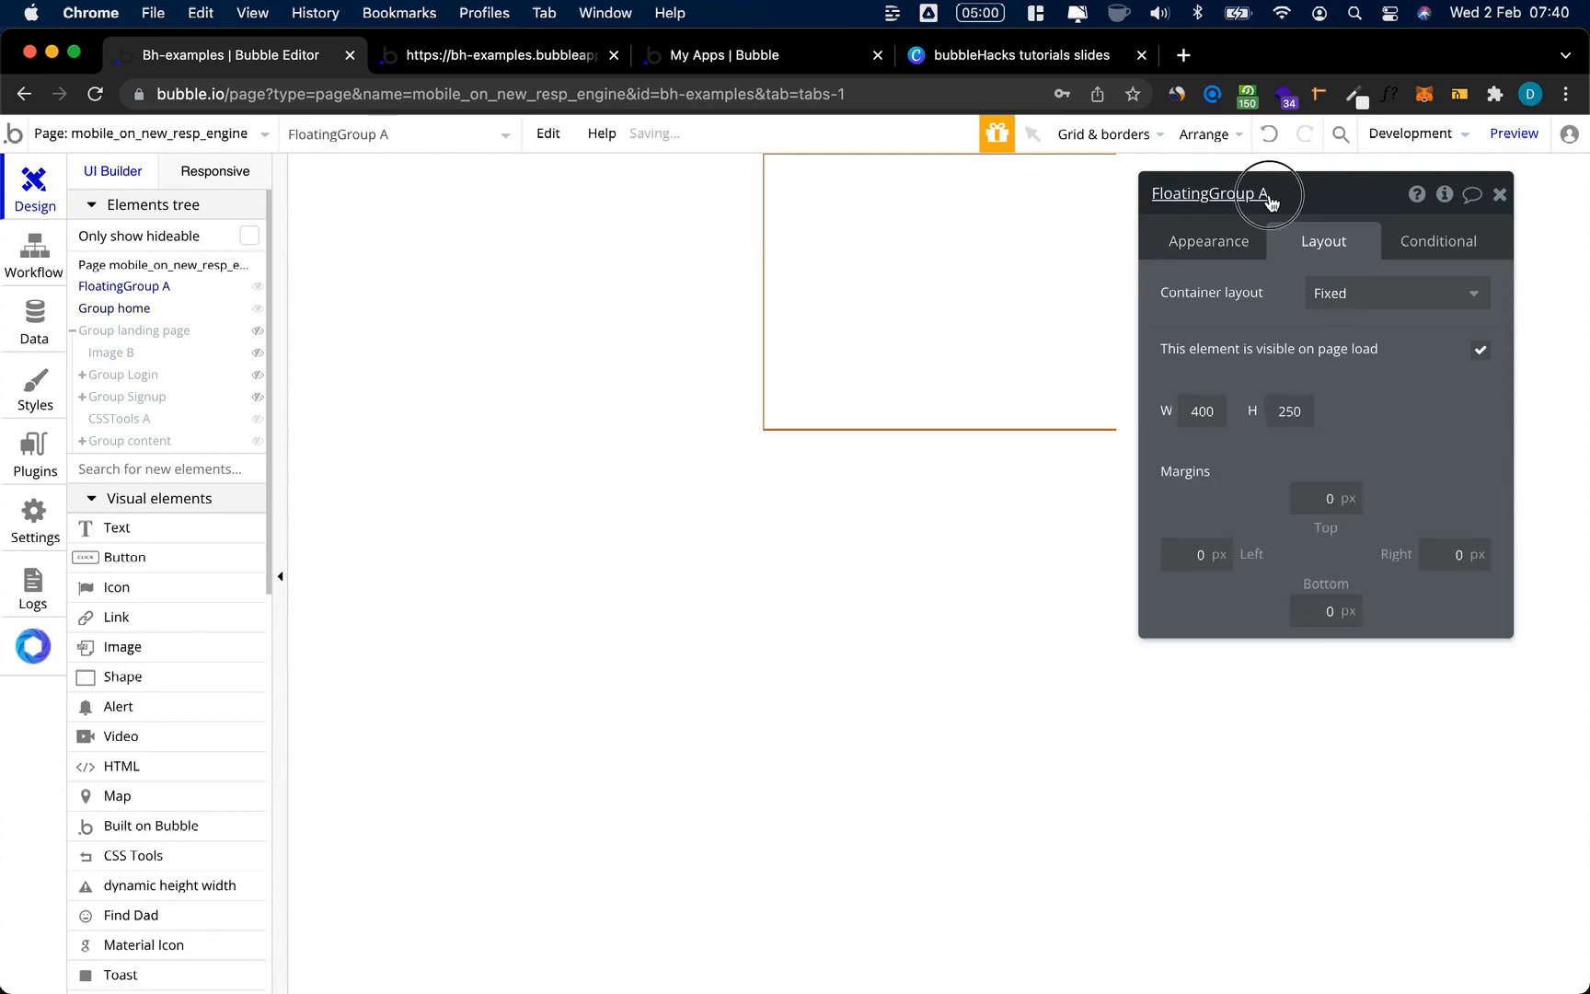
key("BackSpace")
key("BackSpace")
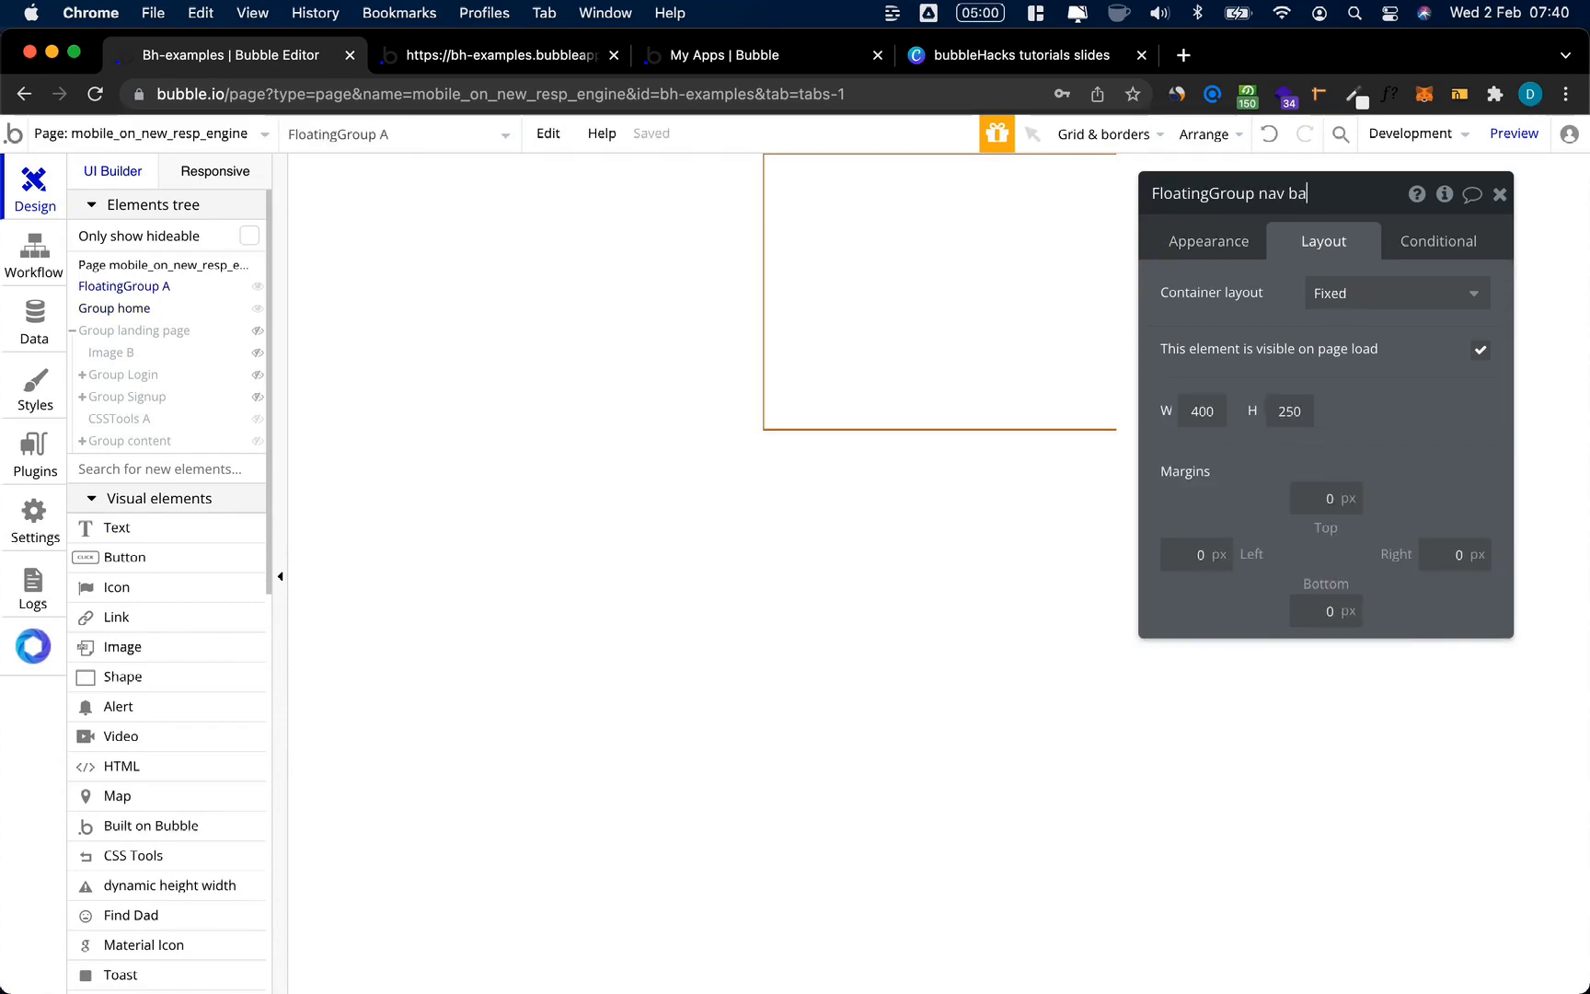
Step: Give the nav bar floating group a Row container layout, 100% width and a fixed height of 50 px
left_click(1354, 296)
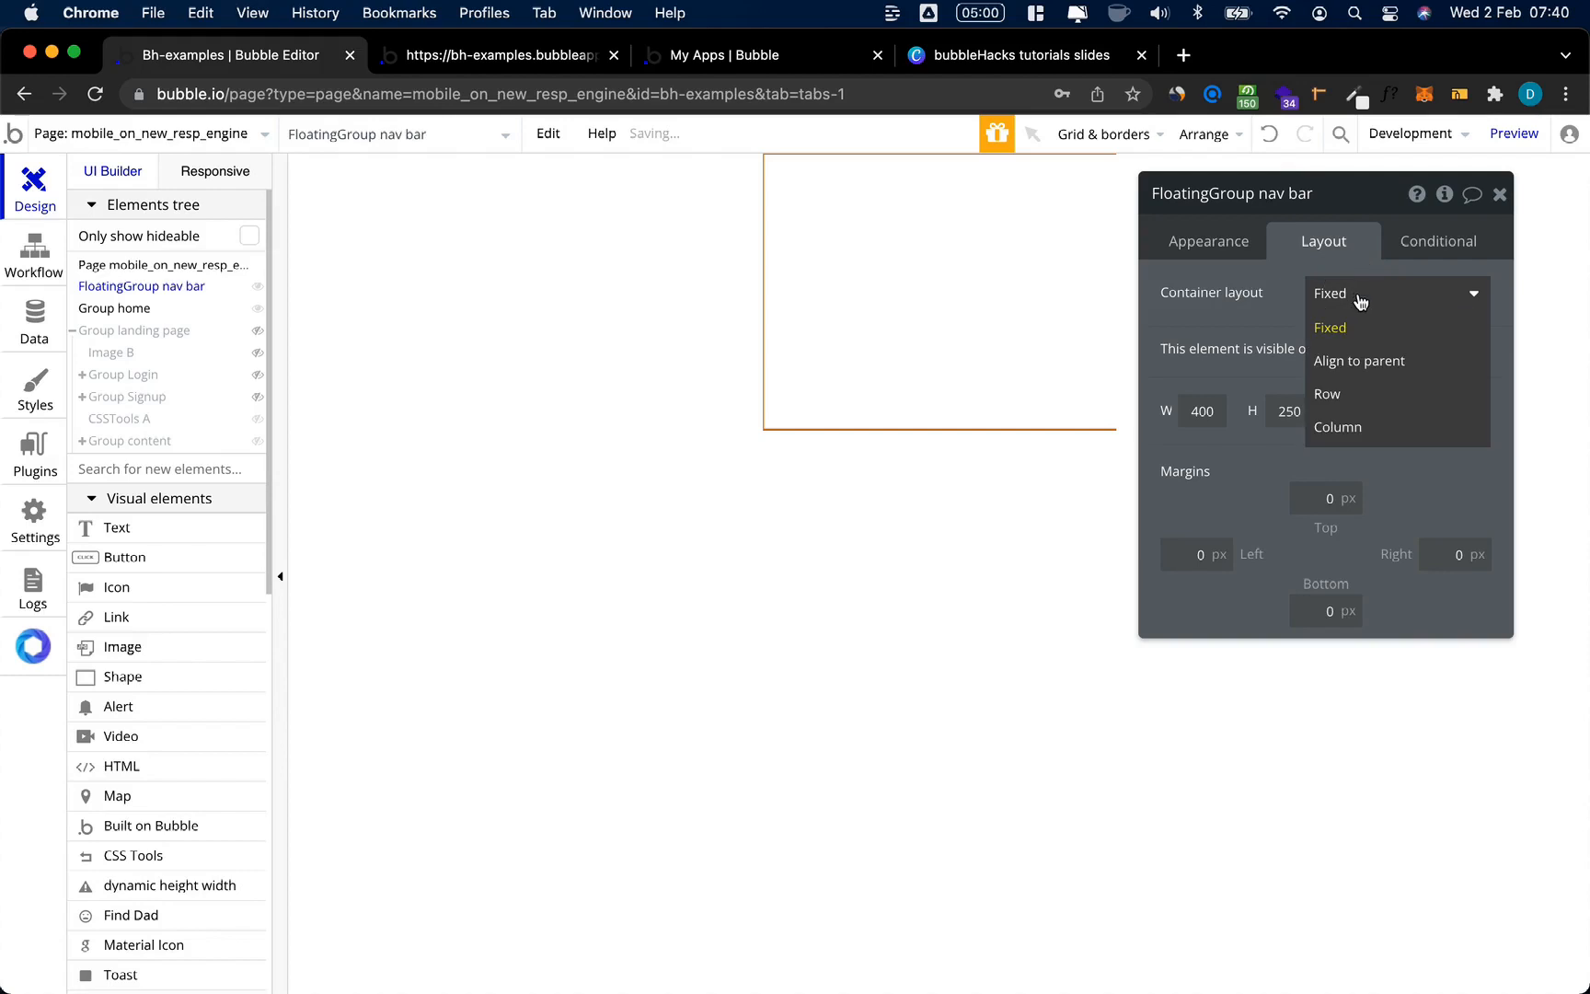
left_click(1373, 395)
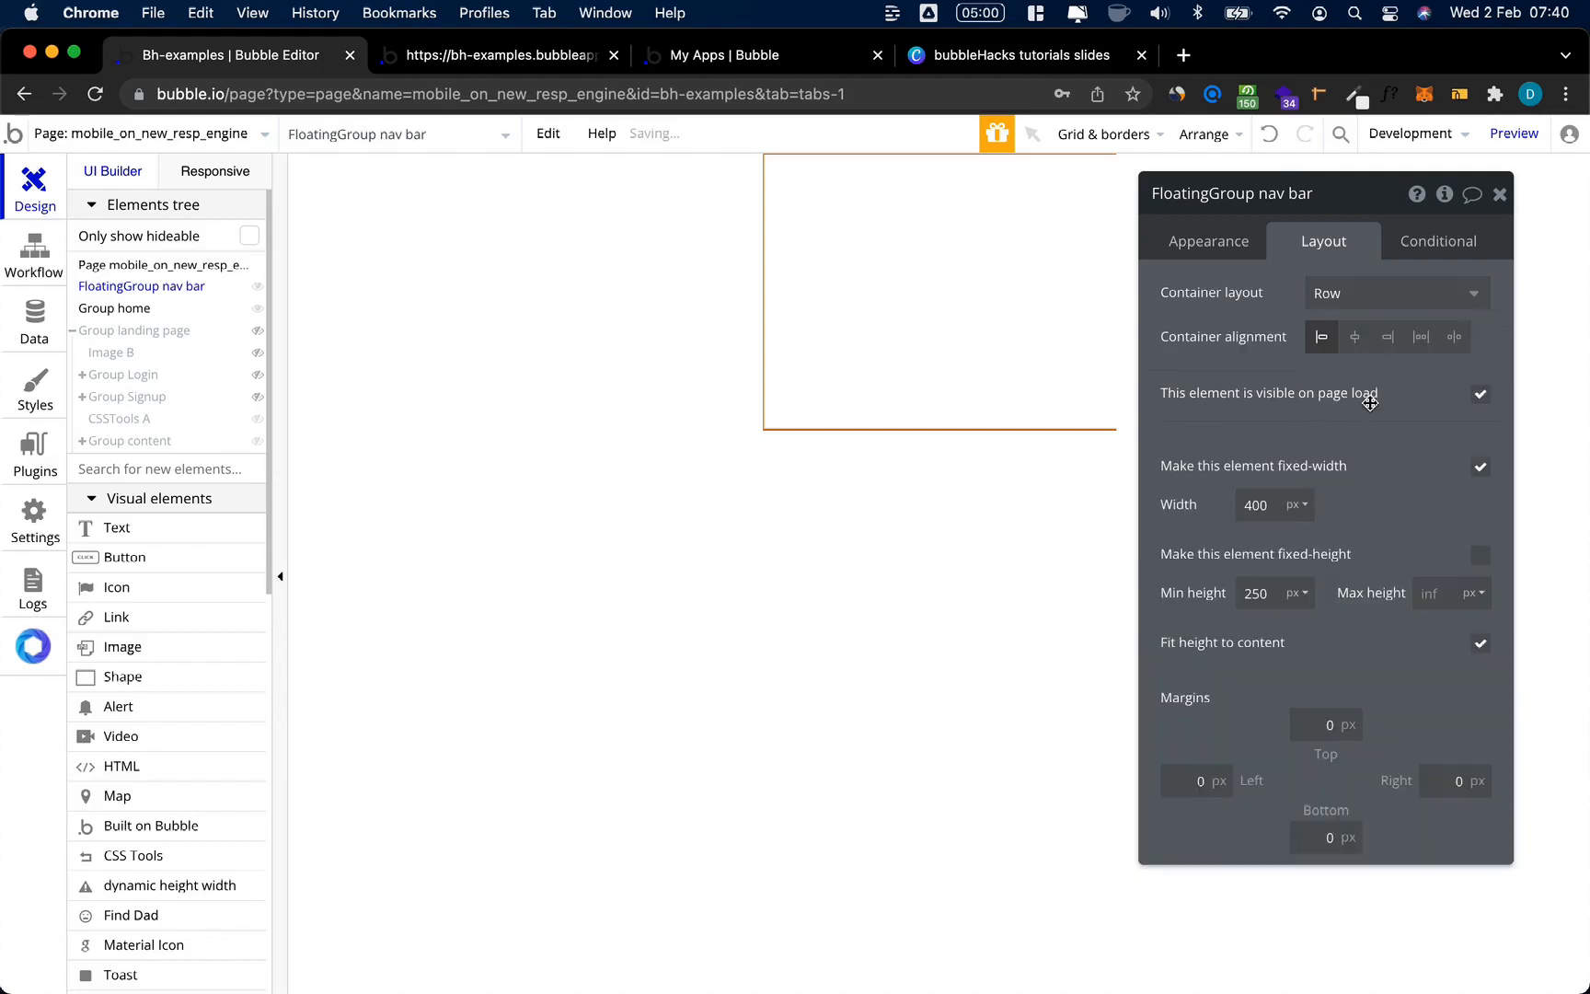
left_click(1297, 504)
left_click(1292, 563)
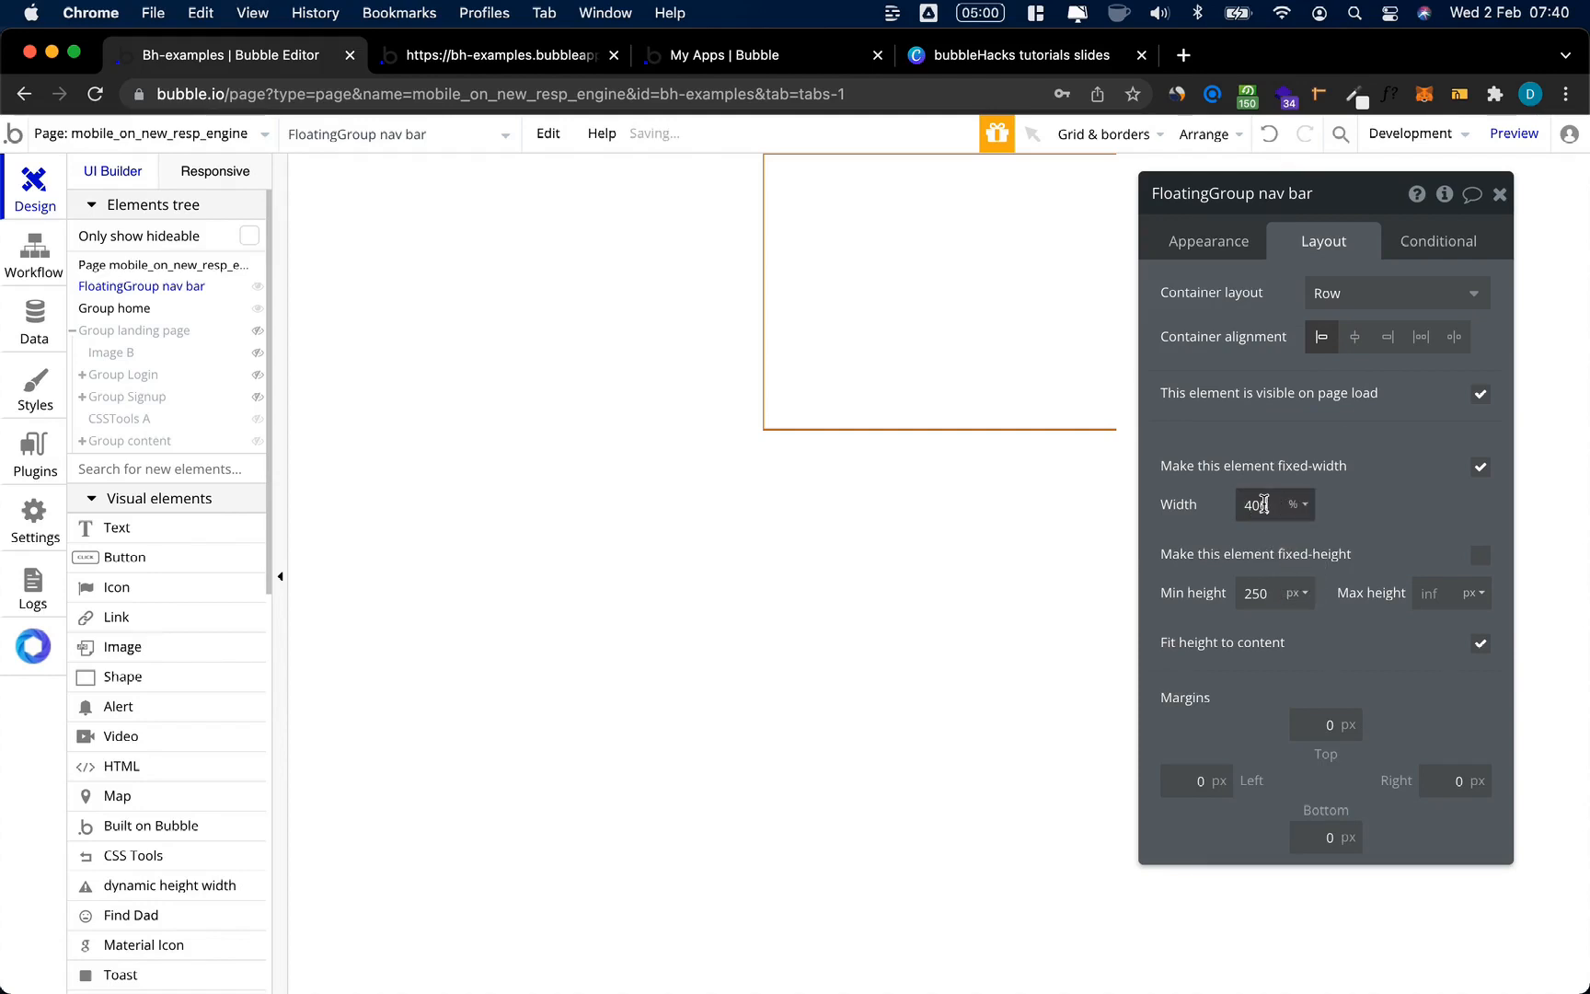
type("100")
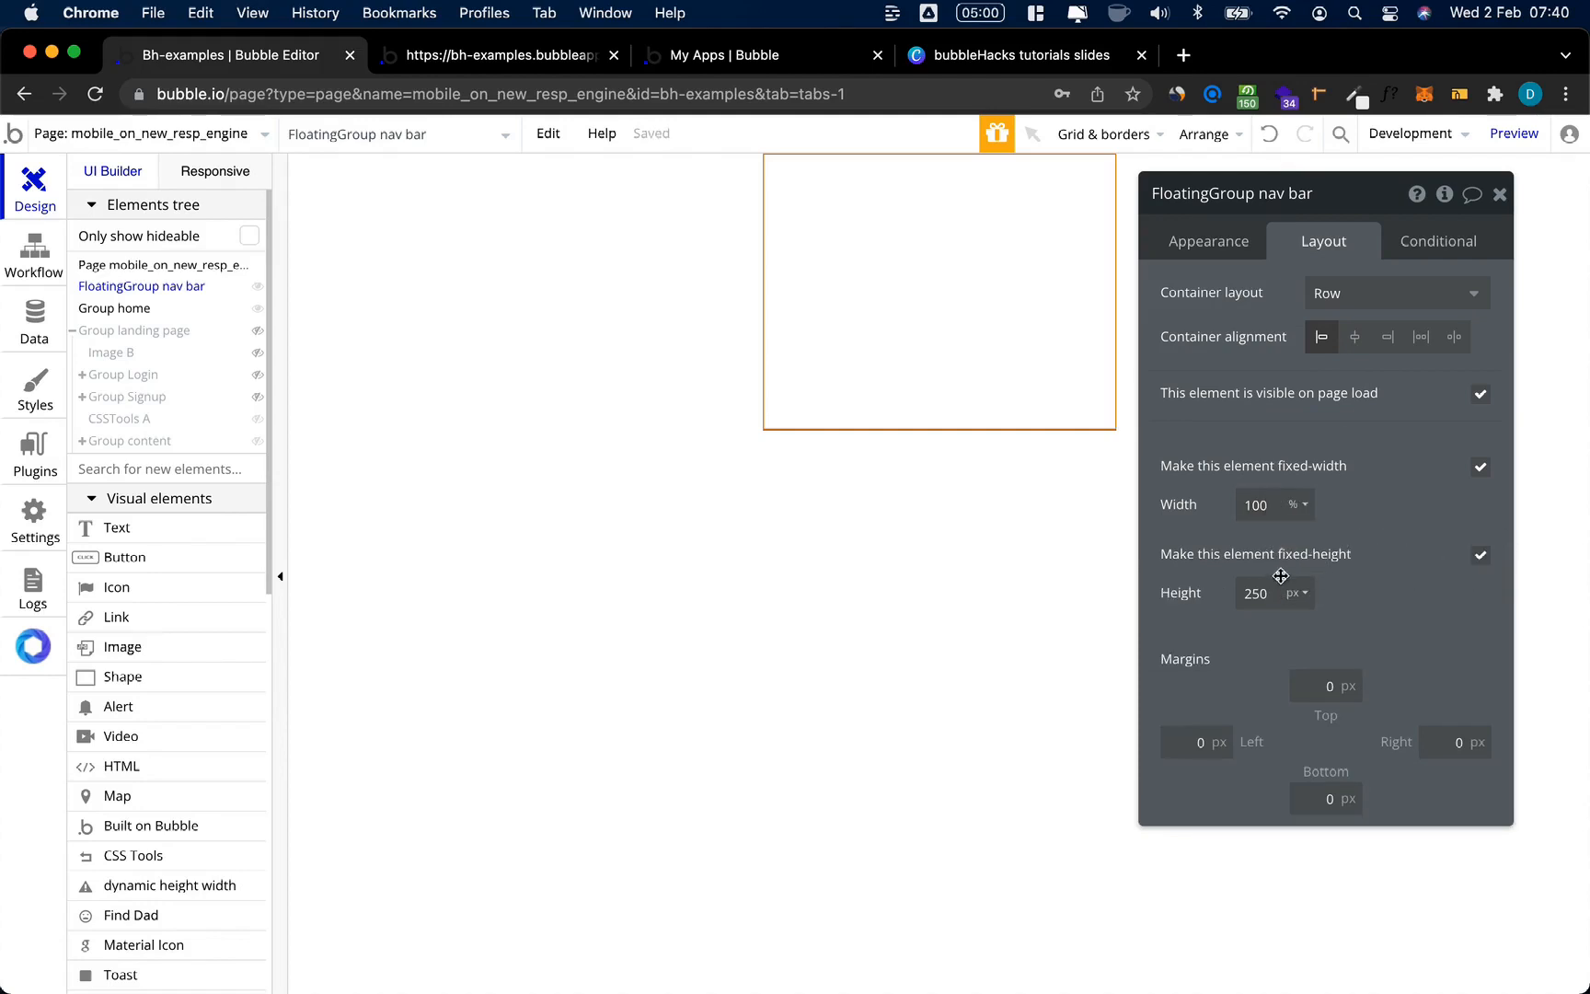
double_click(1256, 593)
type("50")
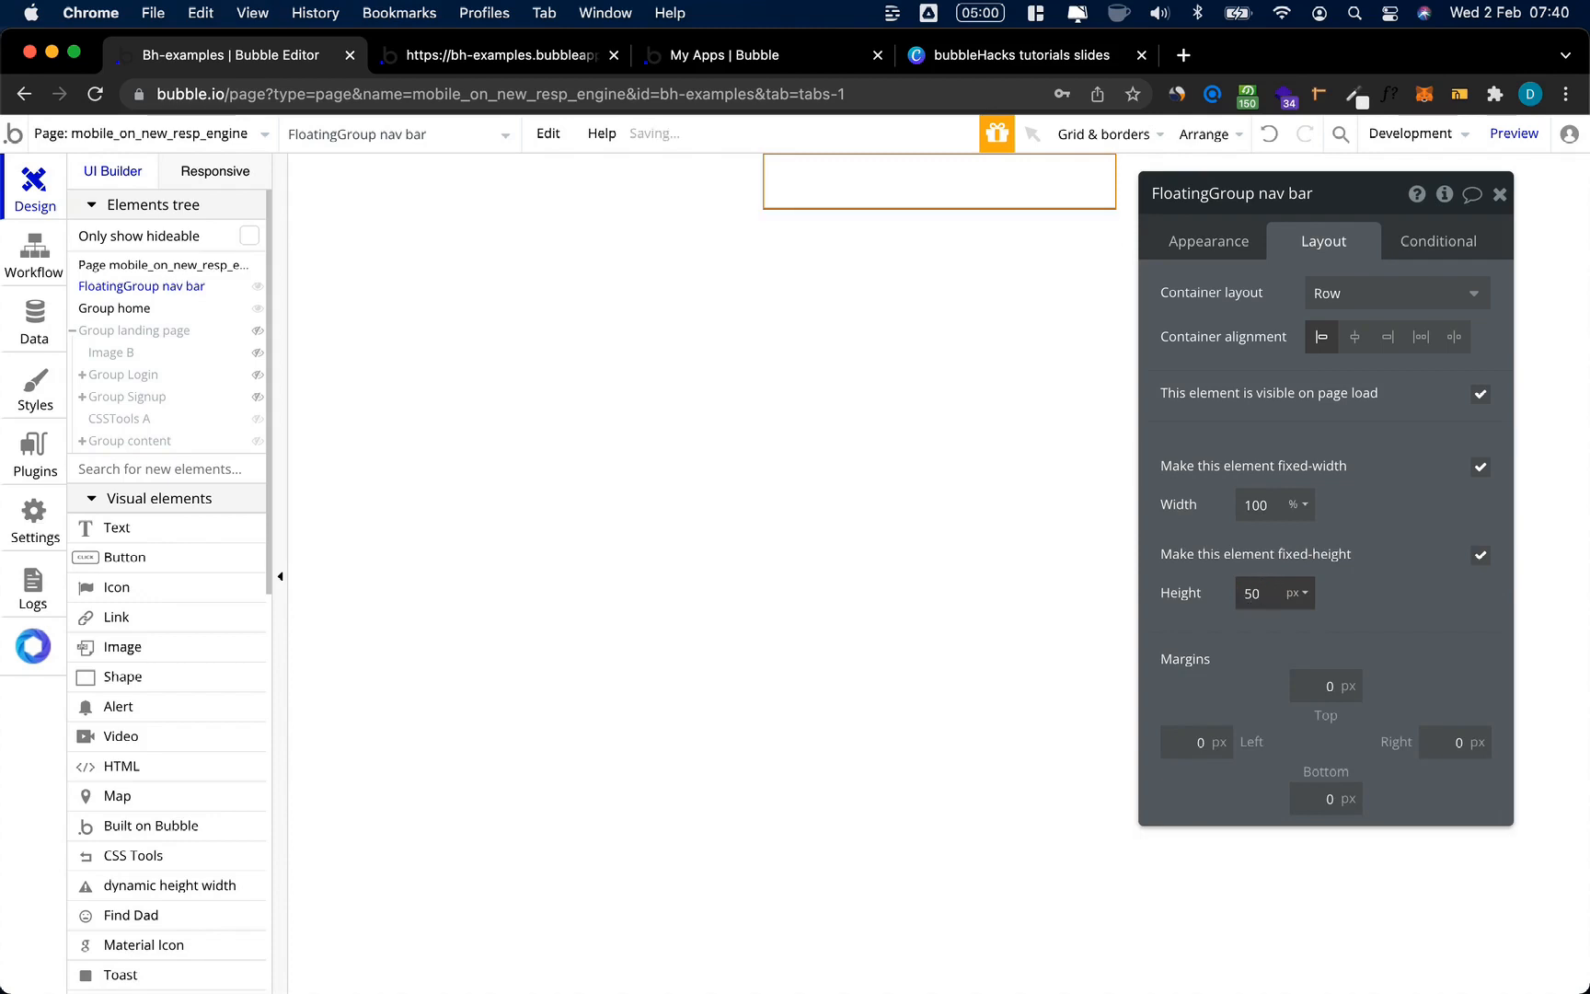
Step: Float the nav bar vertically relative to Bottom and apply the Navbar Bottom style to it
left_click(1222, 246)
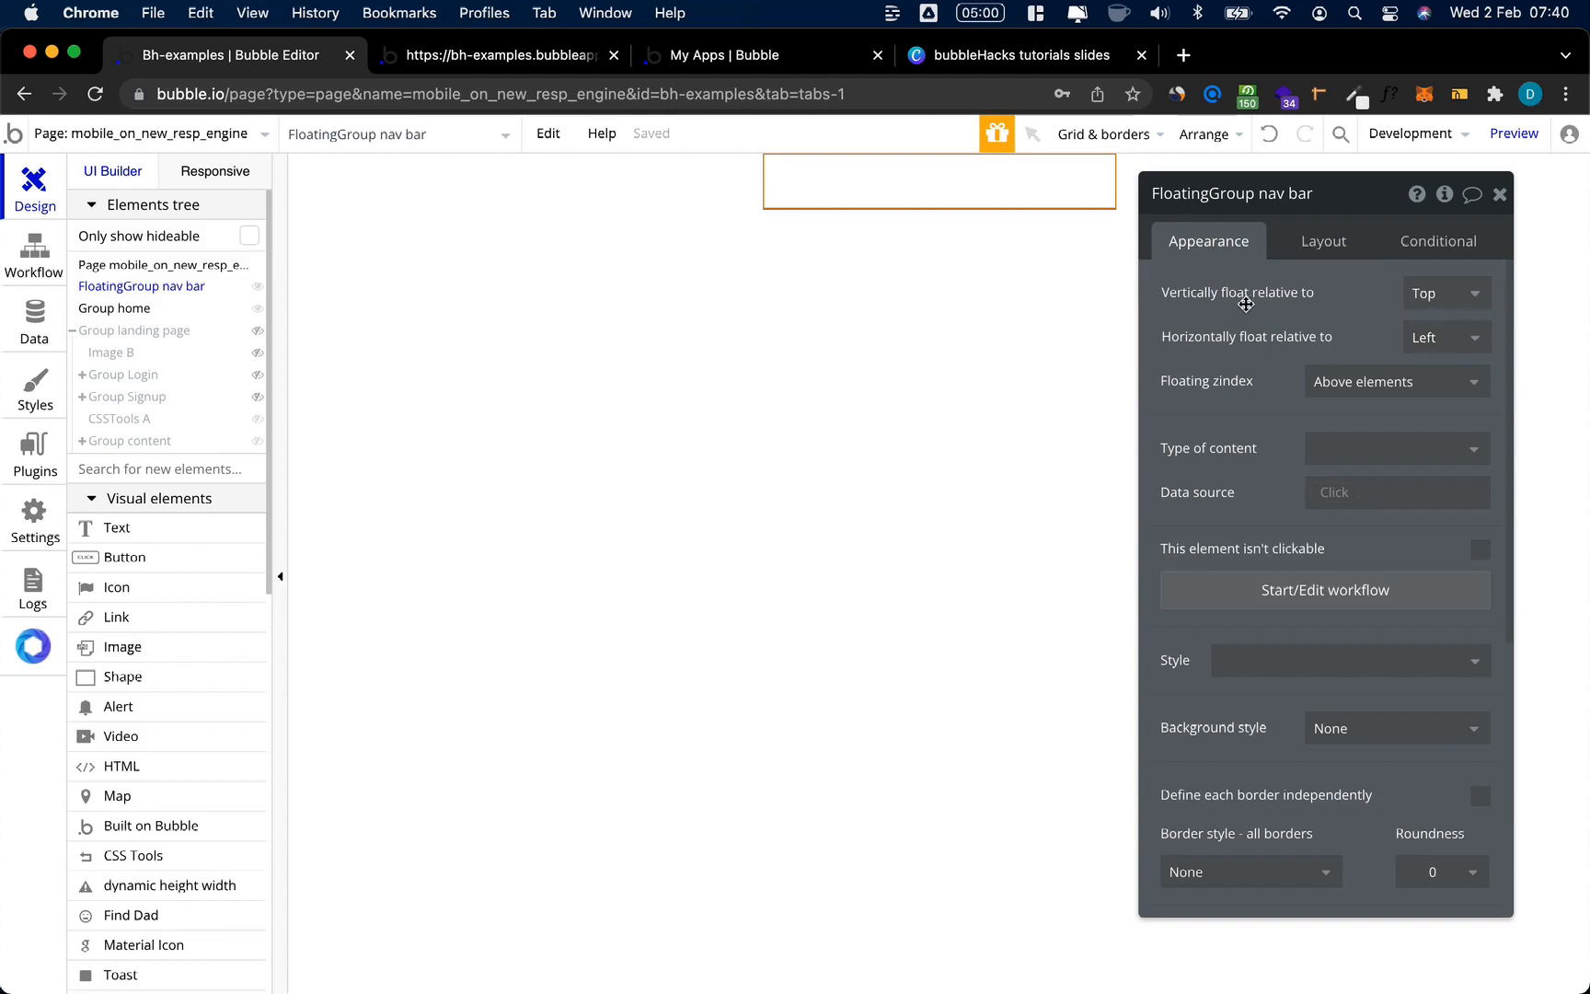
left_click(1426, 296)
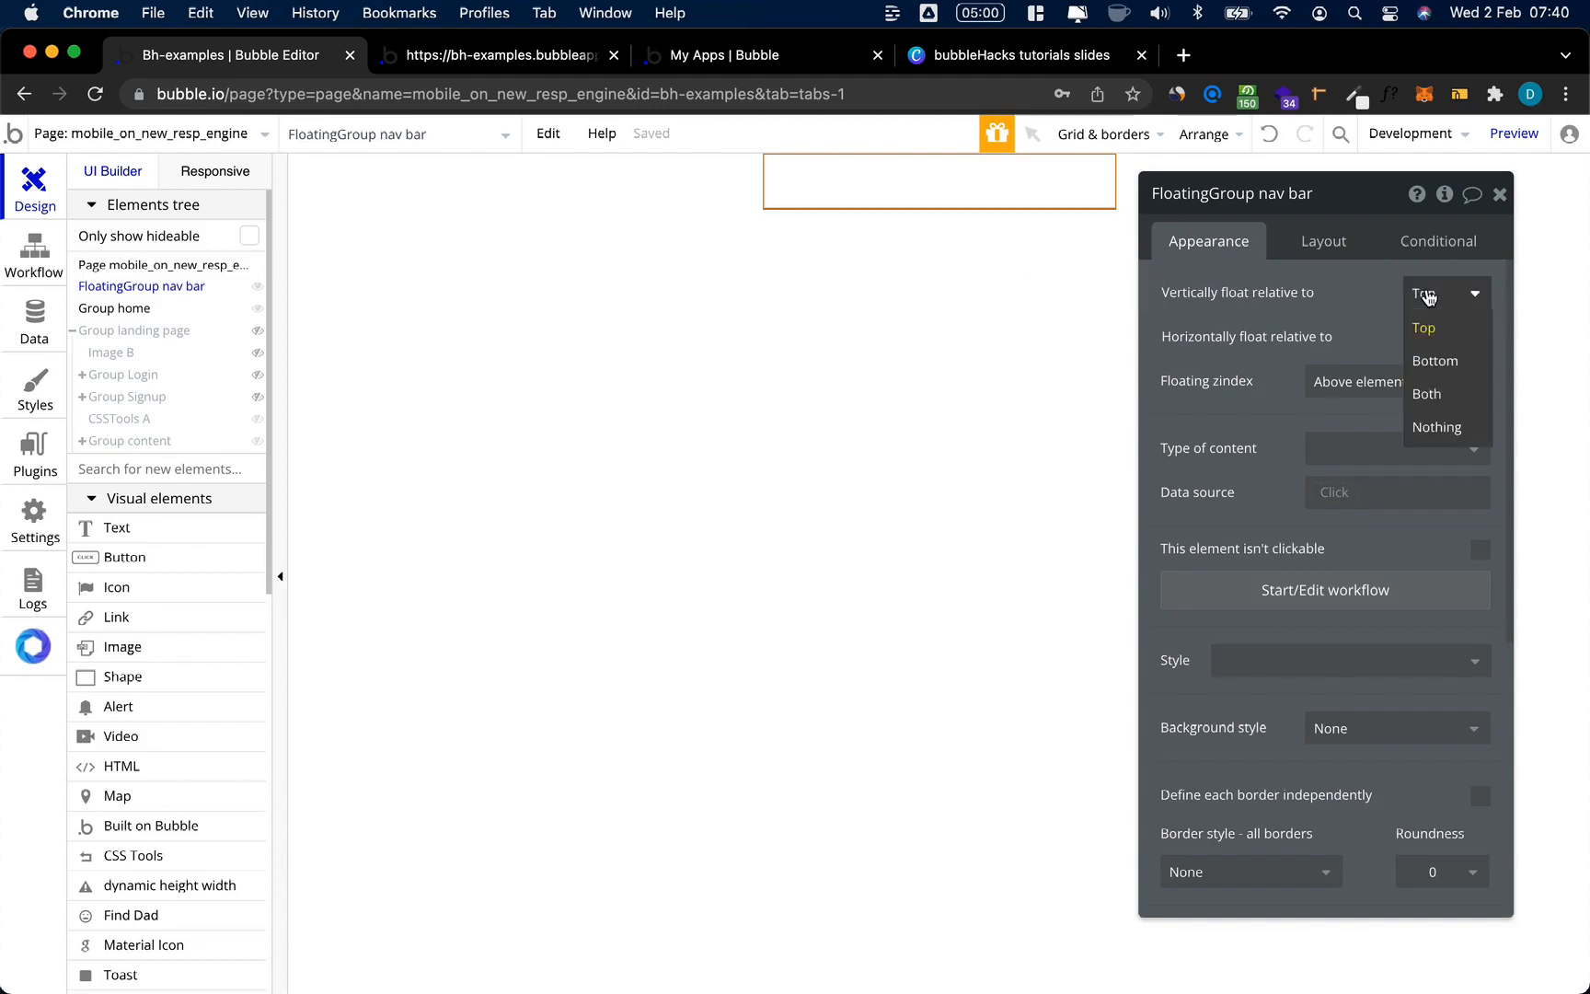
left_click(1435, 361)
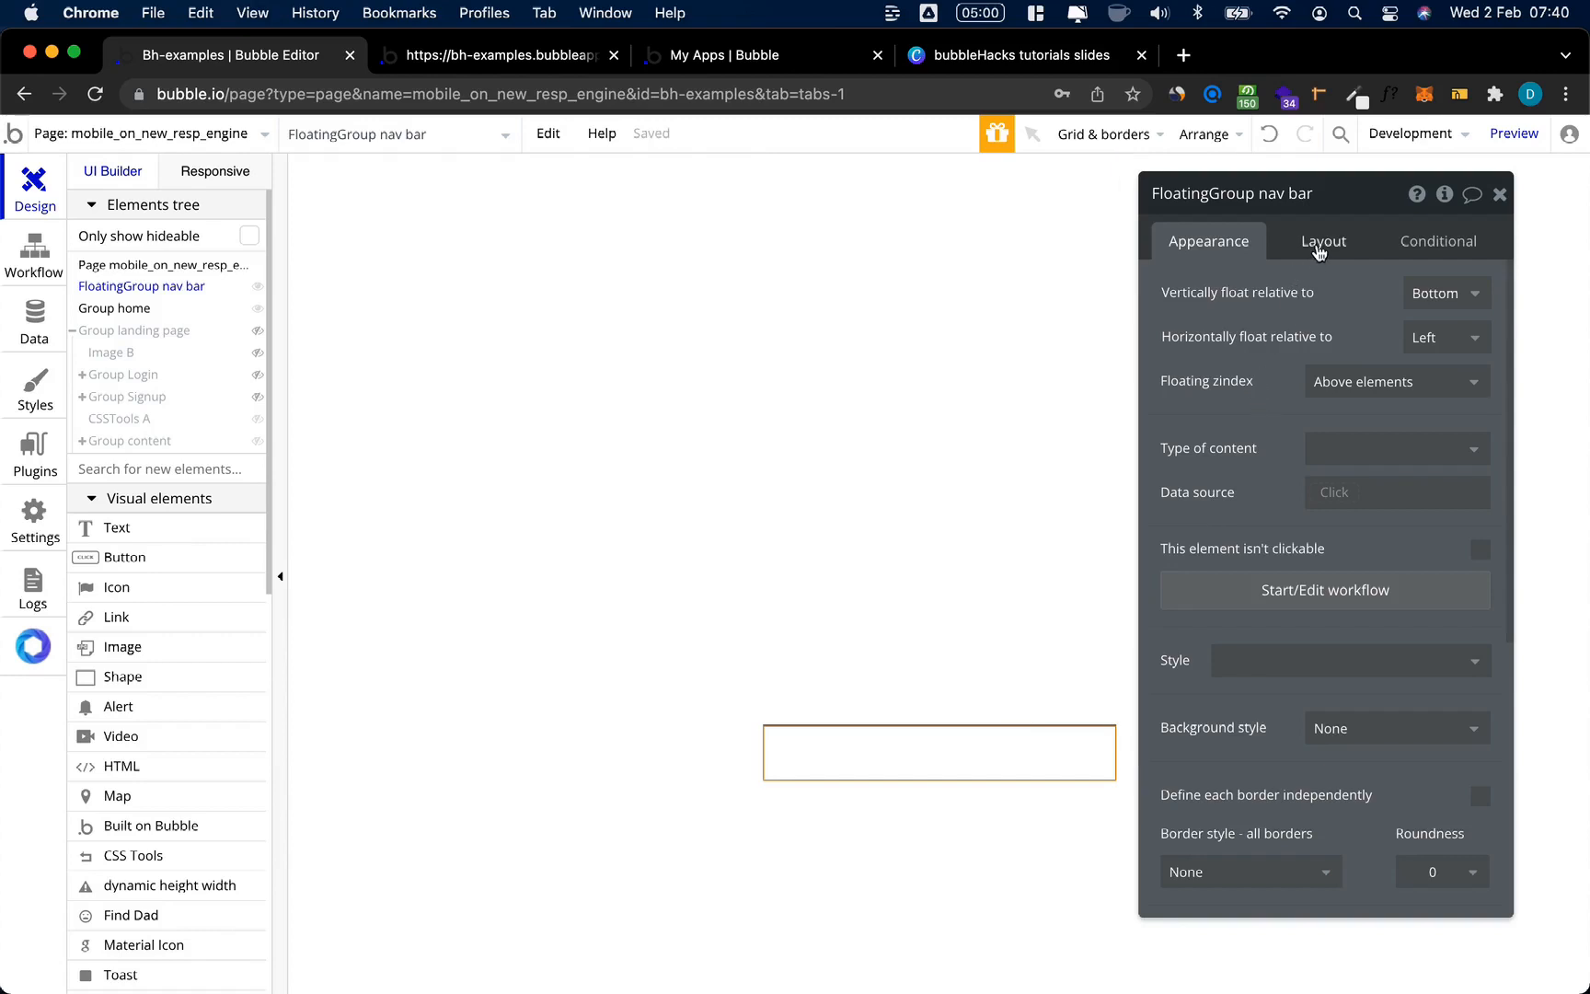
left_click(1341, 665)
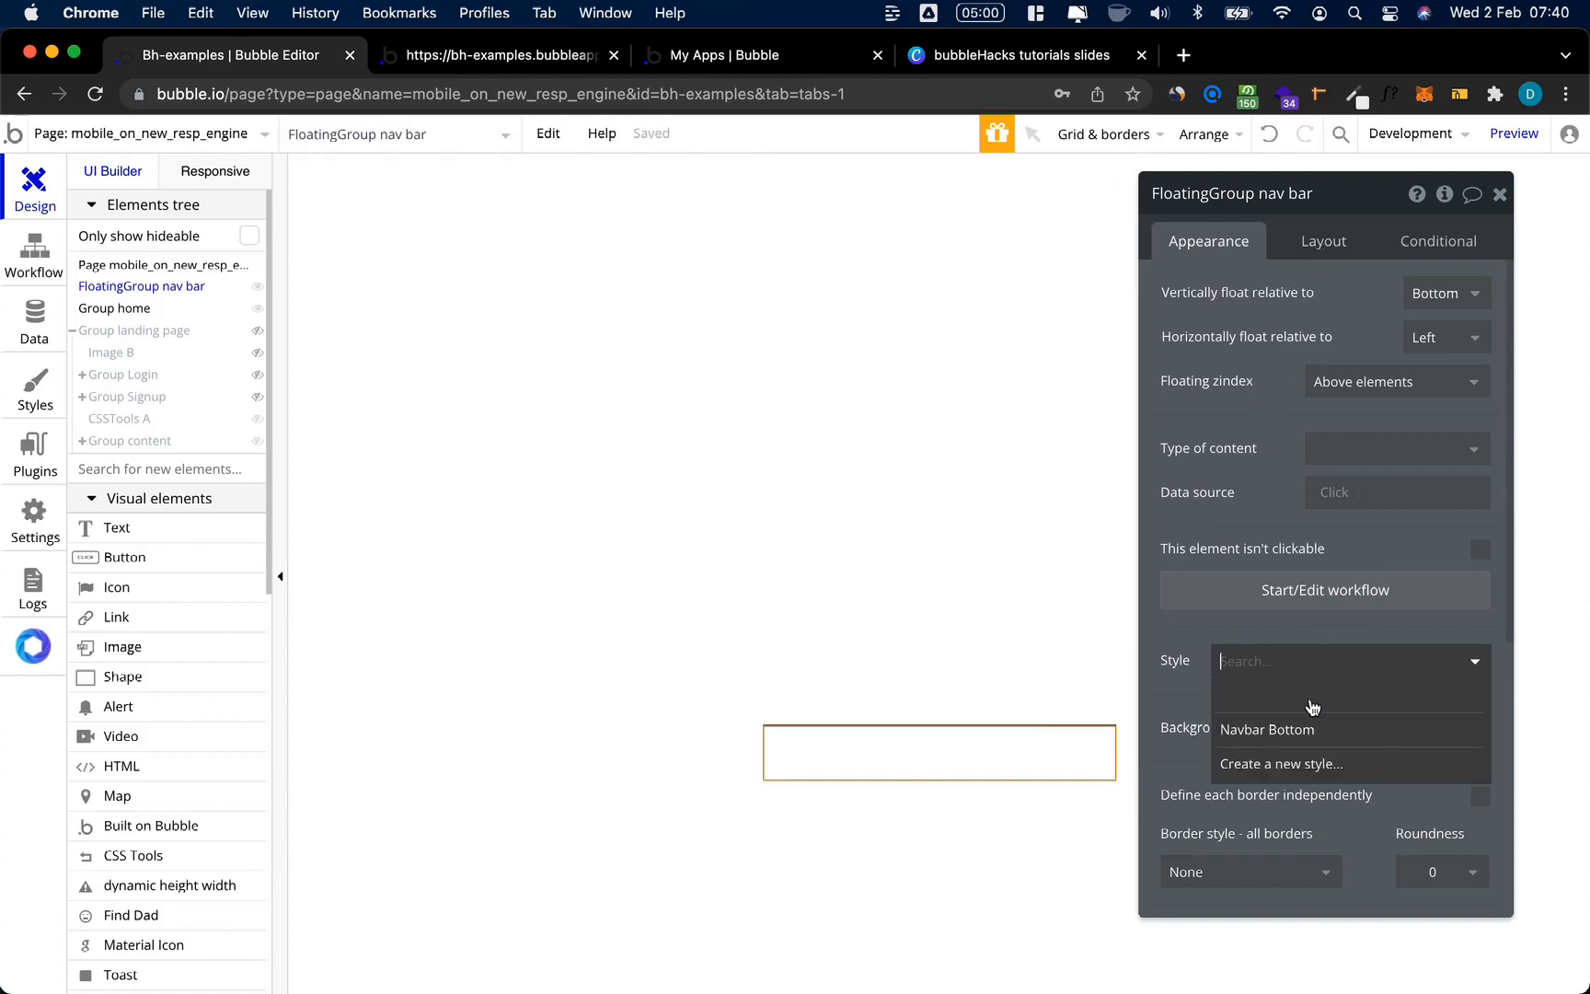
left_click(1262, 724)
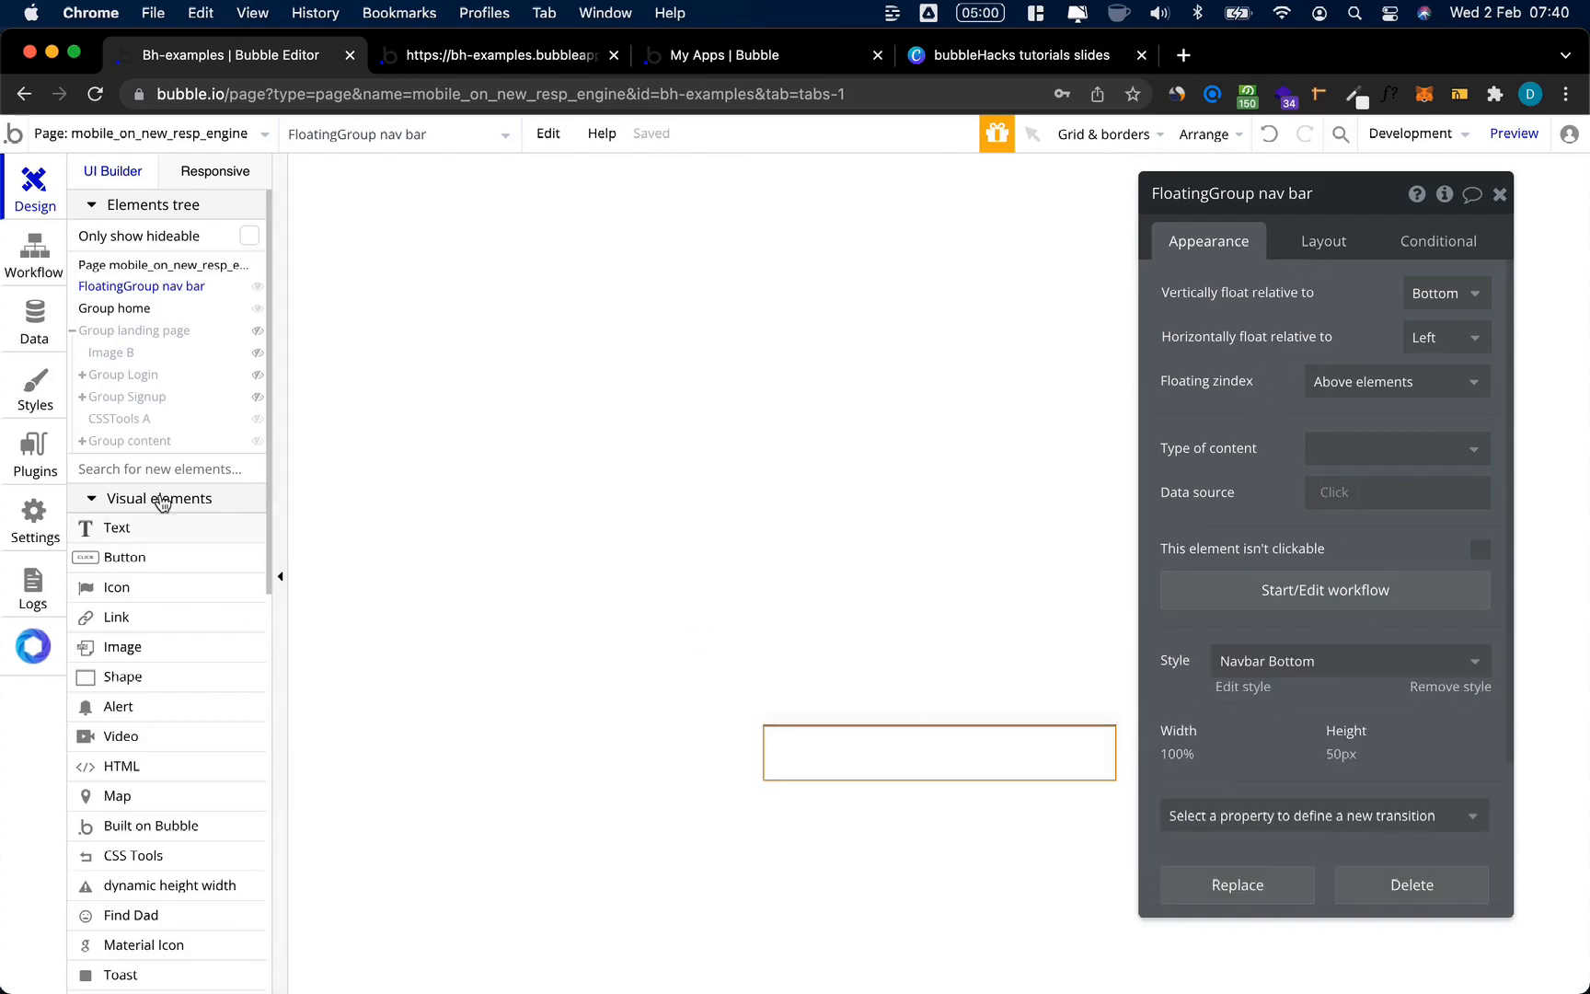
Step: Add an icon to the nav bar floating group and set its color to dark navy #091747
left_click(109, 585)
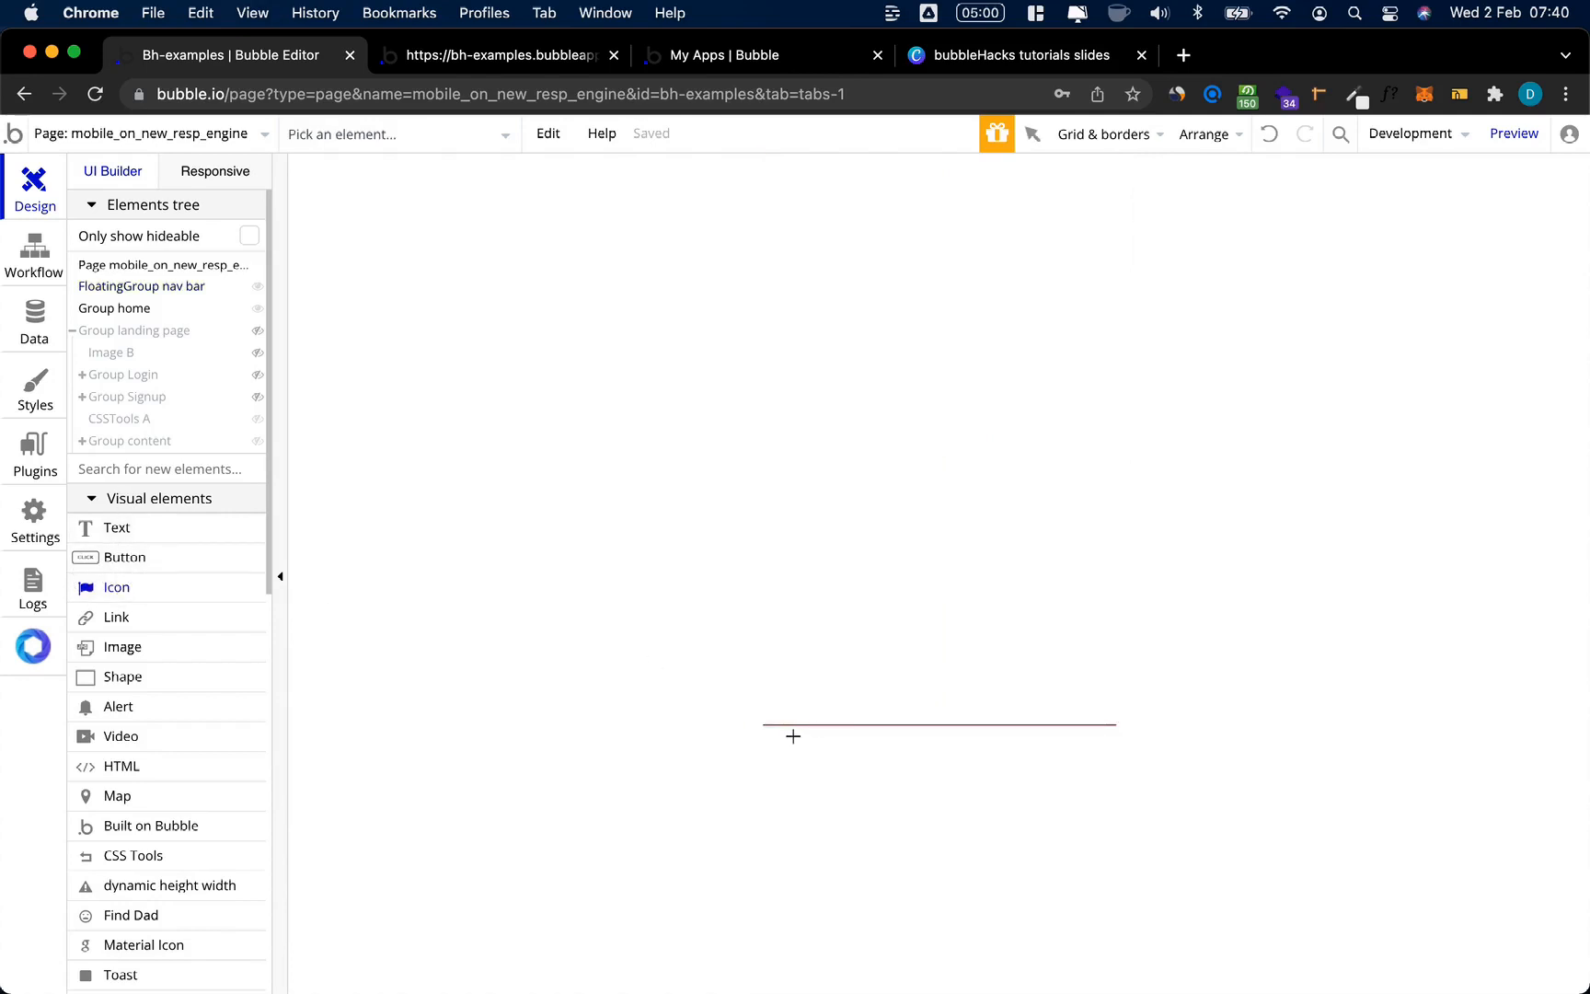
left_click(793, 738)
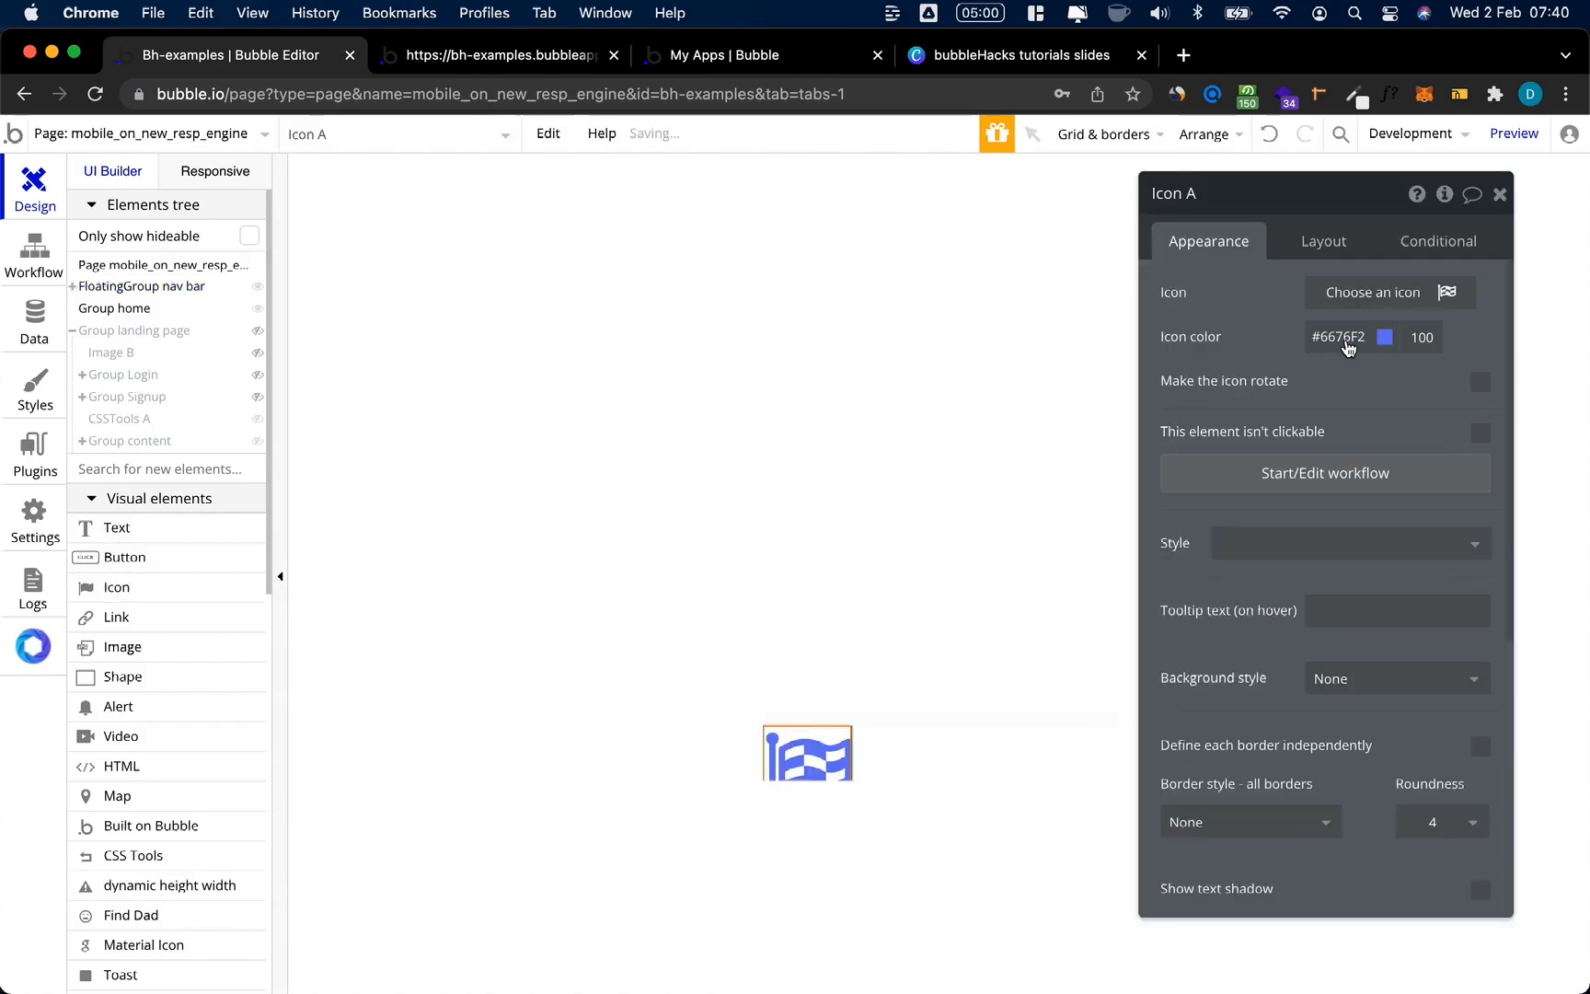
left_click(1345, 340)
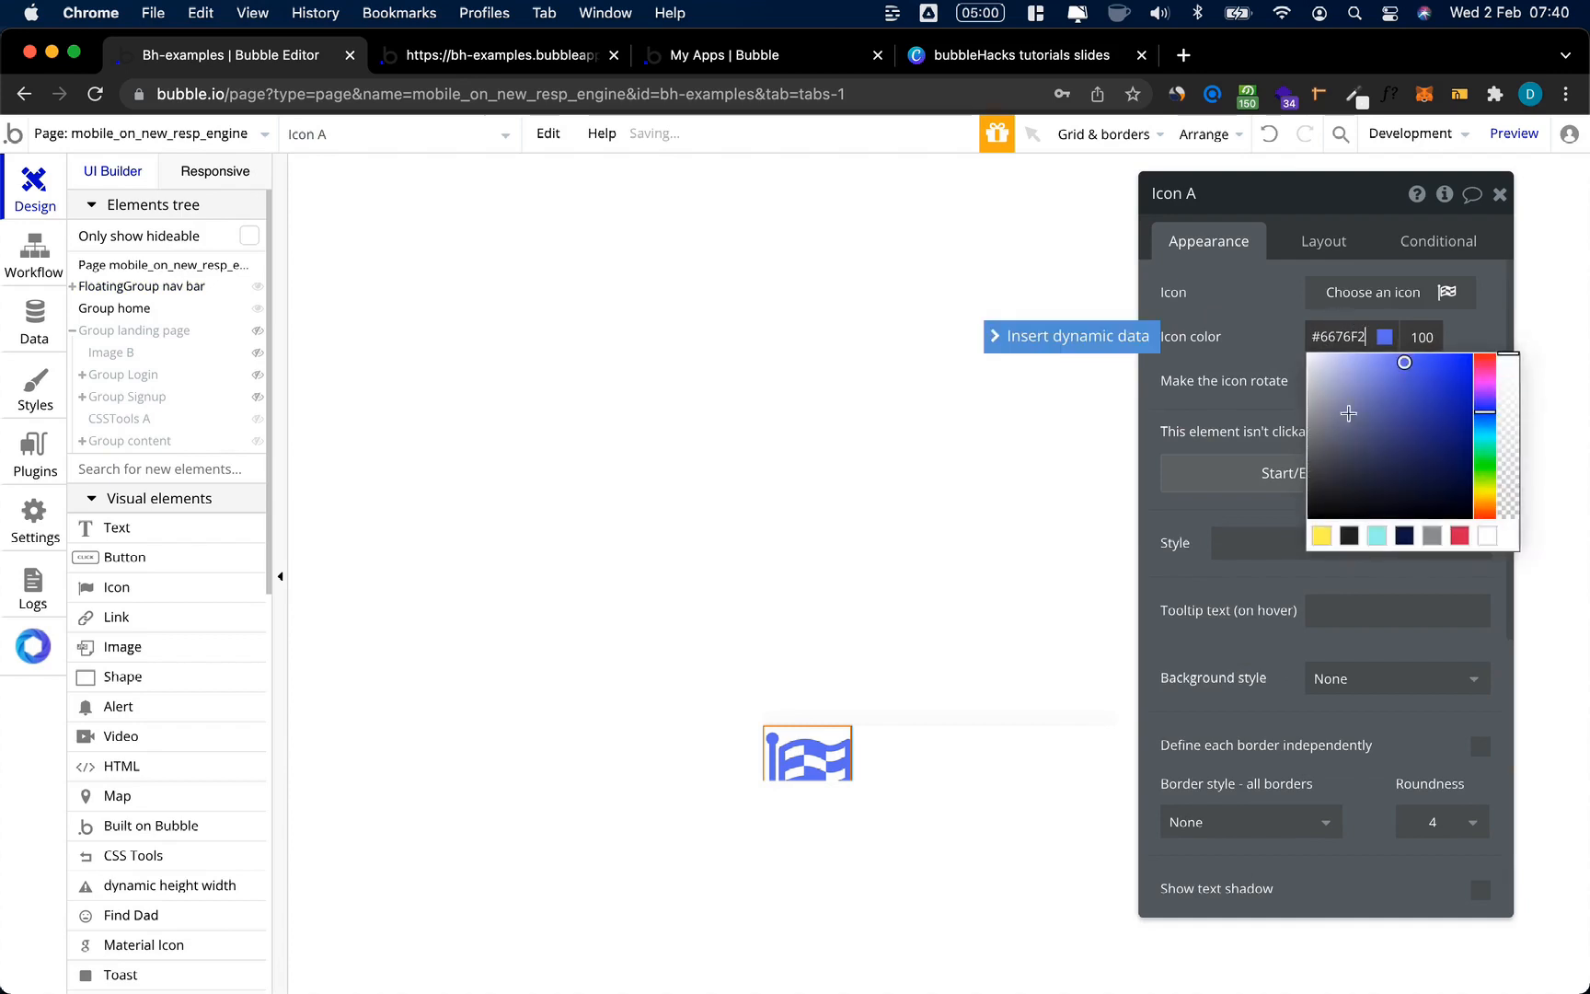
left_click(1404, 535)
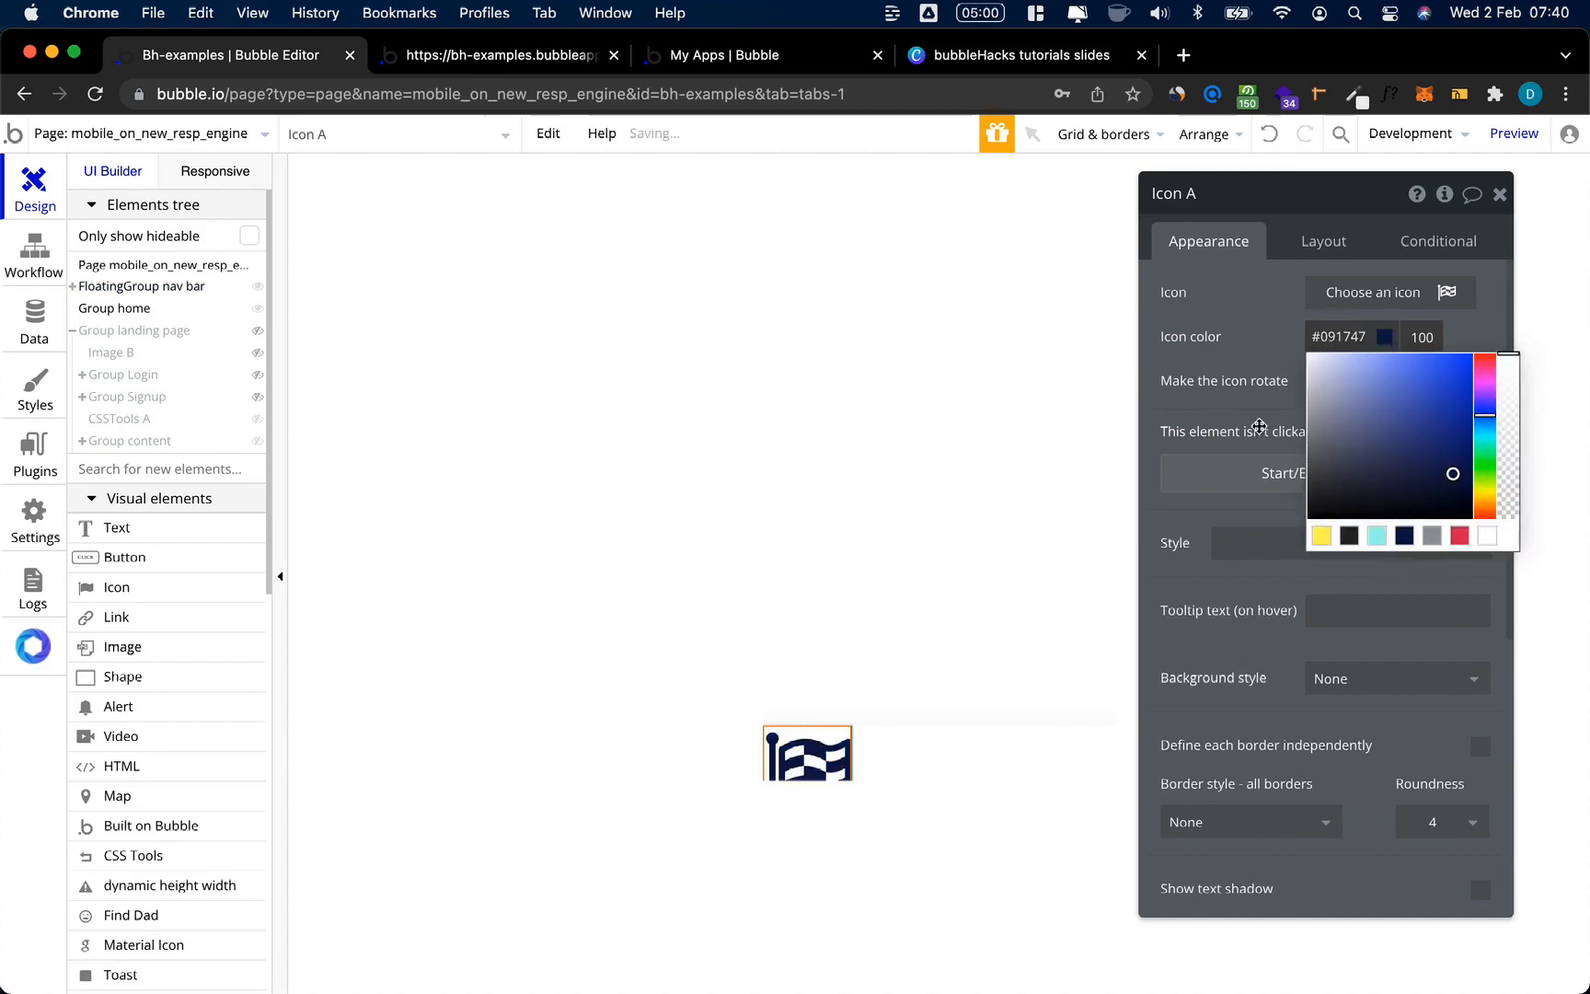
Step: Set the nav bar icon's fixed width and fixed height to 30 px each
left_click(1312, 249)
double_click(1254, 543)
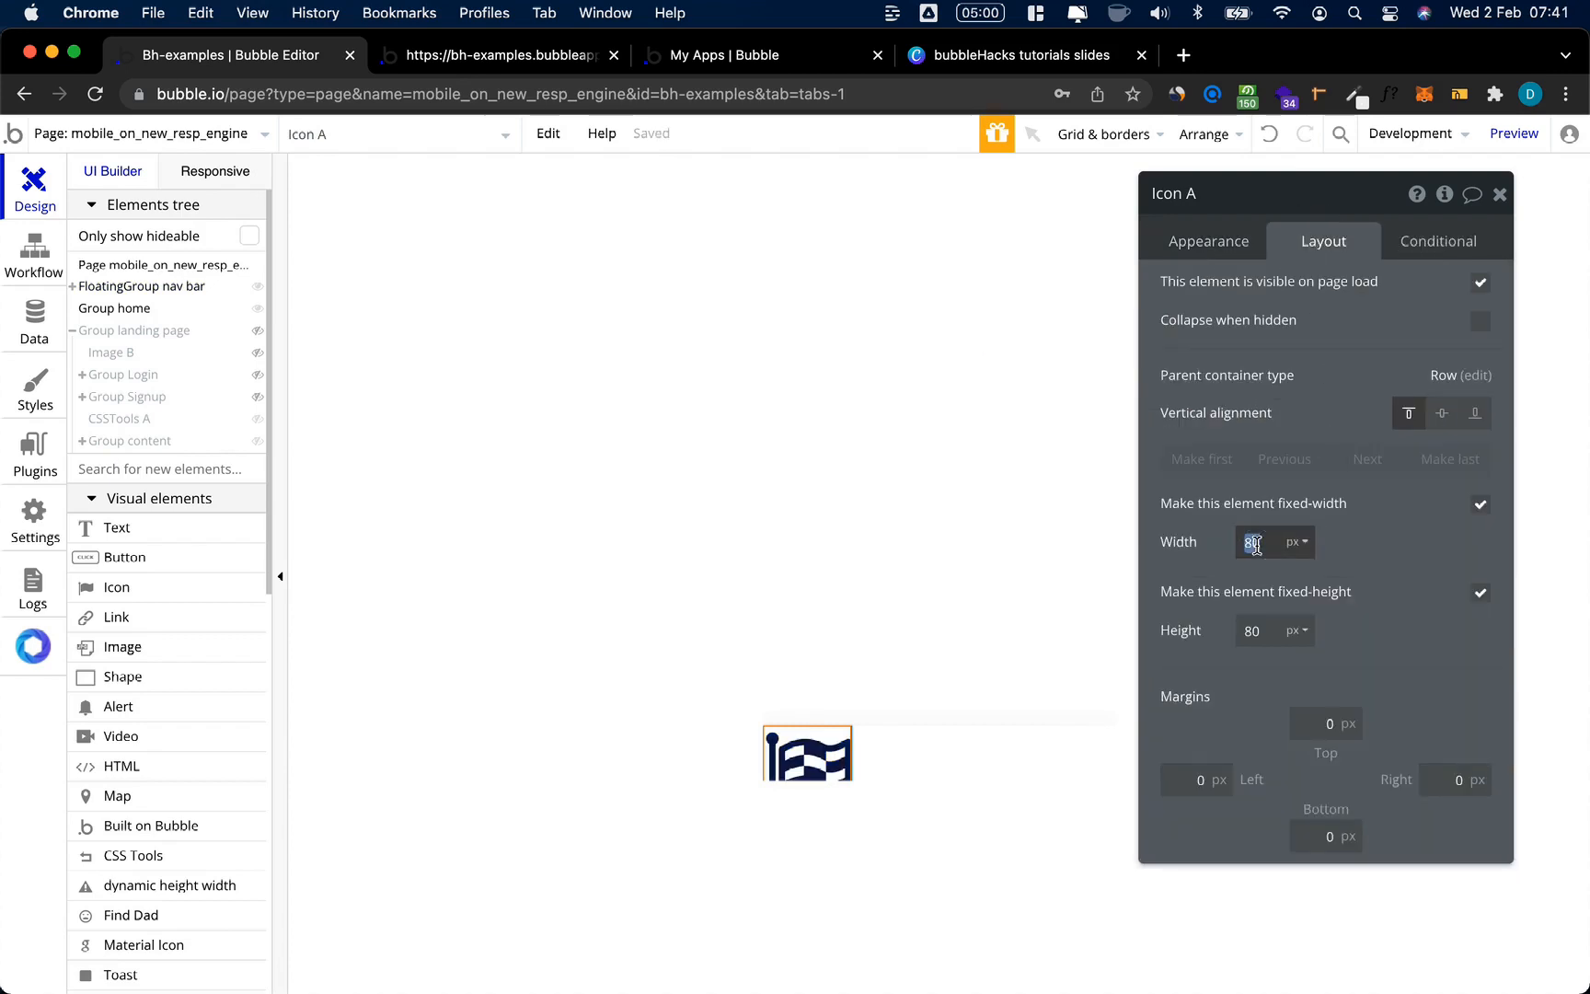
type("303")
key("BackSpace")
key("Tab")
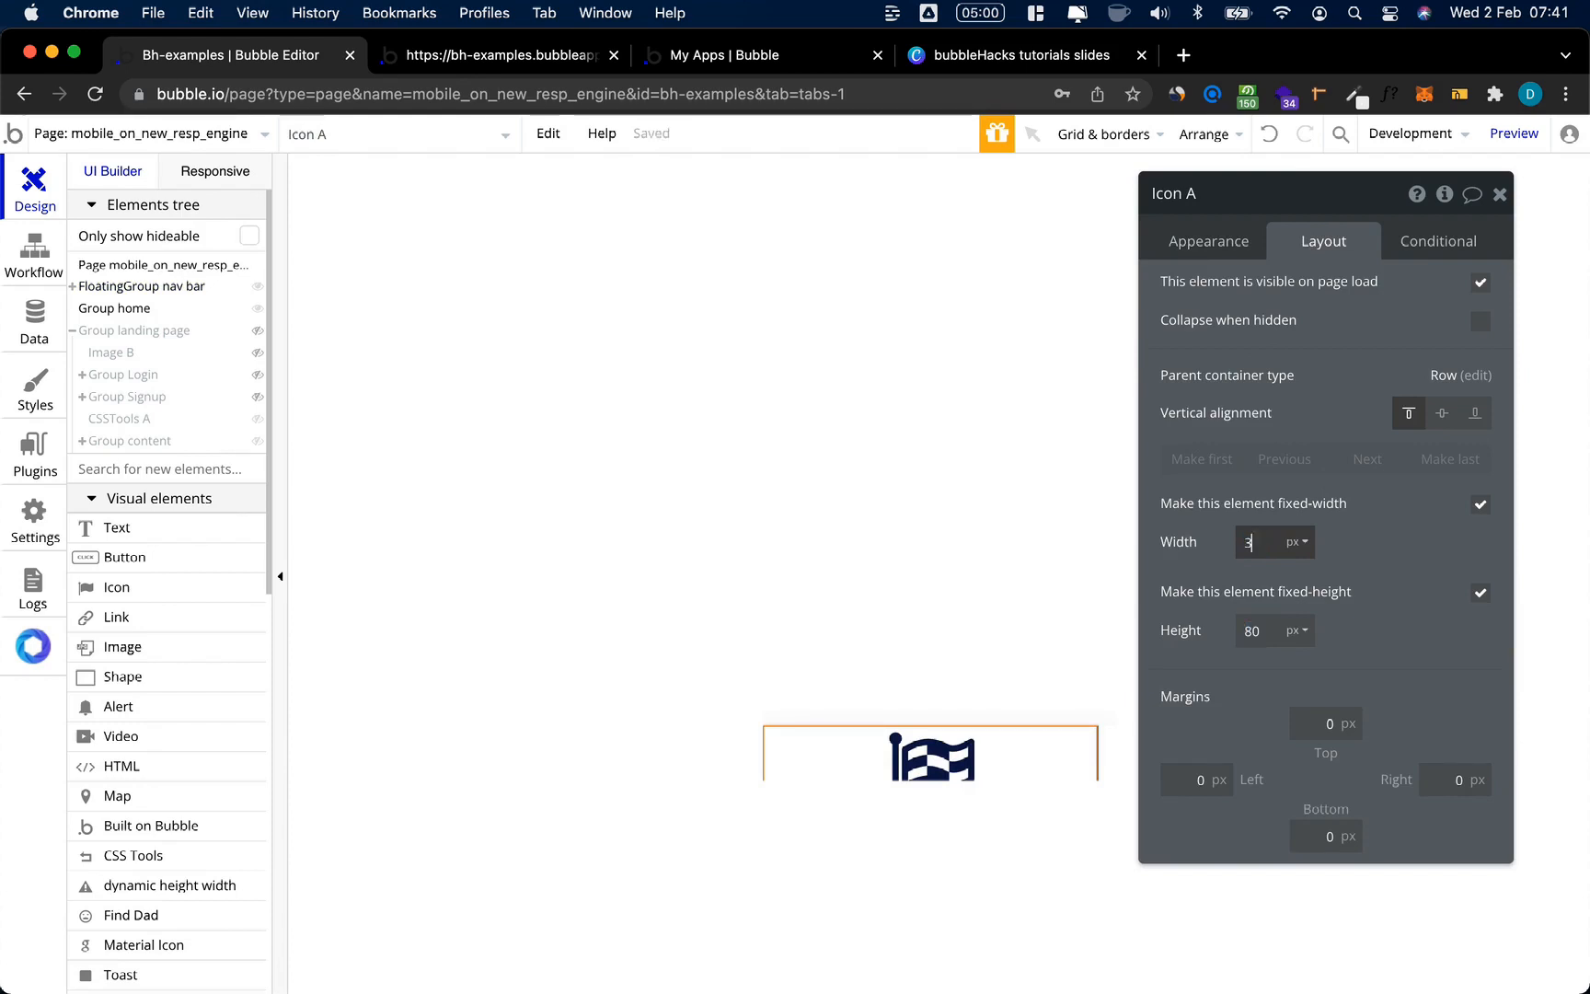
type("30")
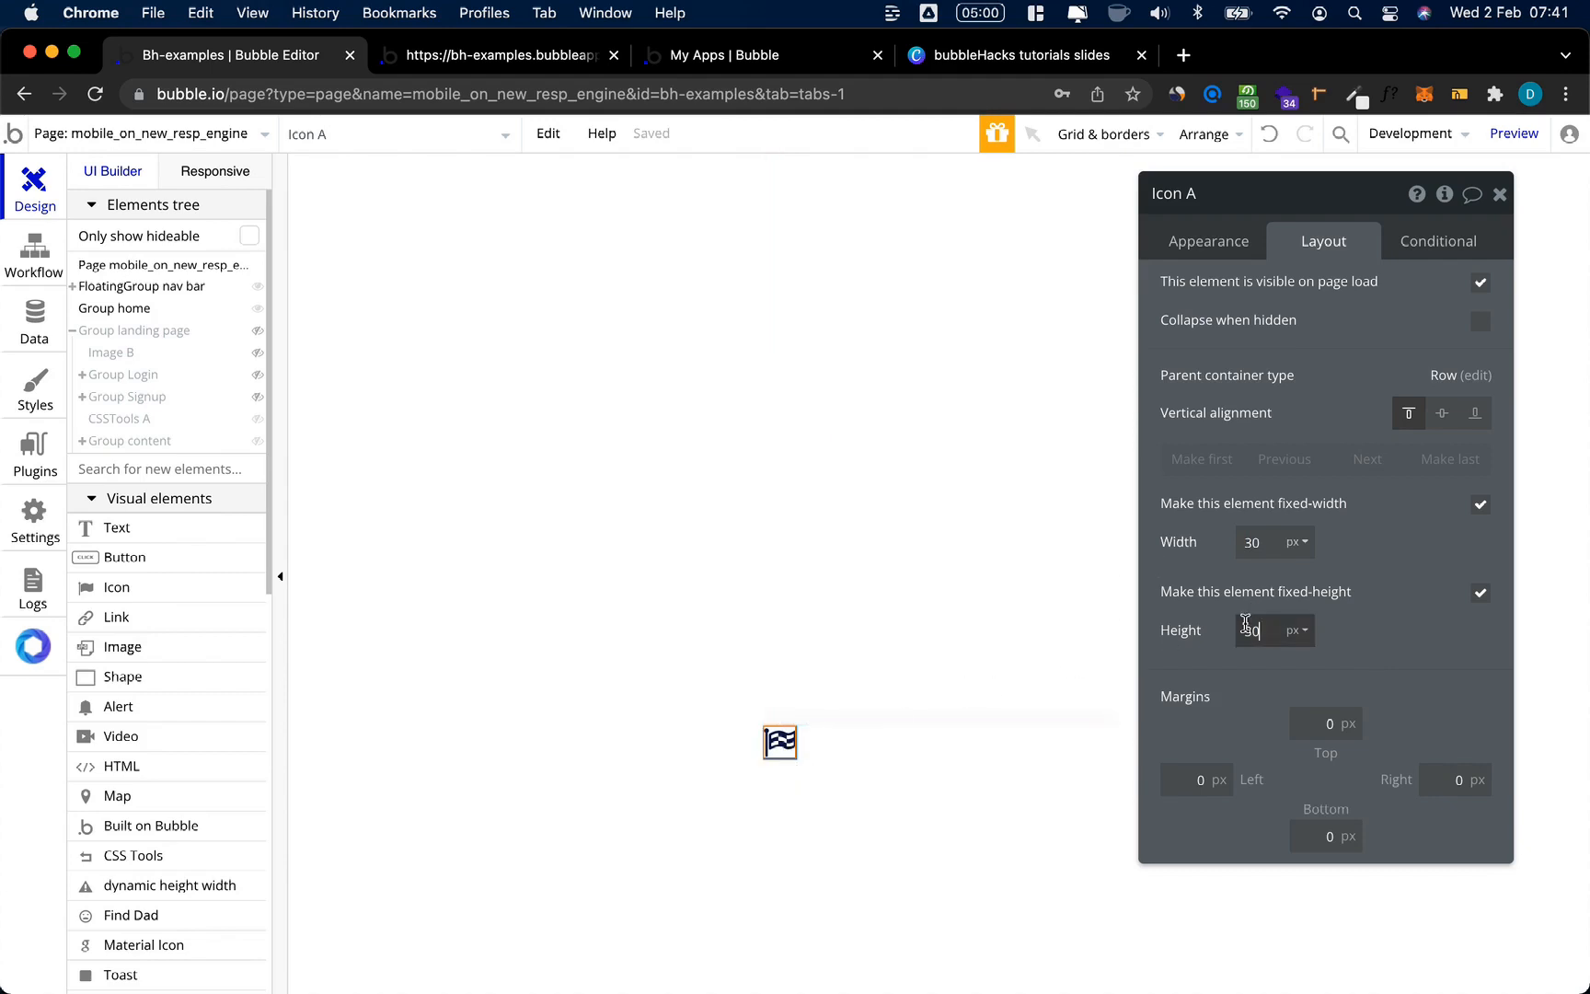
Step: Paste three copies of the flag icon into the nav bar floating group for a total of four icons
left_click(906, 750)
key("super+v")
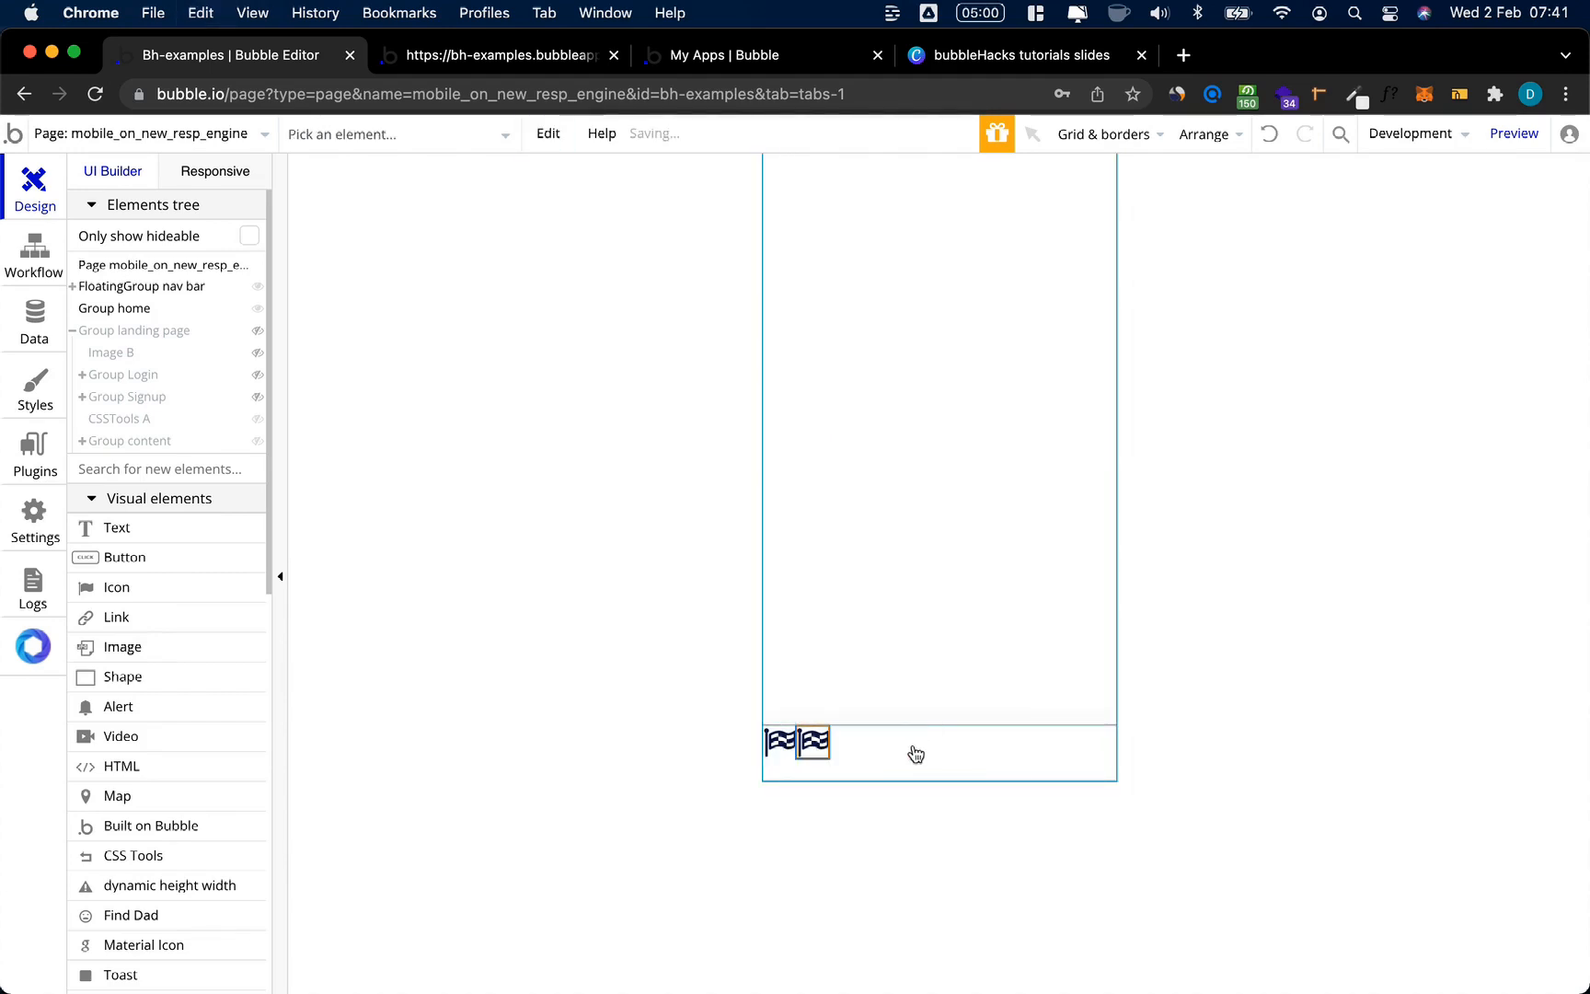
key("super+v")
key("super+v")
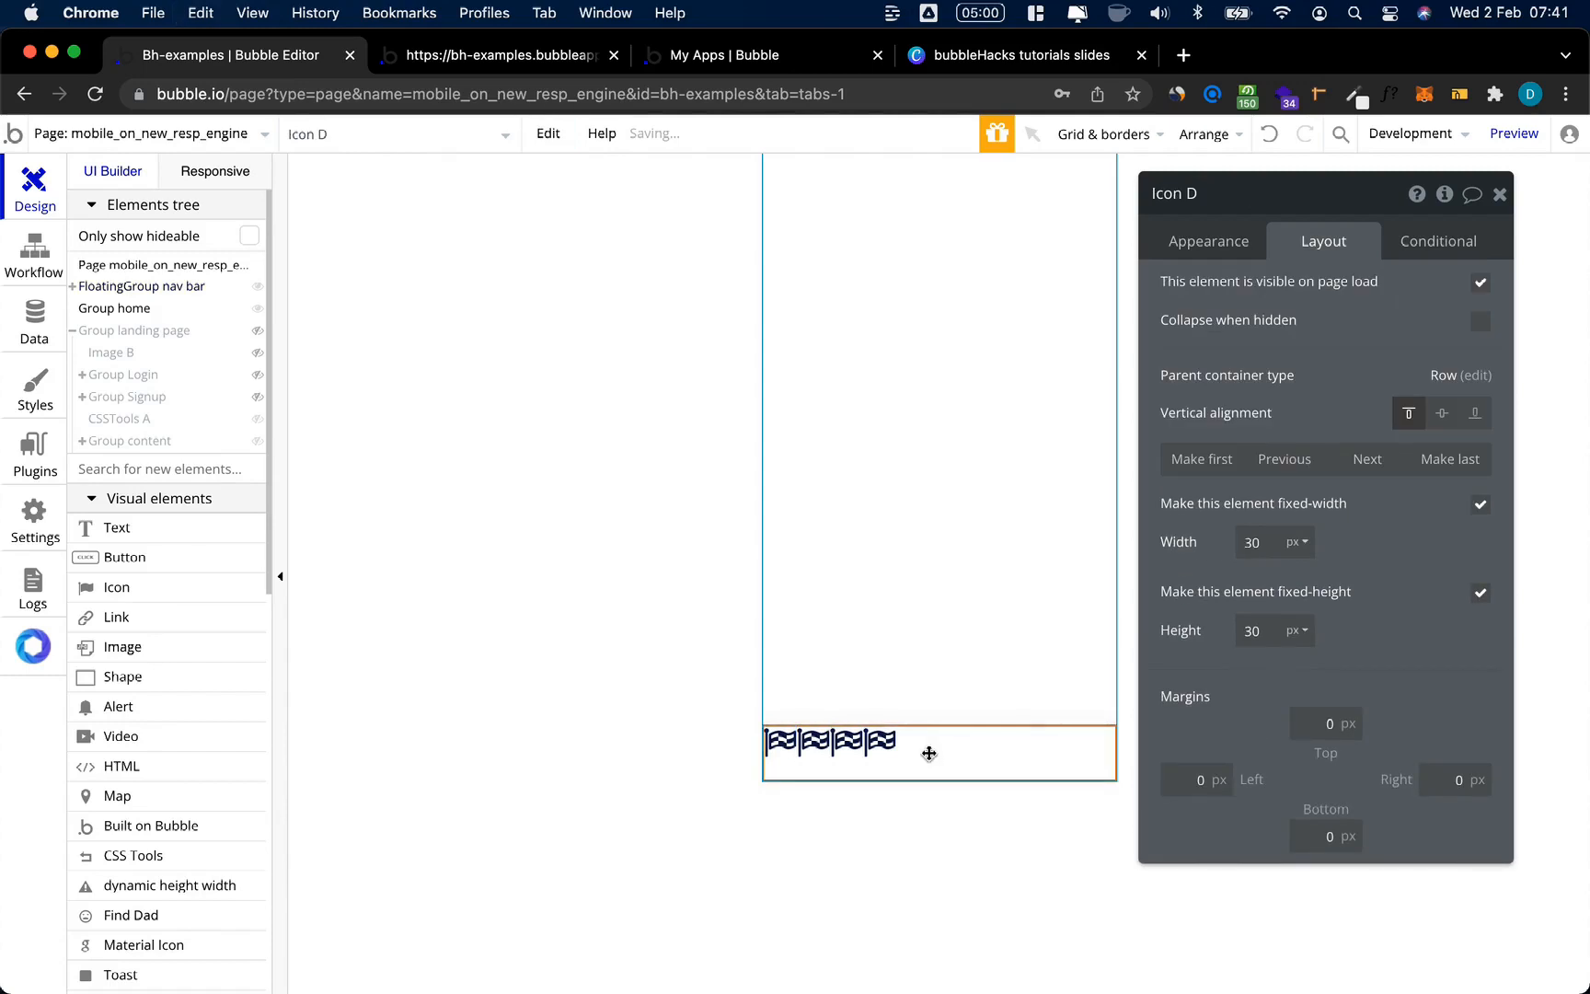
Step: Set the nav bar floating group's container alignment to space its four icons evenly around the row
left_click(919, 760)
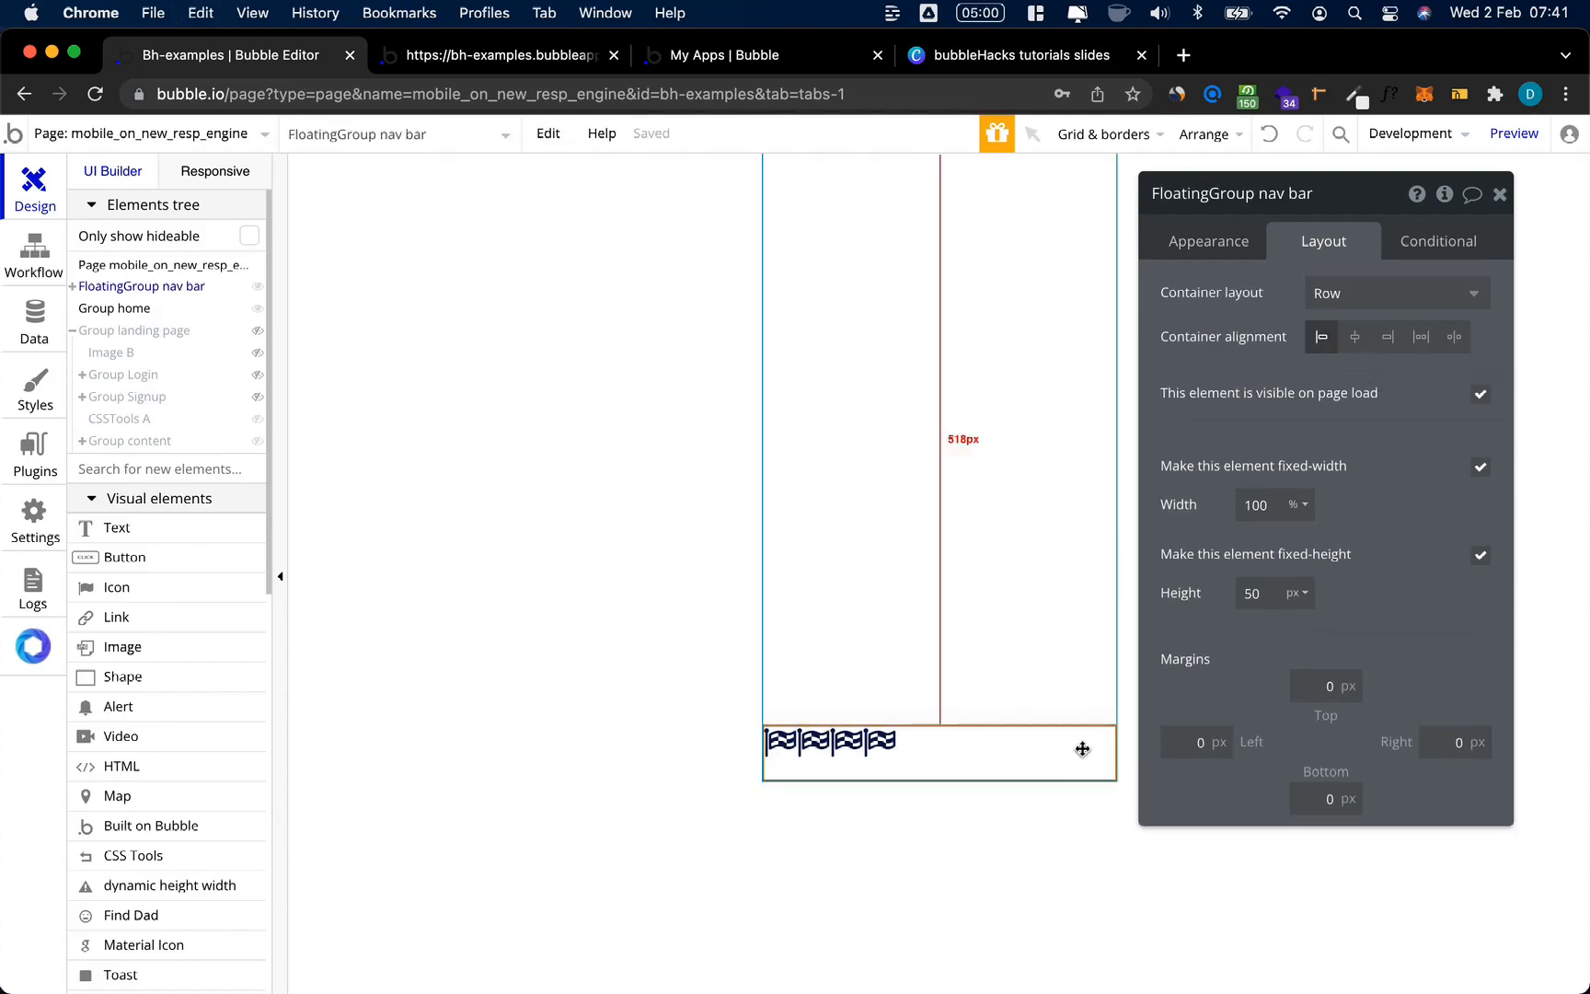
left_click(1230, 243)
left_click(1322, 241)
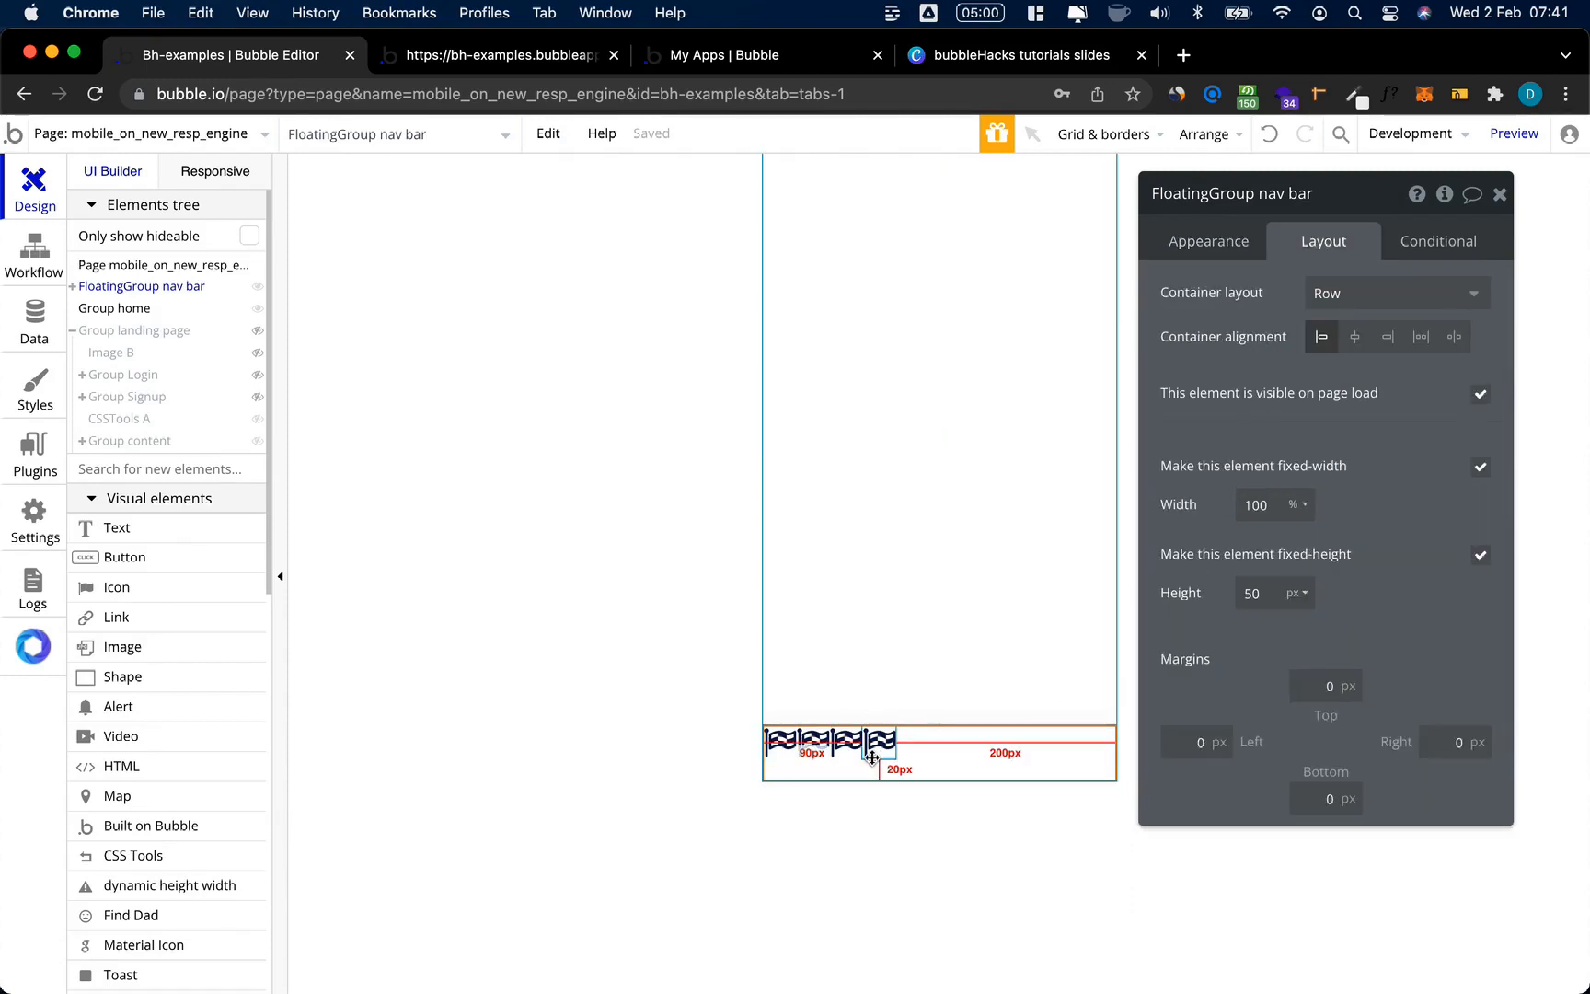
left_click(1422, 336)
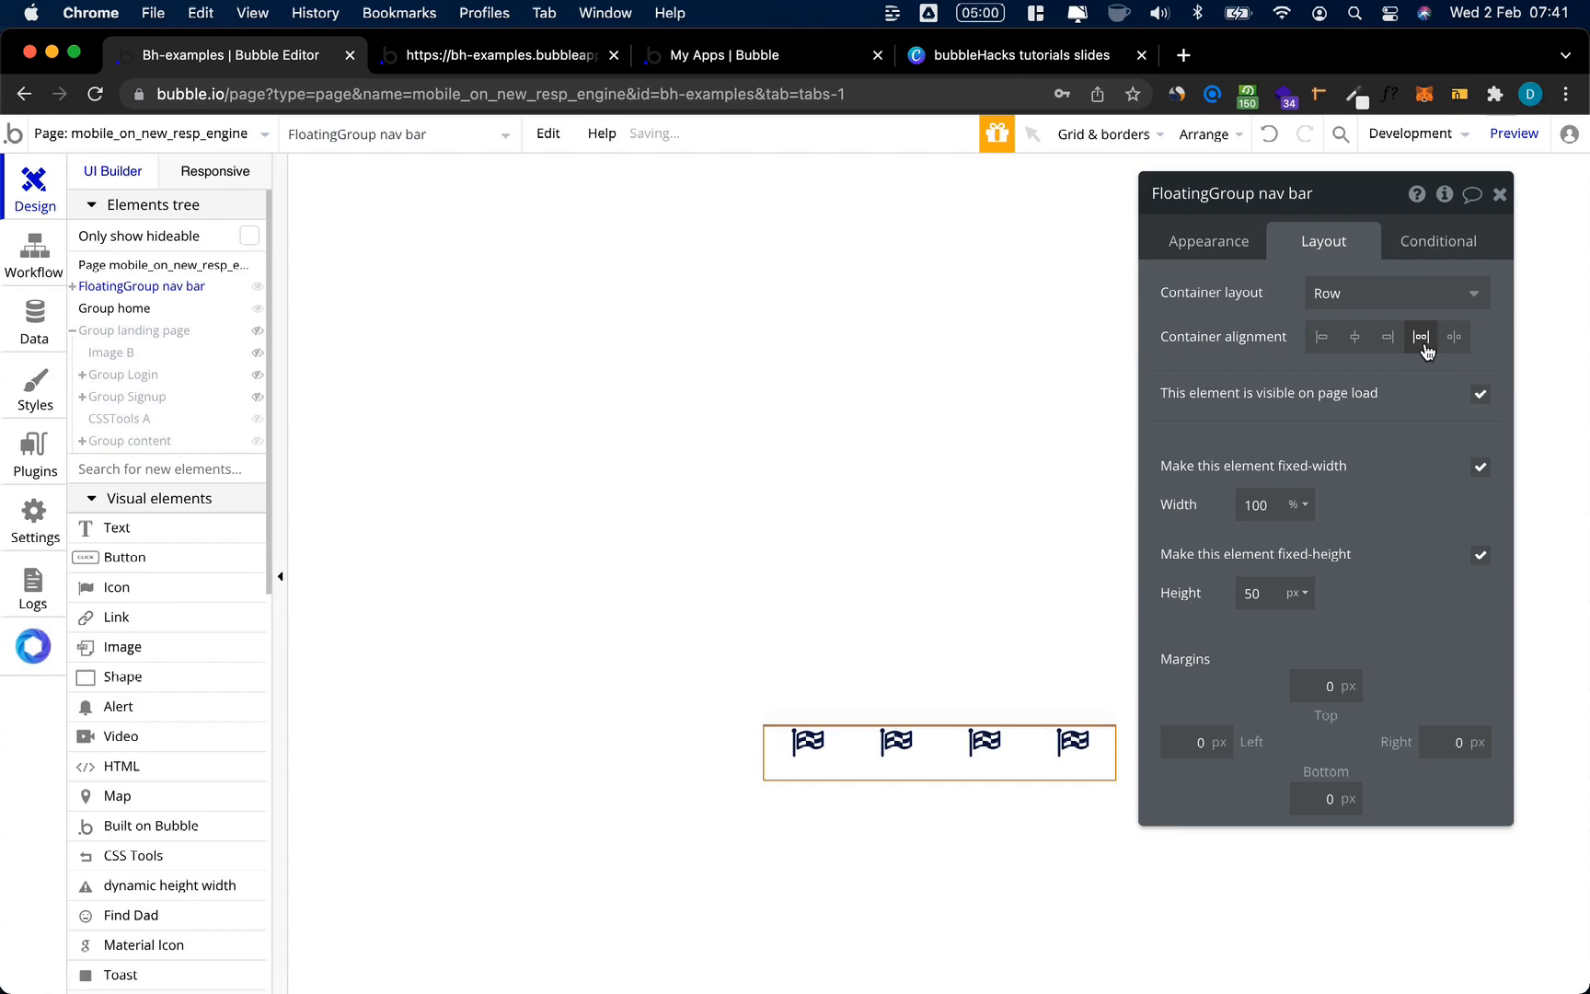
Step: Center each of the four nav bar icons vertically within the row
left_click(810, 750)
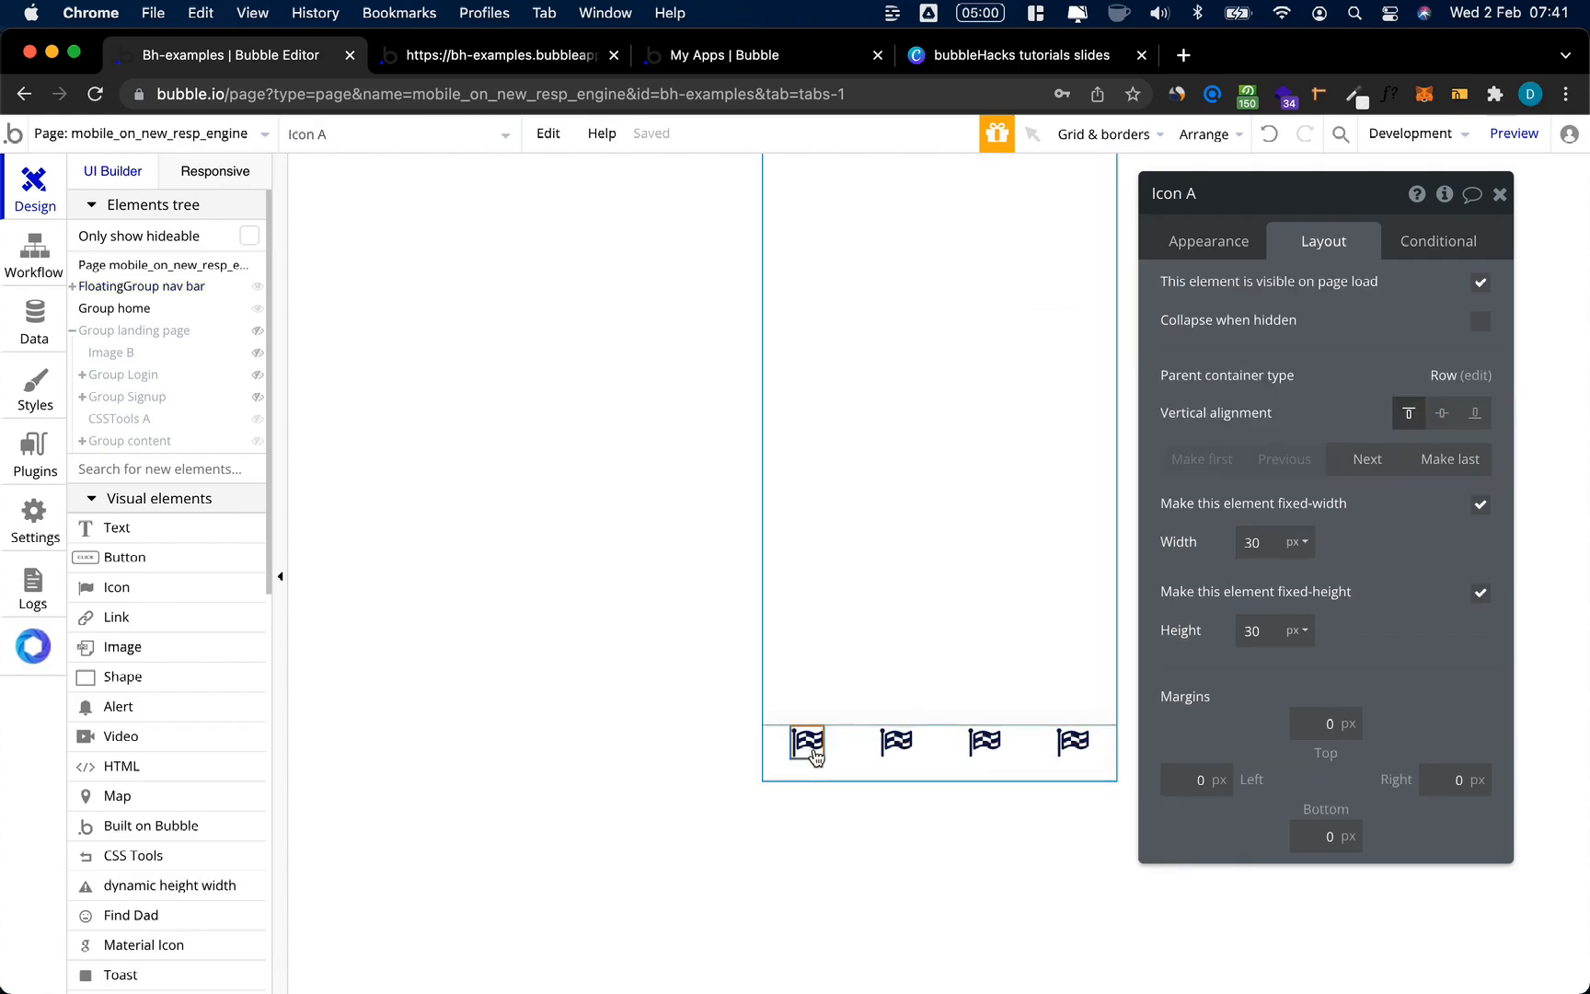
left_click(1442, 413)
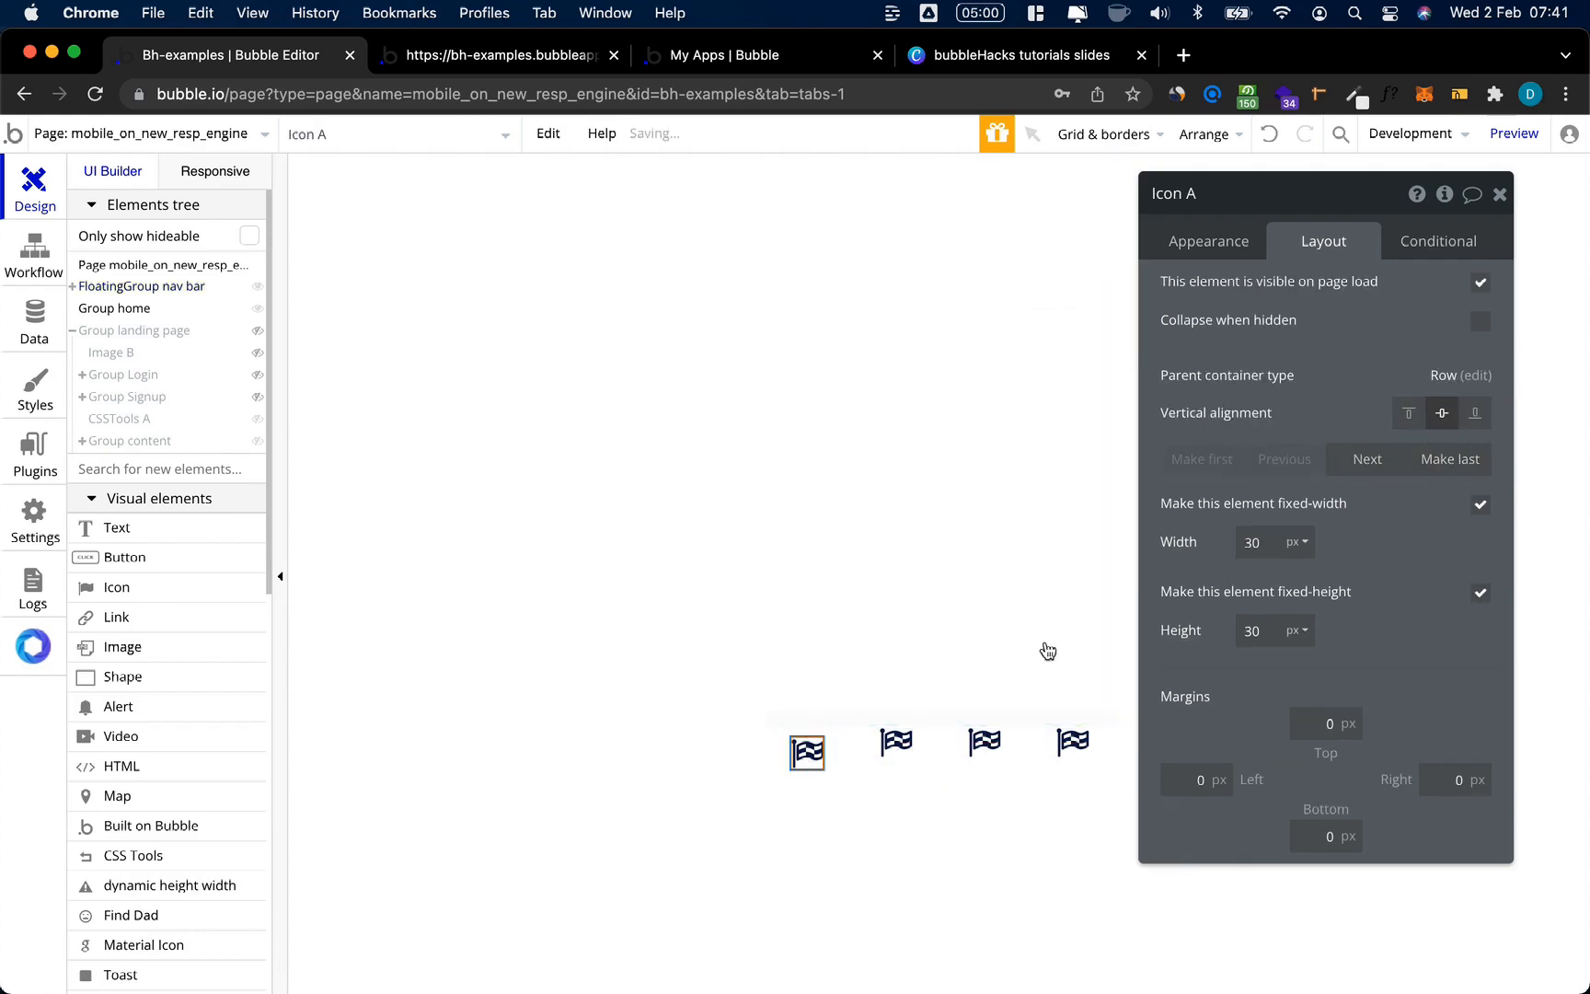
left_click(884, 748)
left_click(1440, 416)
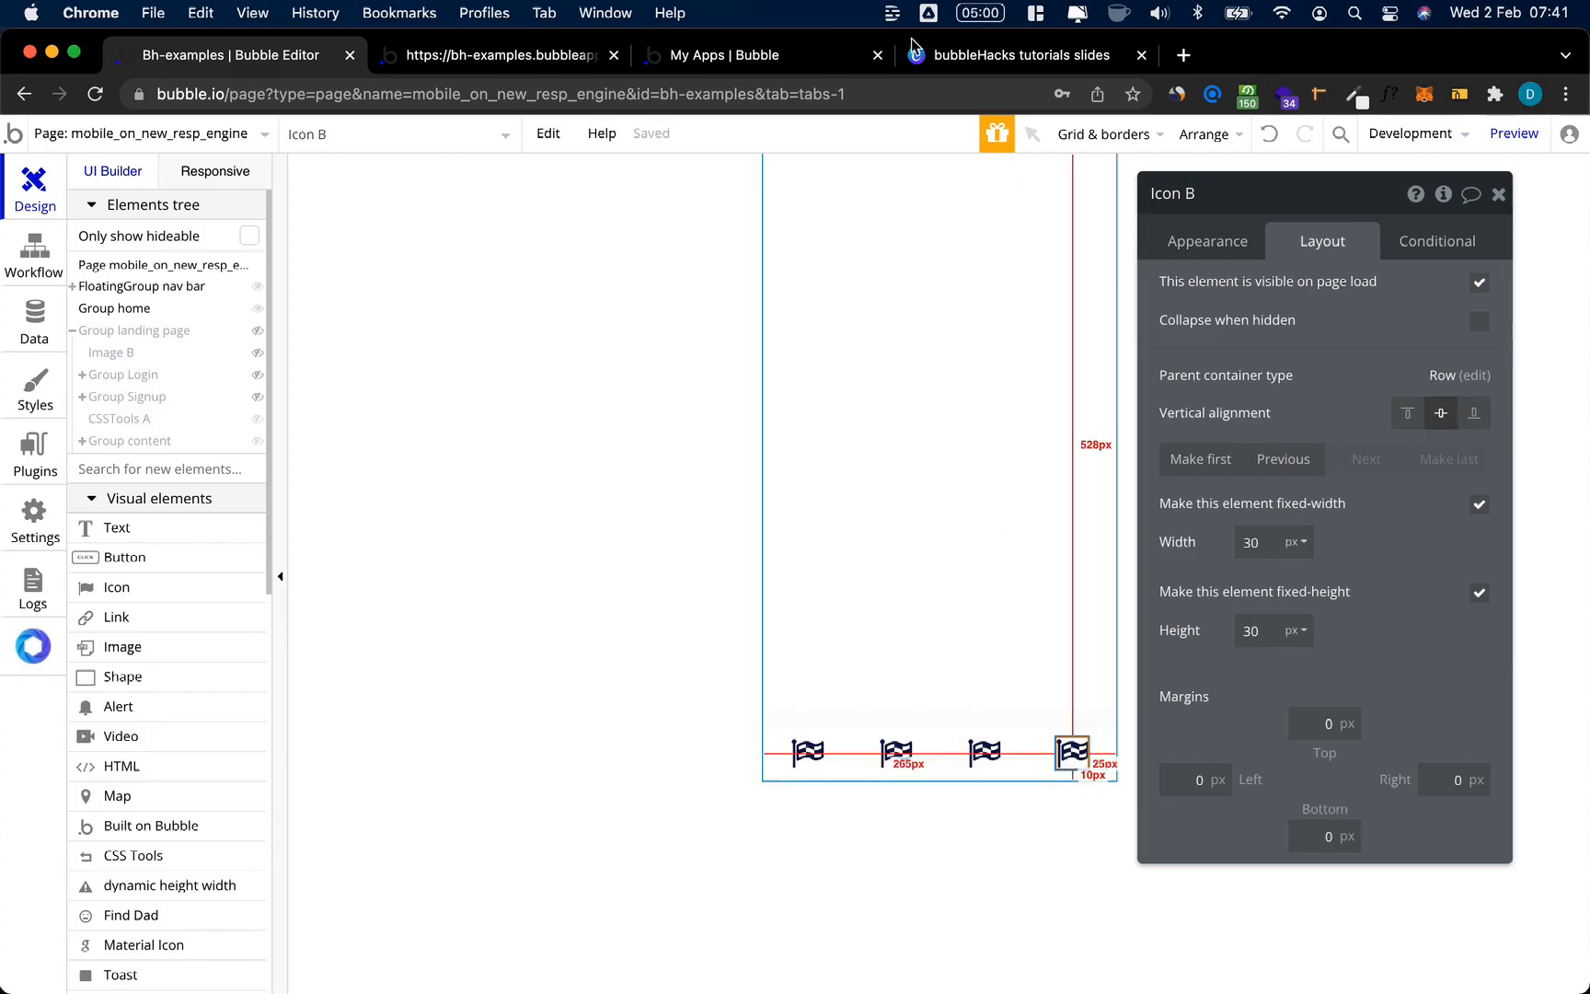
Step: Check the header on the scrolling page reference slide, and add an image element to Group home
left_click(966, 64)
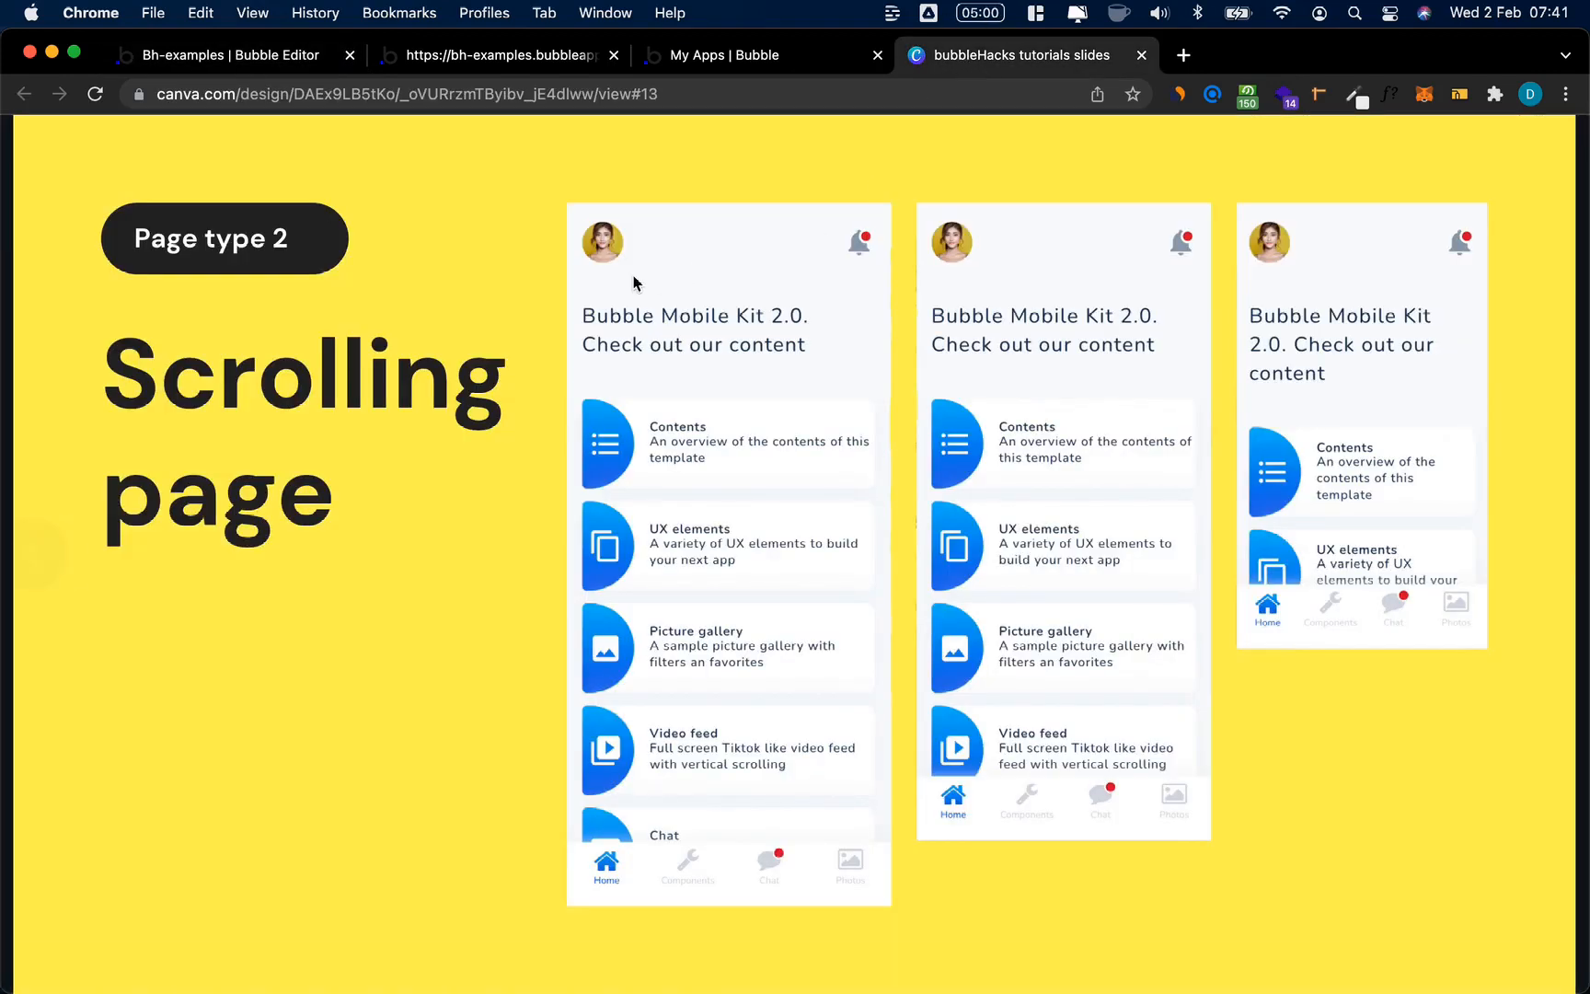
left_click(302, 61)
left_click(109, 469)
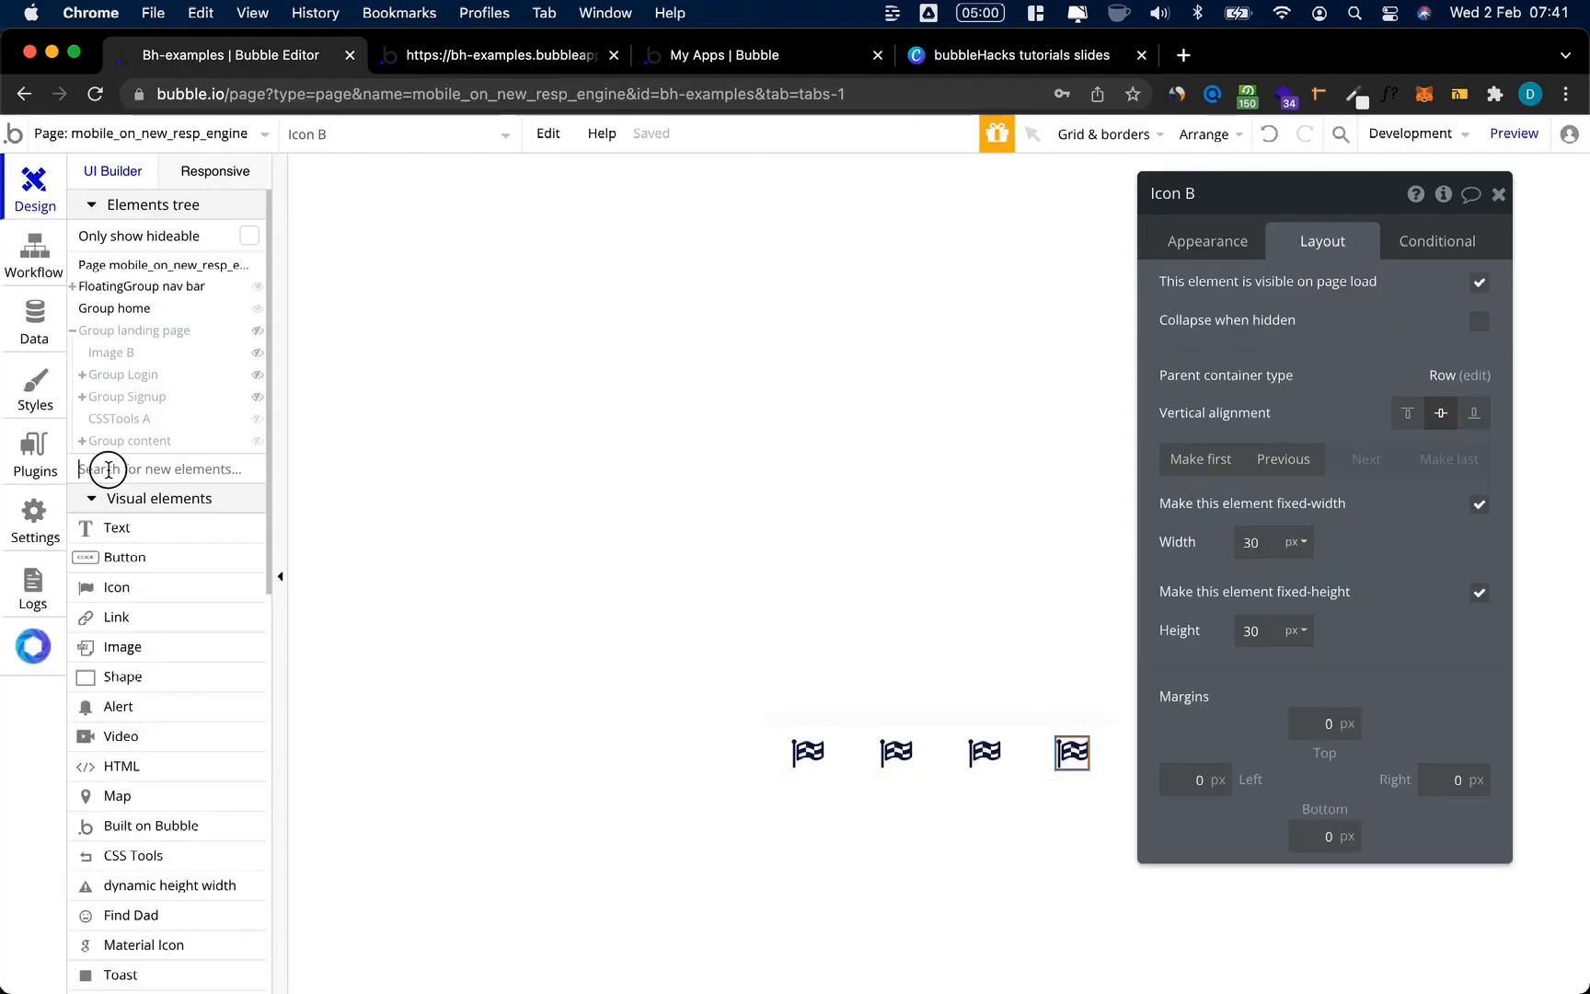
type("im")
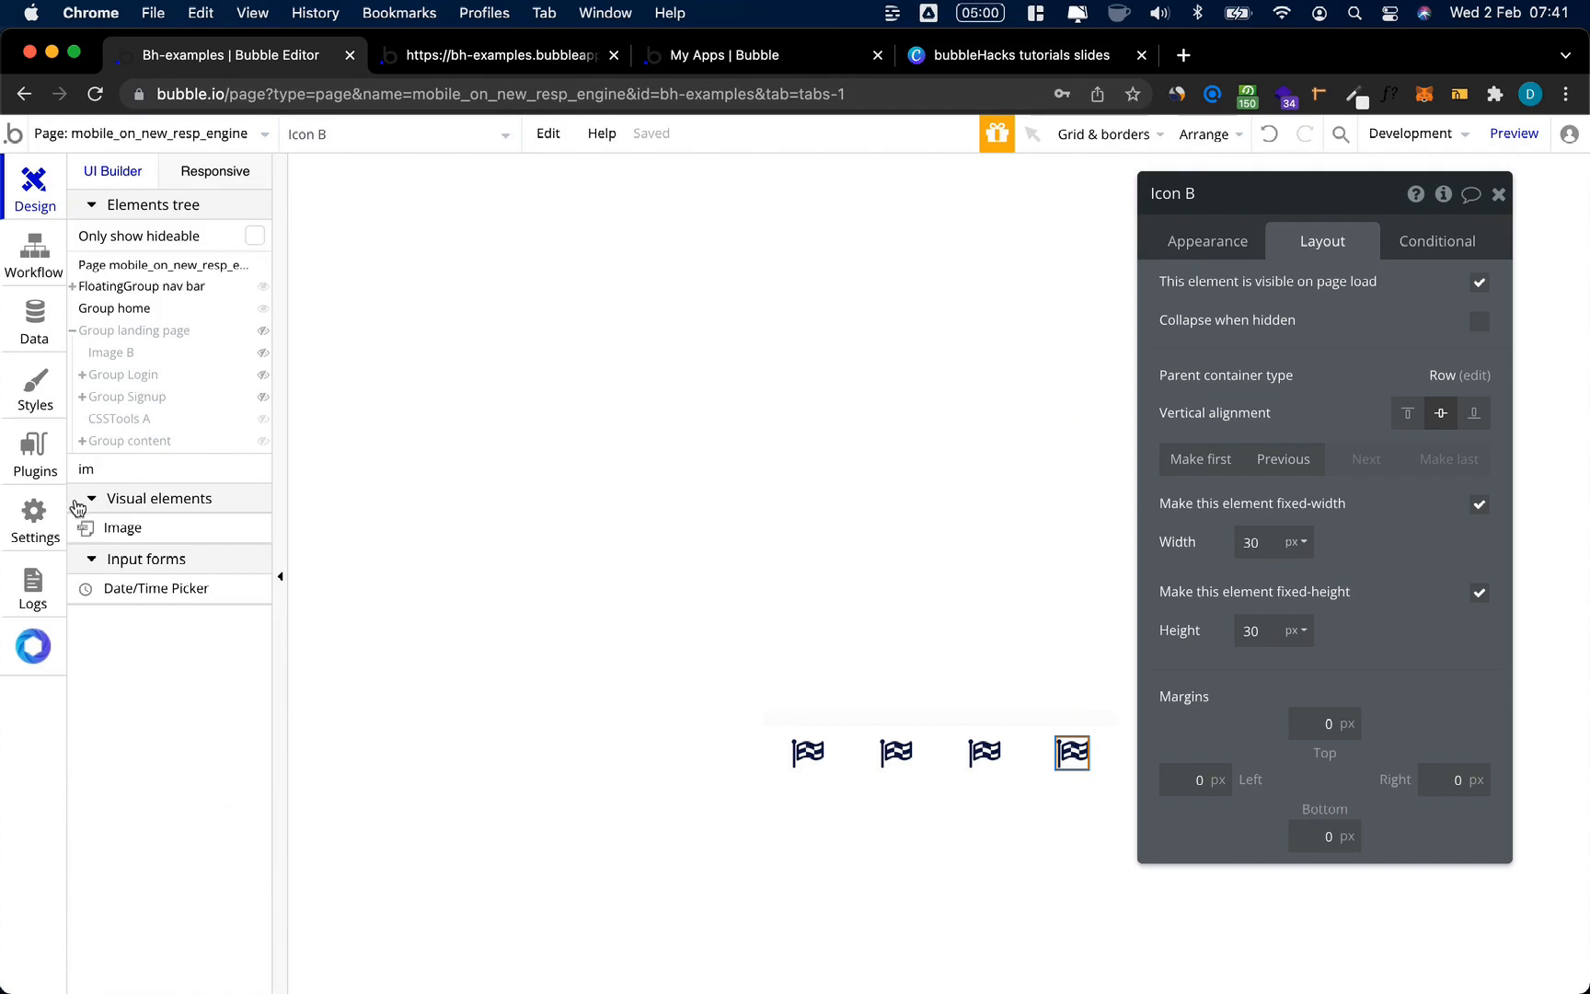
left_click(104, 526)
left_click(823, 323)
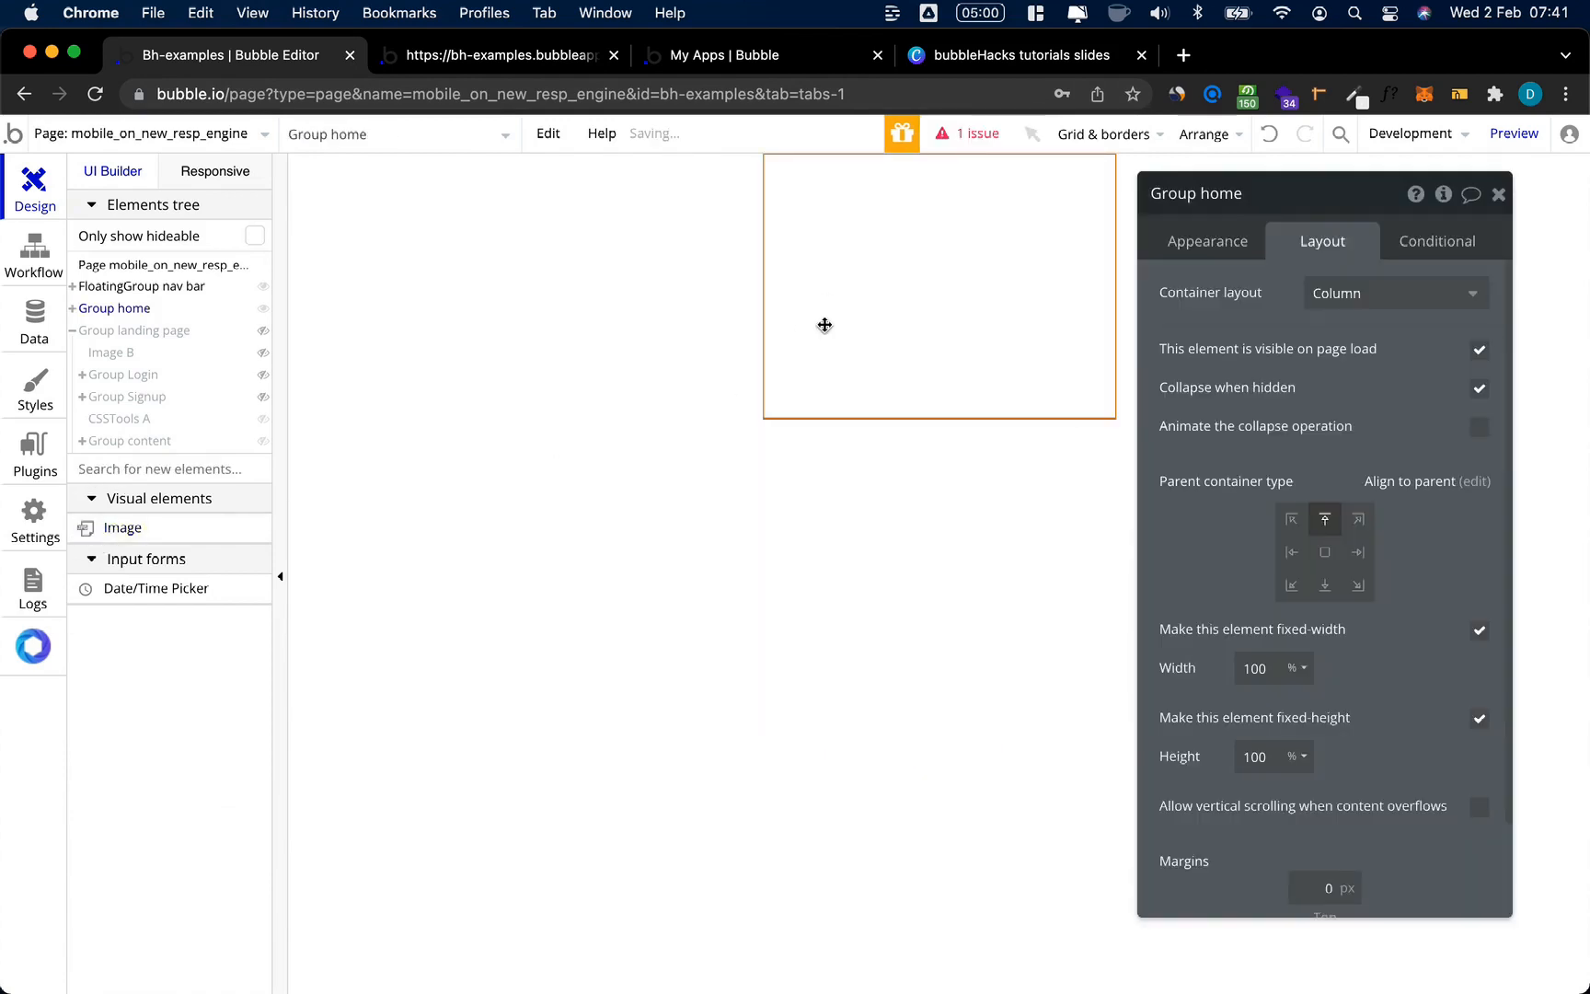
Step: Rename the image as Image user, and give it a fixed 40 px width and a fixed 1 x 1 aspect ratio
key("super+z")
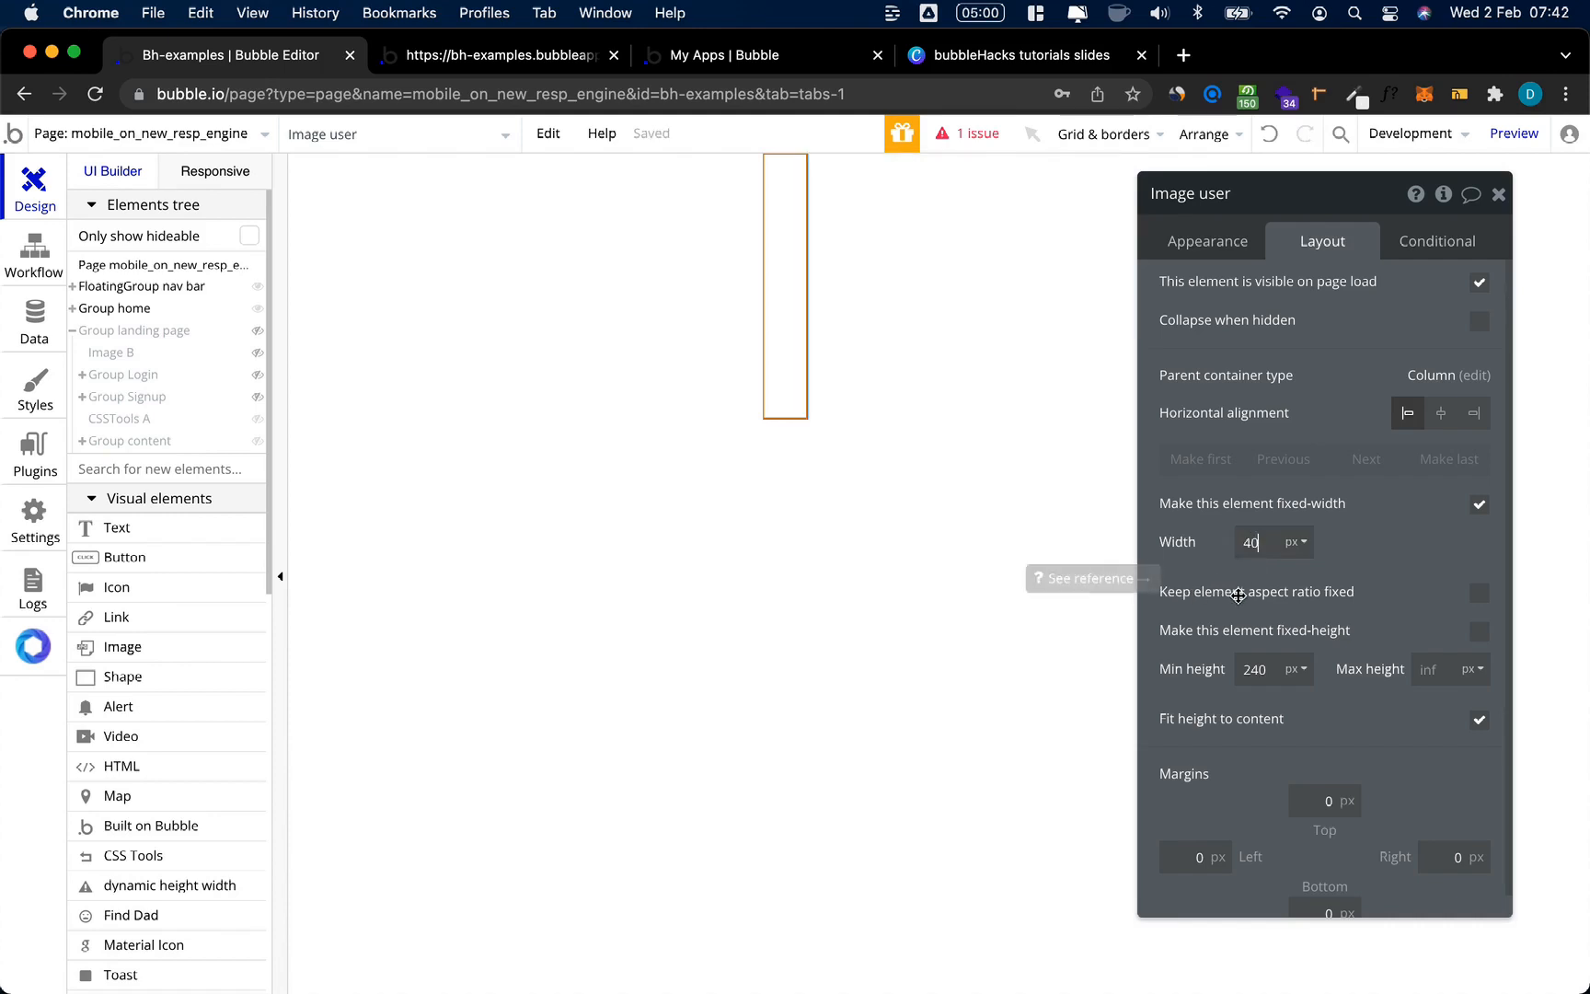
left_click(1479, 593)
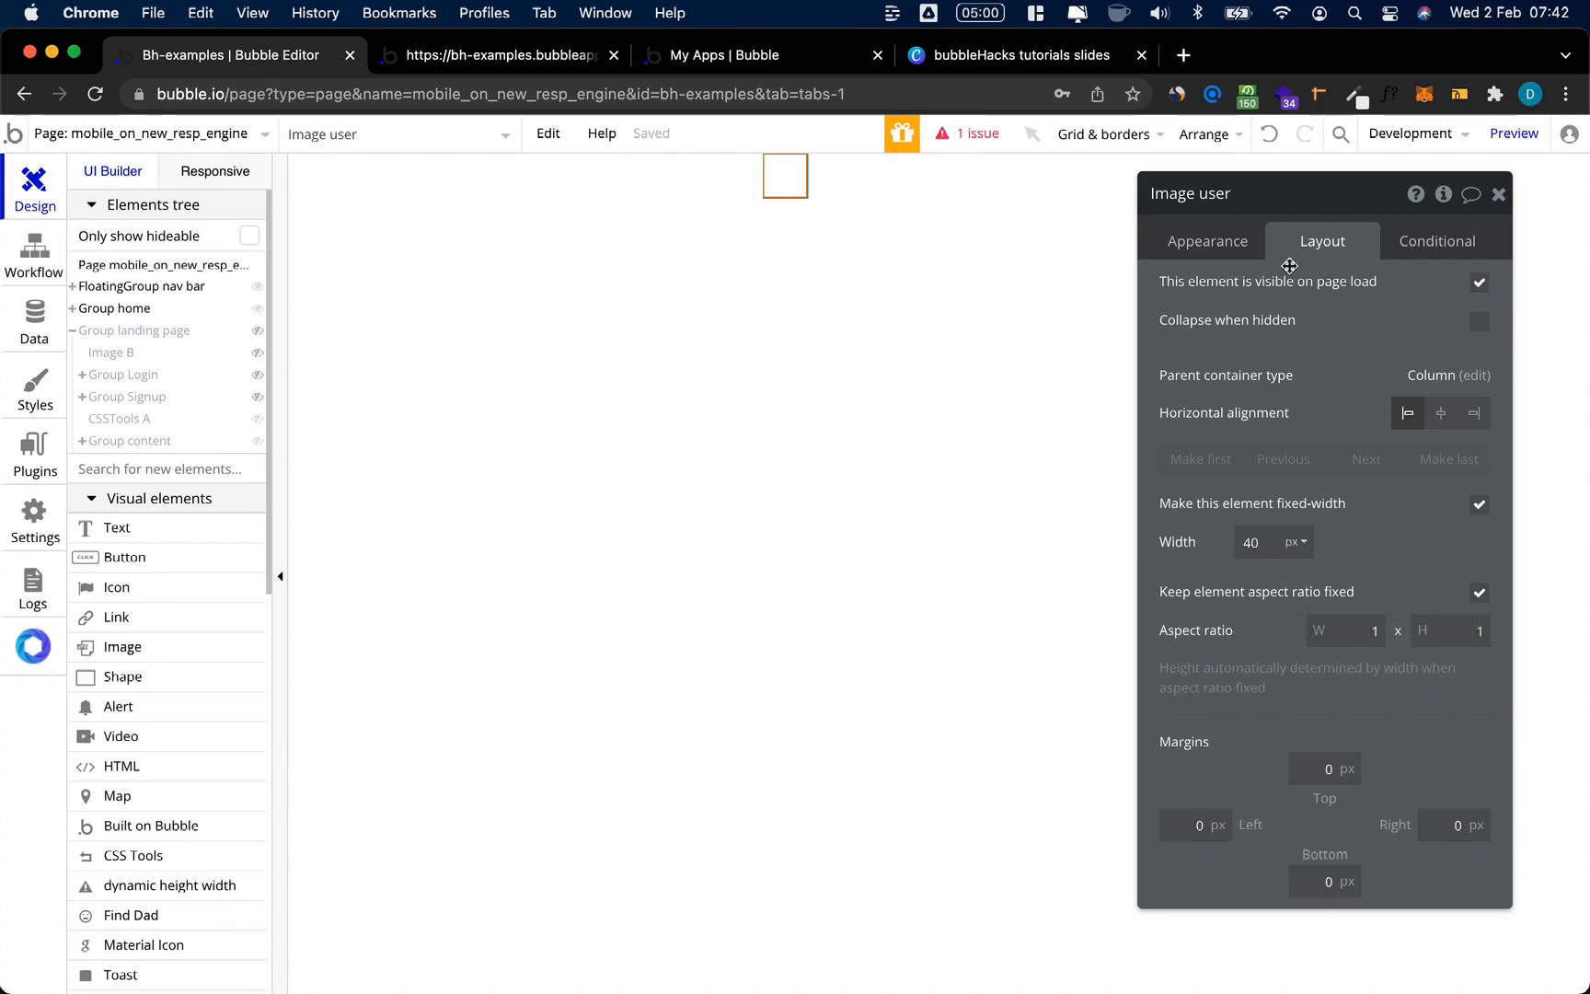
Step: Set the user image's roundness to 500 and paste the archer.png URL as its dynamic image
left_click(1200, 260)
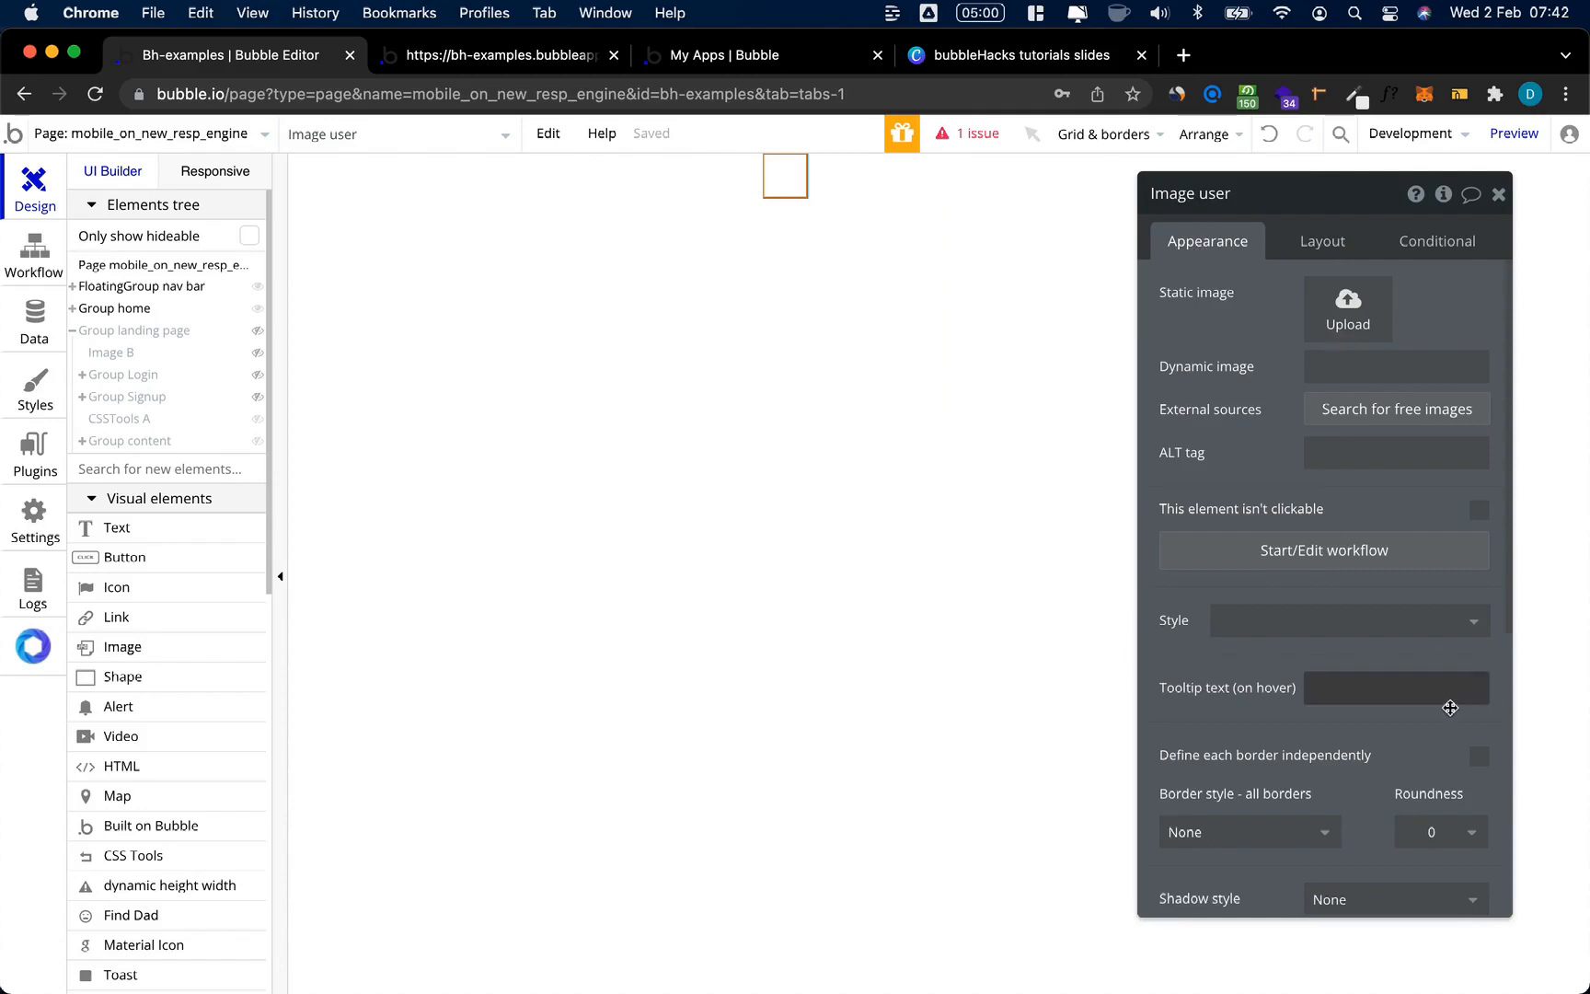
scroll(1450, 632, "down", 5)
left_click(1429, 540)
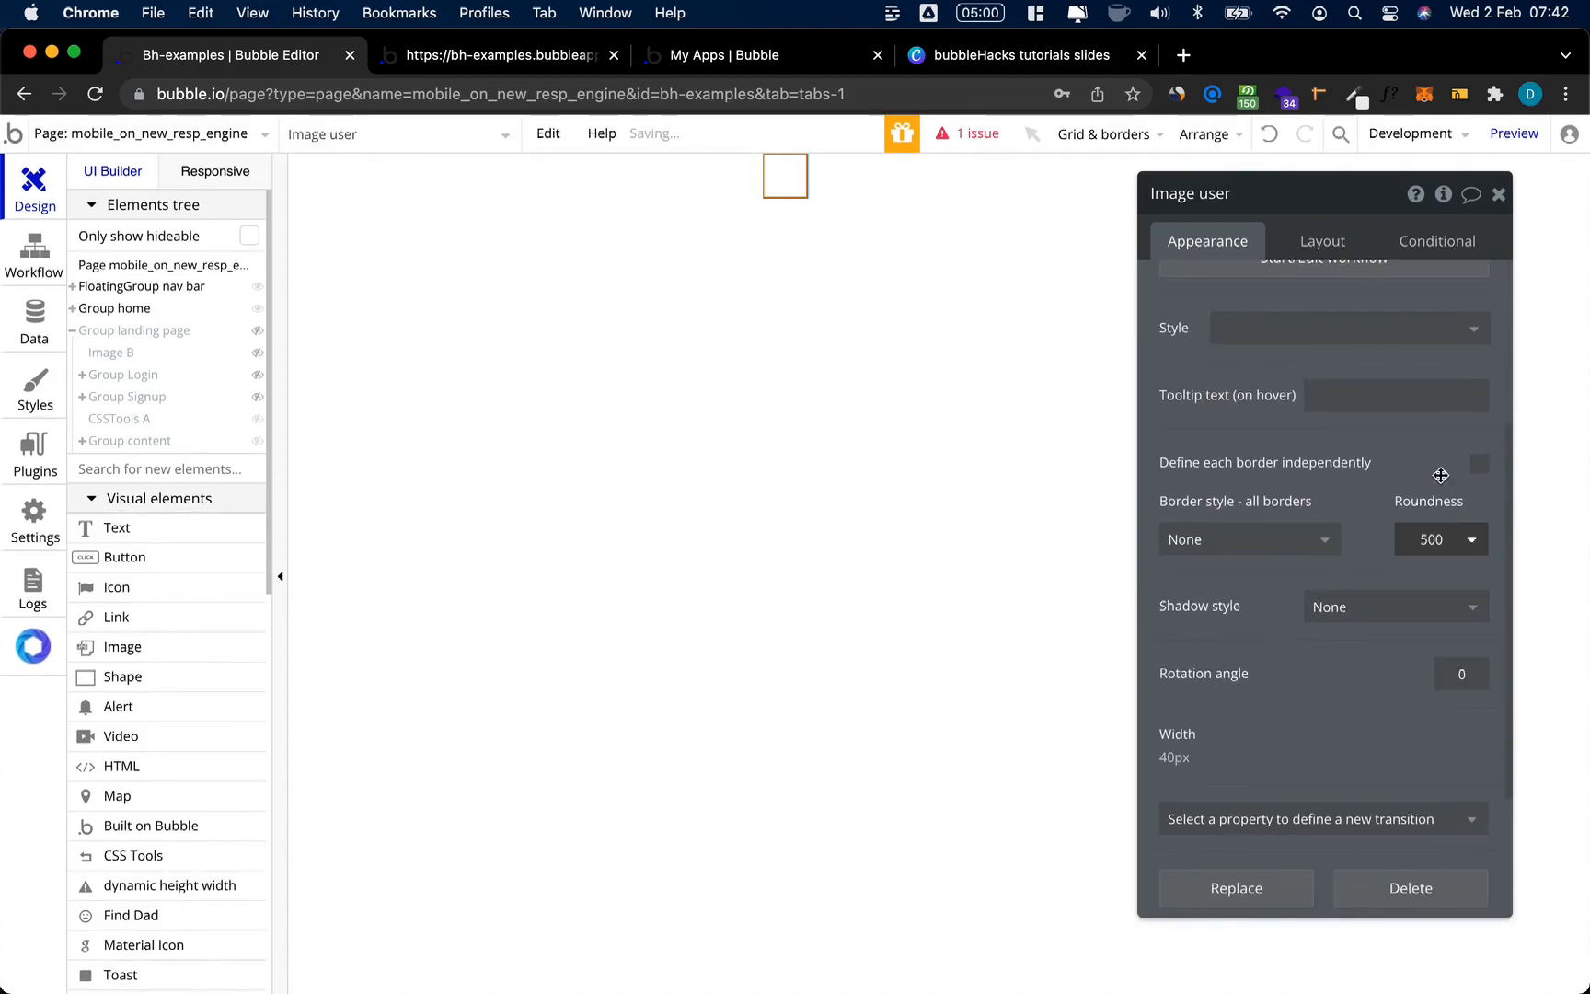
scroll(1248, 403, "up", 5)
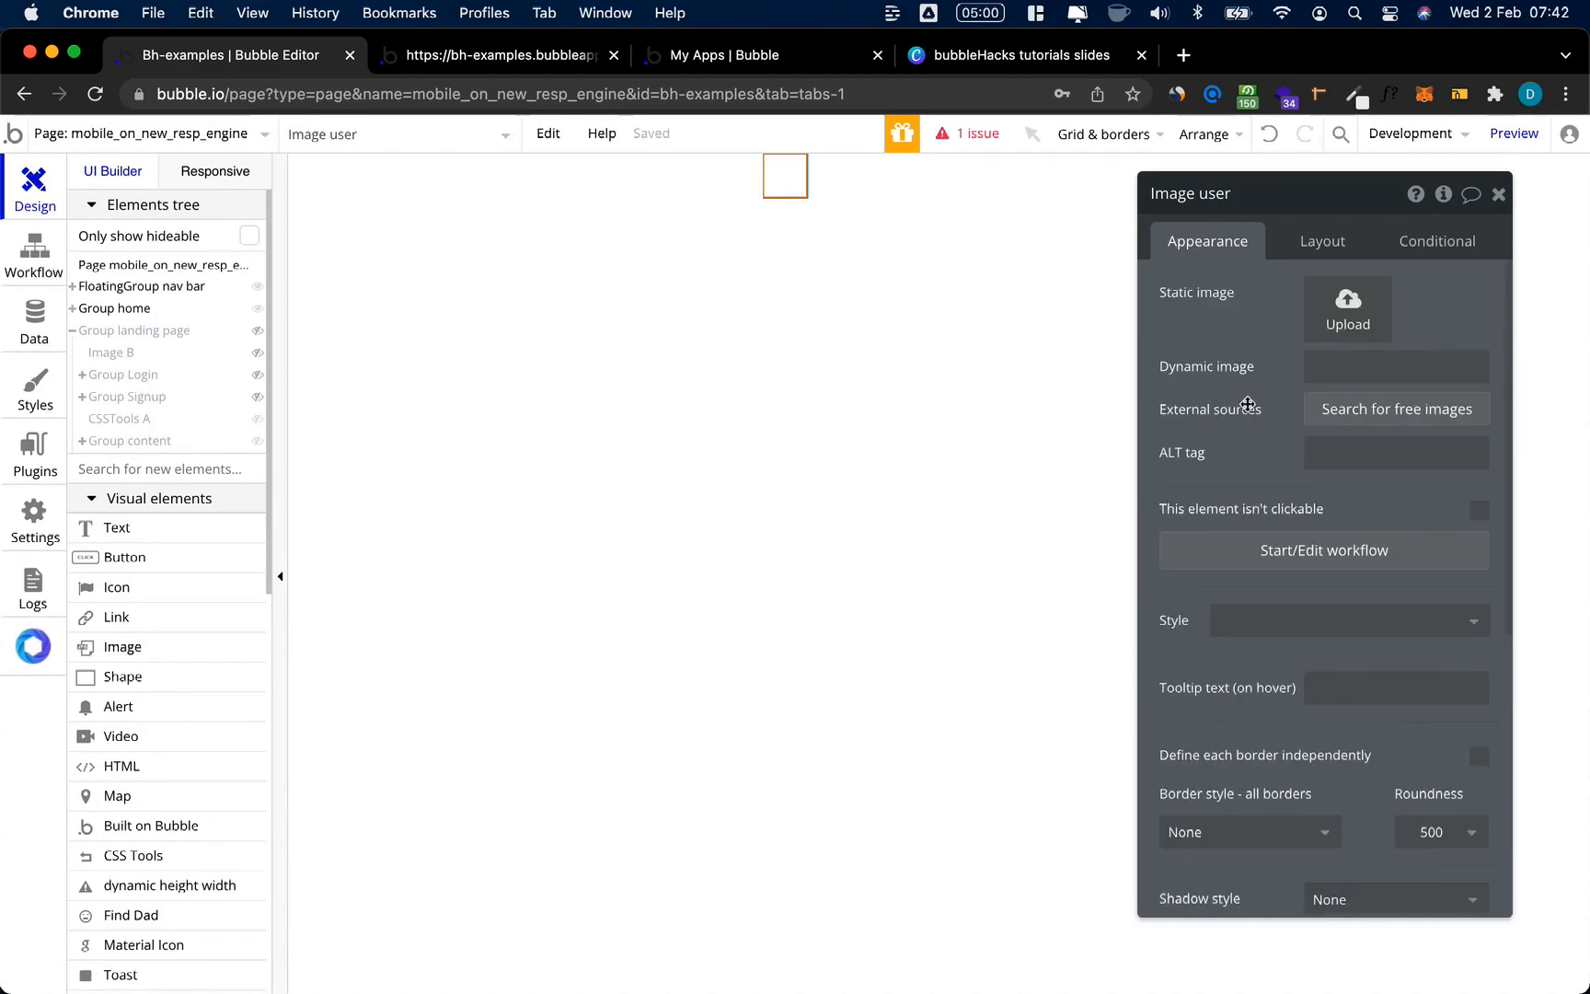
left_click(1347, 366)
key("super+v")
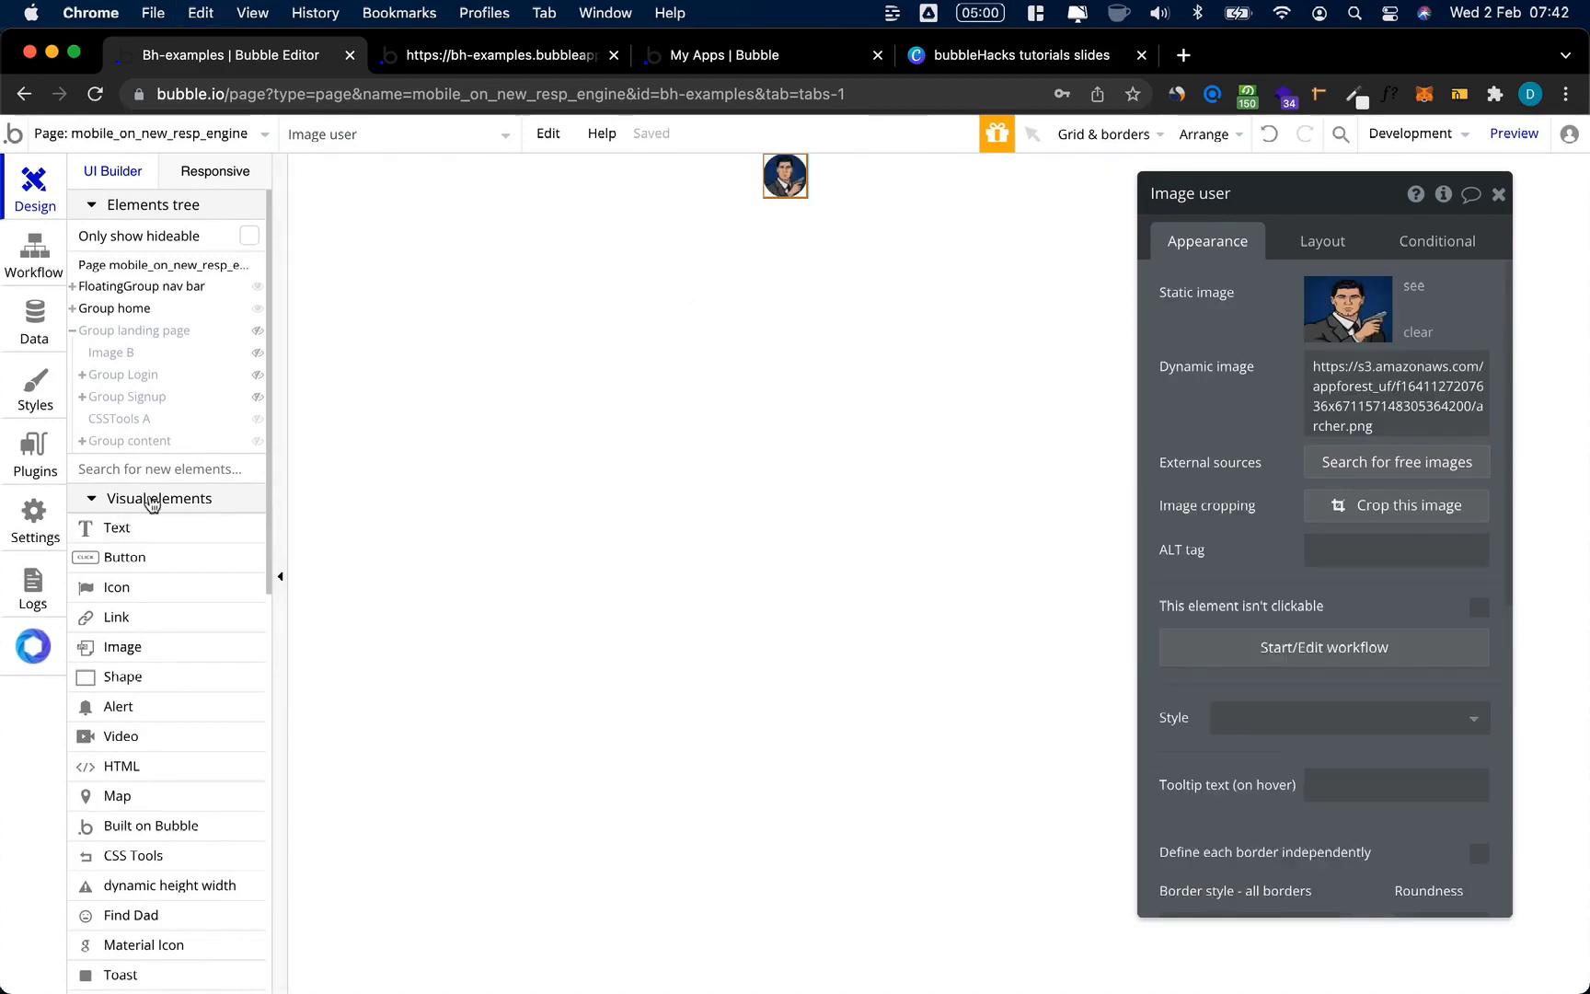
Step: Add an icon below the user image in Group home and make it 30 px wide and 30 px high
left_click(149, 469)
type("oic")
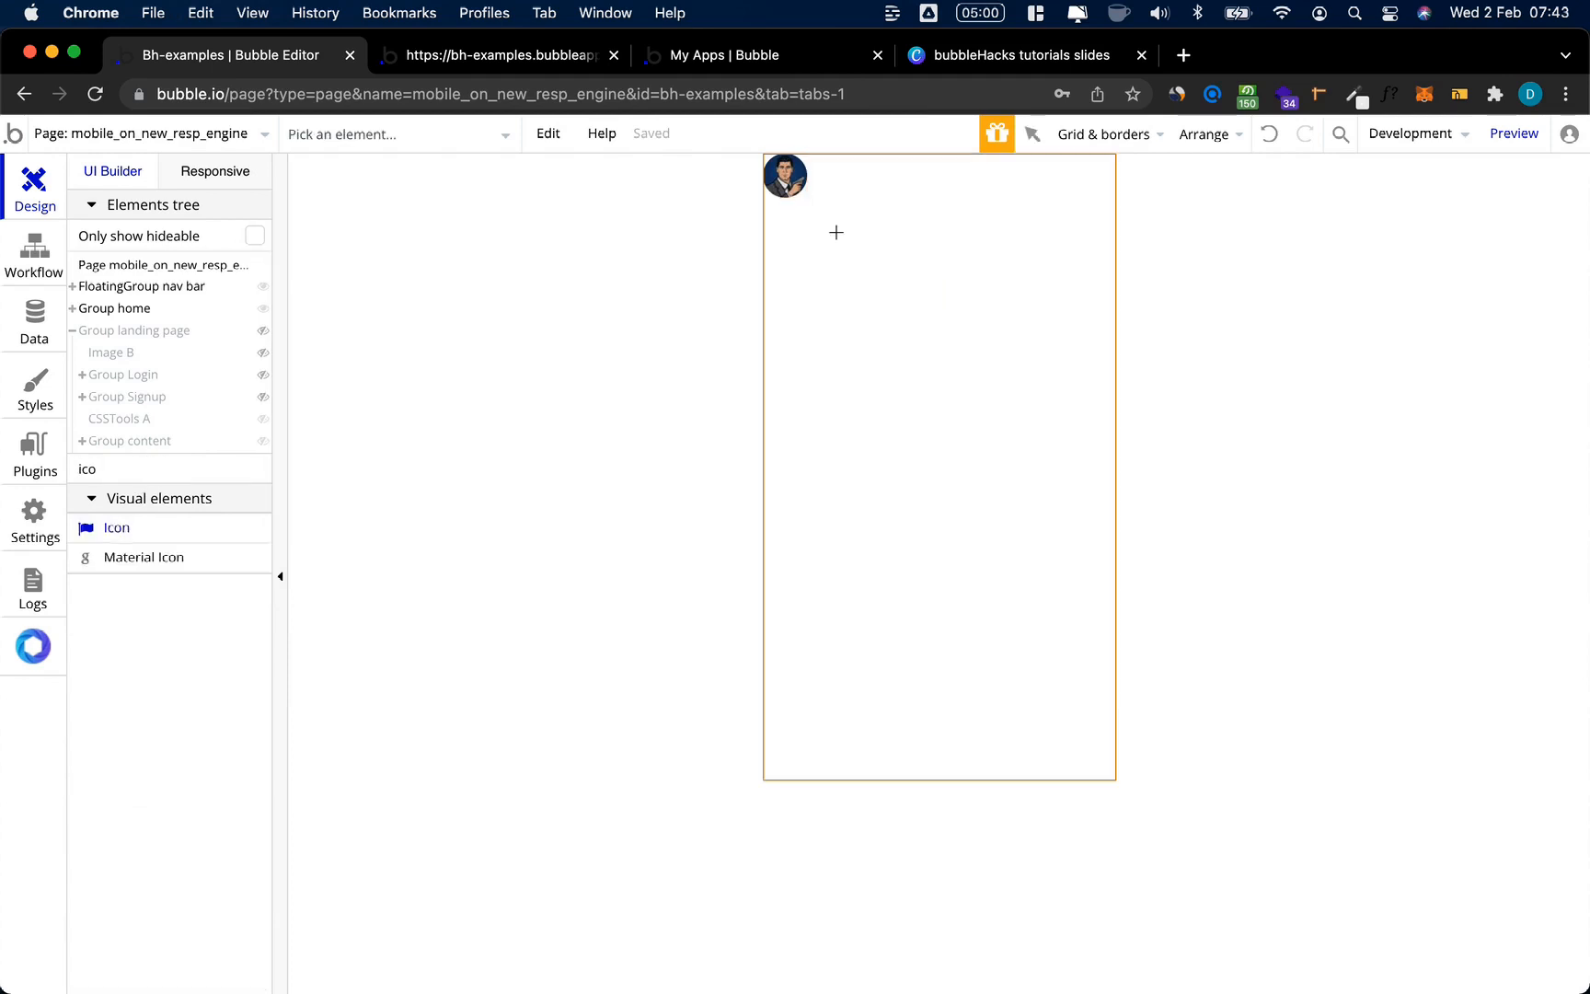
left_click(836, 232)
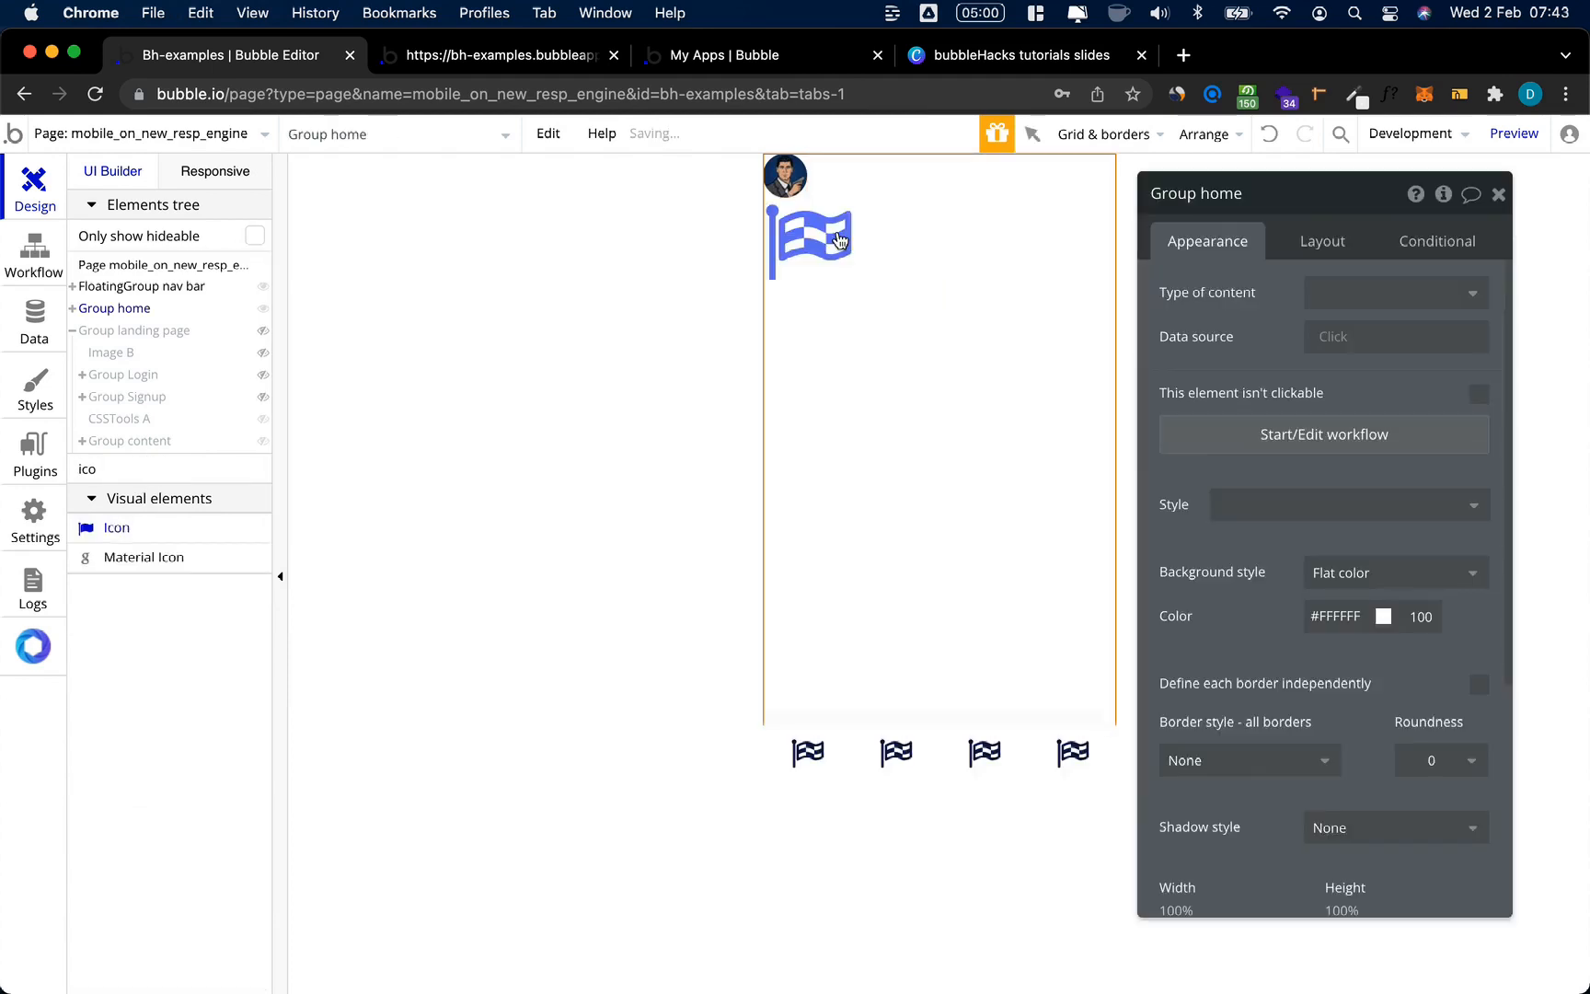
left_click(1320, 242)
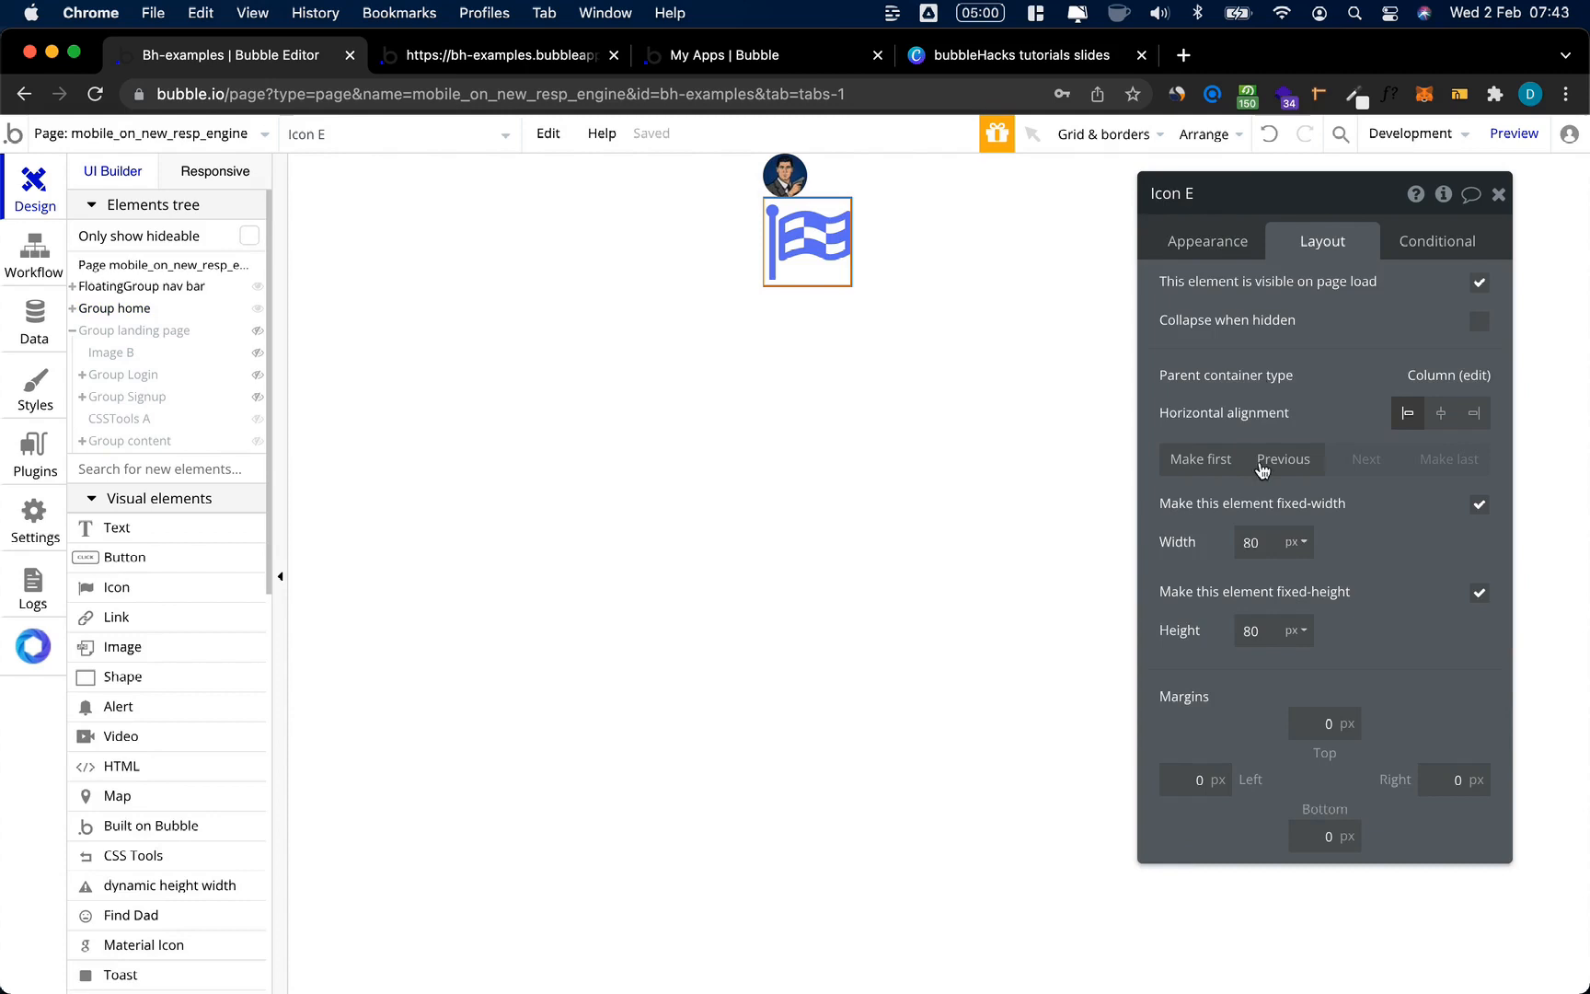
double_click(1251, 542)
type("30")
key("Tab")
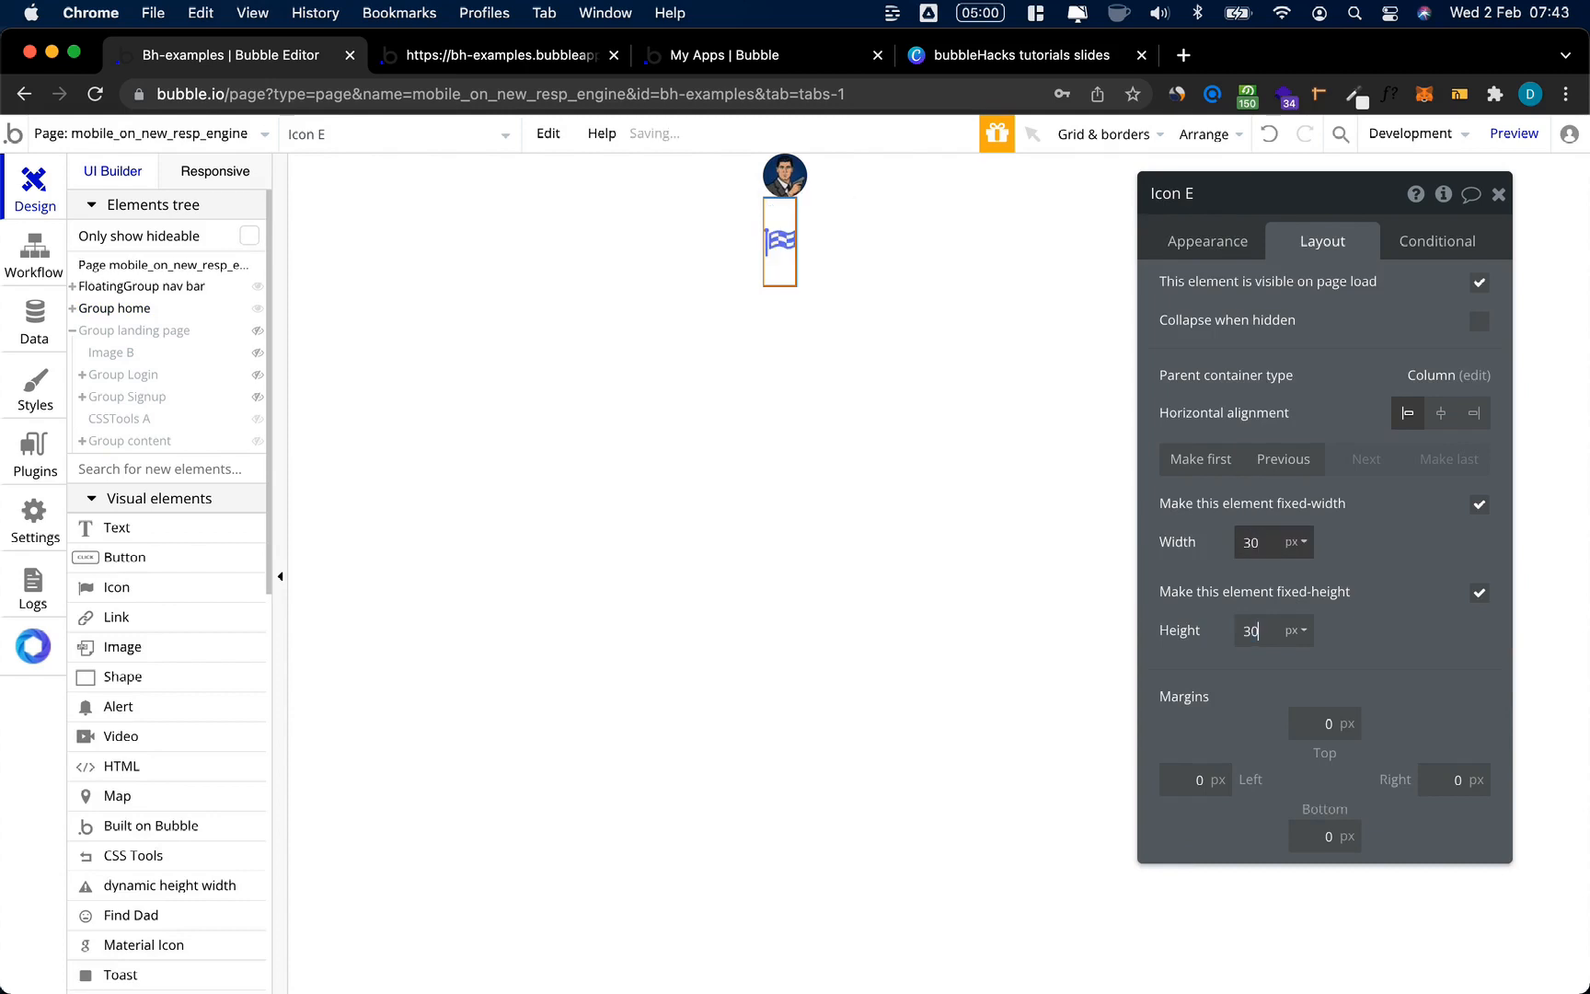
Step: Change the new icon to a gray #999999 fa fa-bell symbol and compare it with the scrolling page reference slide
left_click(1188, 232)
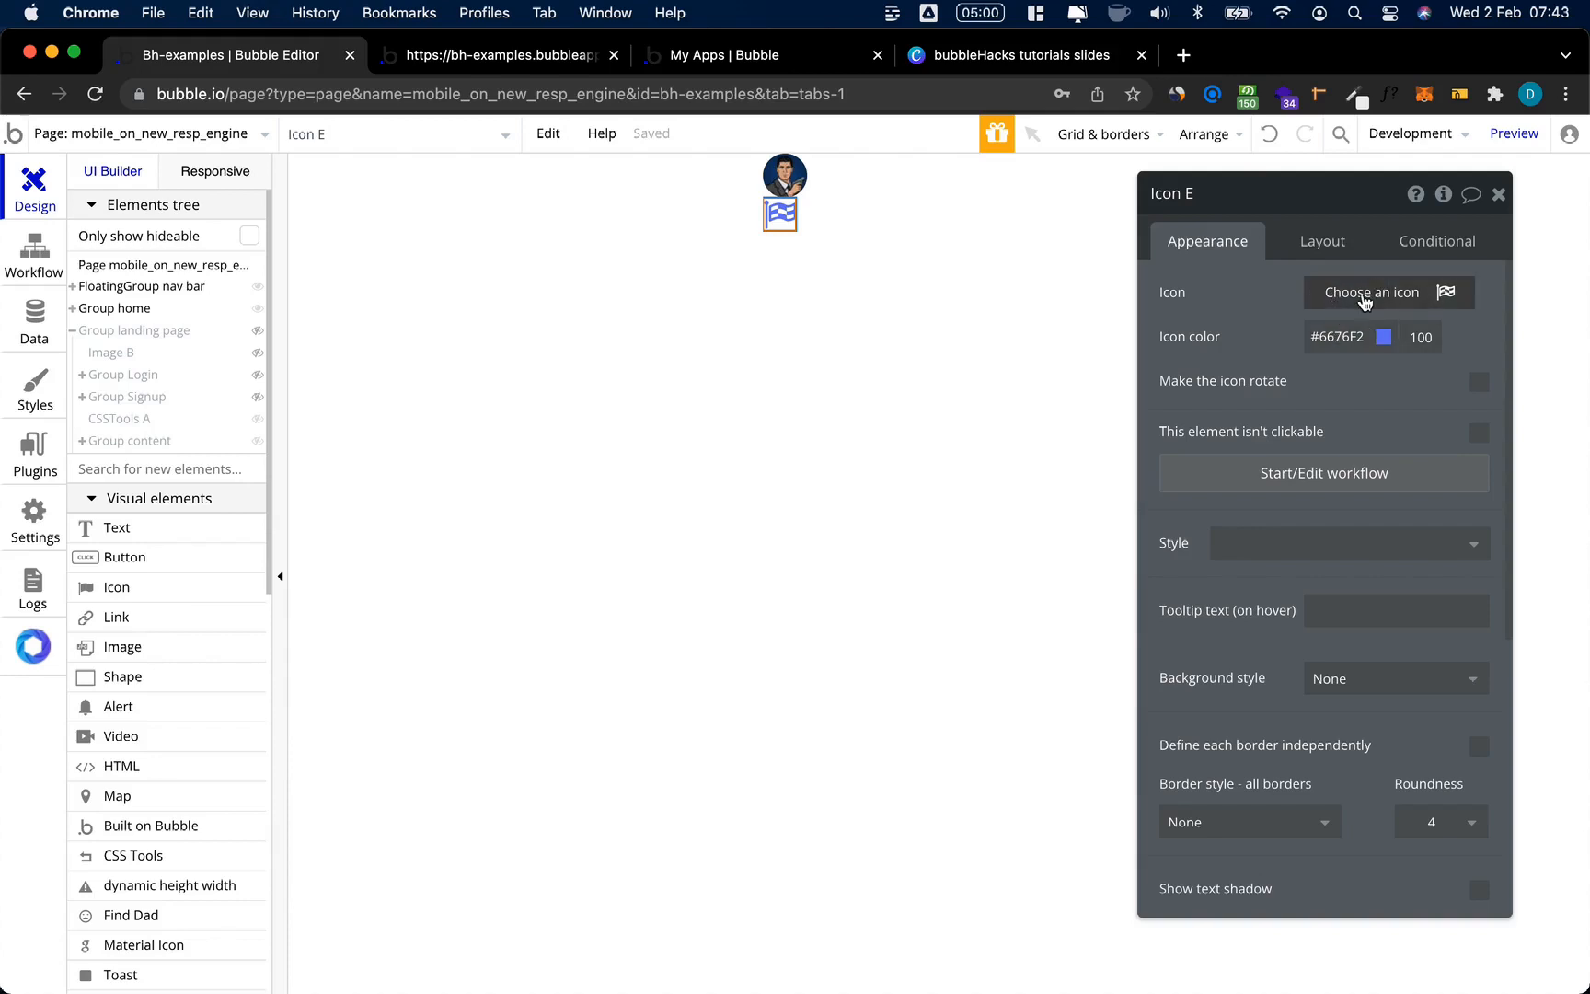
left_click(1430, 537)
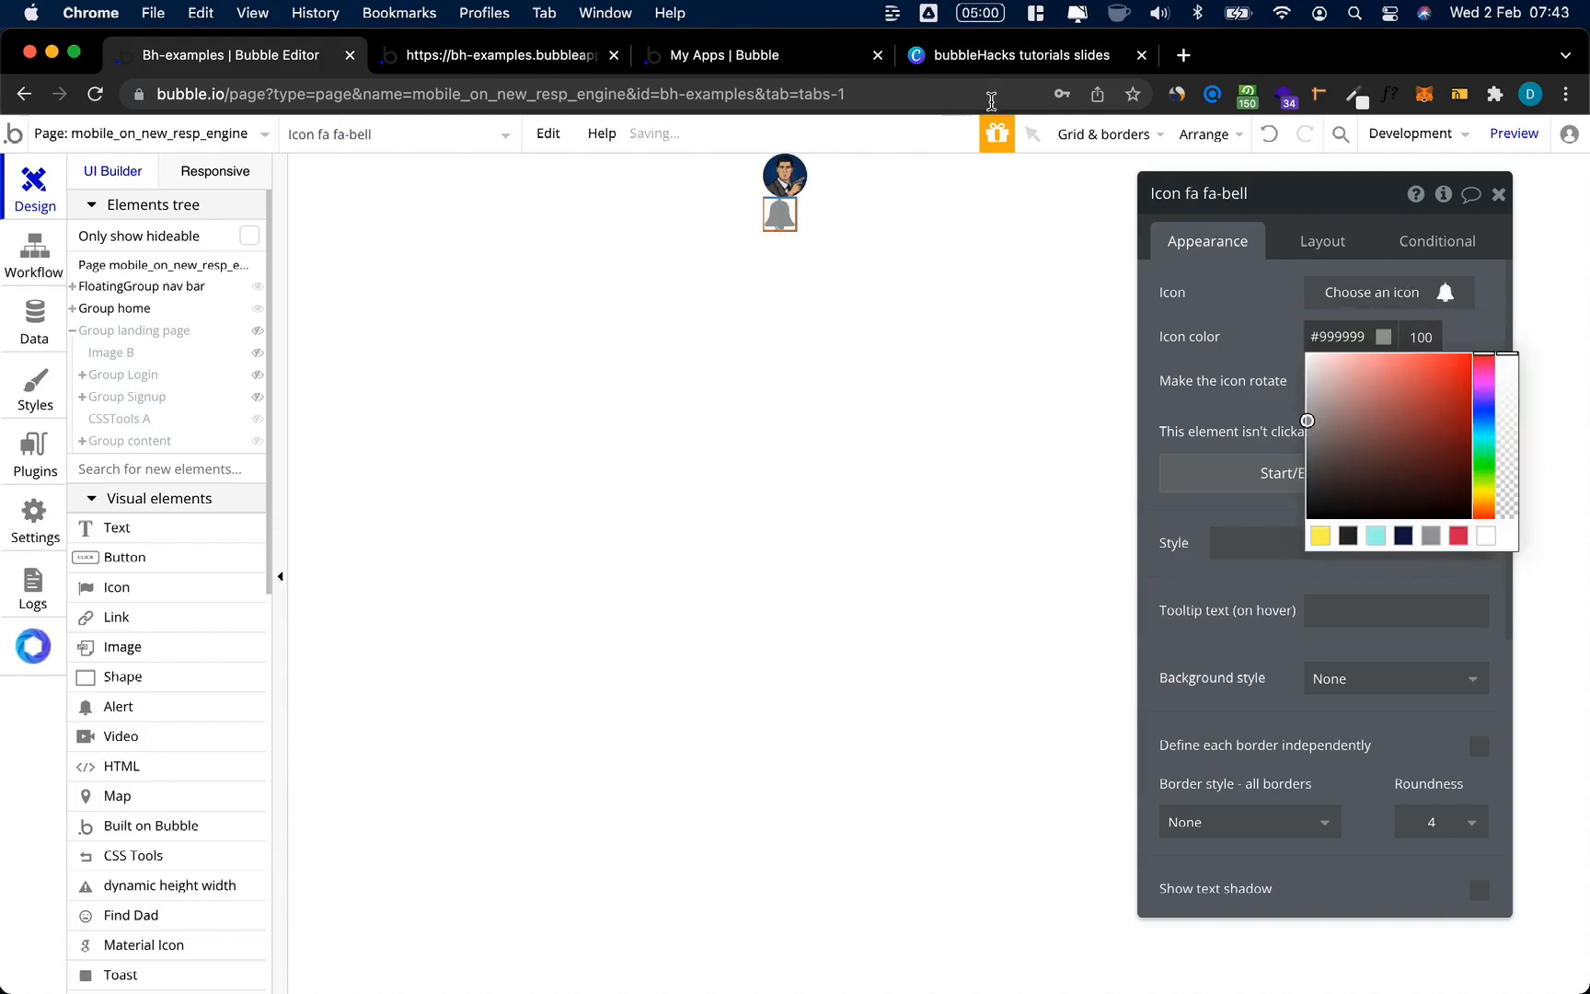
left_click(997, 62)
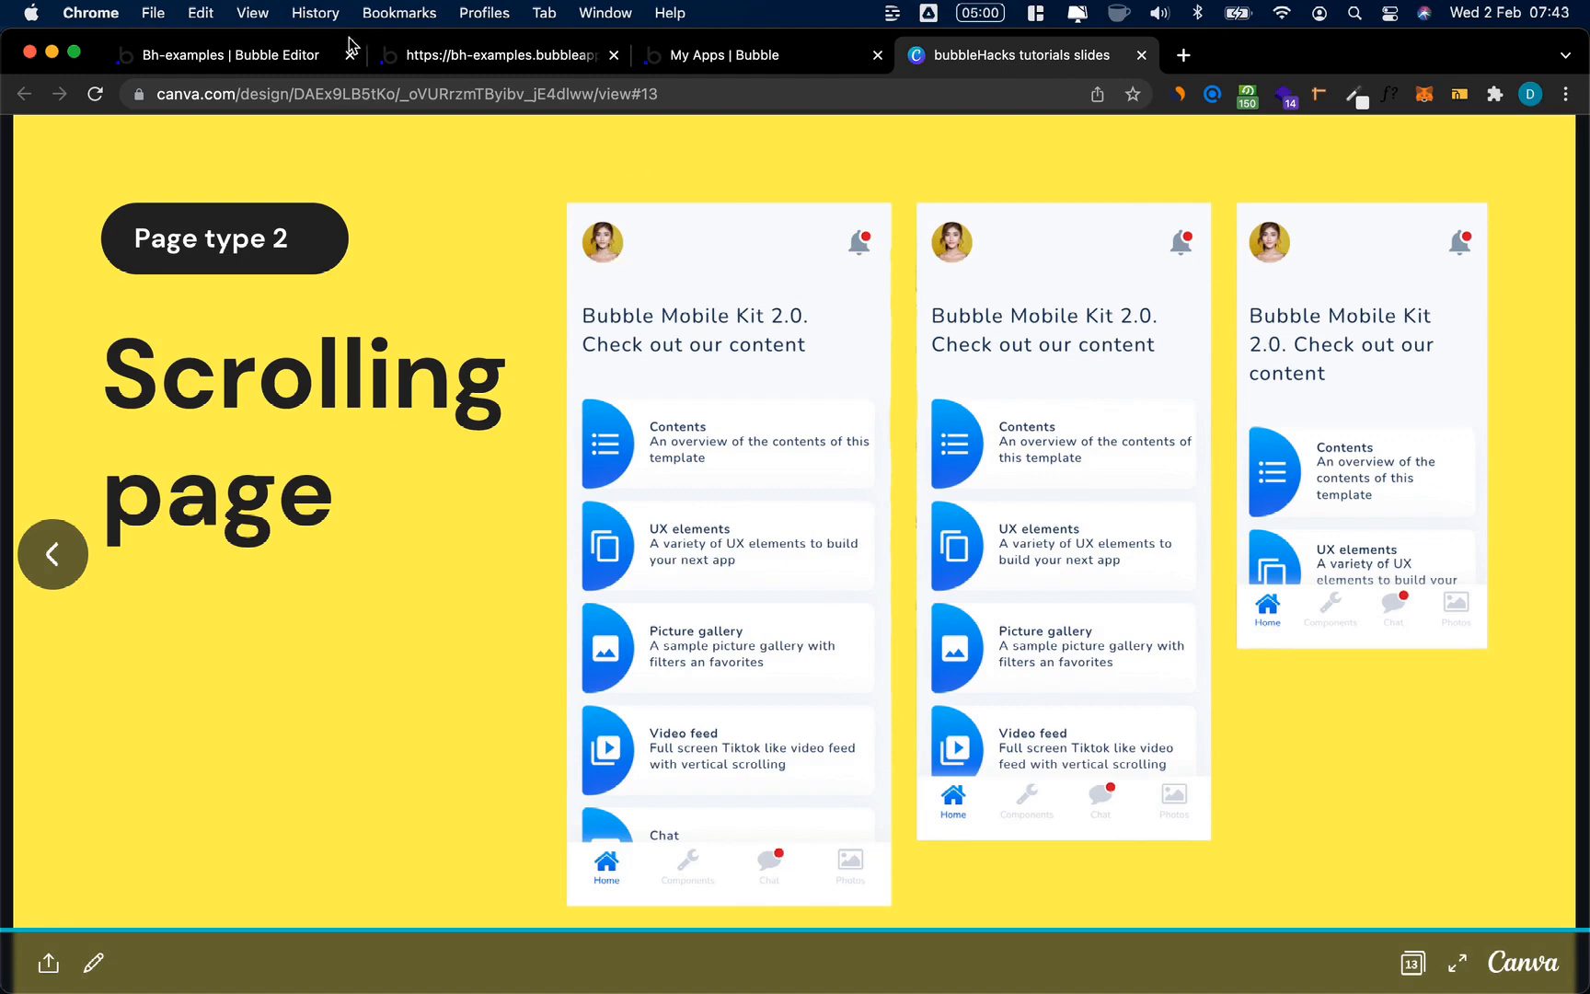
left_click(235, 57)
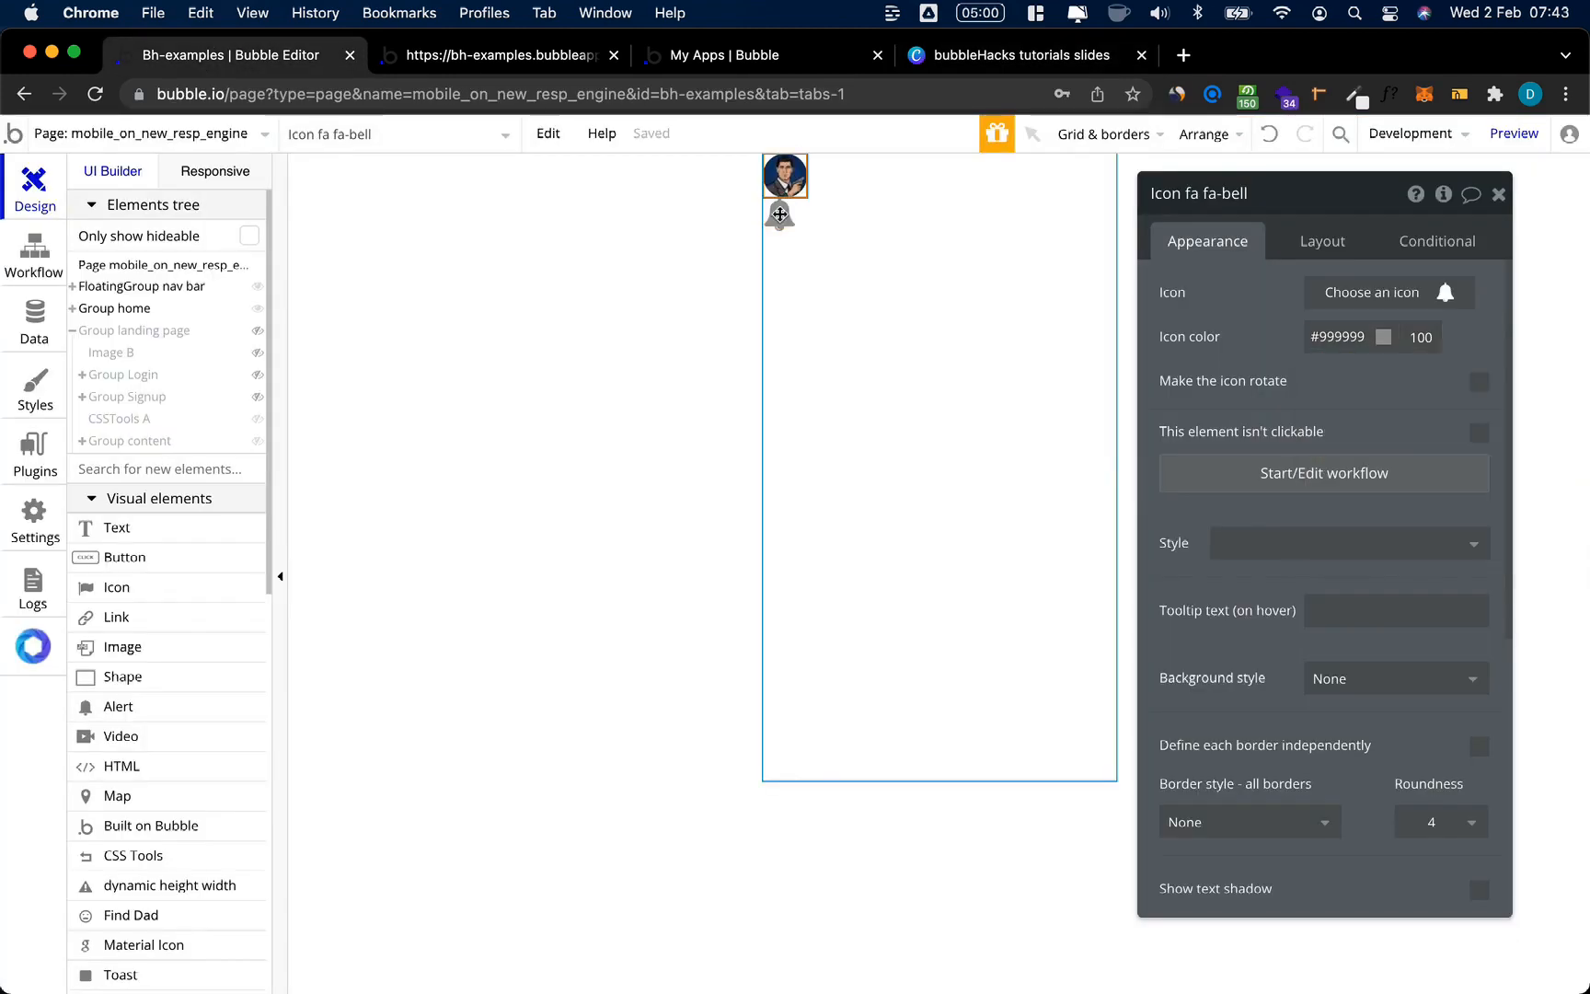
Step: Group the user image and the bell icon in a Row container
left_click(784, 176)
left_click(779, 214, "shift")
left_click(1198, 134)
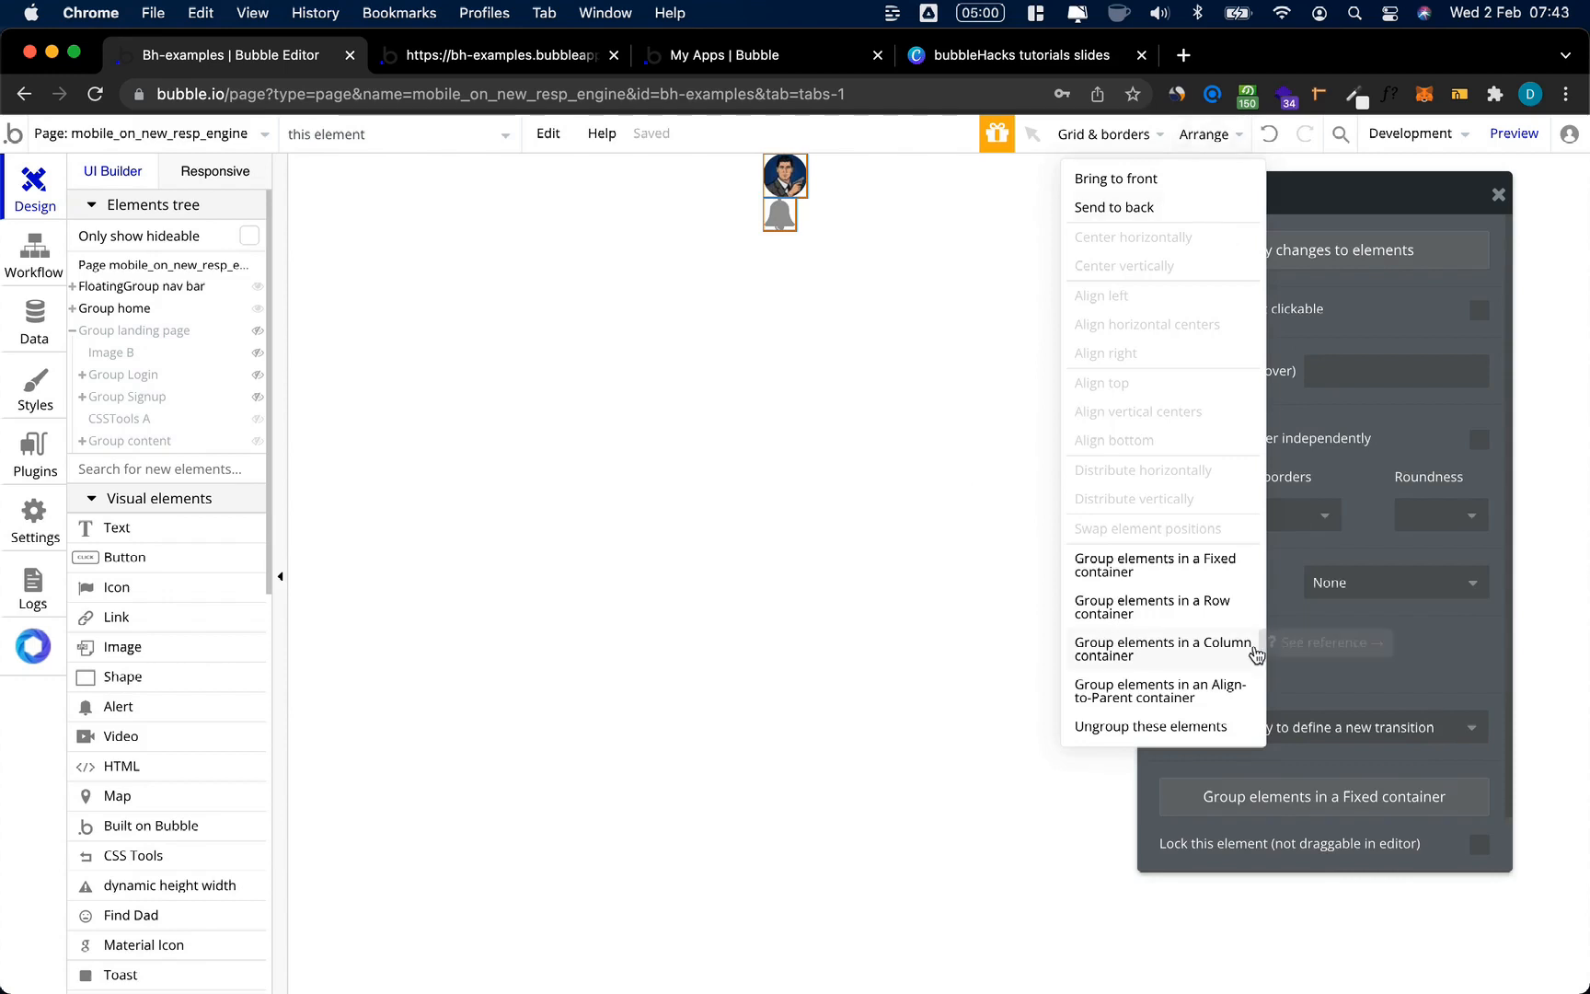
left_click(1199, 603)
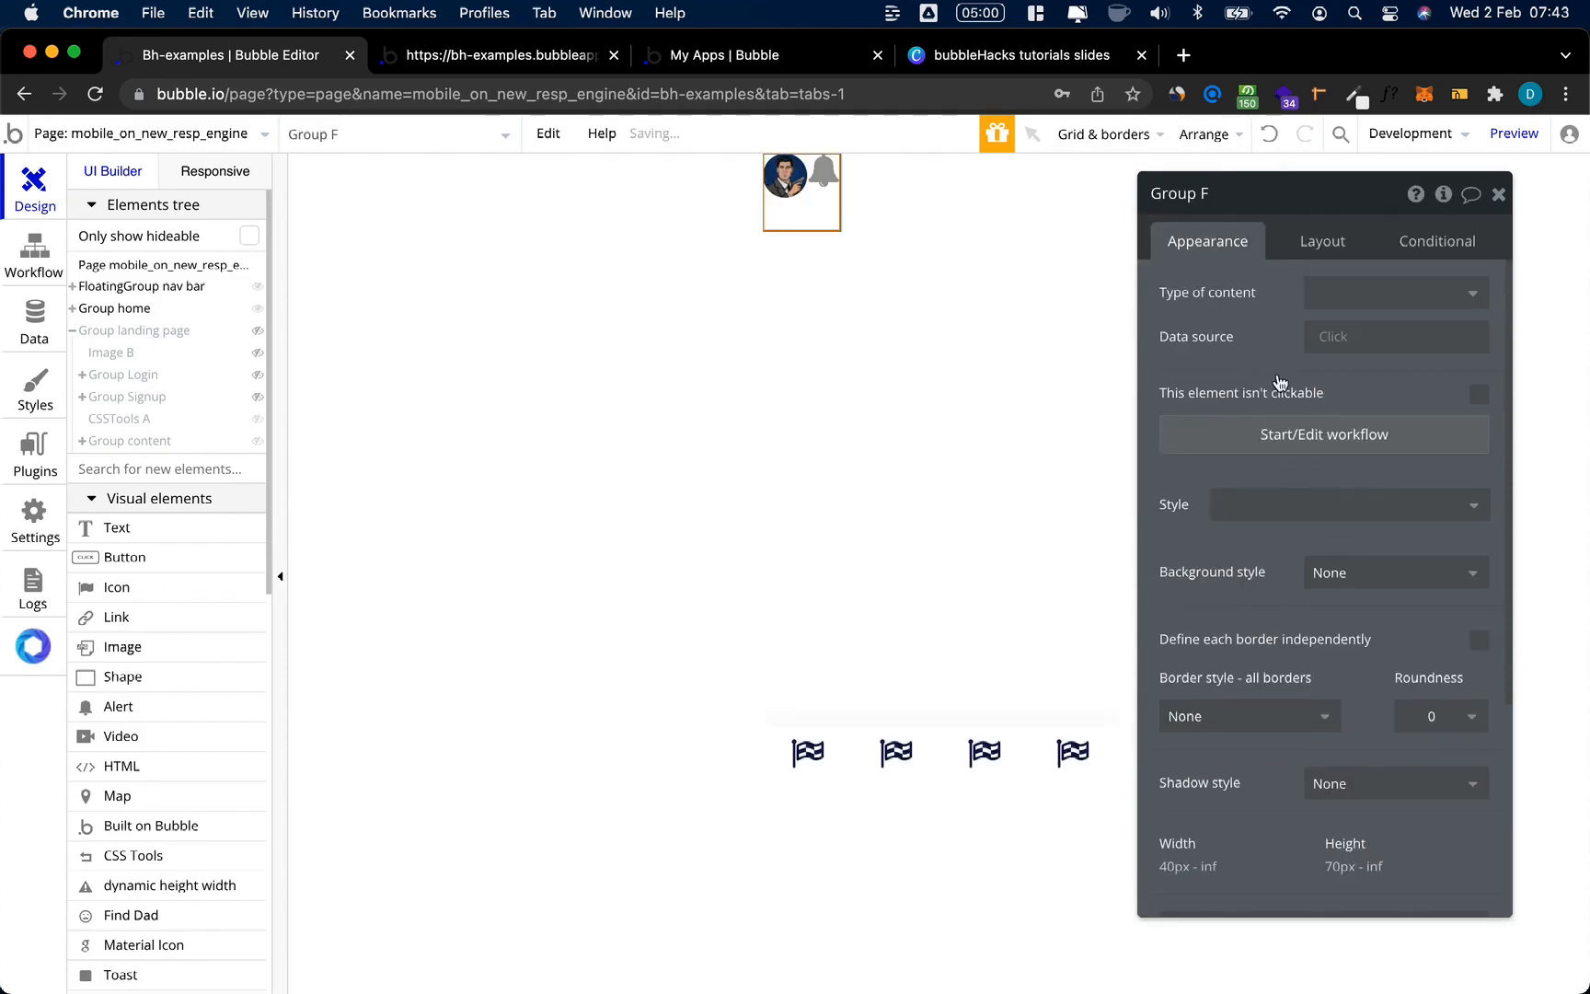
Step: Give the Row group holding the user image and bell a fixed width of 90% and a minimum height of 0 px
left_click(1301, 246)
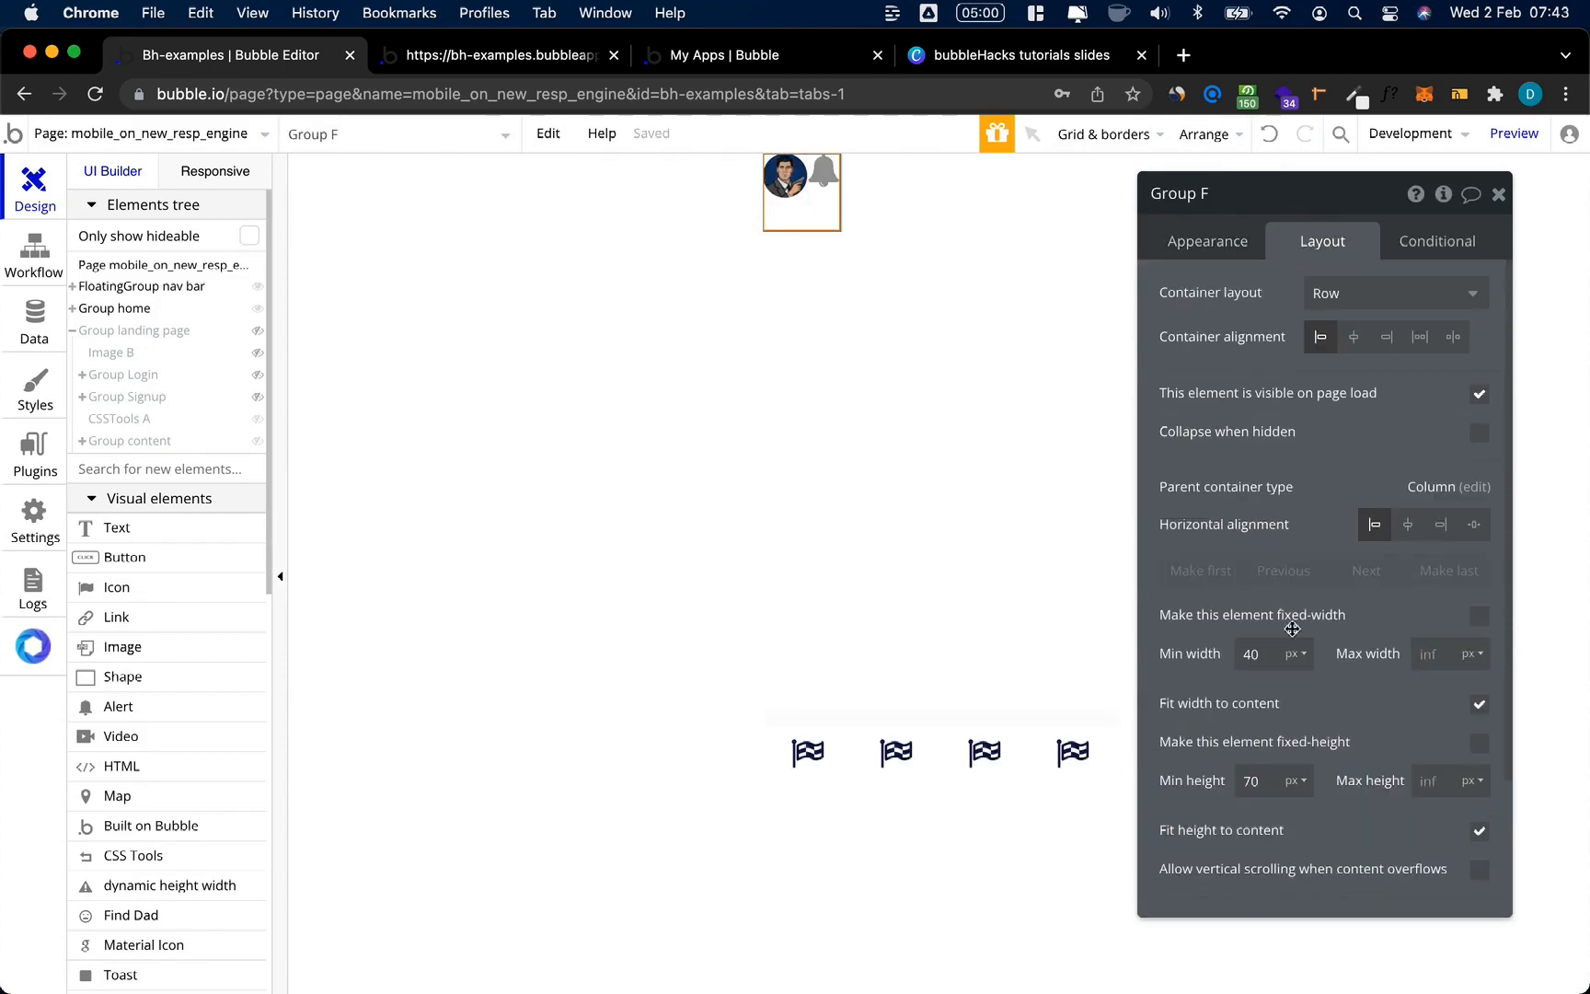
left_click(1479, 614)
double_click(1253, 654)
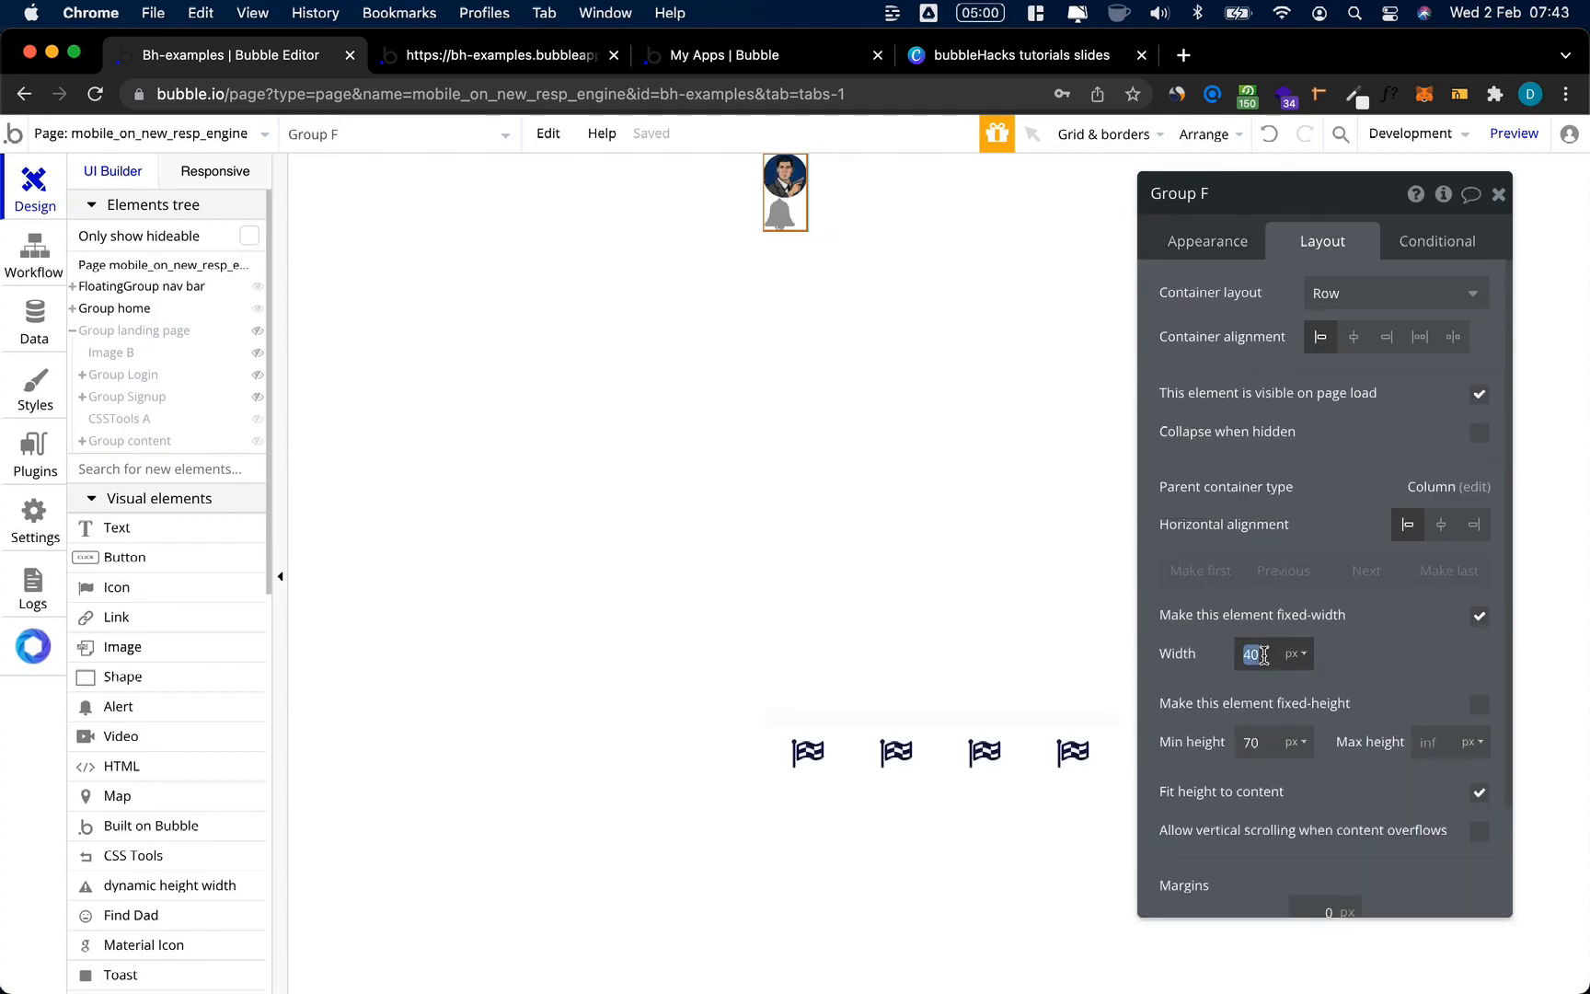
left_click(1297, 654)
left_click(1291, 719)
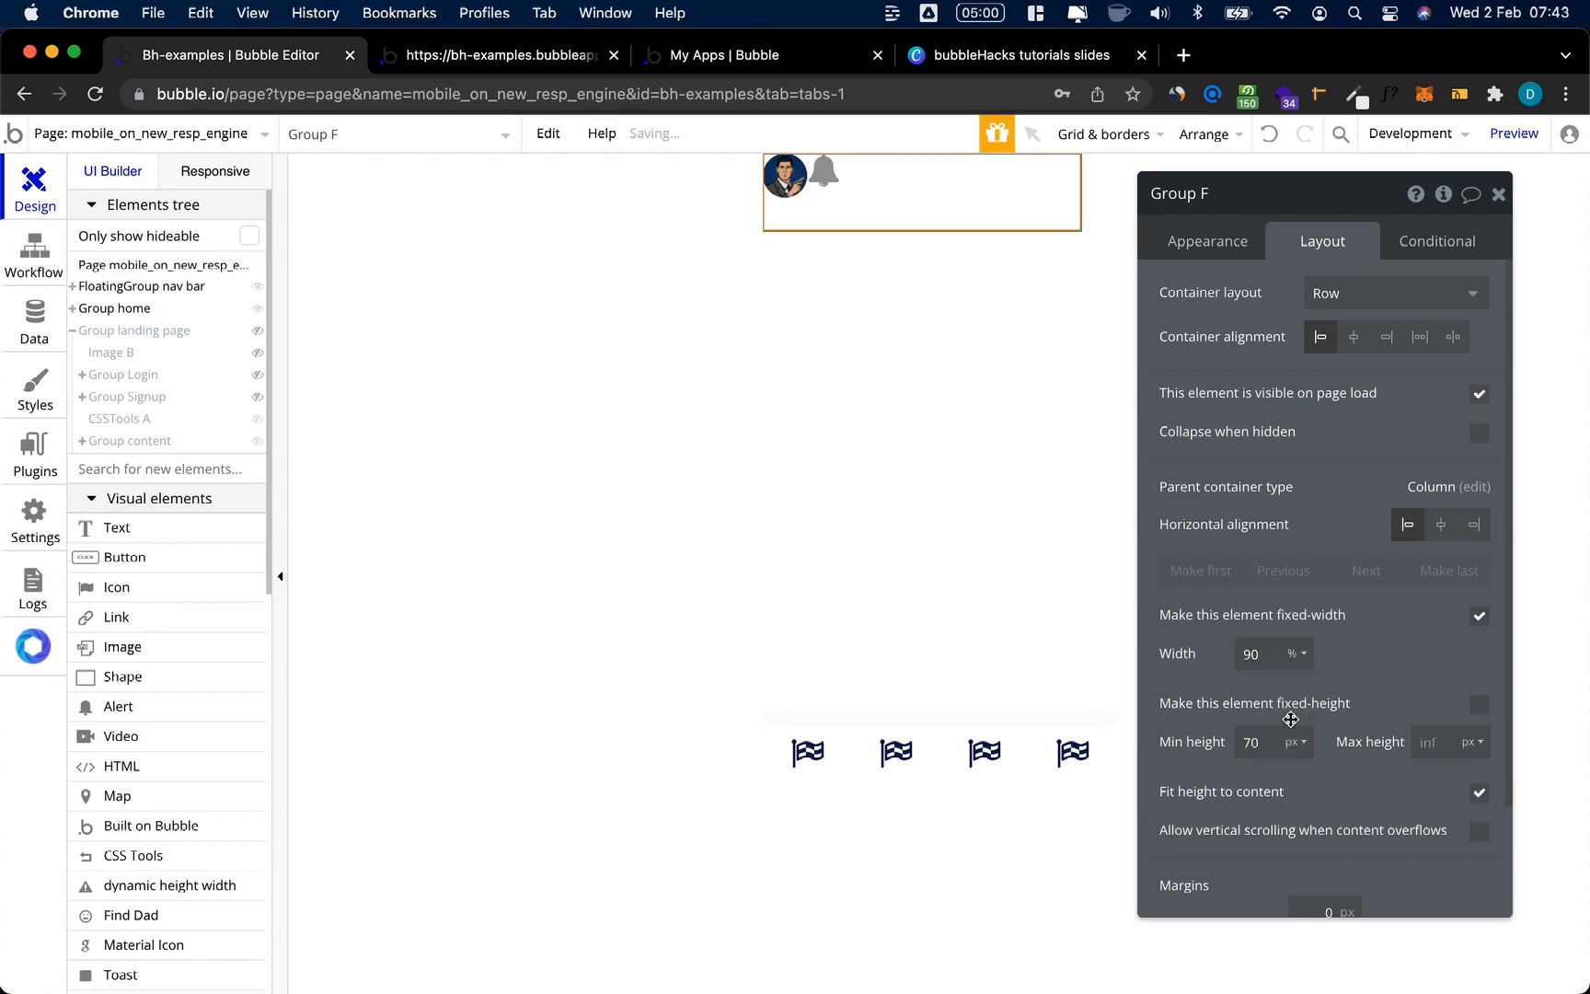
double_click(1250, 743)
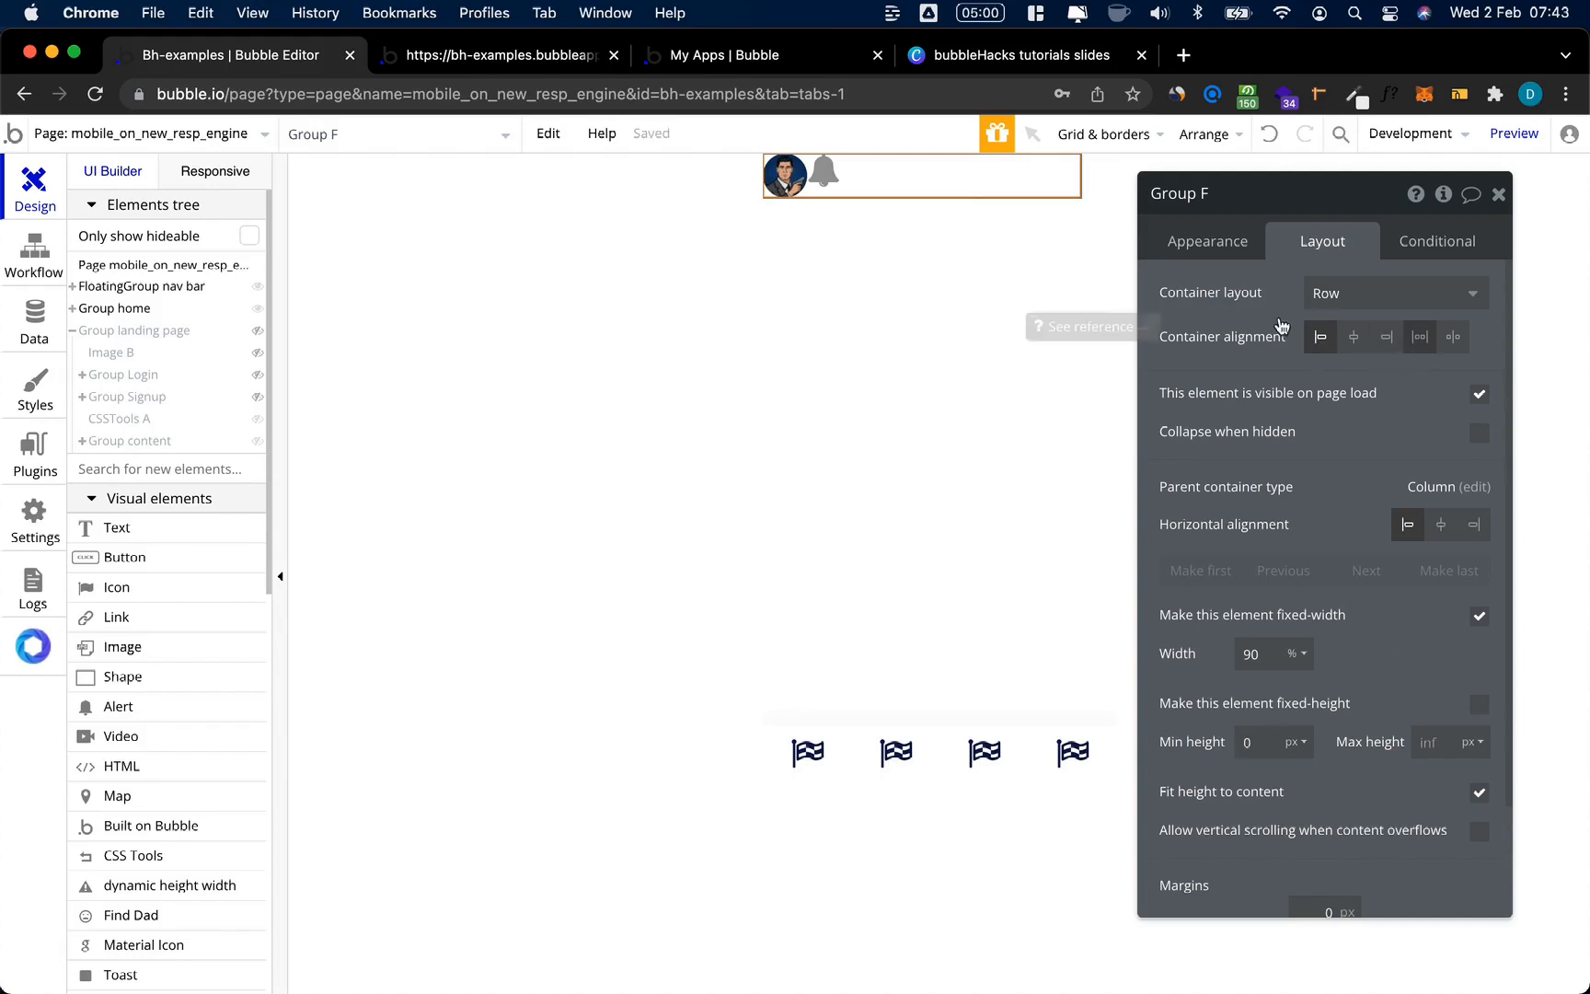
Step: Space the user image and bell icon to opposite ends of their row and center both vertically
left_click(1451, 338)
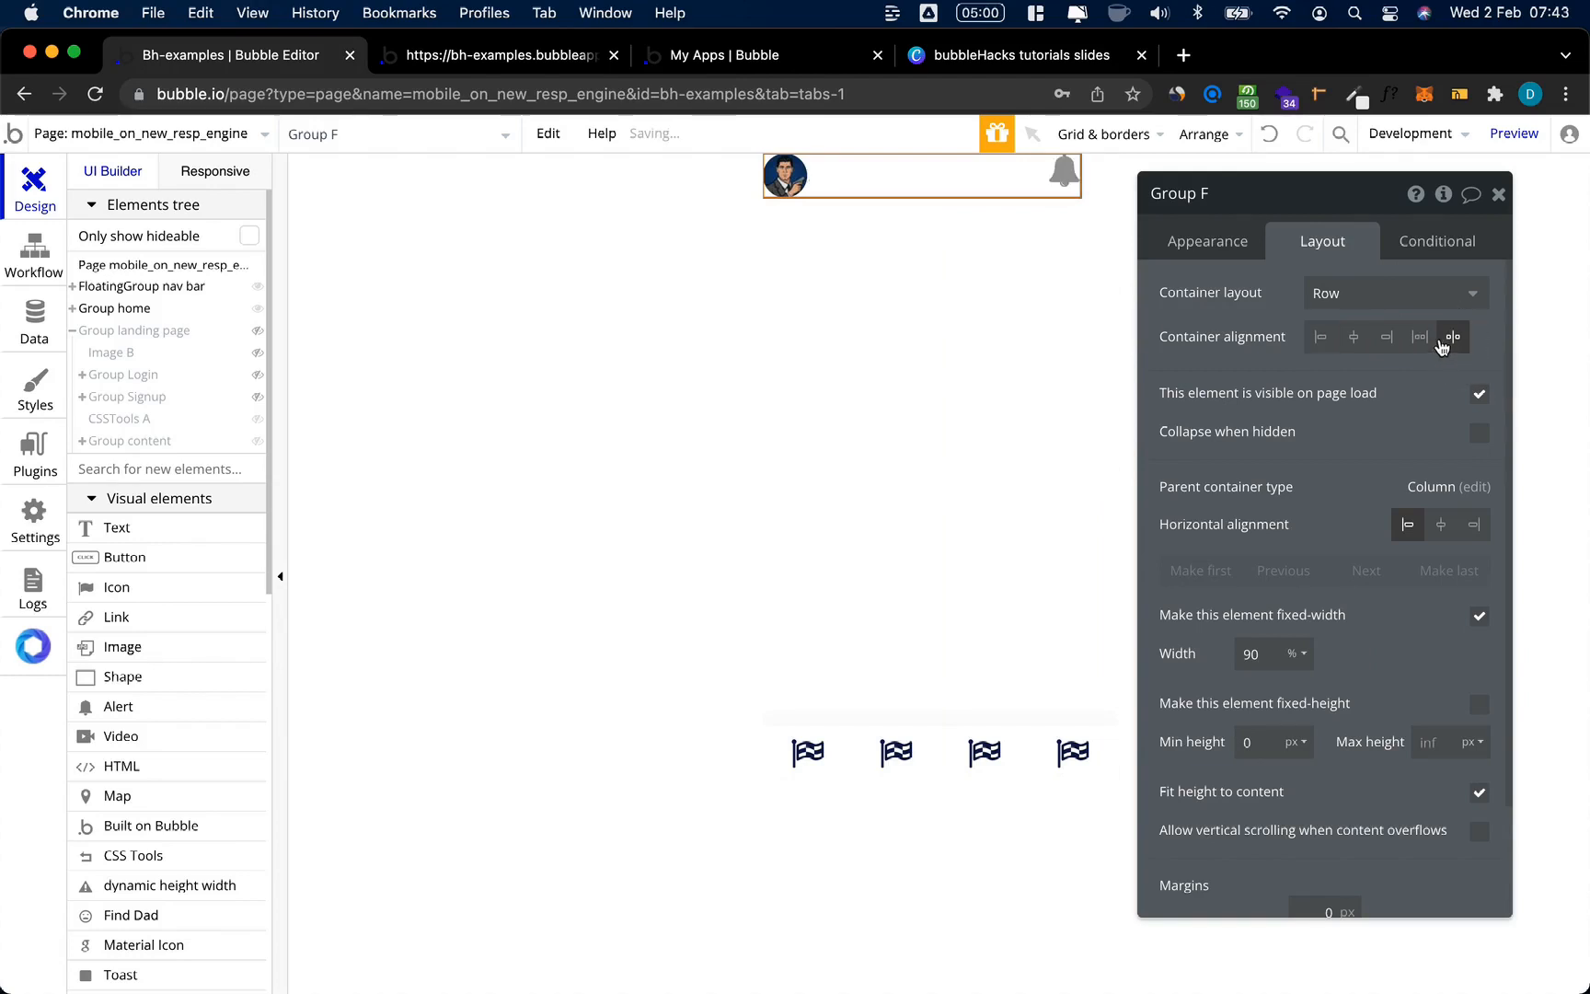
left_click(1063, 173)
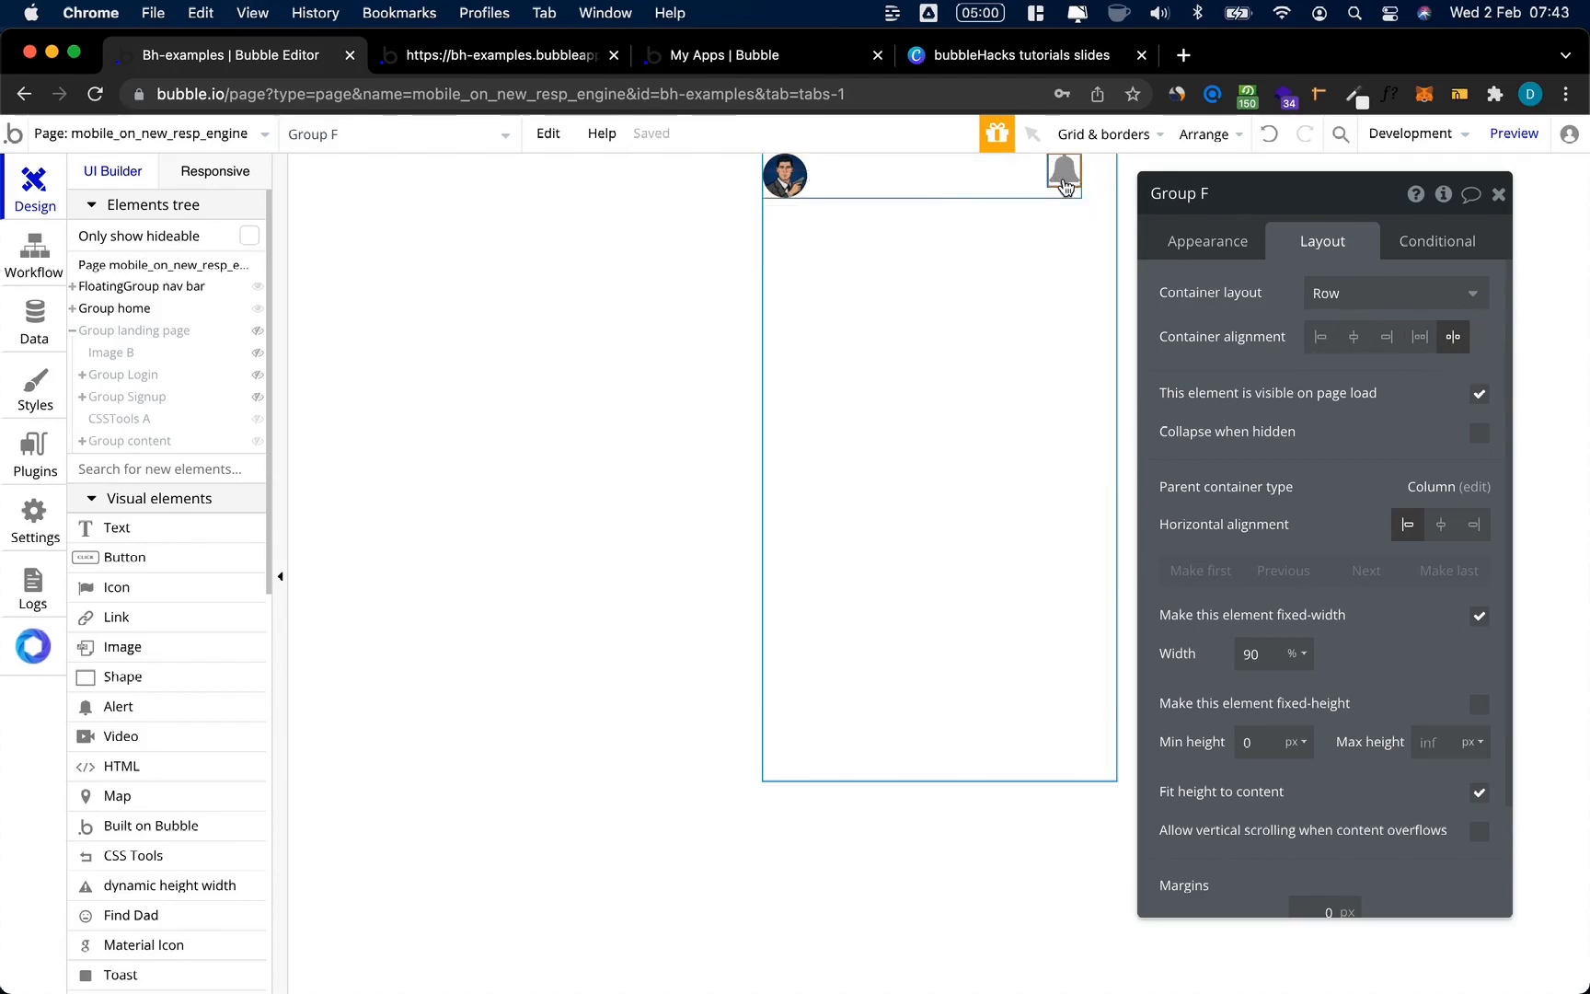
left_click(1434, 416)
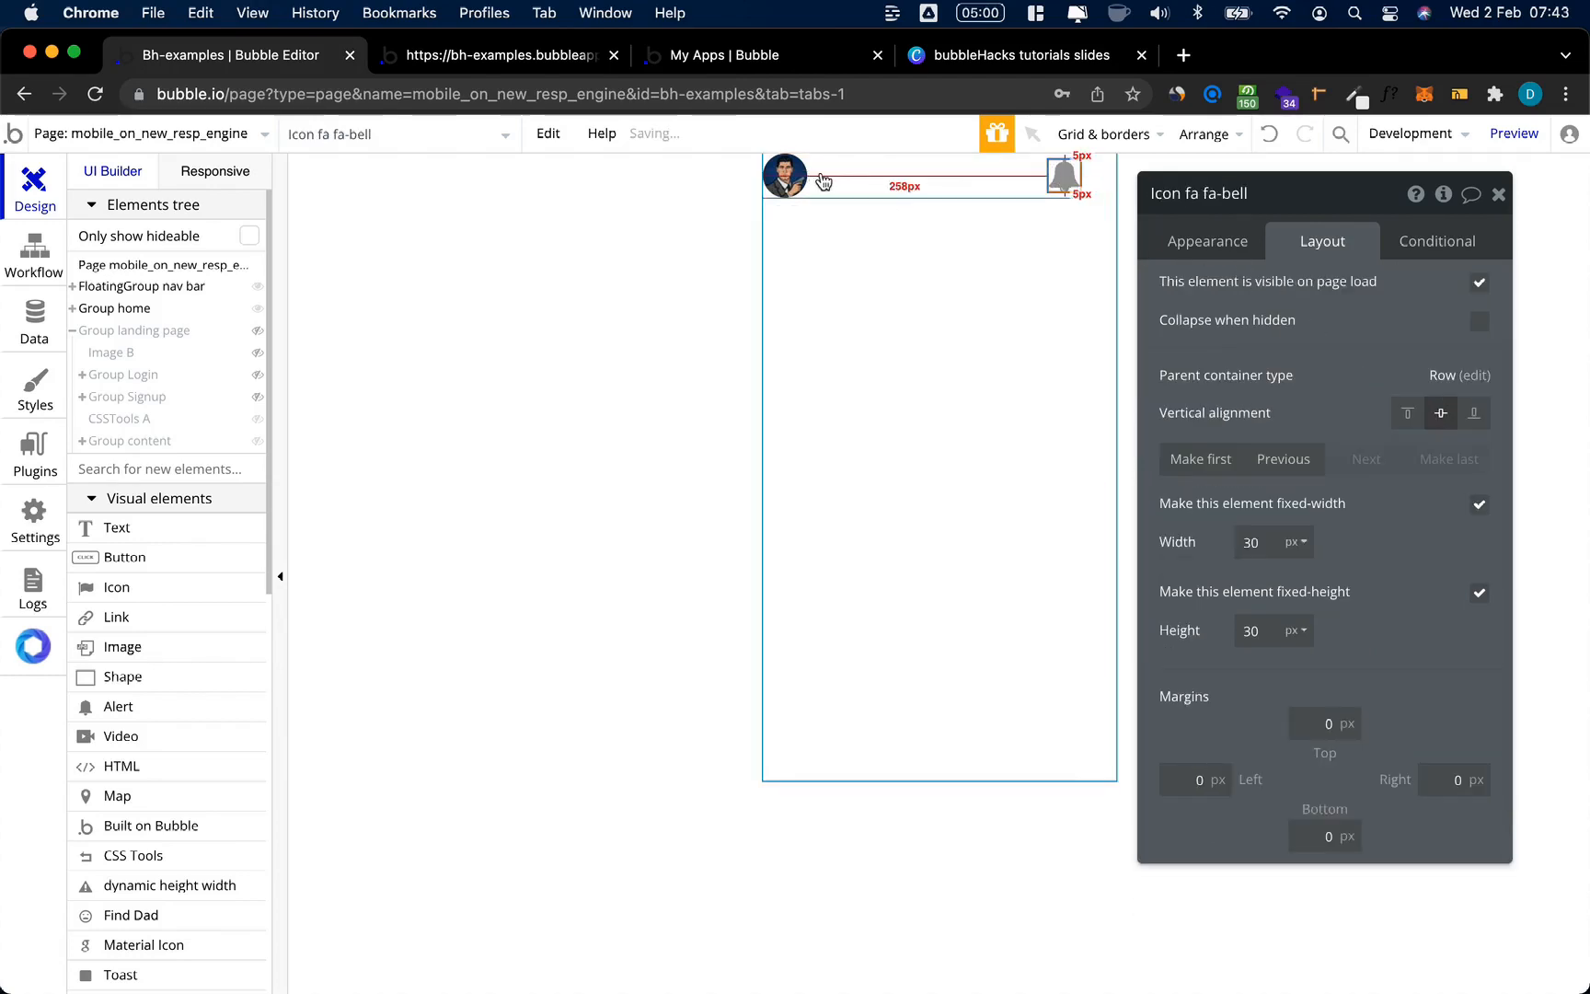
left_click(785, 174)
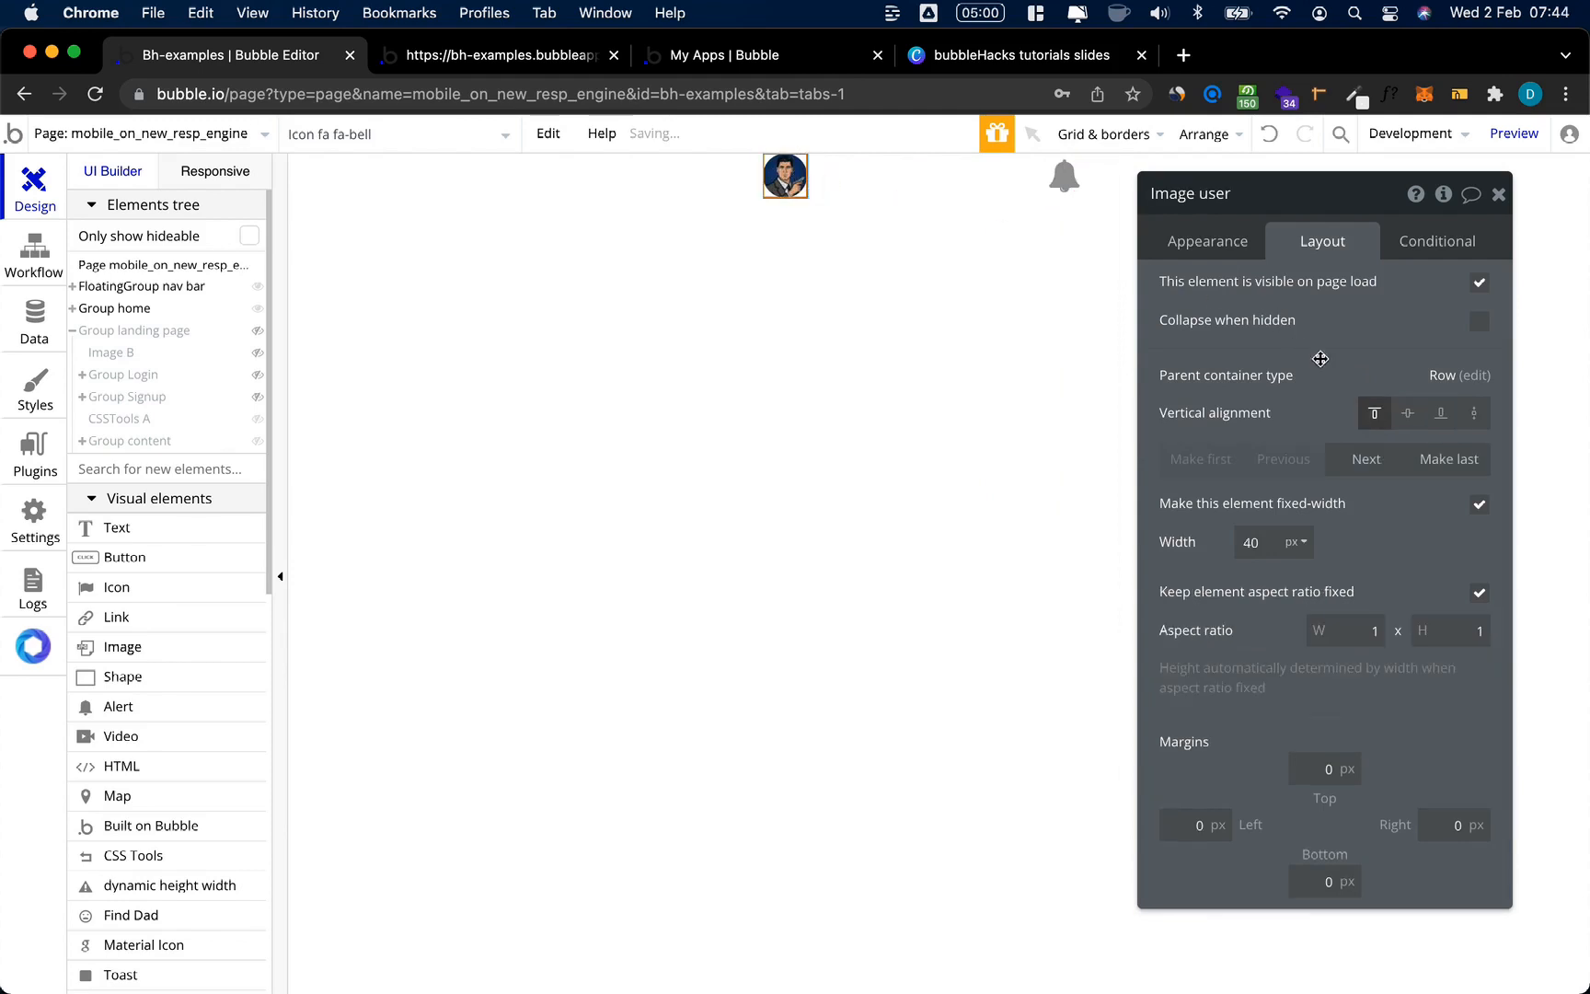
left_click(1408, 412)
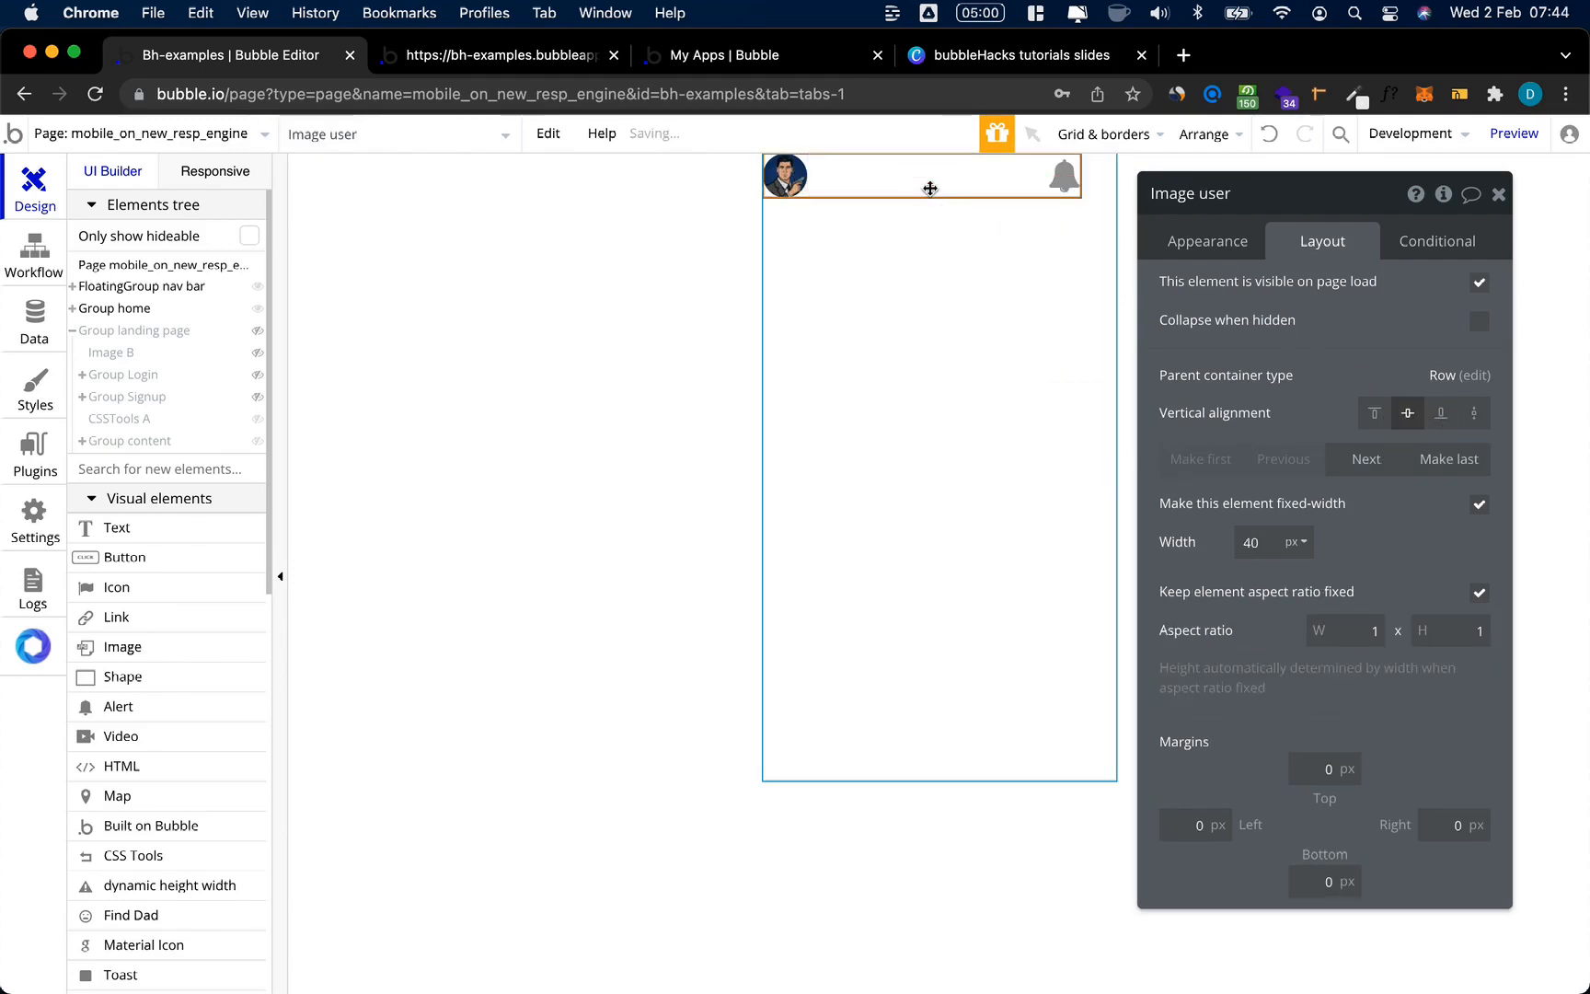
Step: Center the header row group horizontally in Group home and give it a 20 px top margin
left_click(930, 188)
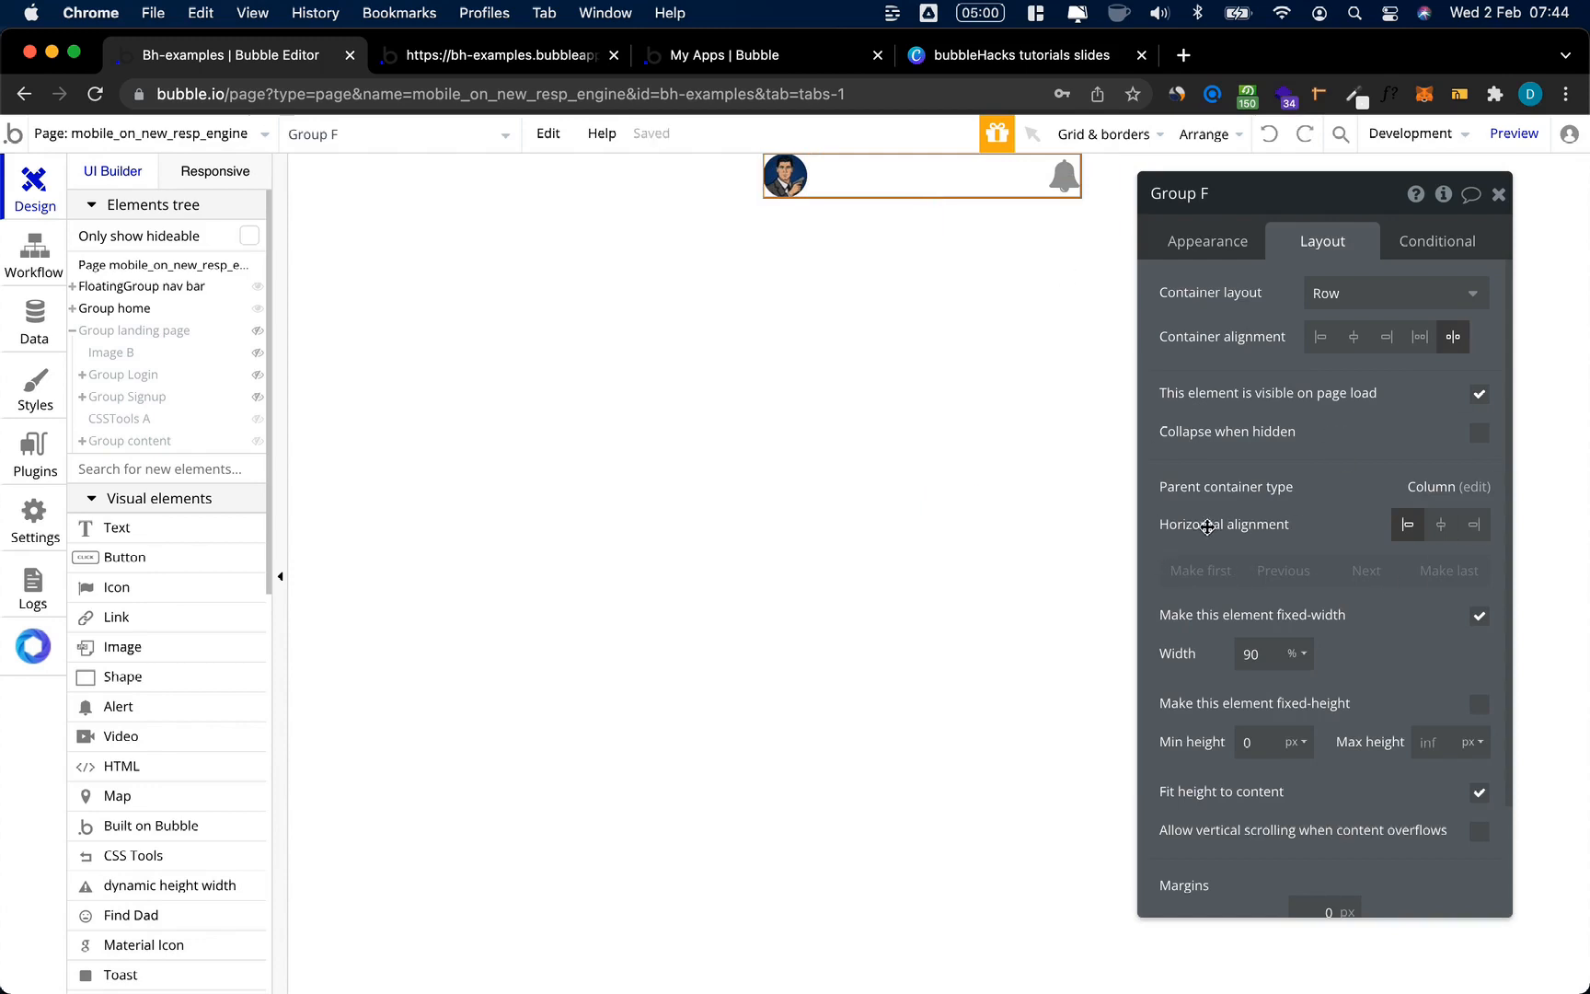
left_click(1441, 525)
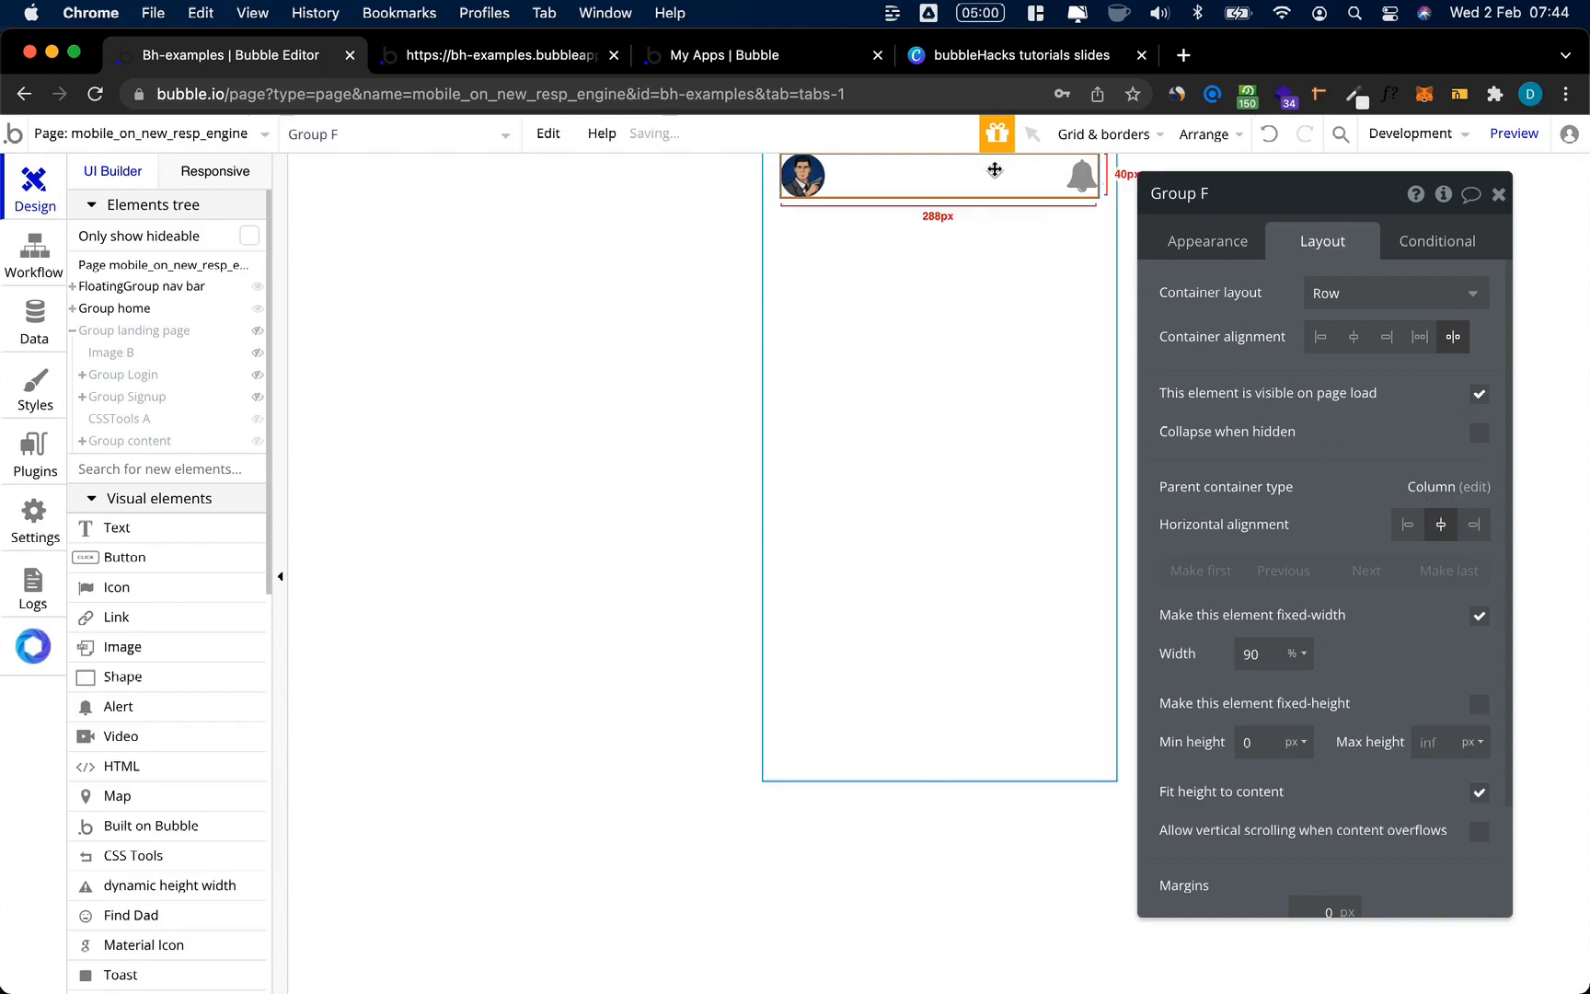
scroll(1325, 644, "down", 3)
left_click(1325, 777)
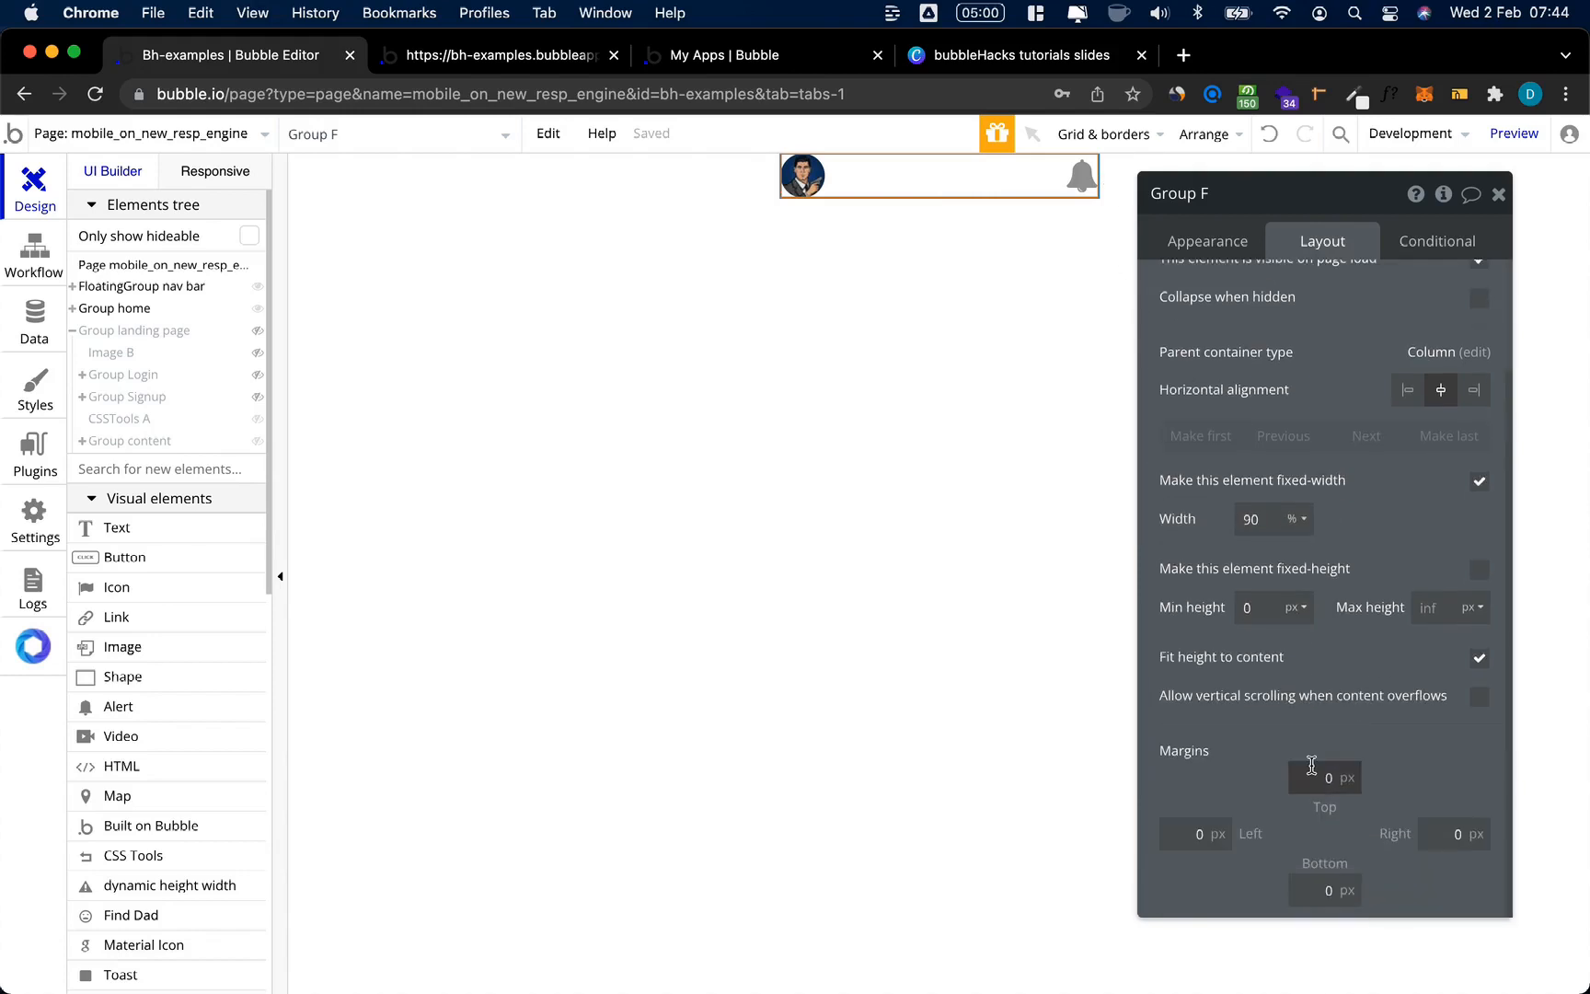
type("2520")
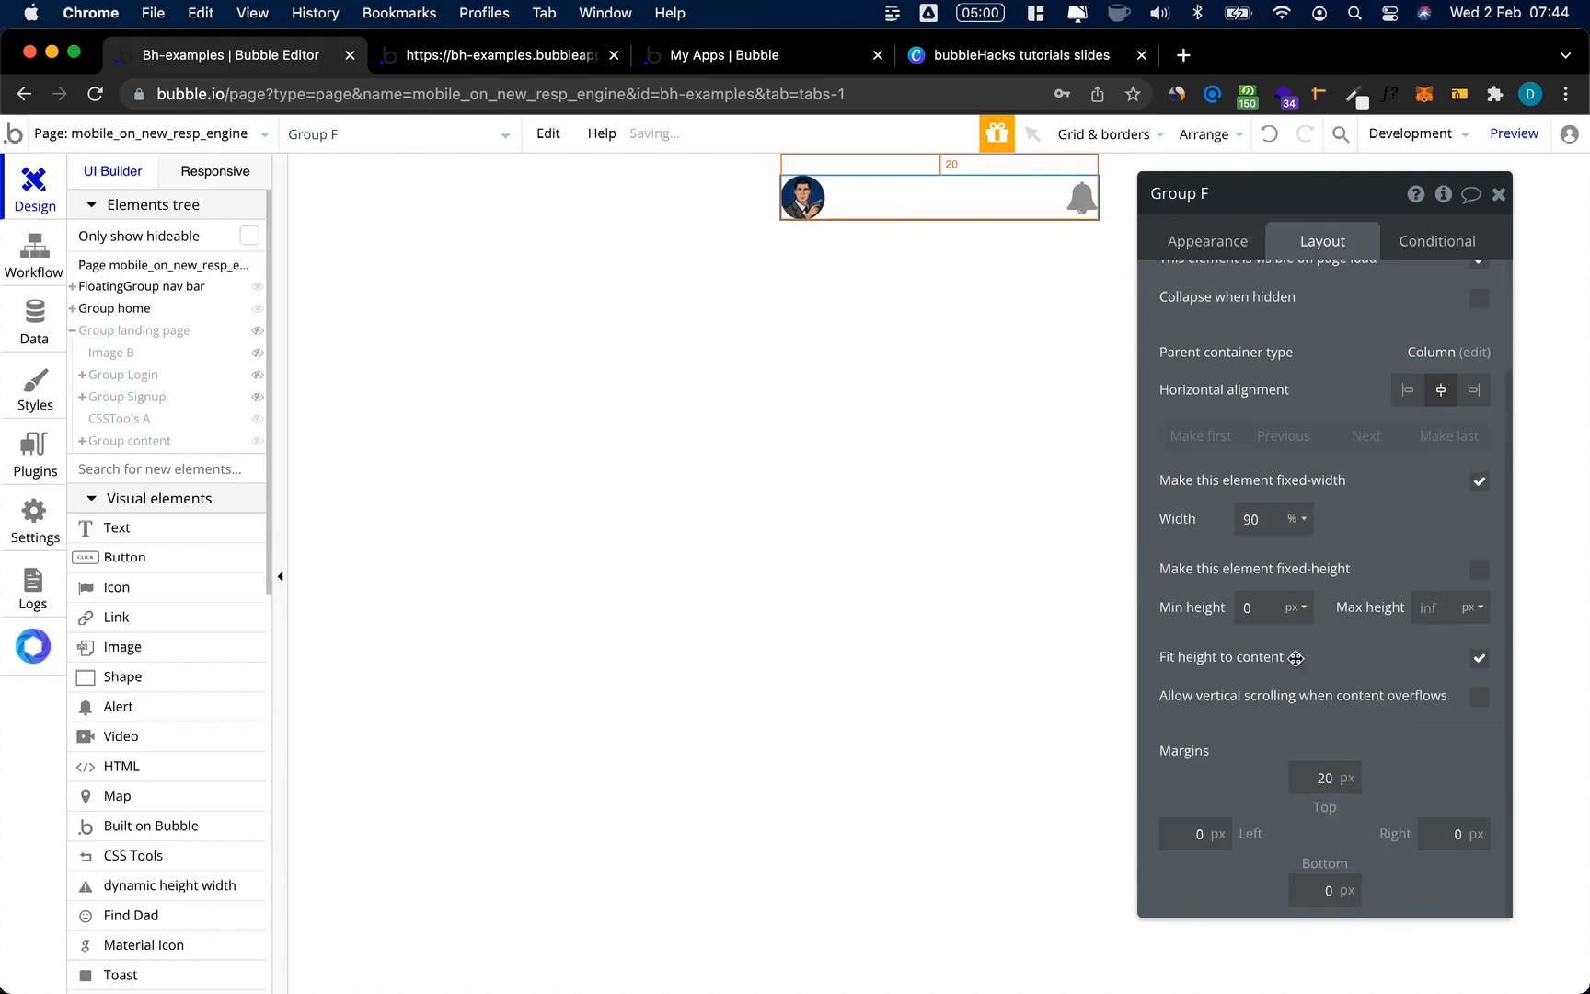
Step: Check the scrolling page reference slide and add a text element reading "Welcome to my App asdf" below the header row
left_click(945, 66)
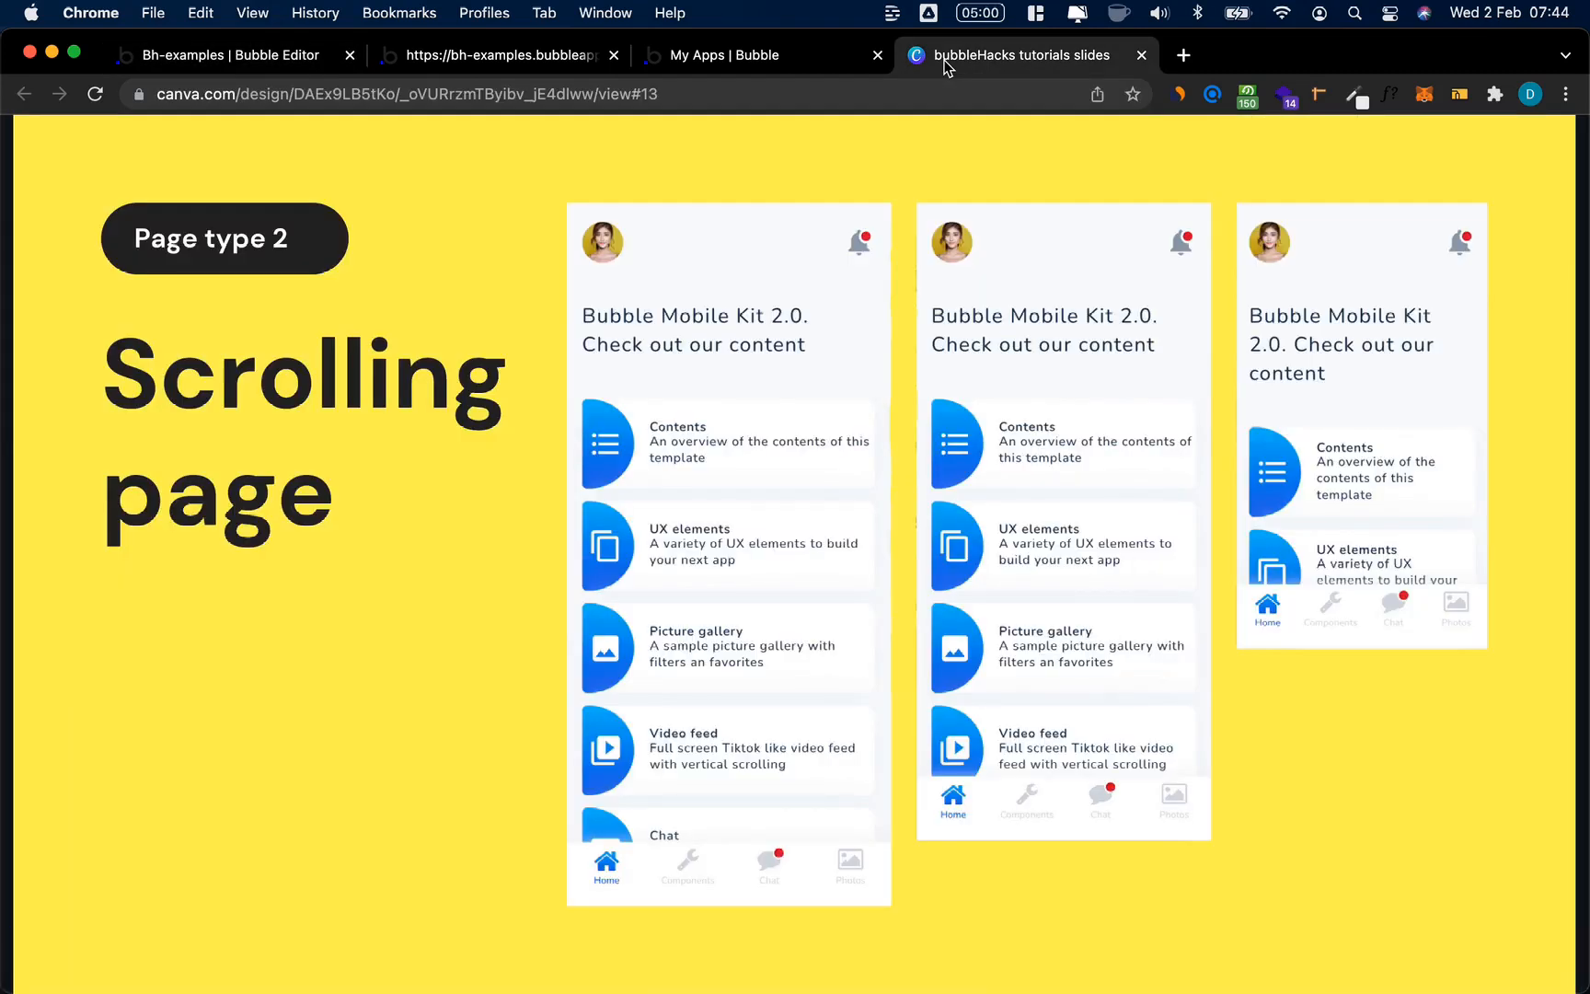
left_click(225, 55)
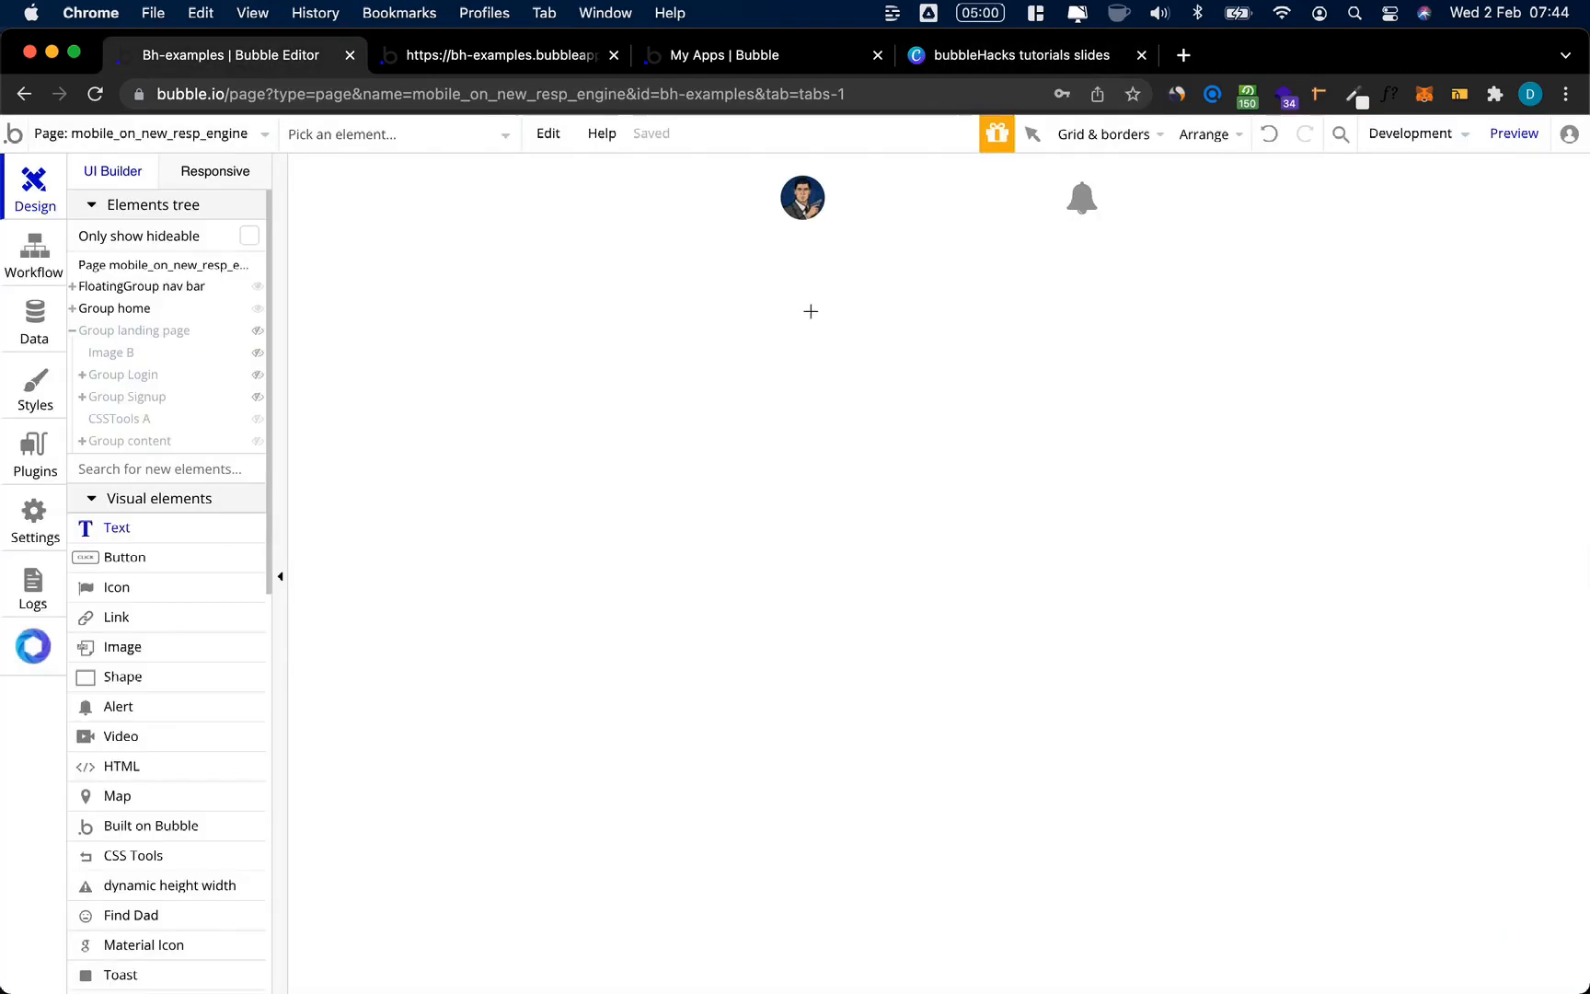
left_click(804, 308)
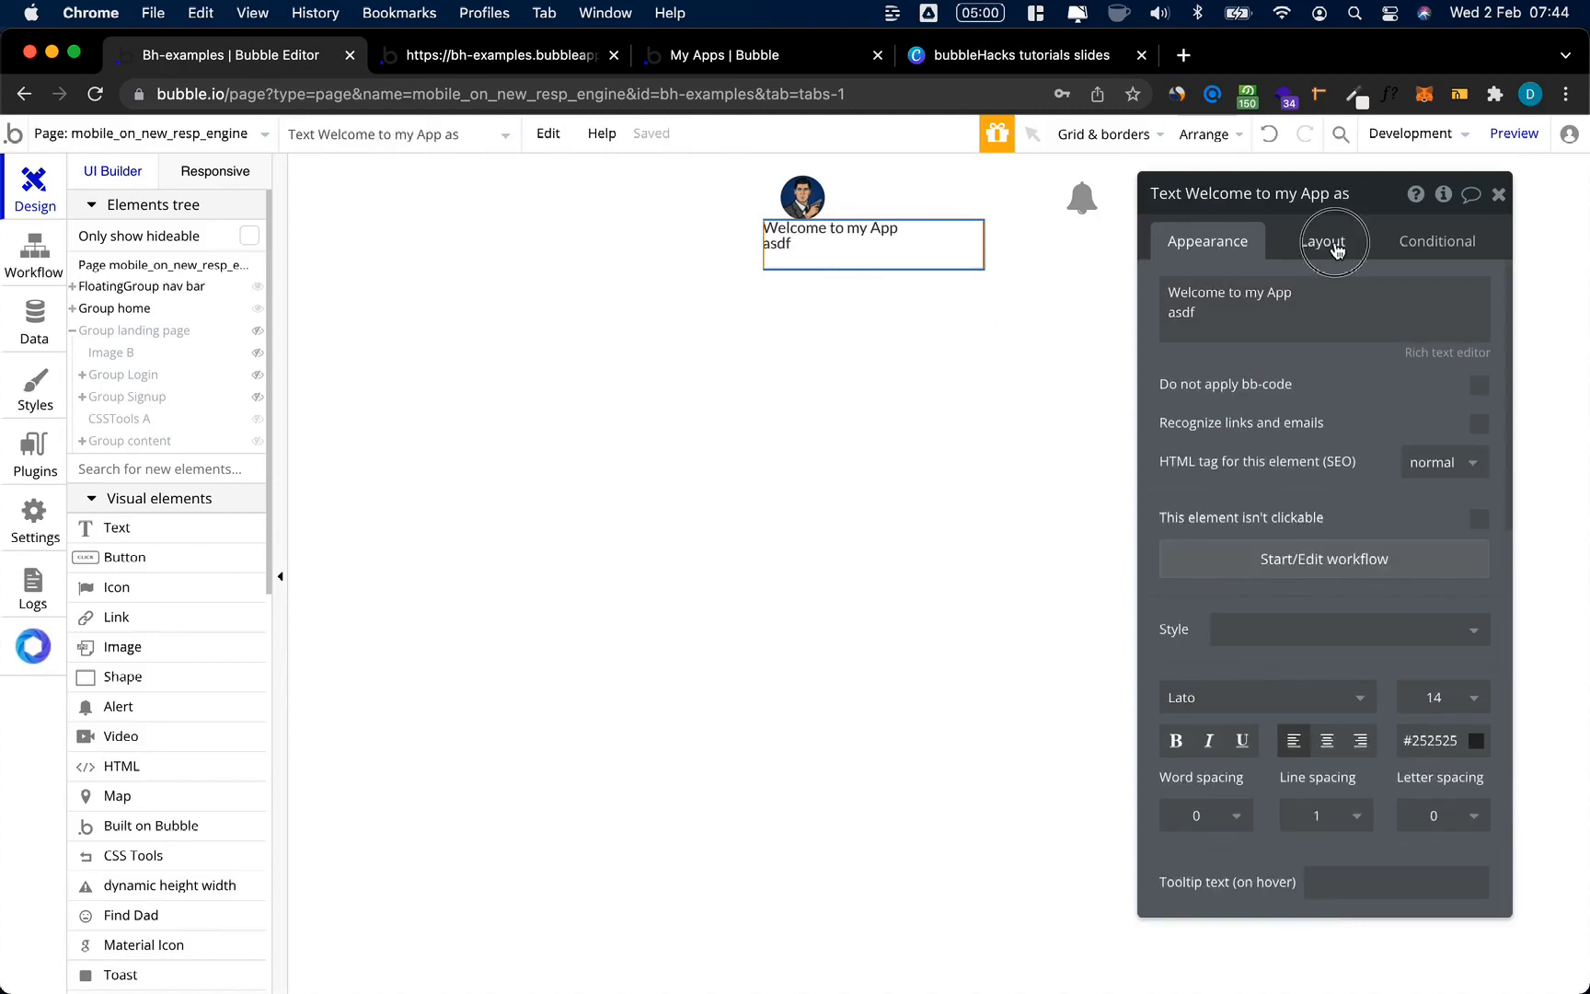
Step: Center the welcome text horizontally and set its fixed width to 90%
left_click(1335, 242)
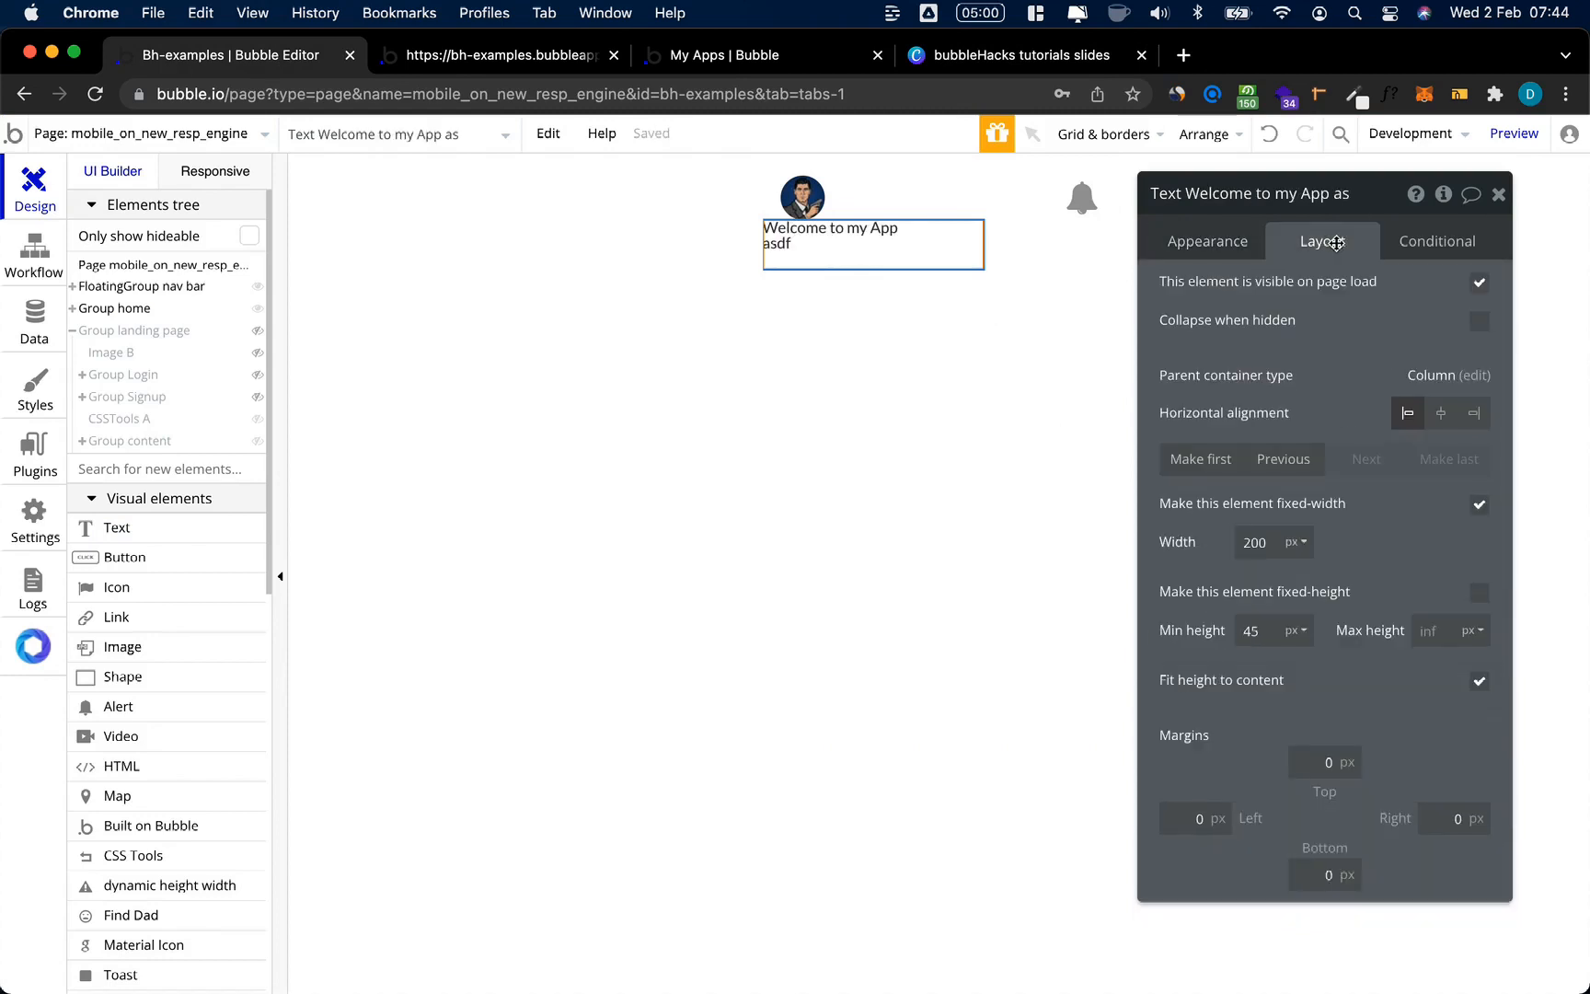
left_click(1440, 420)
left_click(1296, 541)
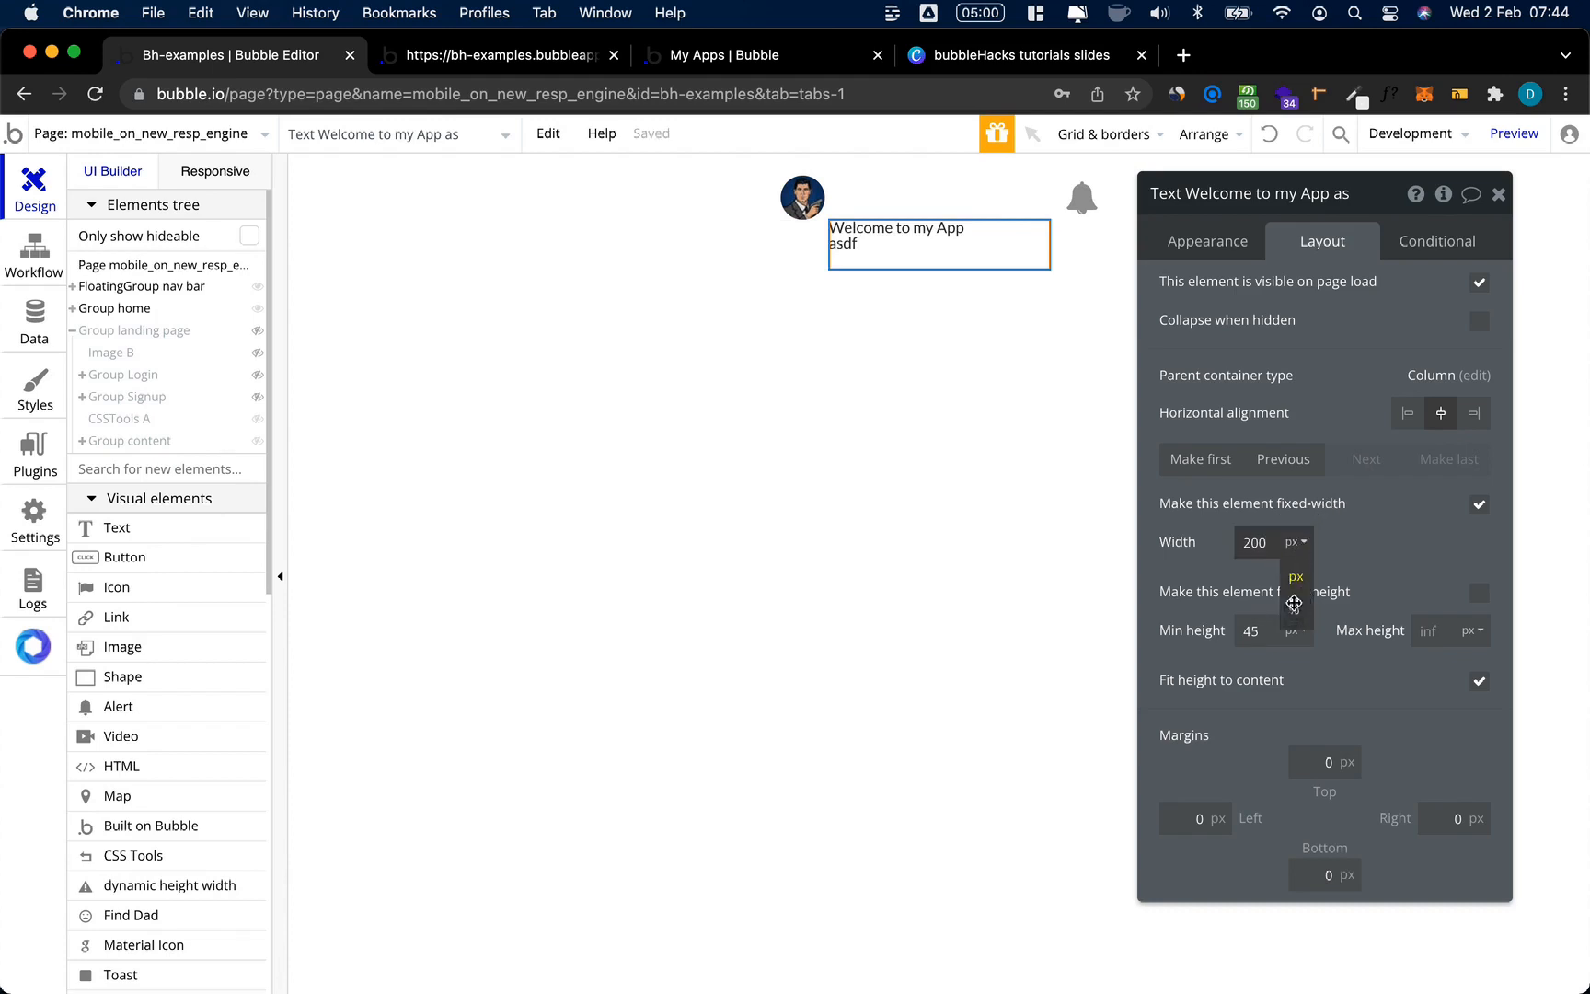
left_click(1293, 606)
double_click(1251, 544)
type("90")
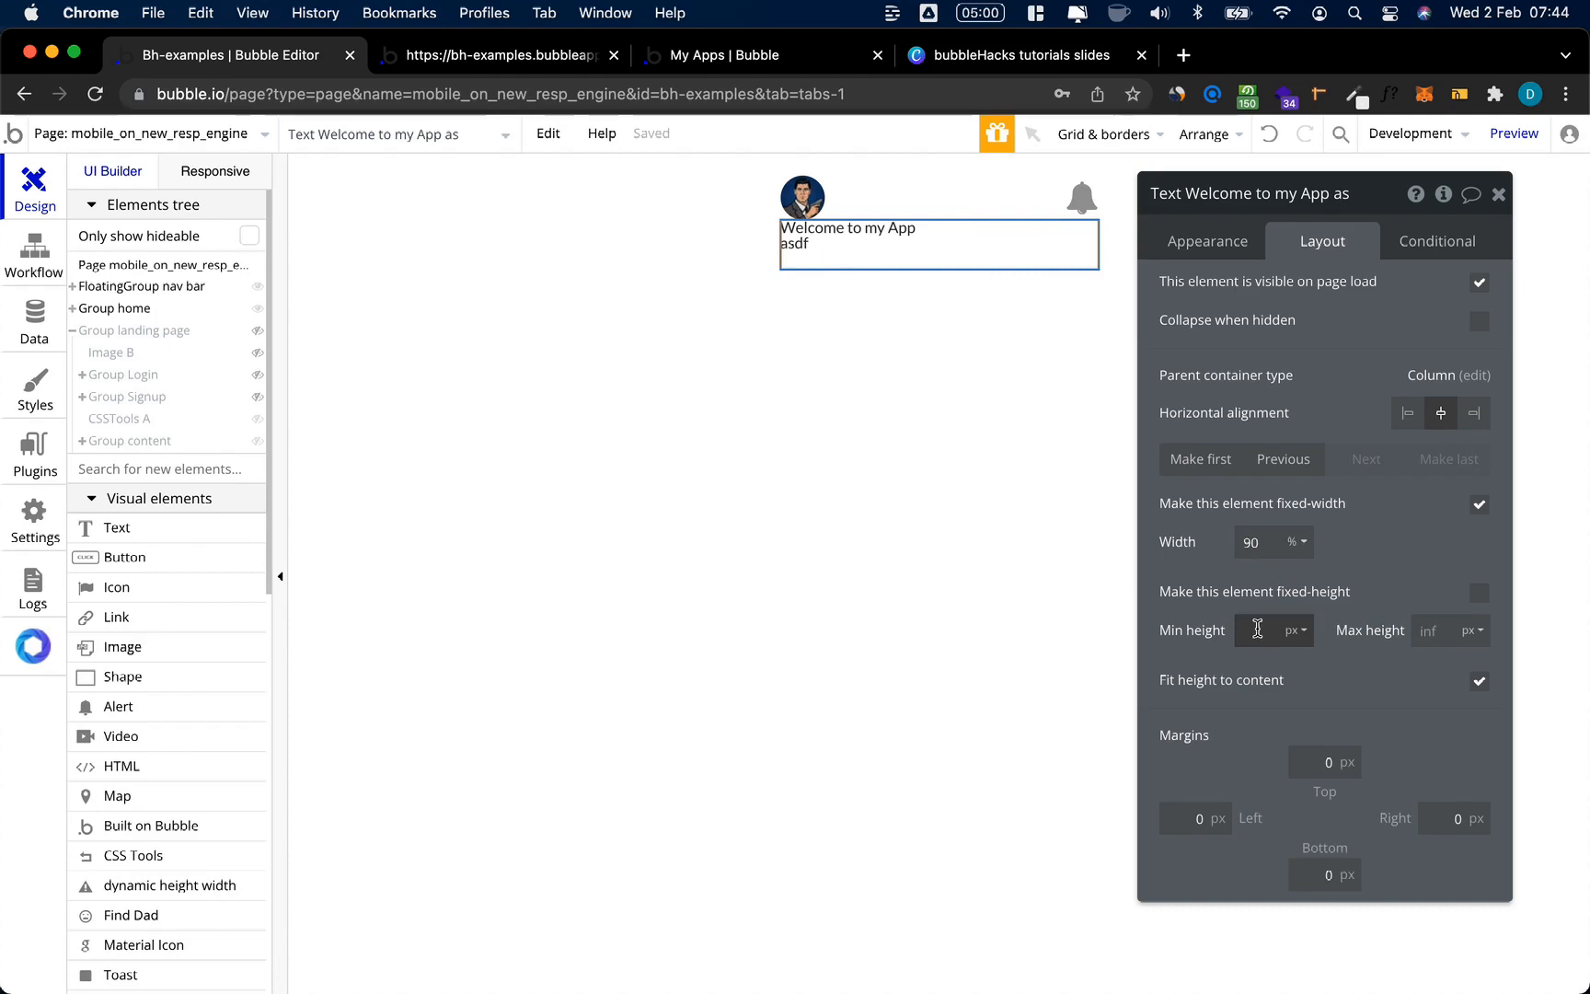
Step: Set the welcome text's minimum height to 0 px and its top margin to 40 px
type("0")
left_click(1325, 678)
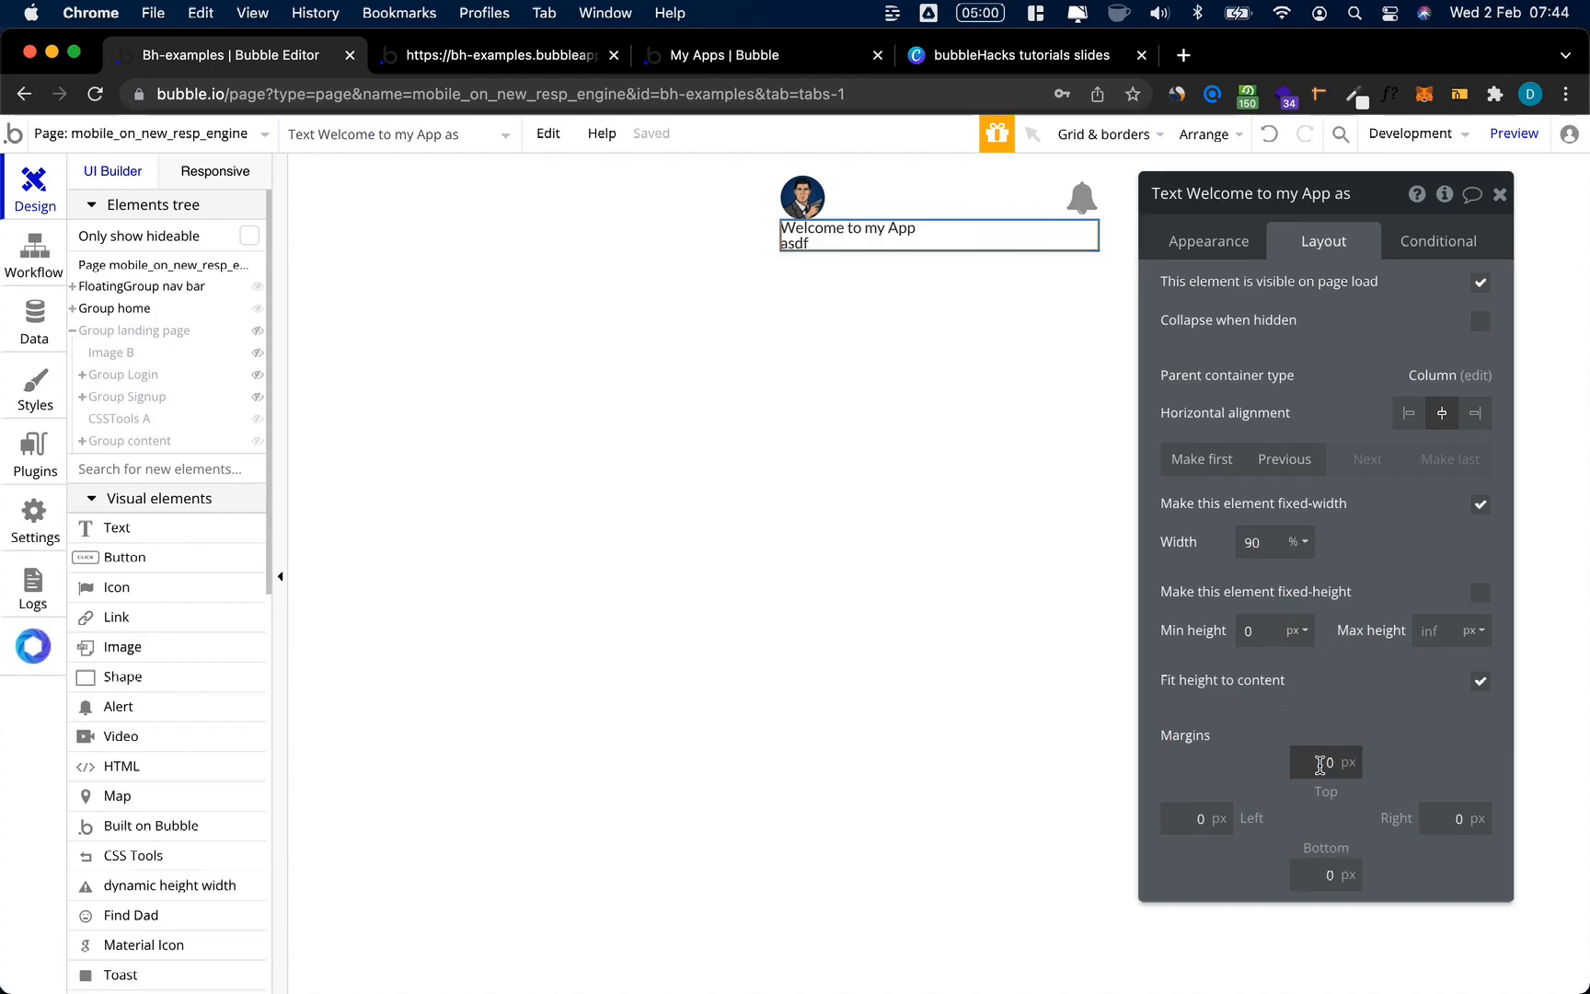
type("40")
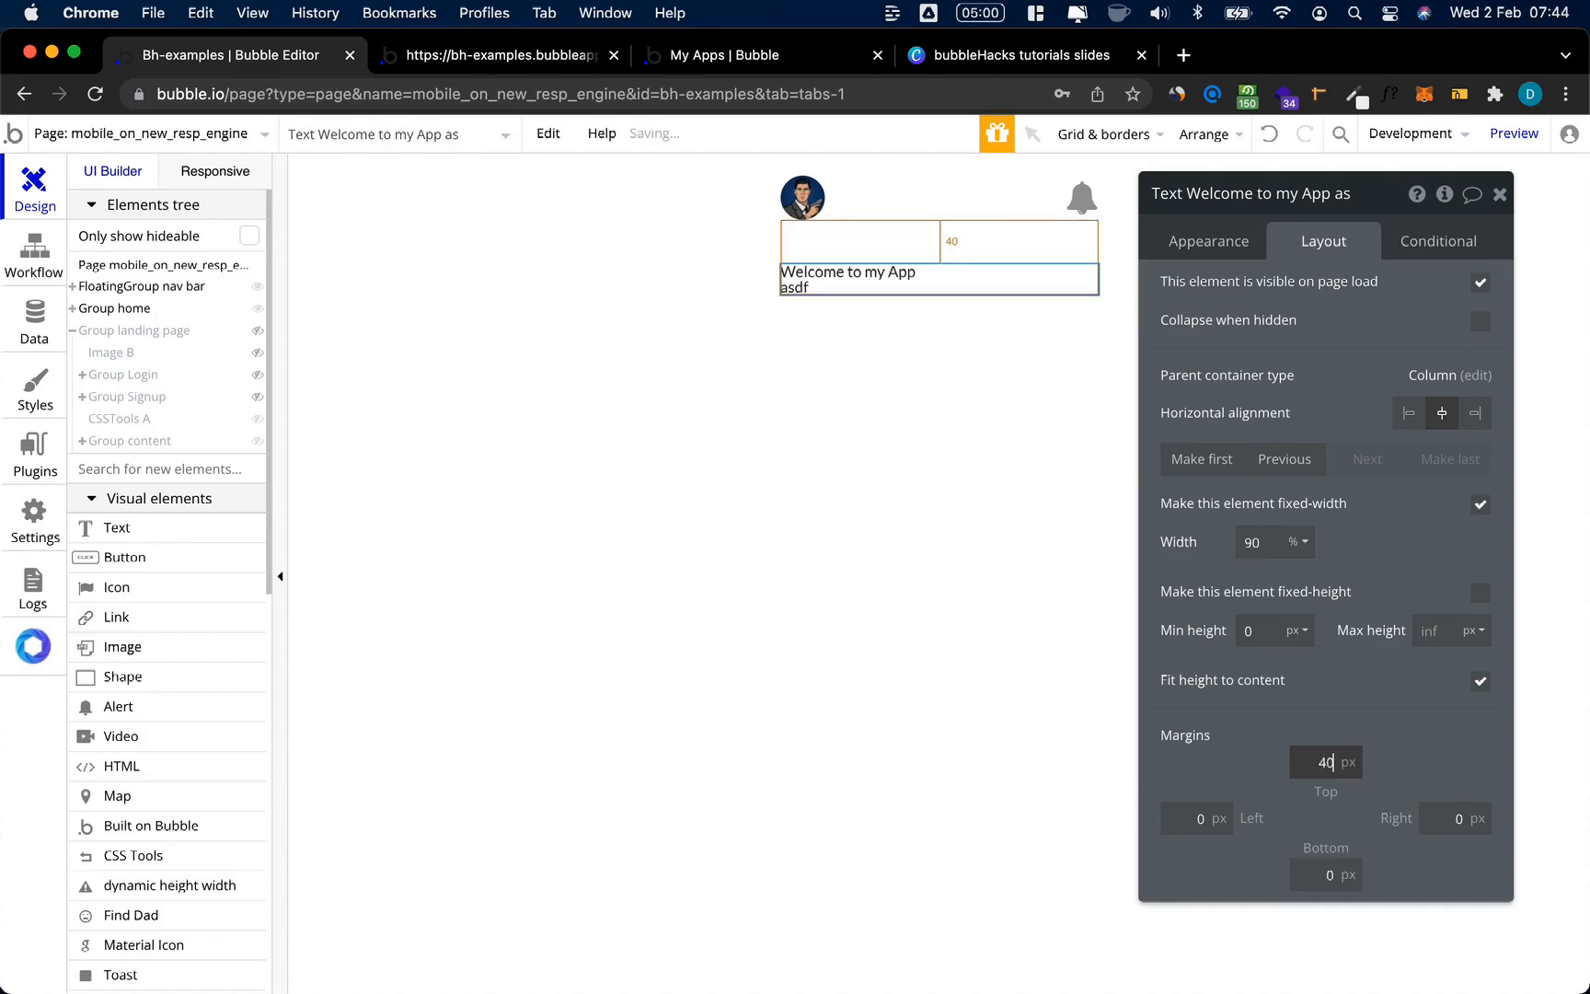
left_click(1347, 667)
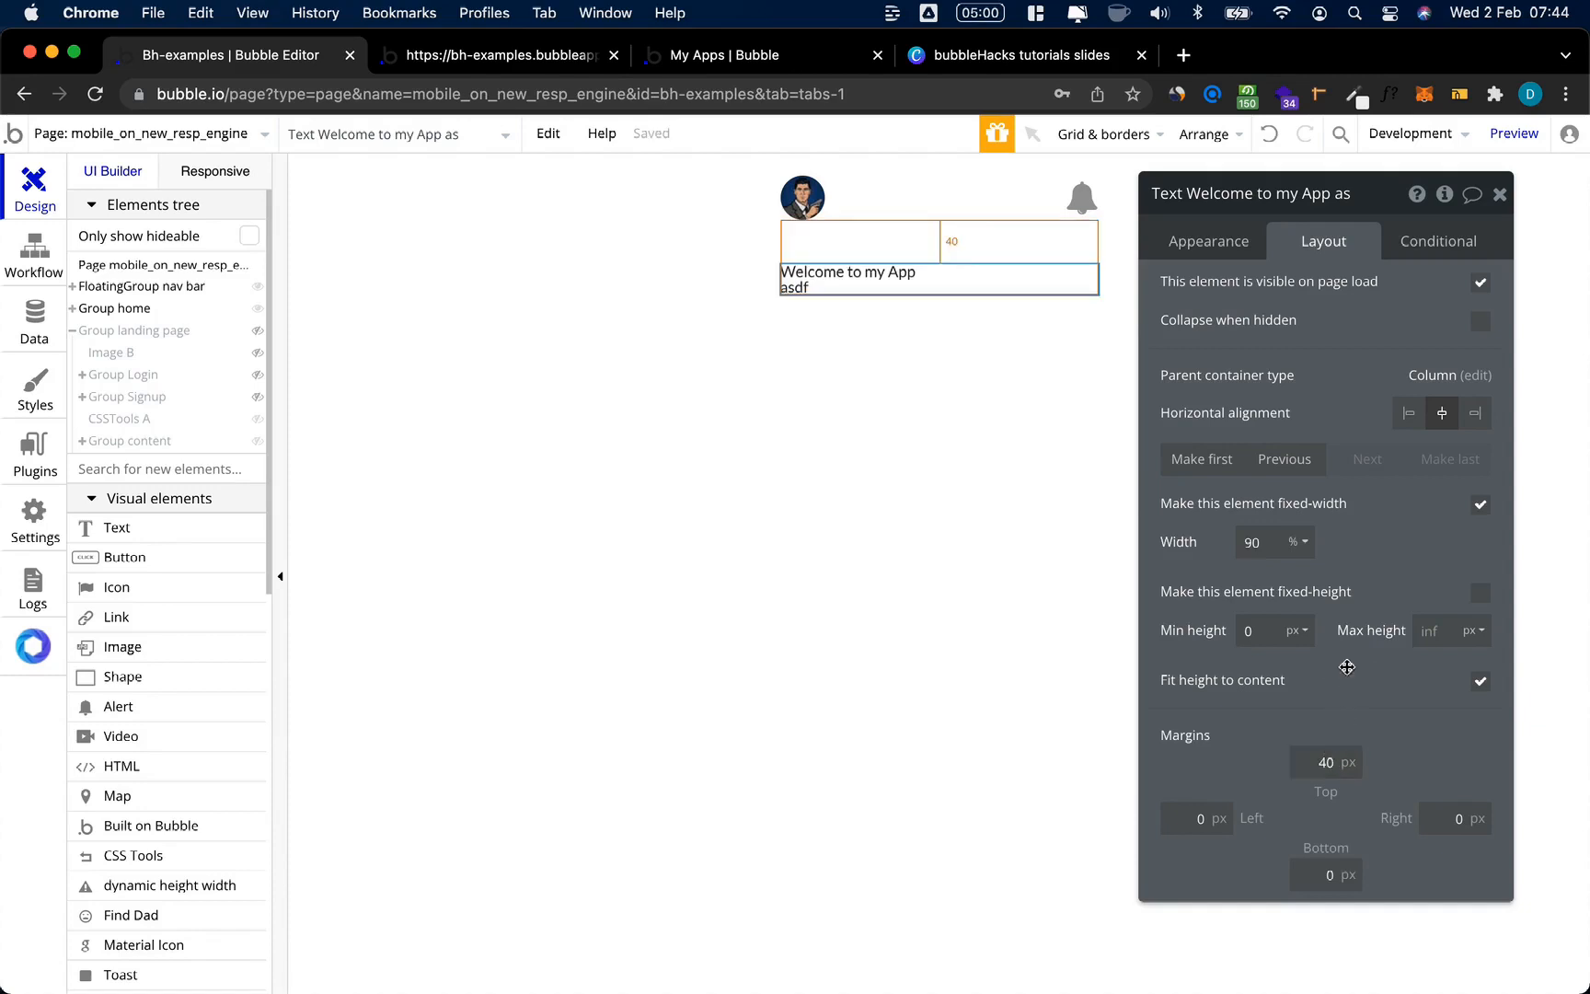
Step: Apply the Heading 2 style to the welcome text
left_click(1219, 248)
left_click(1313, 647)
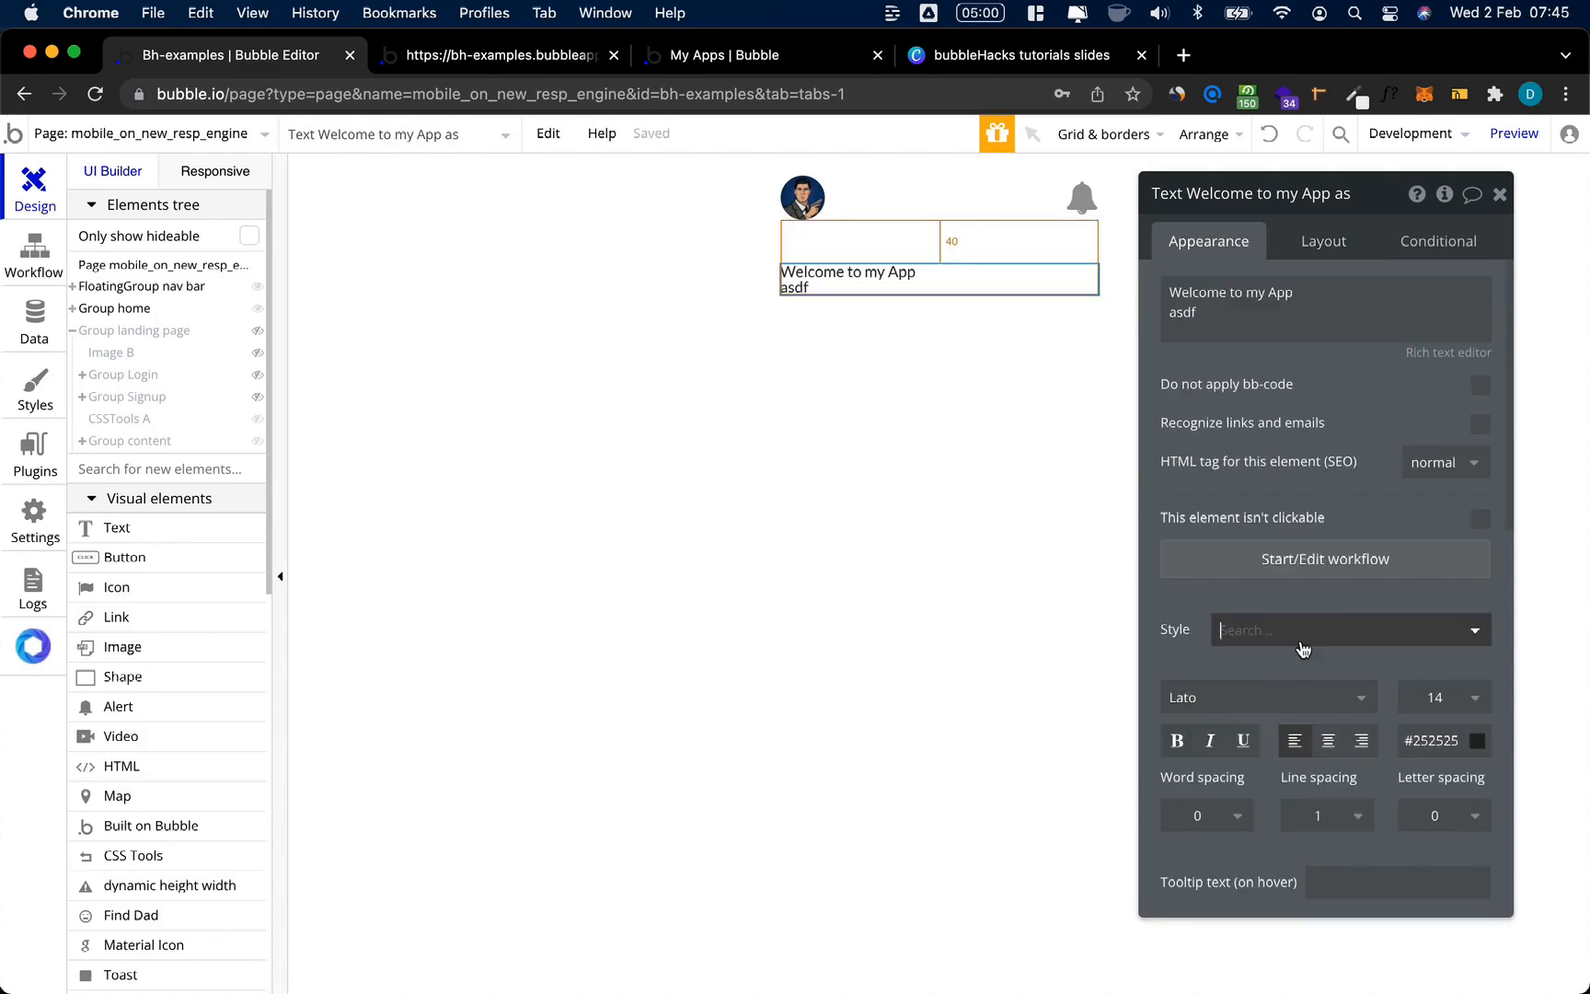
left_click(1298, 799)
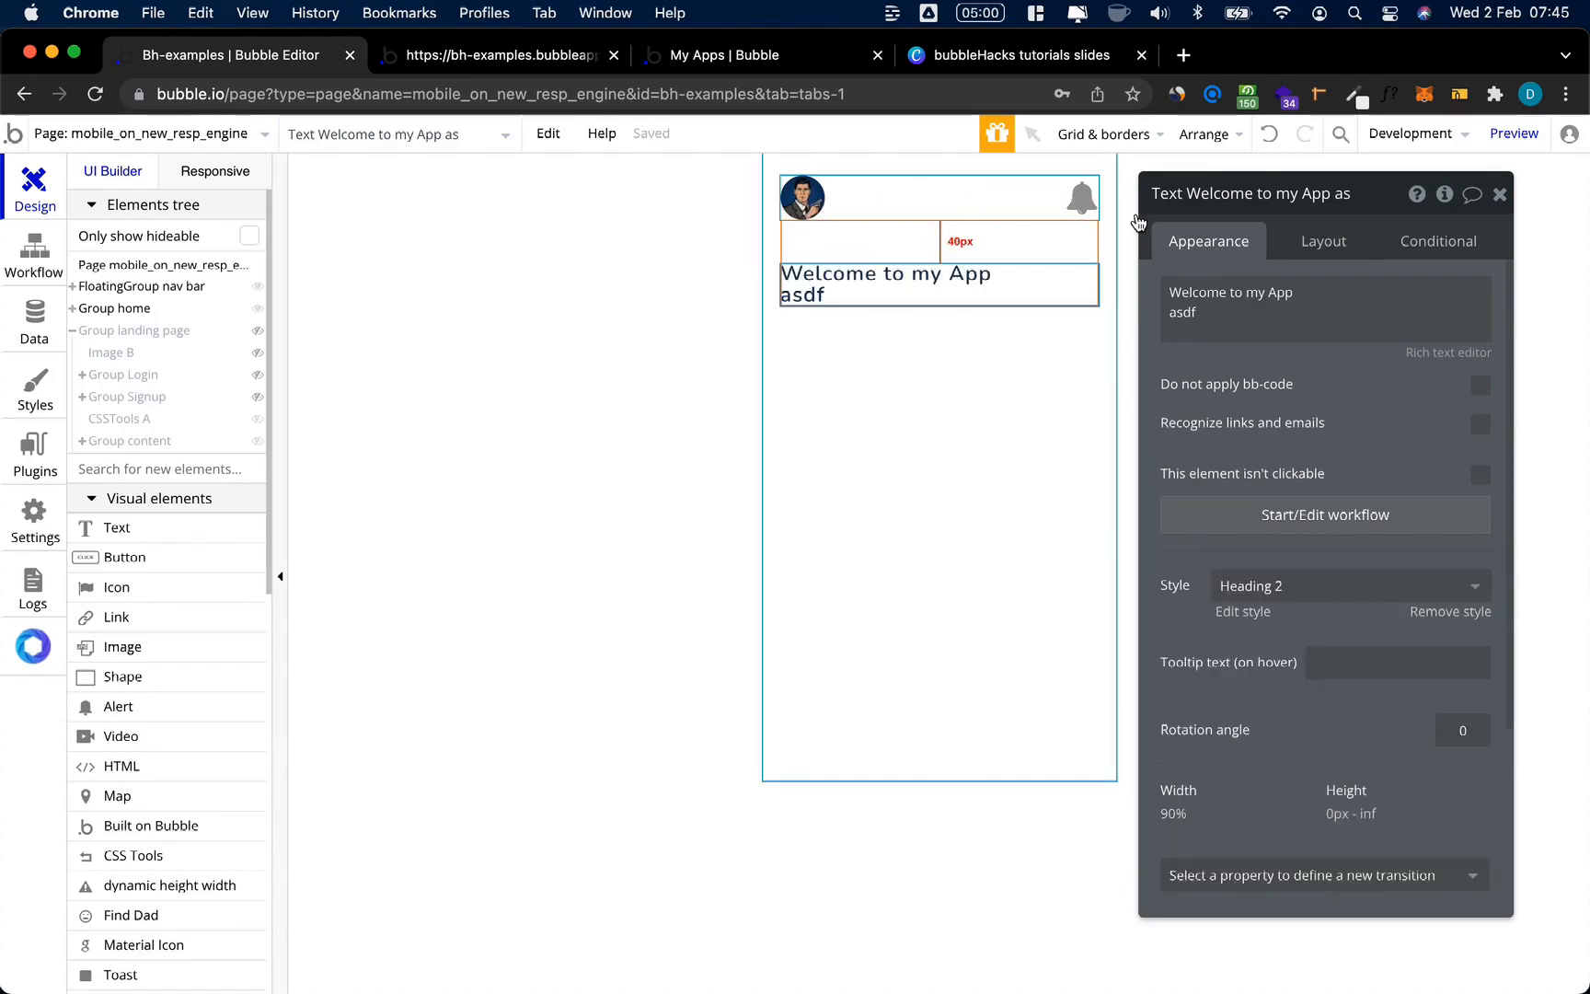
Step: Collapse Group landing page in the element tree, review the reference slide's card list, and add a repeating group below the welcome text
left_click(72, 330)
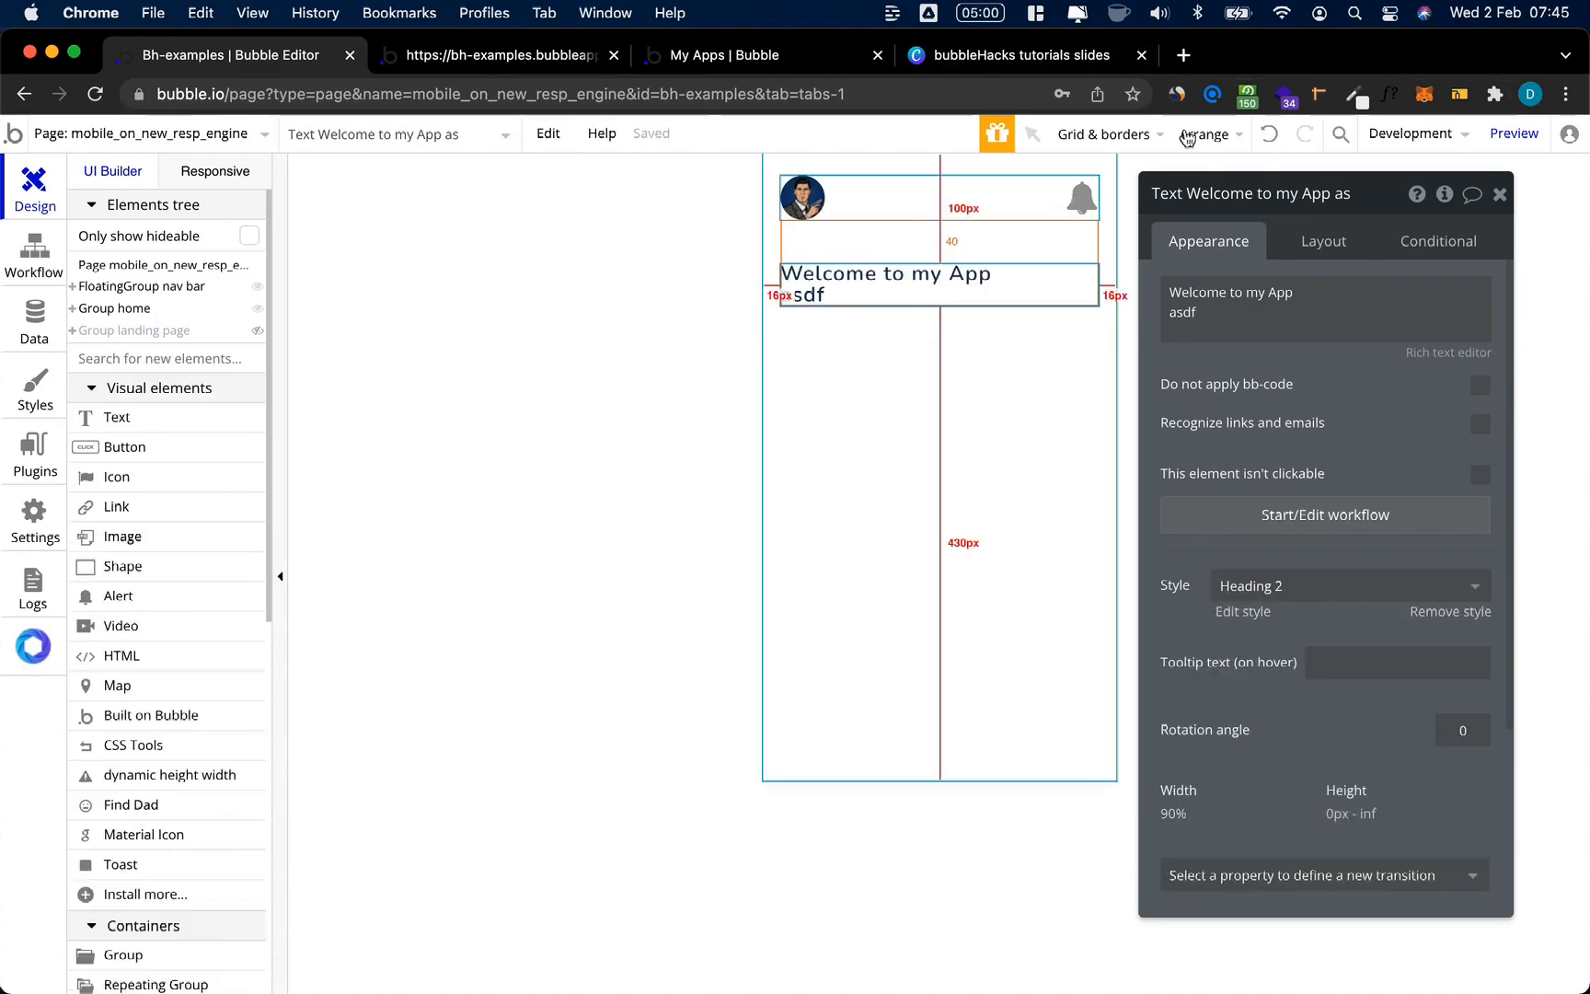
left_click(1024, 57)
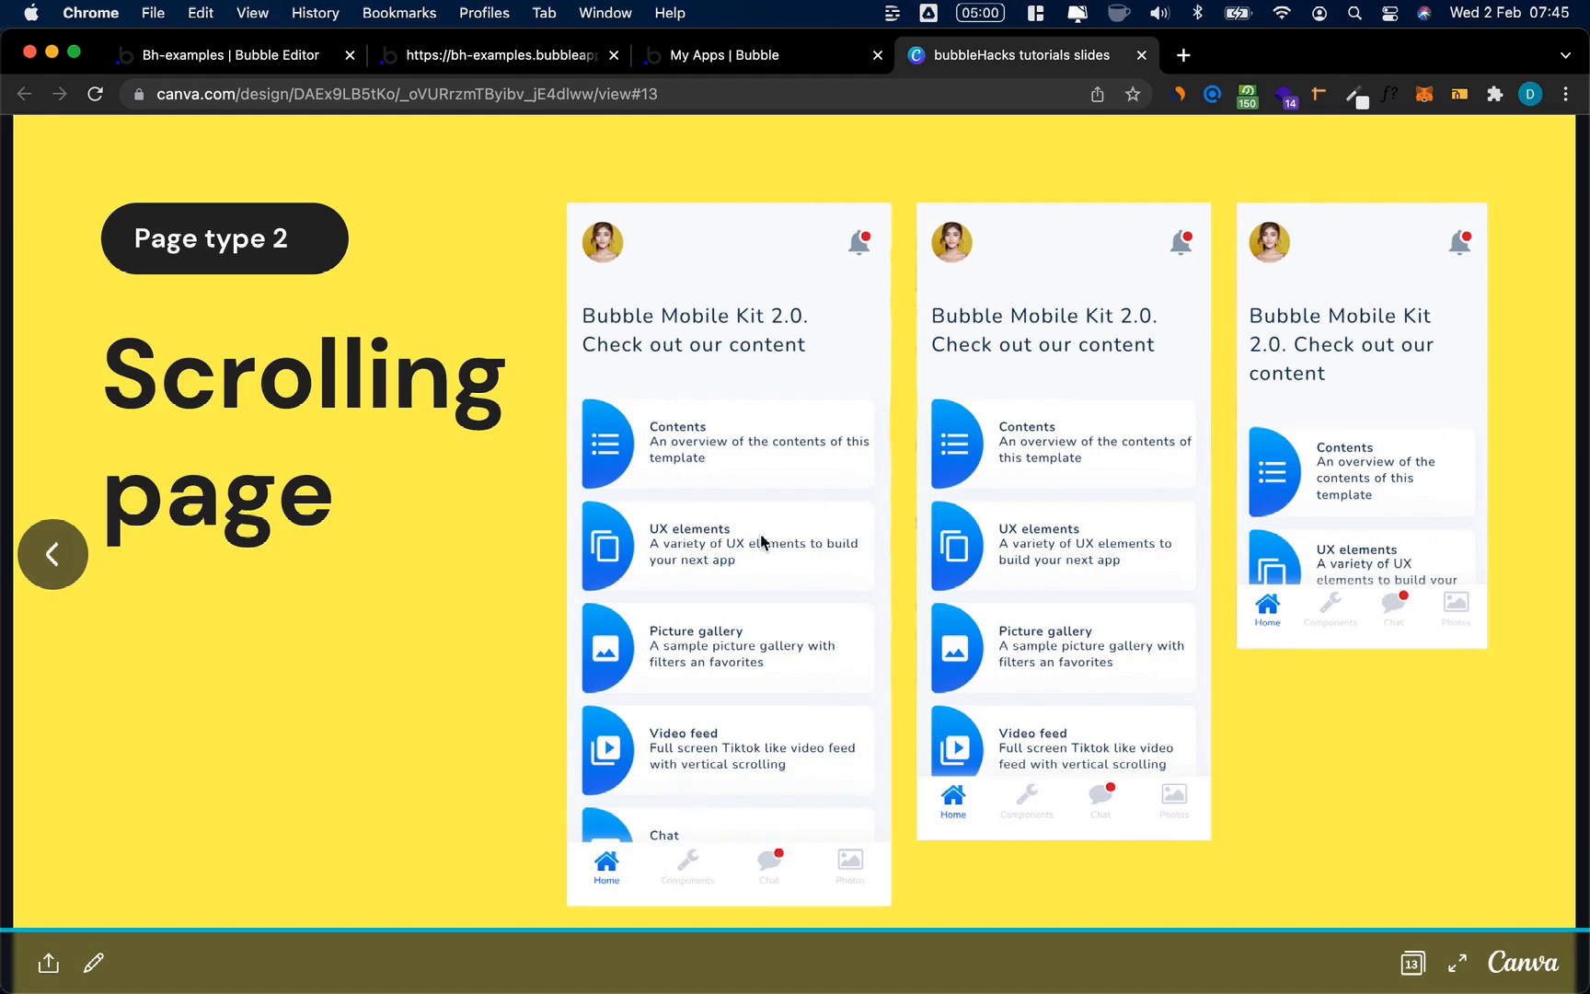
left_click(205, 61)
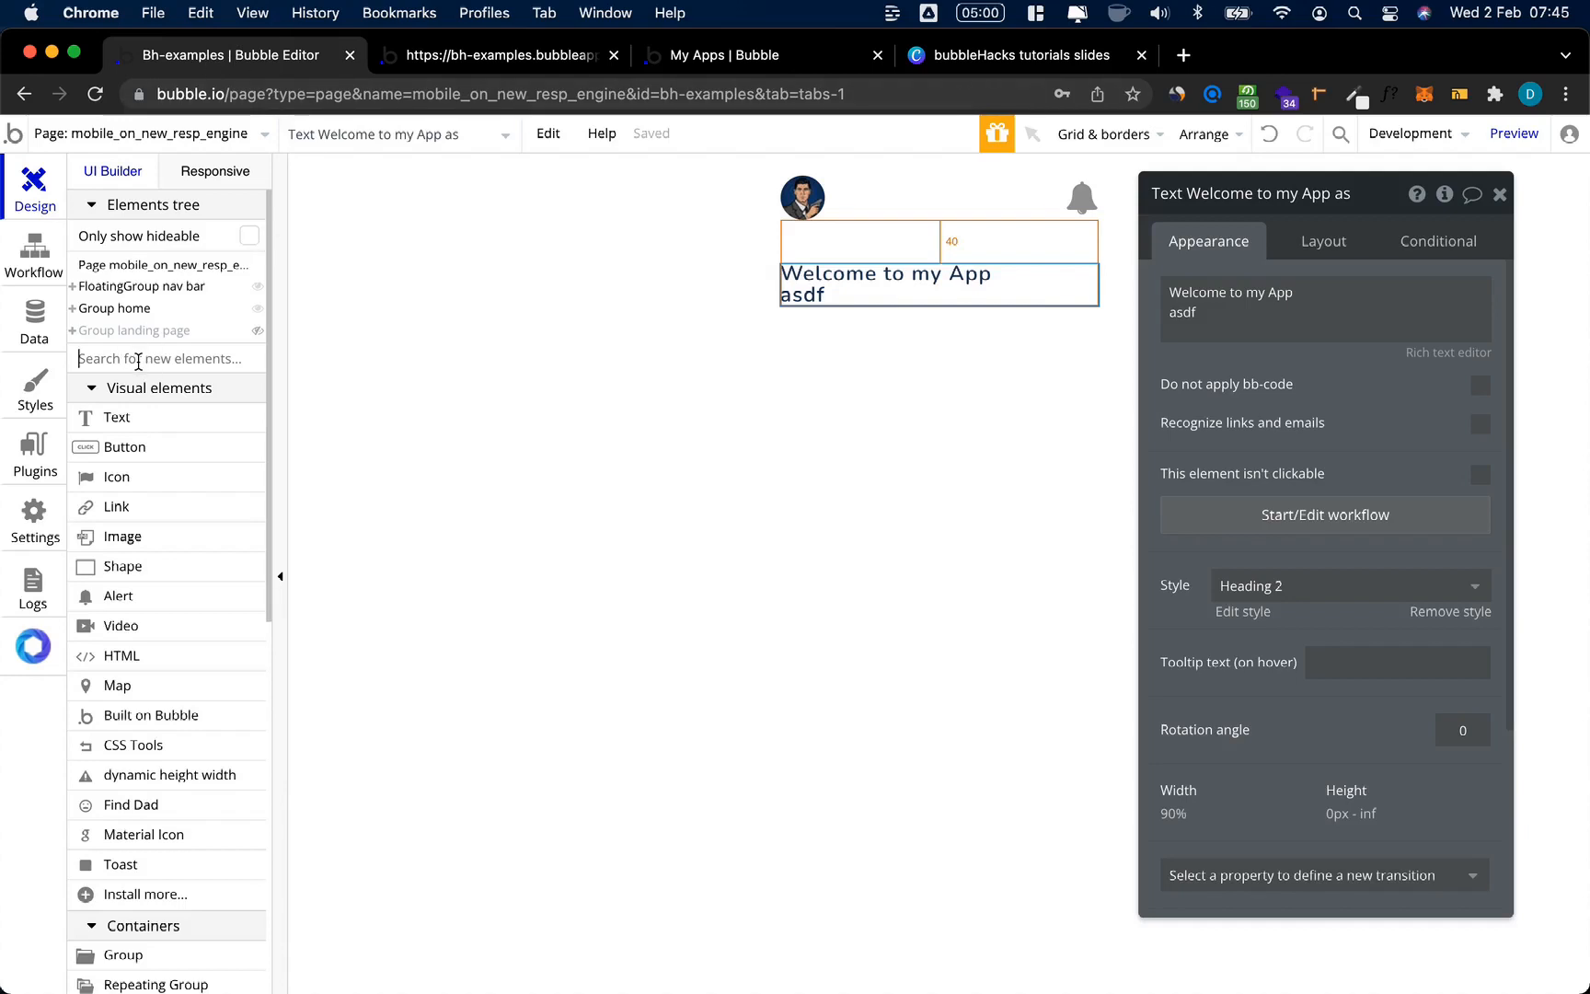
type("re")
left_click(155, 417)
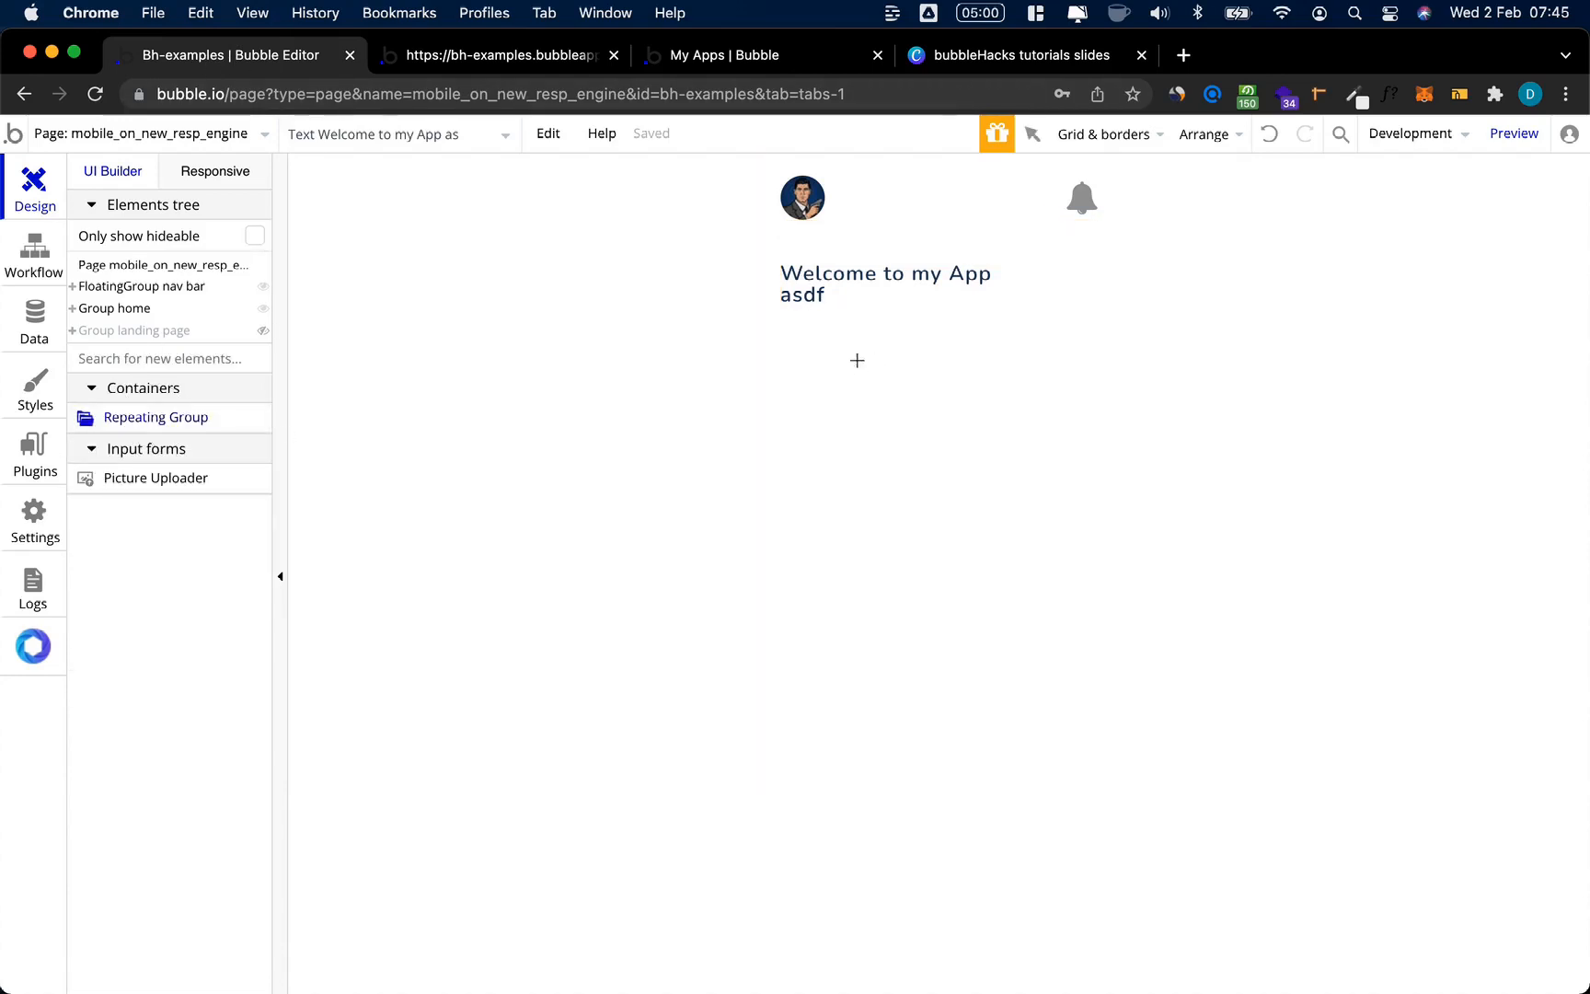
left_click(799, 381)
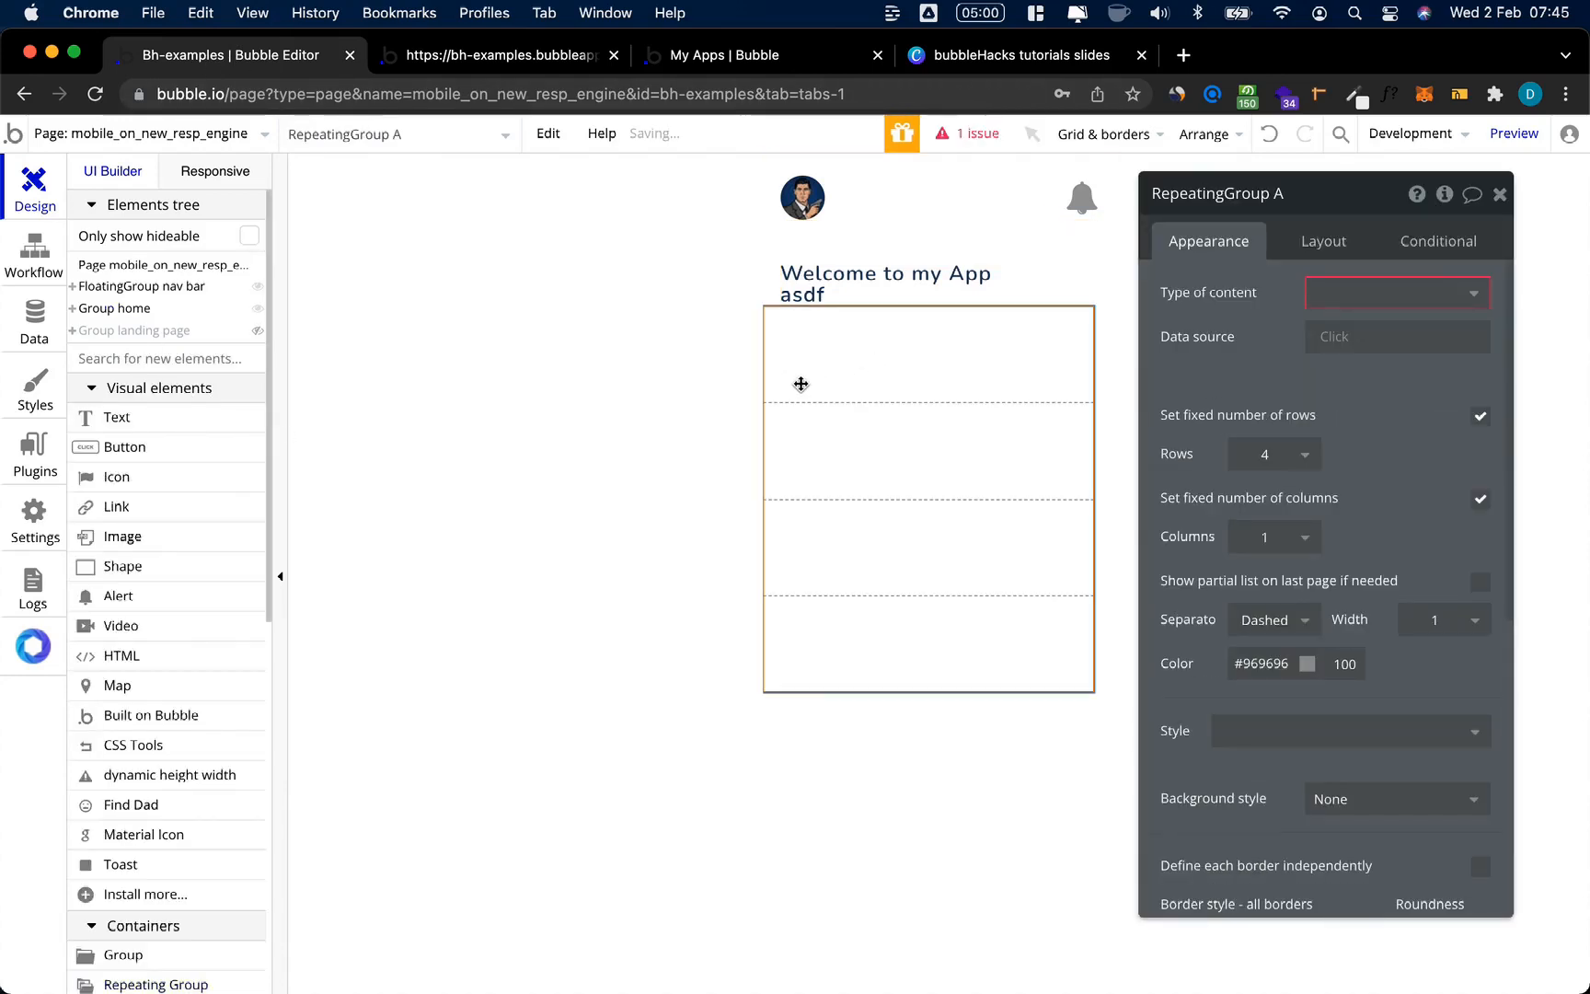
Step: Check the app's custom data types and set the repeating group's type of content to entry
left_click(1308, 294)
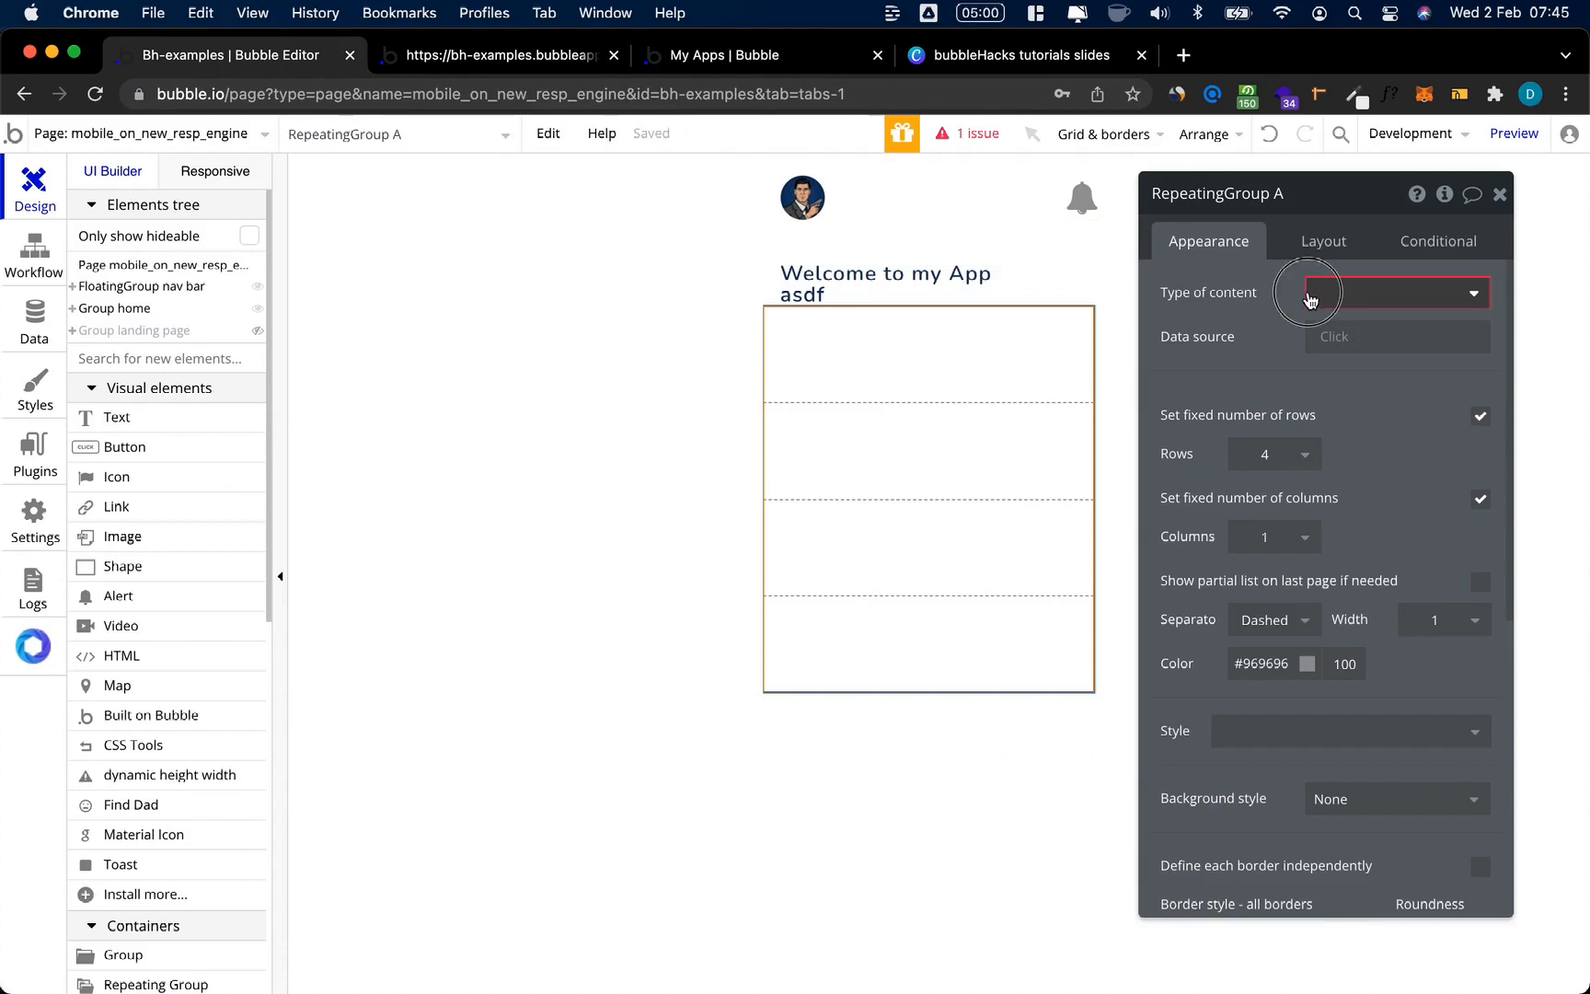
left_click(29, 313)
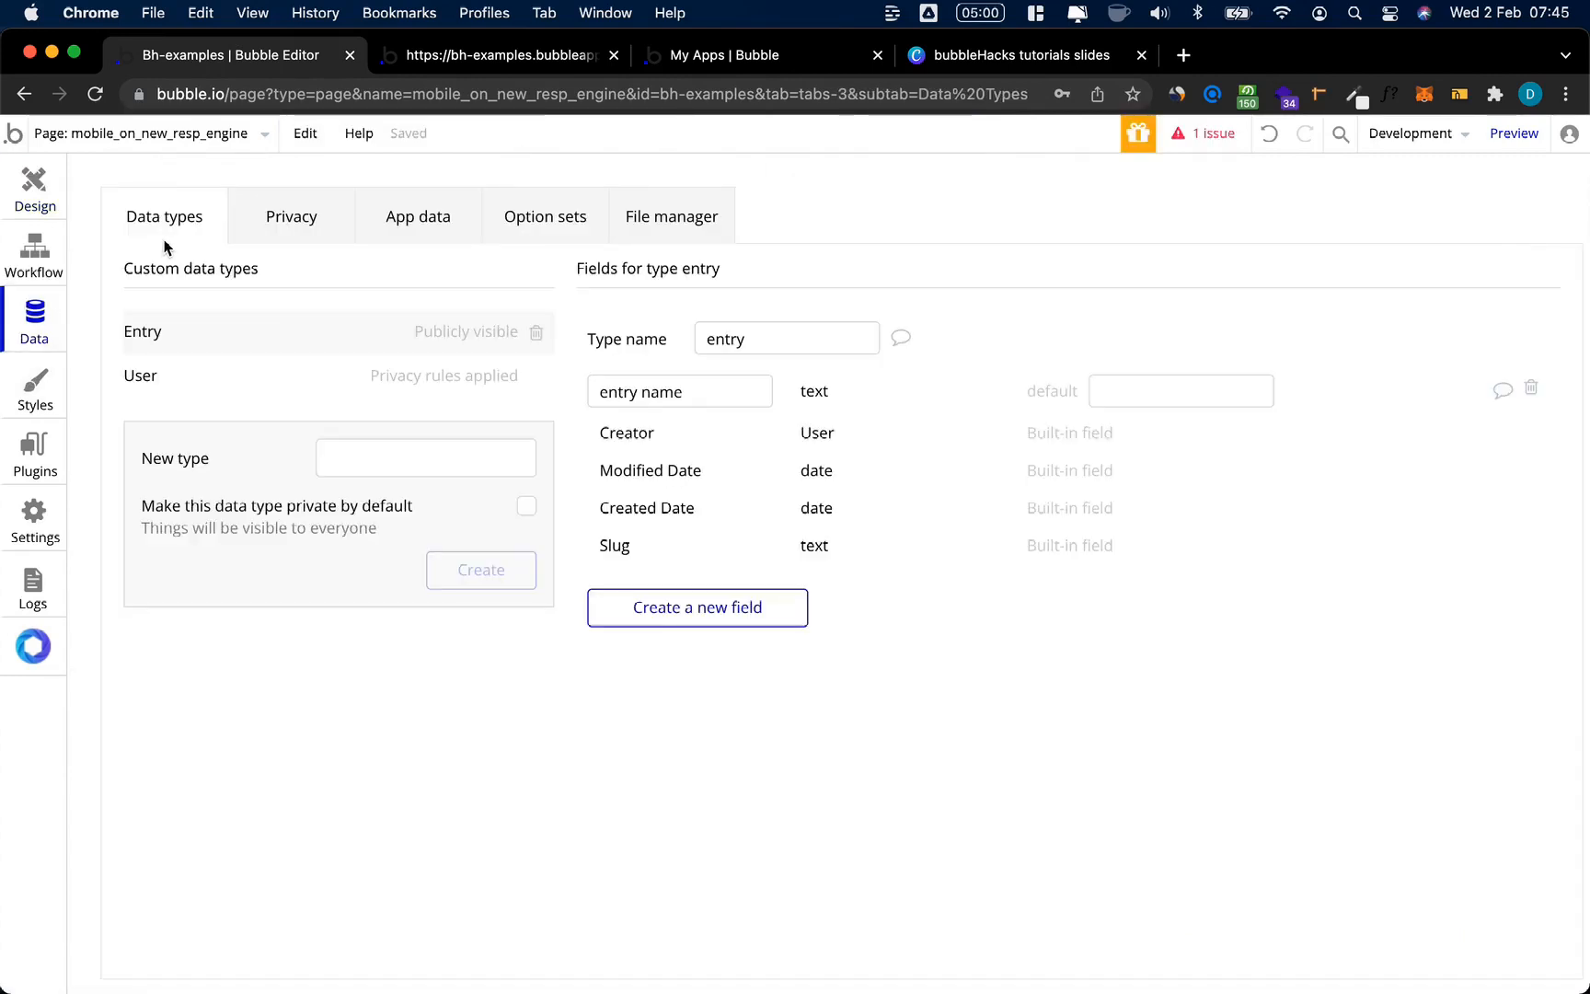
left_click(14, 188)
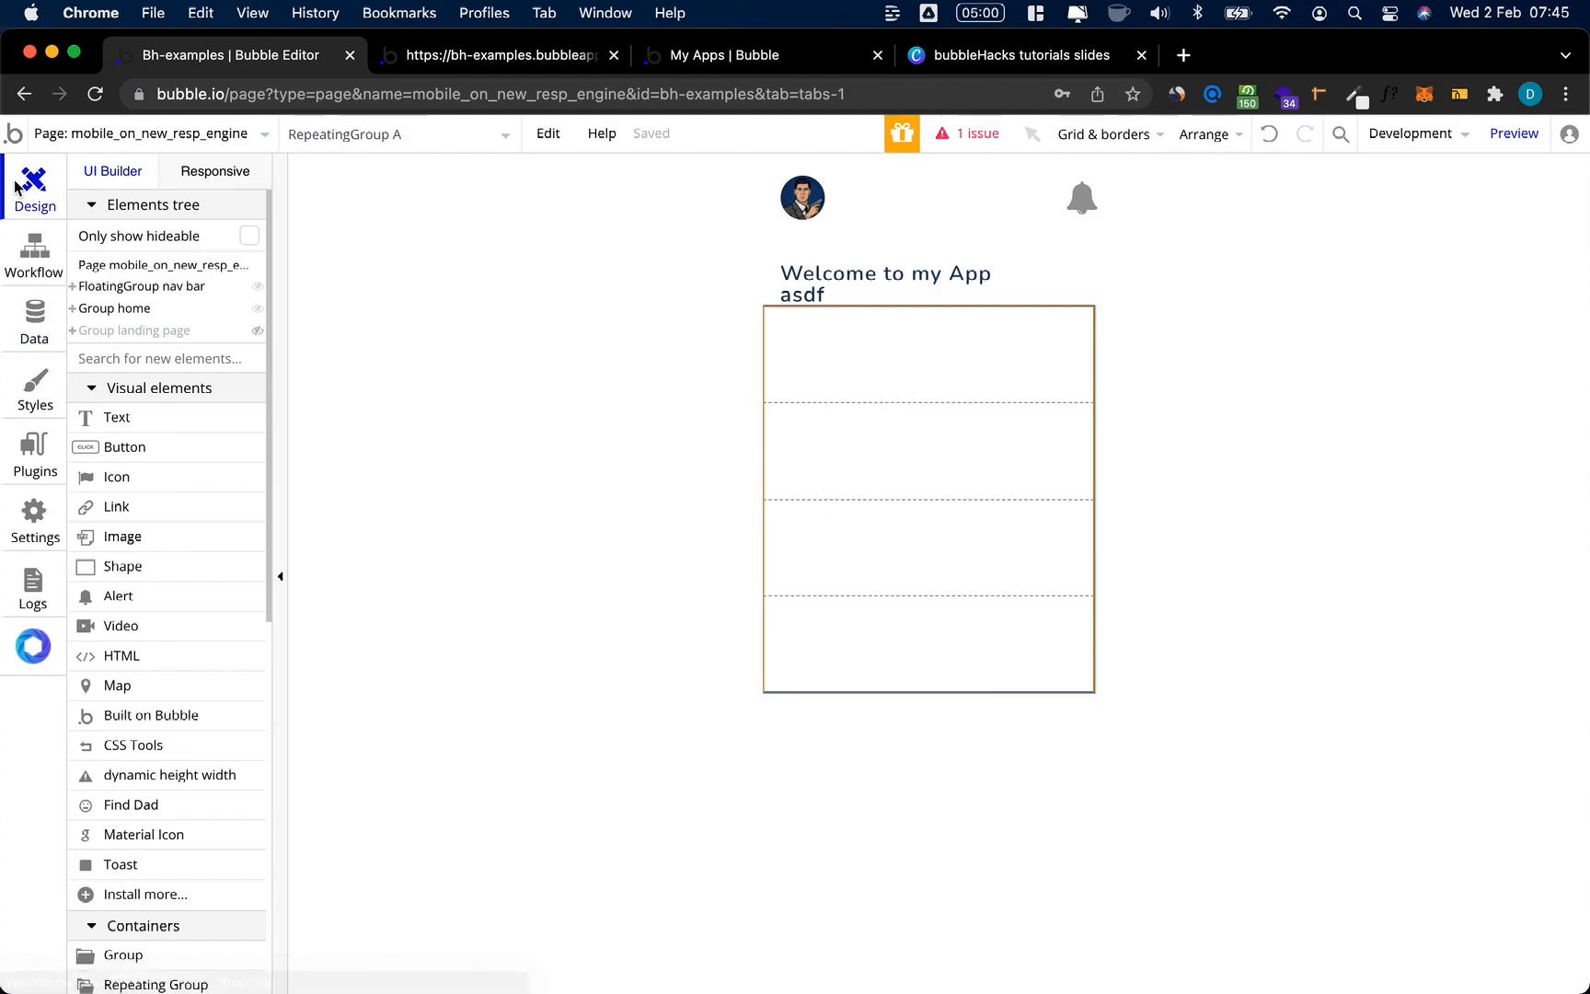
left_click(861, 402)
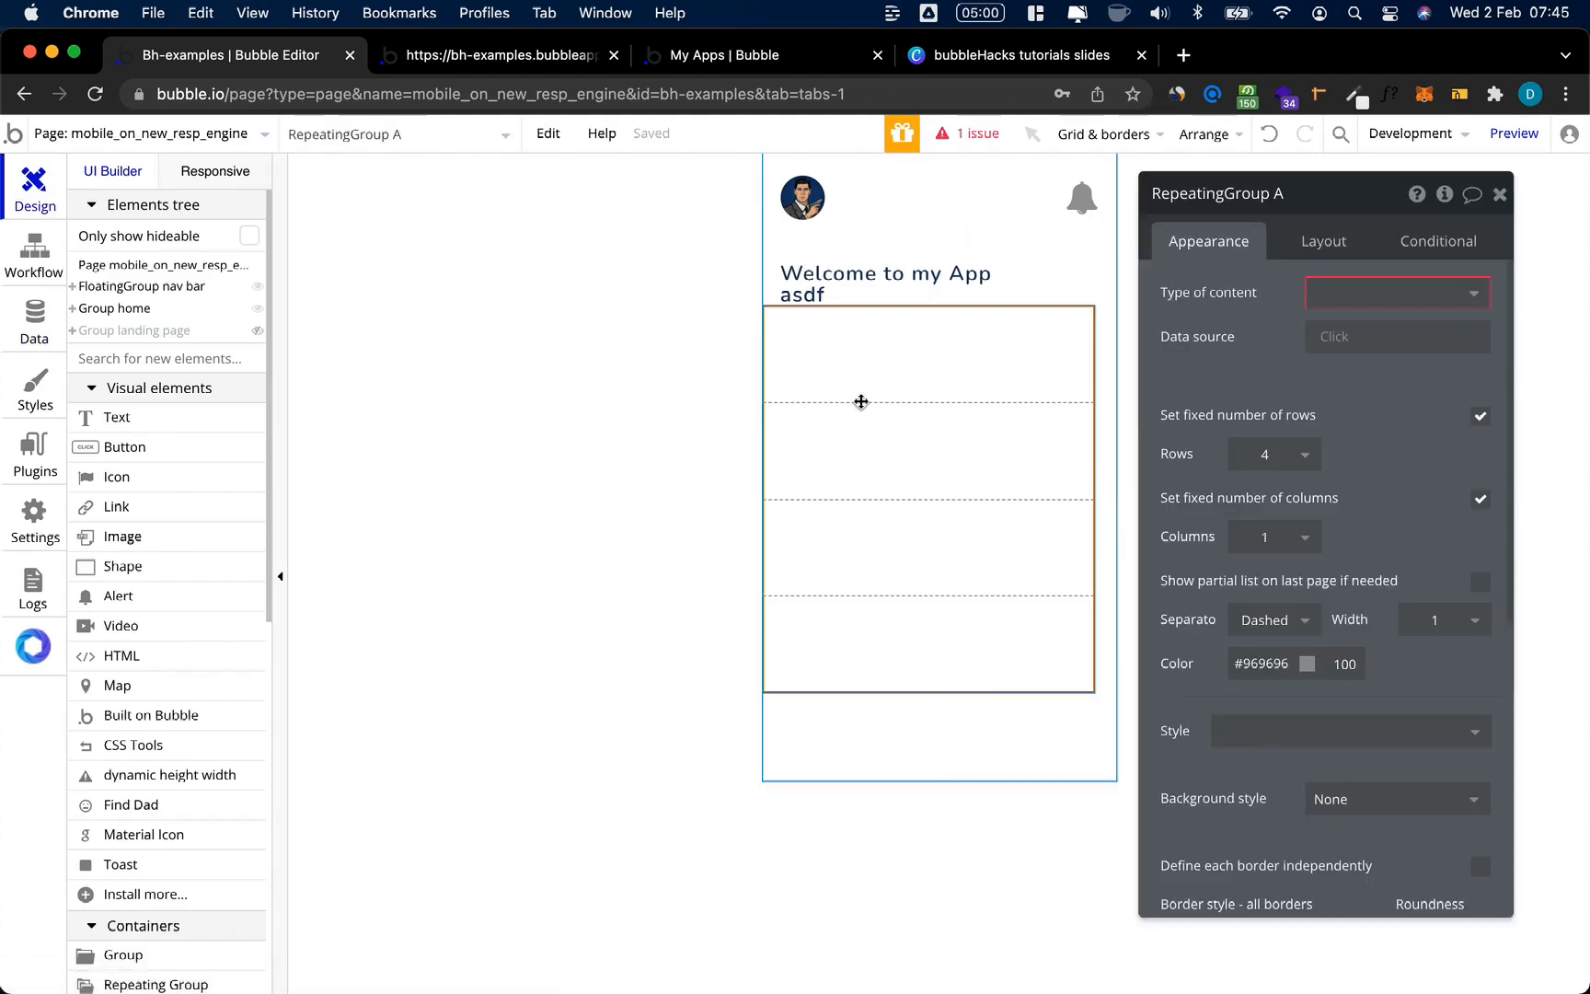
left_click(1327, 287)
left_click(1349, 361)
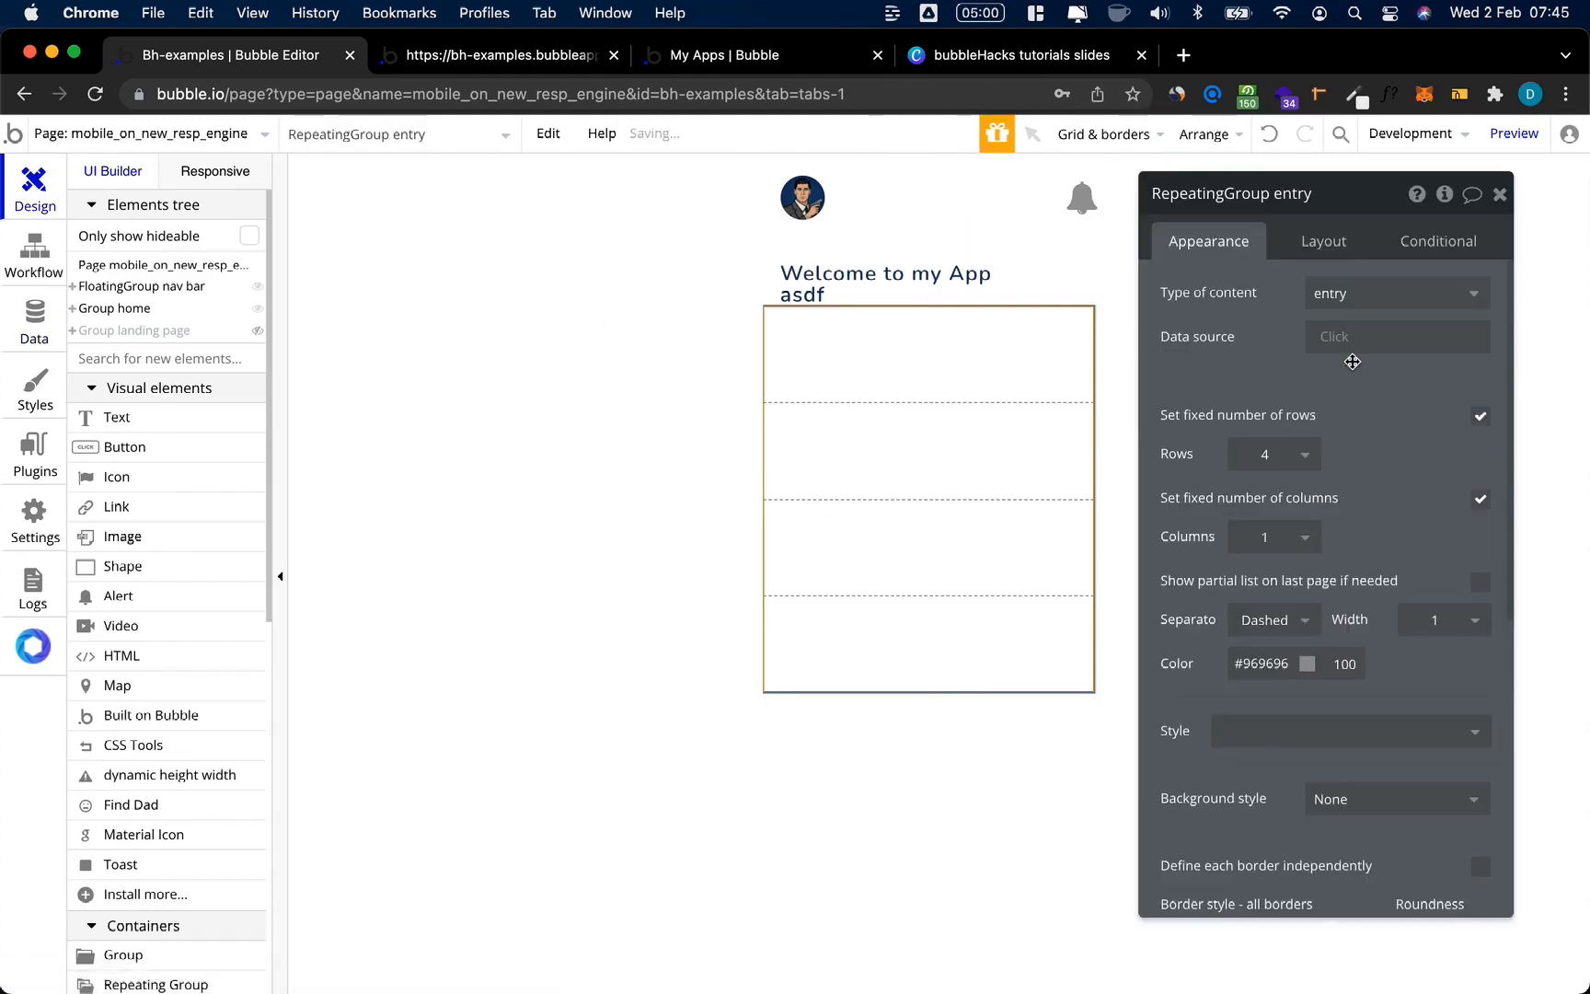
Step: Set the repeating group's data source to a search for entrys without constraints
left_click(1330, 338)
type("se")
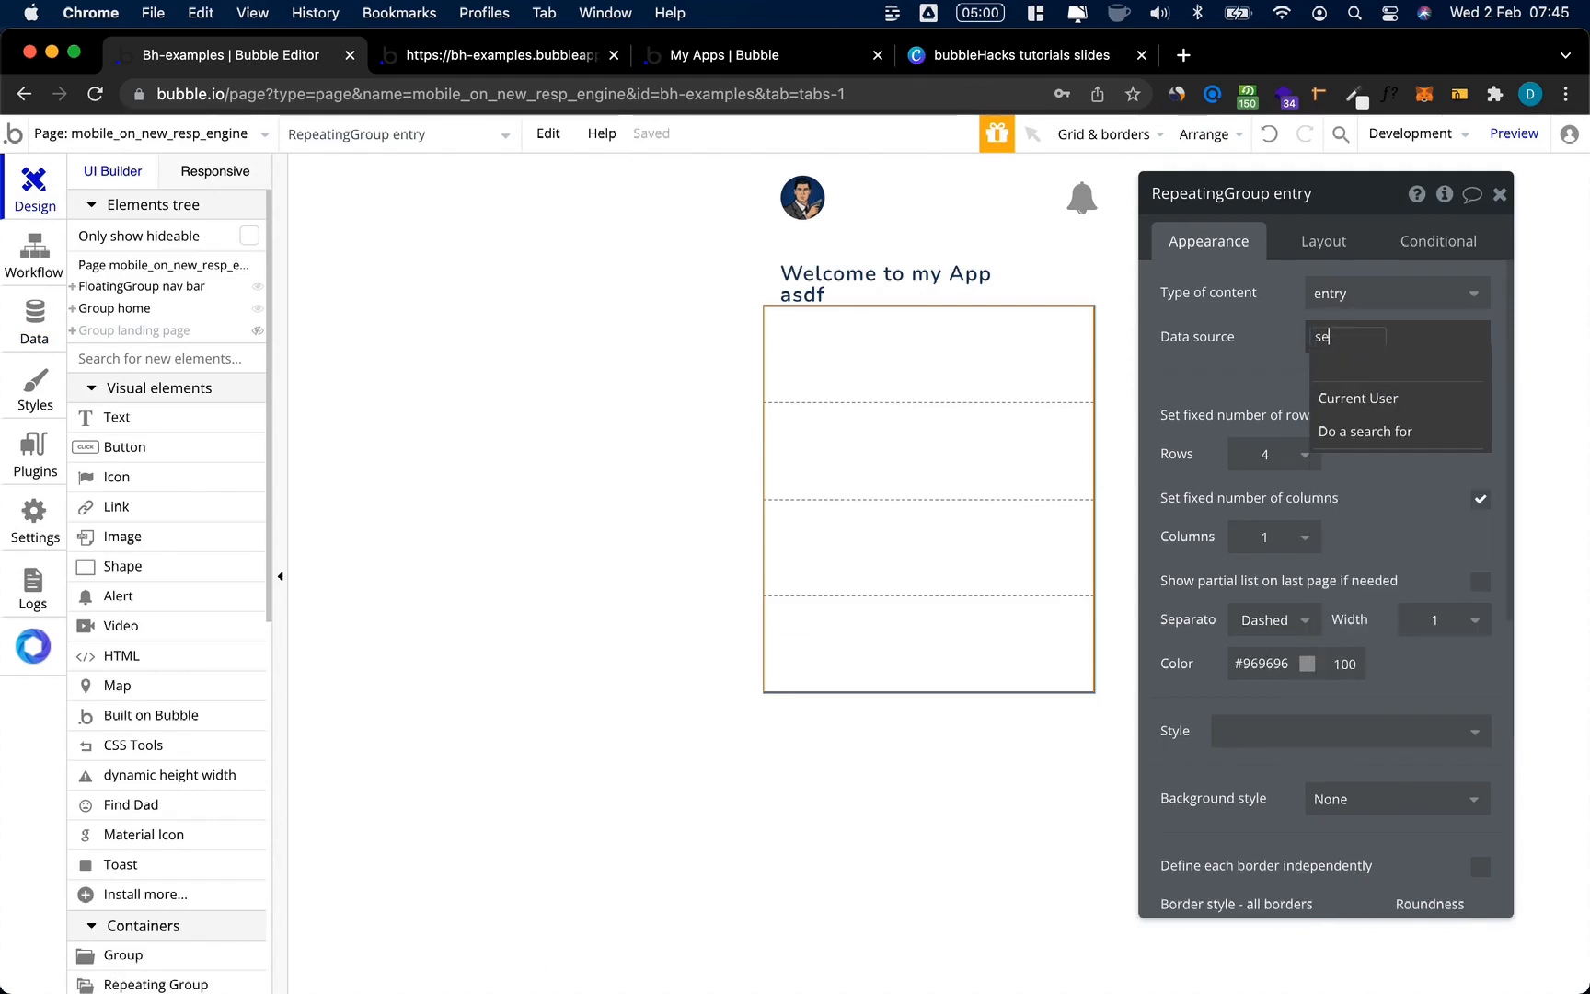
left_click(1360, 428)
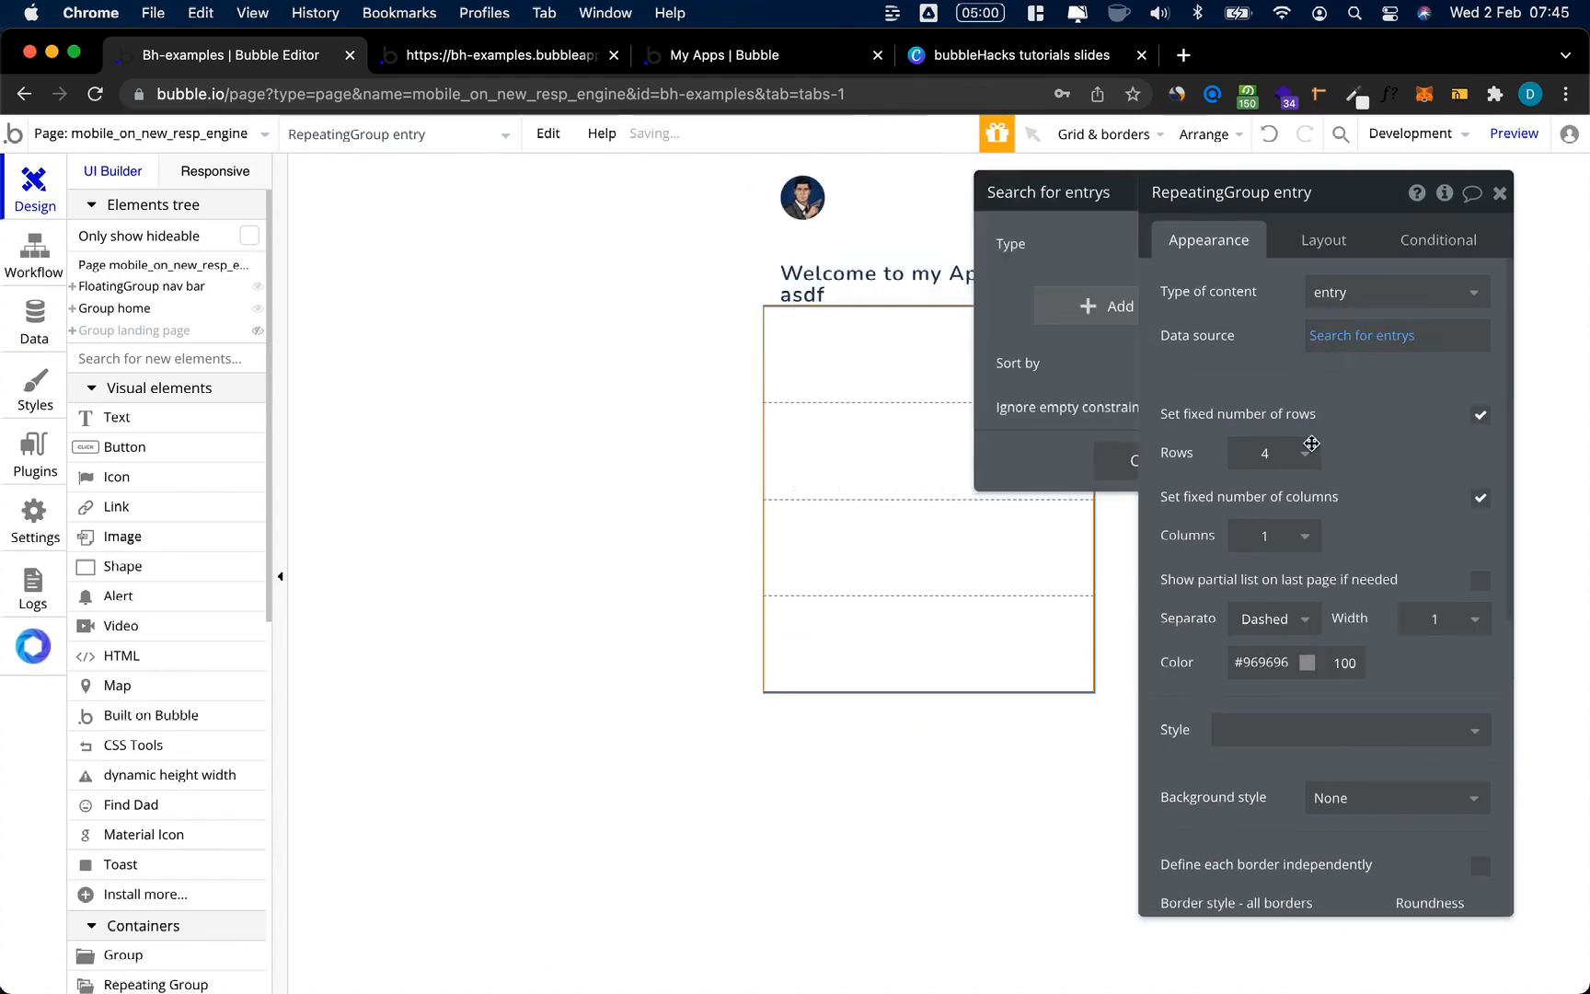
left_click(1207, 421)
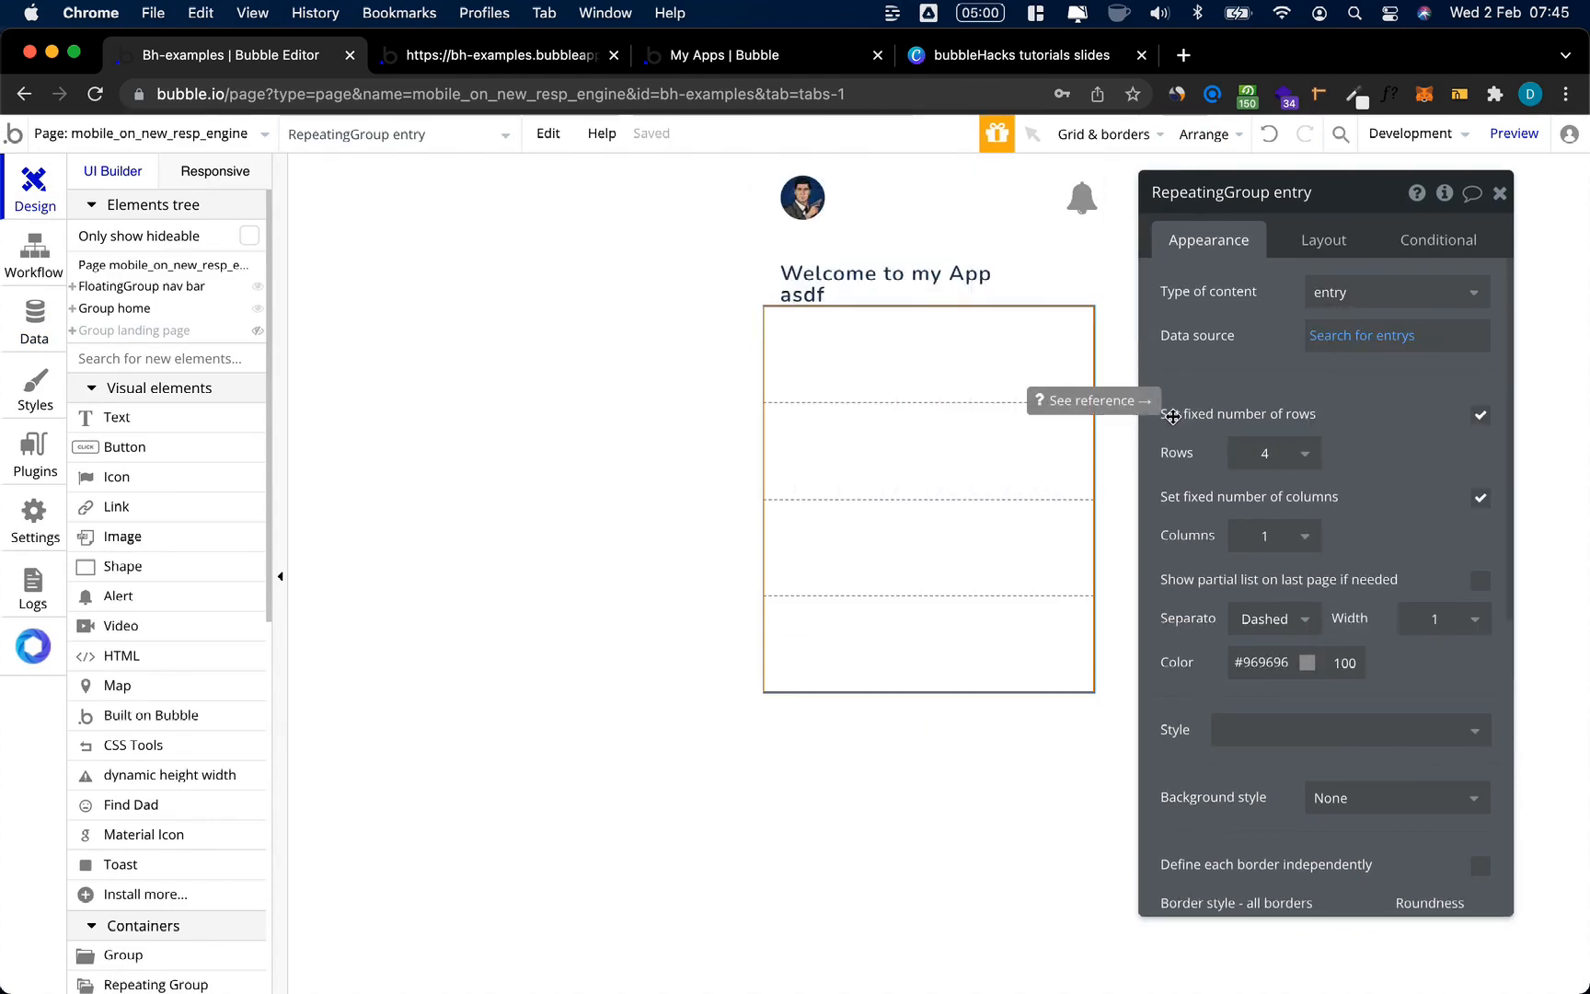
Step: Turn off the repeating group's fixed number of rows, set the minimum row height to 60 px, and set the separator to None
left_click(1480, 416)
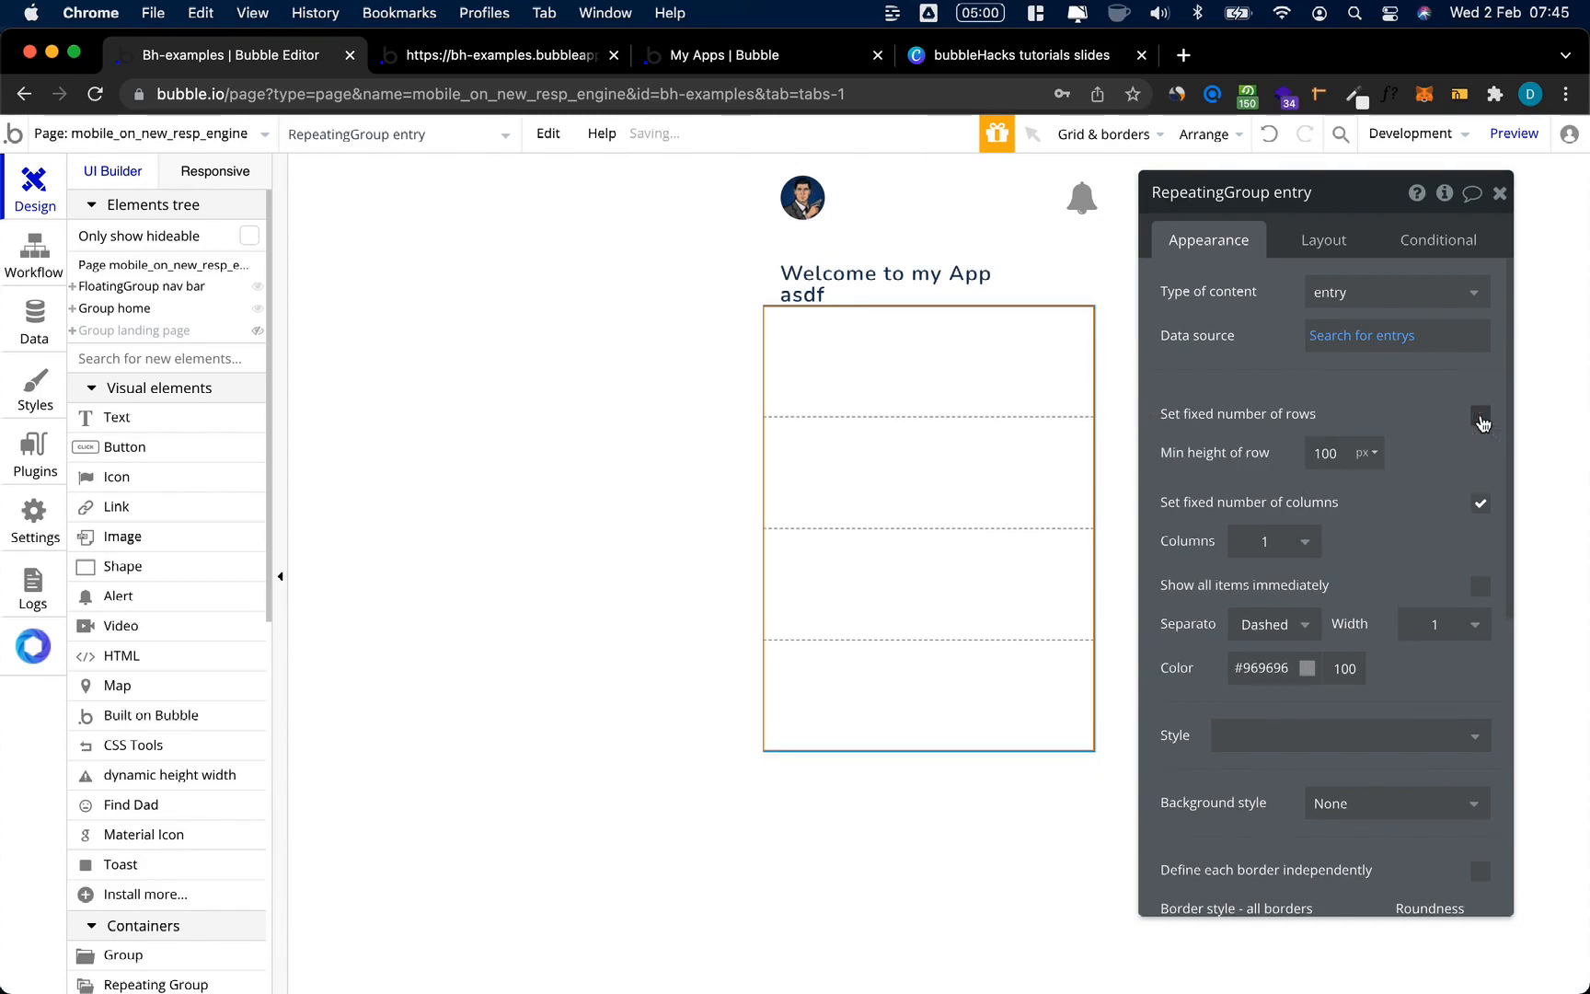
double_click(1327, 459)
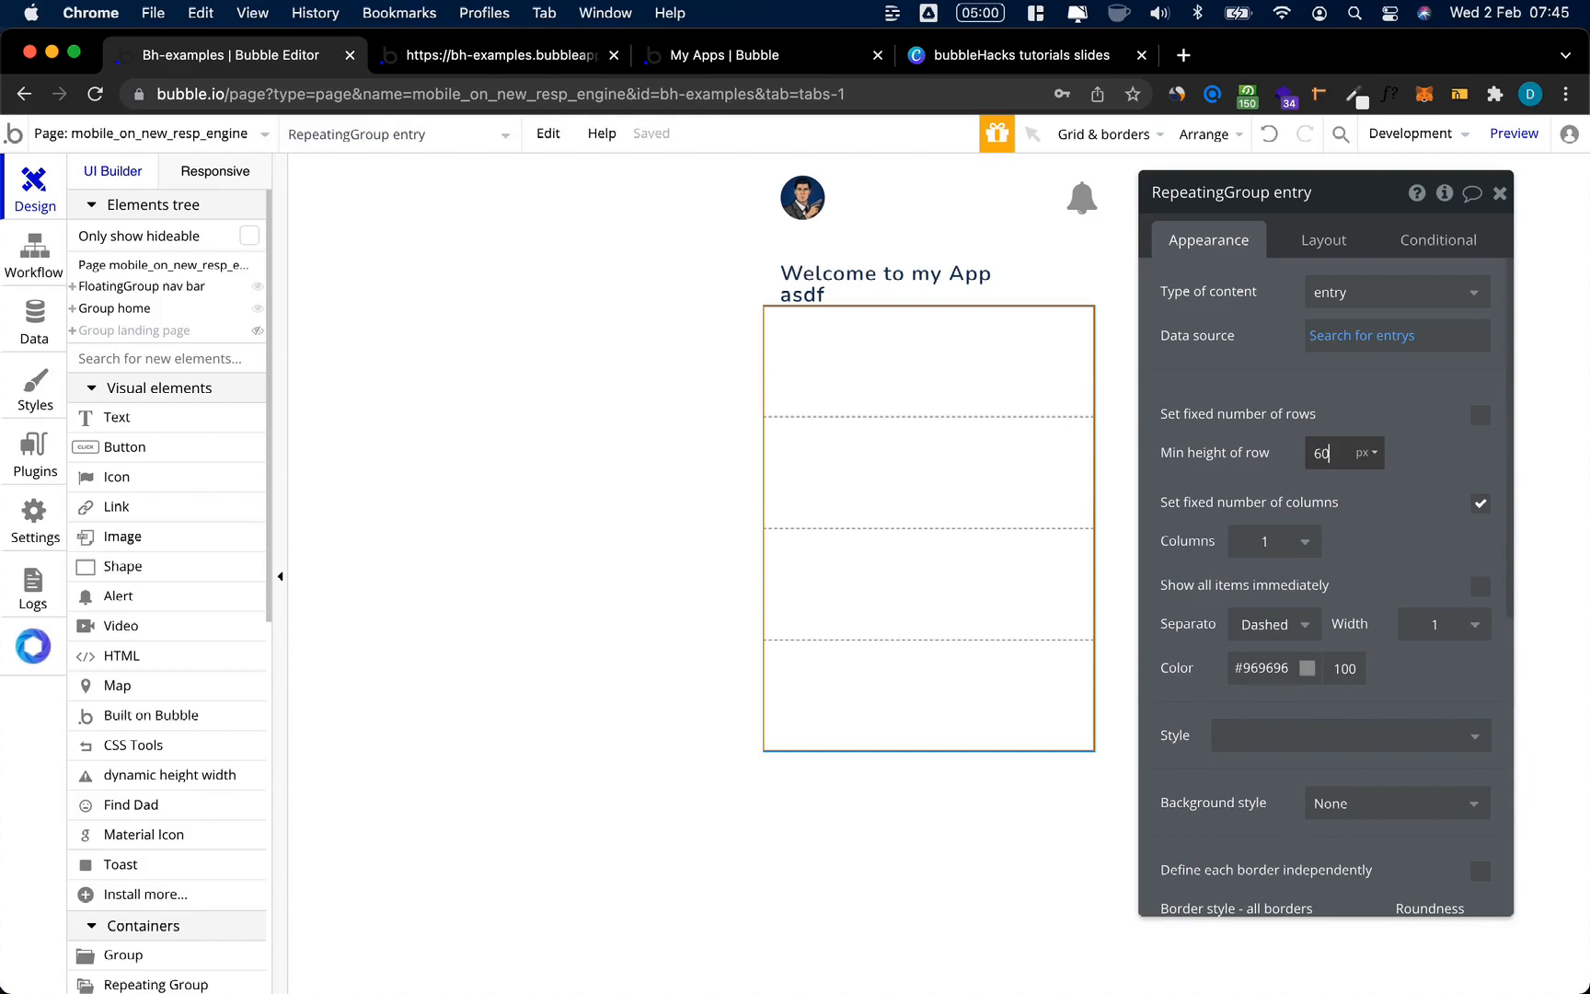
left_click(1387, 508)
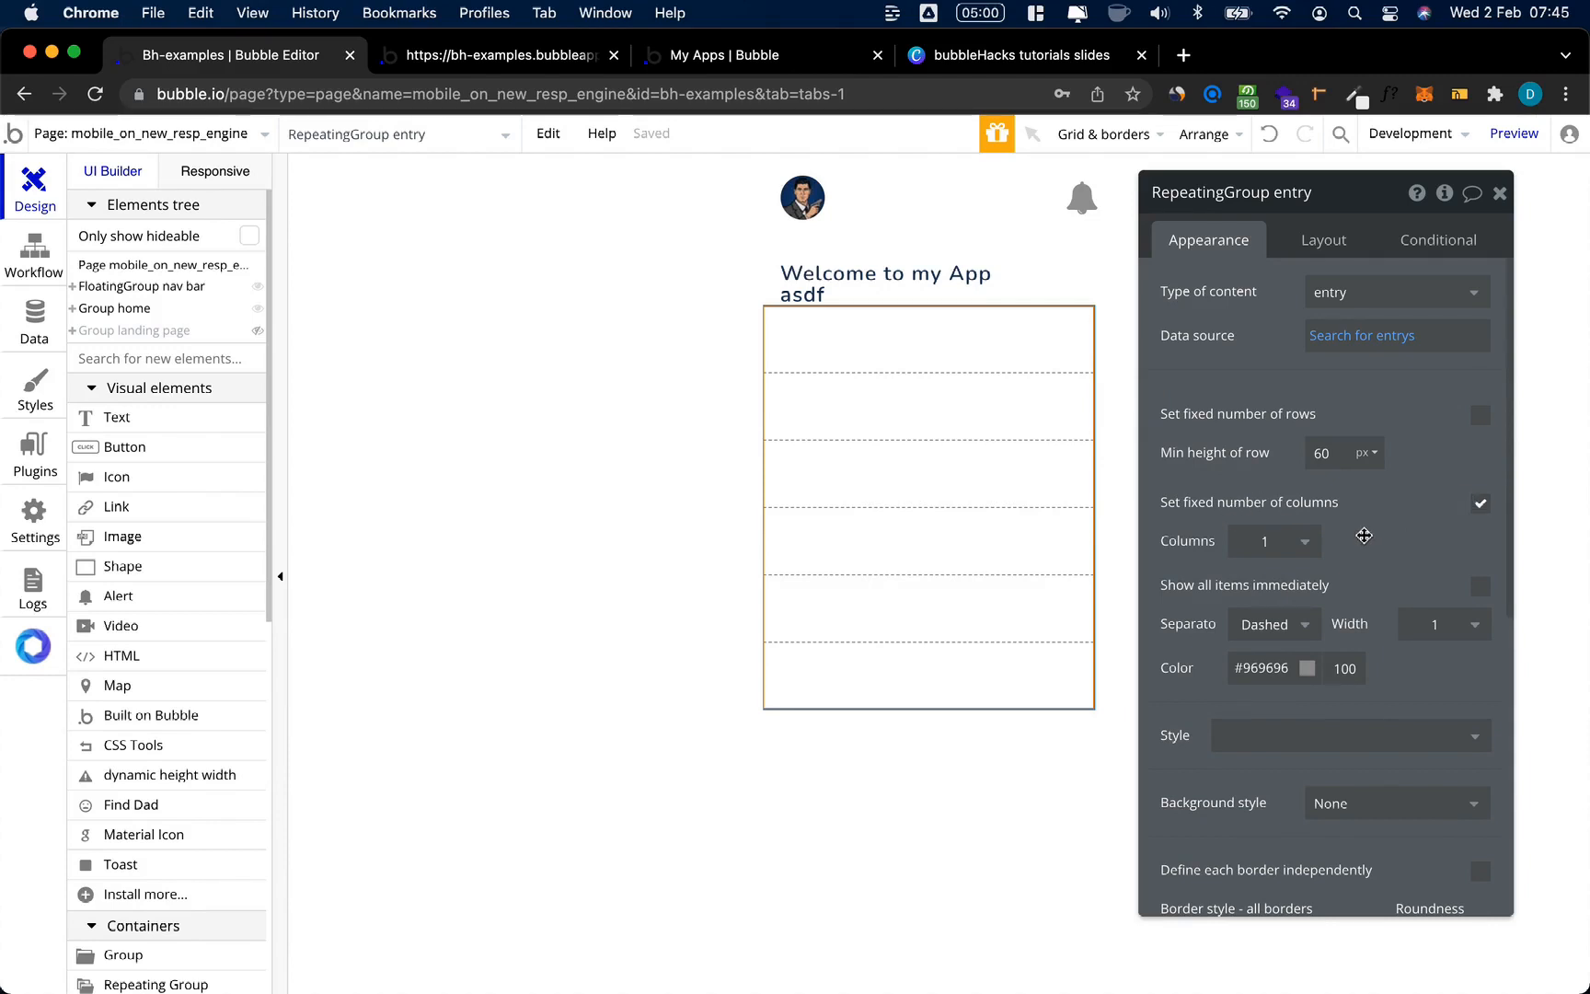
left_click(1292, 623)
left_click(1253, 657)
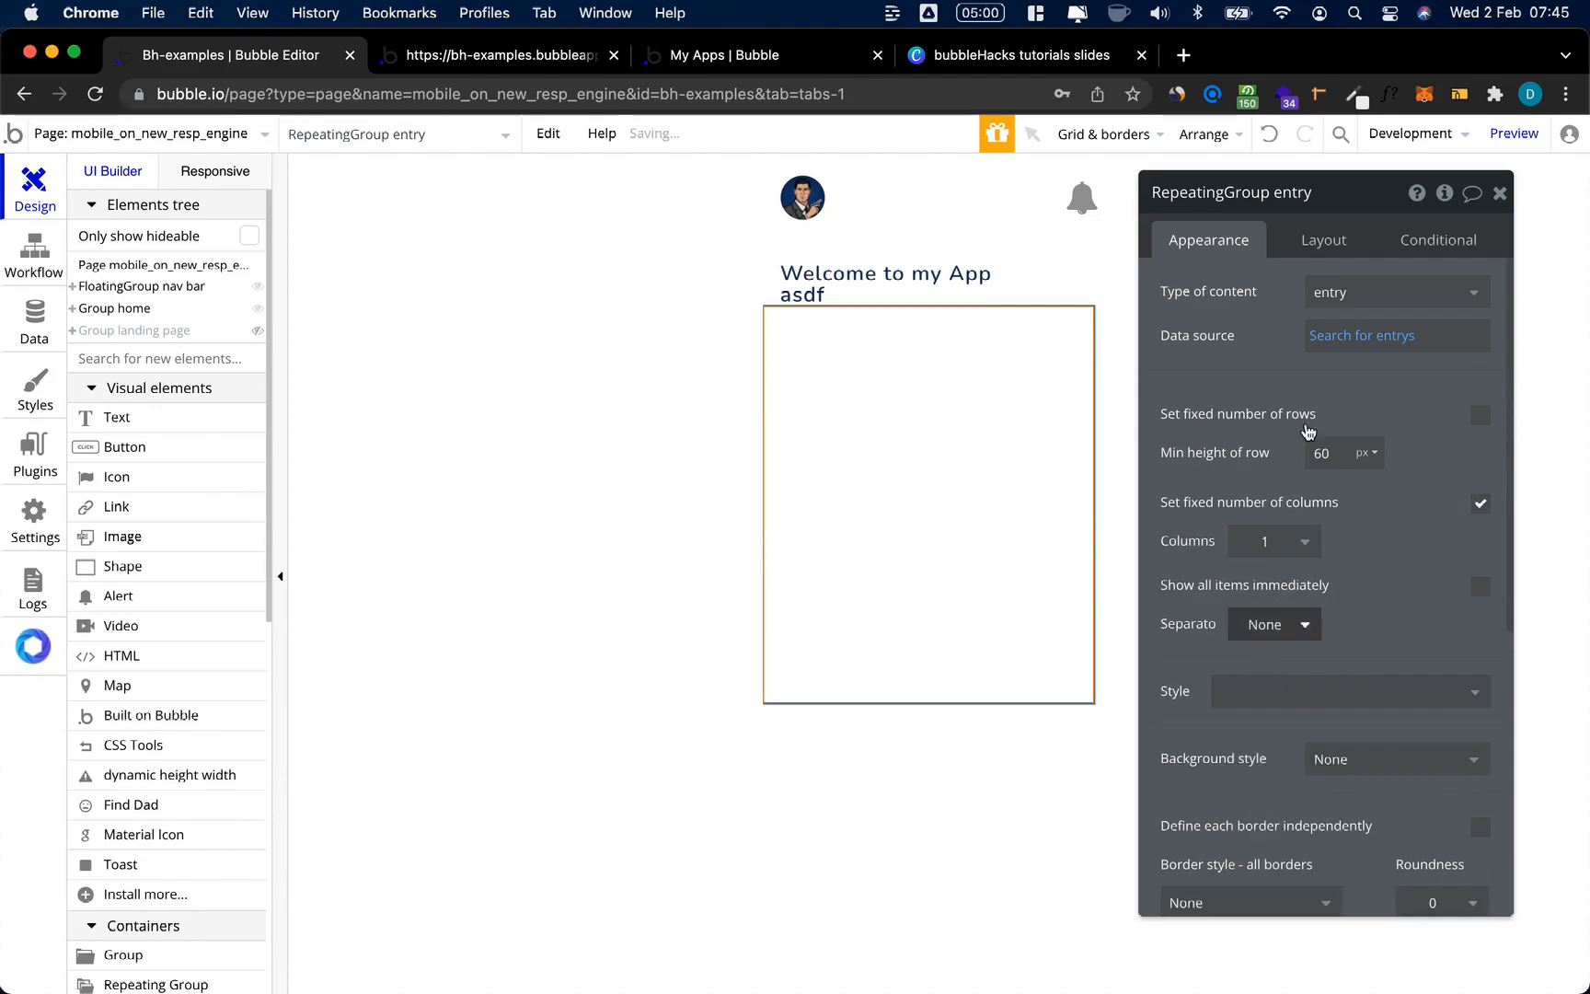
Step: Set the repeating group's fixed width to 100%
left_click(1310, 243)
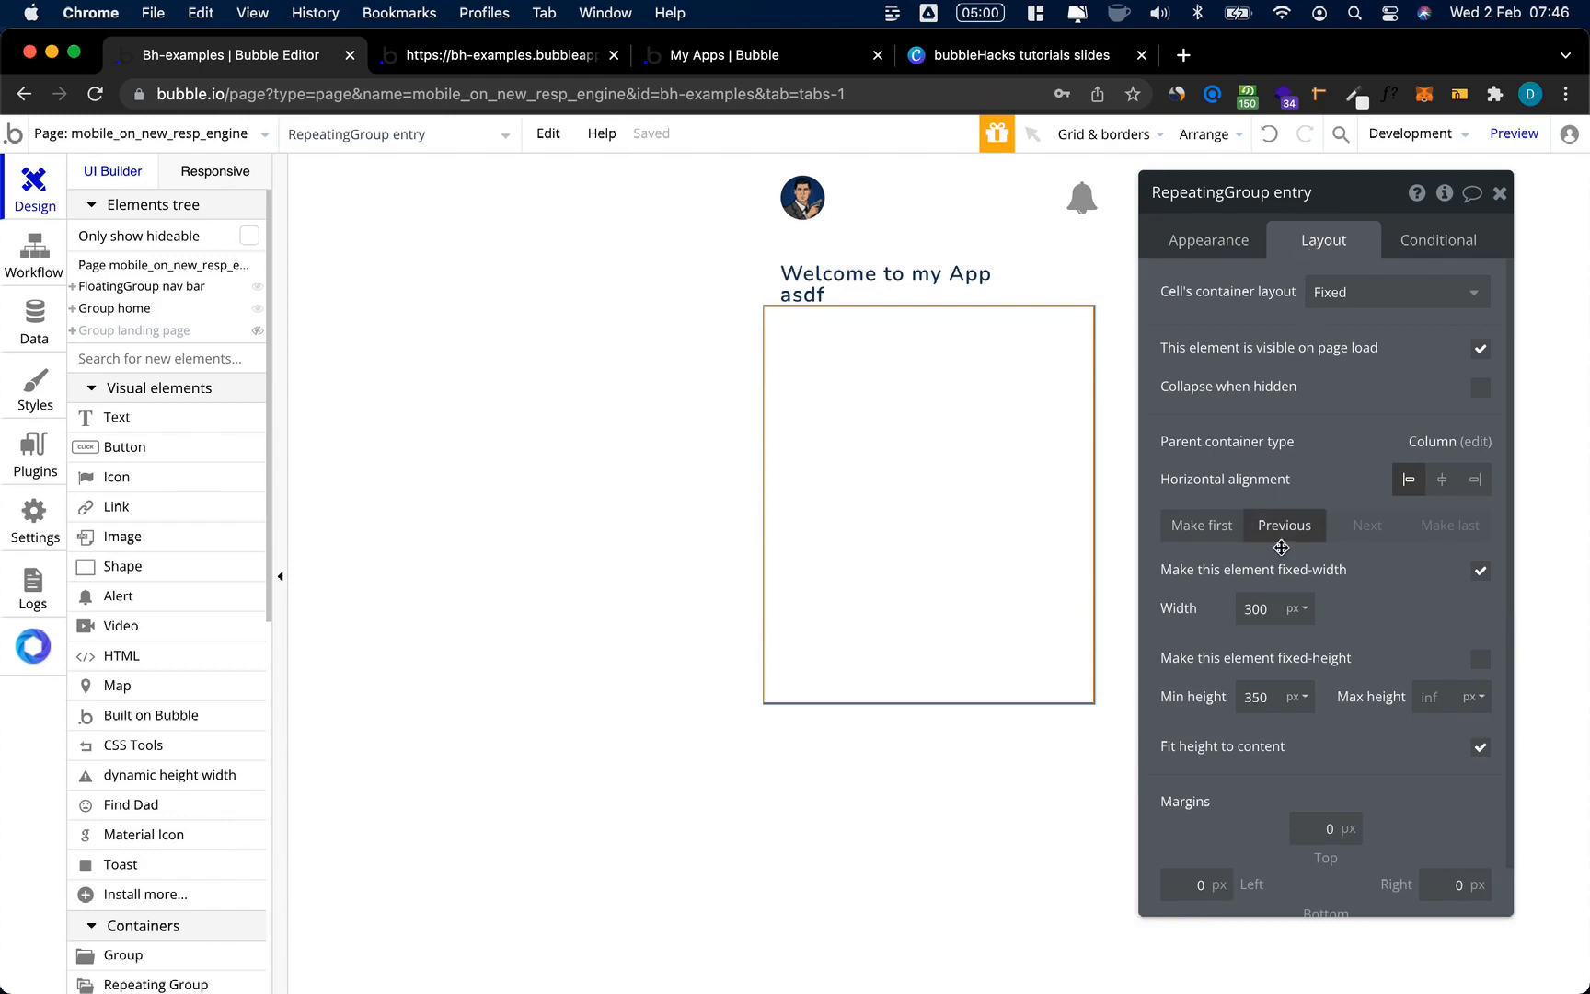
left_click(1305, 610)
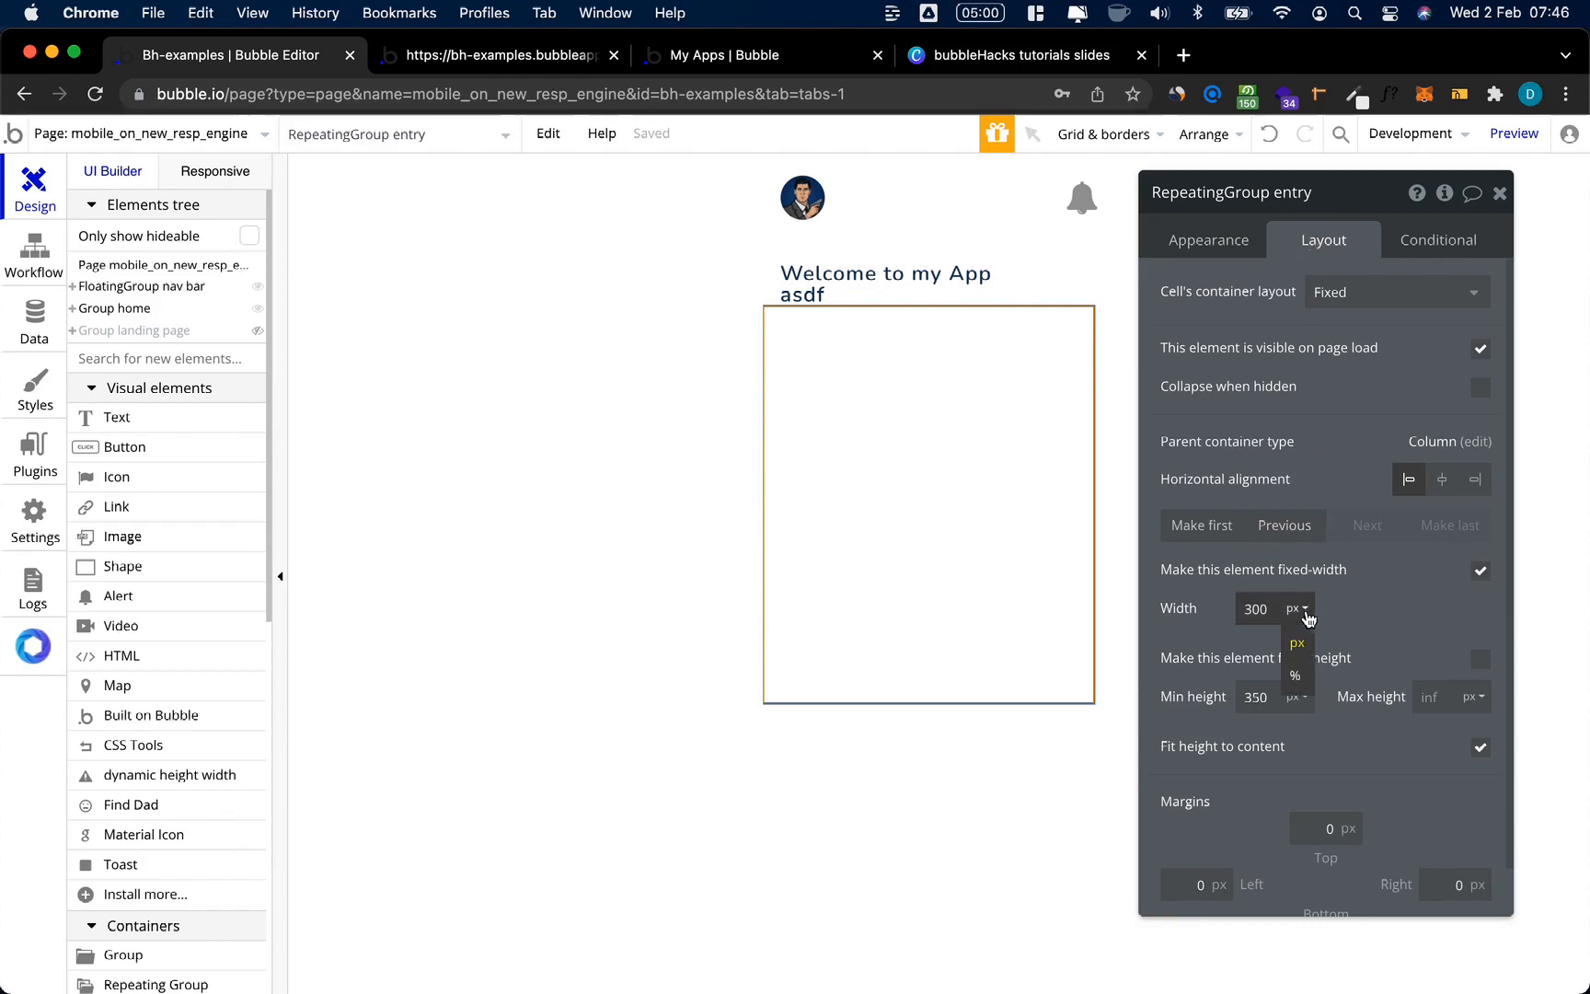
left_click(1295, 674)
type("10")
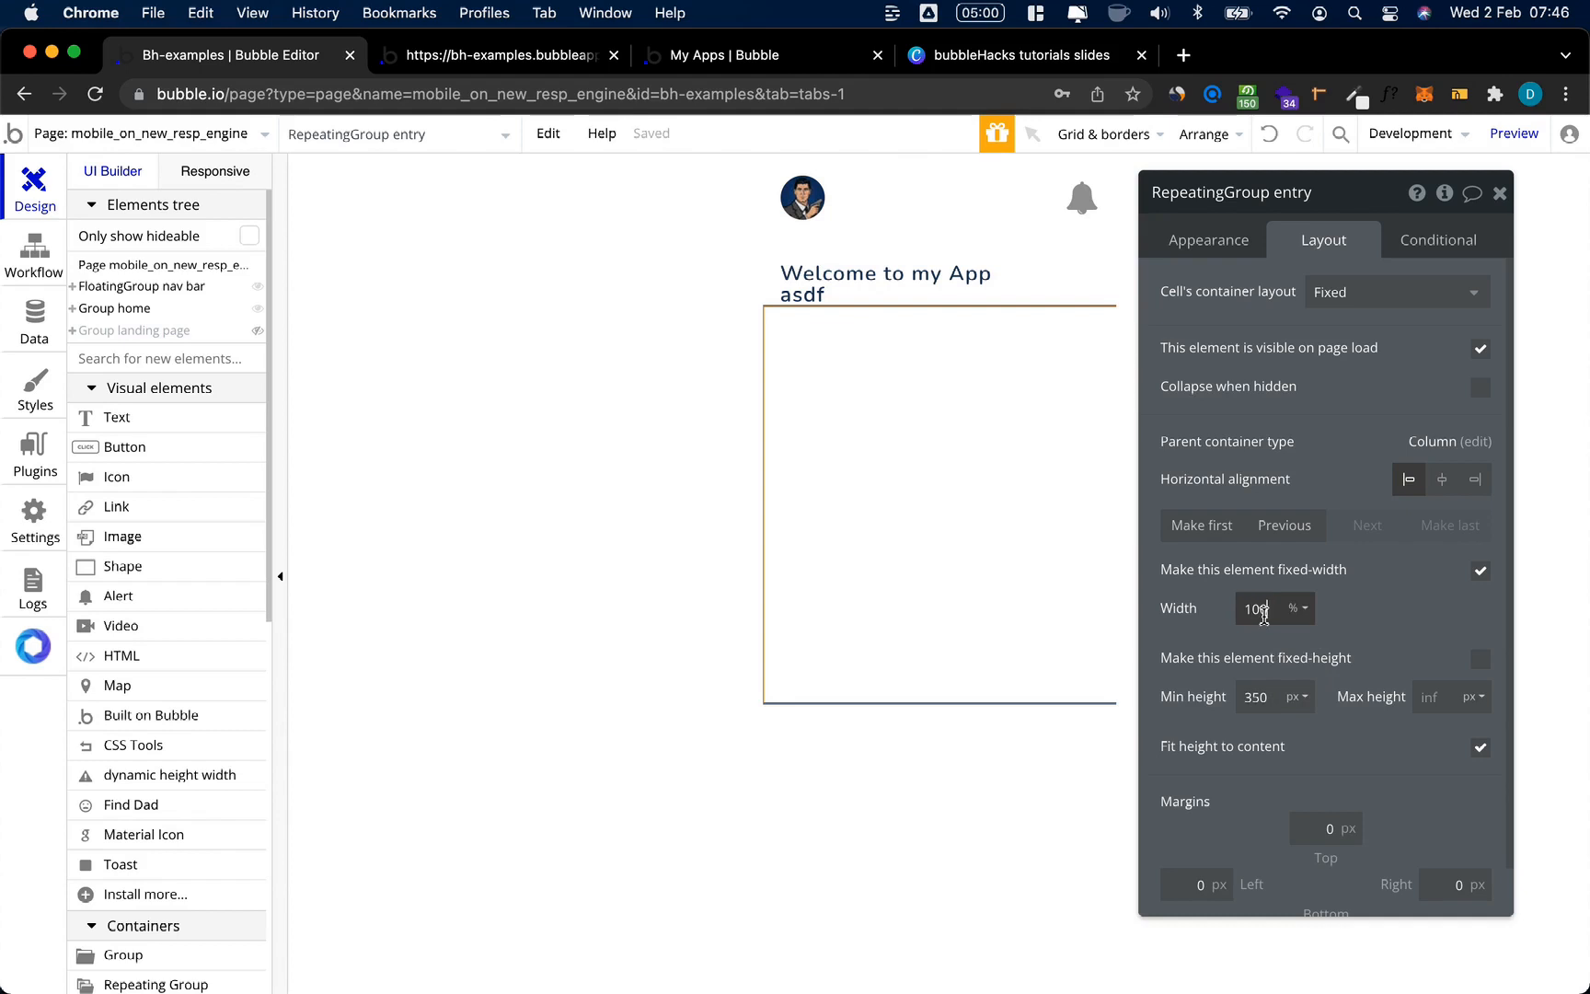
type("0")
Step: Set the repeating group's minimum height to 0 px and its top margin to 40 px
double_click(1260, 698)
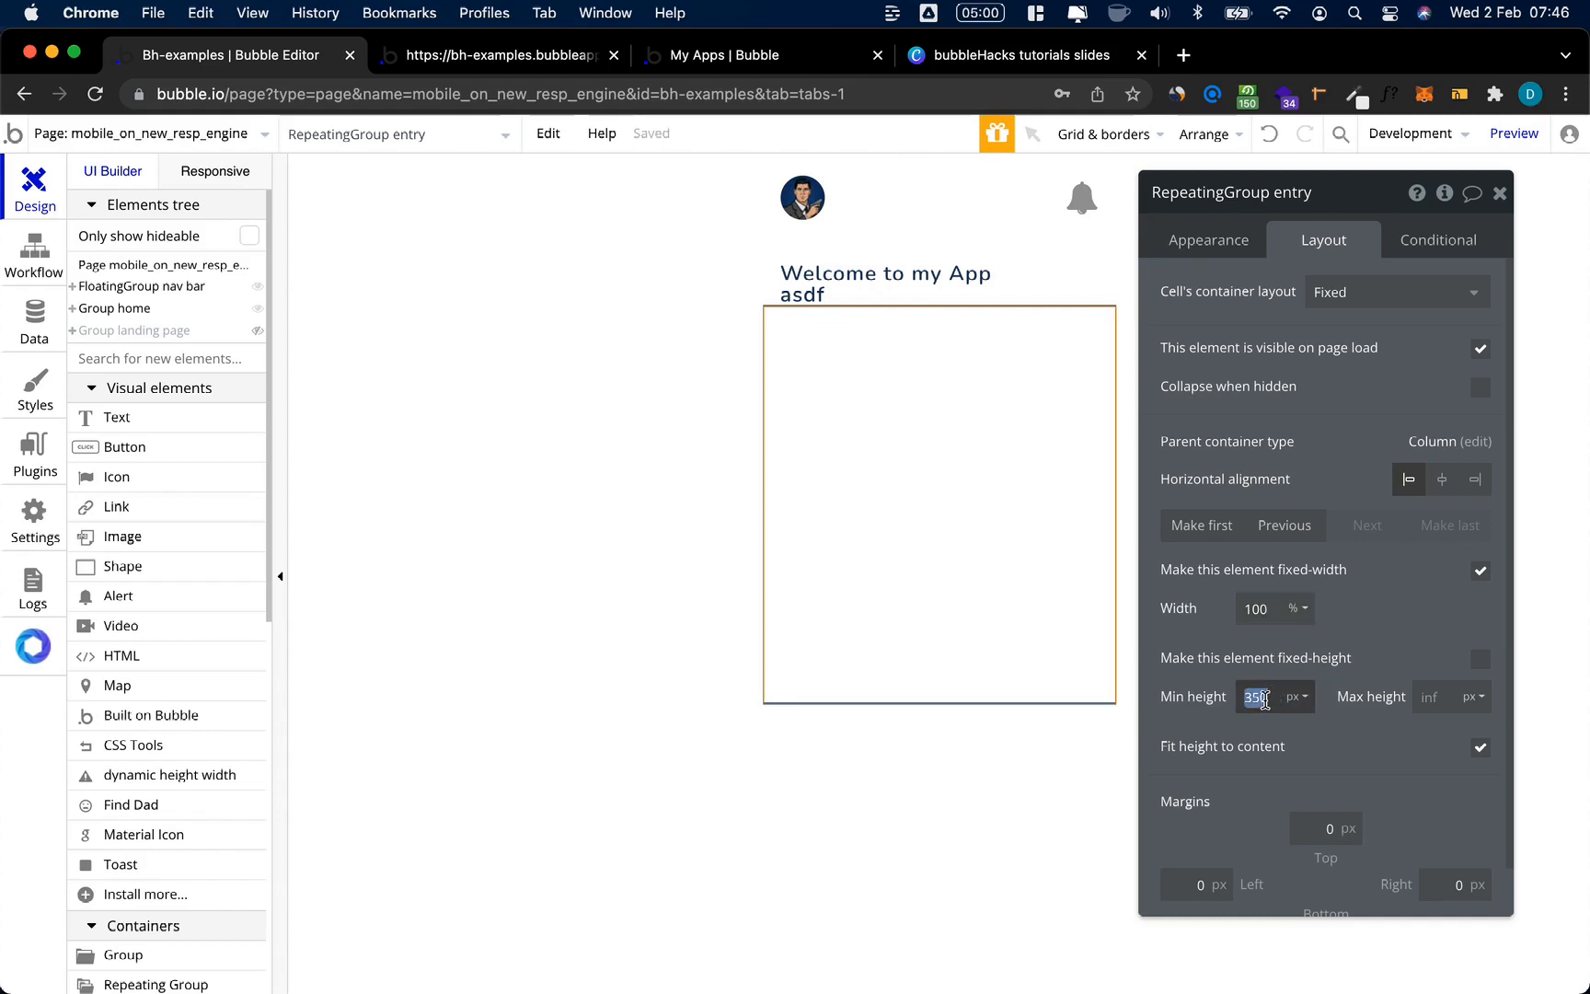
type("0")
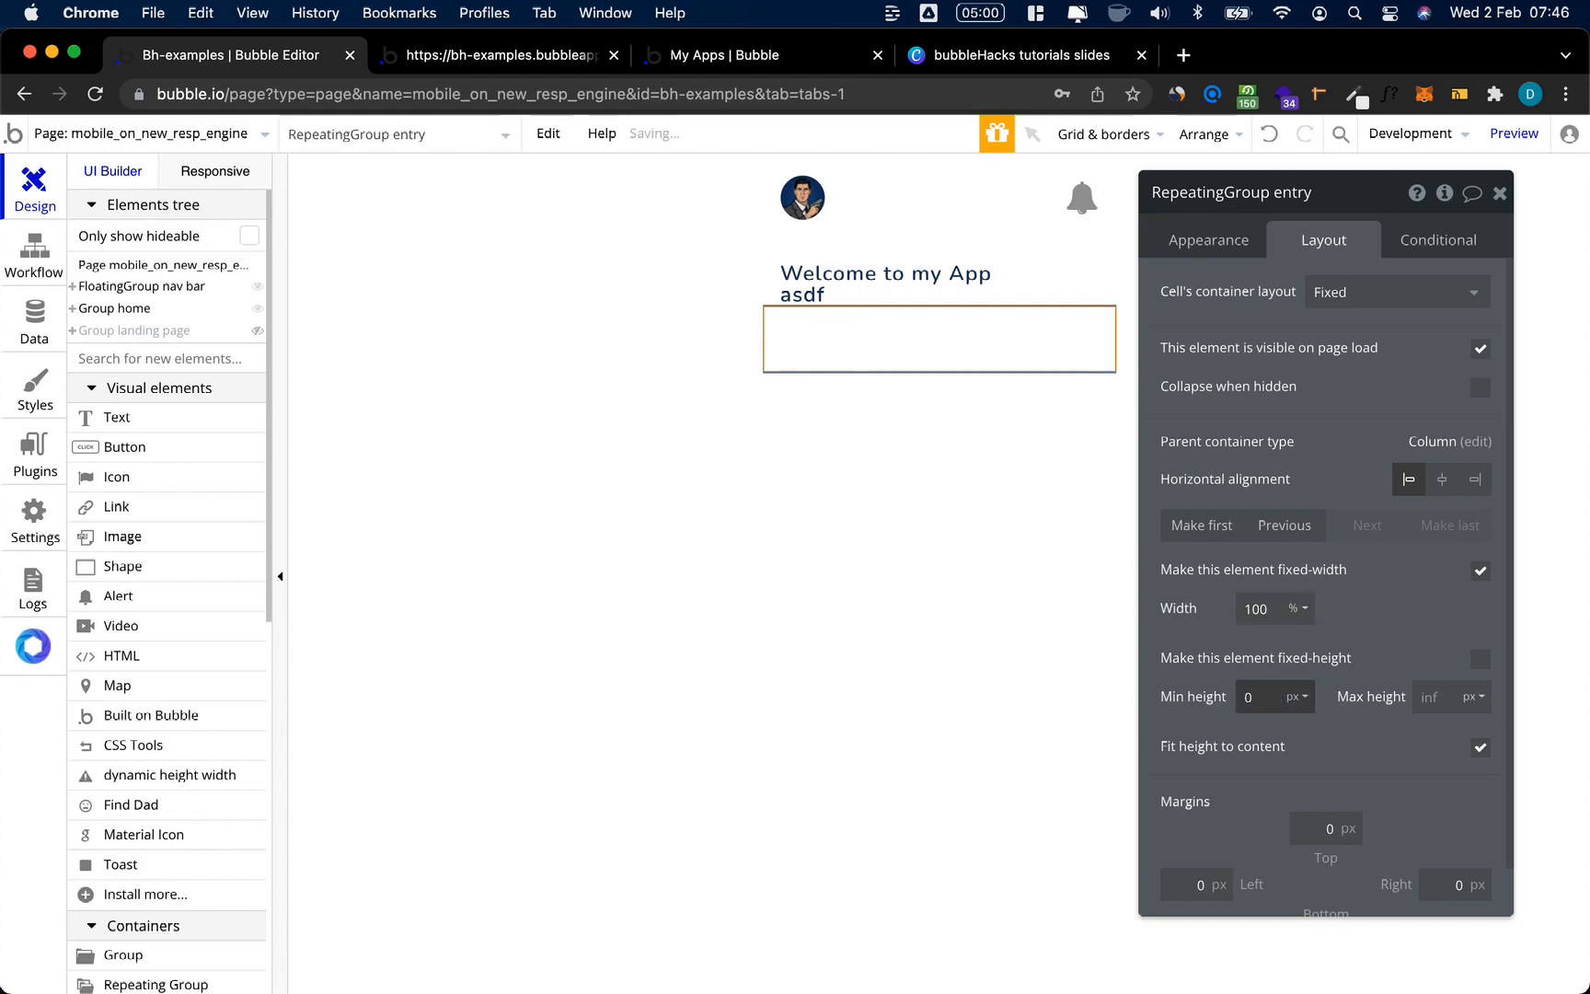
double_click(1320, 833)
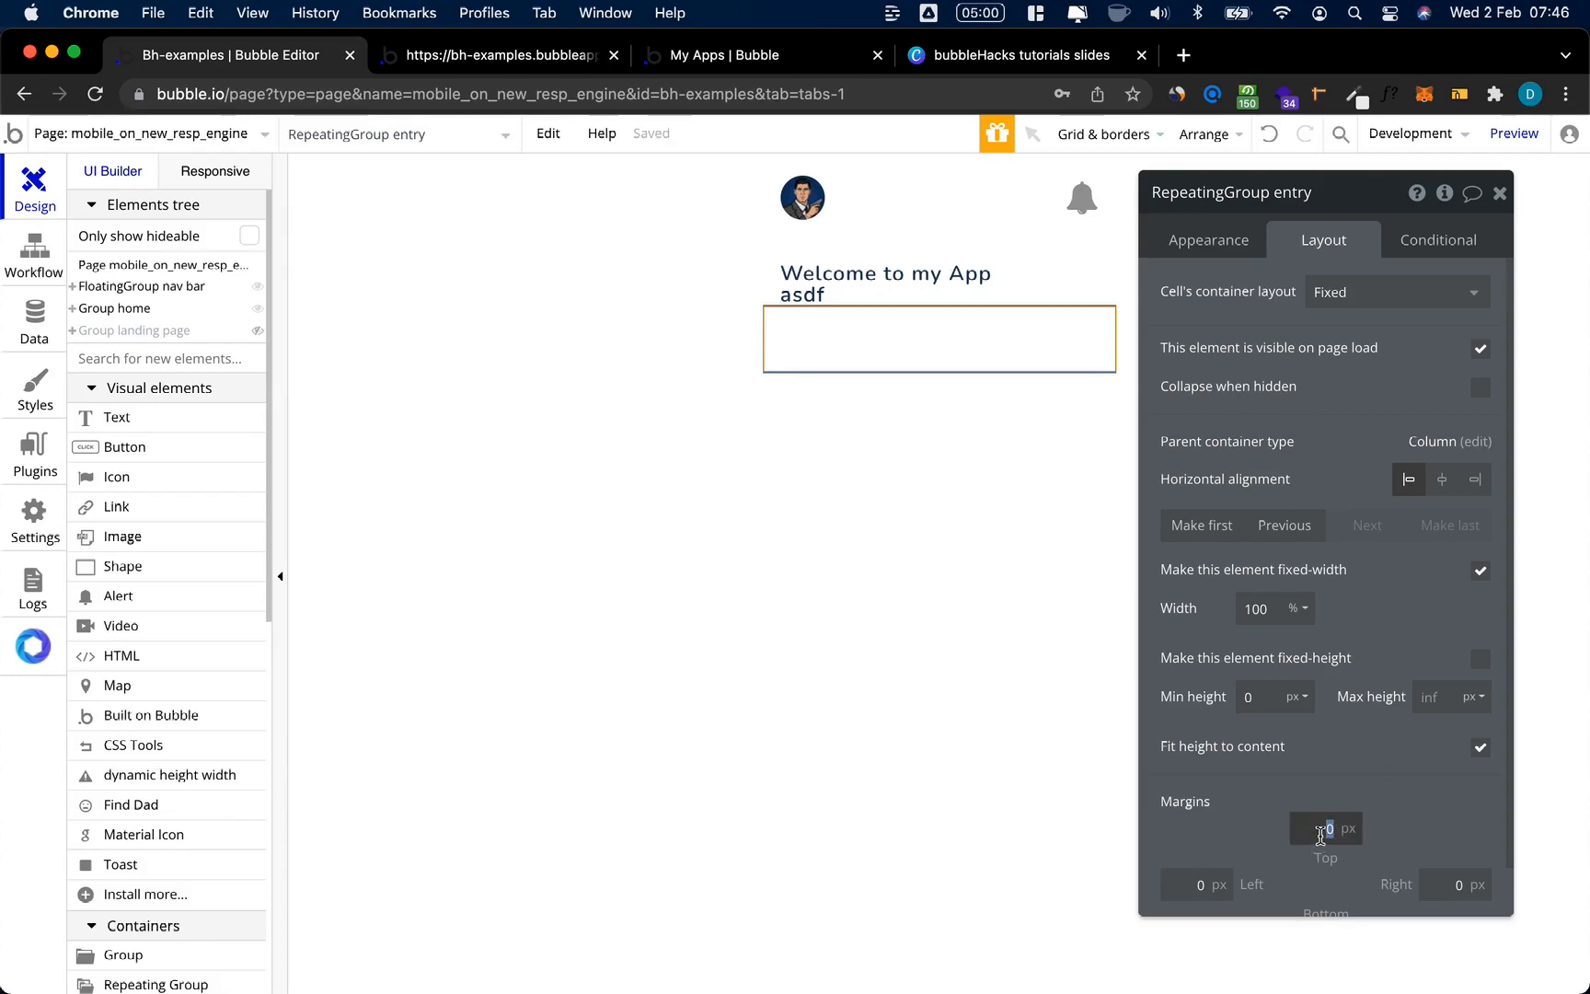
type("40")
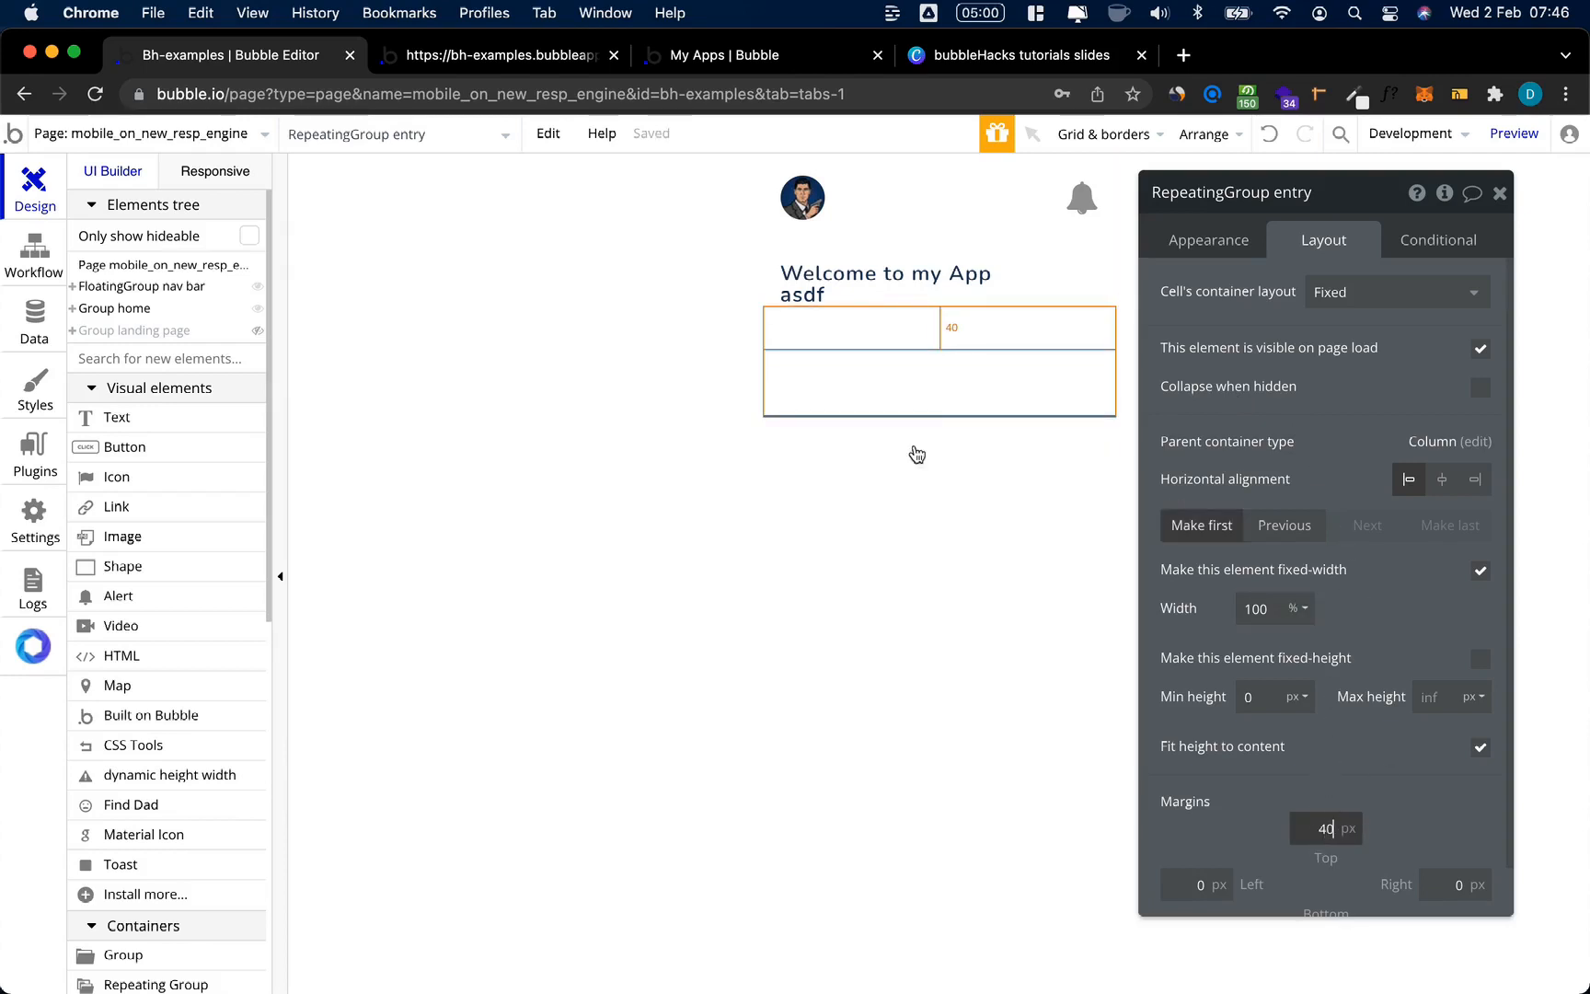
Step: Add a text element about 200 by 45 px in the repeating group's cell, showing the current cell's entry's entry name
left_click(117, 417)
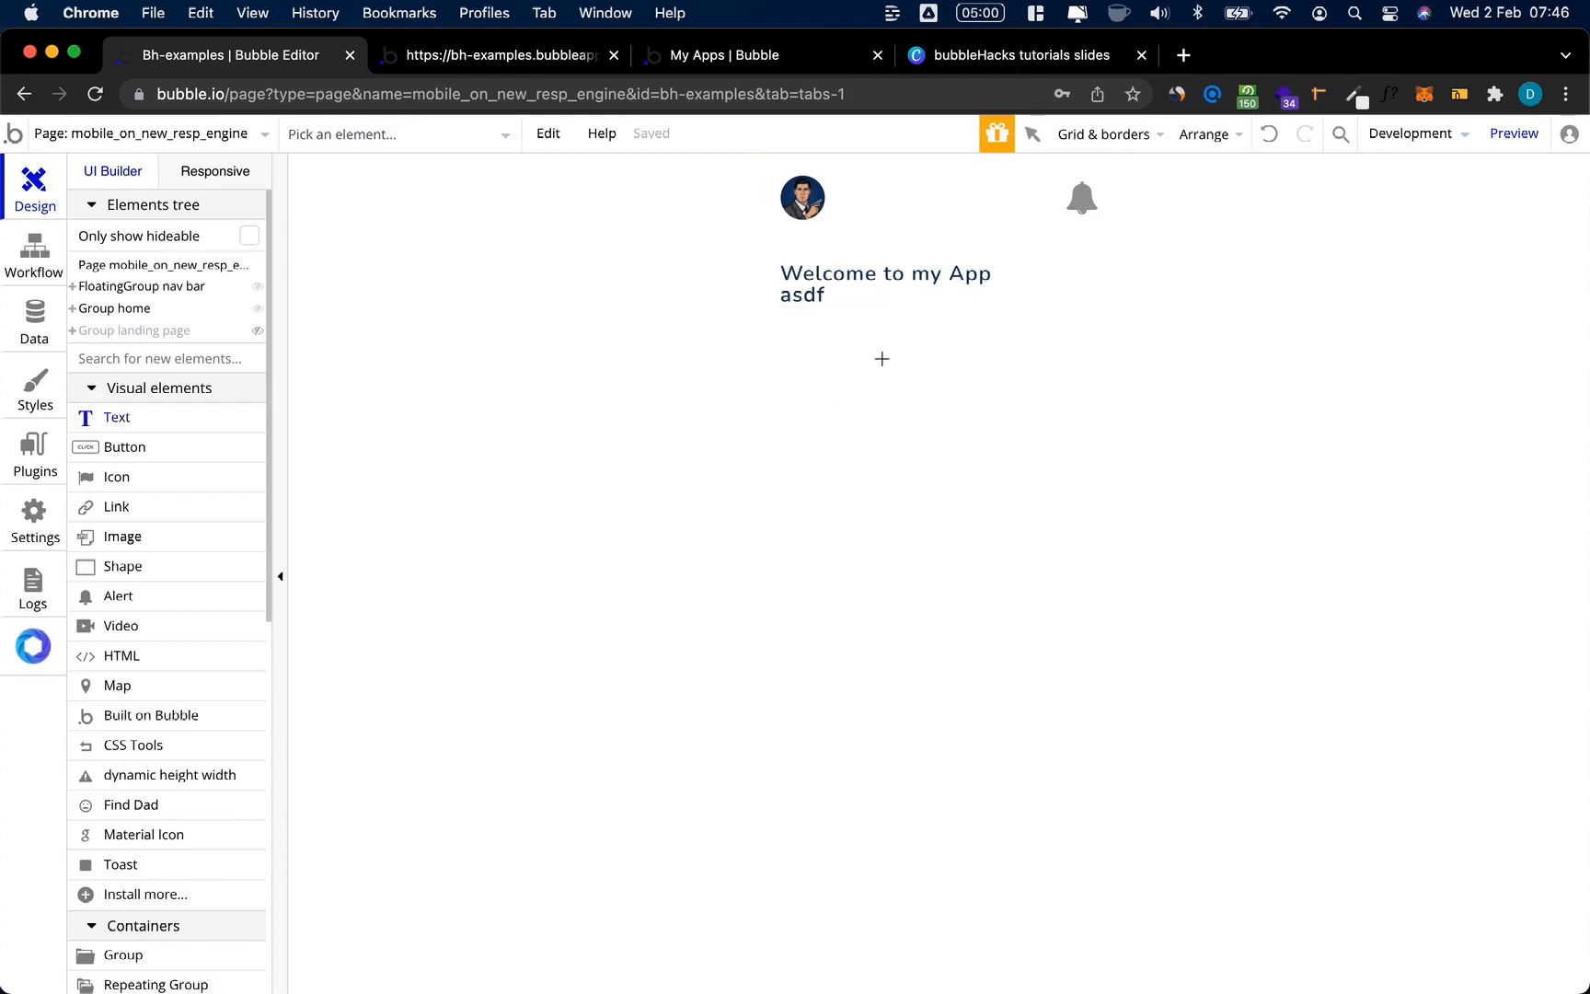
left_click_drag(882, 359, 1104, 408)
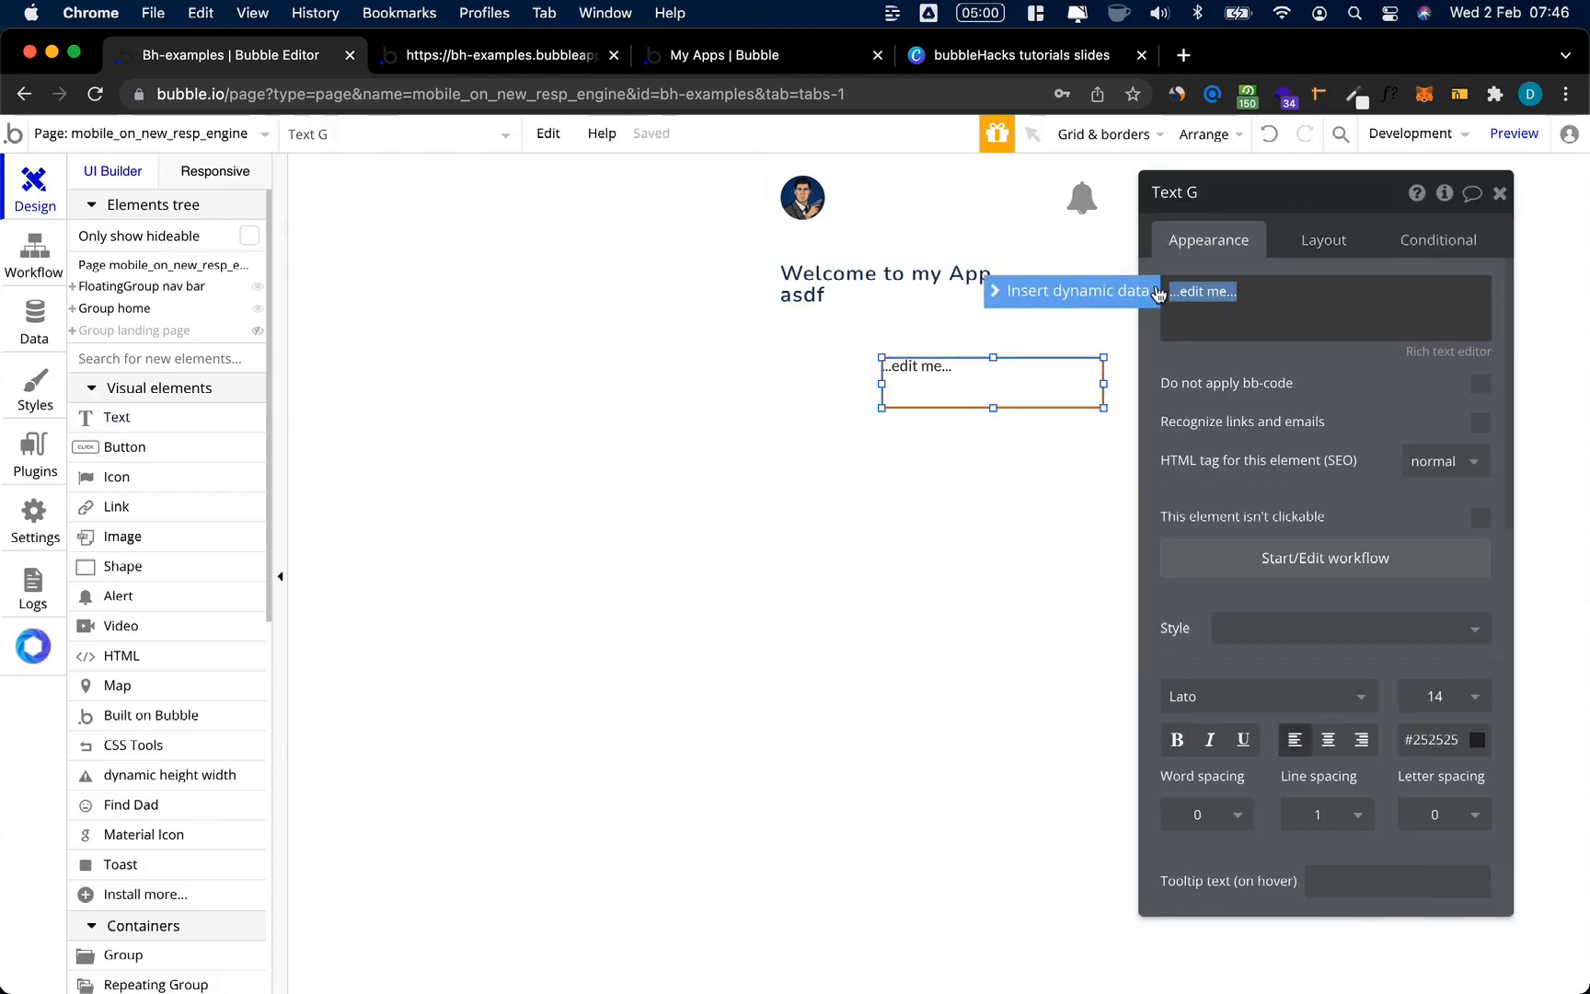
left_click(1152, 291)
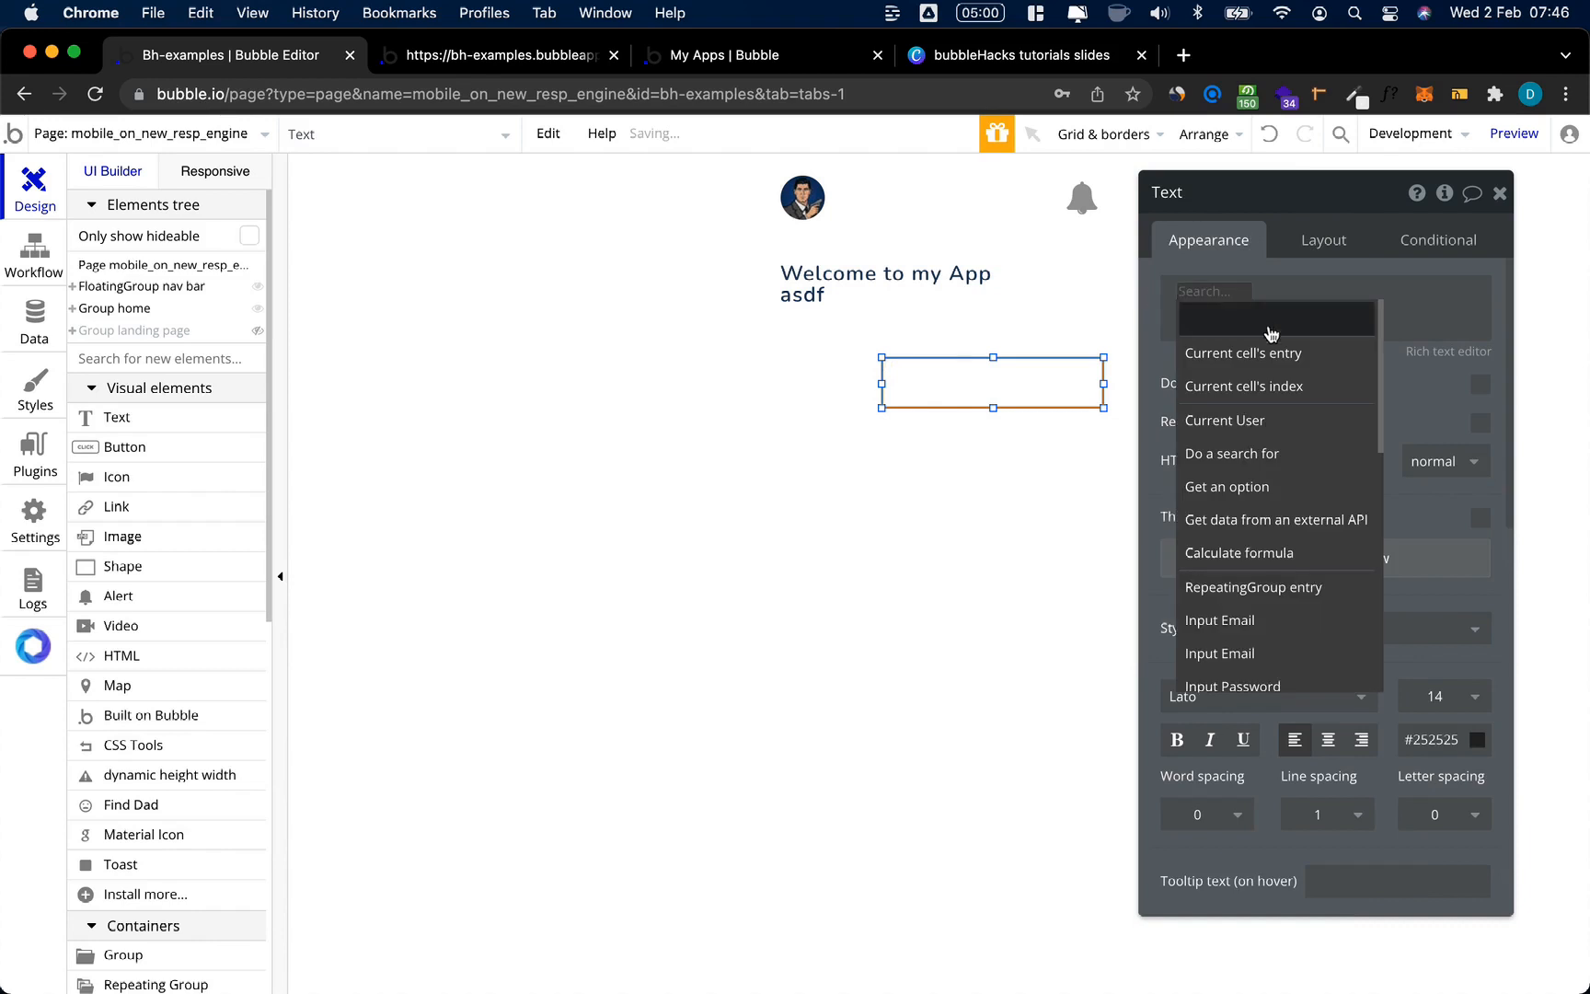
left_click(1269, 352)
left_click(1340, 319)
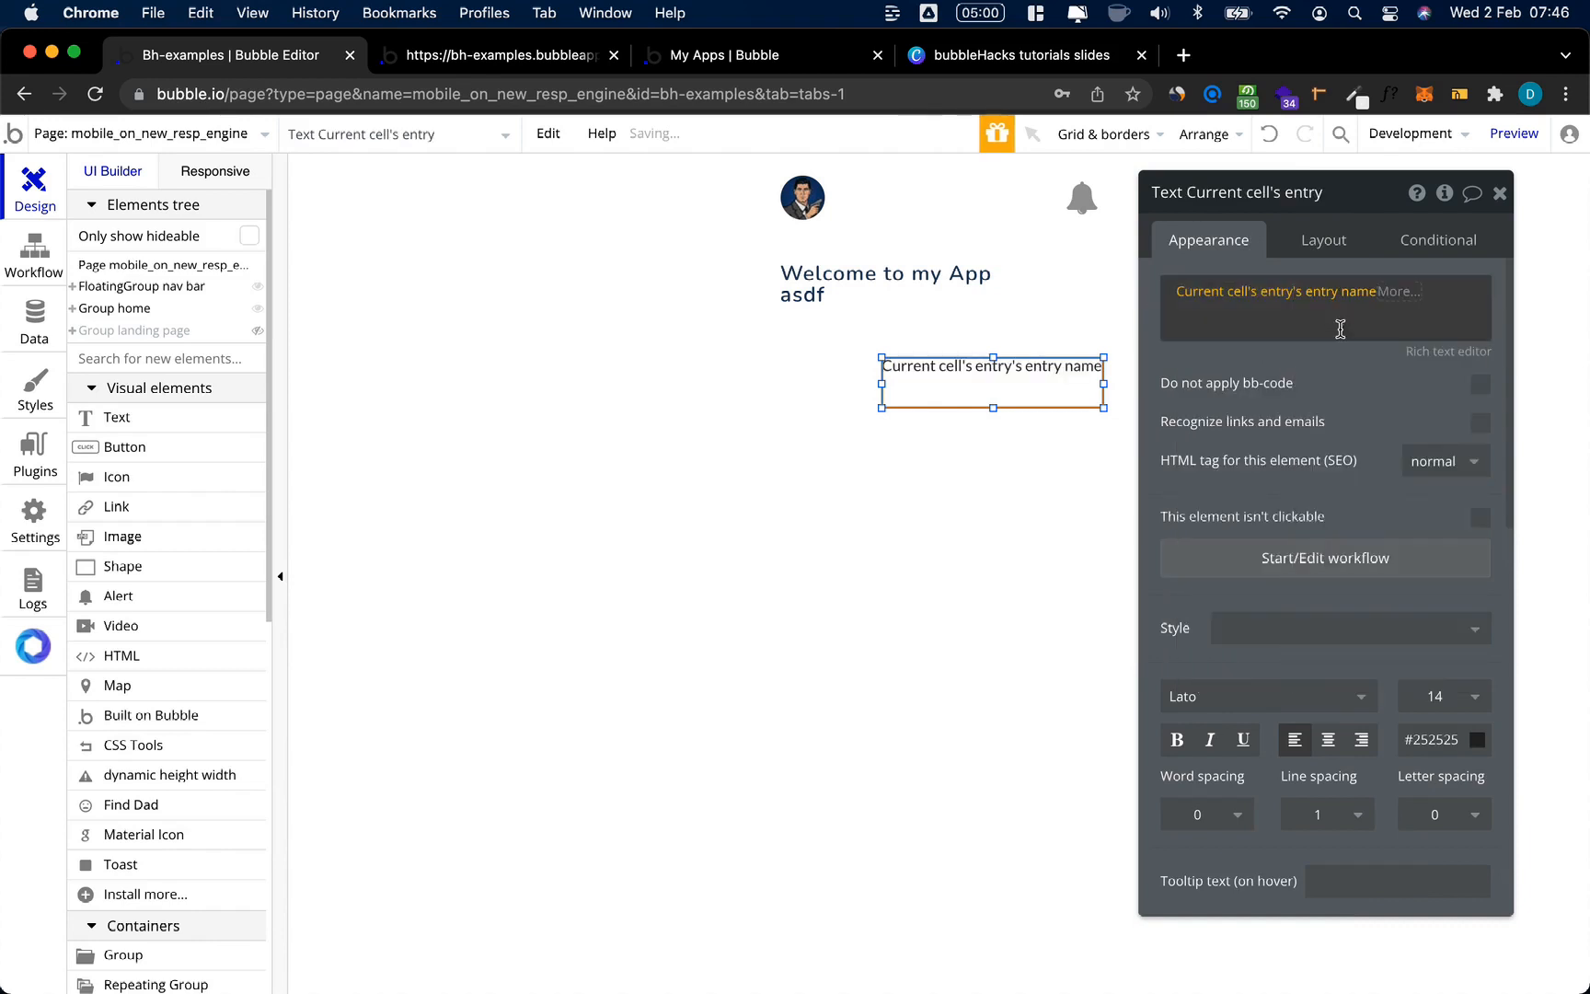
Step: Set the repeating group's cell container layout to Row
left_click(1325, 241)
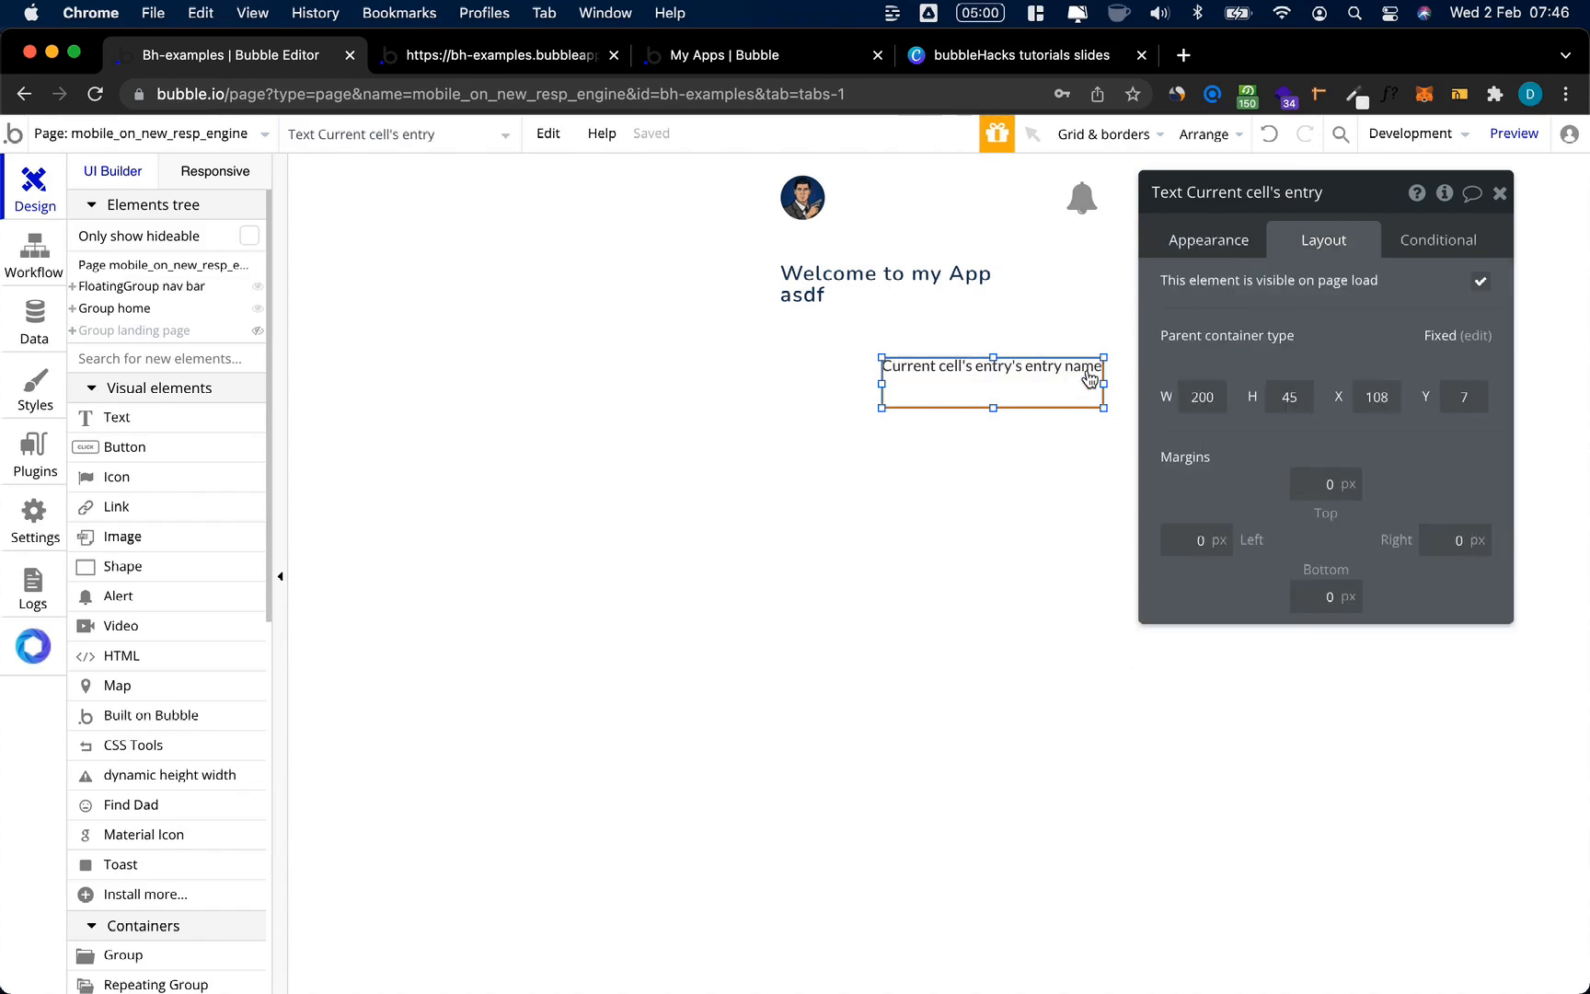
left_click(848, 392)
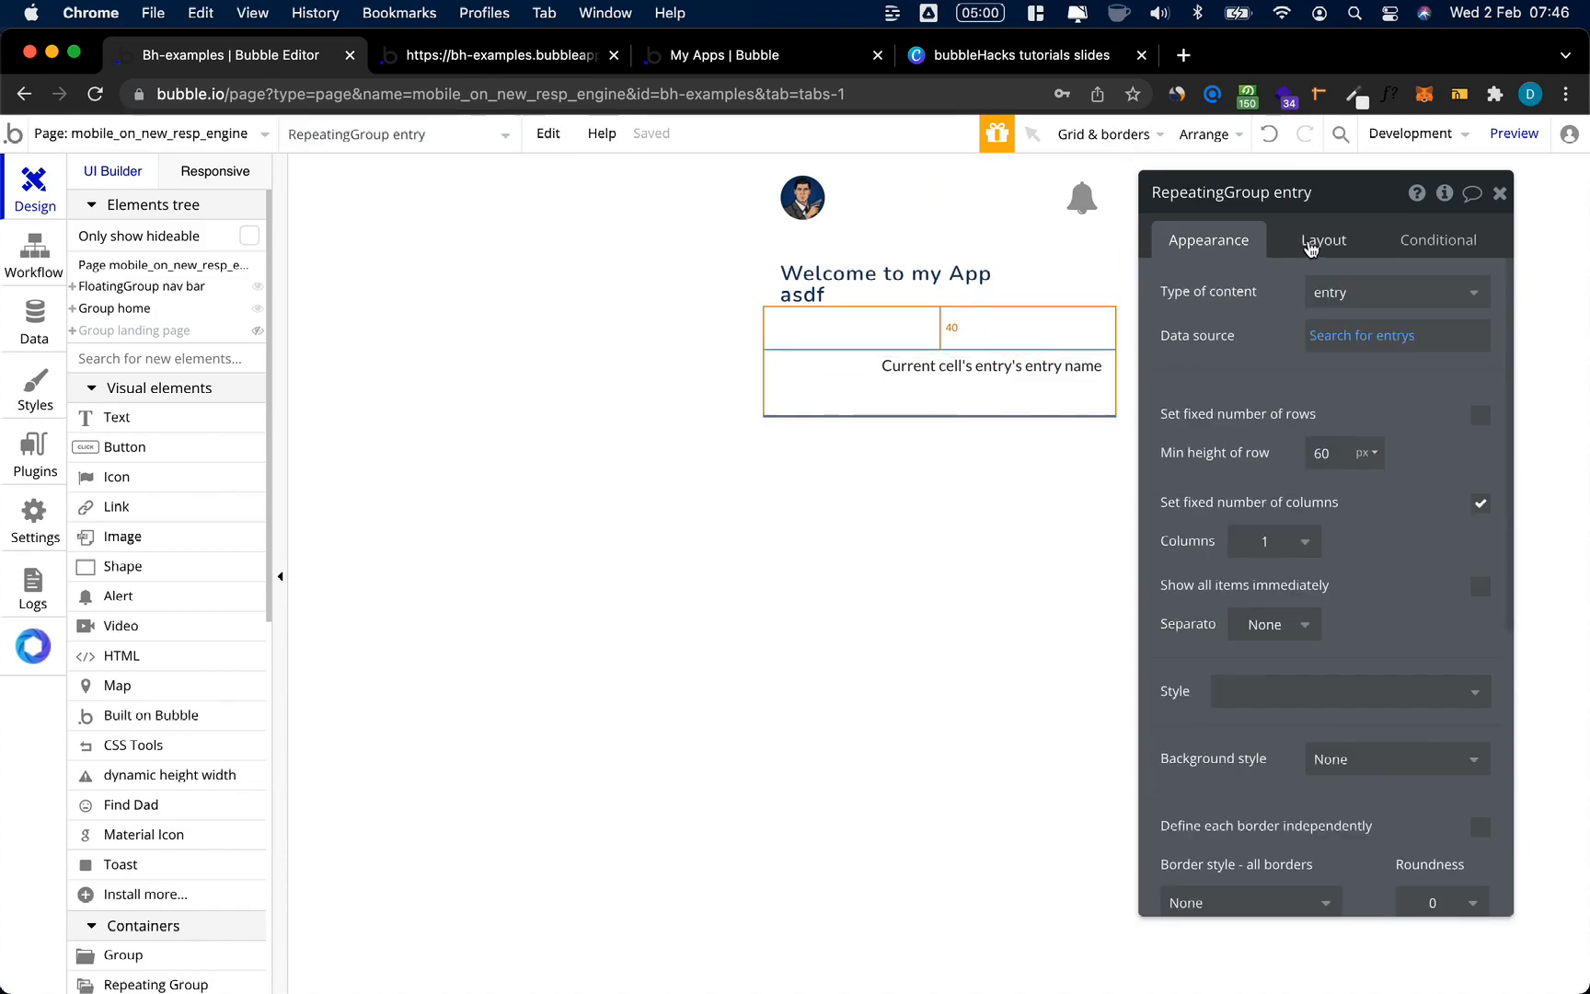
left_click(1318, 242)
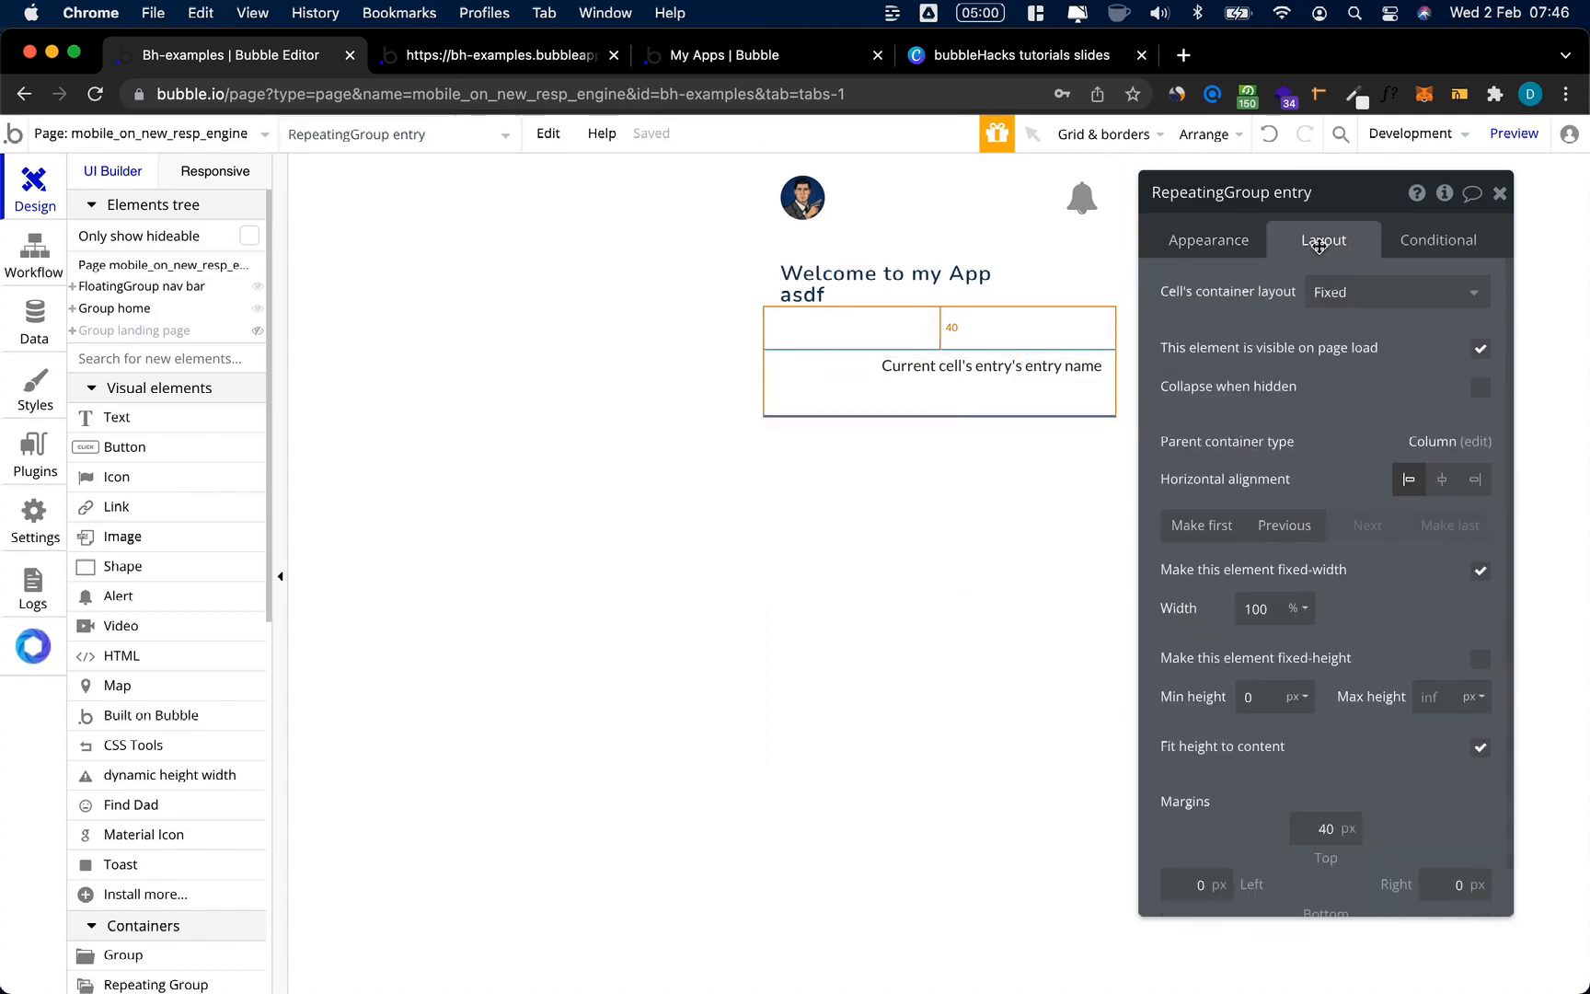
left_click(1338, 292)
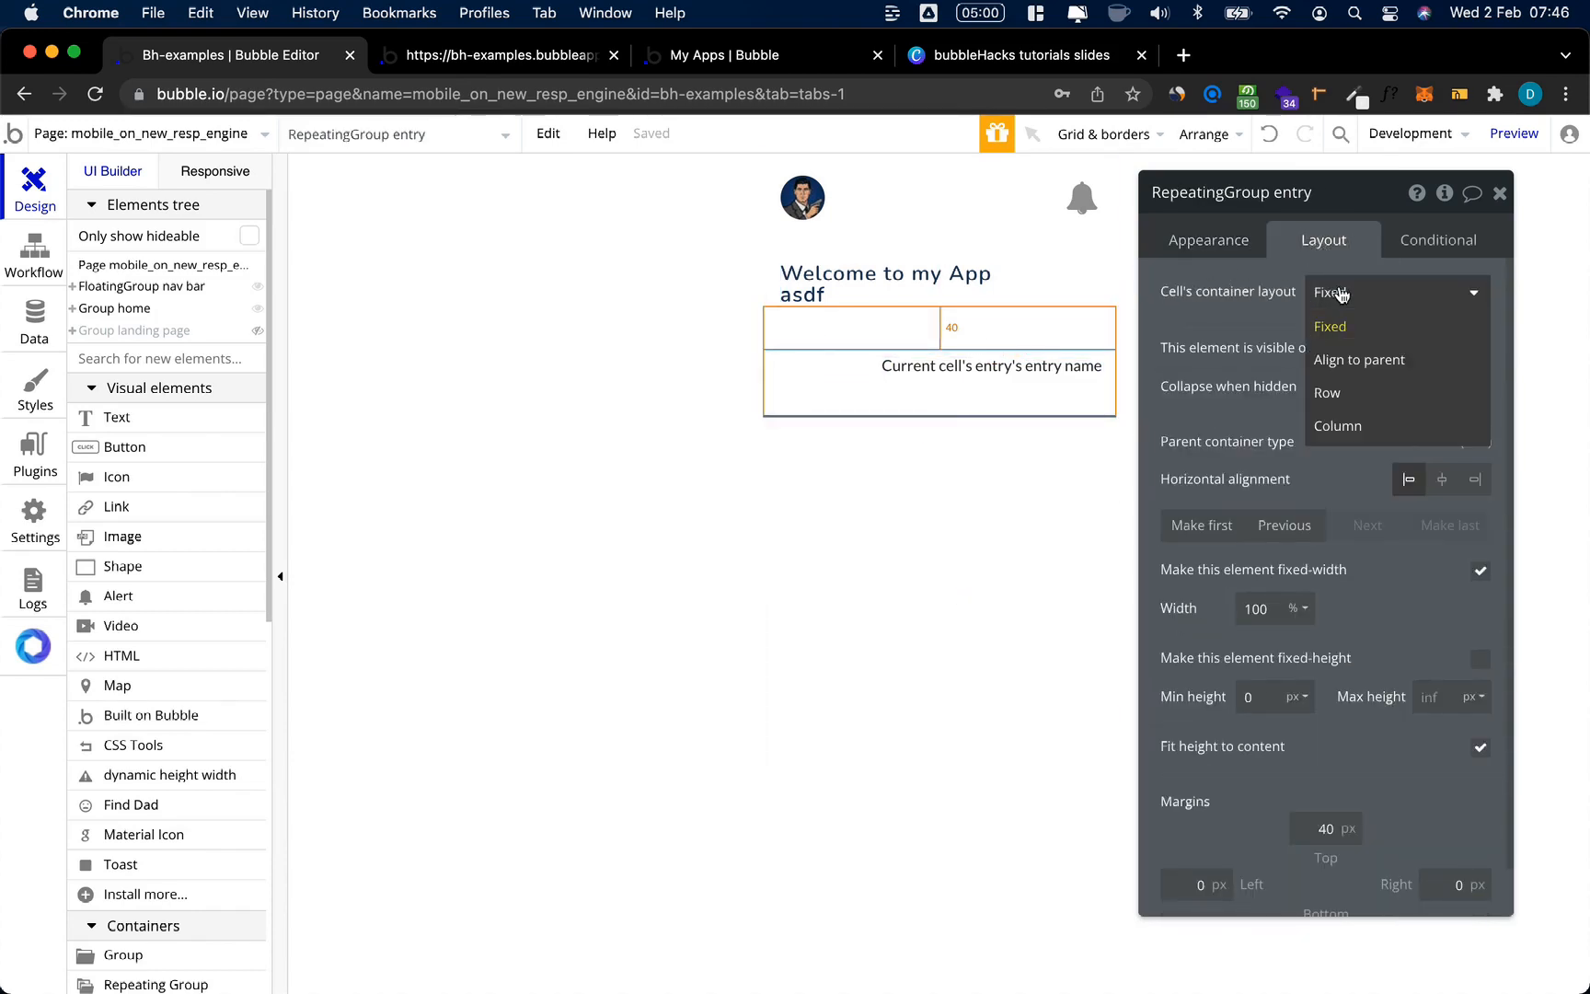
left_click(1352, 405)
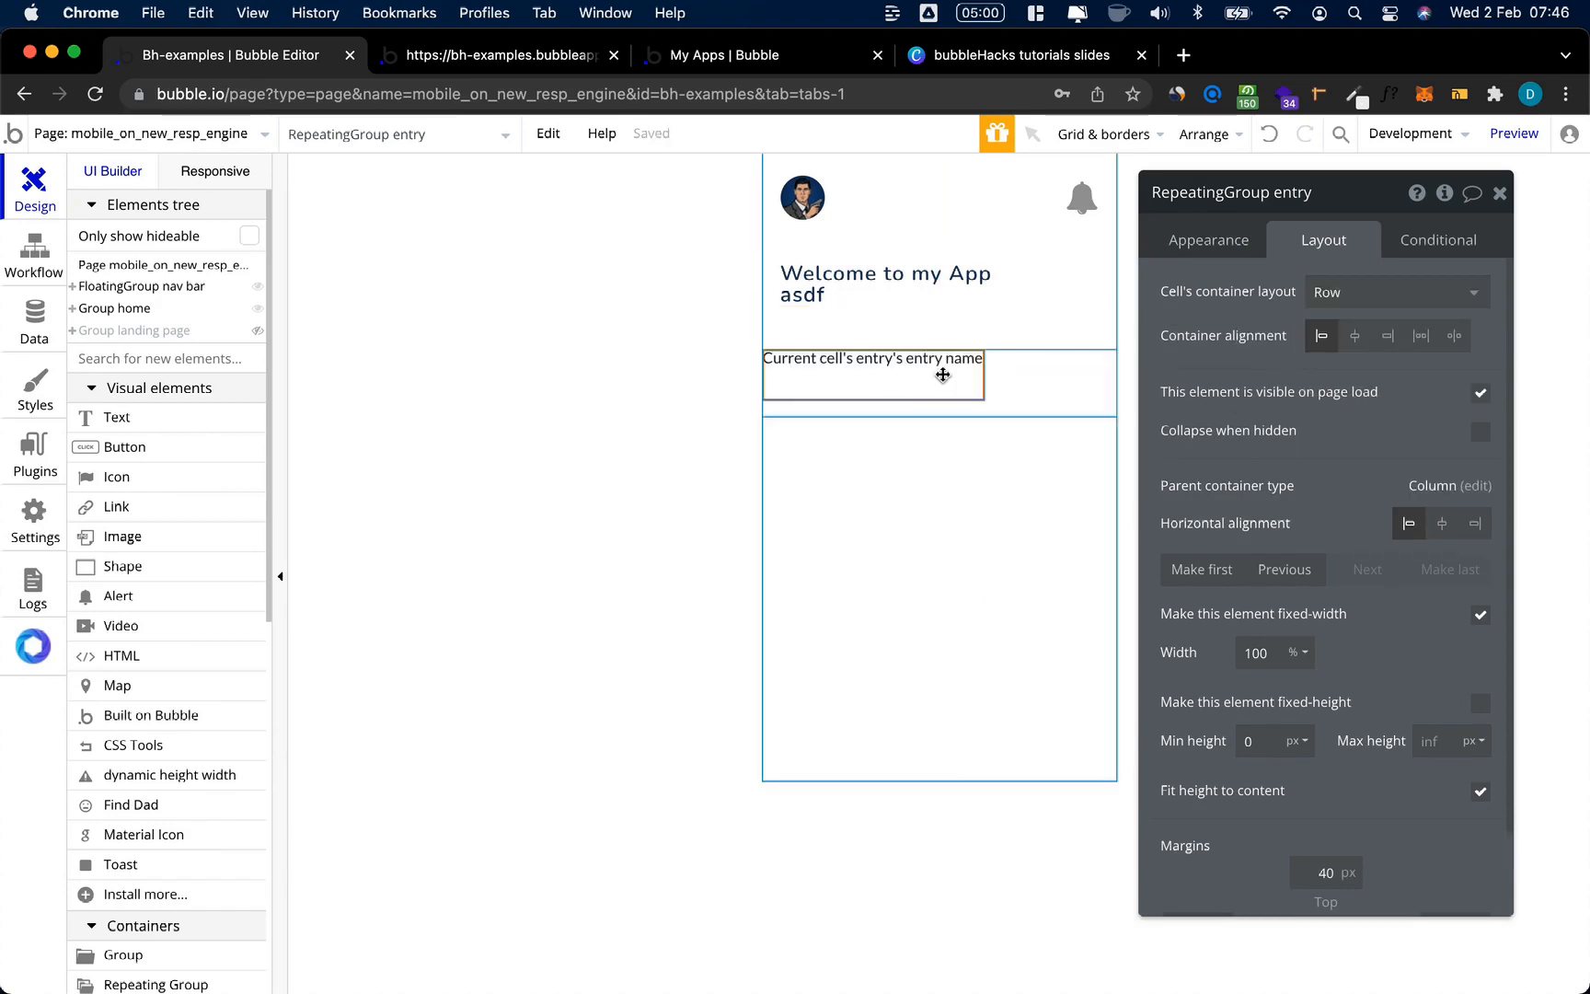
Step: Centre the entry name text vertically, with a fixed width of 150 px and a minimum height of 0 px
left_click(942, 374)
left_click(1408, 411)
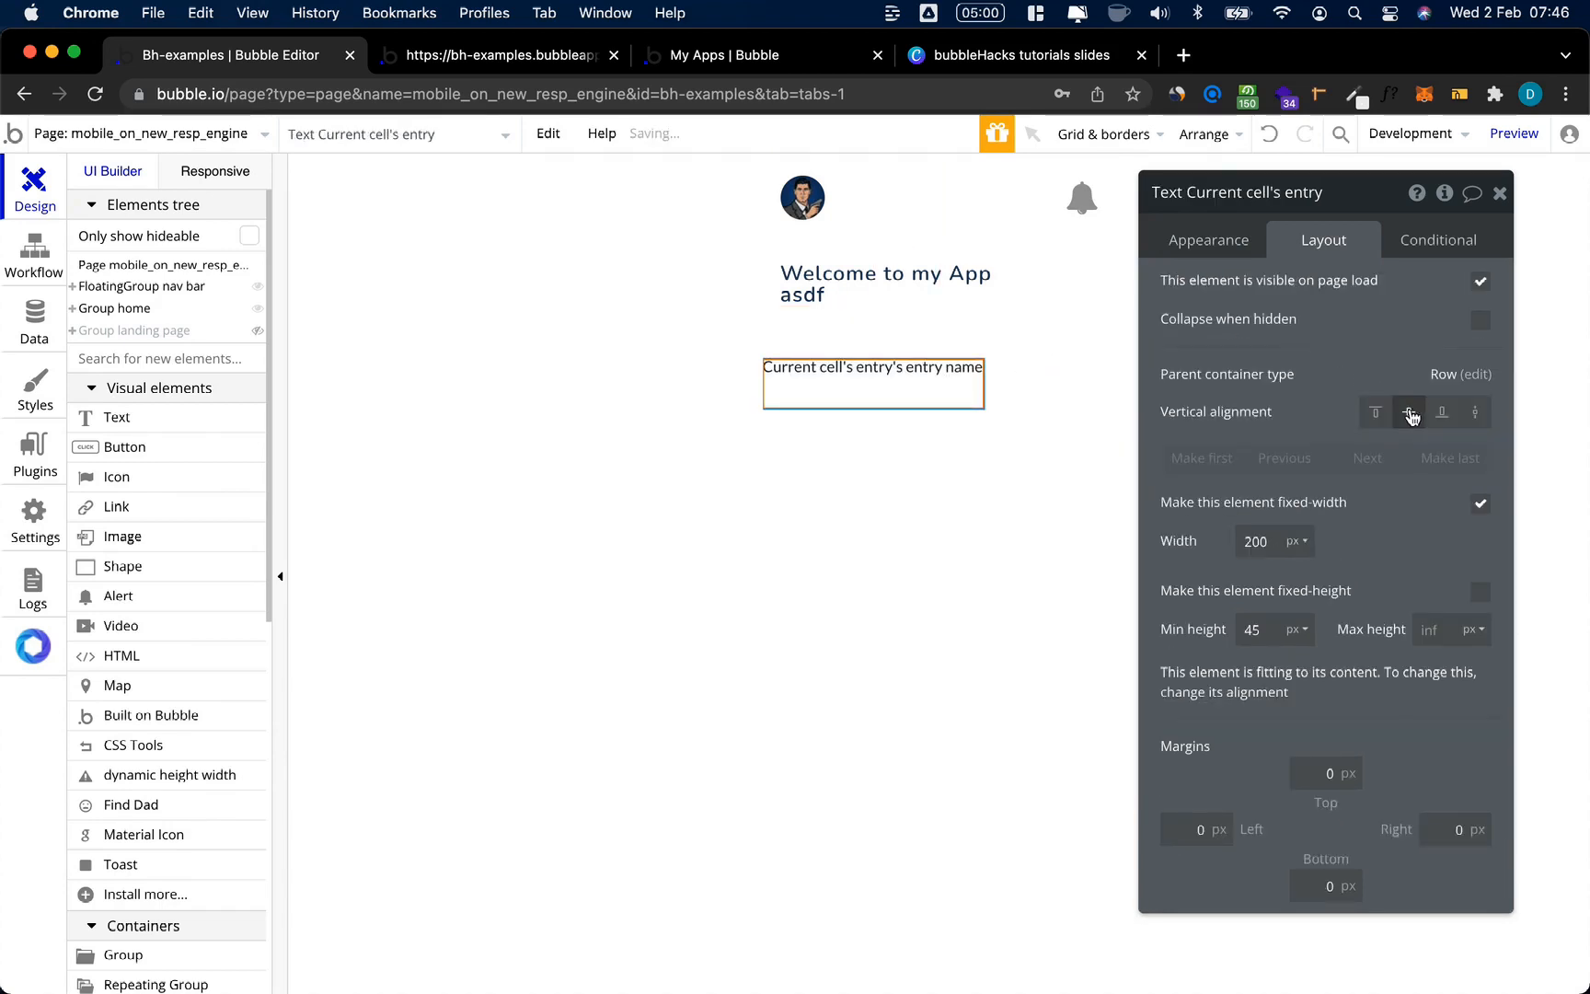
double_click(1263, 544)
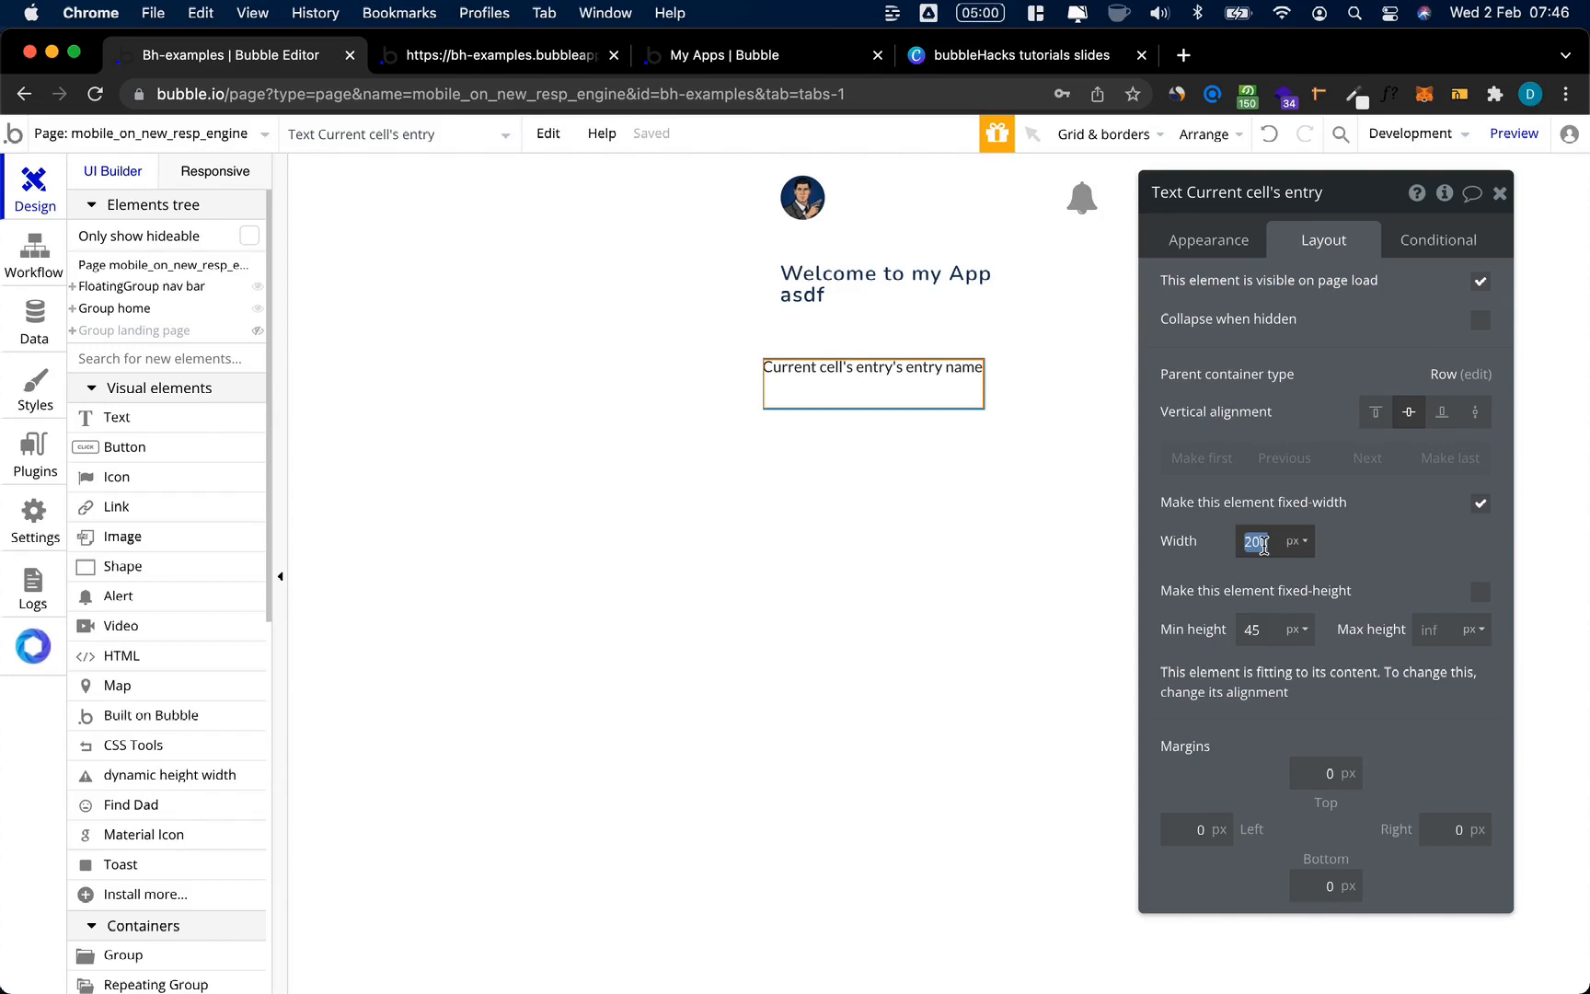
type("150")
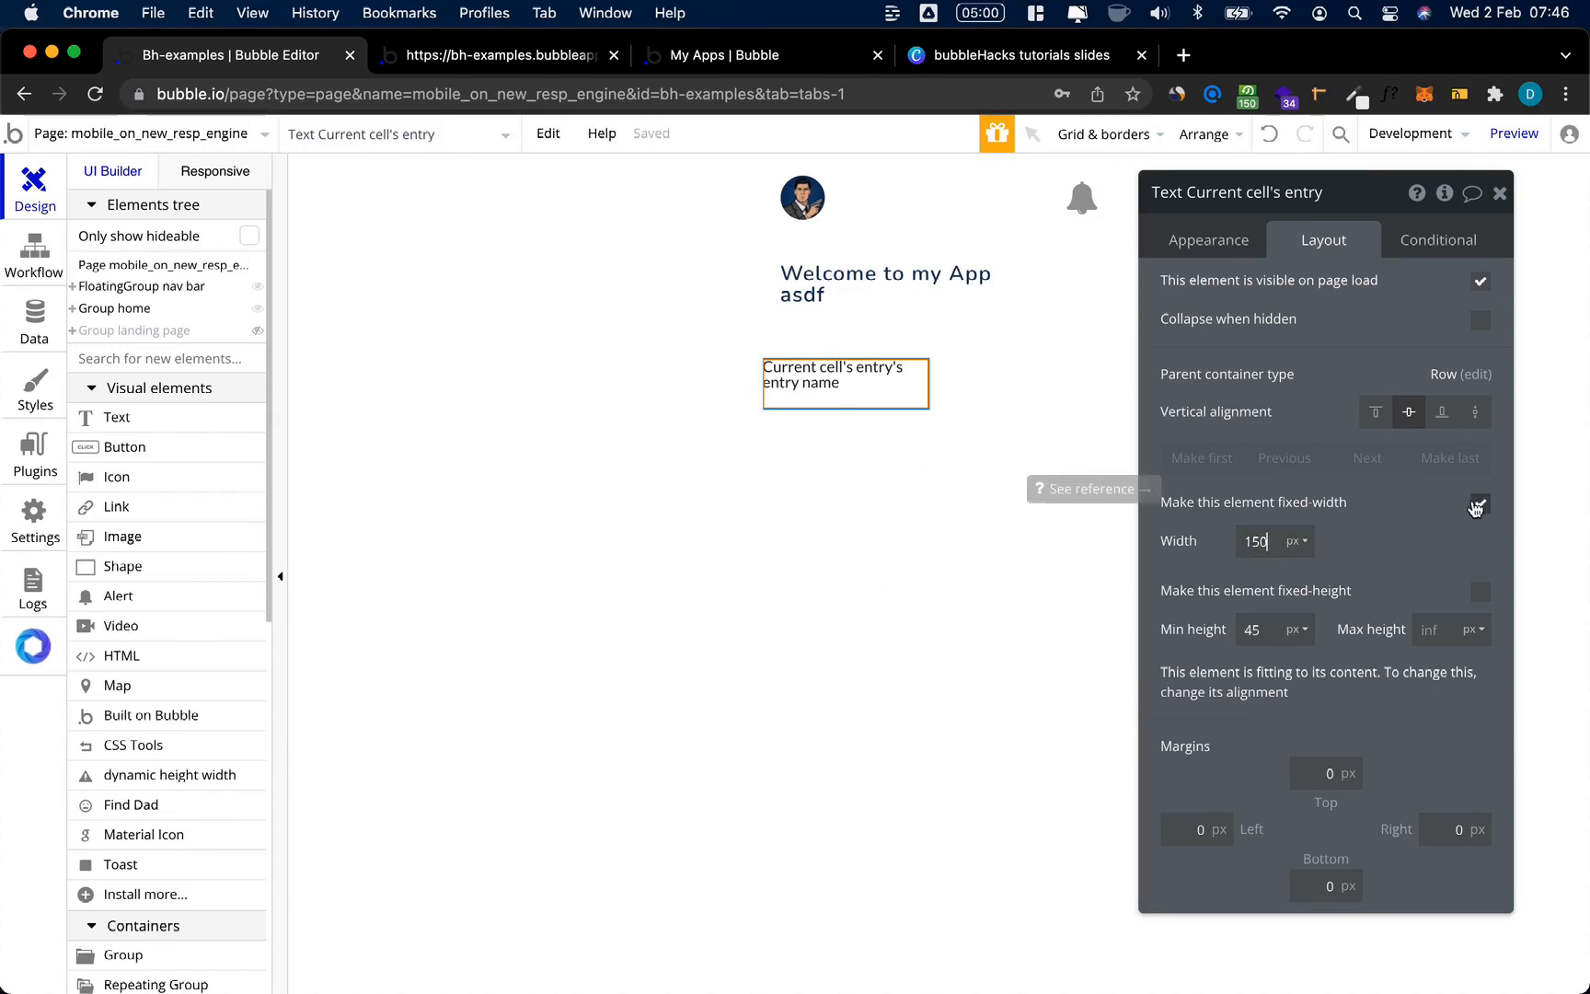
double_click(1254, 629)
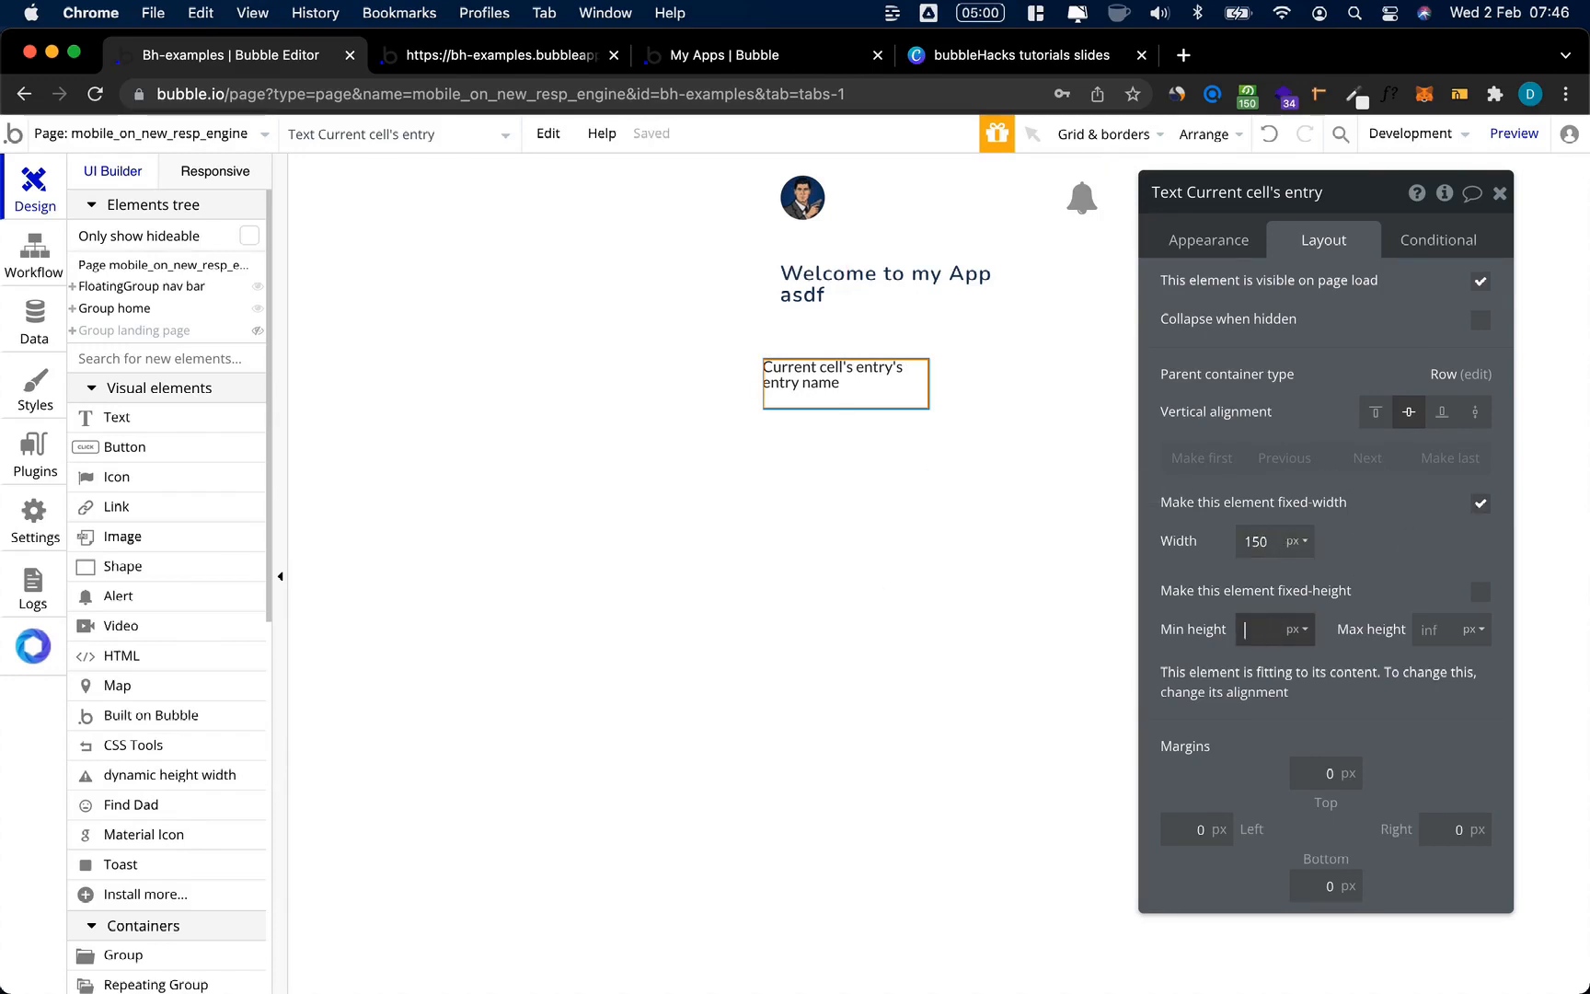
Step: Copy the header's bell icon into the repeating group's cell and make it the first element in the row
left_click(1066, 212)
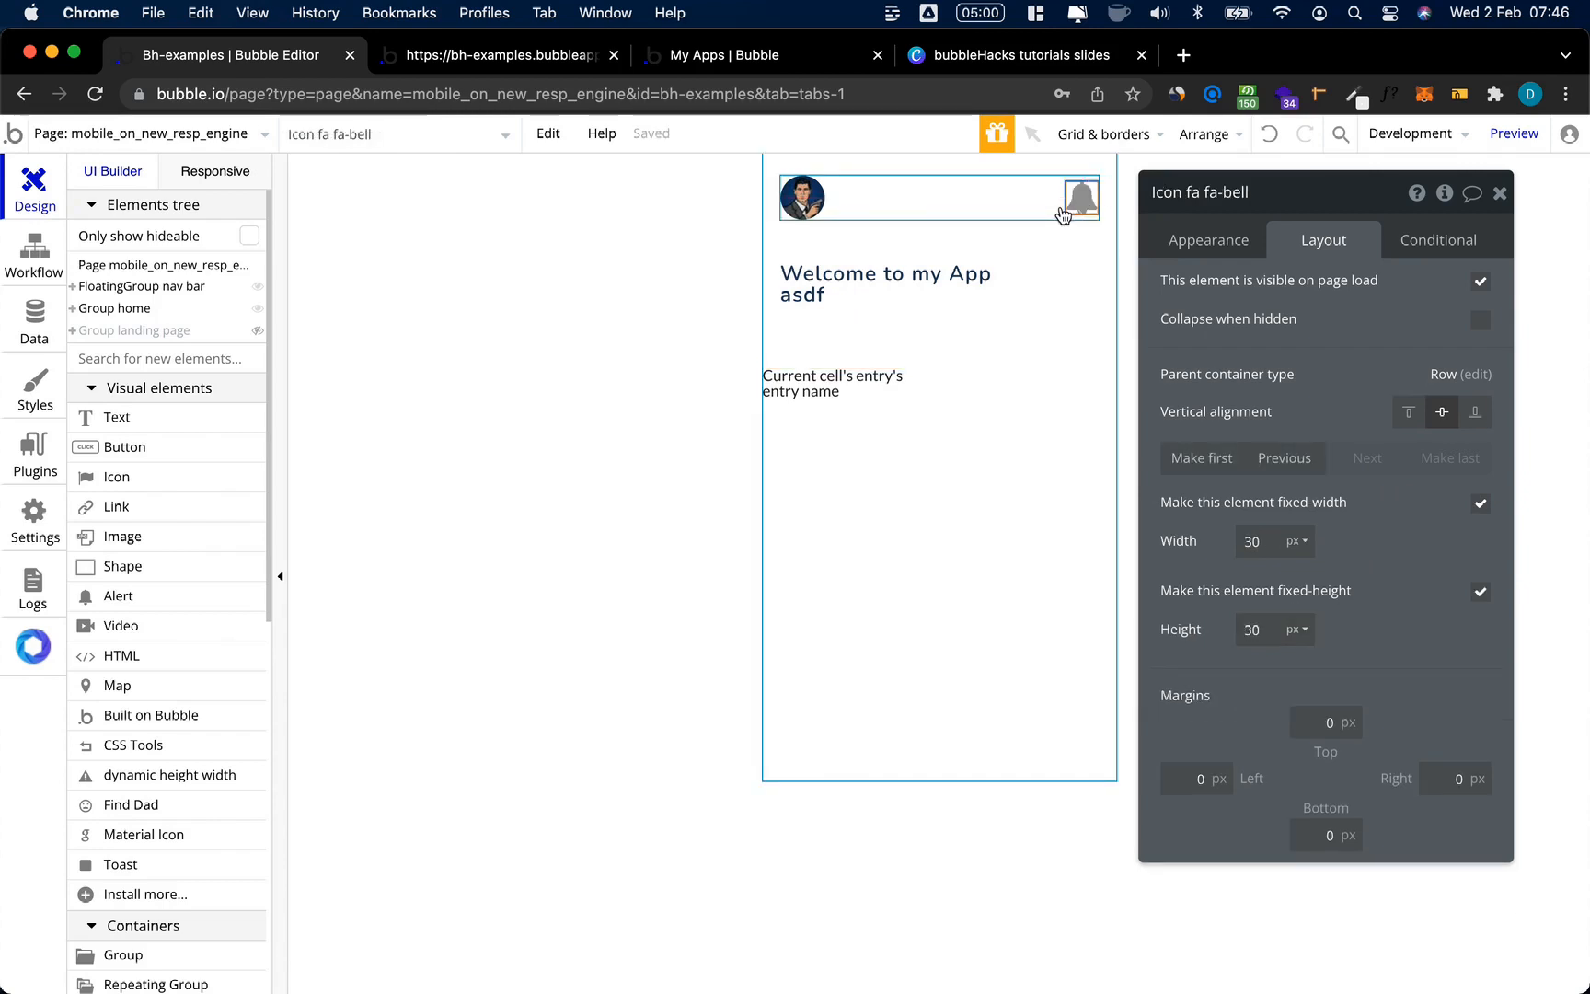
left_click_drag(1062, 214, 956, 384)
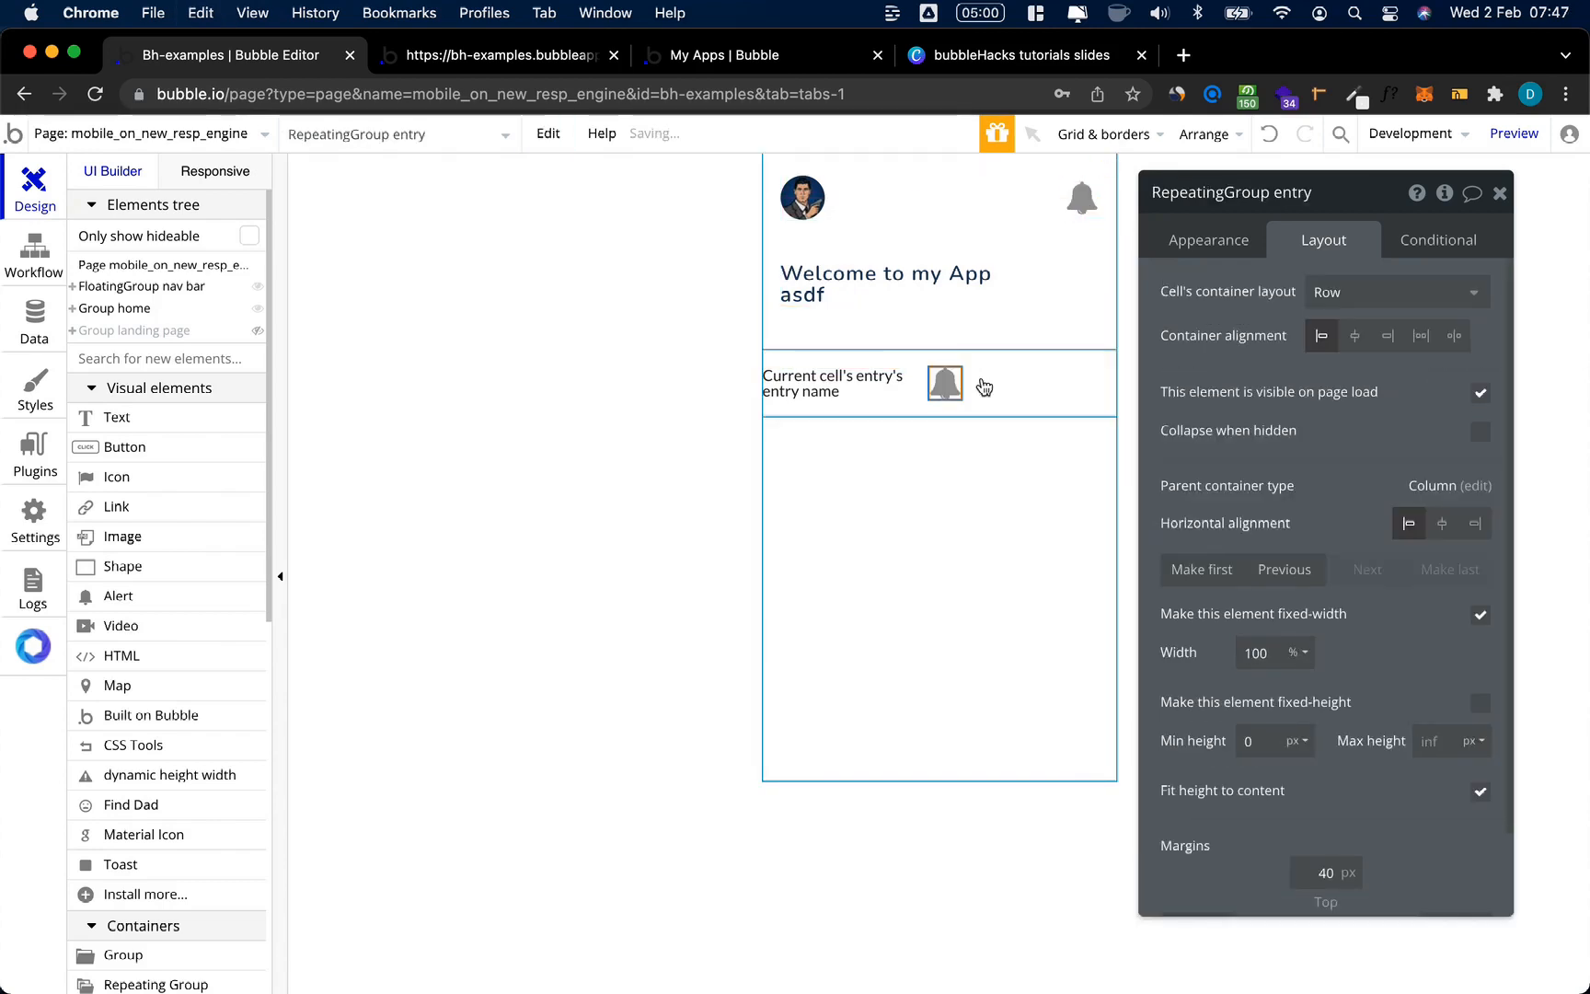
left_click(1193, 460)
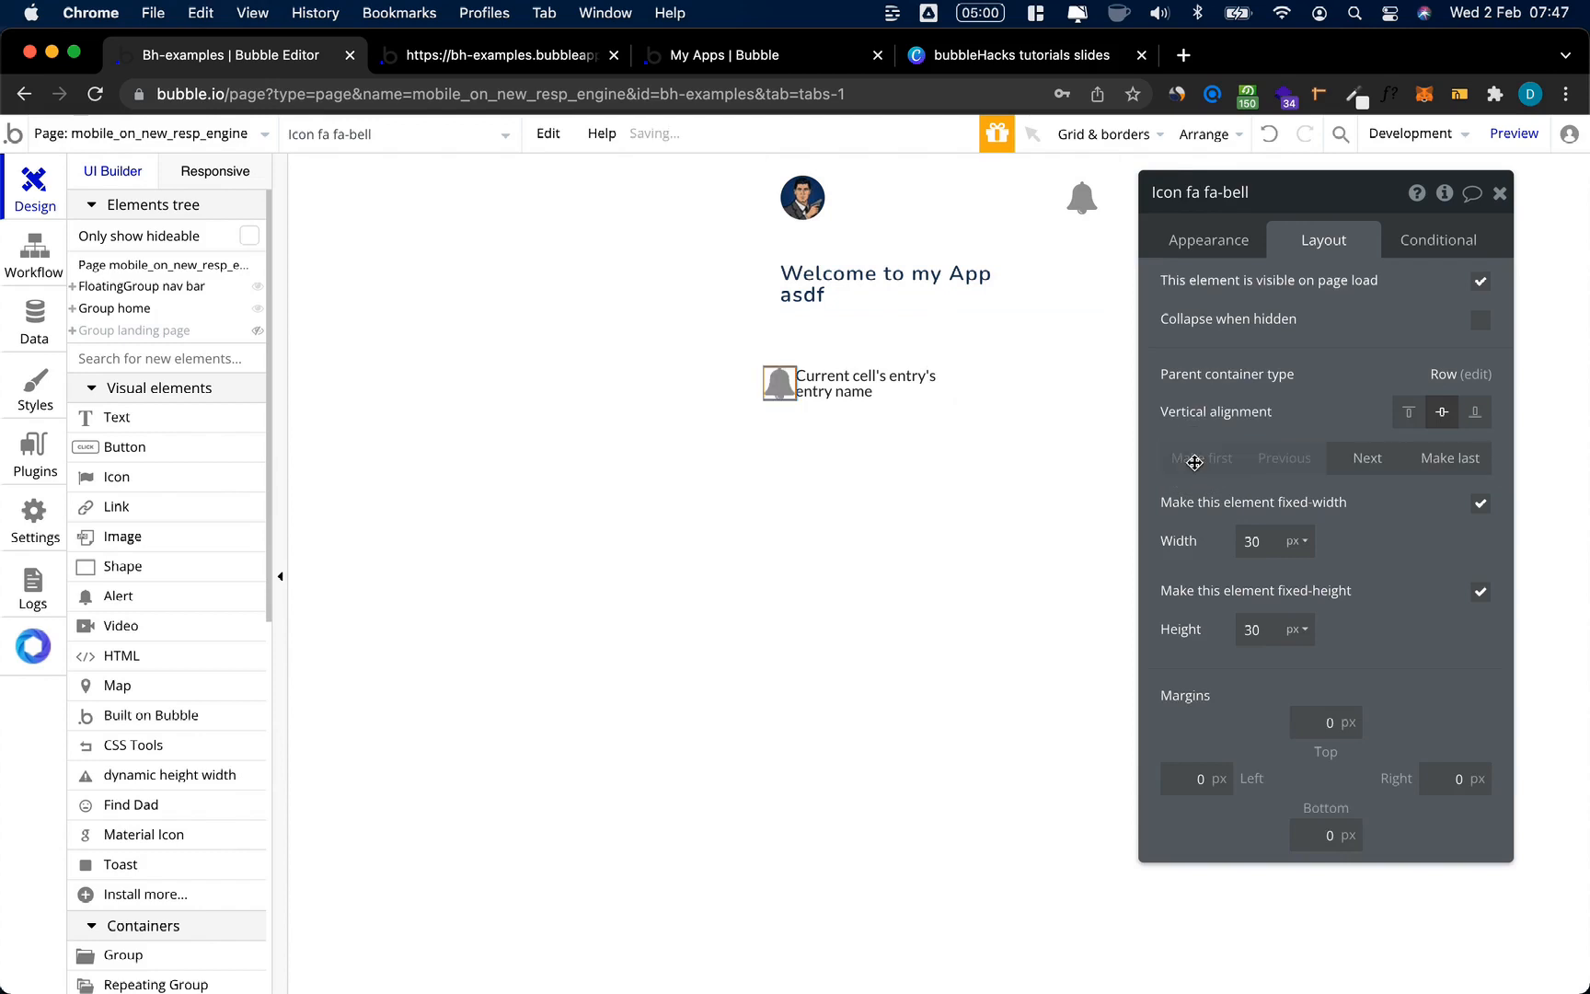
Step: Set the entry name text's left margin to 15 px
left_click(898, 389)
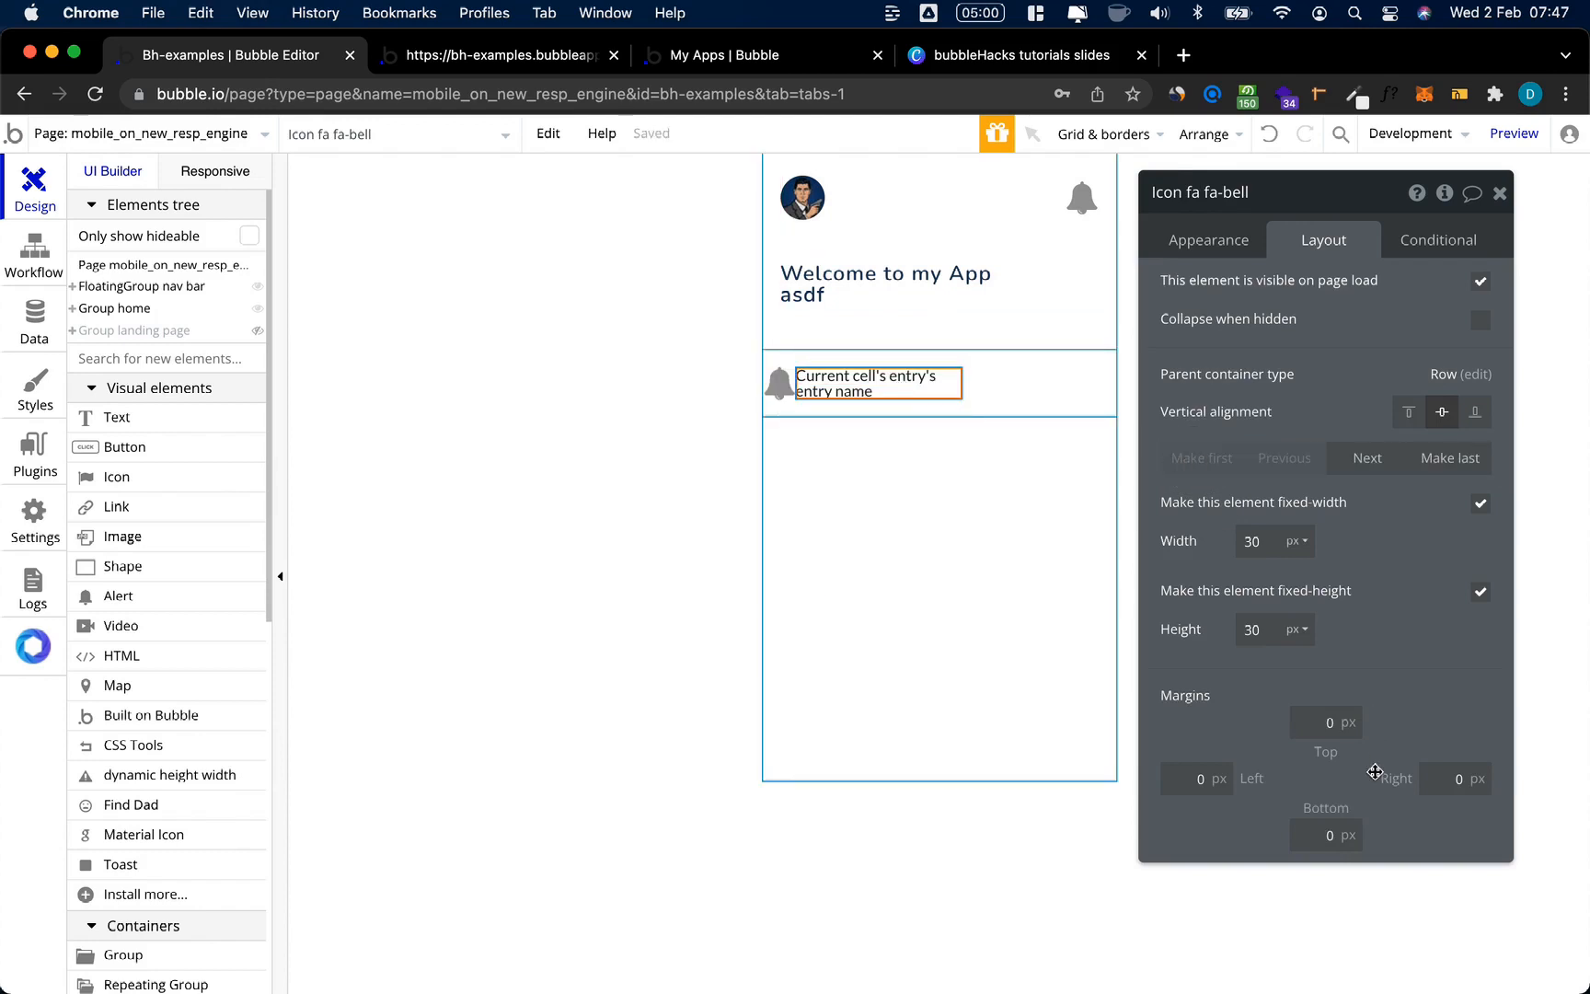
left_click(1190, 812)
type("15")
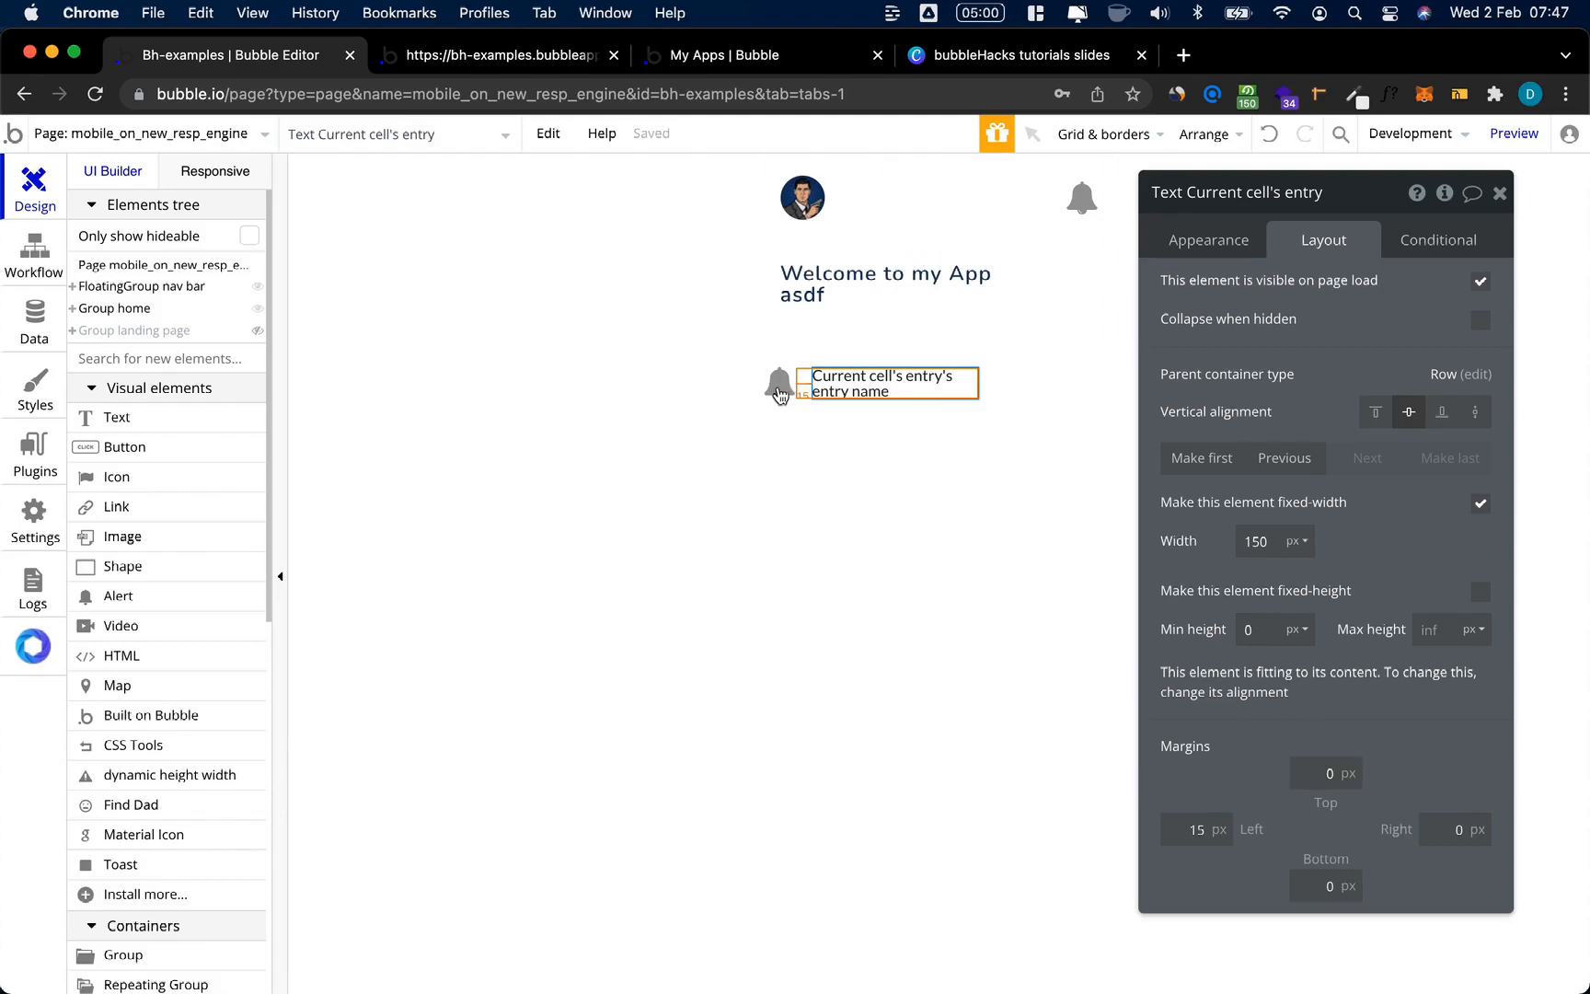
Step: Group the cell's bell icon in a Row container
left_click(779, 391)
left_click(1205, 135)
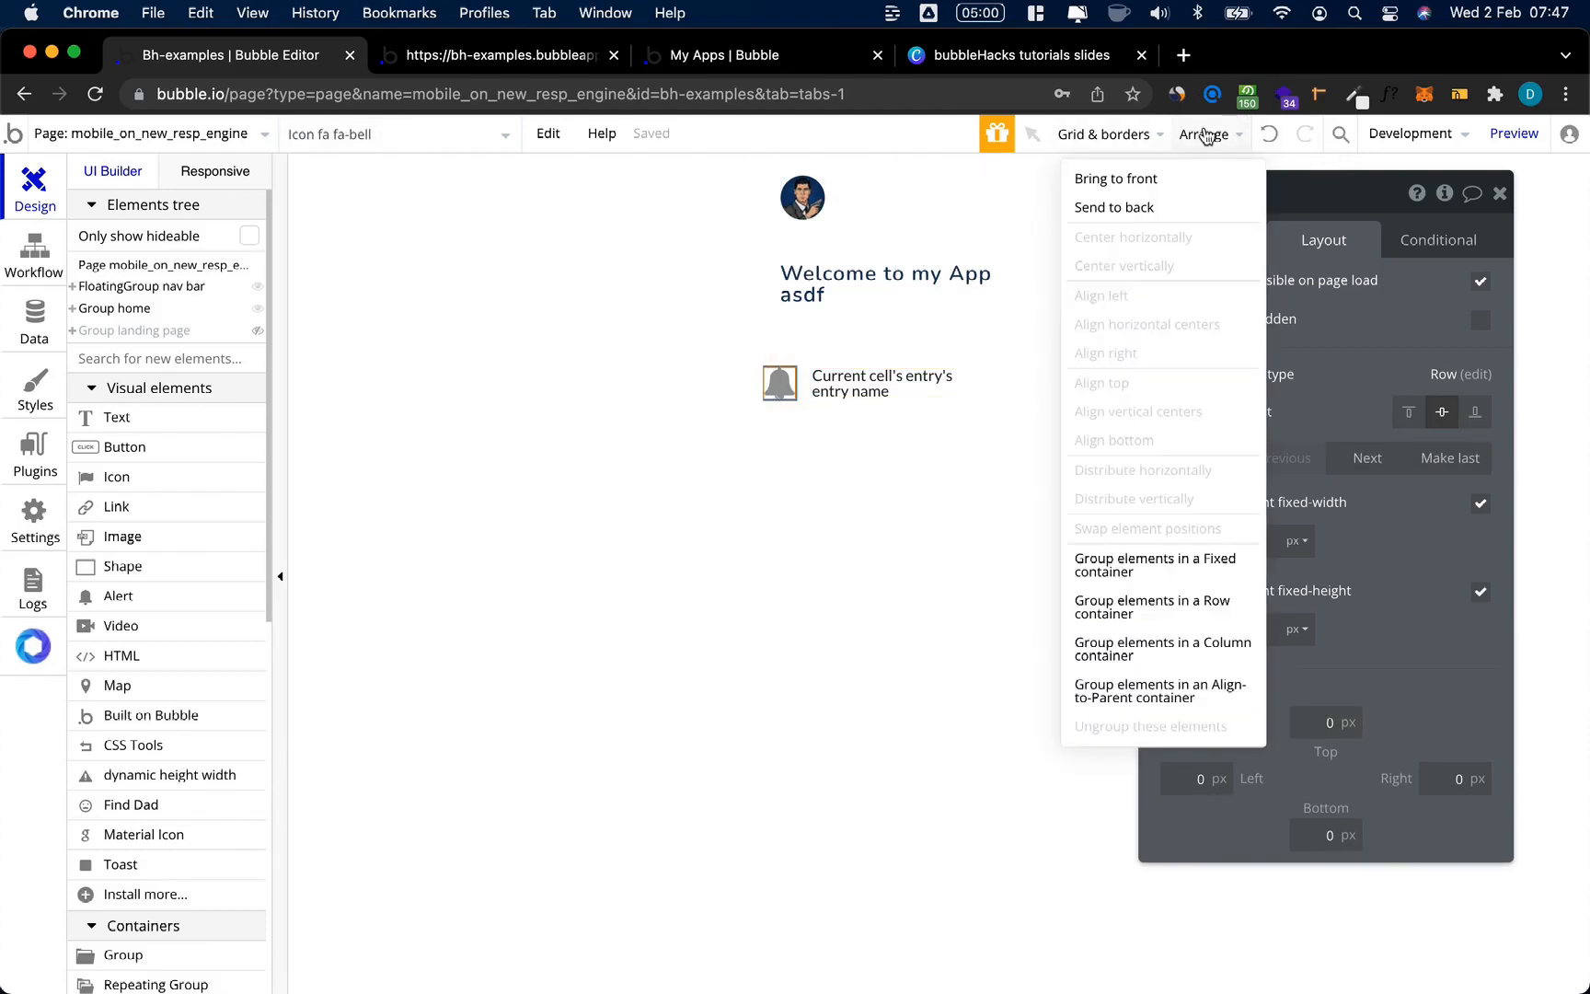
mouse_move(1182, 578)
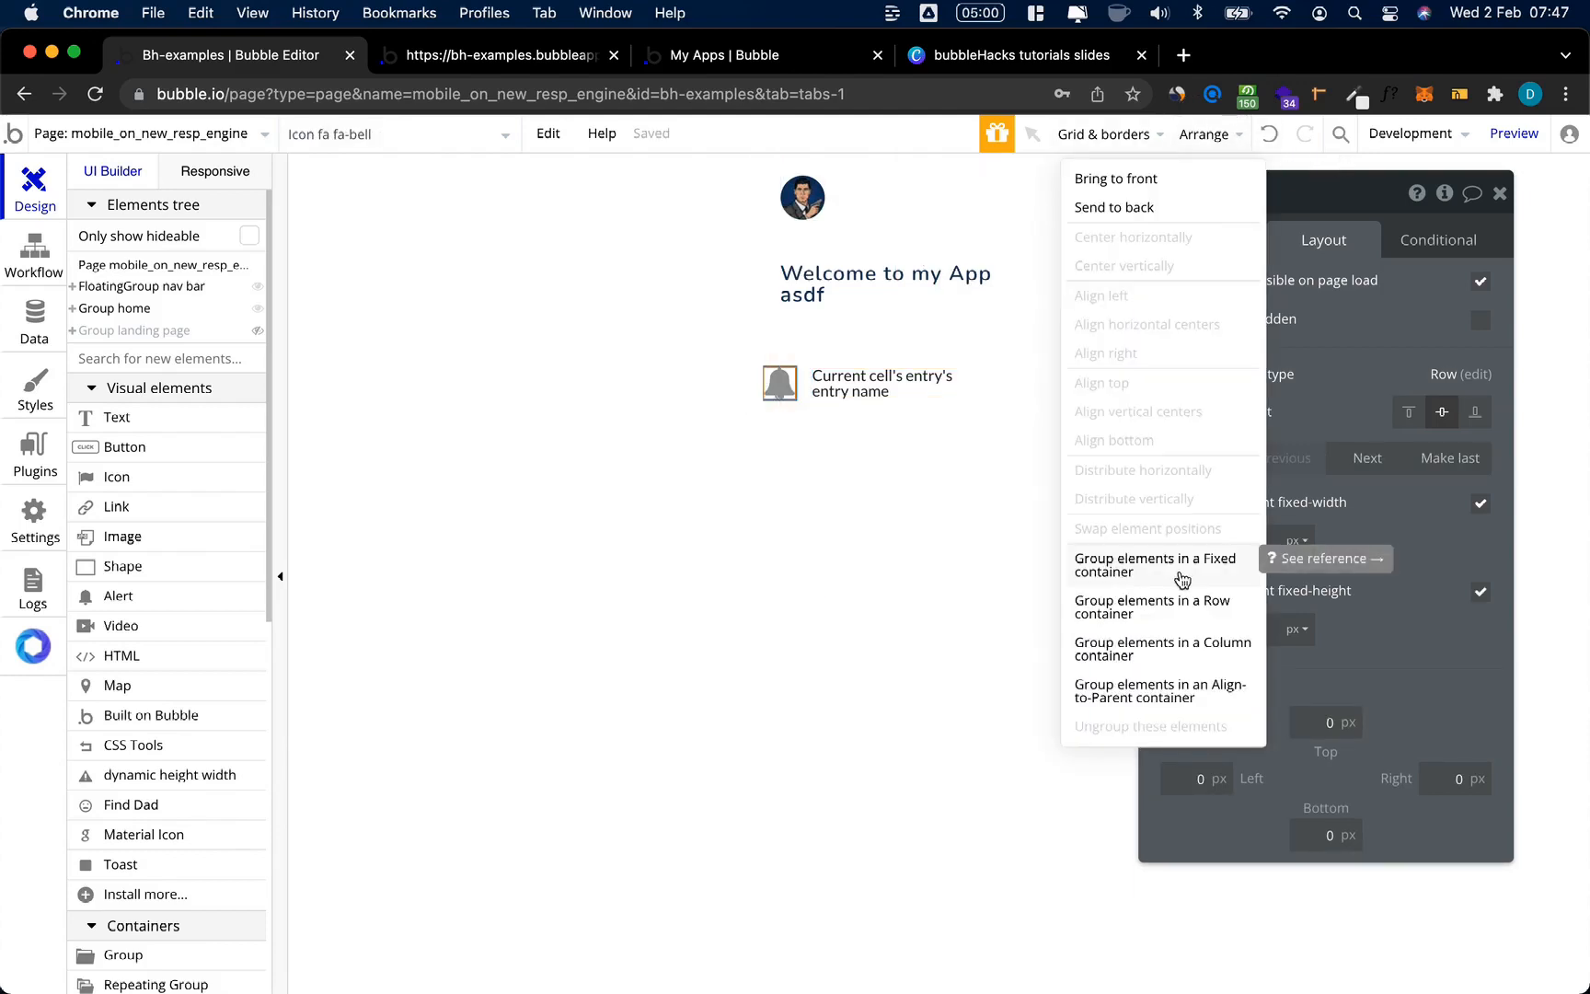
left_click(1170, 614)
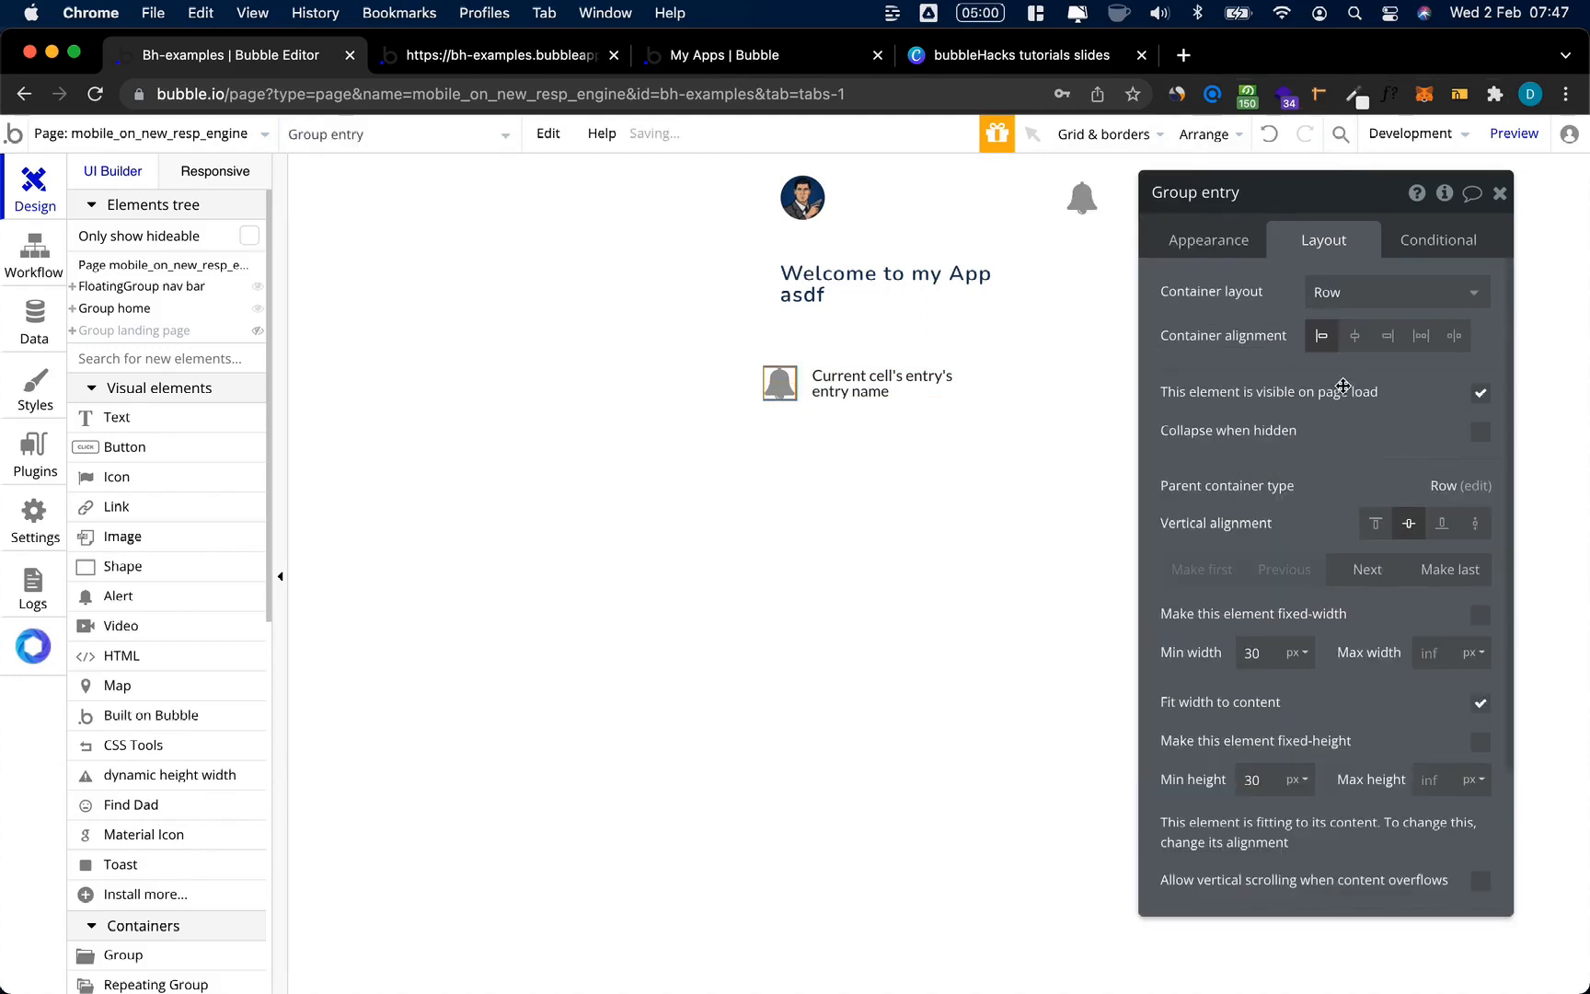
Step: Give the group around the cell's bell icon a fixed width of 50 px and a fixed height of 100%
left_click(1480, 615)
double_click(1267, 646)
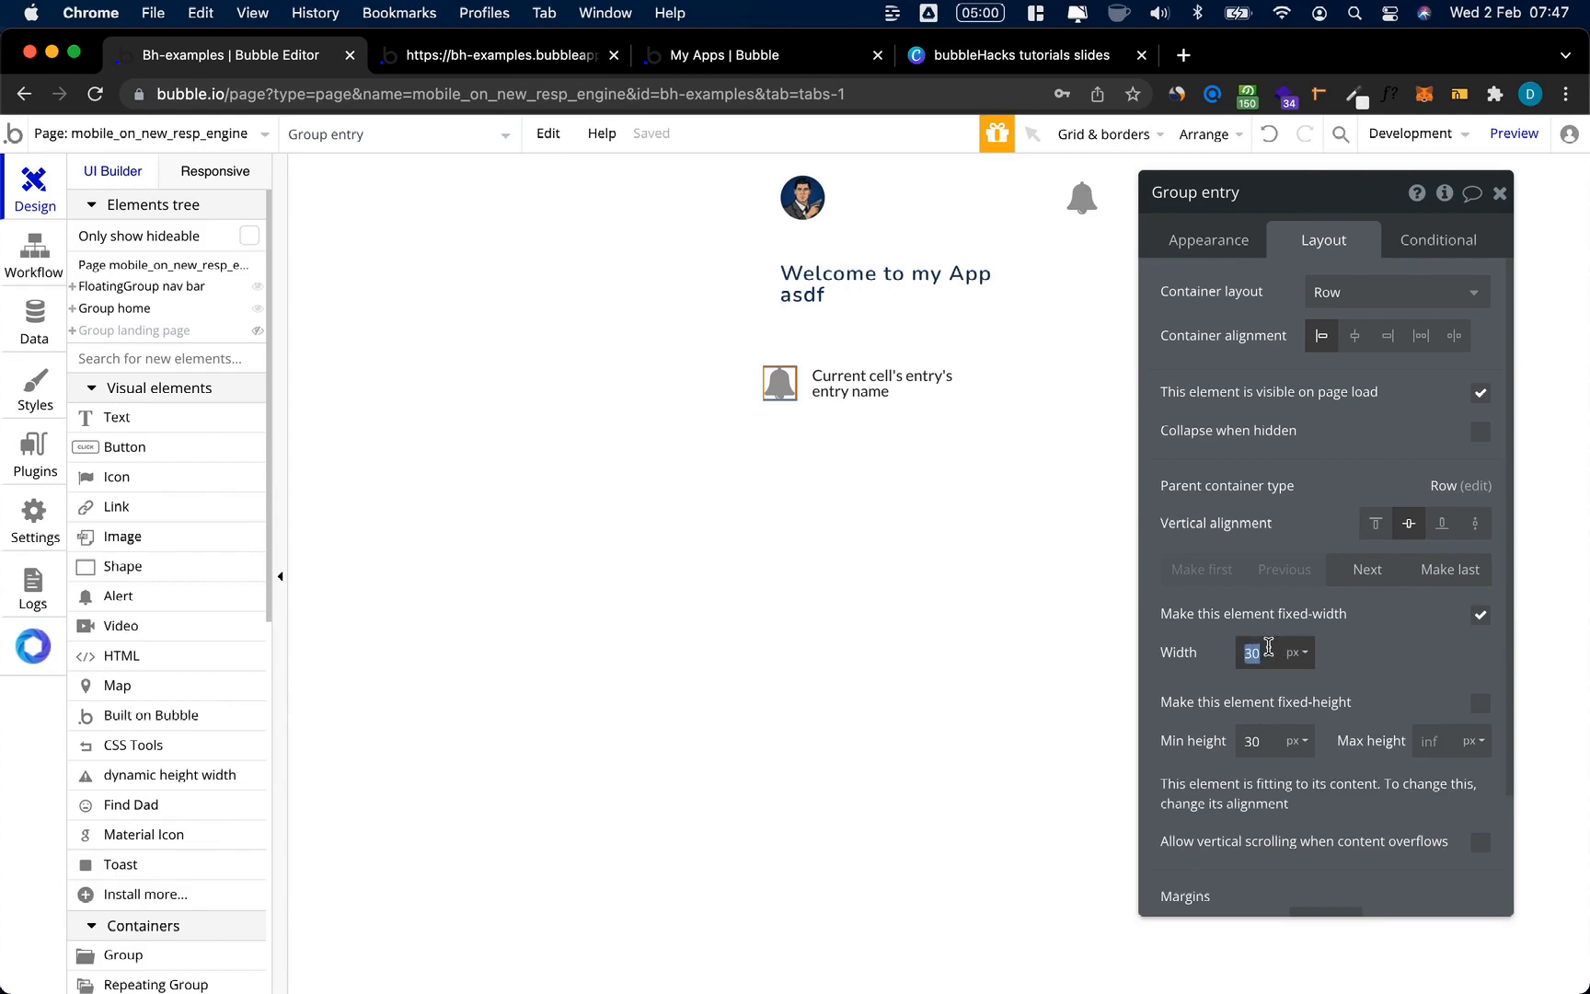
type("40")
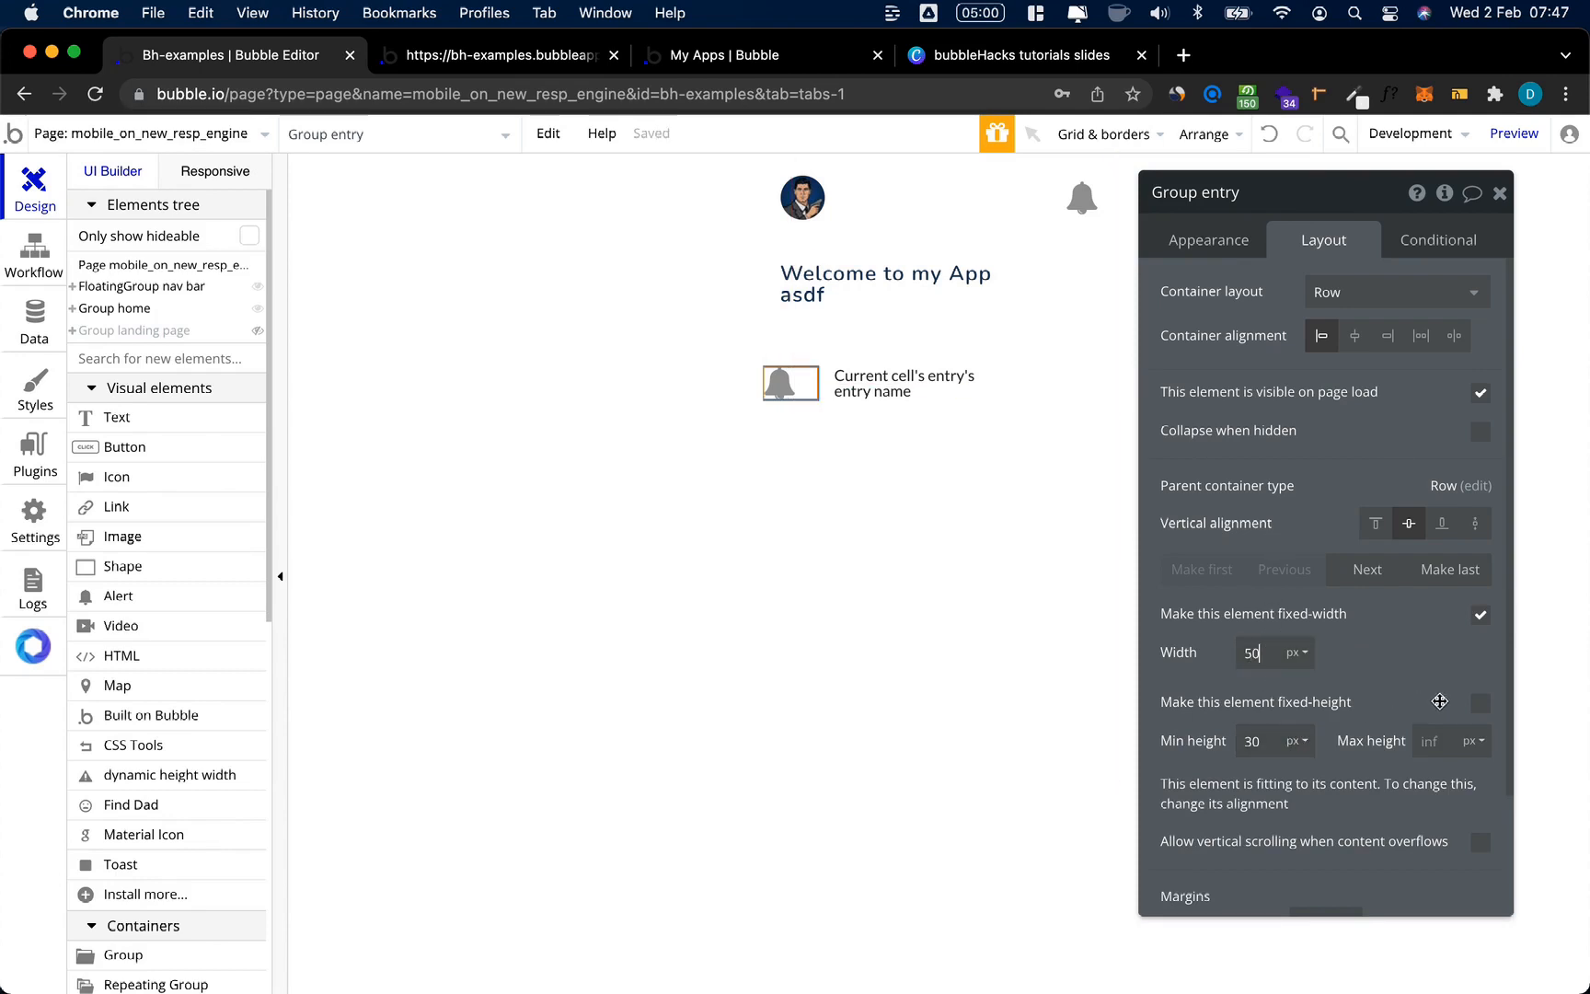
left_click(1480, 703)
double_click(1255, 742)
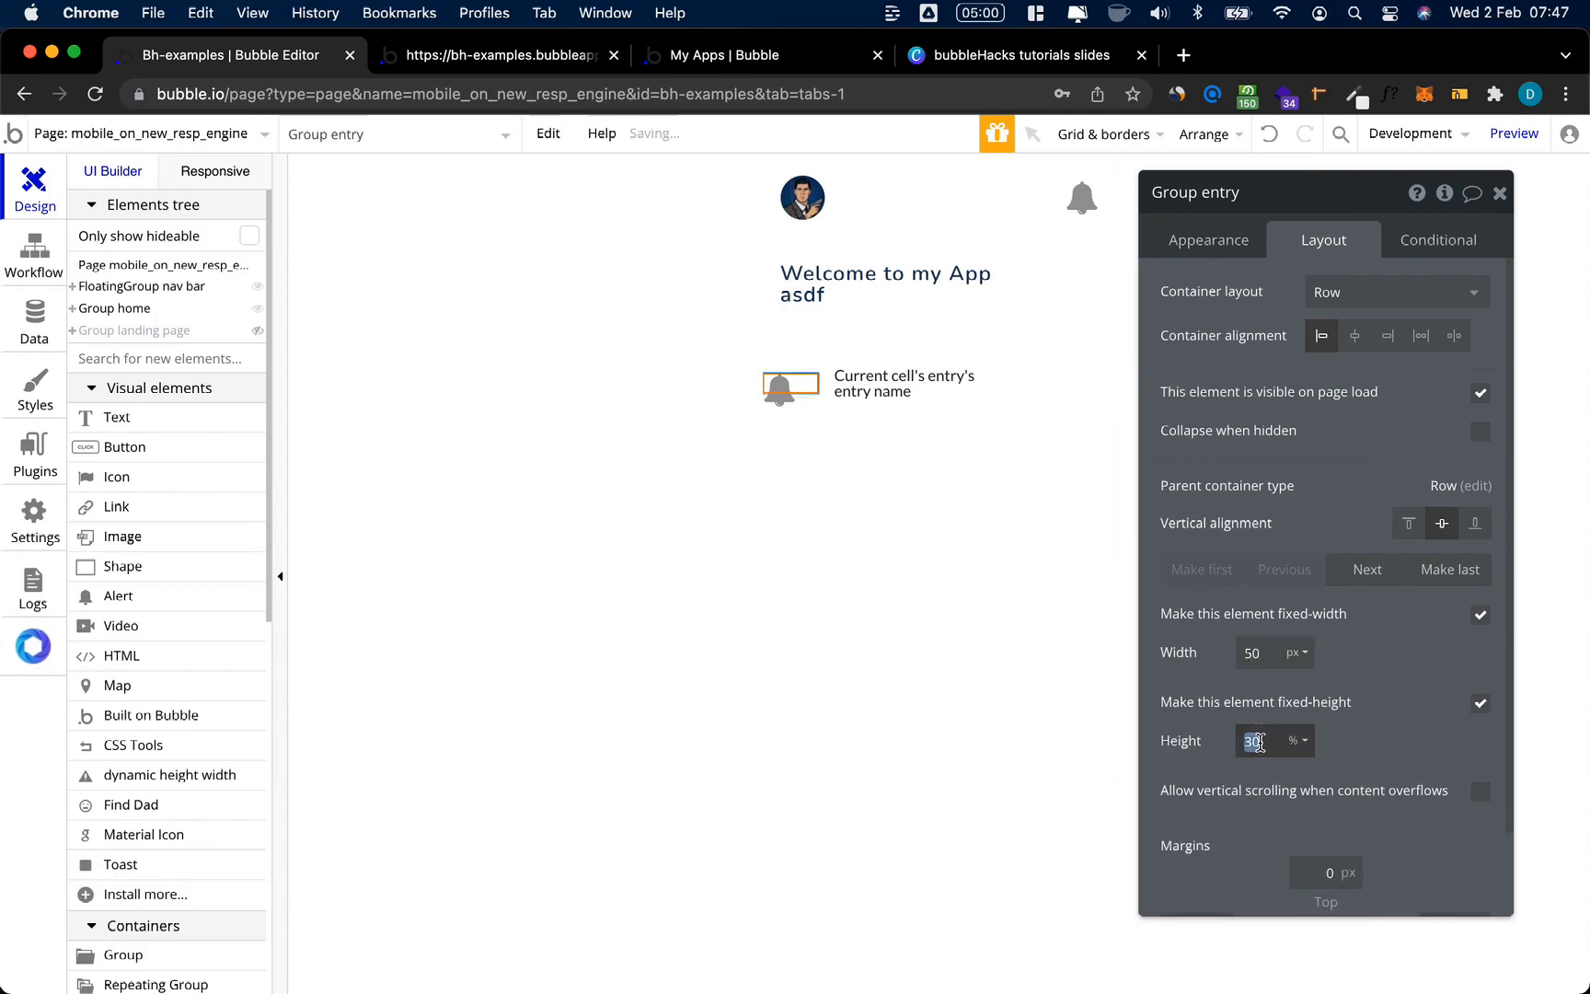
type("100")
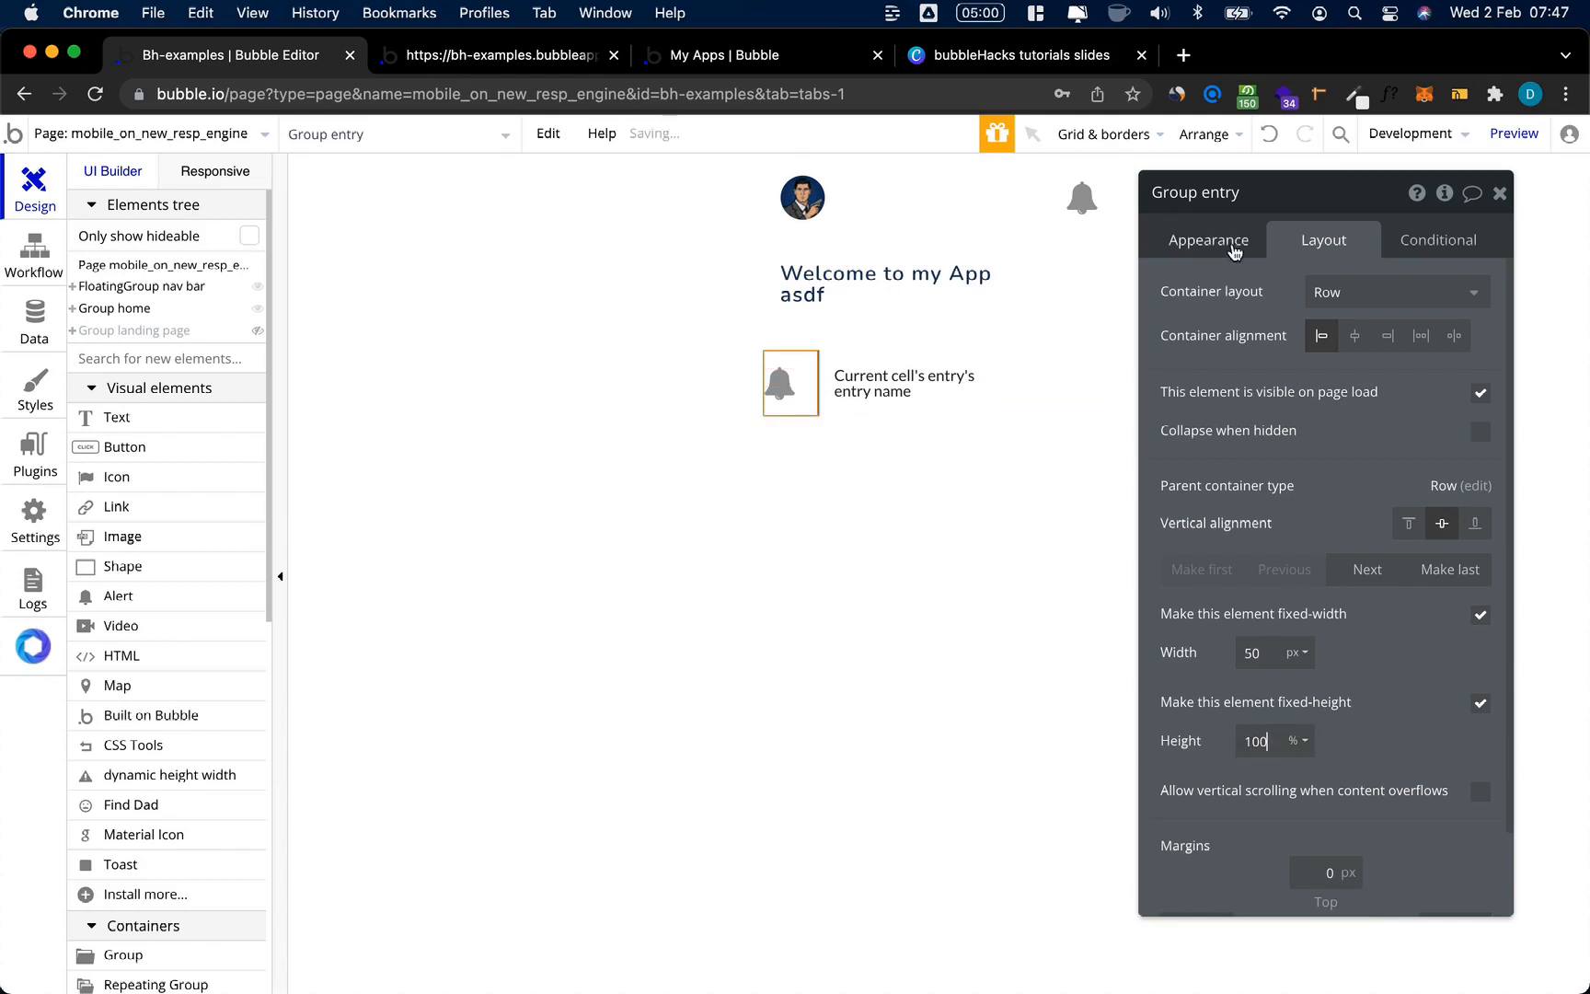
Step: Set the bell icon group's background style to Flat color
left_click(1235, 249)
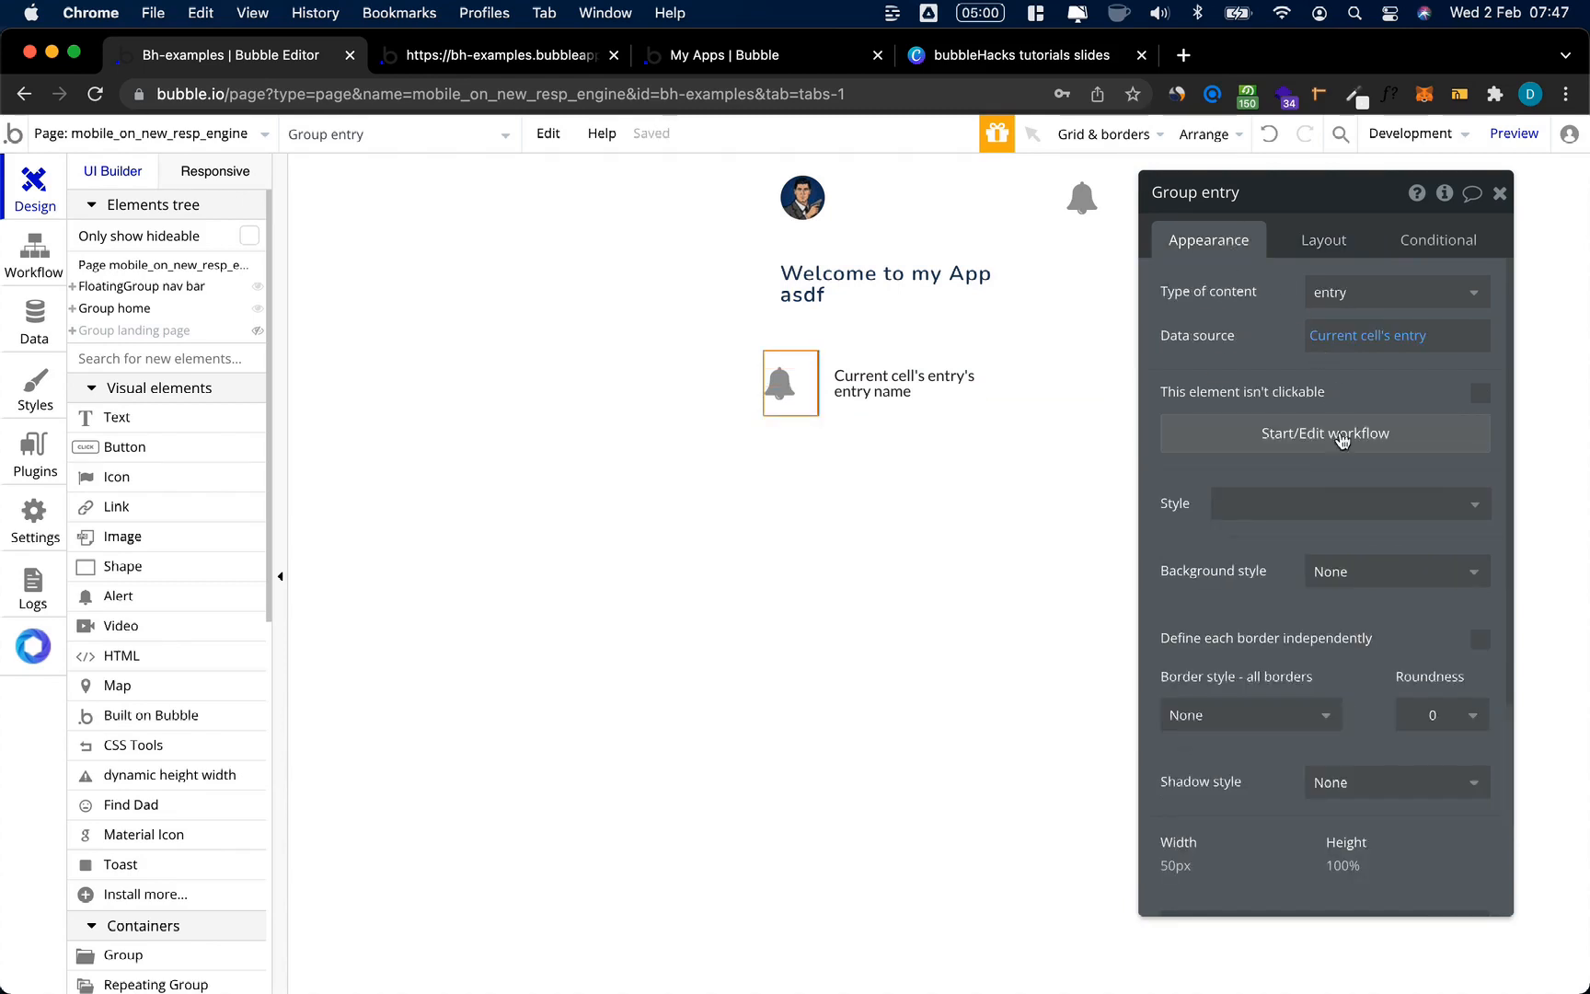
left_click(1332, 572)
left_click(1332, 638)
Step: Define the bell group's borders independently, with roundness 10 on both left corners and 50 on both right corners
scroll(1288, 663, "down", 4)
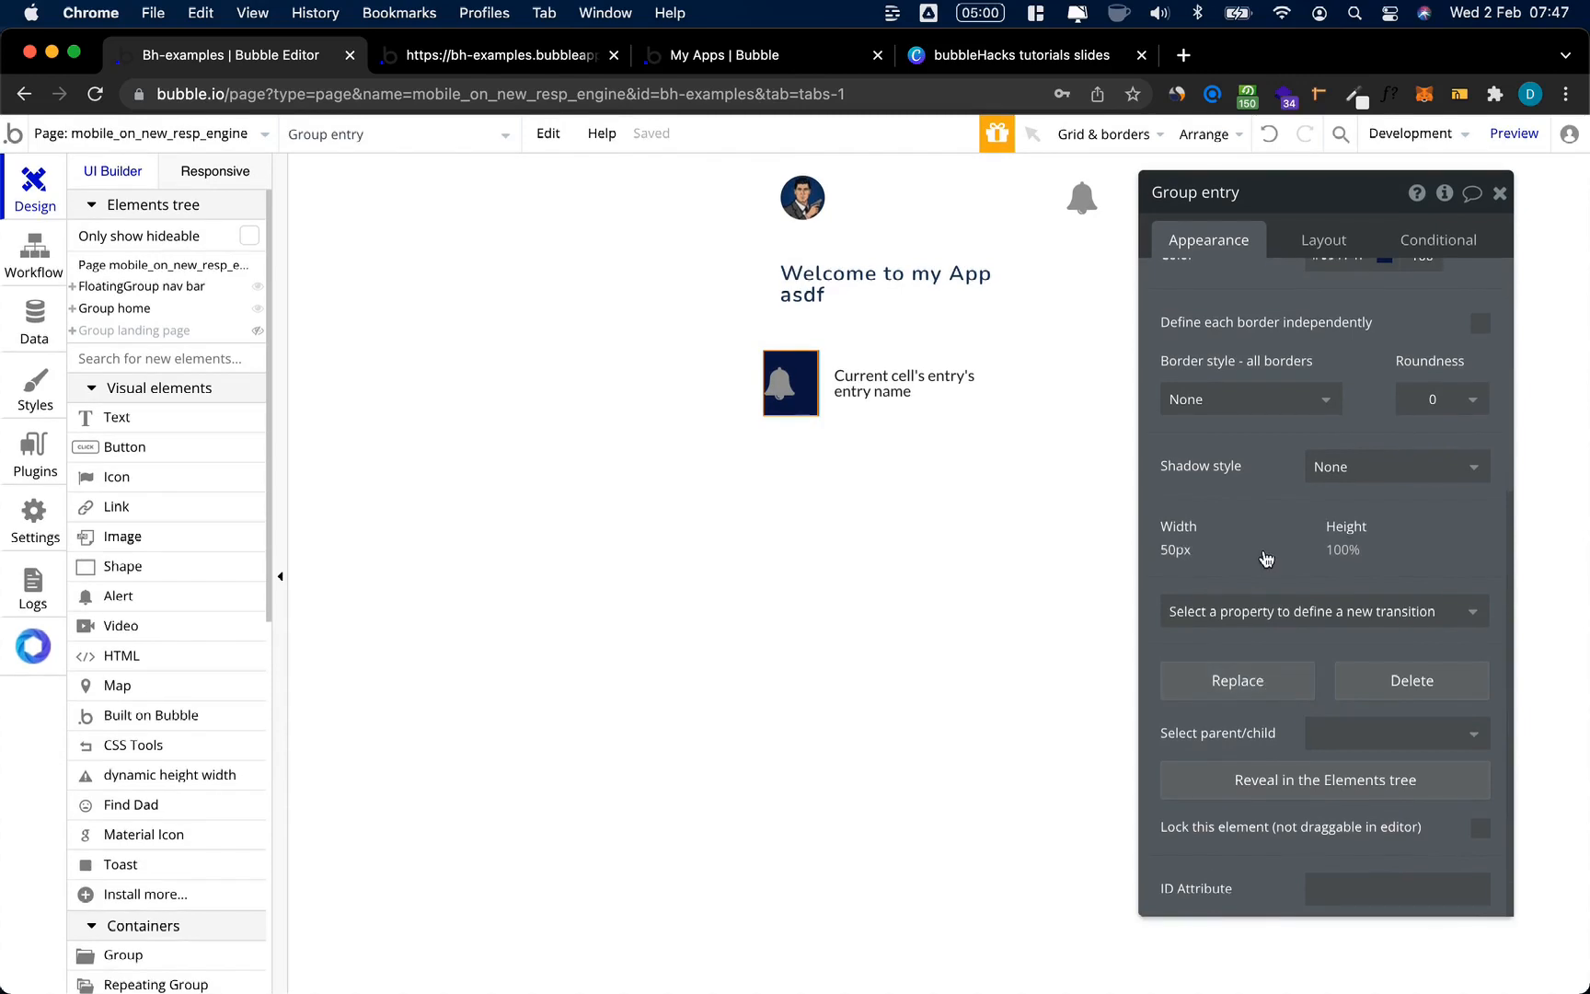
scroll(1251, 314, "up", 3)
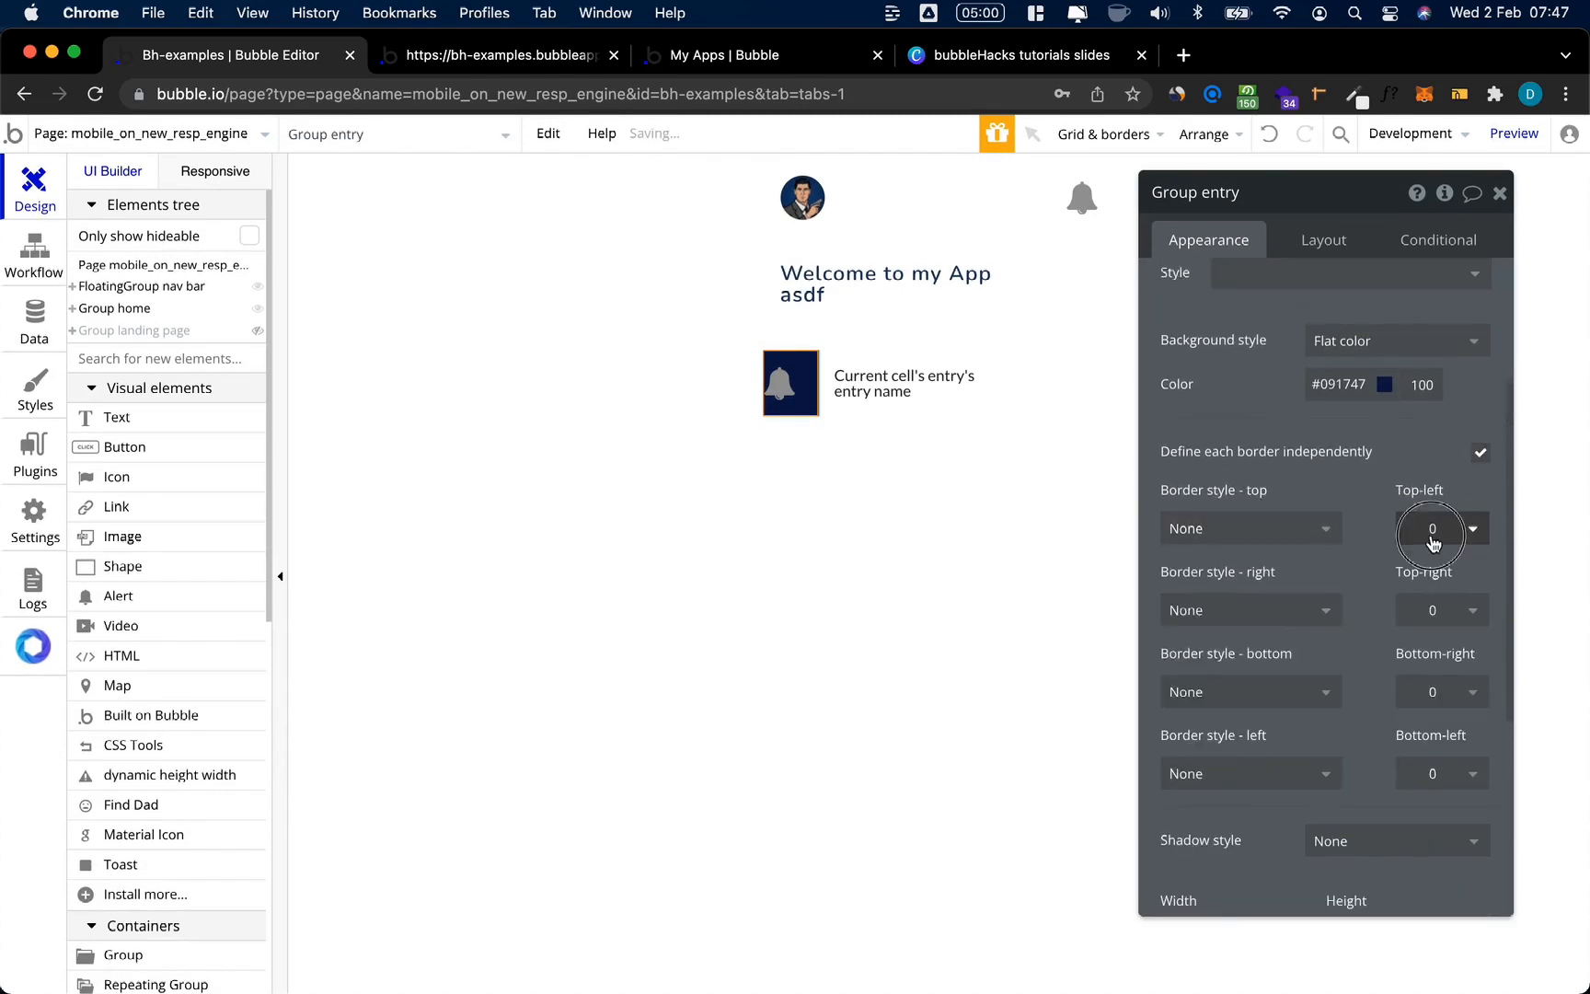
left_click(1432, 530)
type("10")
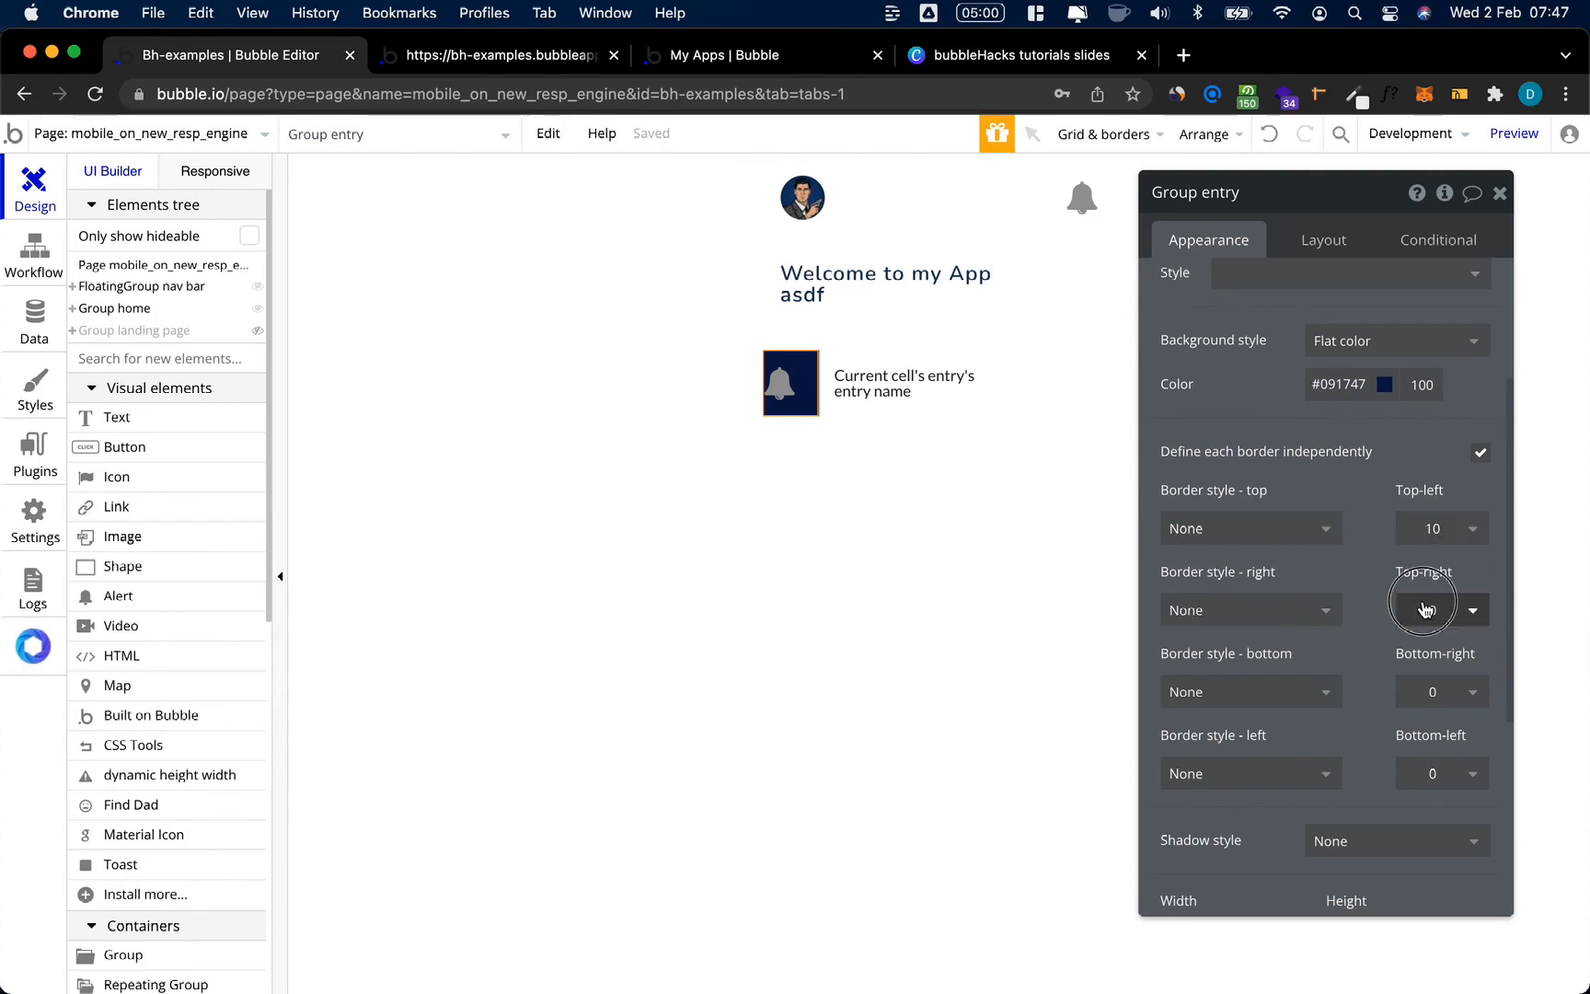
left_click(1423, 603)
type("50")
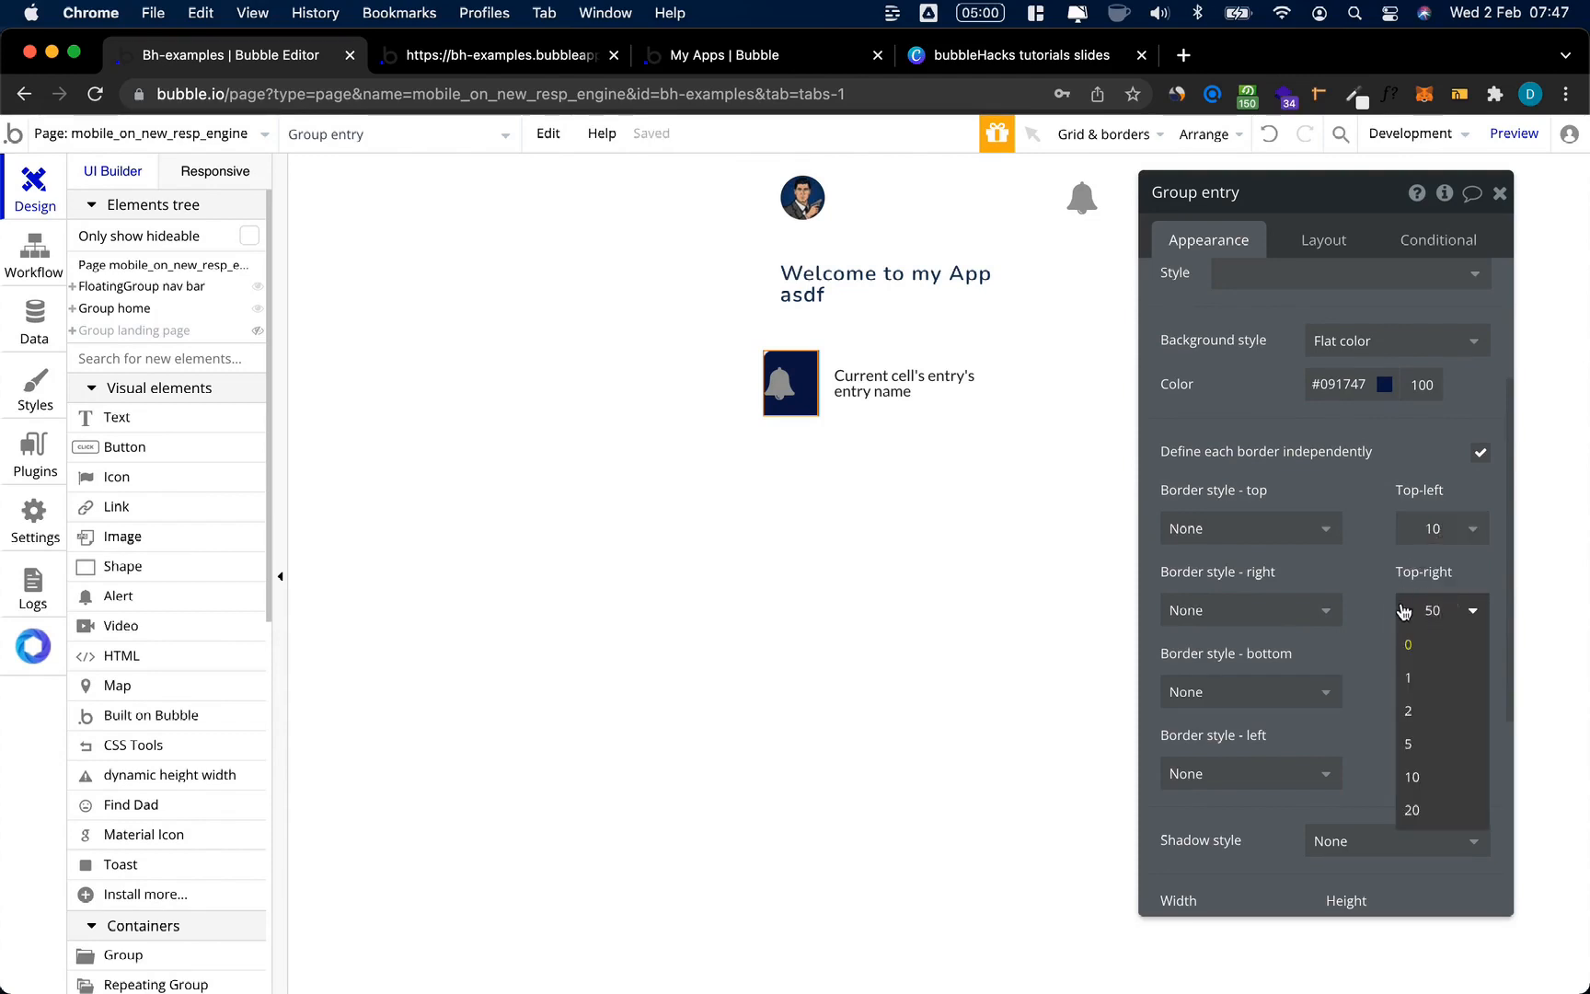
left_click(1426, 771)
type("1")
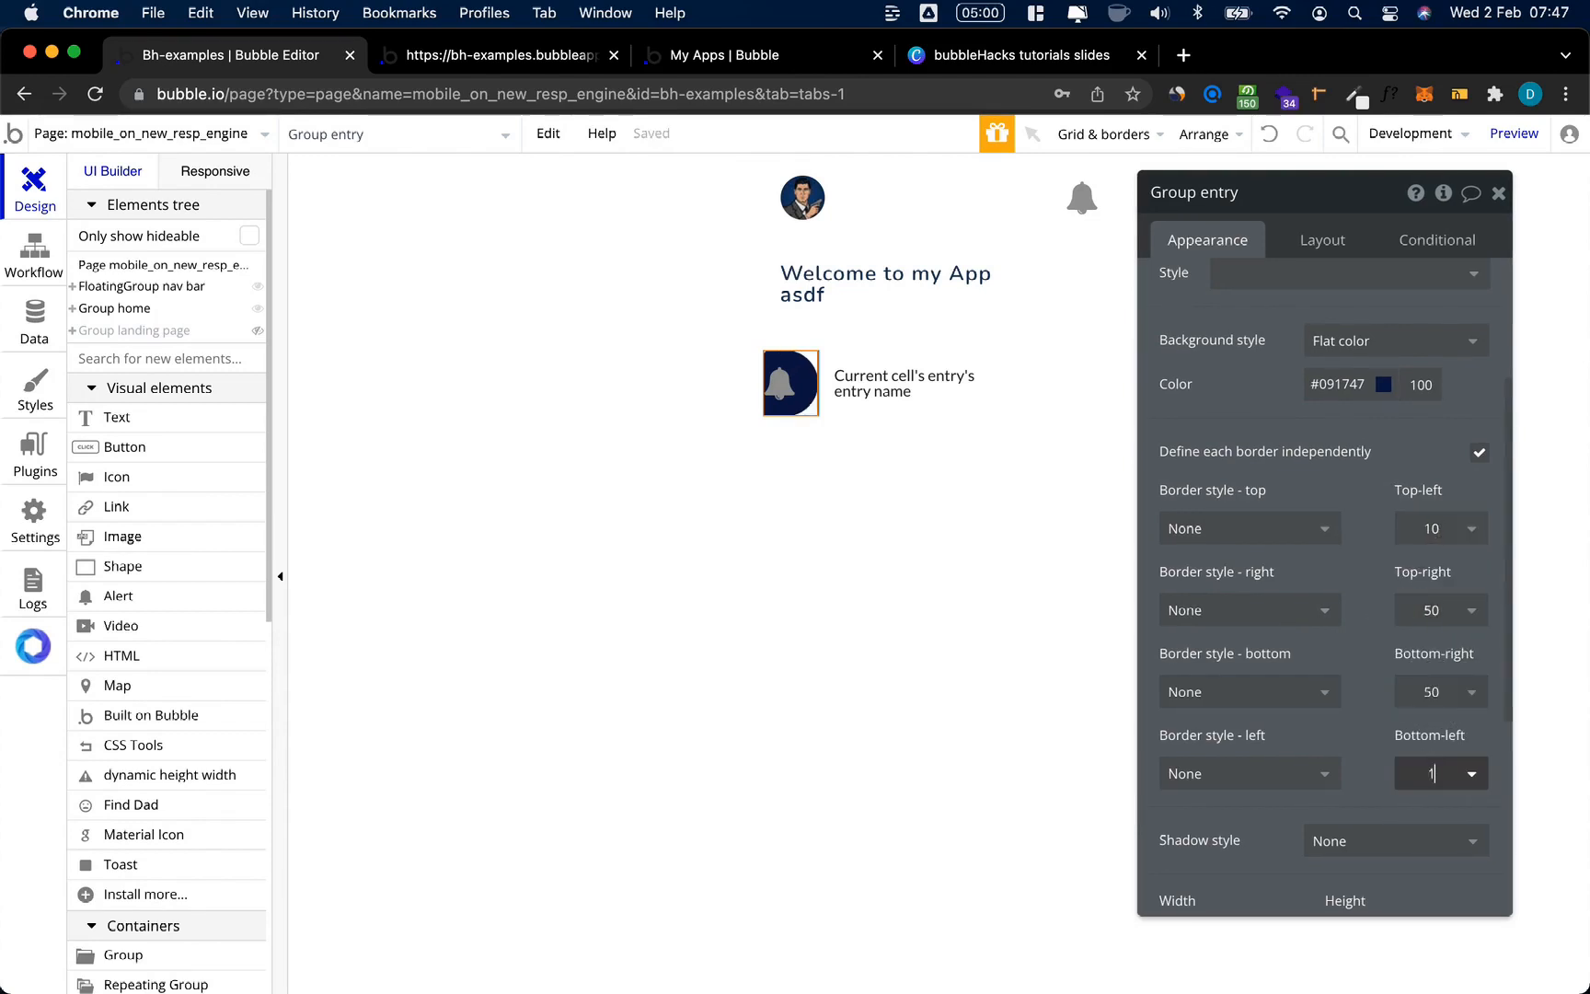
type("0")
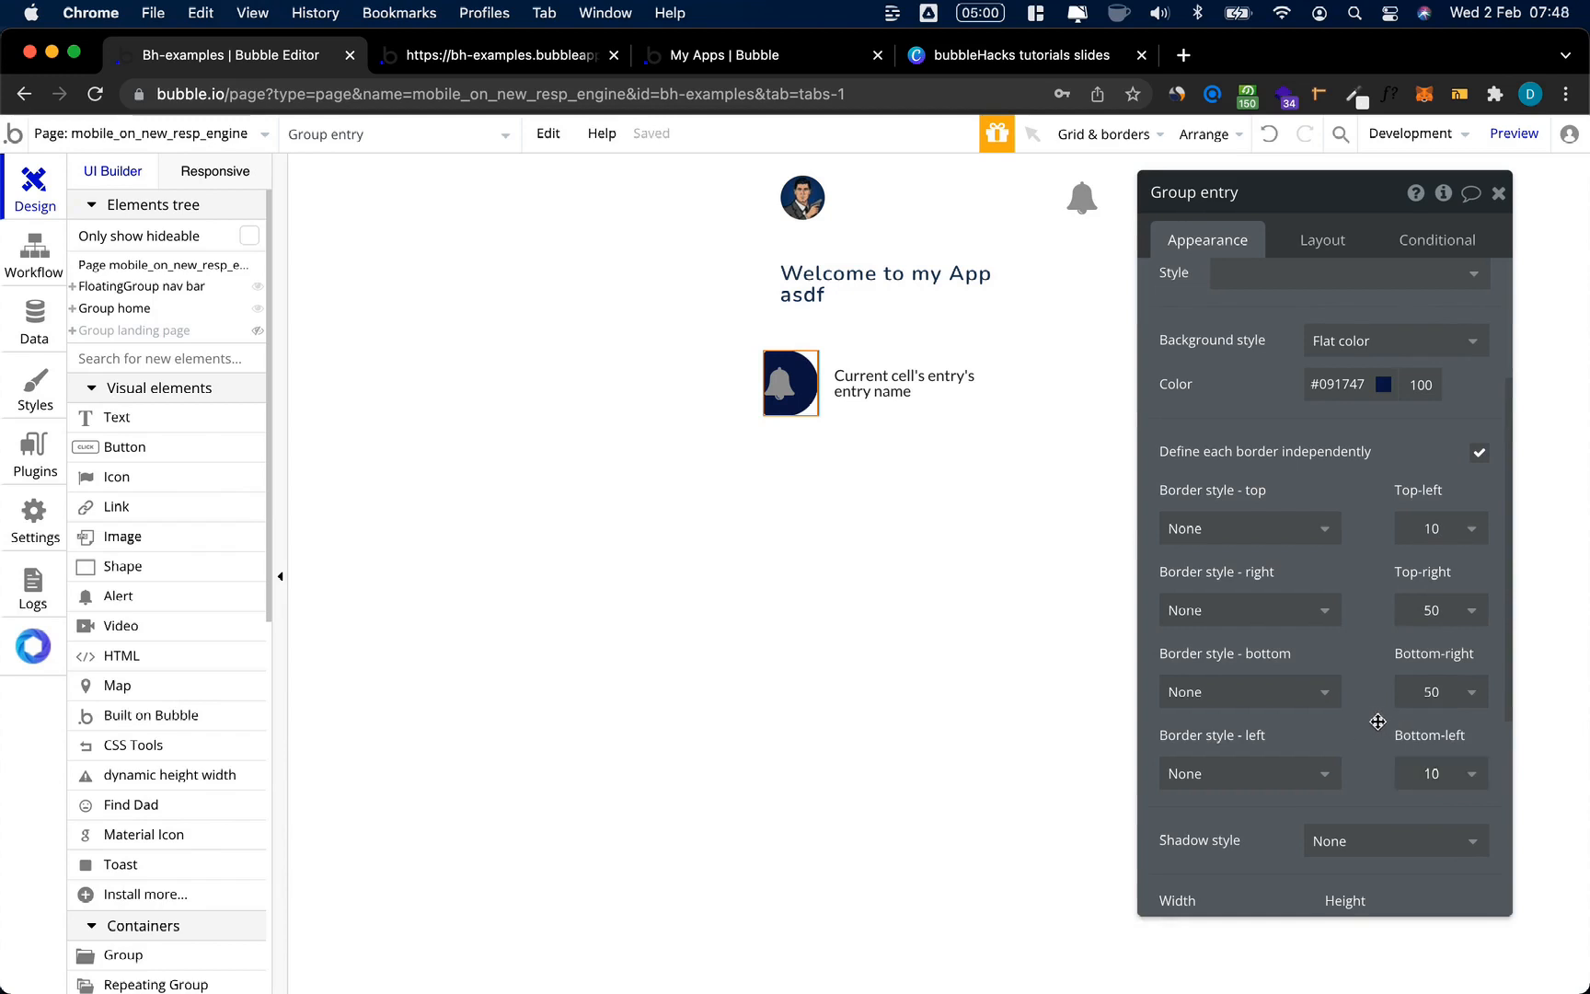
Step: Narrow the bell icon's group to 40 px and resize the bell icon inside it to 20 by 20 px
left_click(1328, 243)
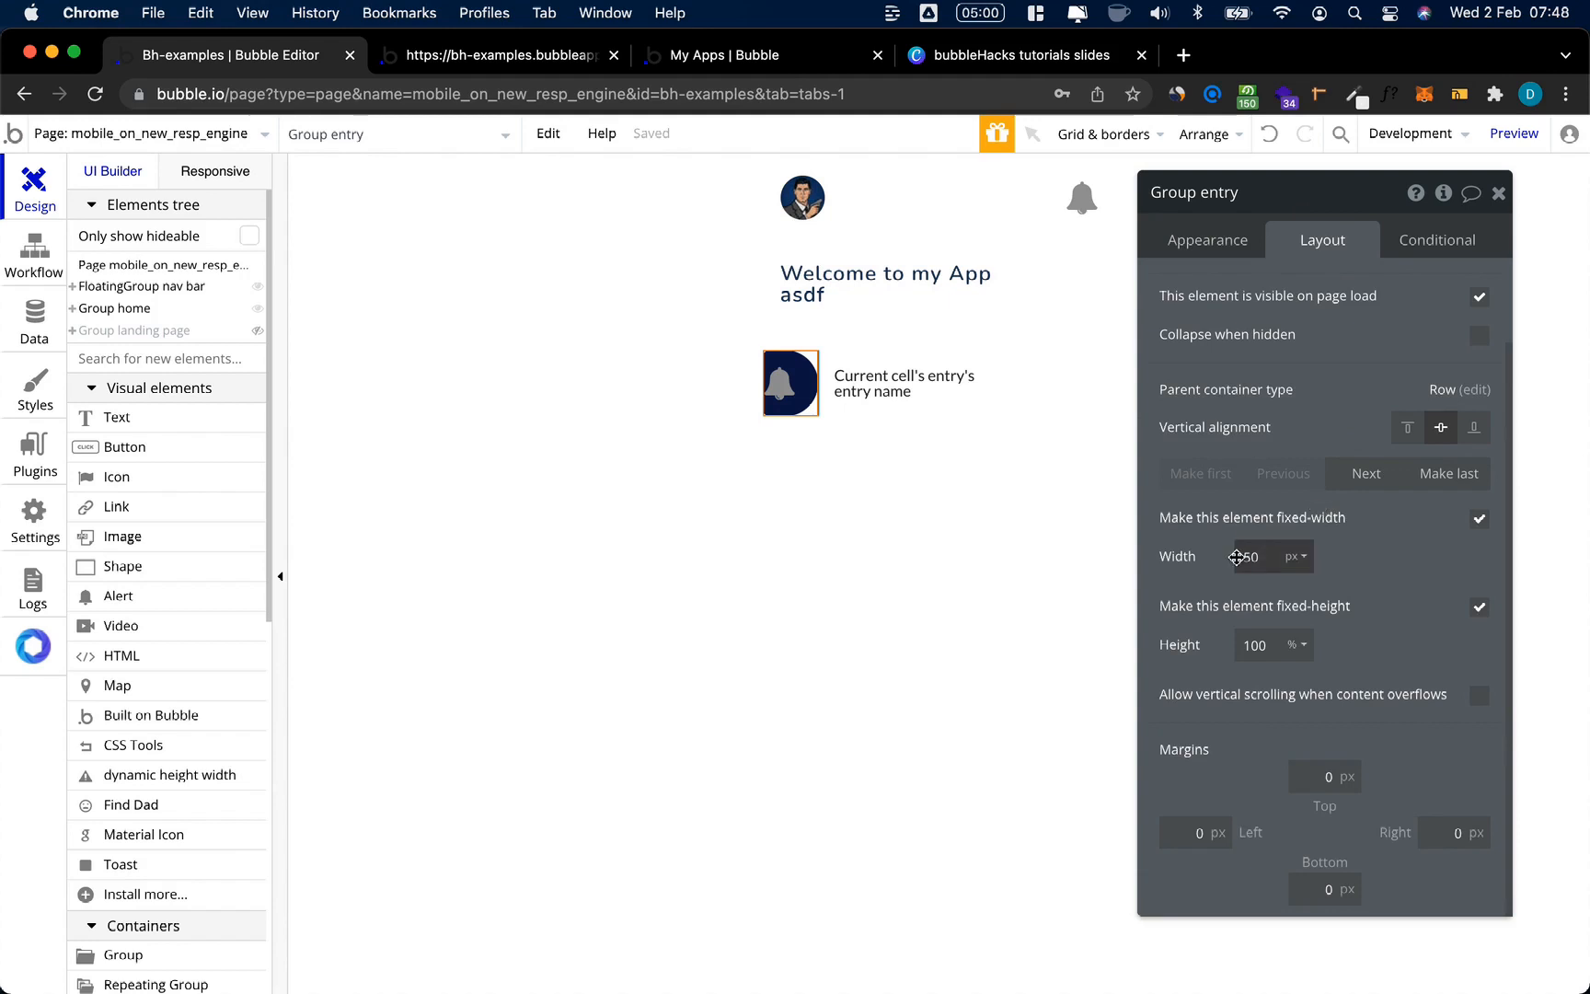
left_click(1248, 557)
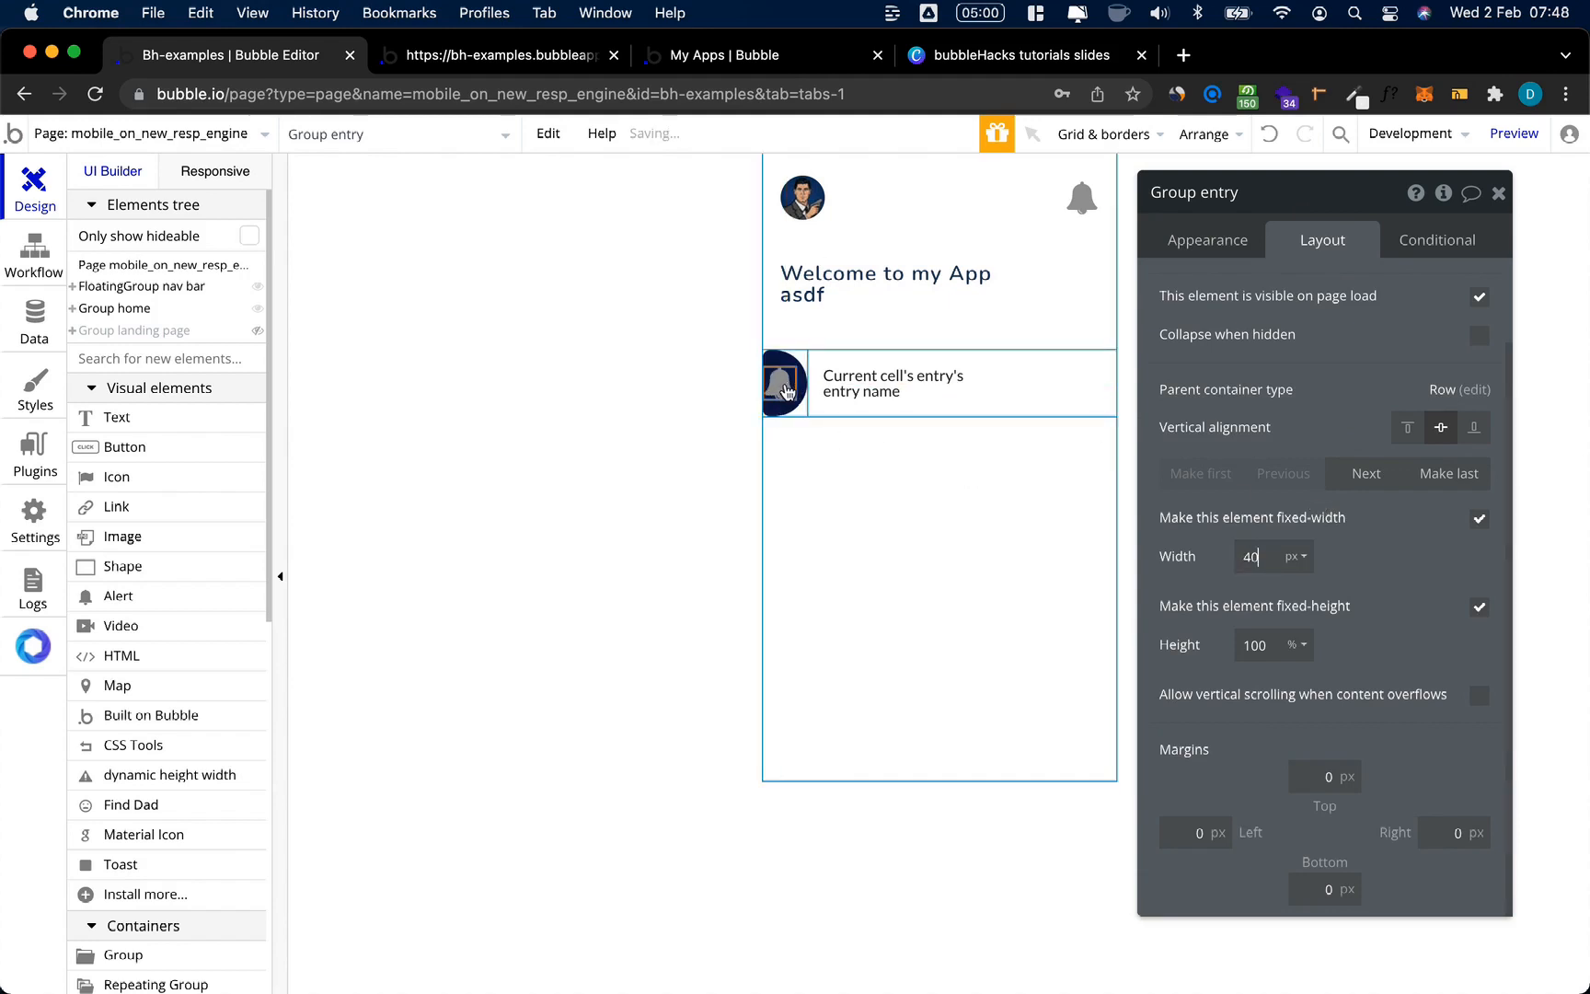
left_click(784, 387)
left_click(1250, 544)
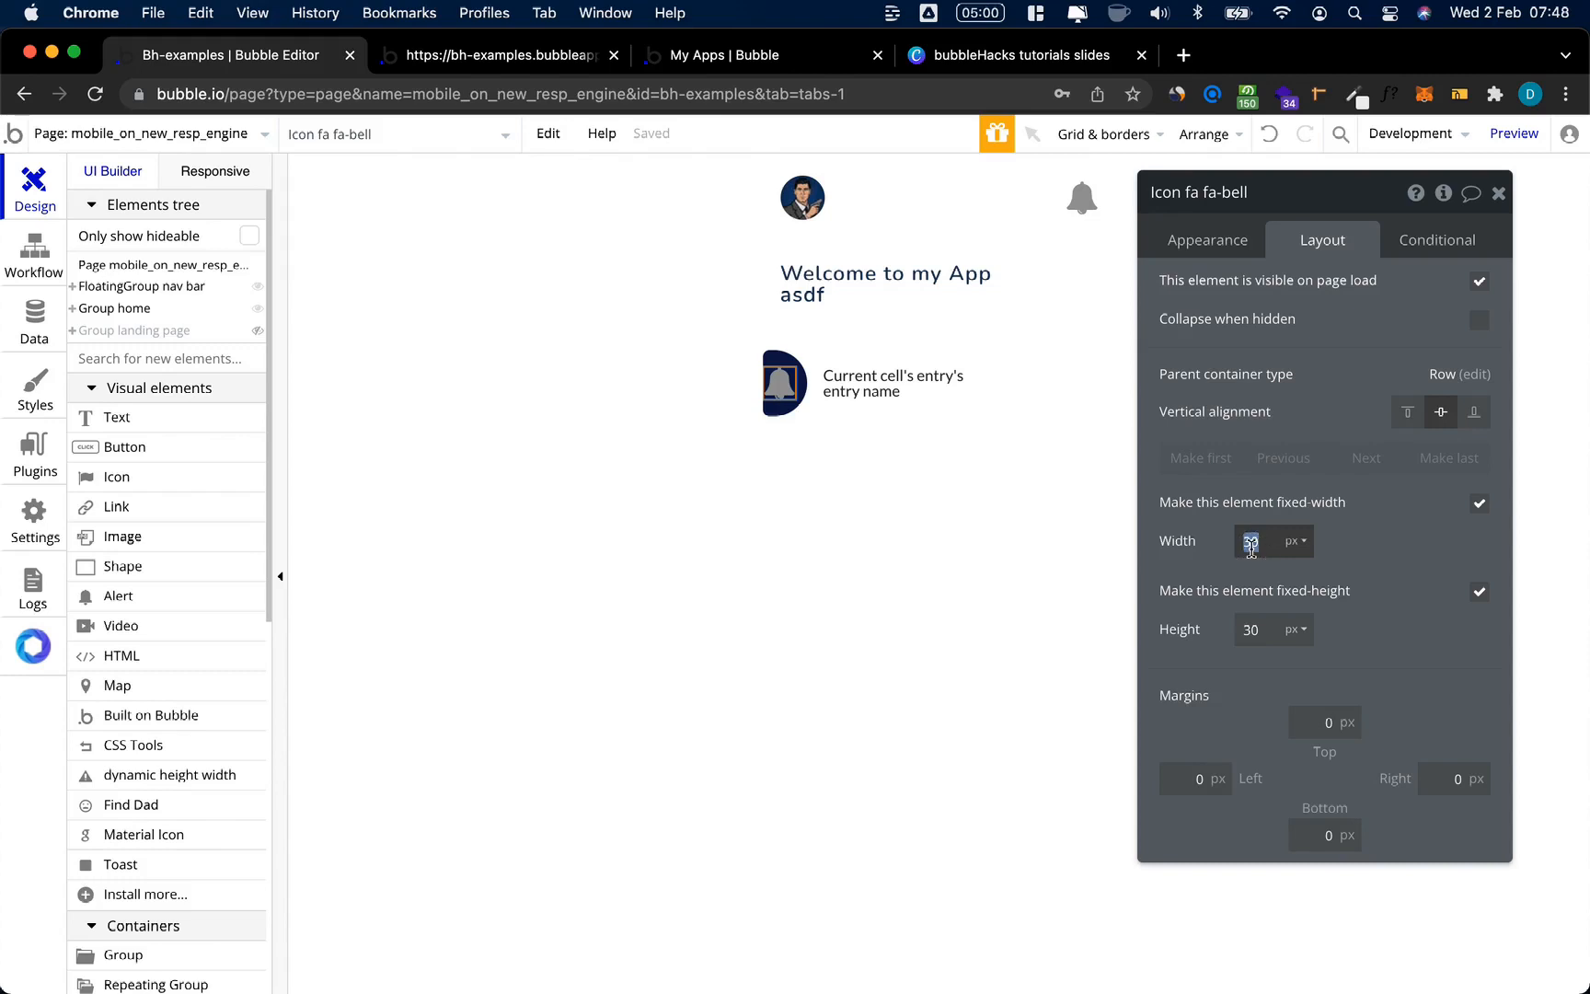
type("20")
key("Tab")
type("2")
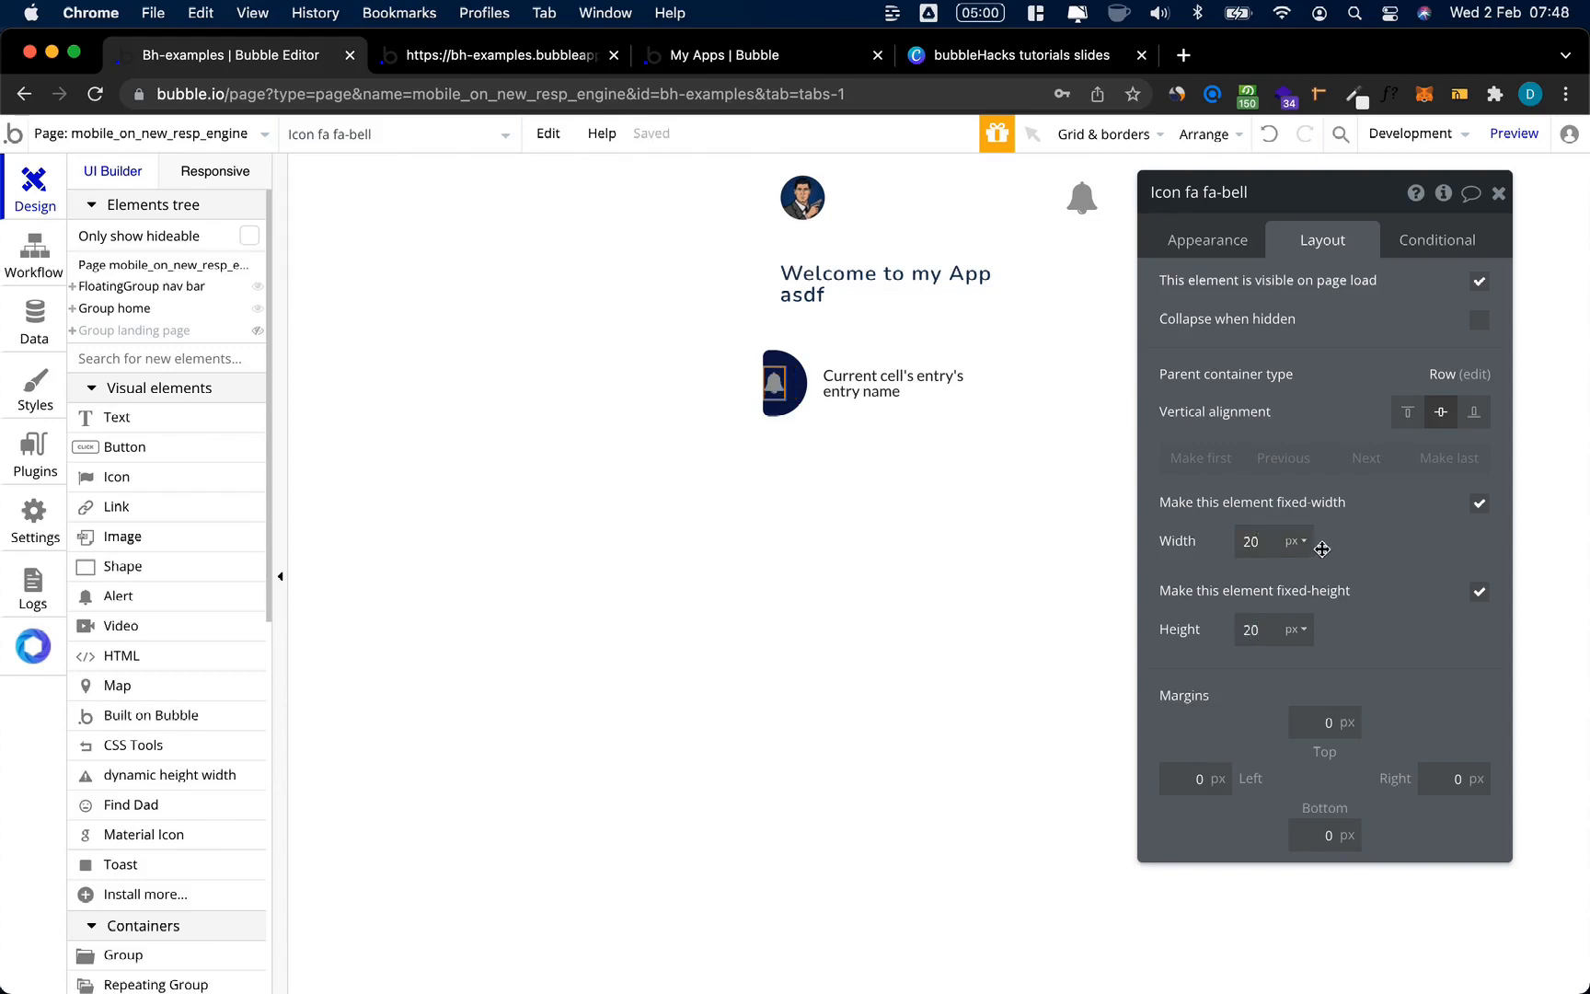
Step: Set the cell's bell icon left margin to 8 px
left_click(1229, 778)
type("10")
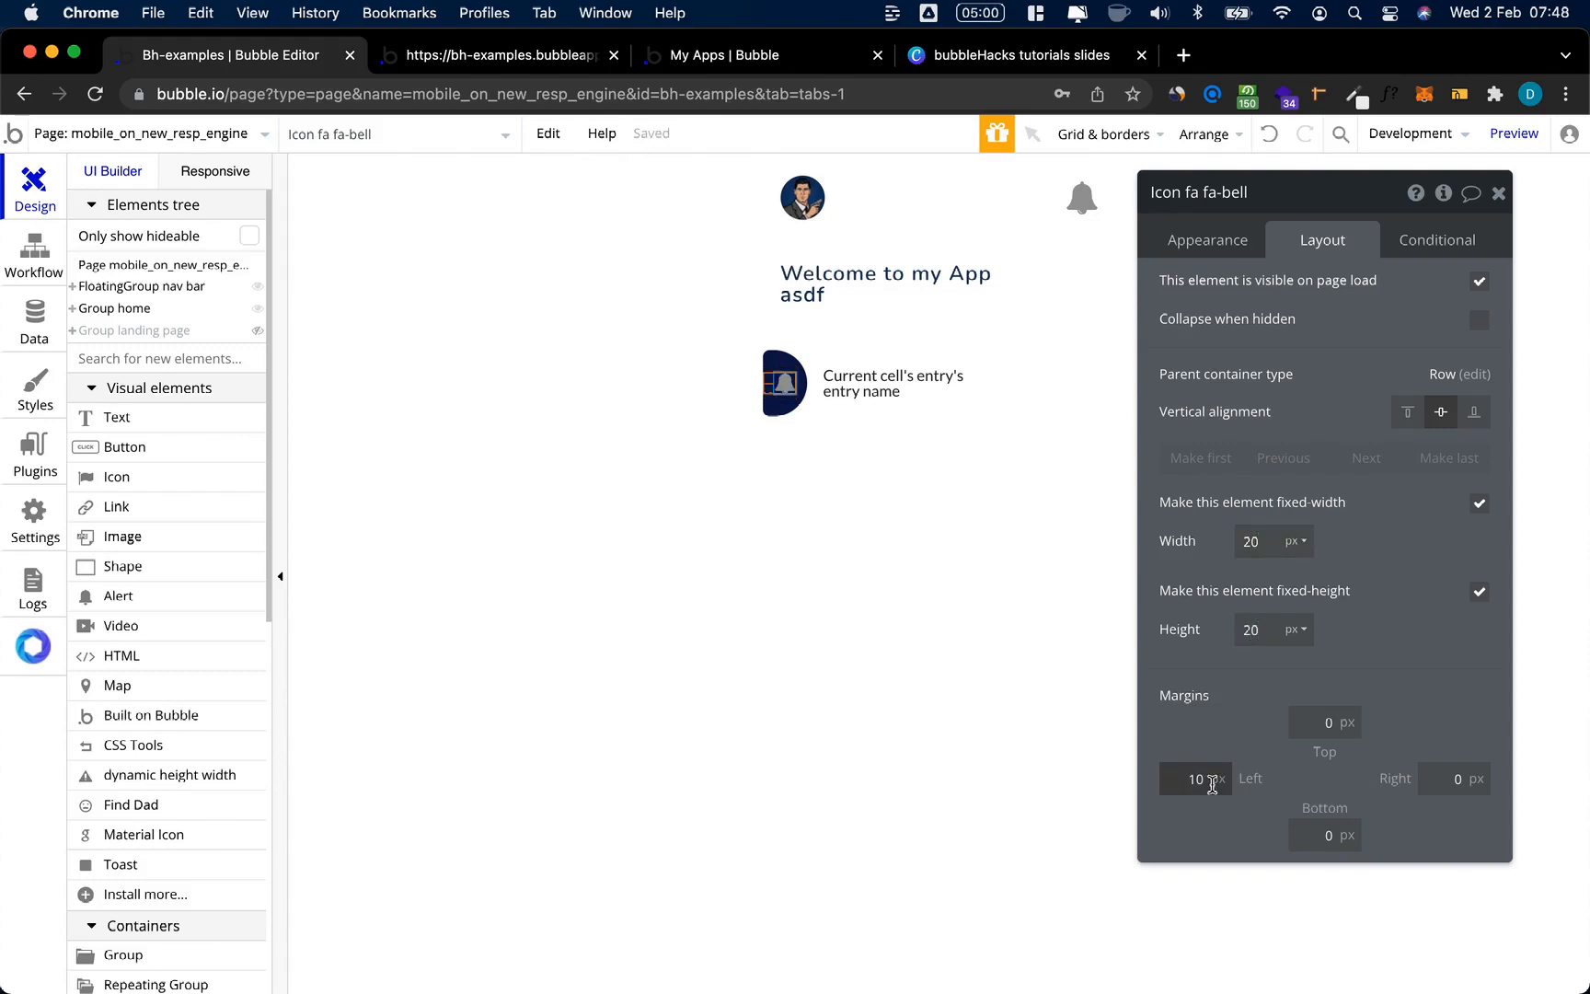
double_click(1201, 781)
type("8")
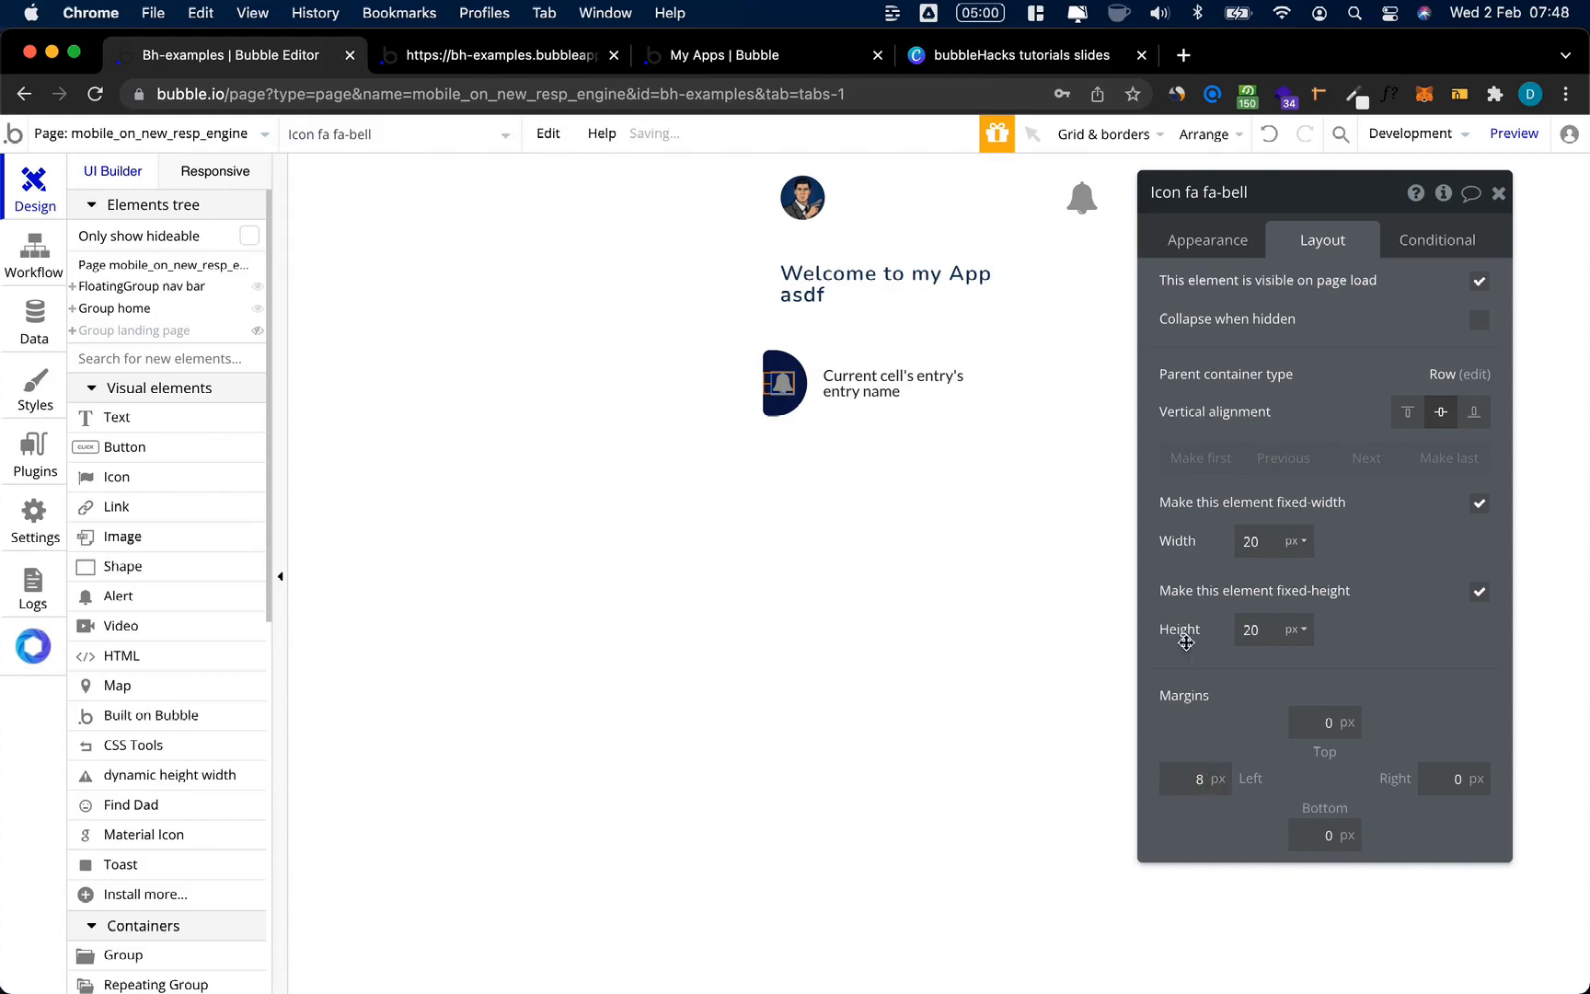
Step: Change the cell's bell icon color to white (#FFFFFF)
left_click(1208, 244)
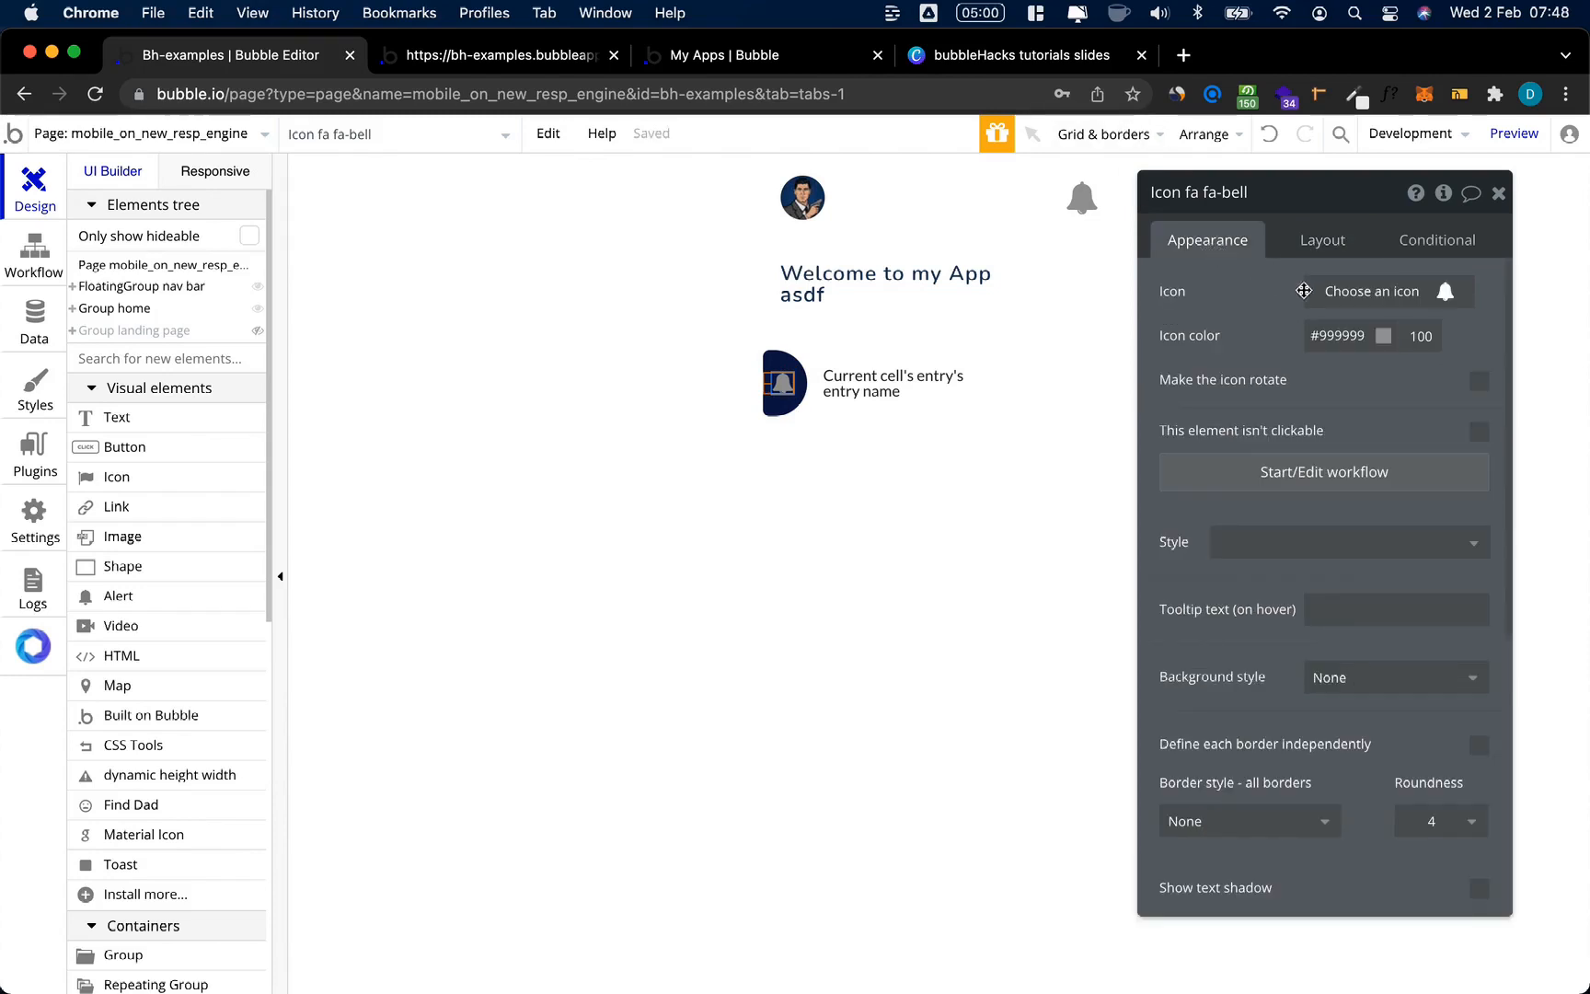
left_click(1328, 342)
left_click(1488, 536)
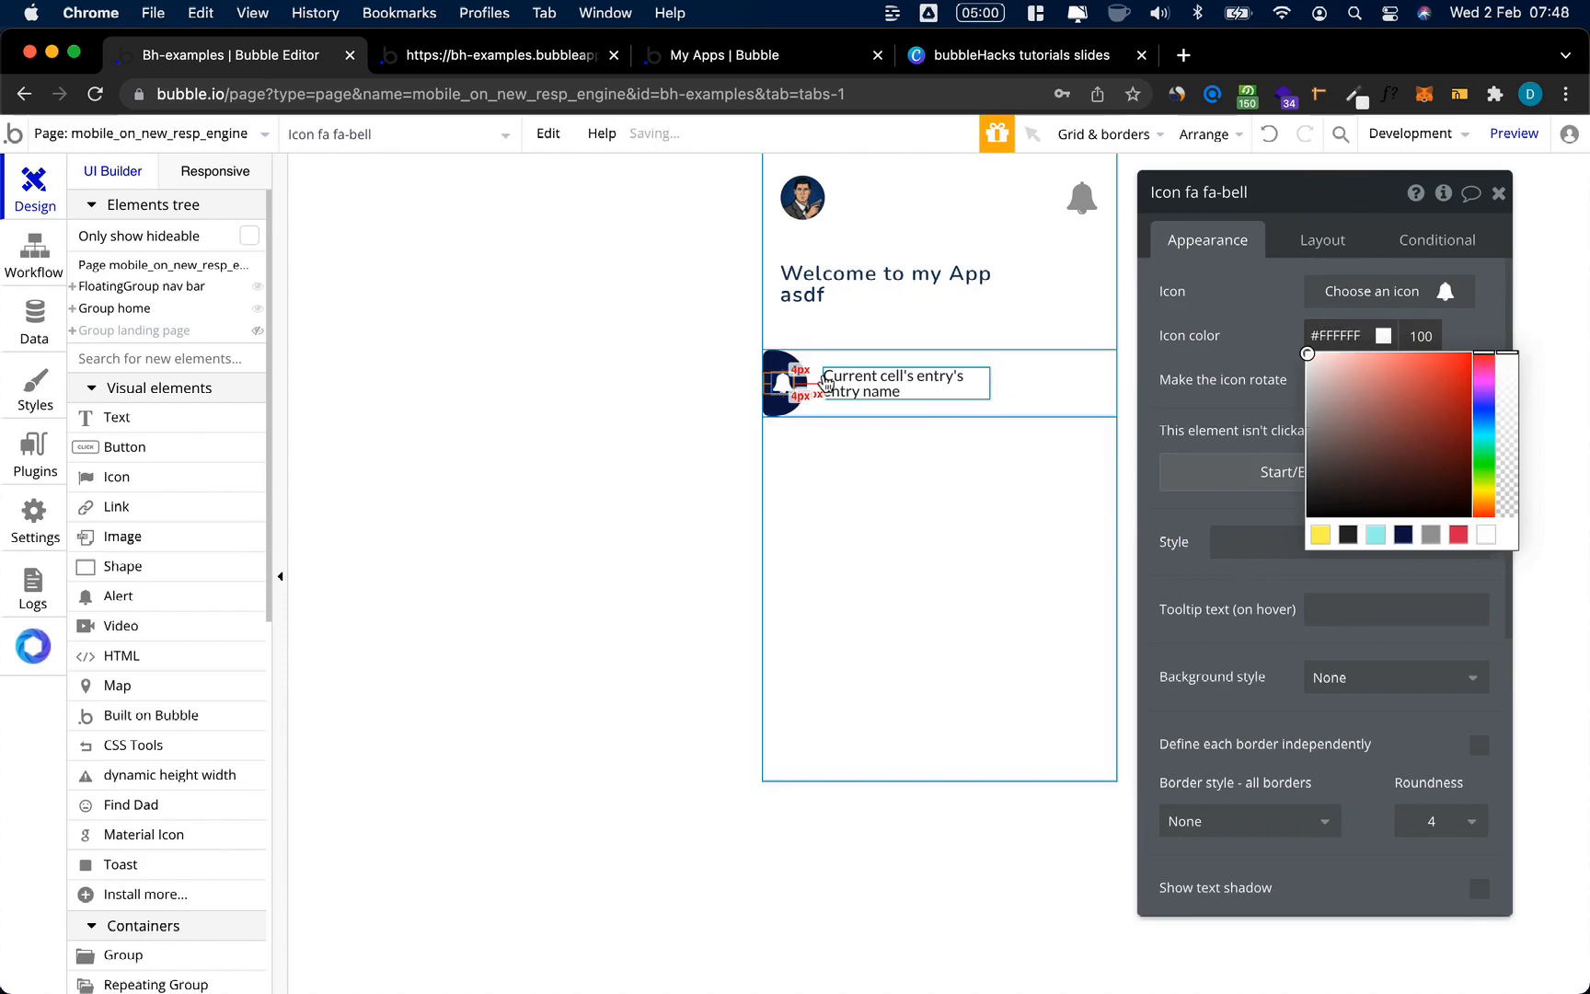
Step: Group the bell group and entry name text in a Row container and apply the Group Highlighted Shadow (rounded) style to it
left_click(780, 368)
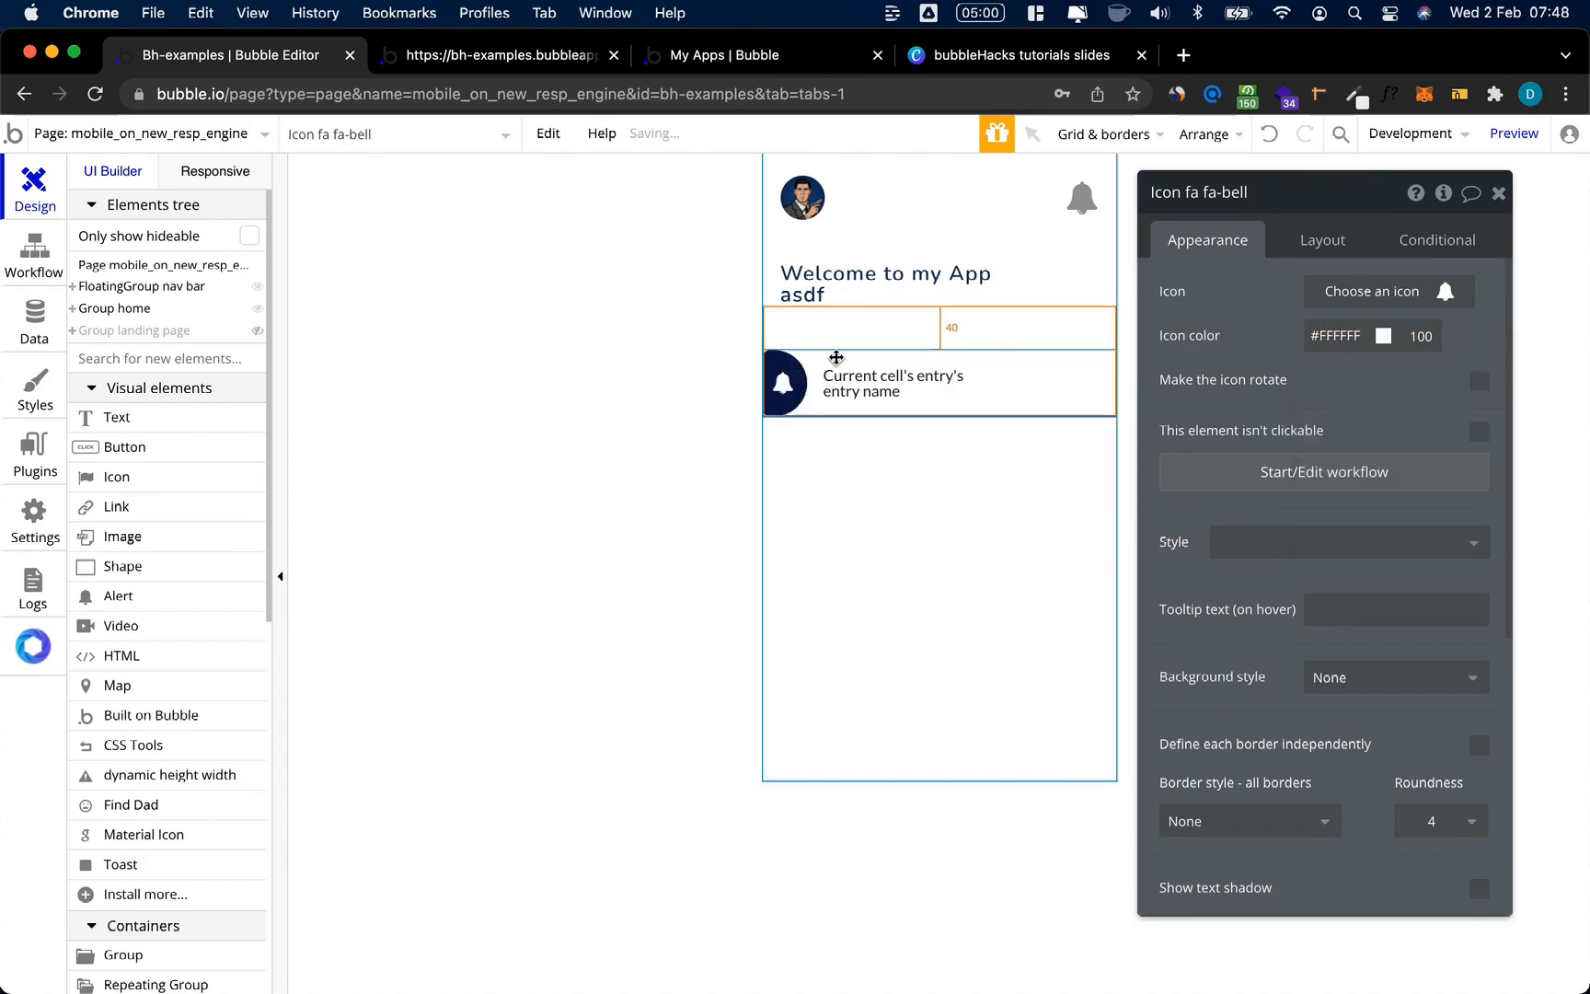
left_click(780, 373)
left_click(887, 383, "shift")
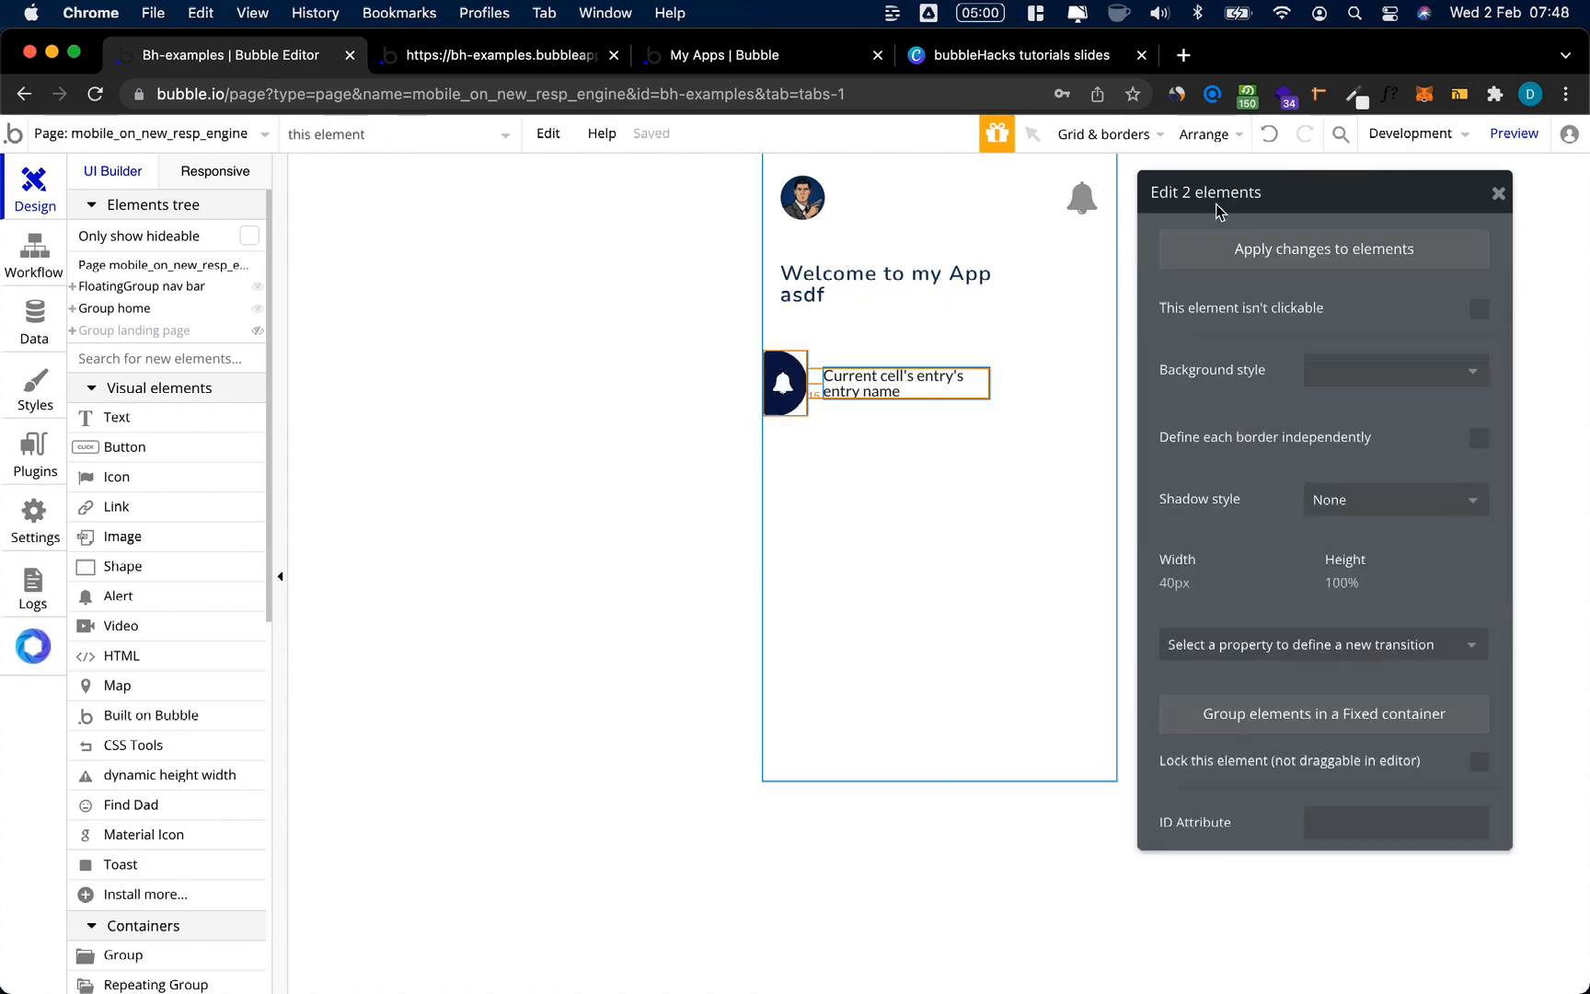
left_click(1212, 137)
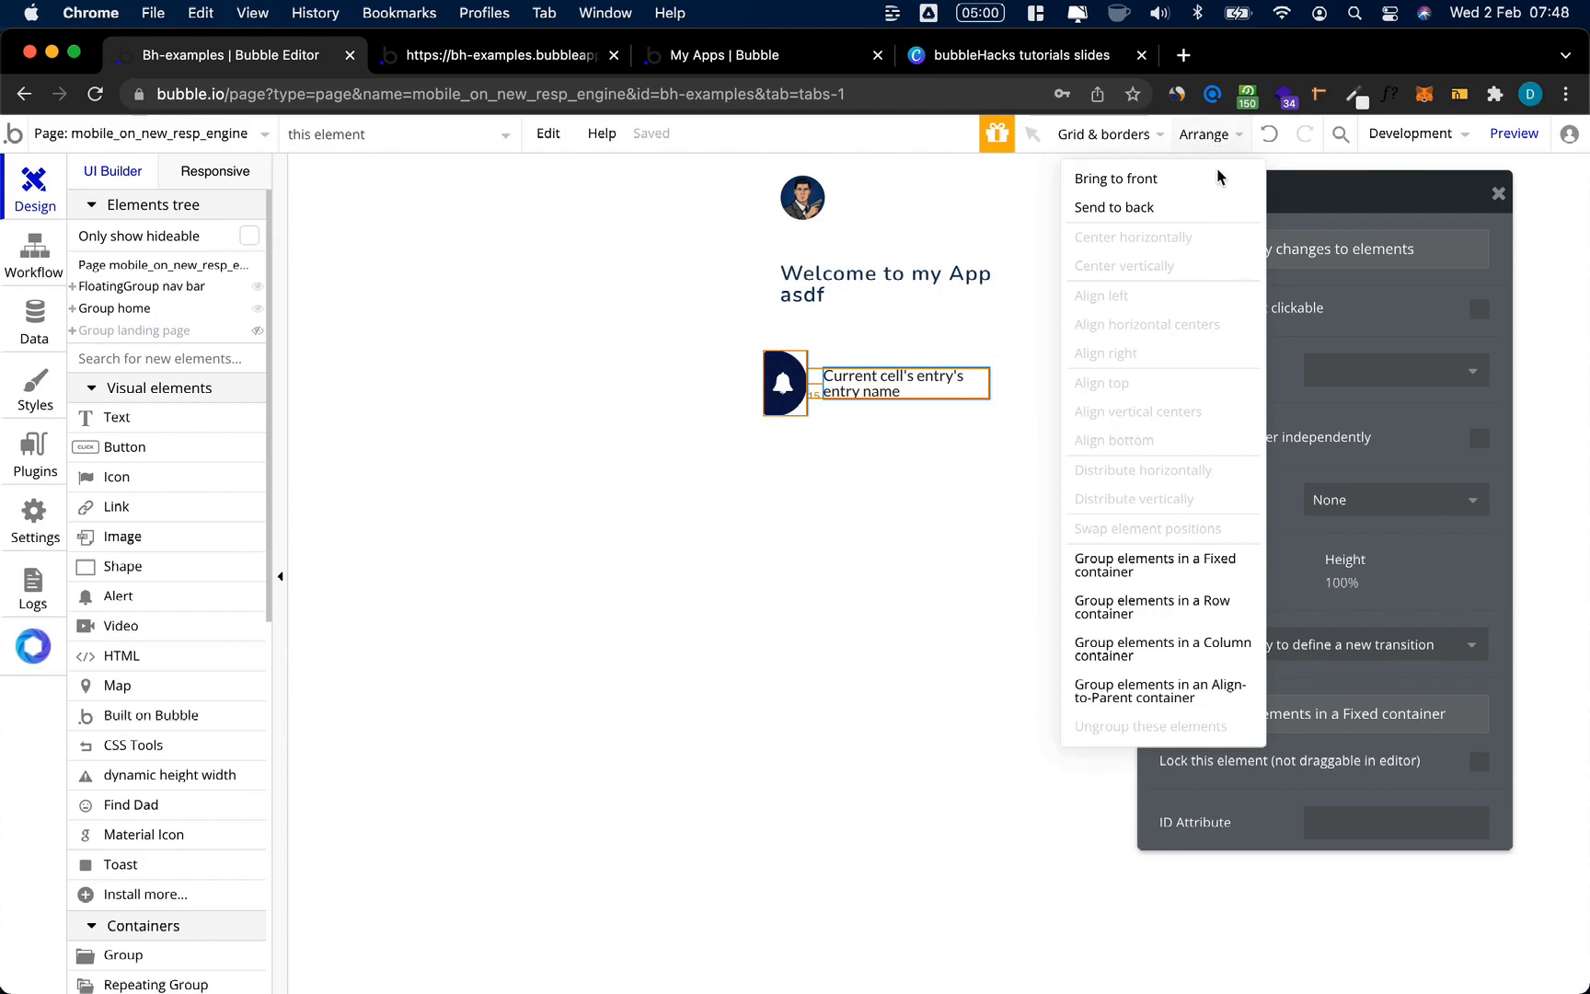
left_click(1199, 622)
left_click(1279, 506)
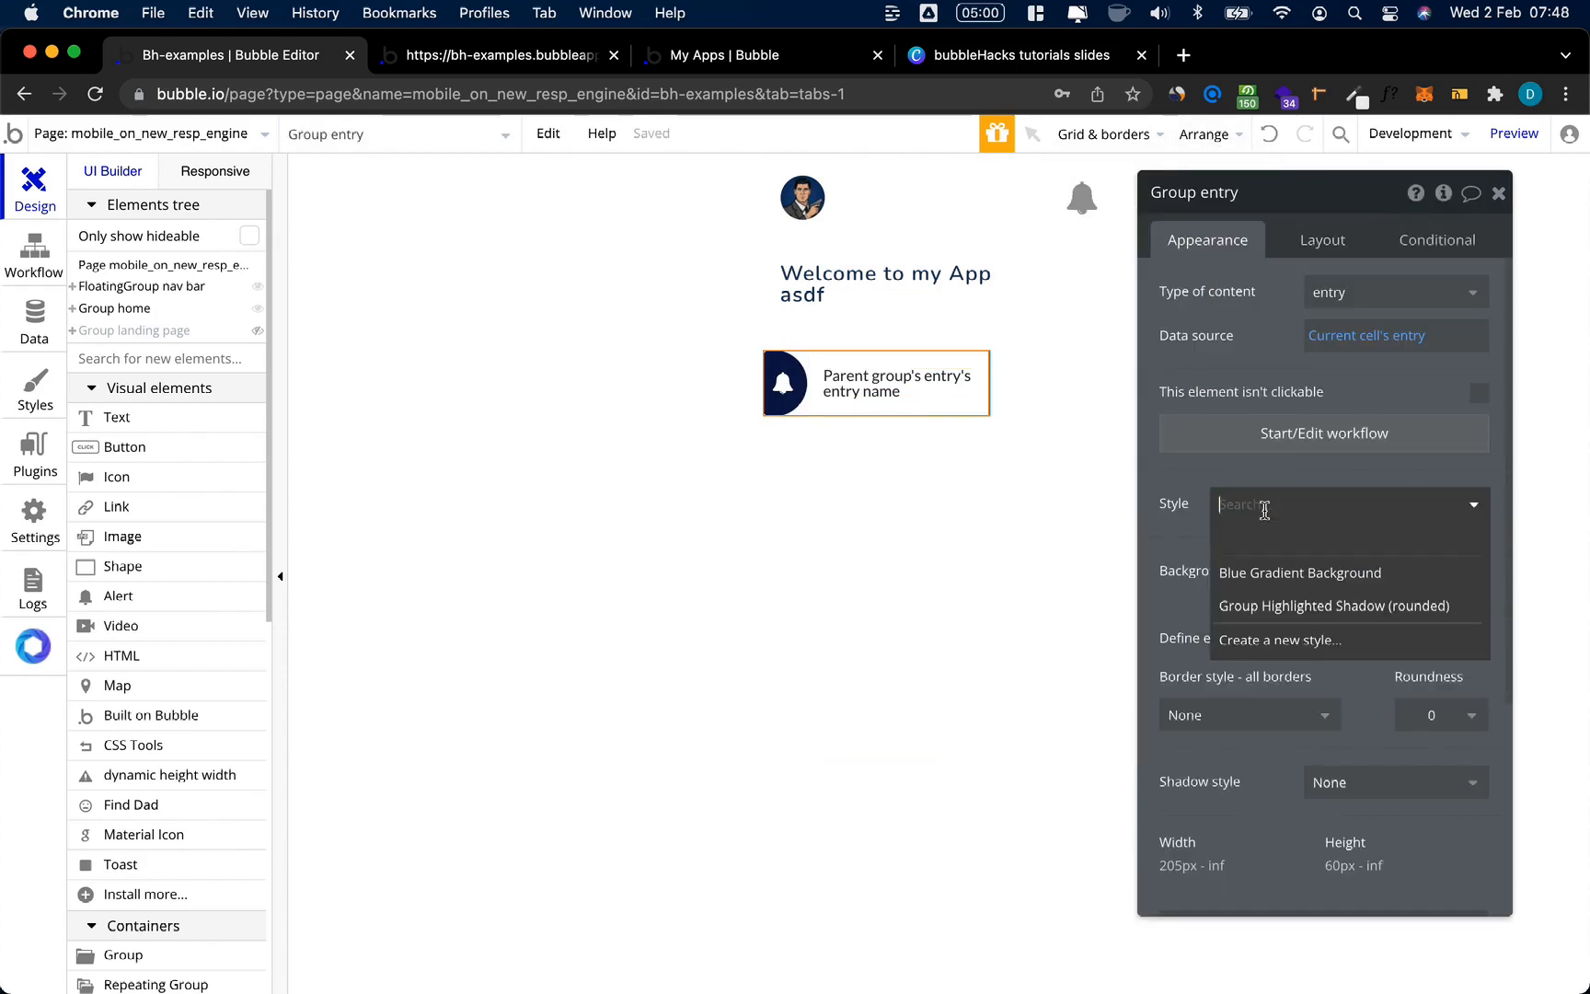
left_click(1334, 605)
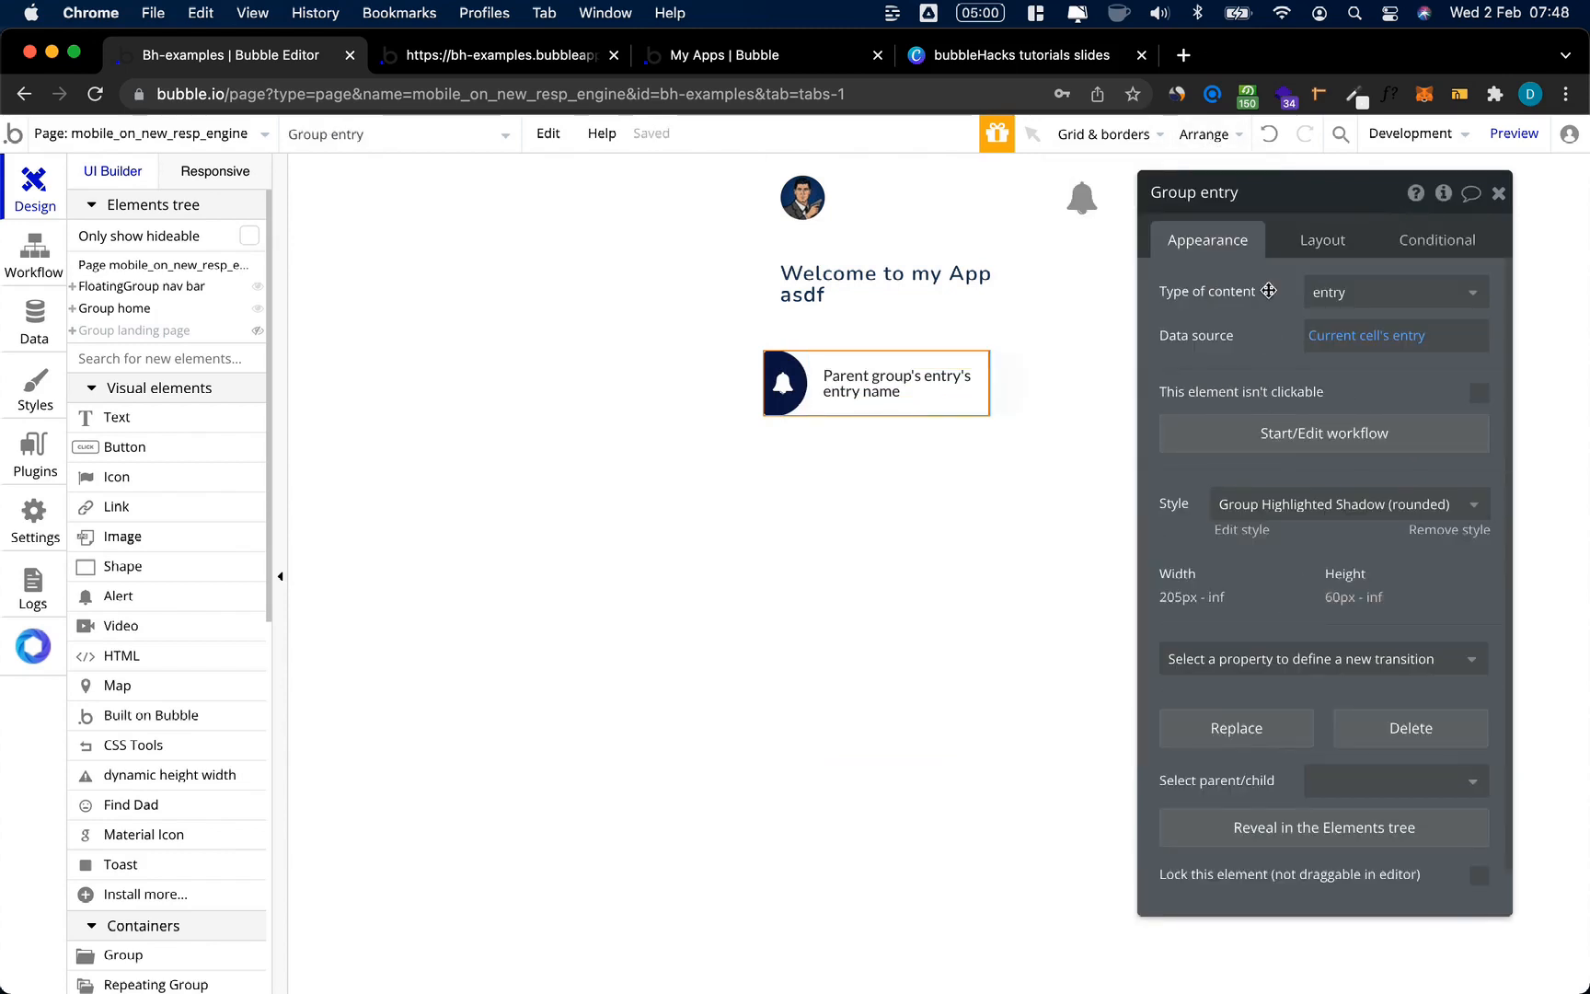
Step: Give the new entry row group a fixed width of 100%
left_click(1308, 248)
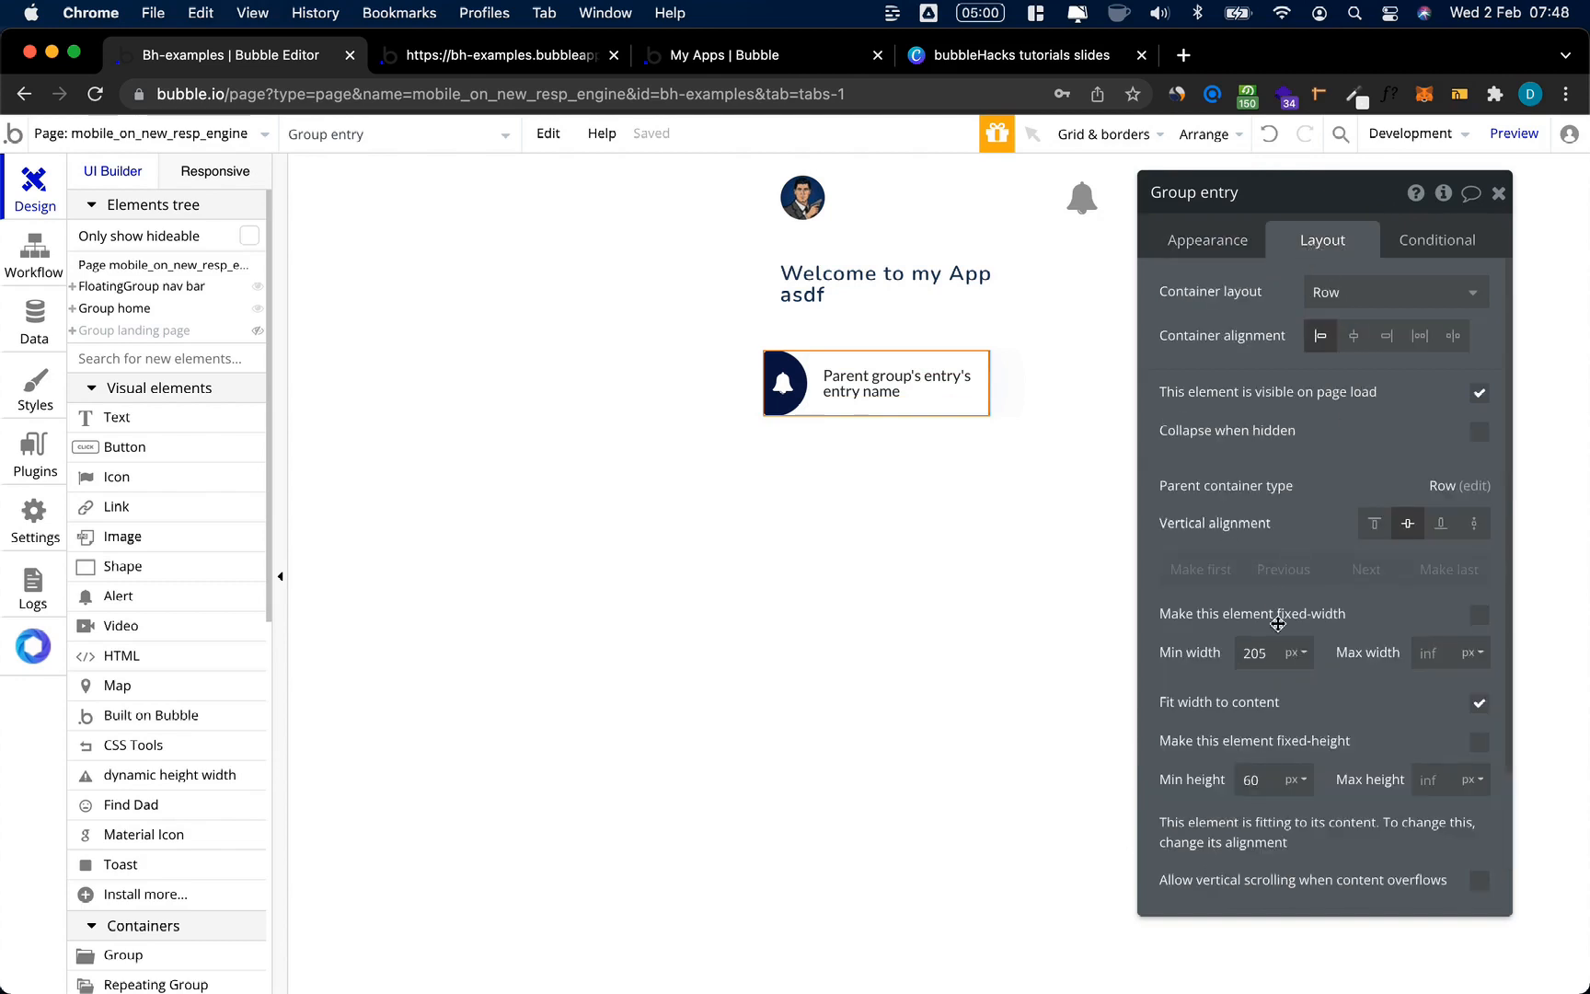
left_click(1476, 615)
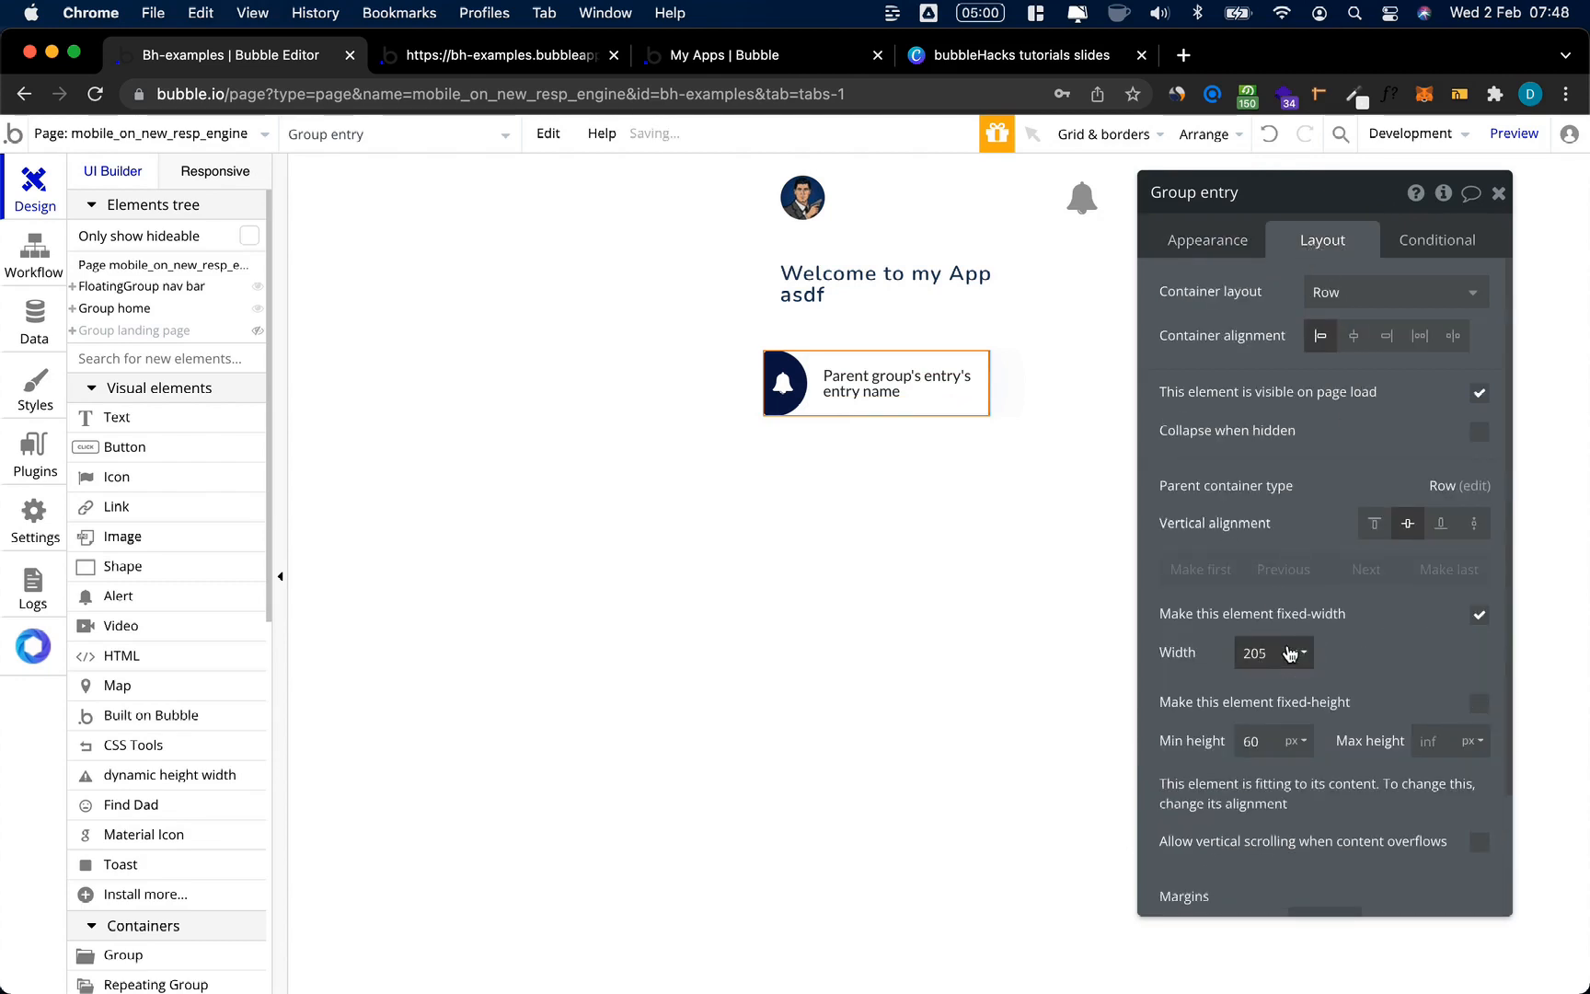
left_click(1294, 652)
left_click(1290, 713)
double_click(1256, 653)
type("100")
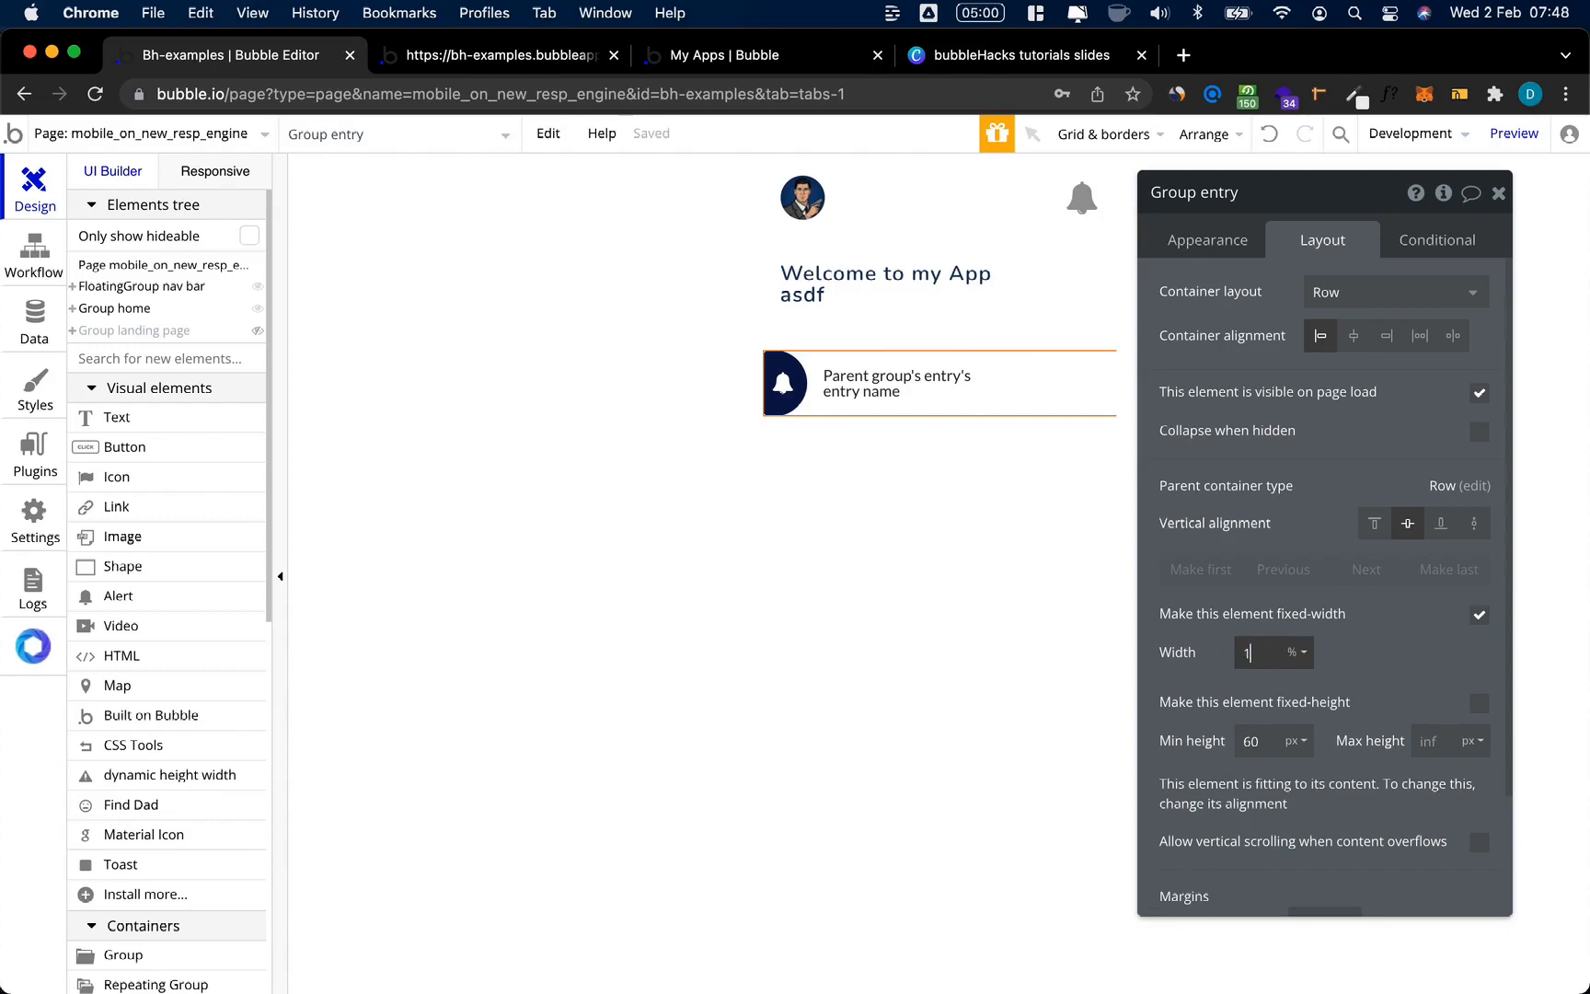
Step: Remove the entry name text's fixed width, set its minimum width to 0 px, and open its right margin for editing
left_click(927, 370)
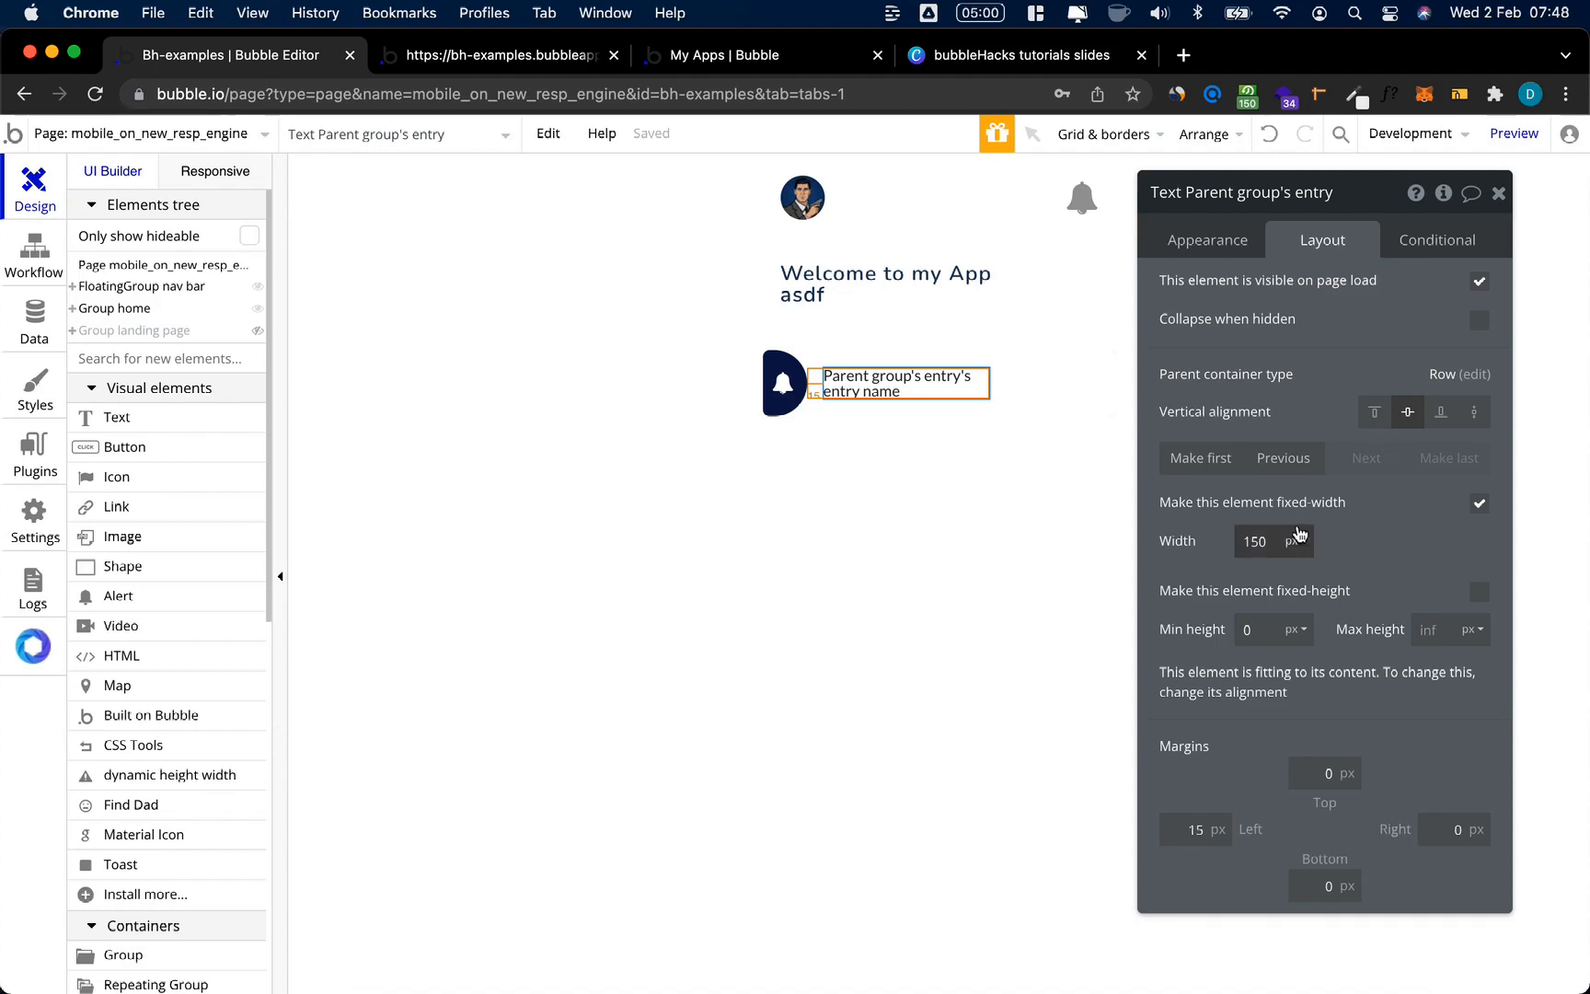
left_click(1480, 506)
double_click(1278, 538)
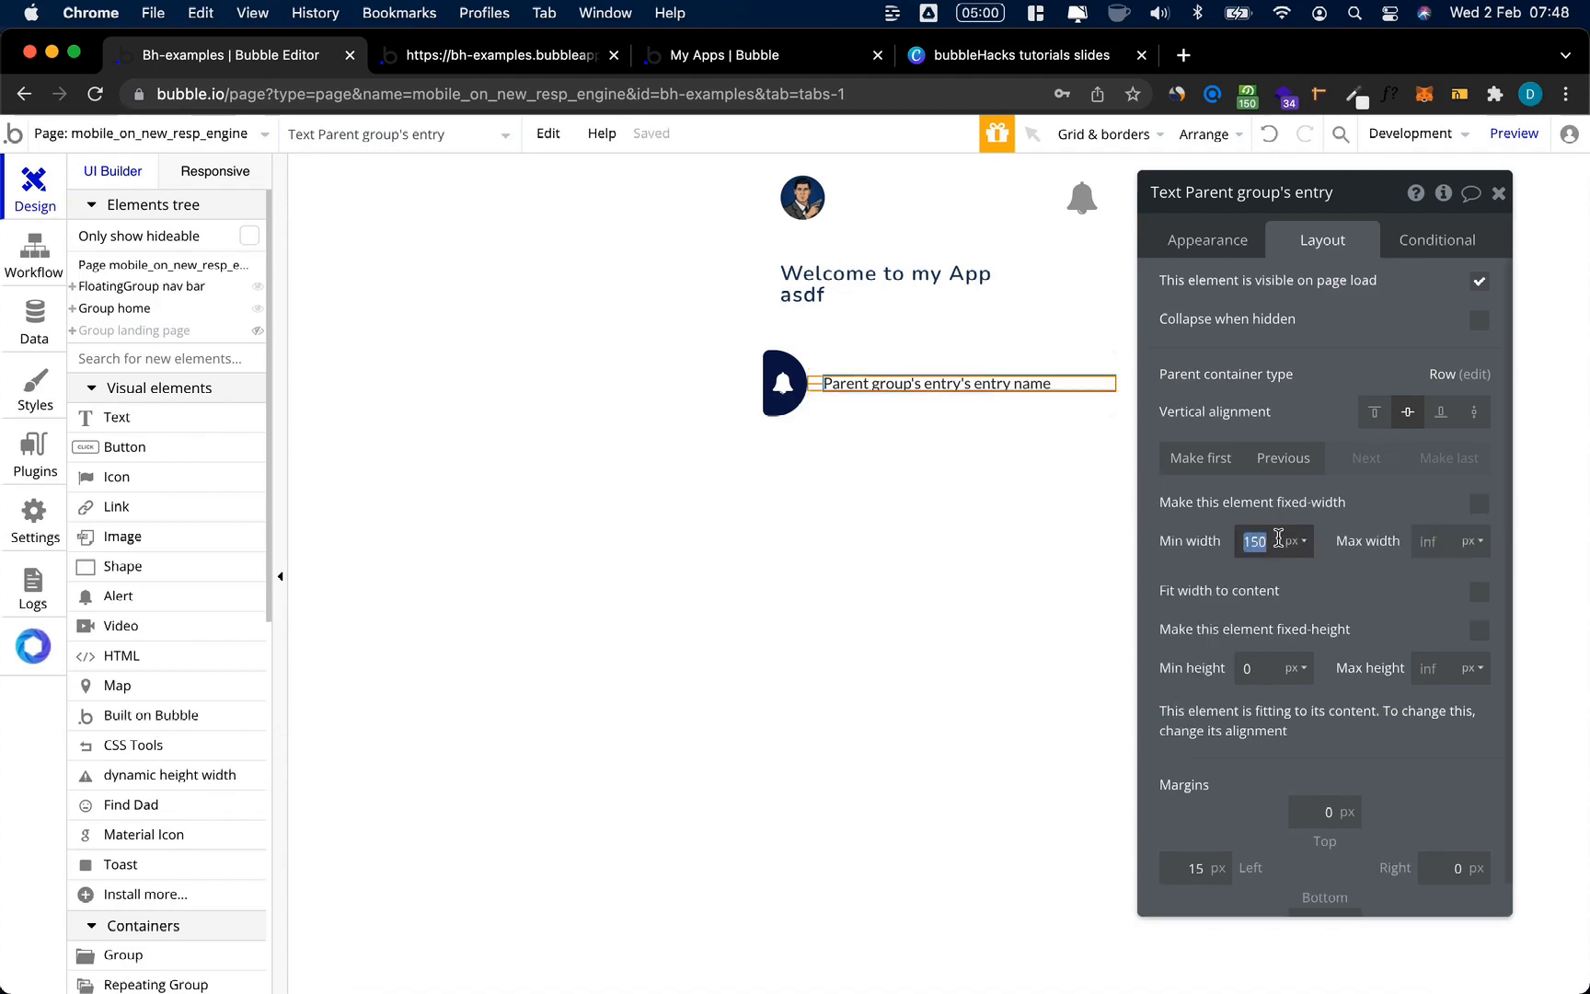
key("BackSpace")
type("0")
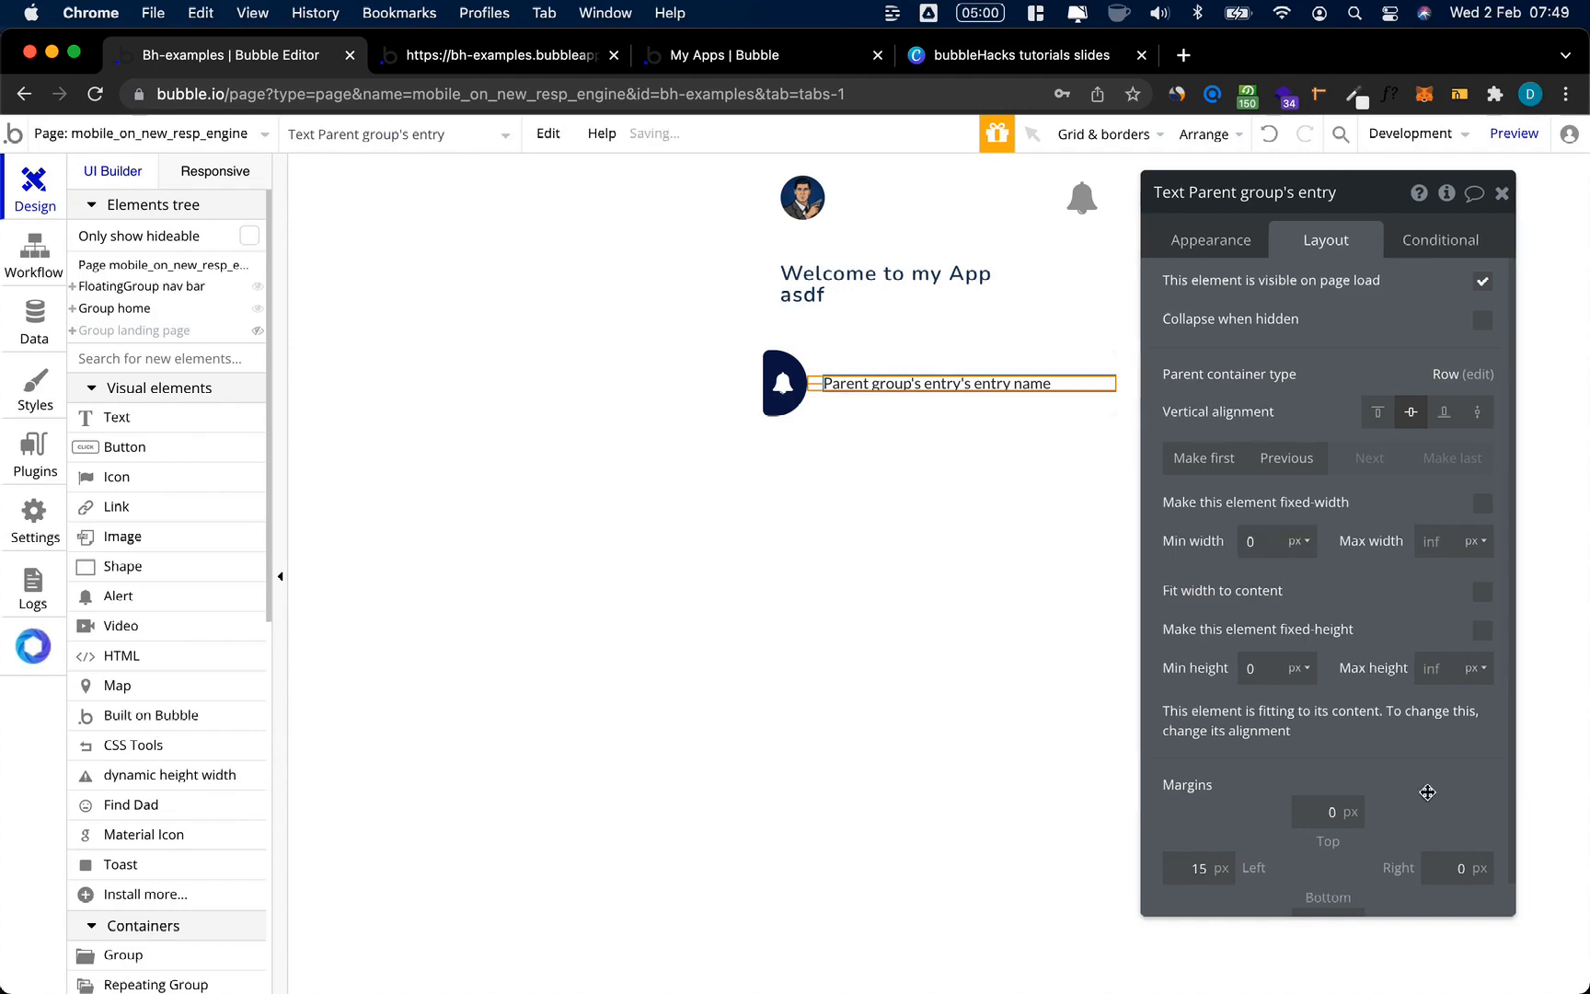
double_click(1447, 869)
Step: Apply the Heading 3 style to the entry name text
left_click(1211, 239)
left_click(1348, 630)
scroll(1387, 796, "up", 5)
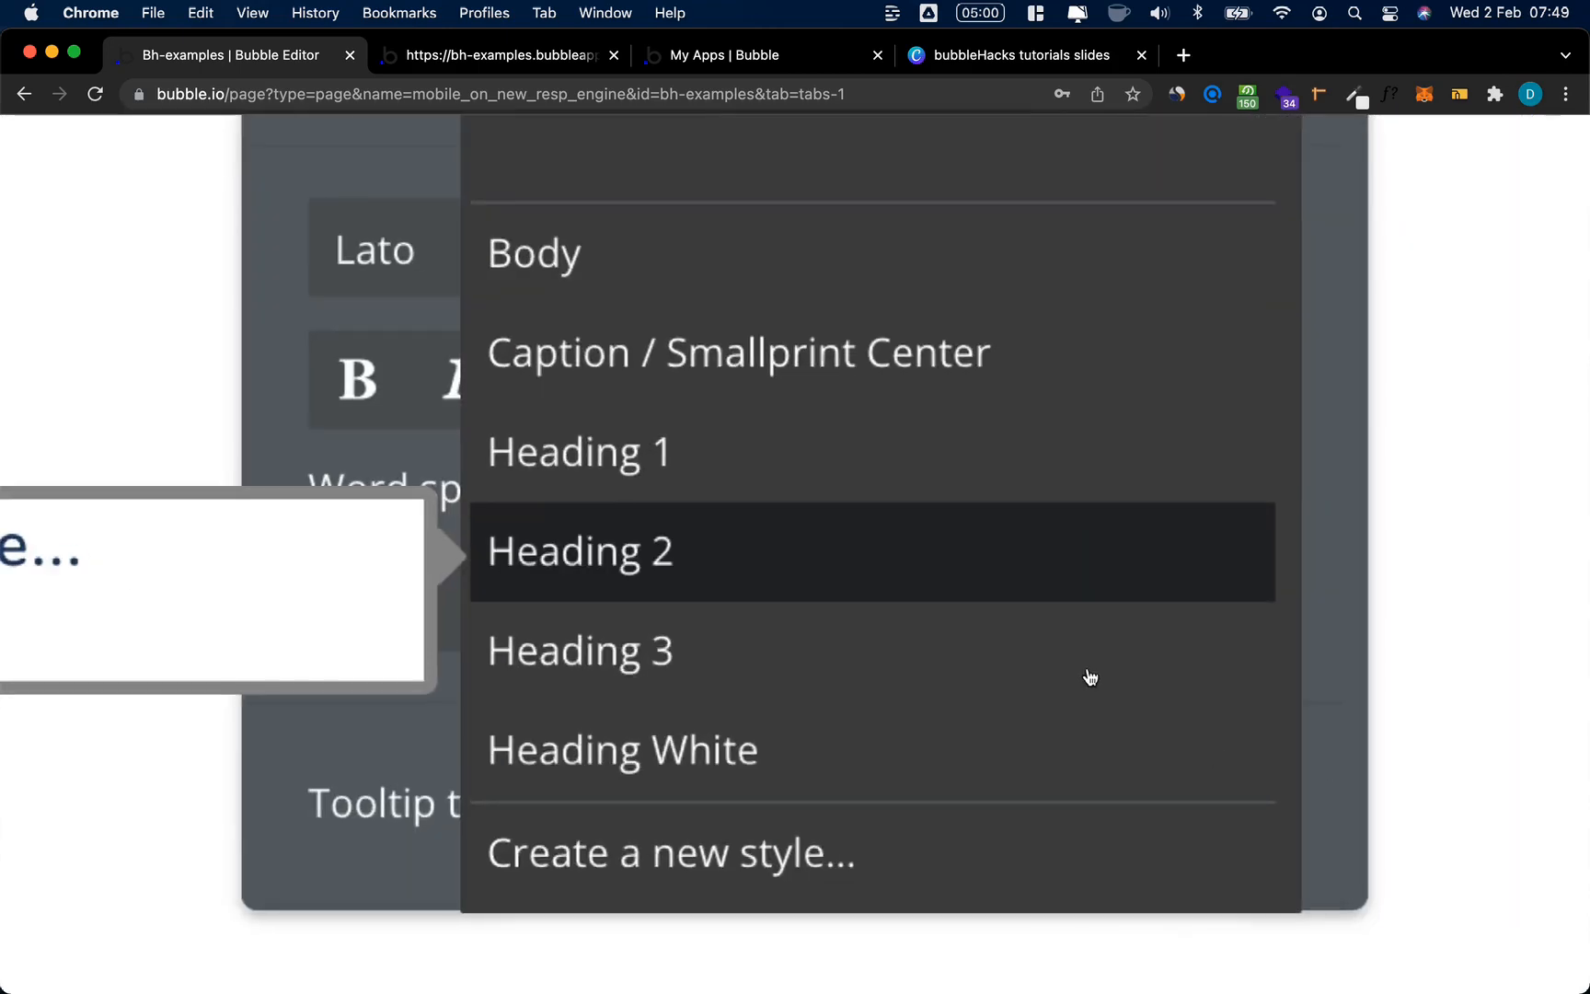
left_click(1090, 677)
scroll(1090, 677, "down", 5)
Step: Reduce the entry row group's percentage width and centre the container alignment of the repeating group's cells
left_click(832, 354)
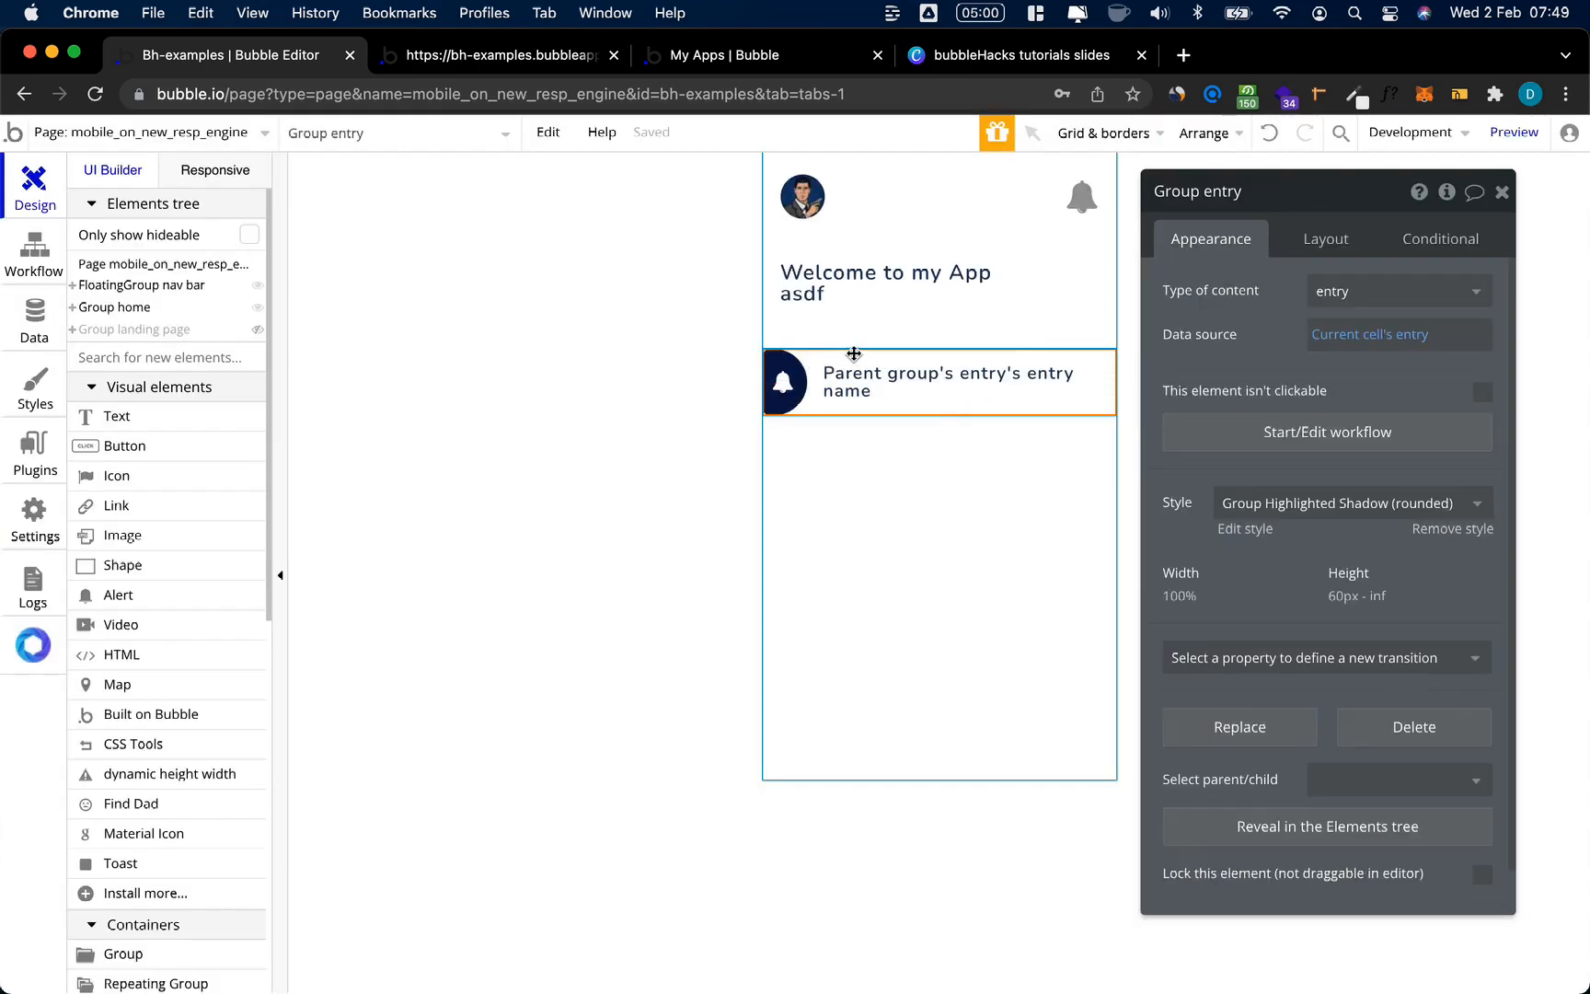
left_click(1300, 237)
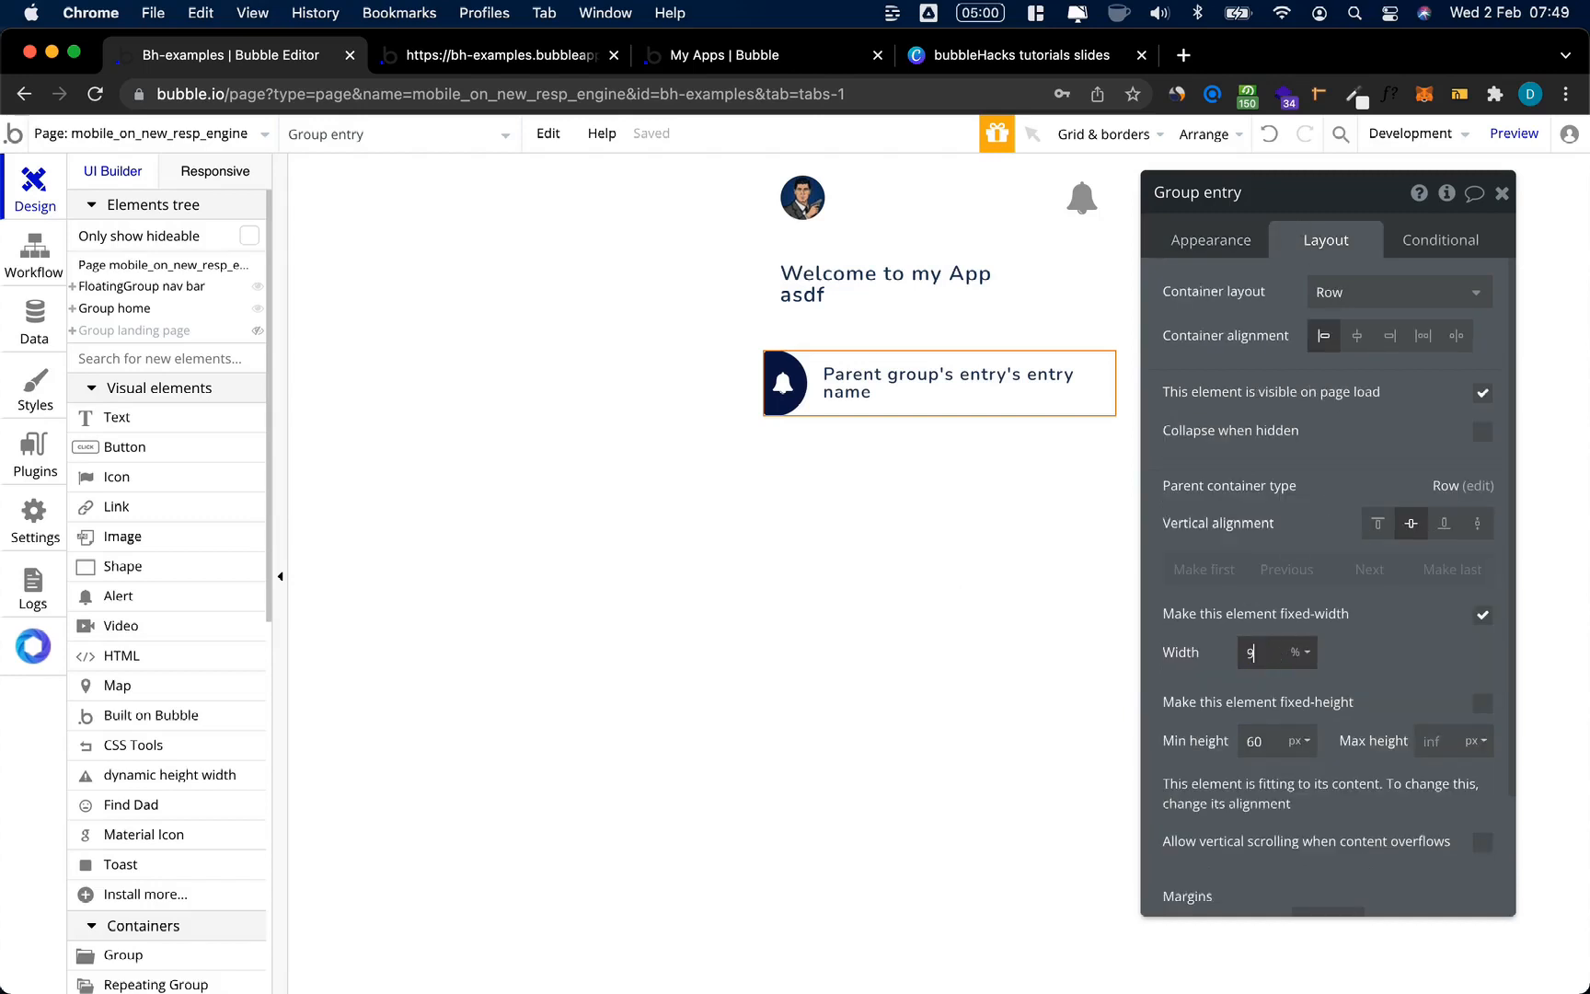
left_click(1092, 395)
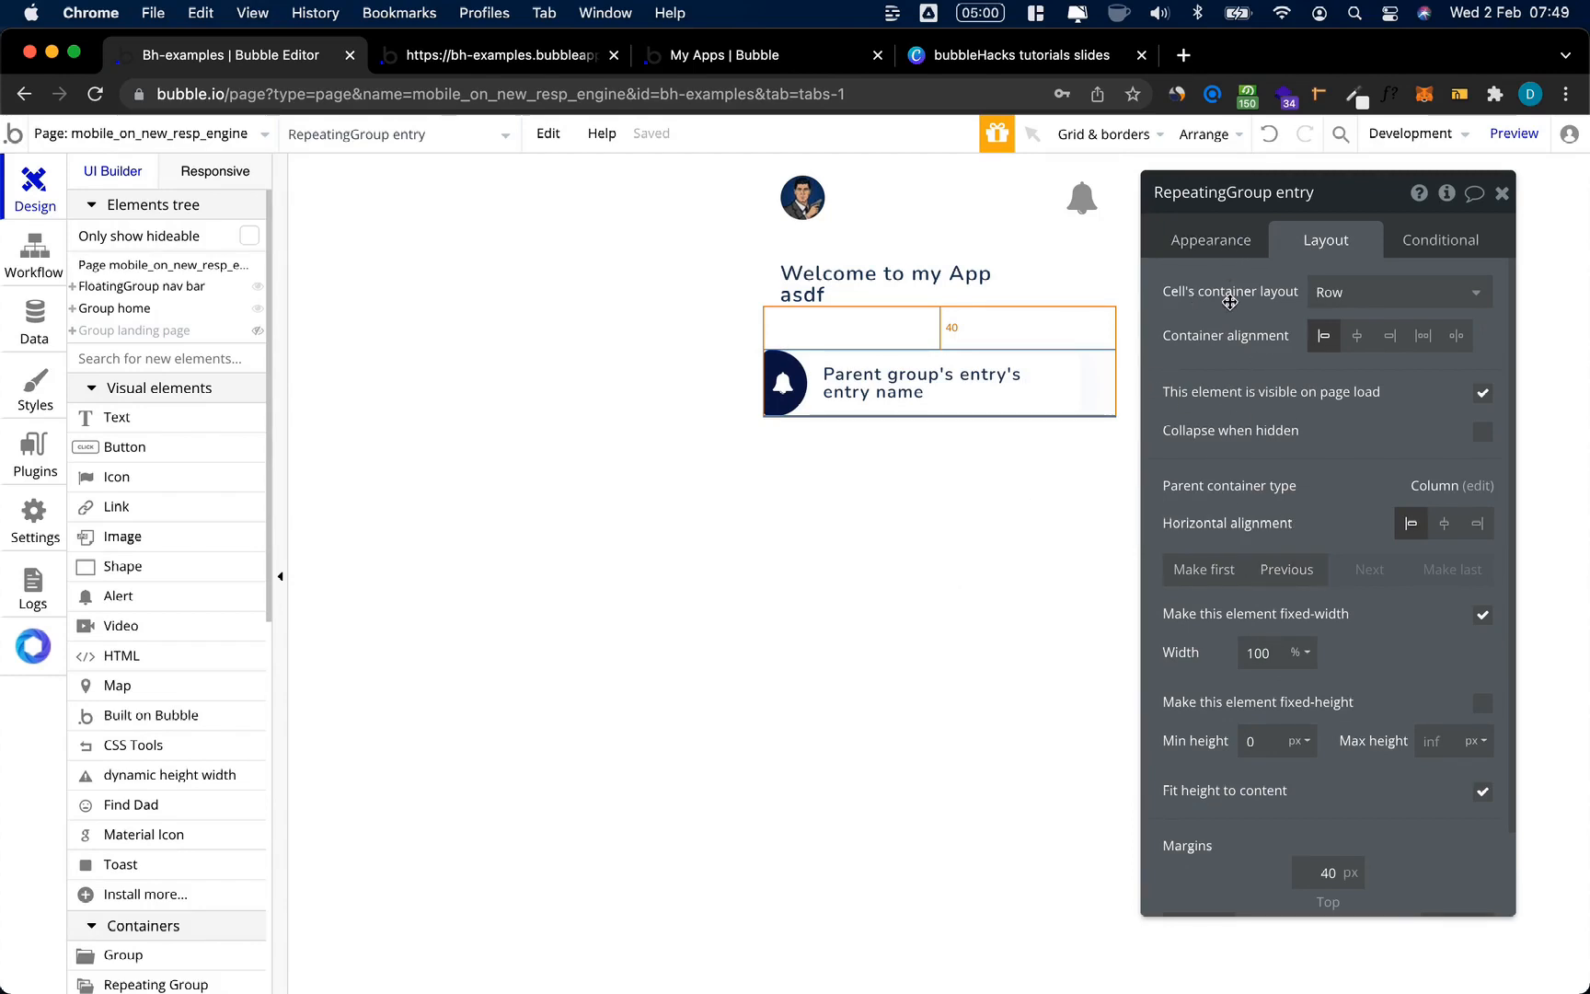
left_click(1357, 338)
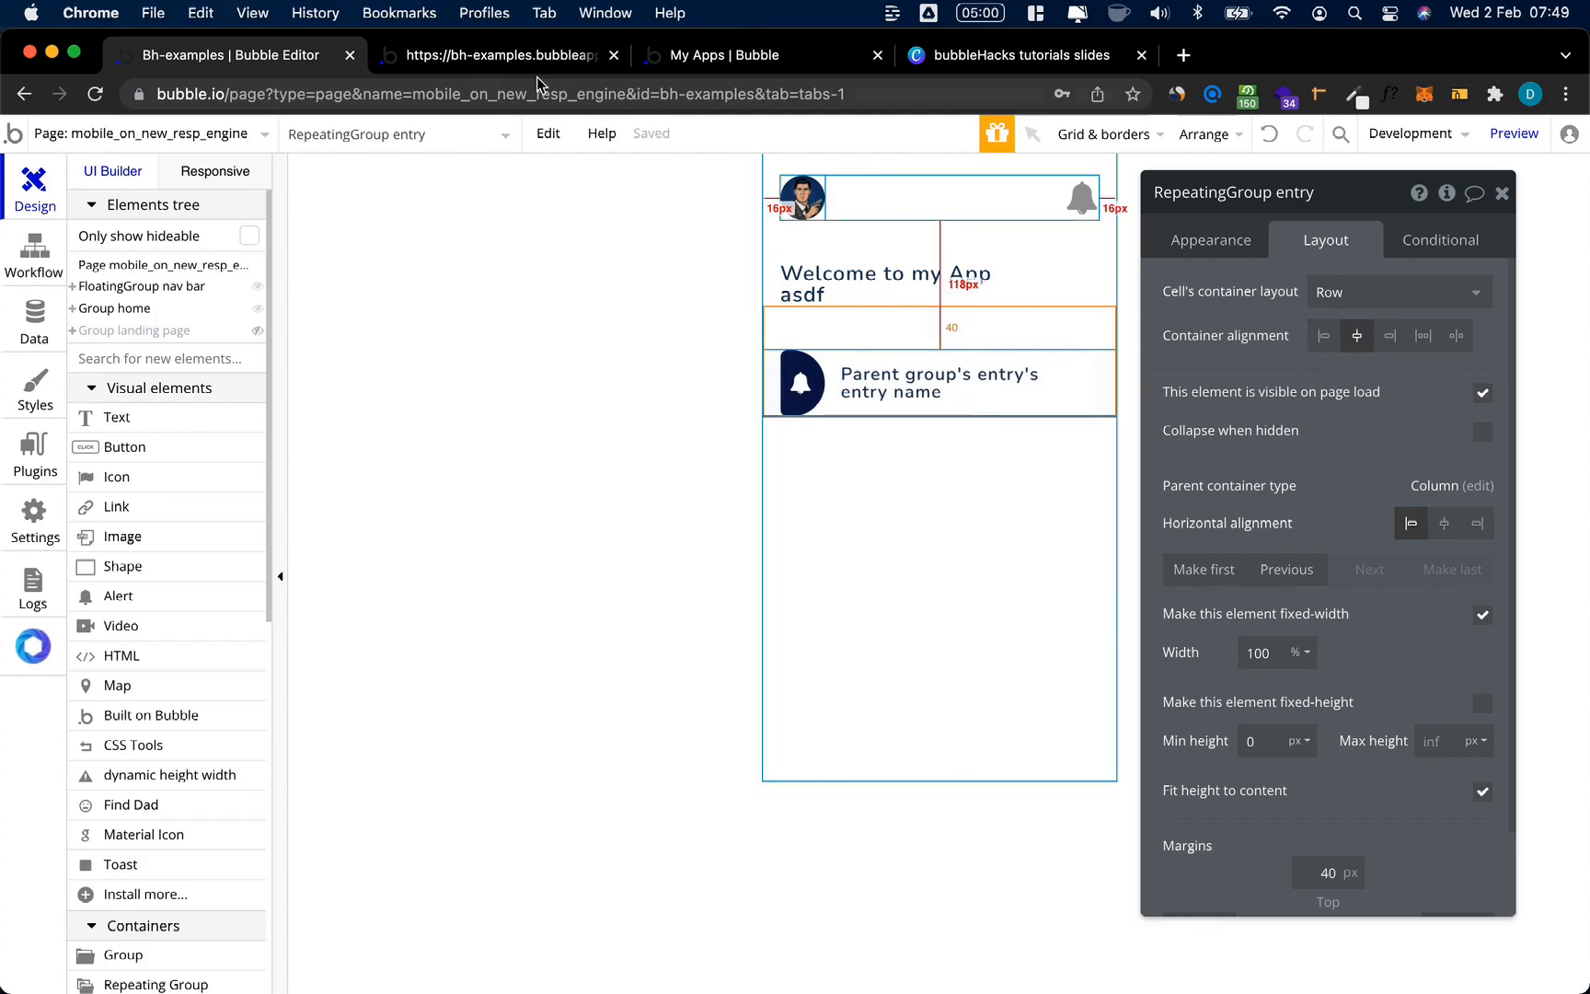
Step: Give the entry row group a 20 px top margin and check the entry spacing in the mobile preview
left_click(511, 55)
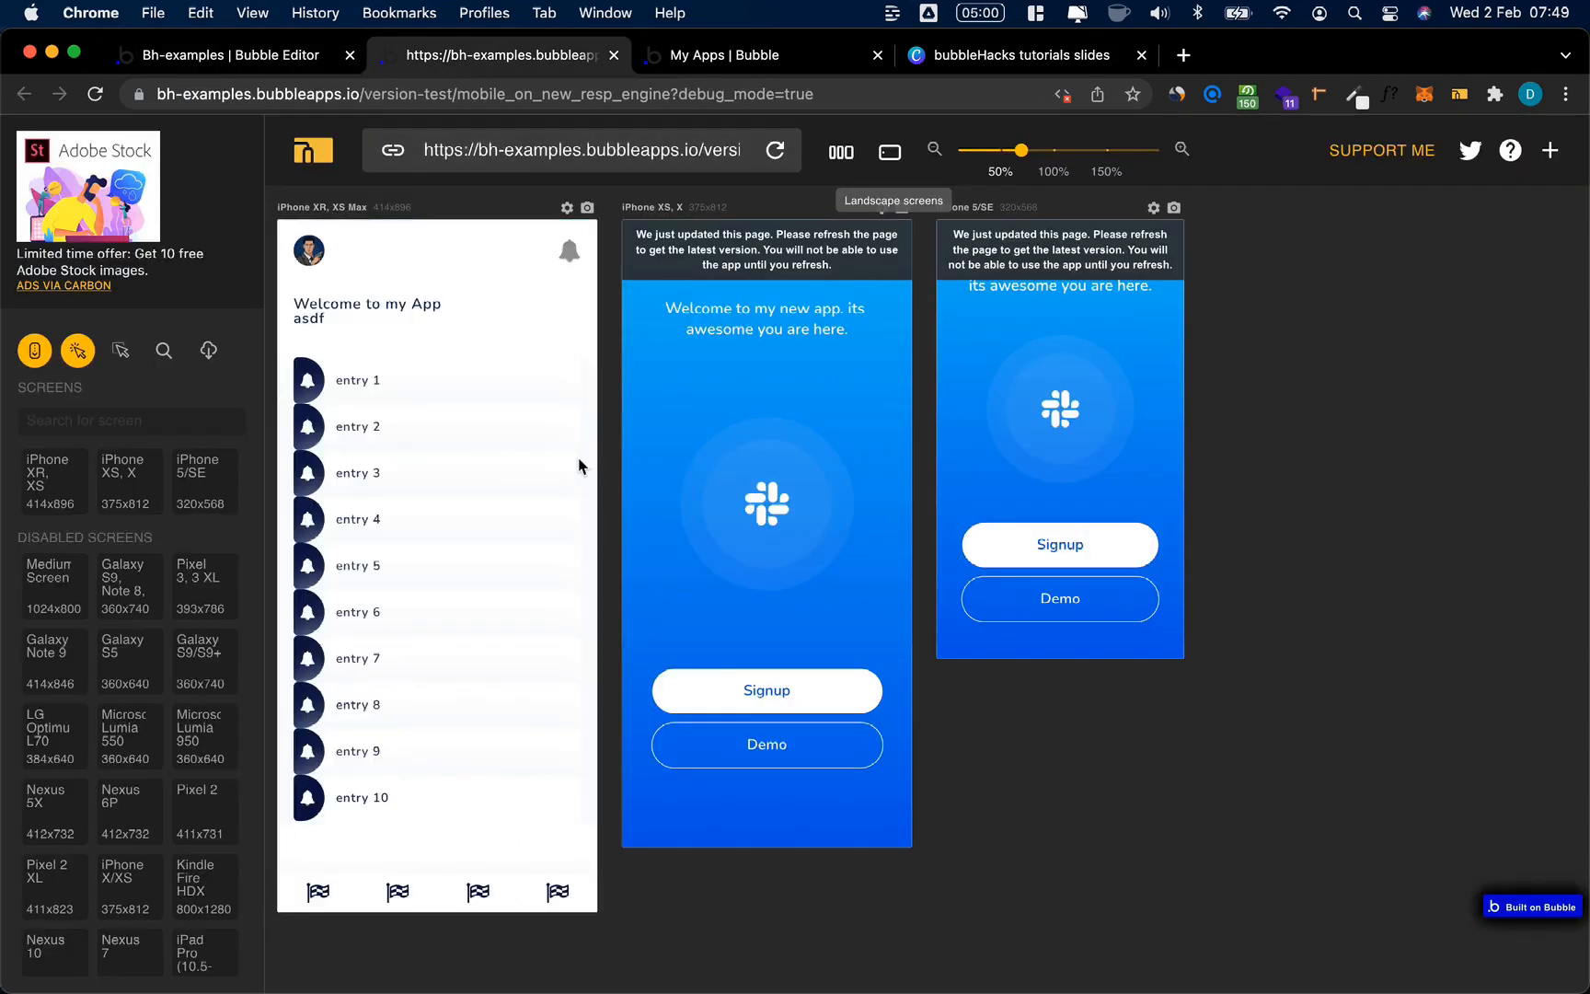
left_click(272, 57)
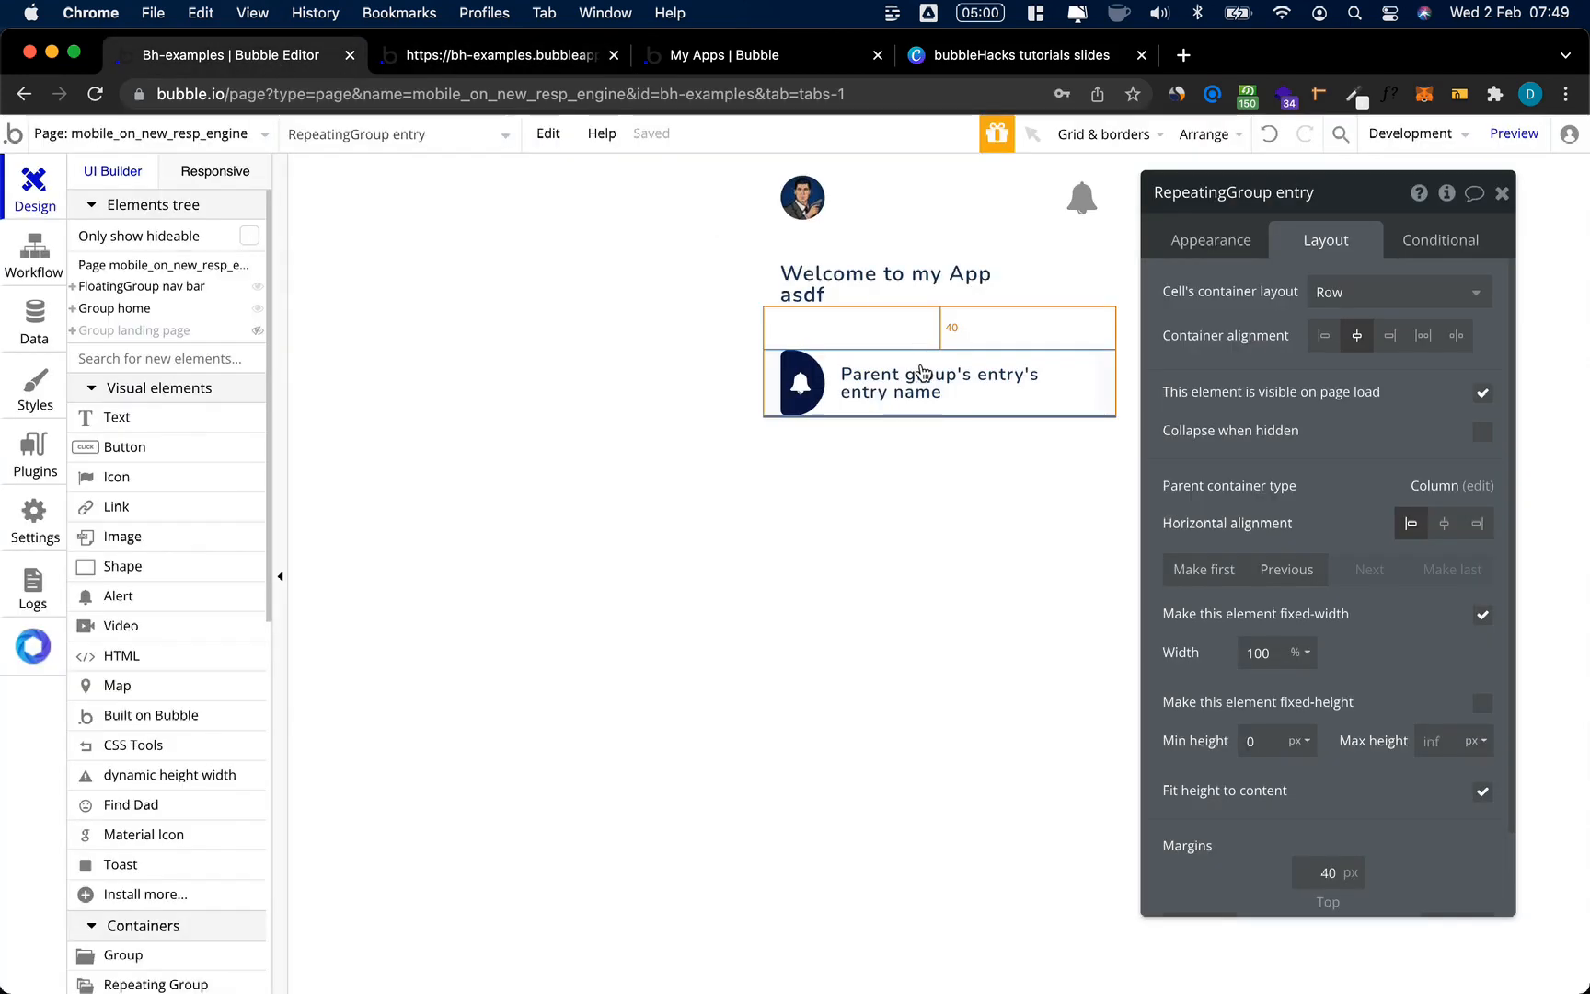
left_click(841, 357)
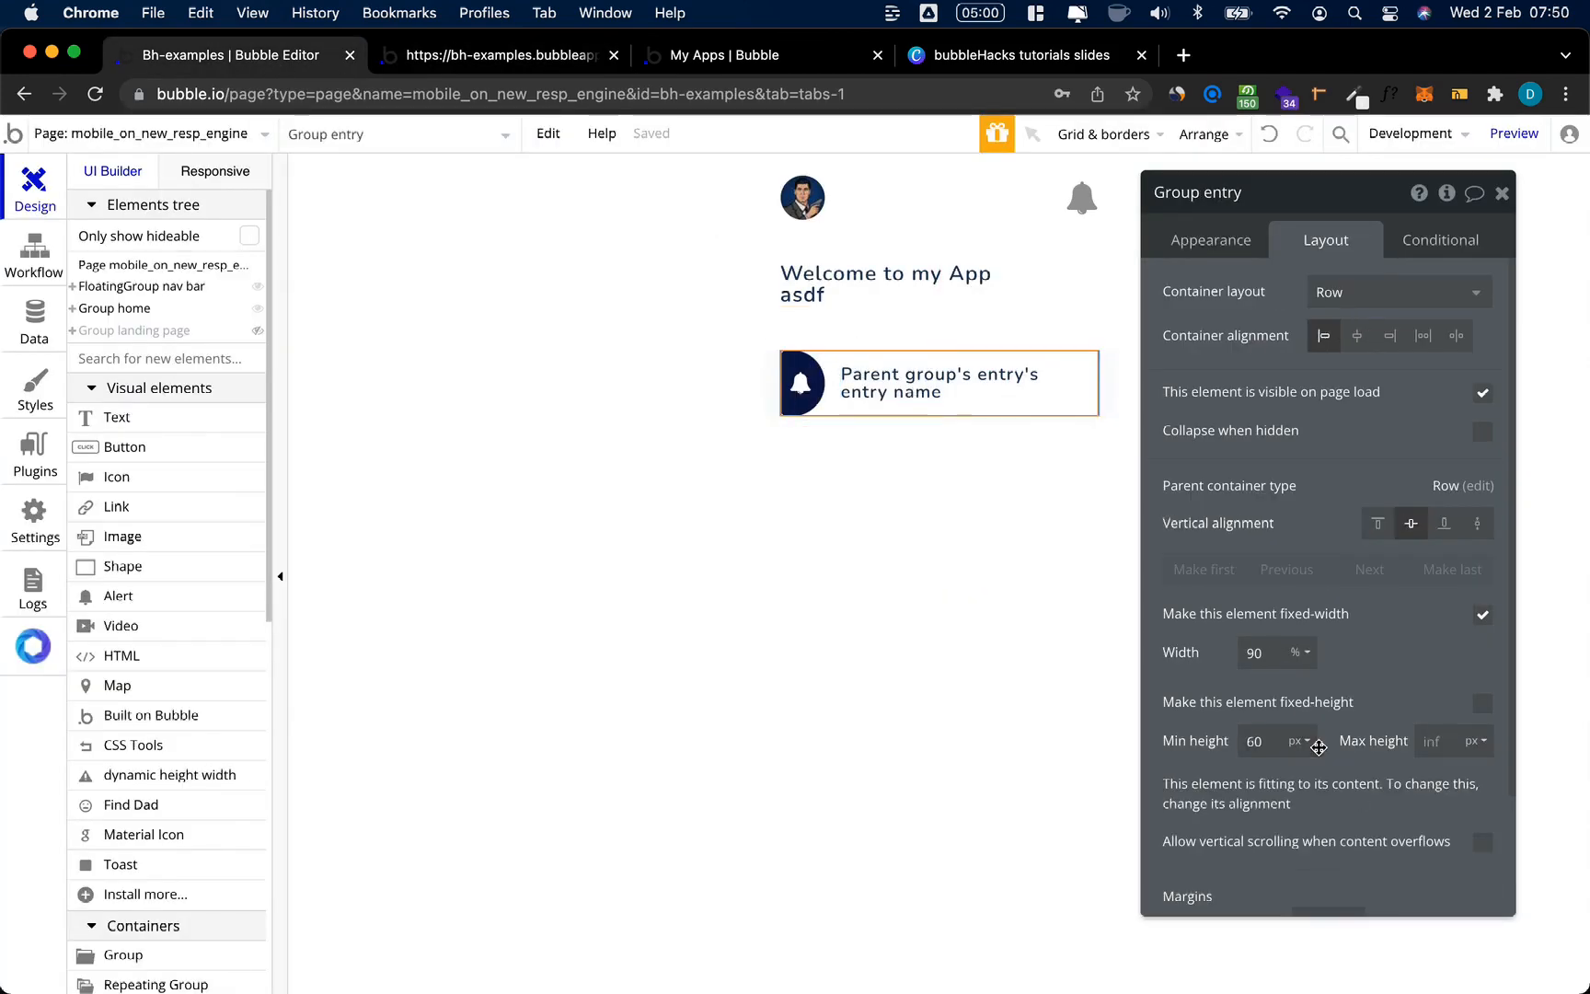
scroll(1320, 745, "down", 3)
left_click(1325, 778)
type("20")
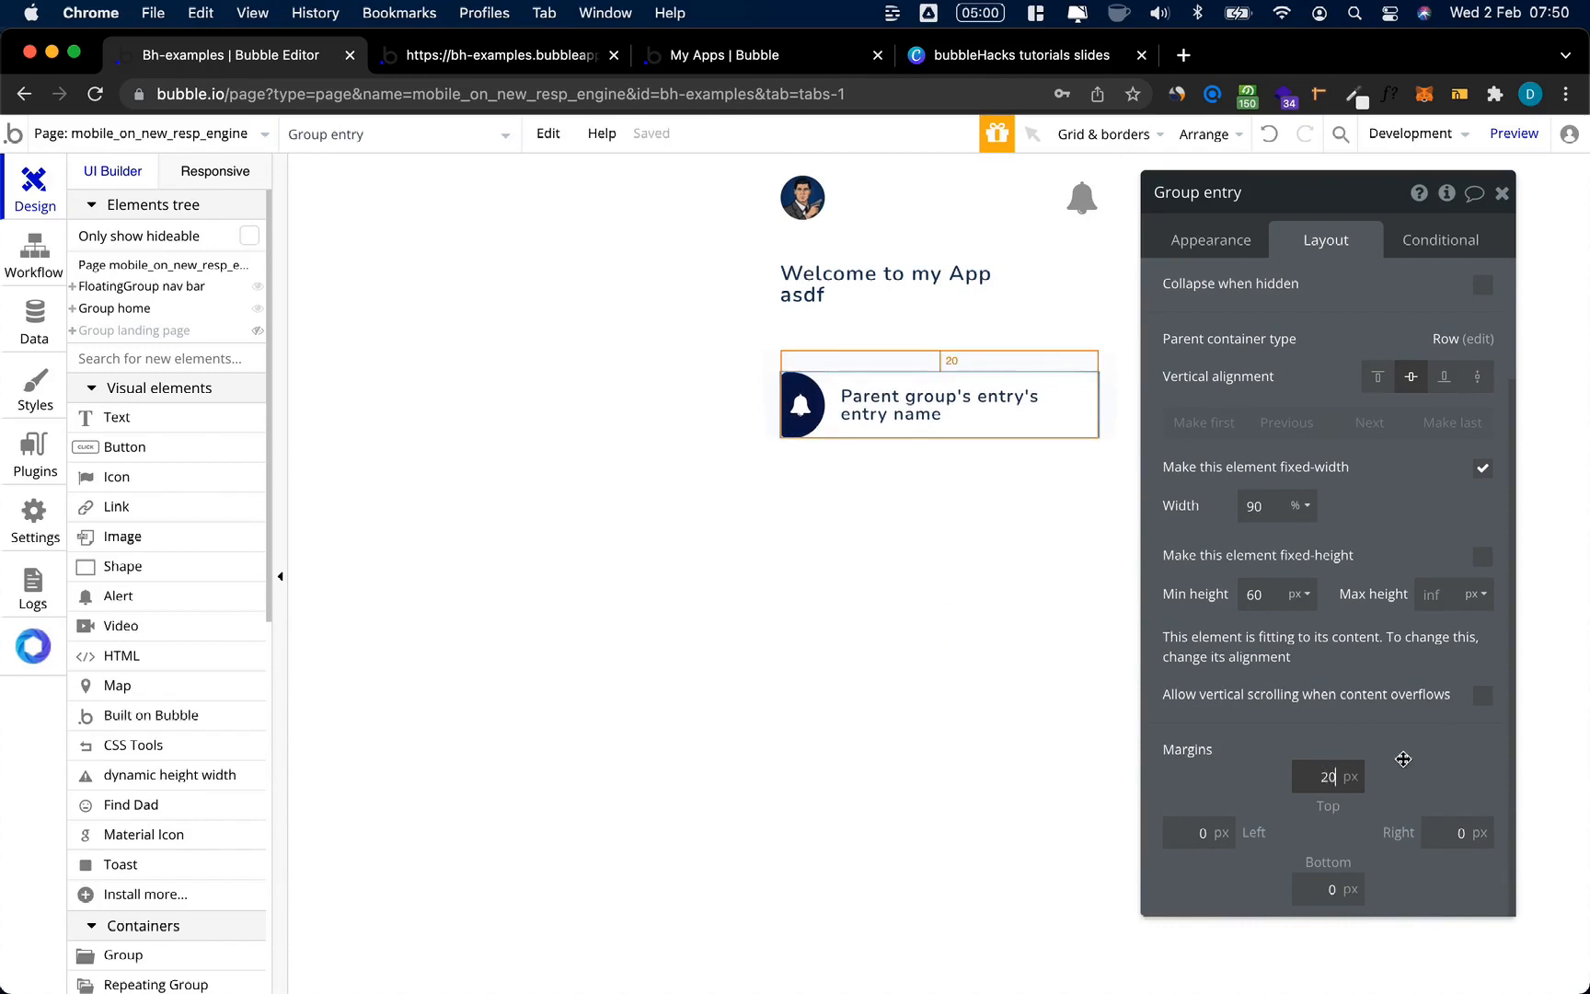
left_click(441, 57)
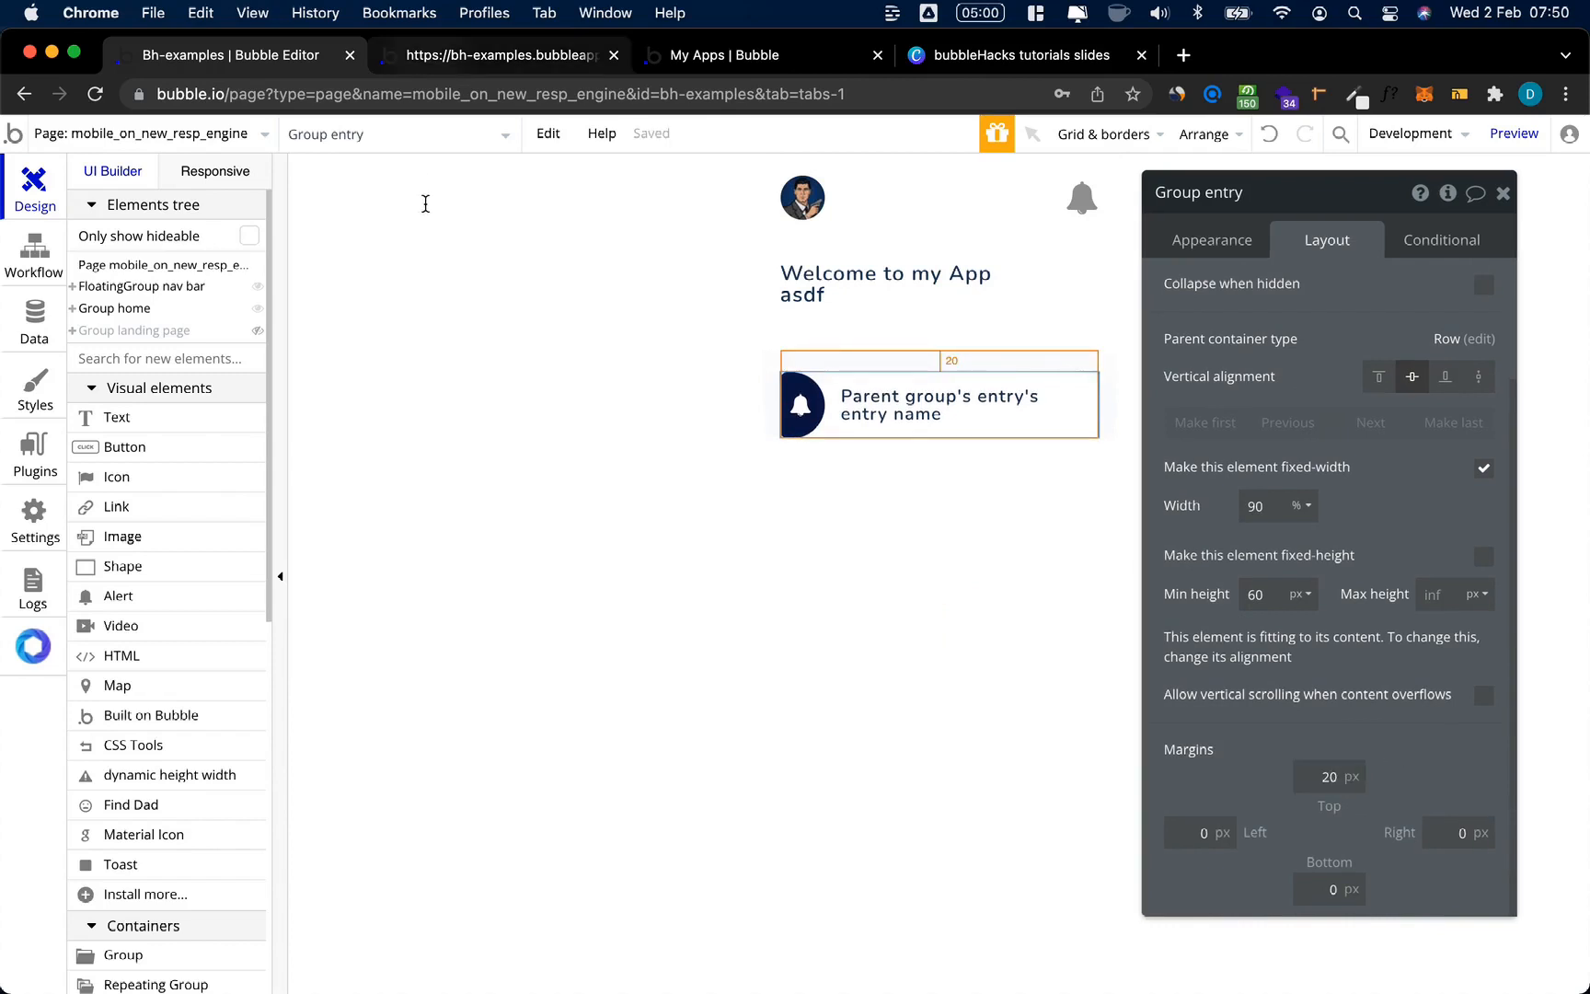
left_click(424, 250)
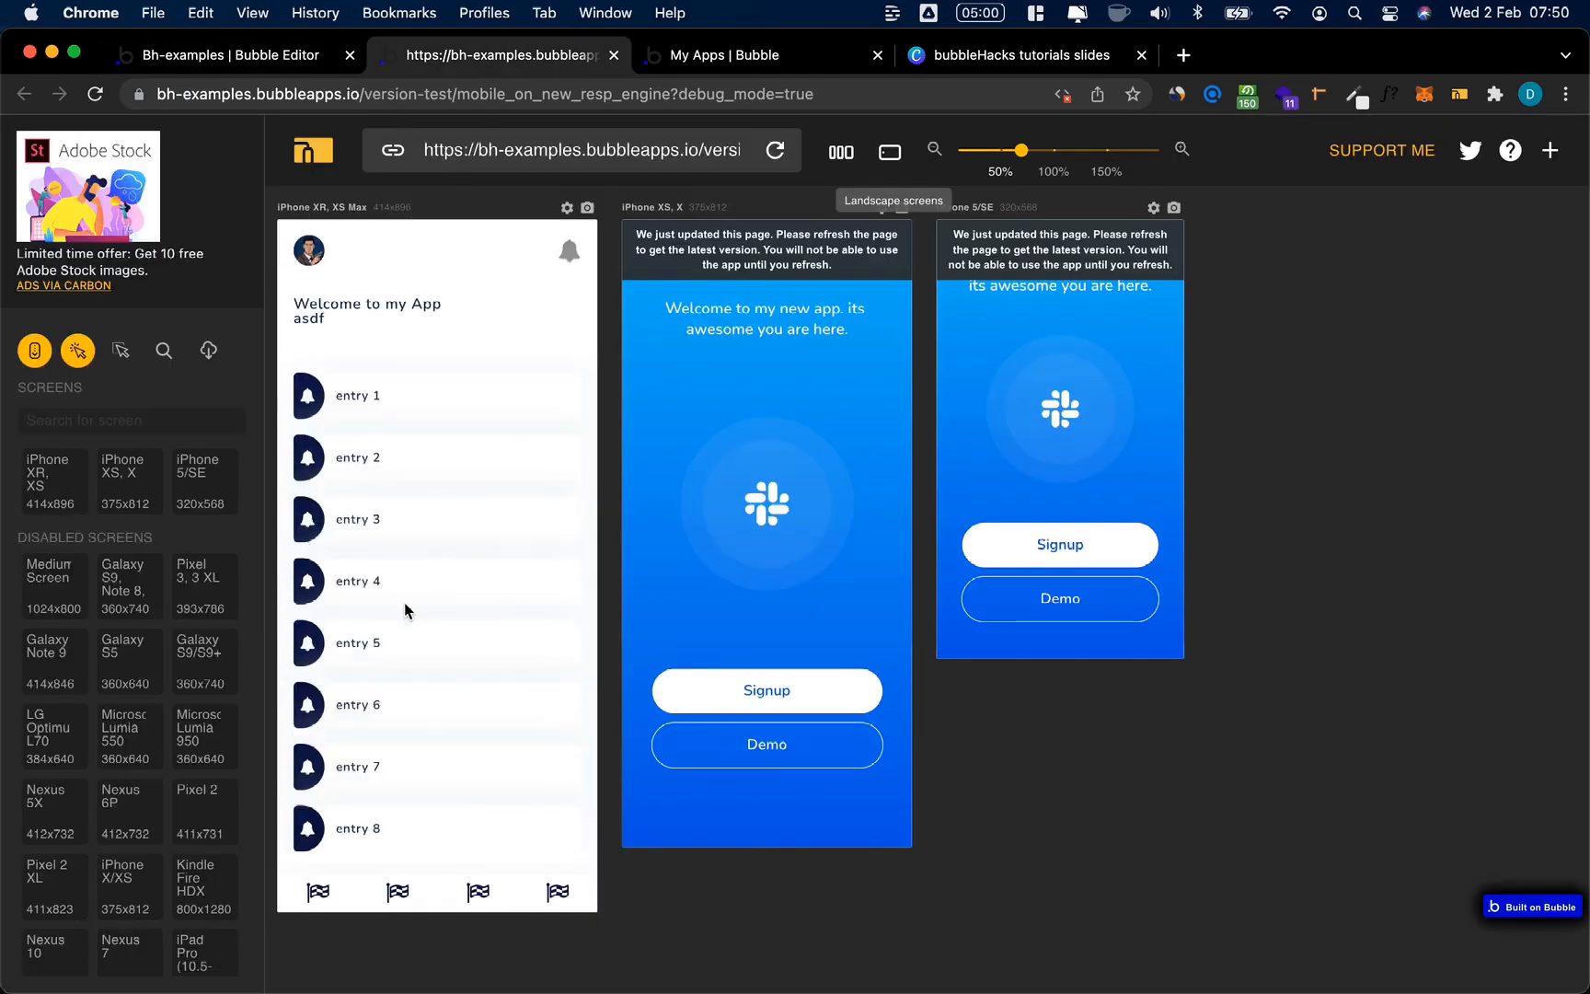
scroll(405, 610, "down", 2)
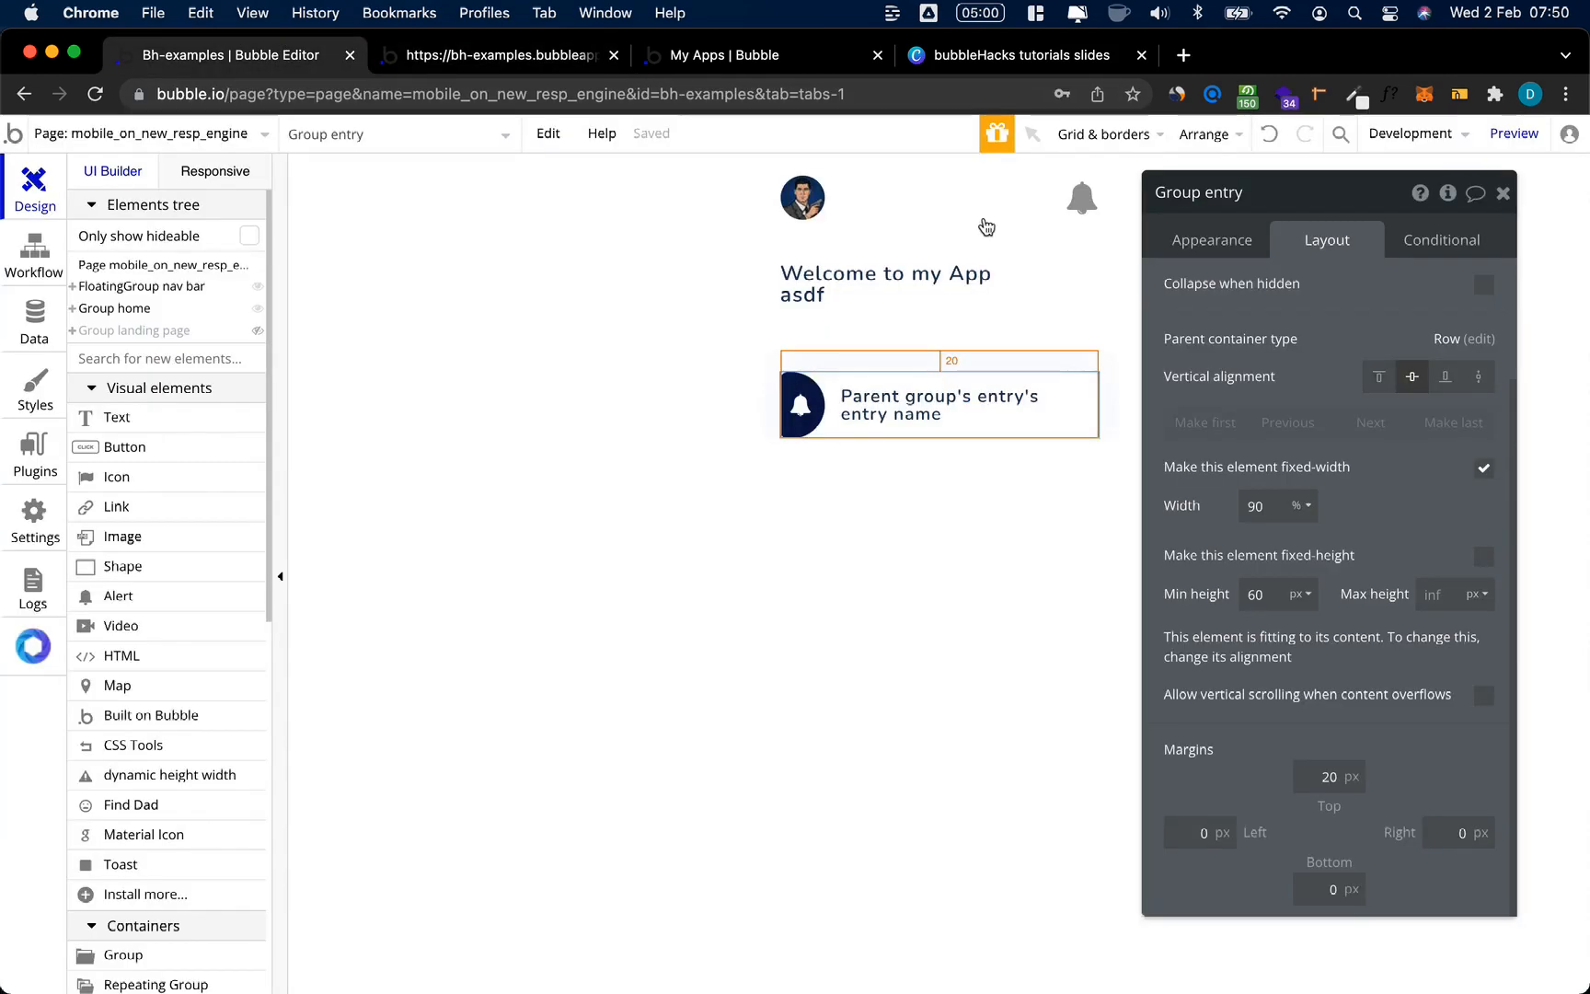
Step: Set the entry row group's minimum height to 80 px
left_click(268, 60)
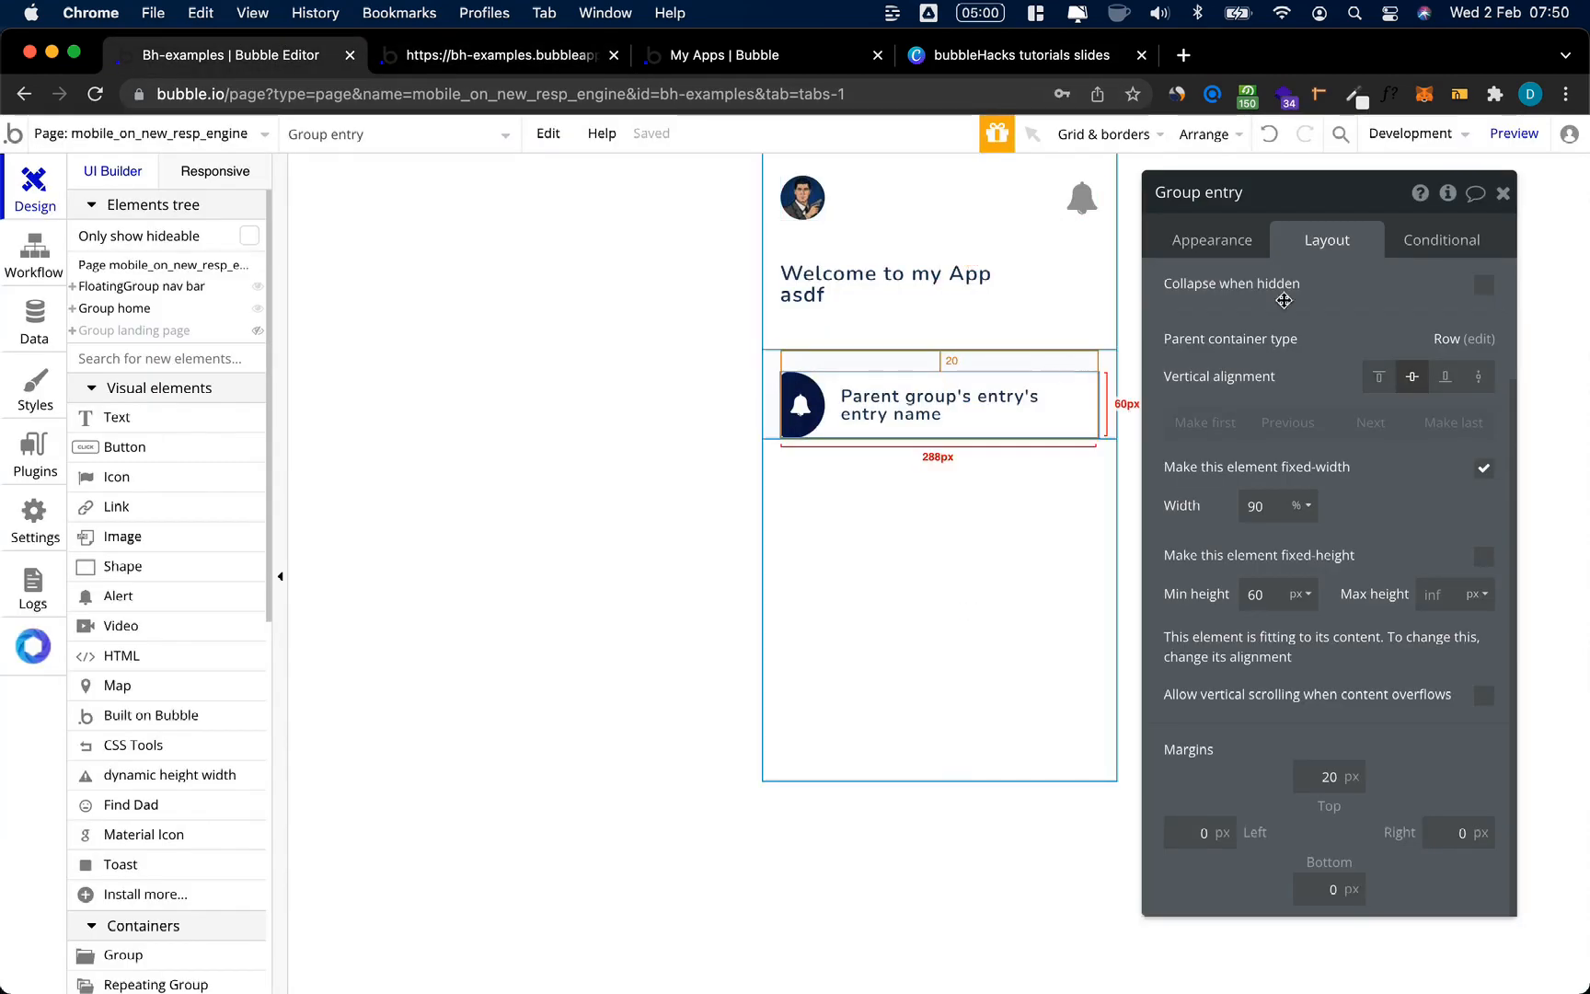
double_click(1256, 595)
type("80")
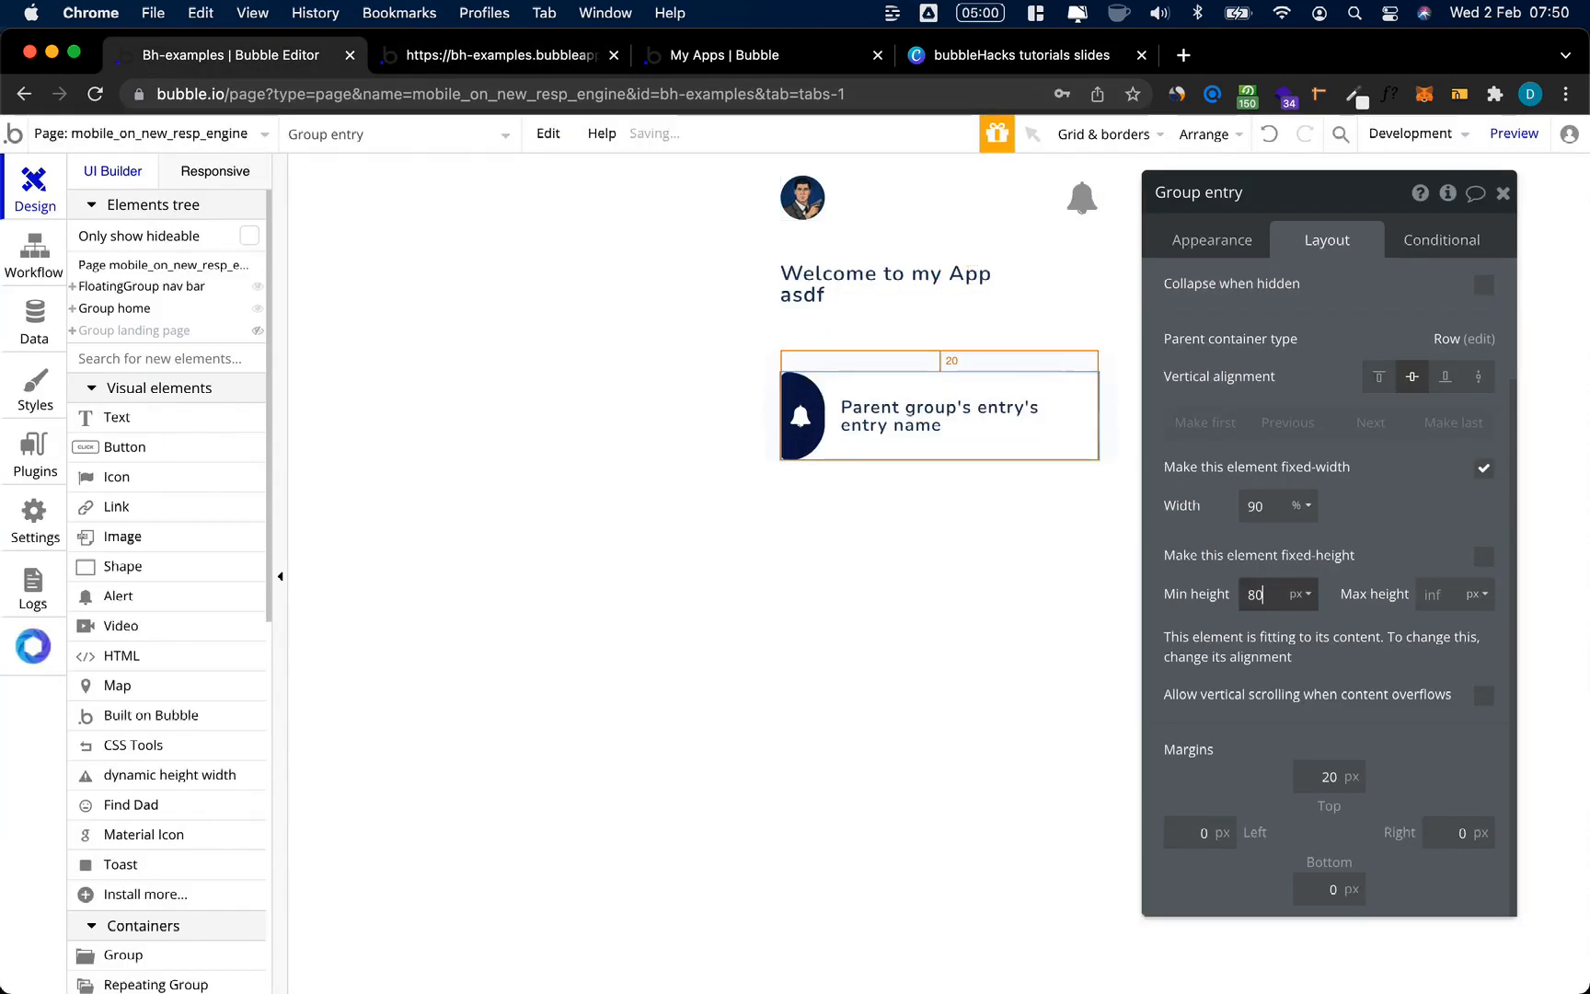
Step: Review the icon group's appearance settings and examine the end of the entry list in the mobile preview
left_click(800, 432)
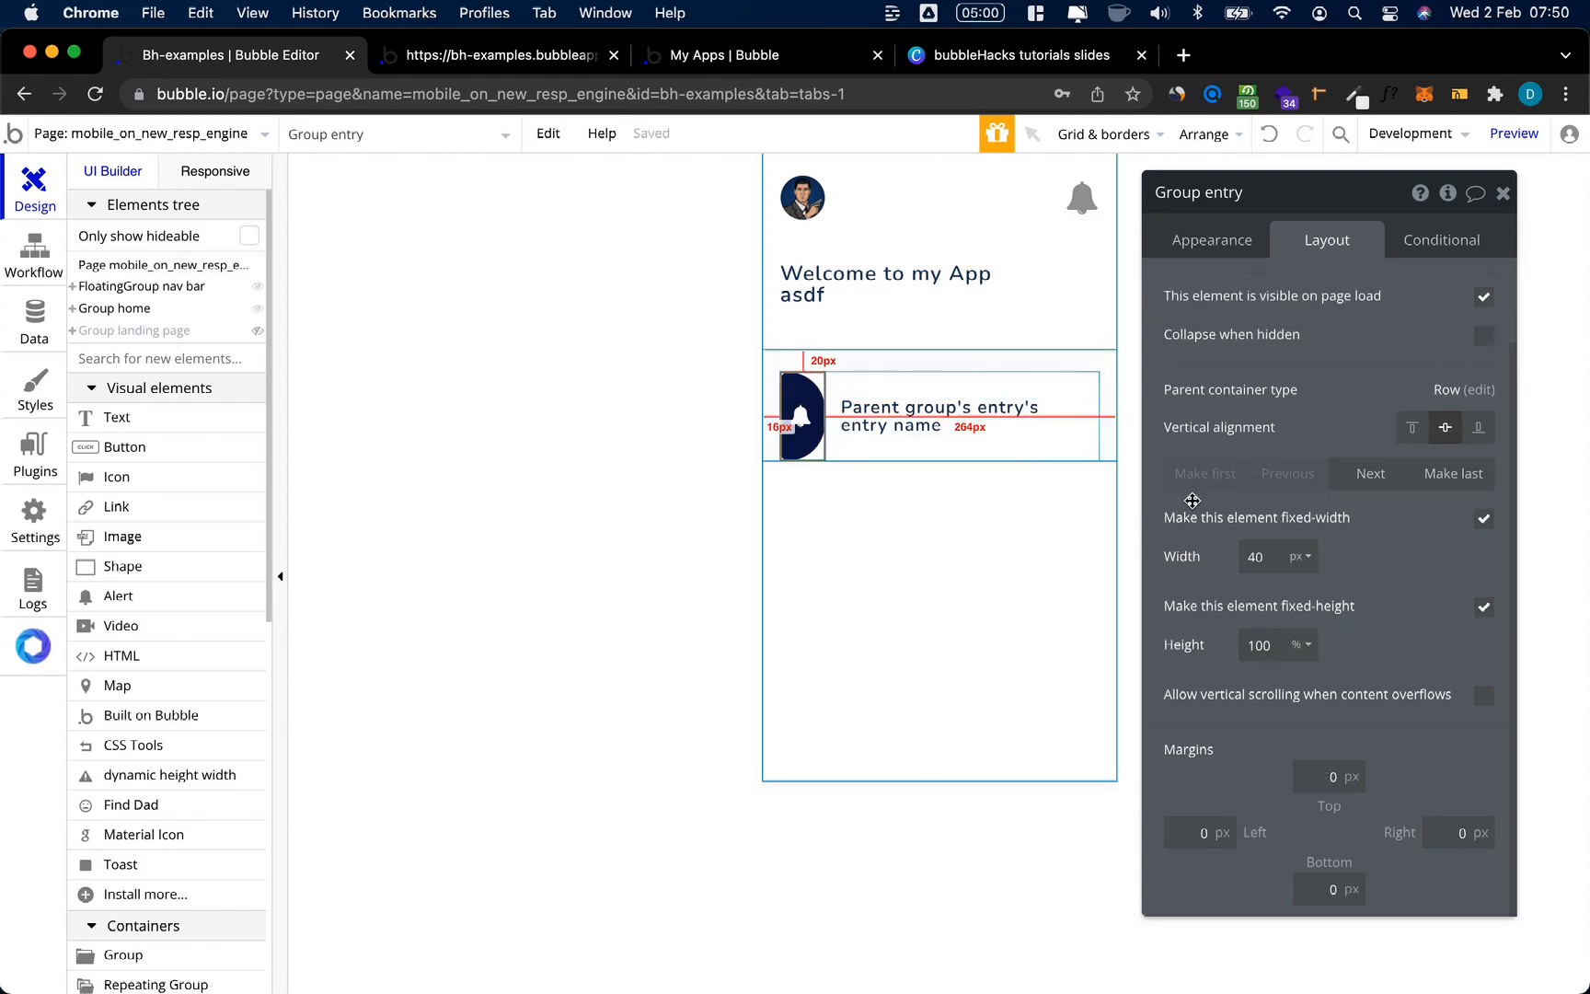
left_click(1228, 239)
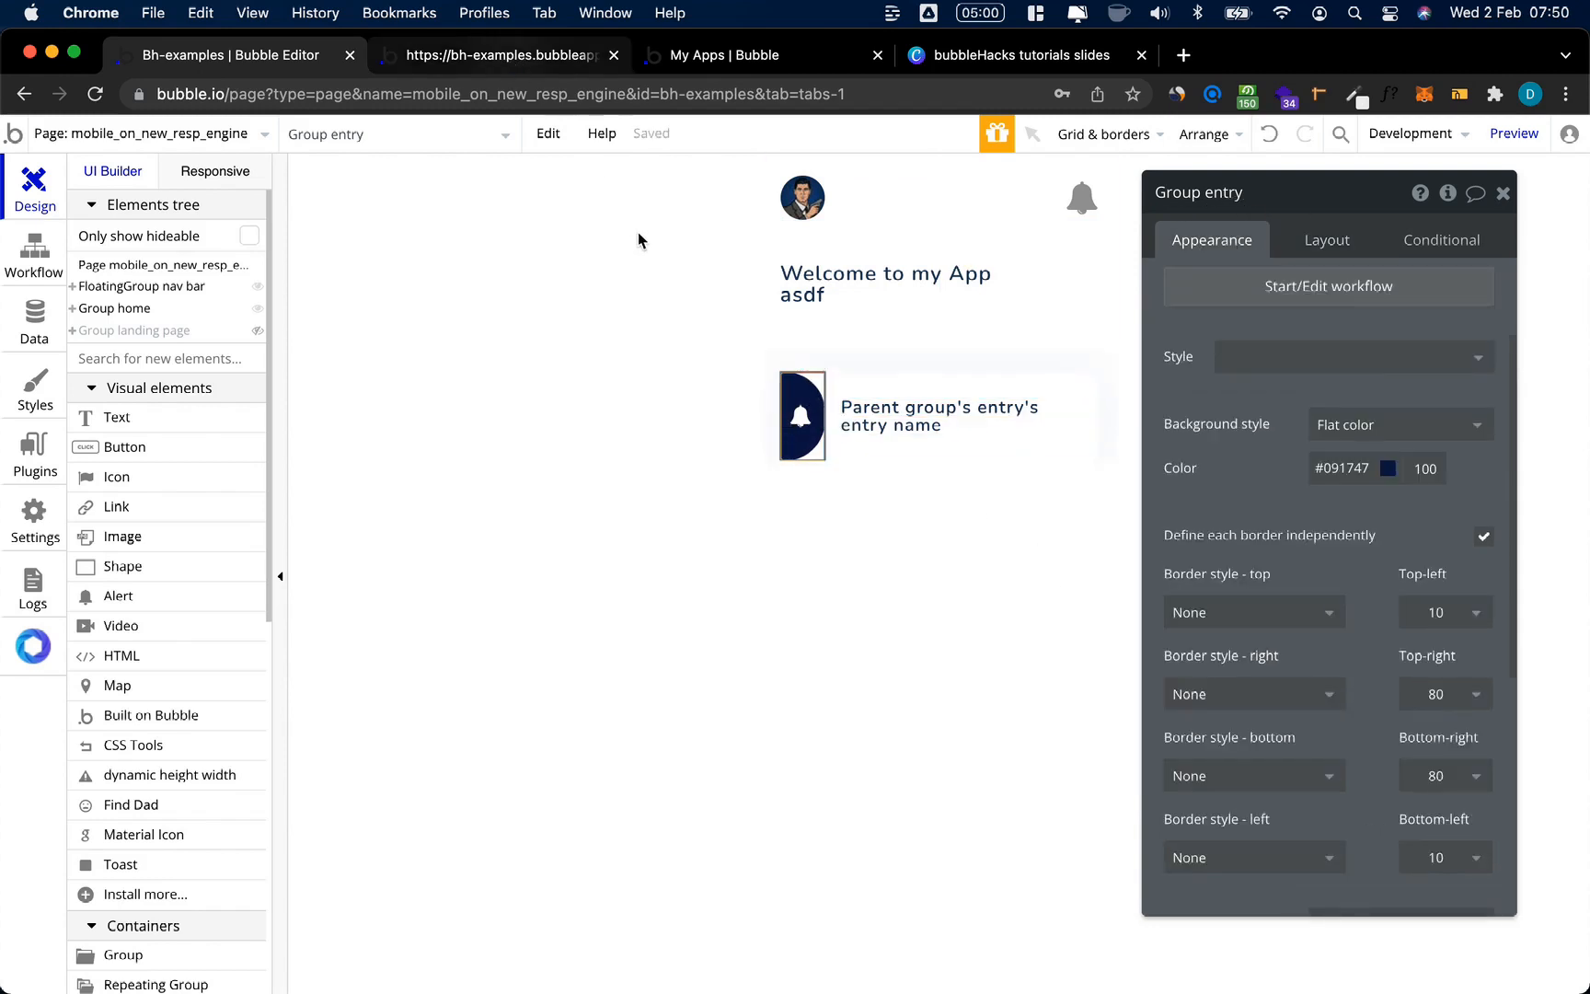
key("ctrl+Tab")
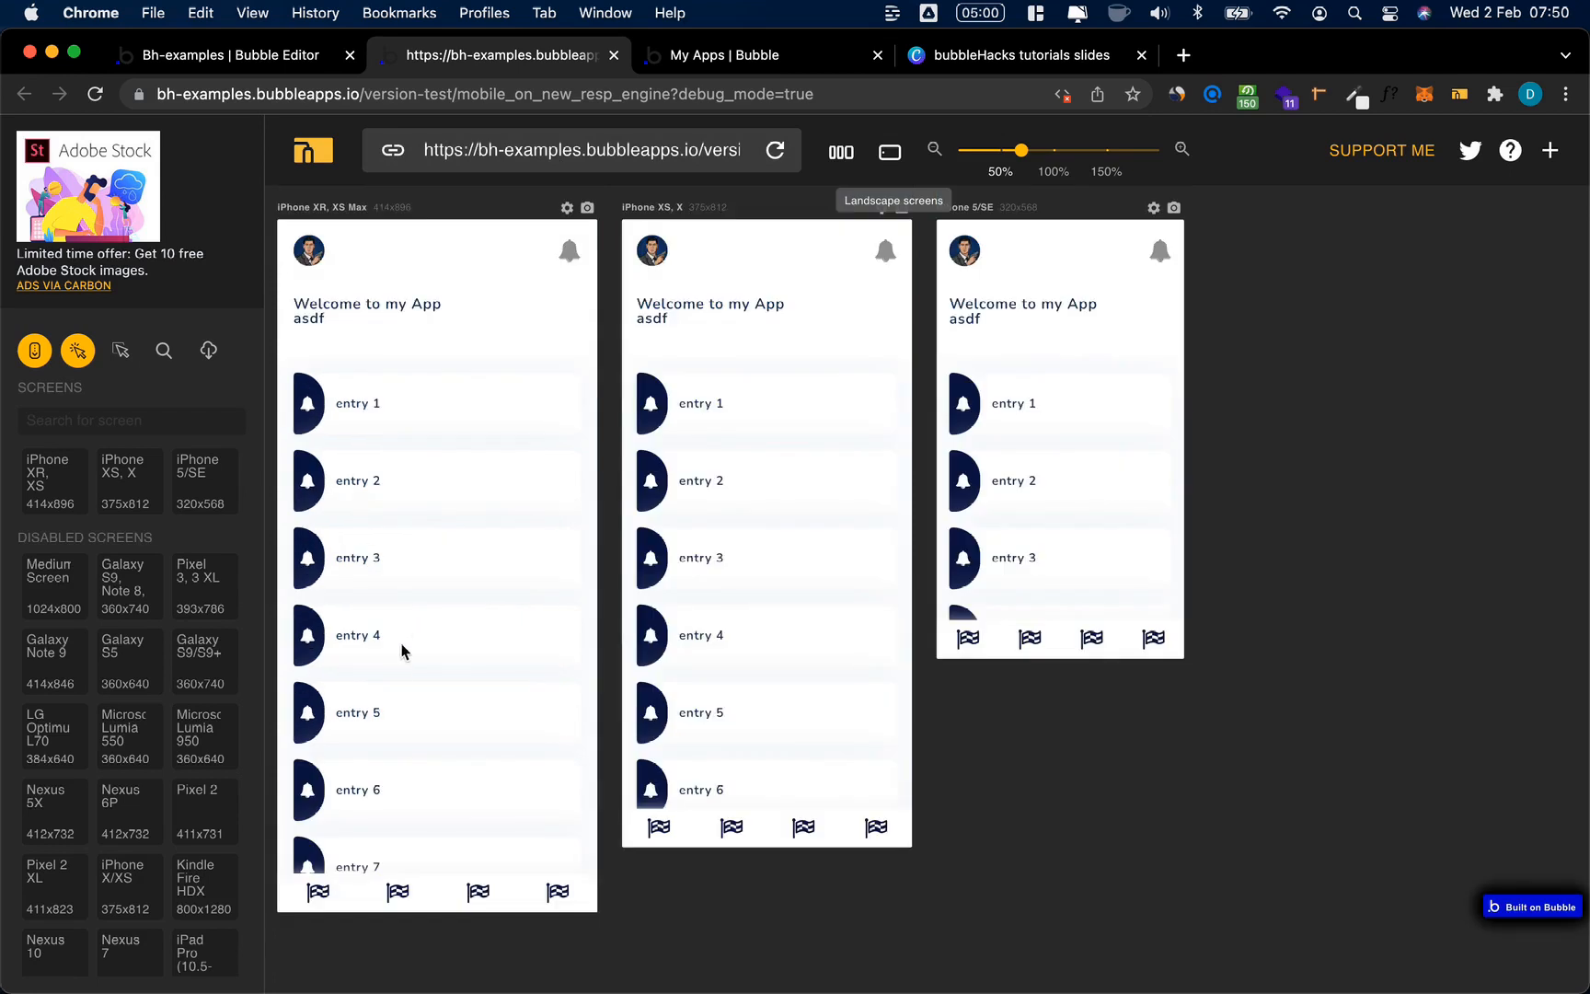
scroll(401, 678, "down", 4)
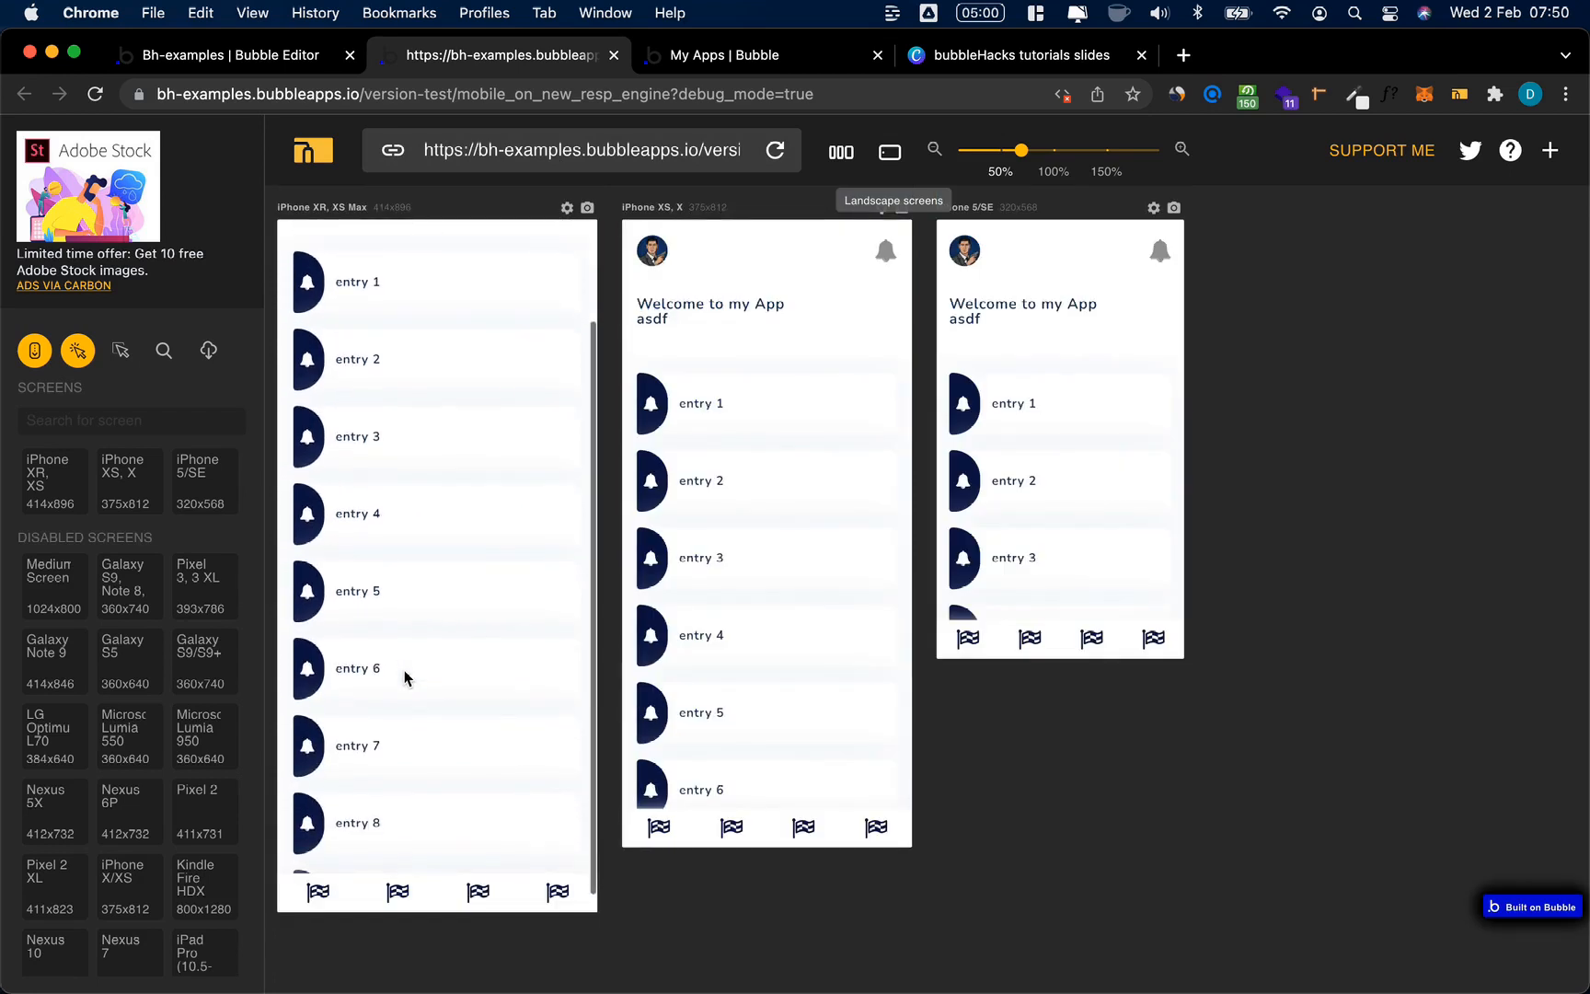
scroll(402, 678, "down", 3)
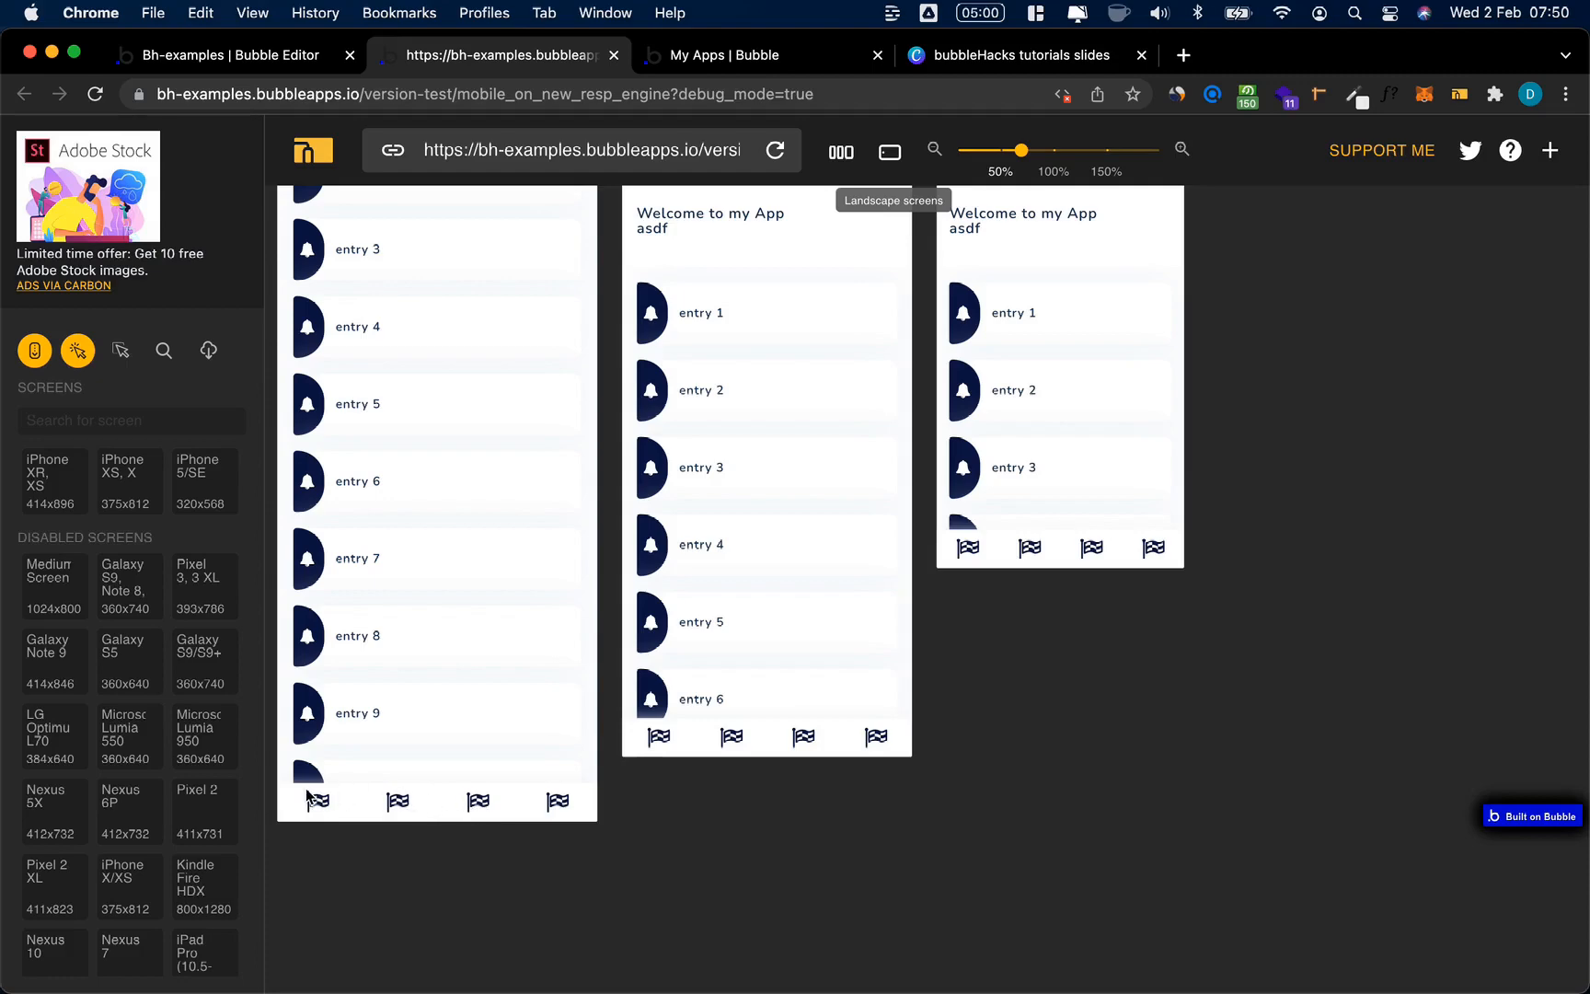
Step: Add a new group to the home group, below the repeating group of entries
left_click(218, 60)
left_click(860, 584)
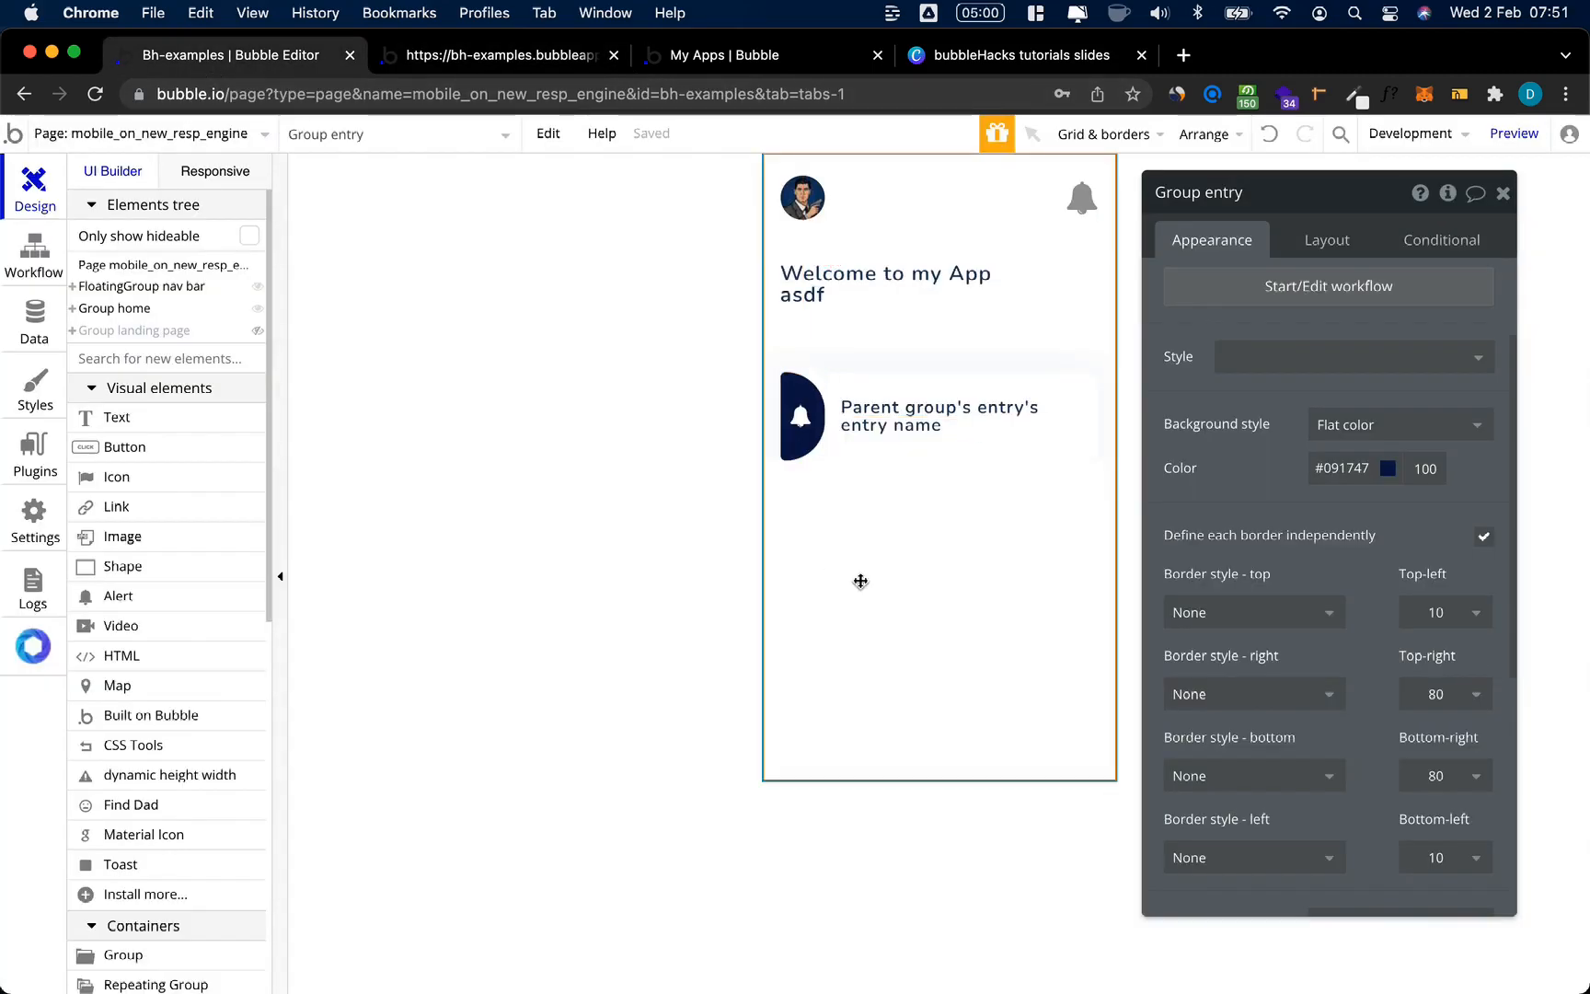
left_click(128, 359)
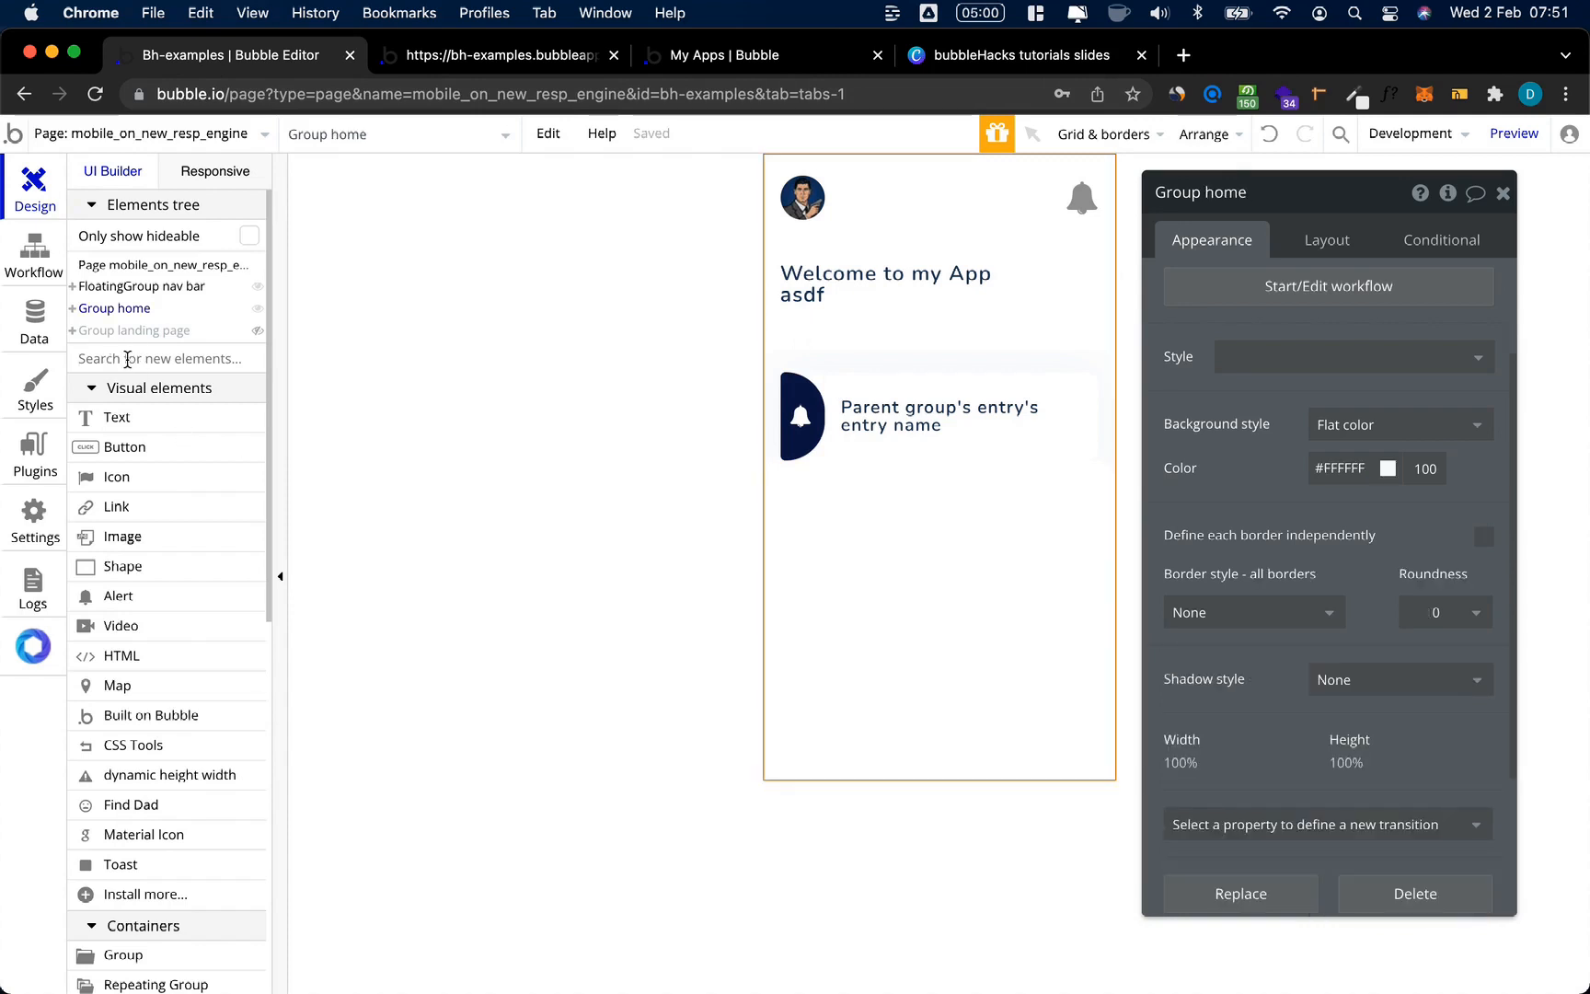
type("gr")
left_click(97, 410)
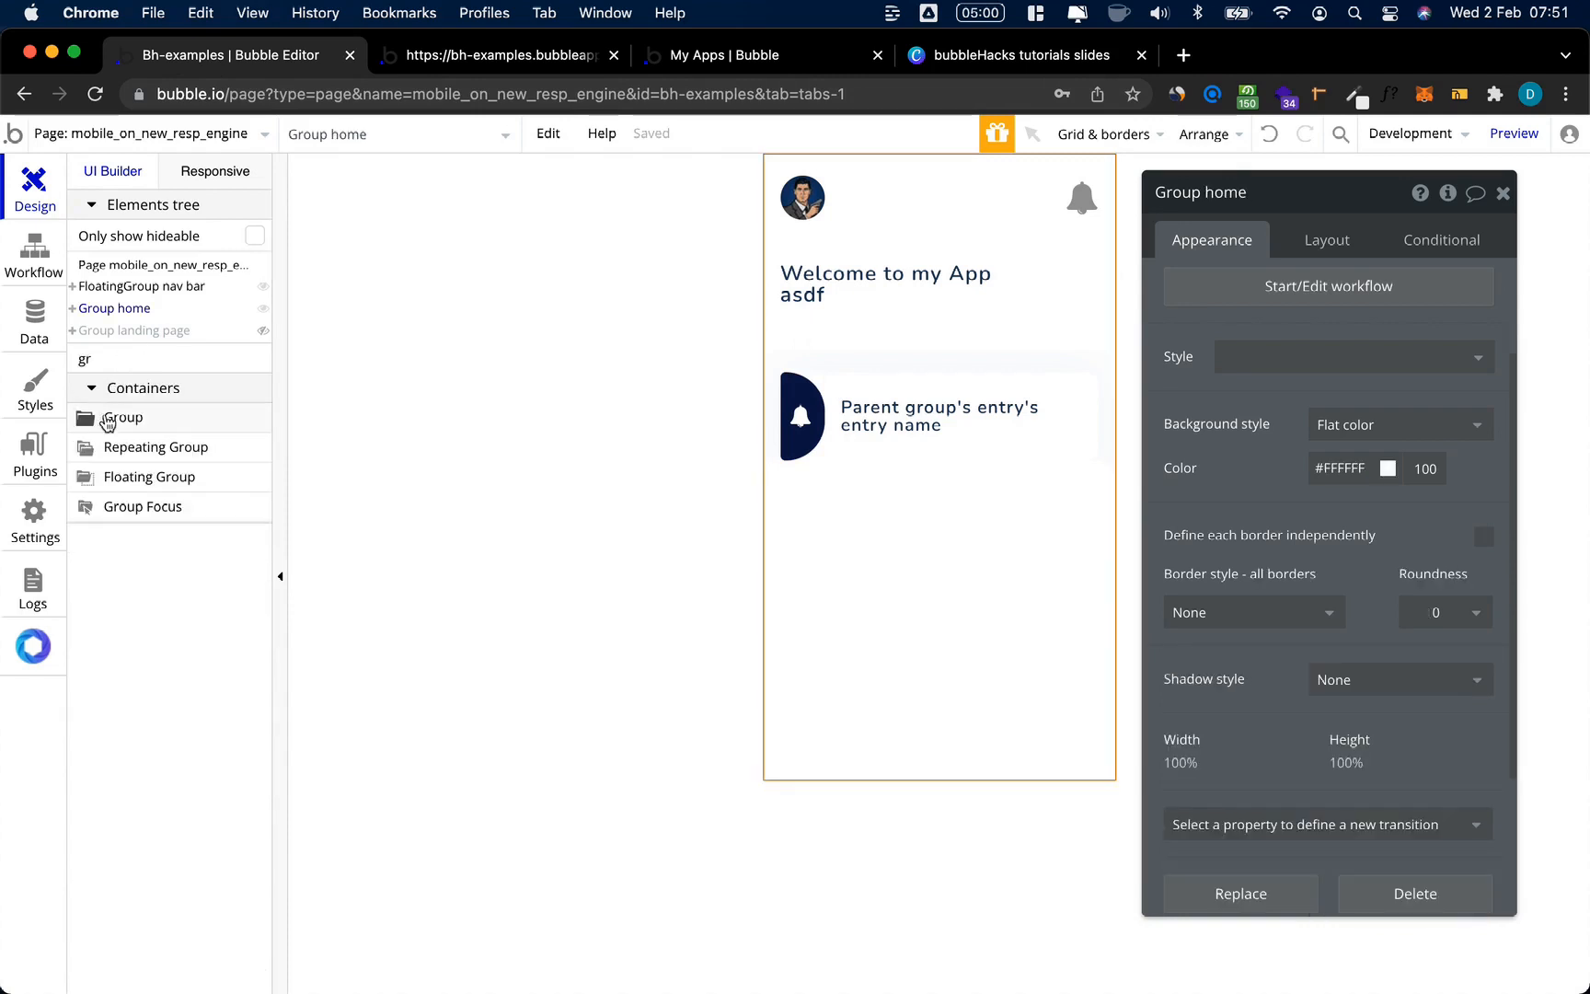
left_click(824, 610)
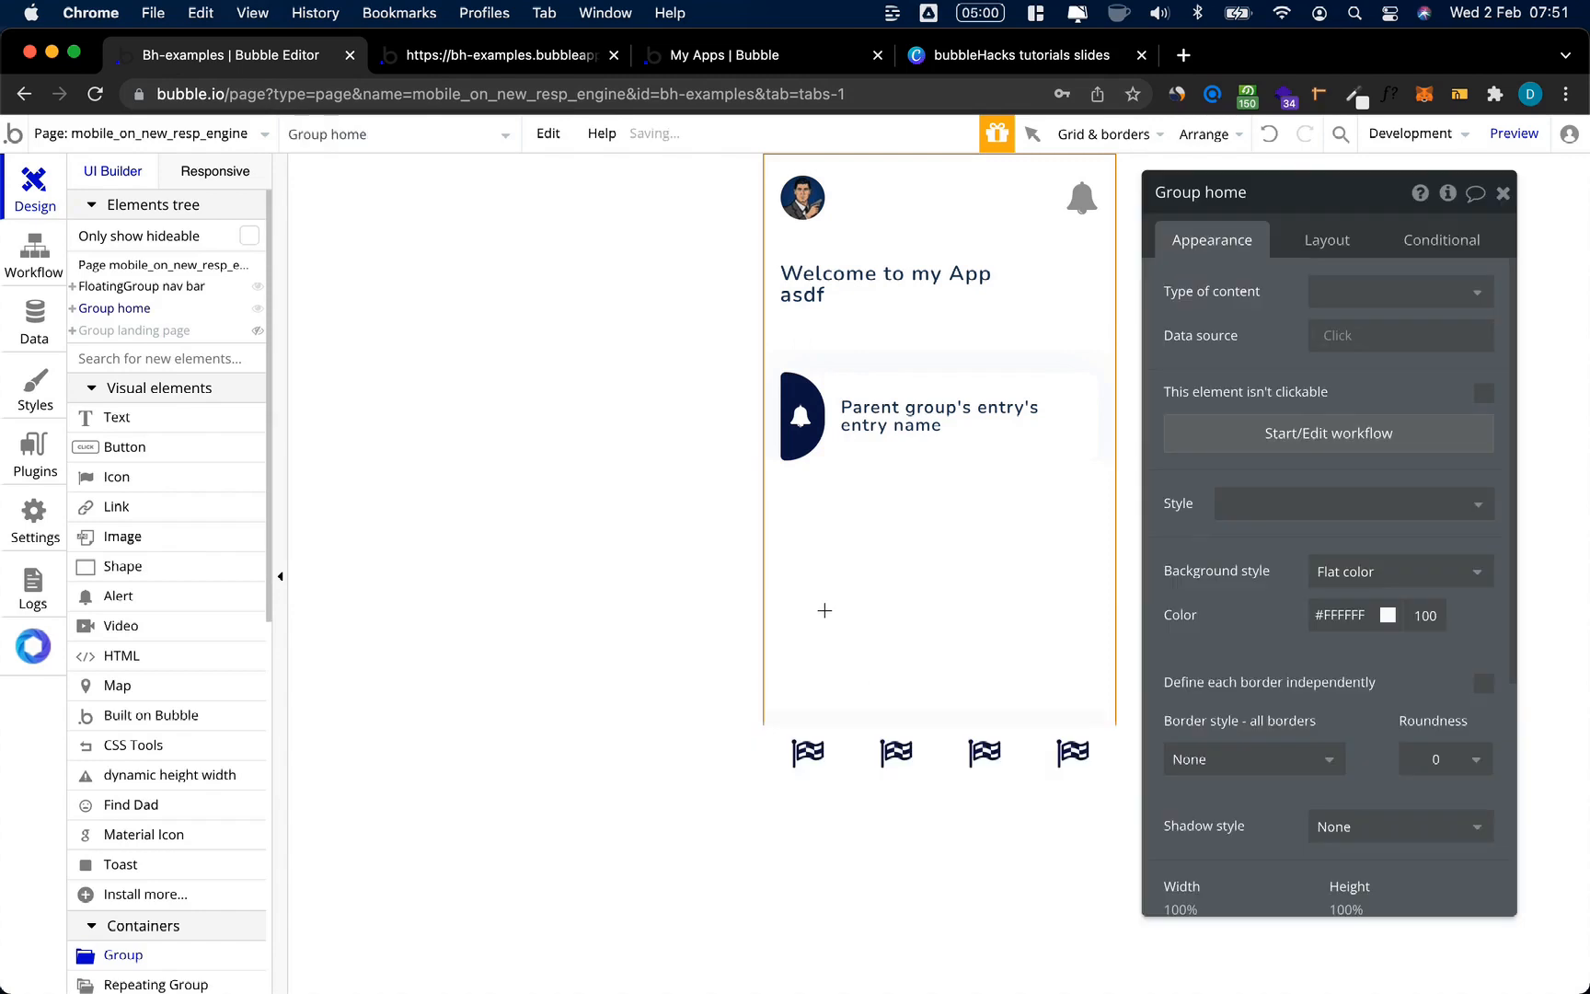
Step: Set the new spacer group's background style to None
left_click(1327, 247)
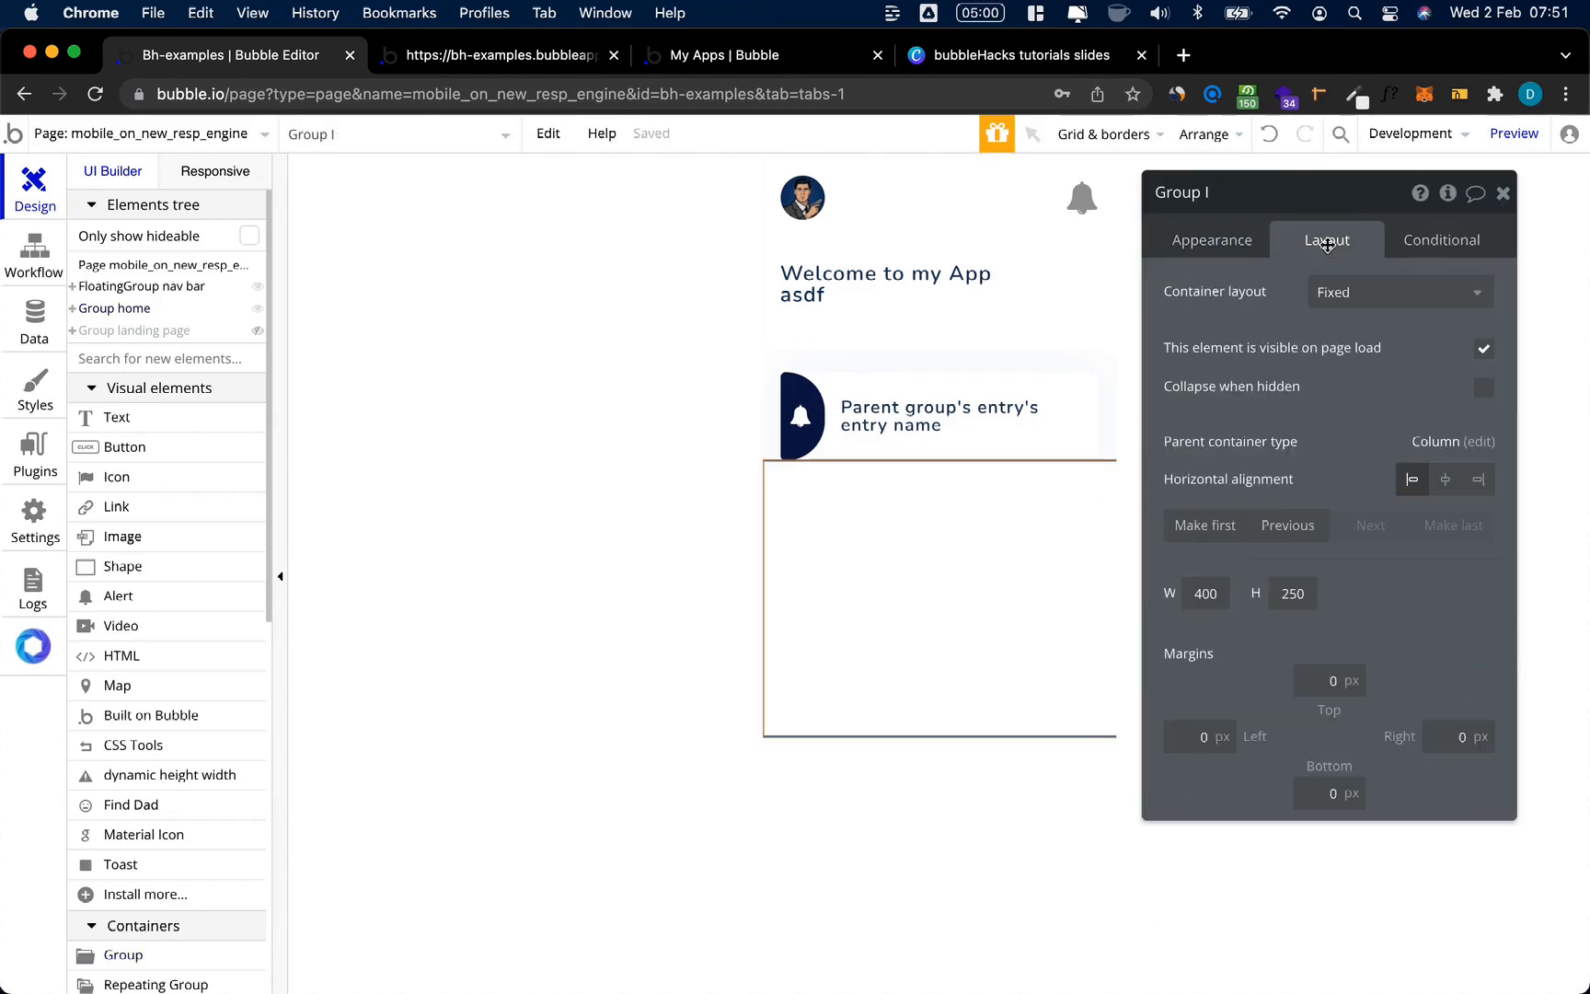
left_click(1216, 241)
left_click(1349, 571)
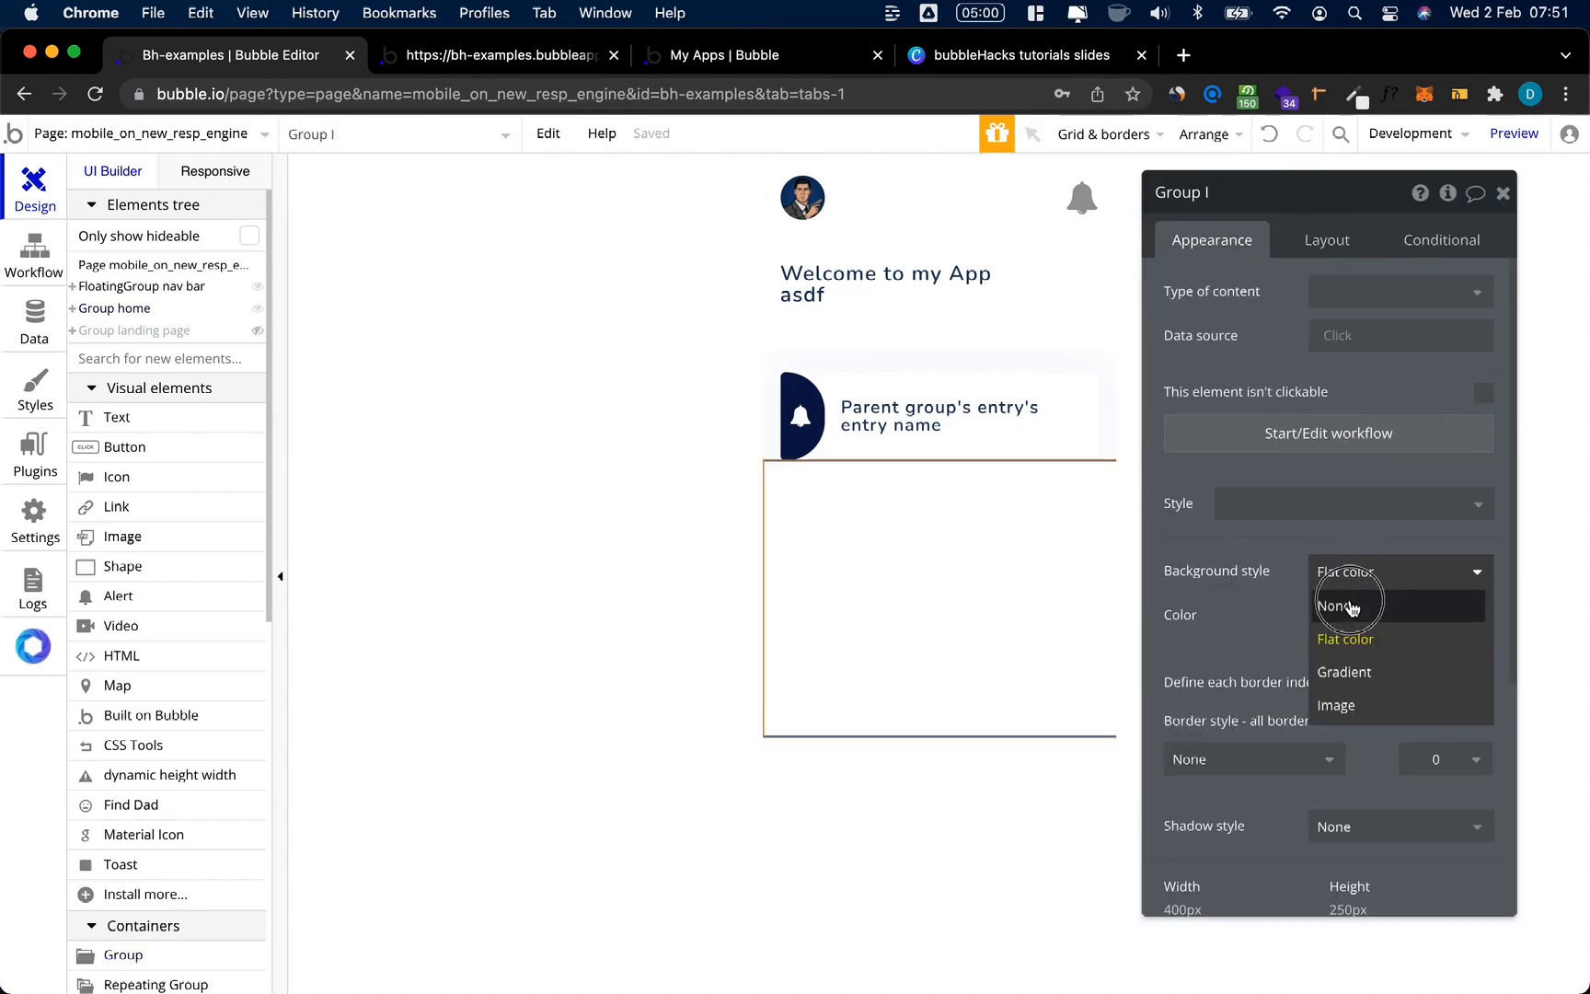
left_click(1348, 603)
Step: Set the spacer group's container layout to Row, with a fixed width of 100% and a fixed height of 50 px
left_click(1314, 238)
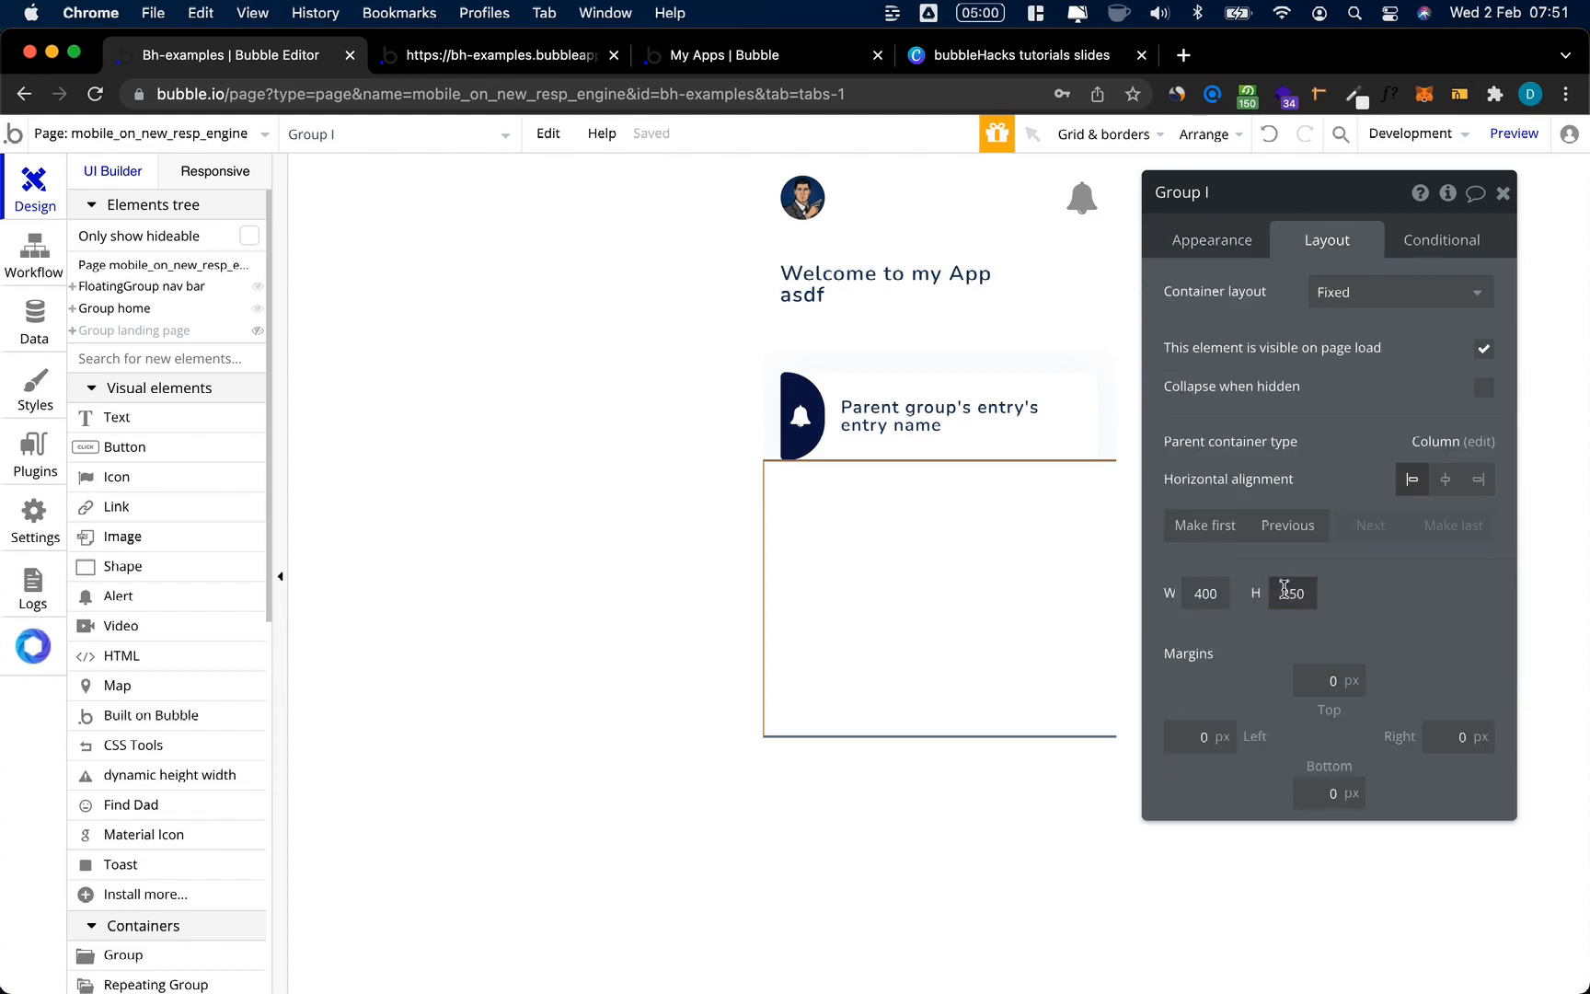
left_click(1380, 294)
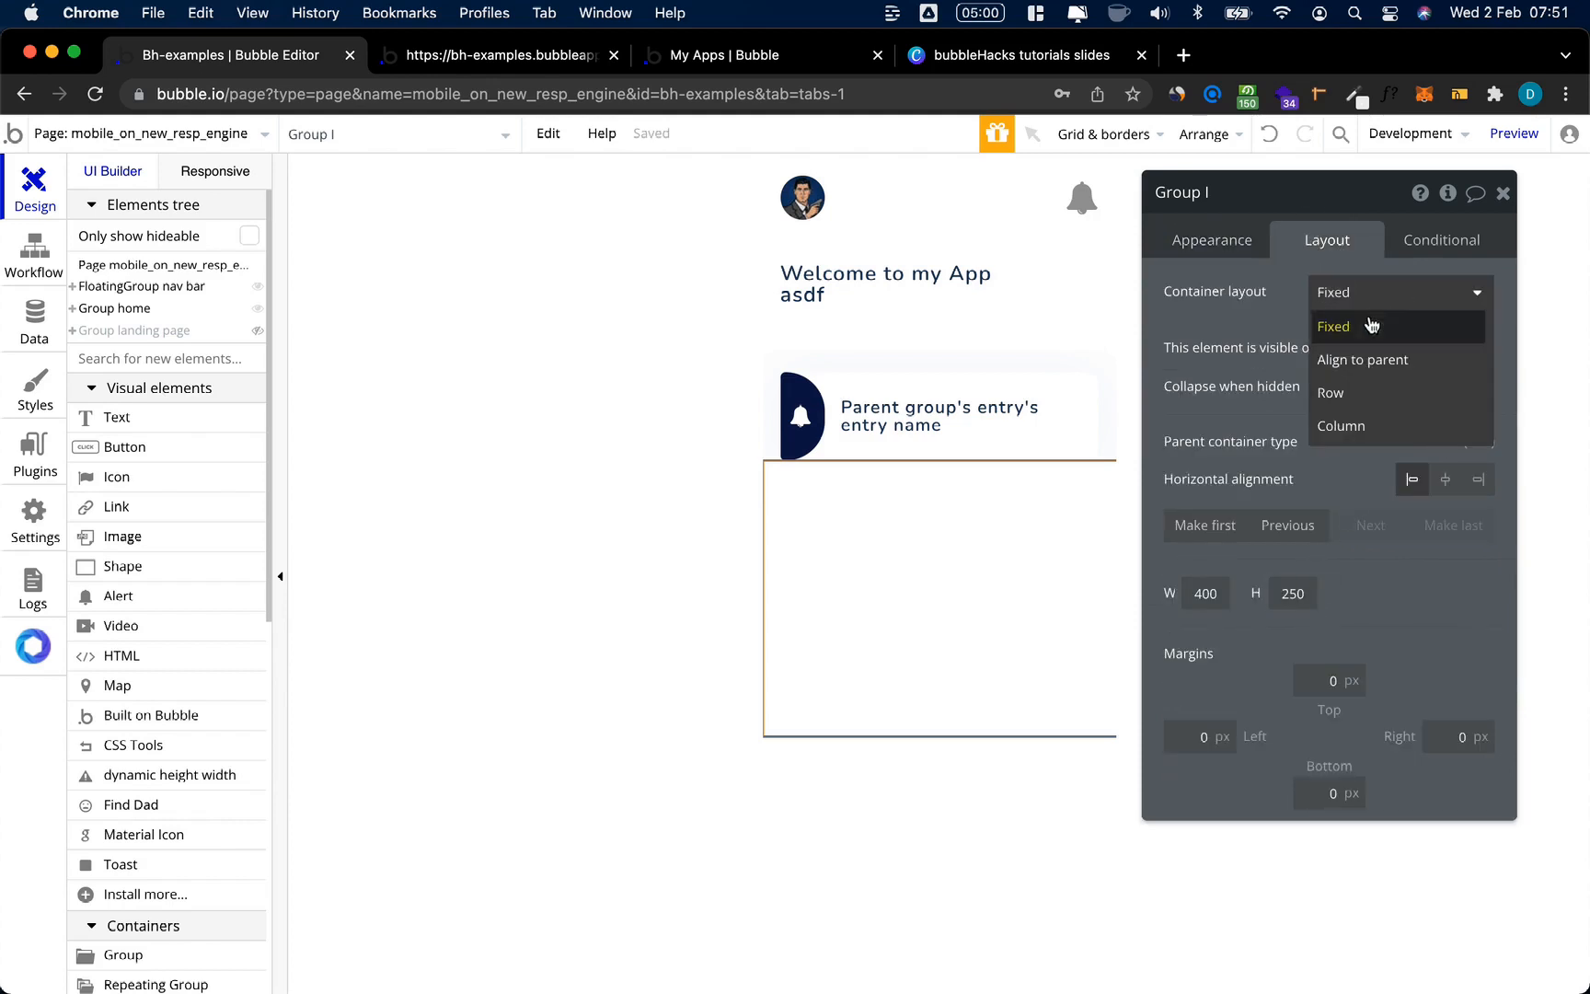
left_click(1356, 394)
left_click(1297, 653)
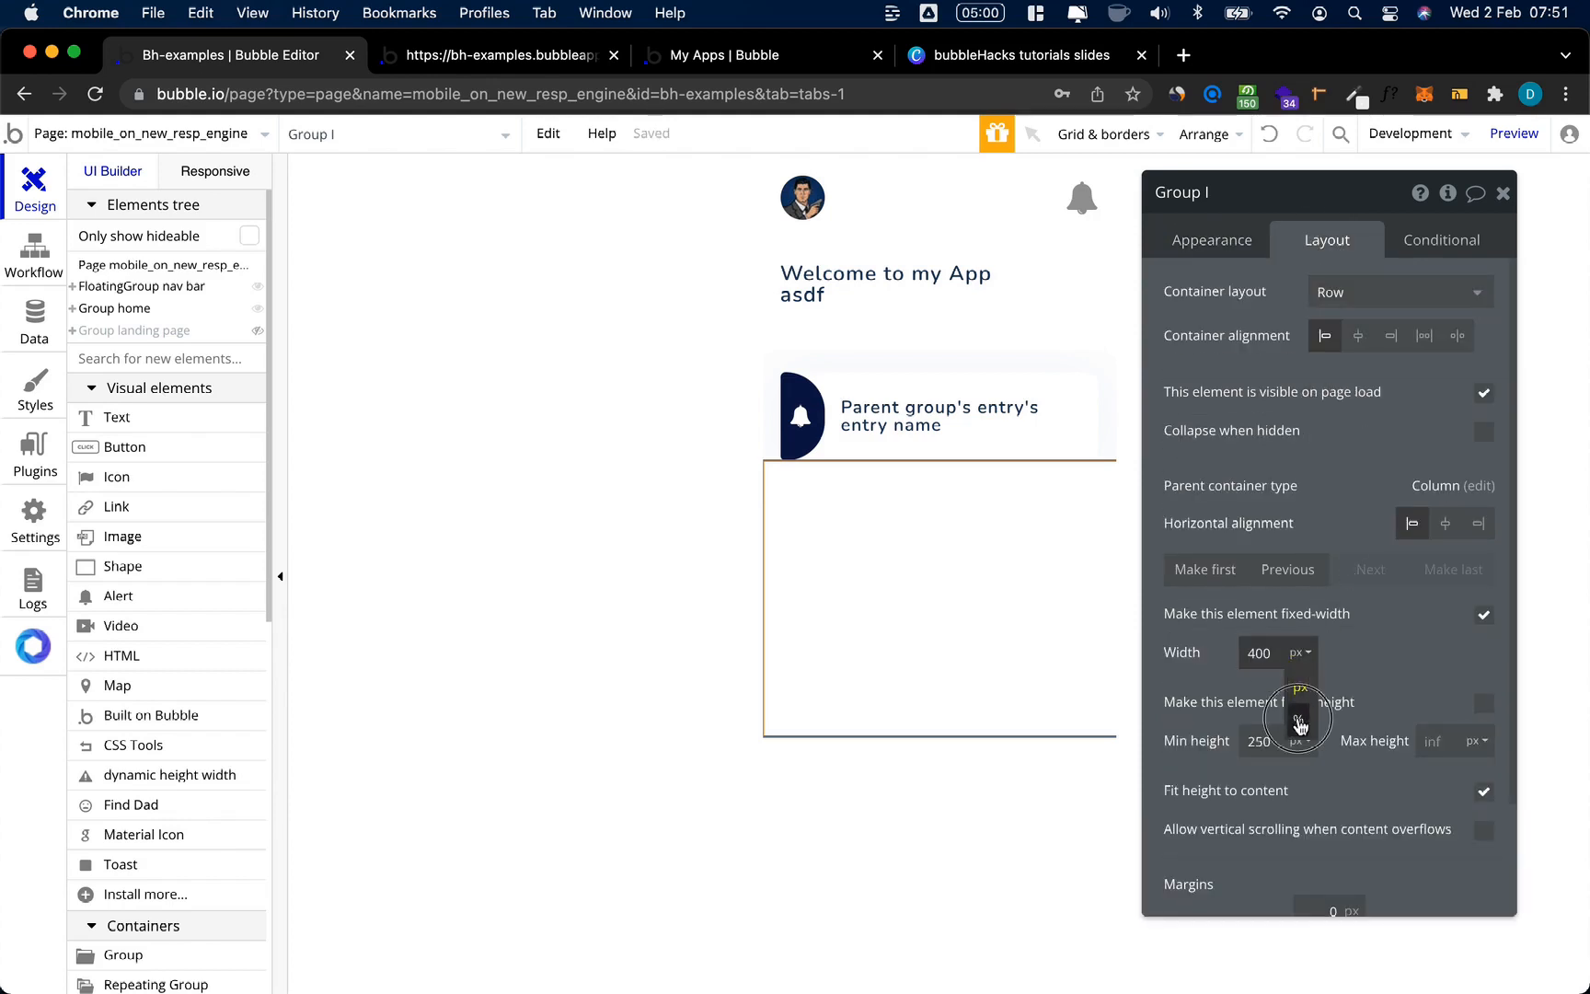
left_click(1299, 707)
double_click(1259, 655)
type("100")
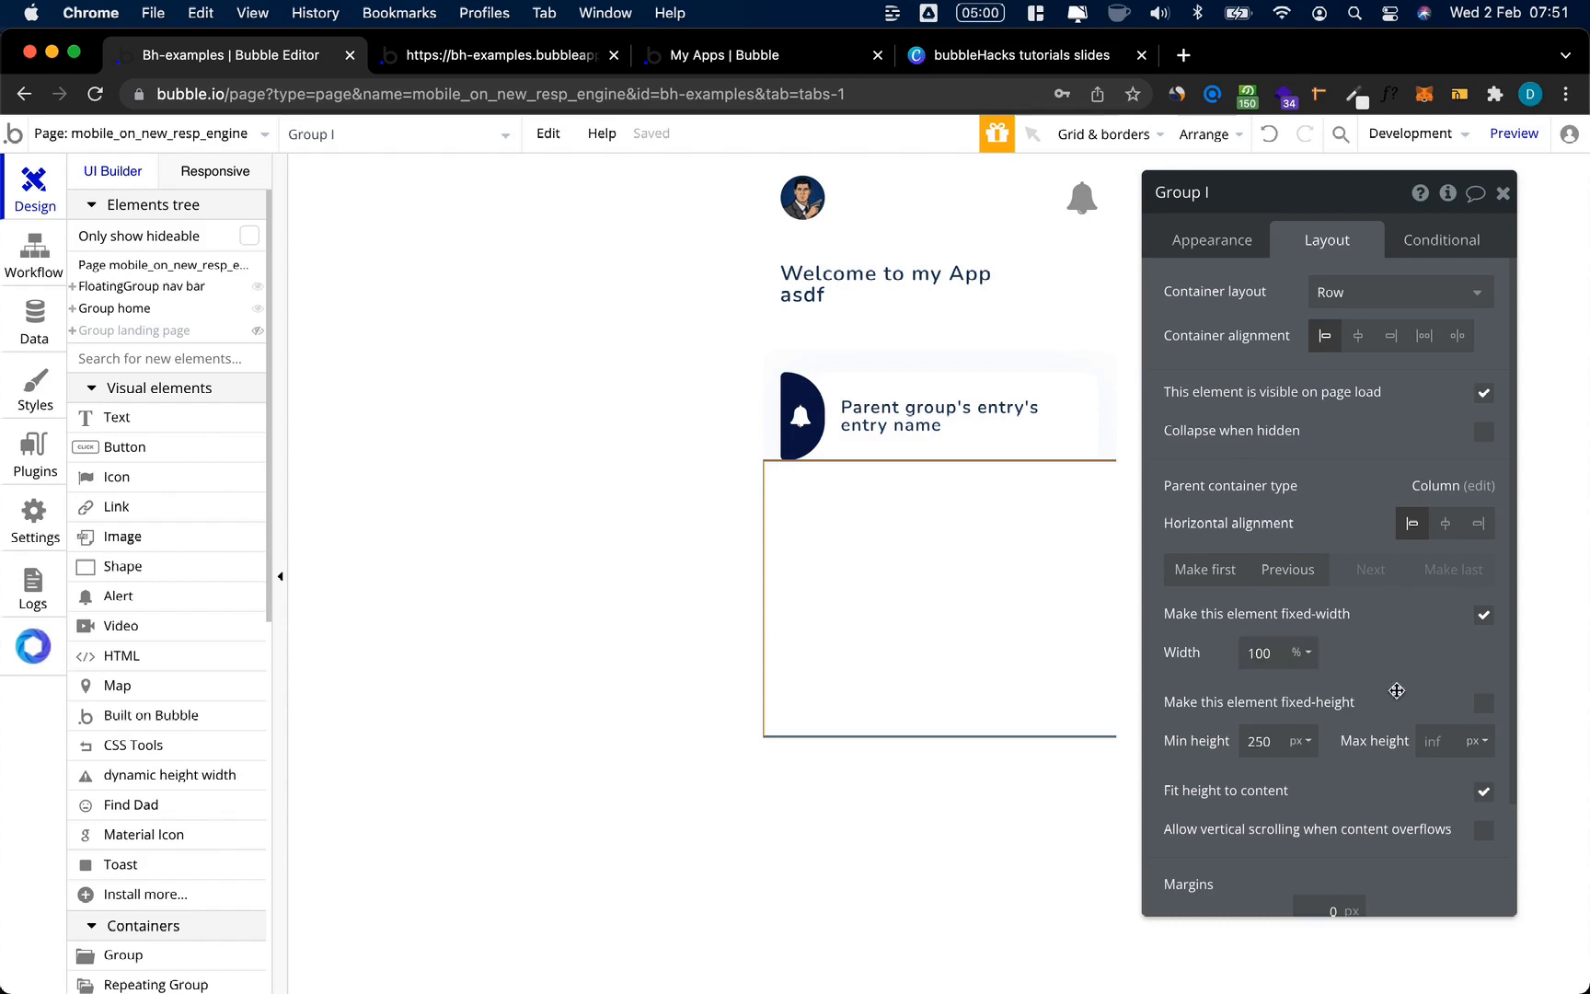
double_click(1259, 743)
type("50")
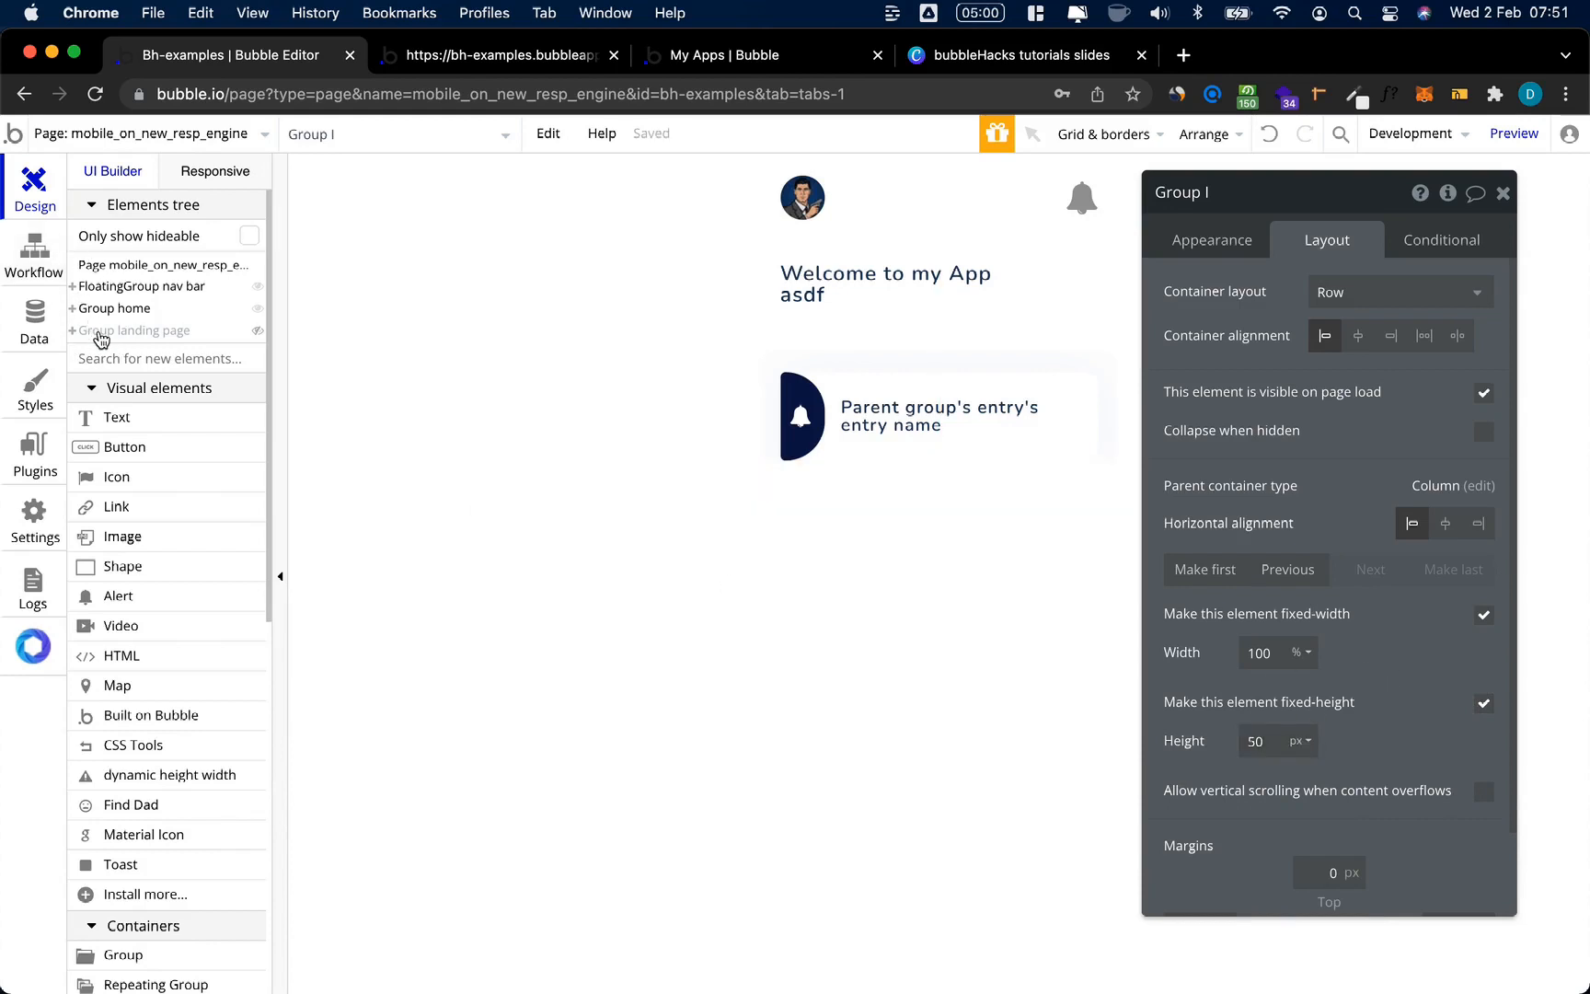
Step: Preview the page and examine whether the last entries clear the bottom navigation on the mobile screens
left_click(1506, 137)
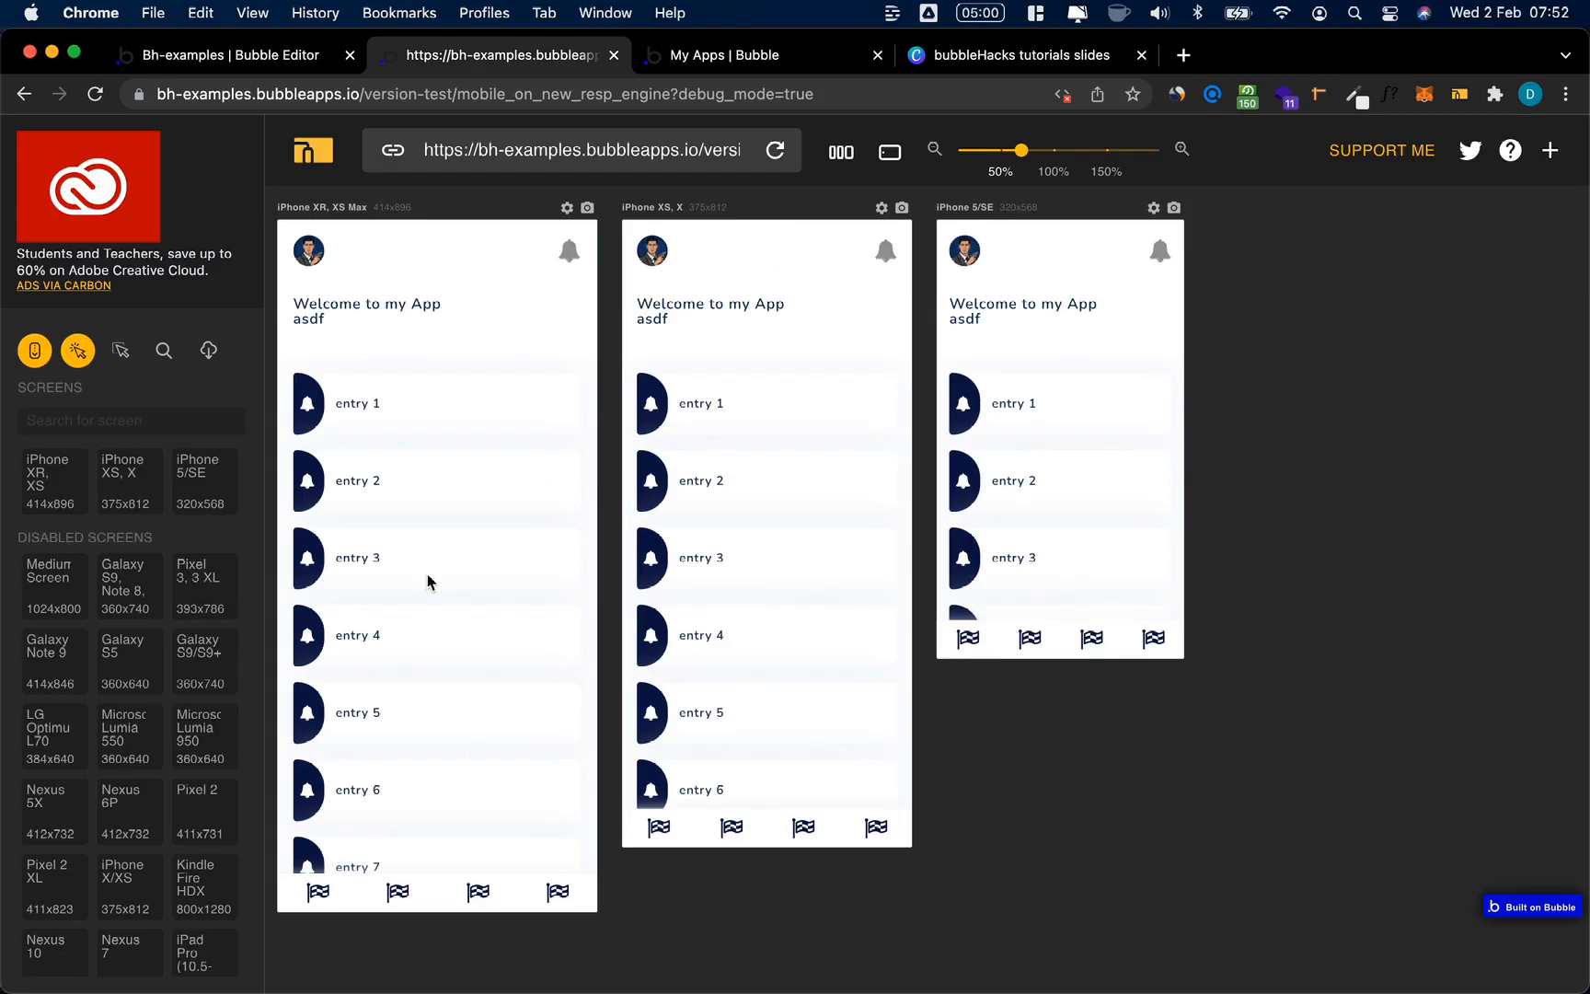
scroll(428, 581, "down", 5)
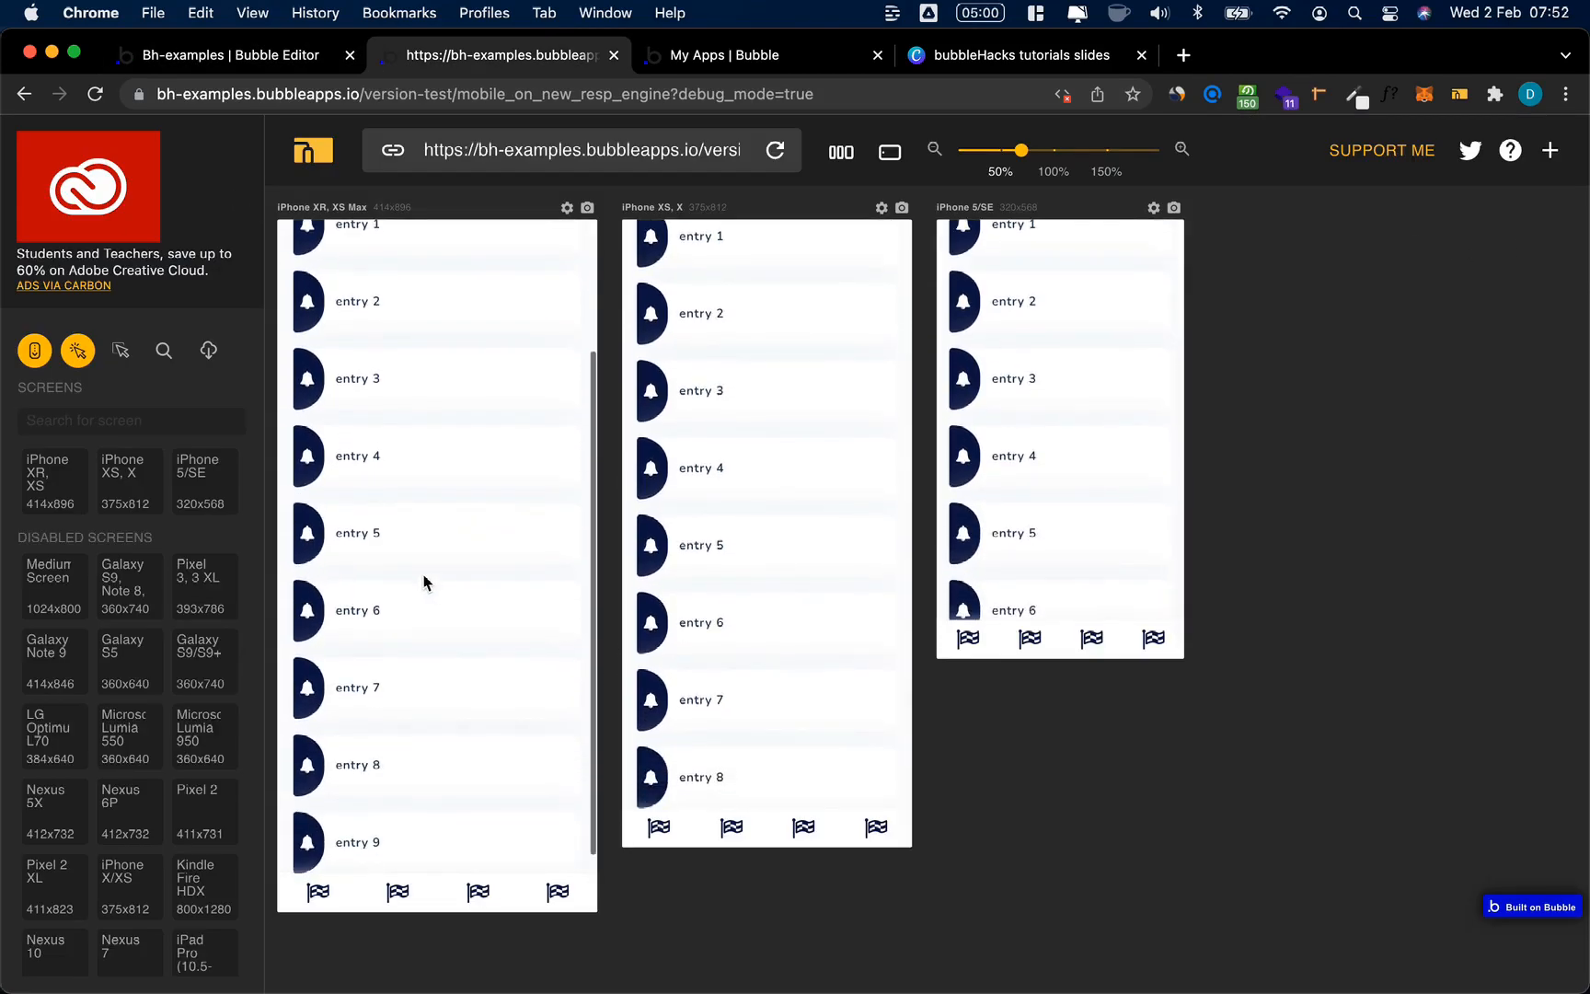
scroll(423, 582, "down", 2)
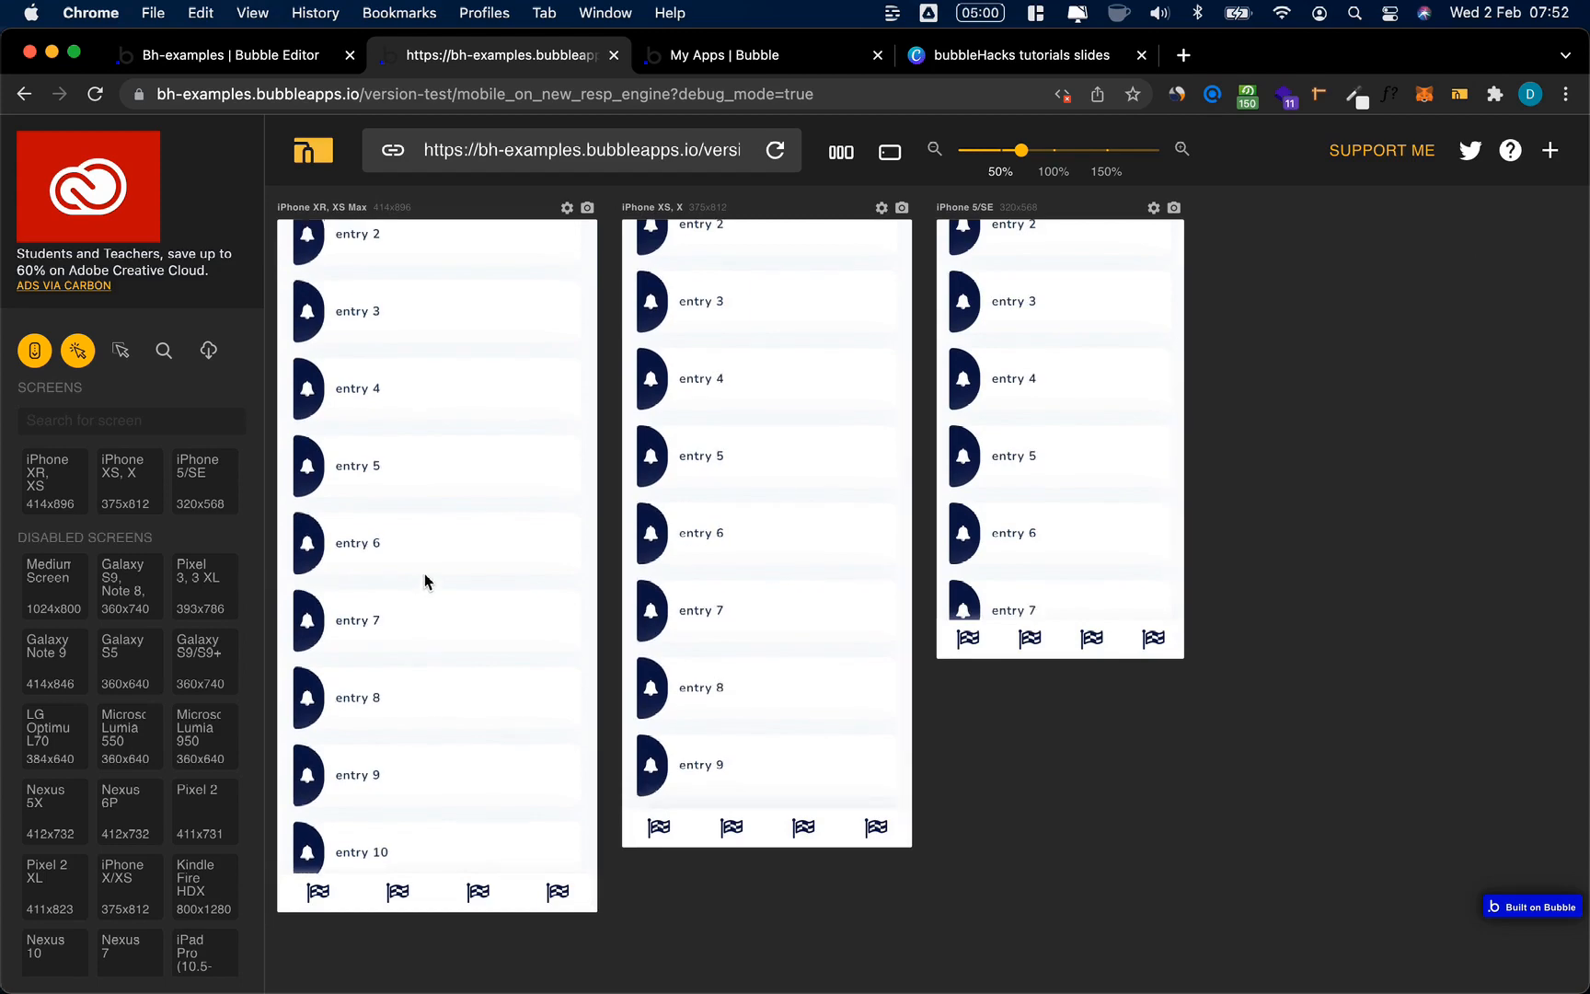
scroll(425, 588, "up", 7)
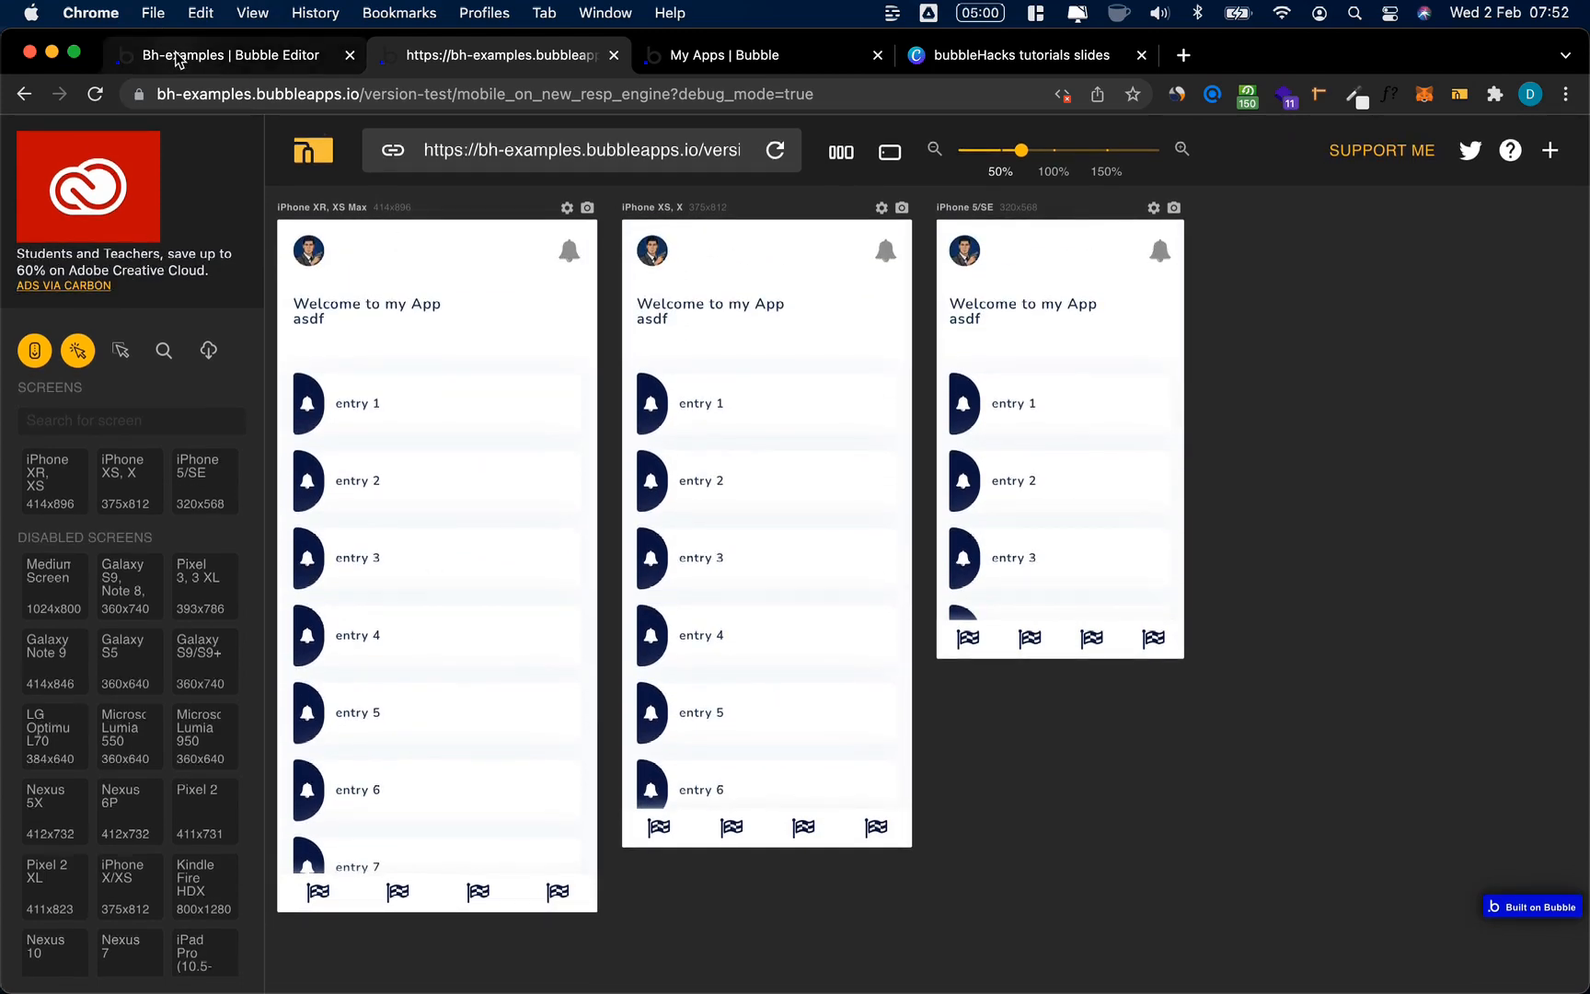
left_click(177, 57)
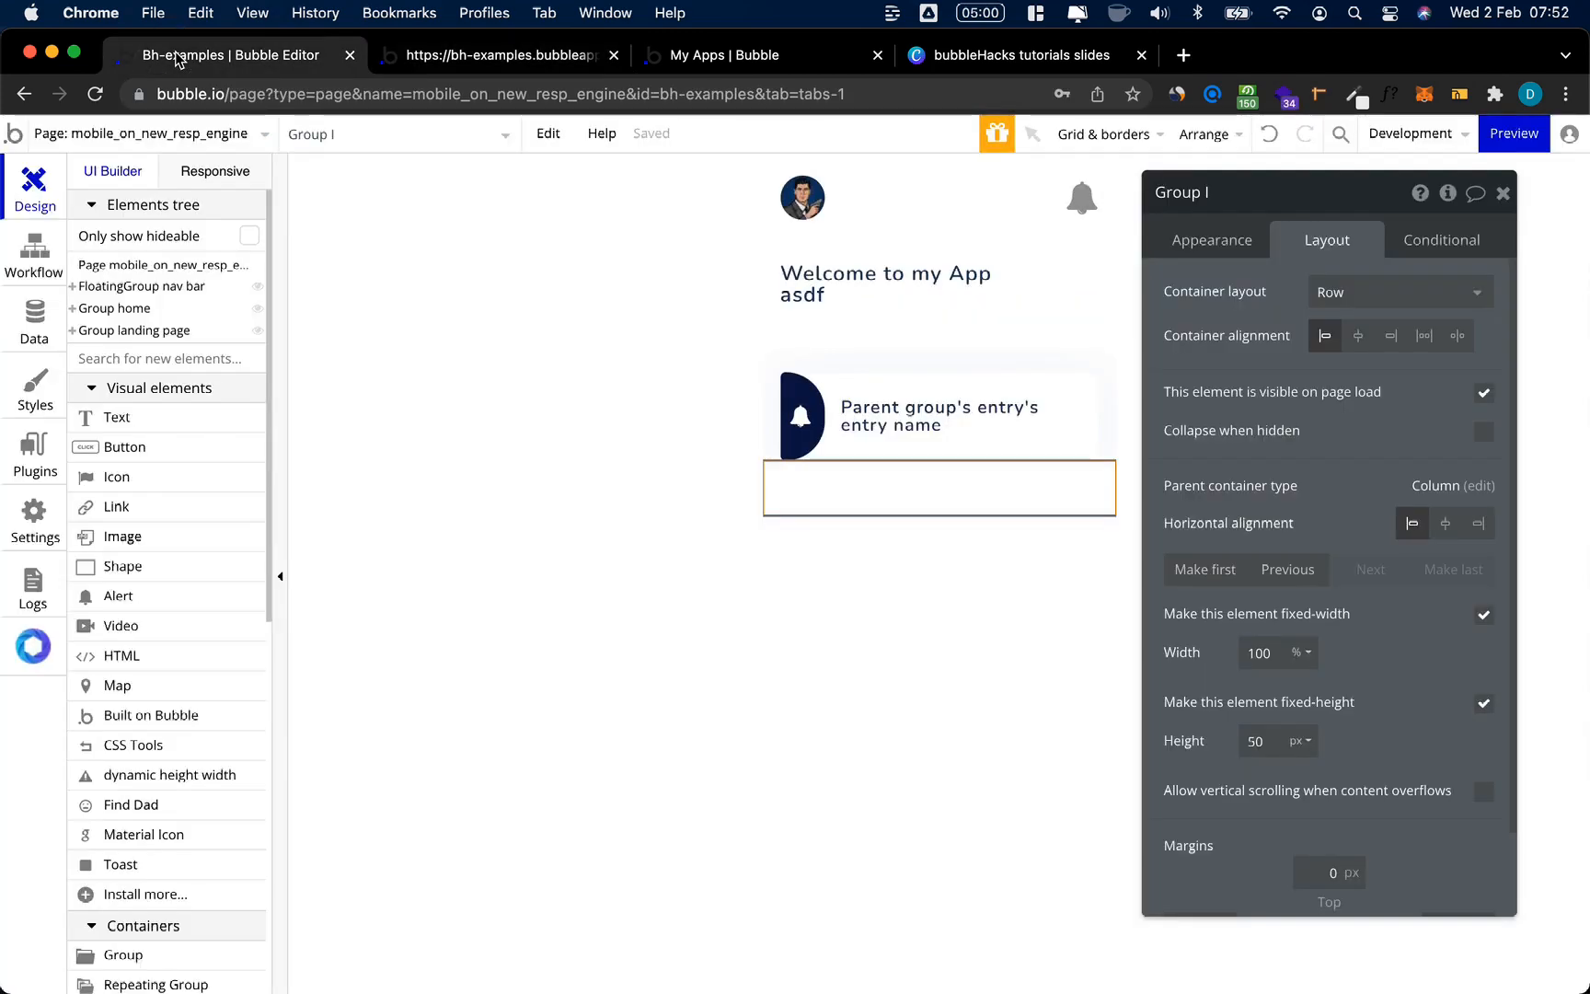
Step: Delete the repeating group of entries from the home group
left_click(901, 614)
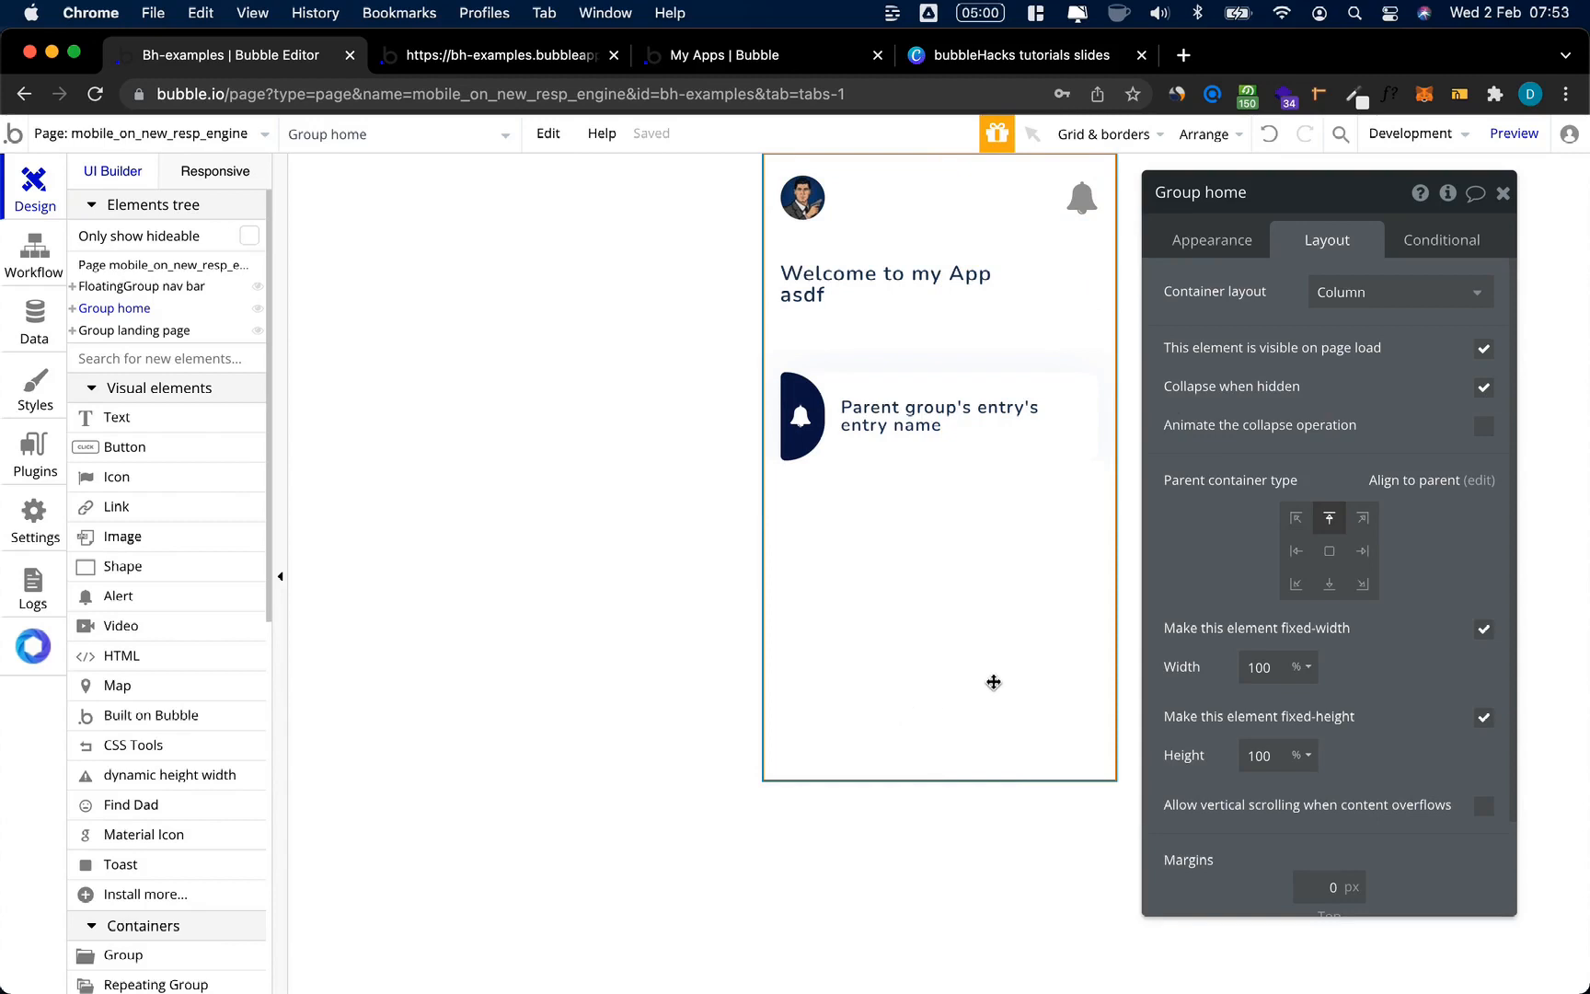
mouse_move(151, 339)
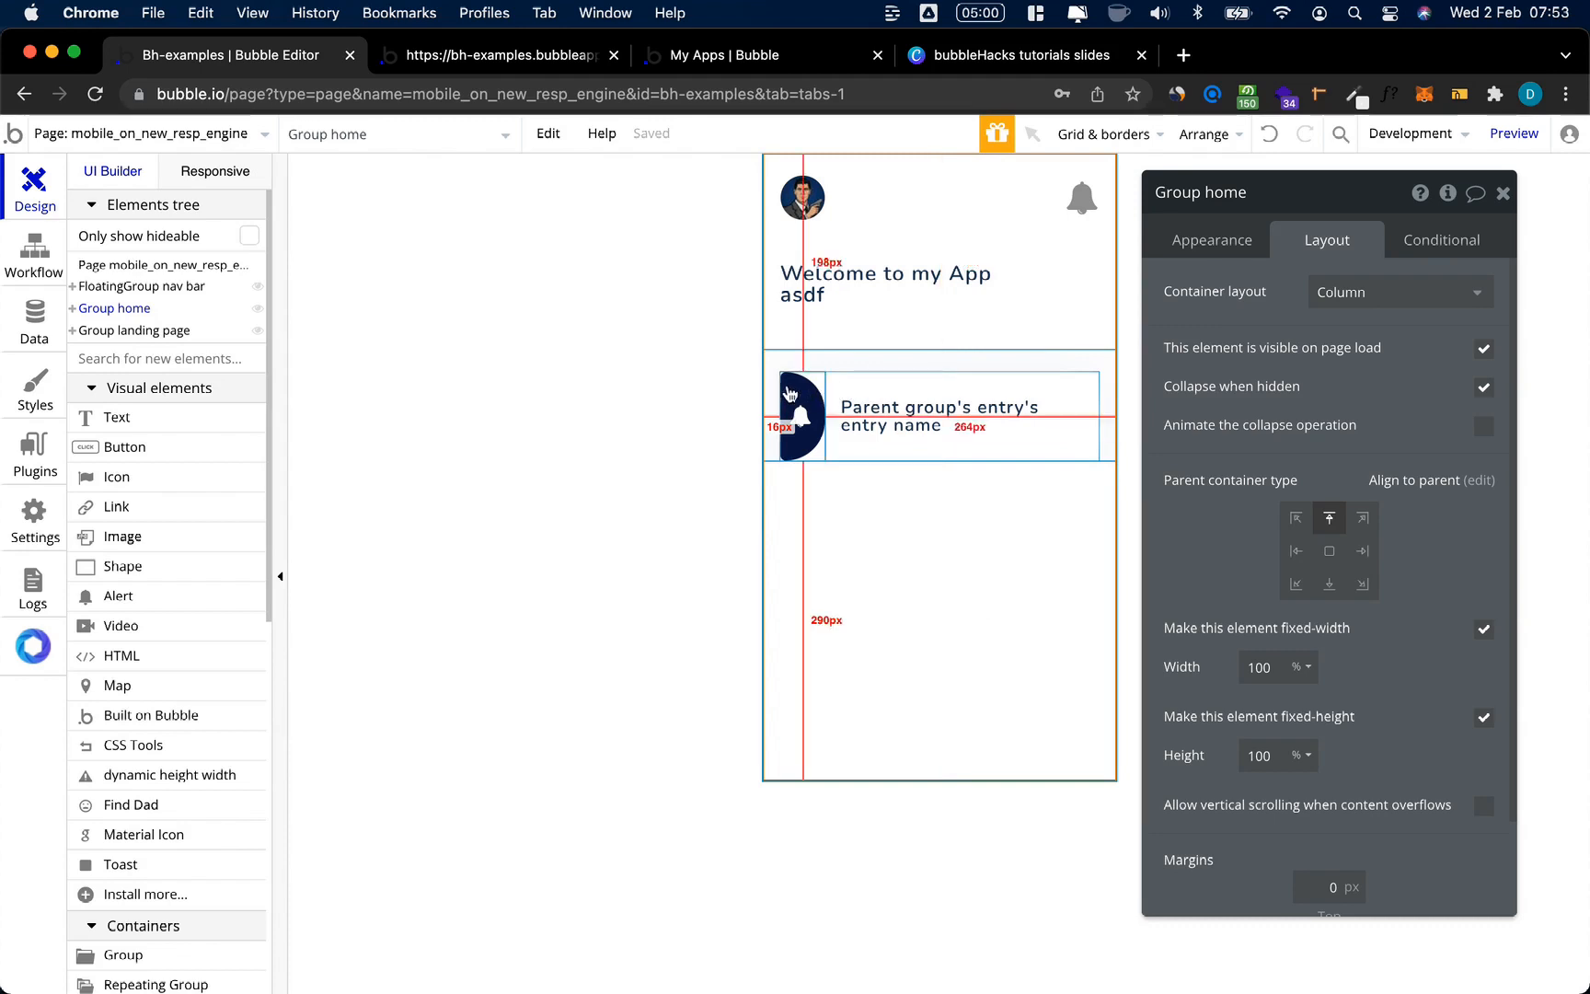
left_click(886, 387)
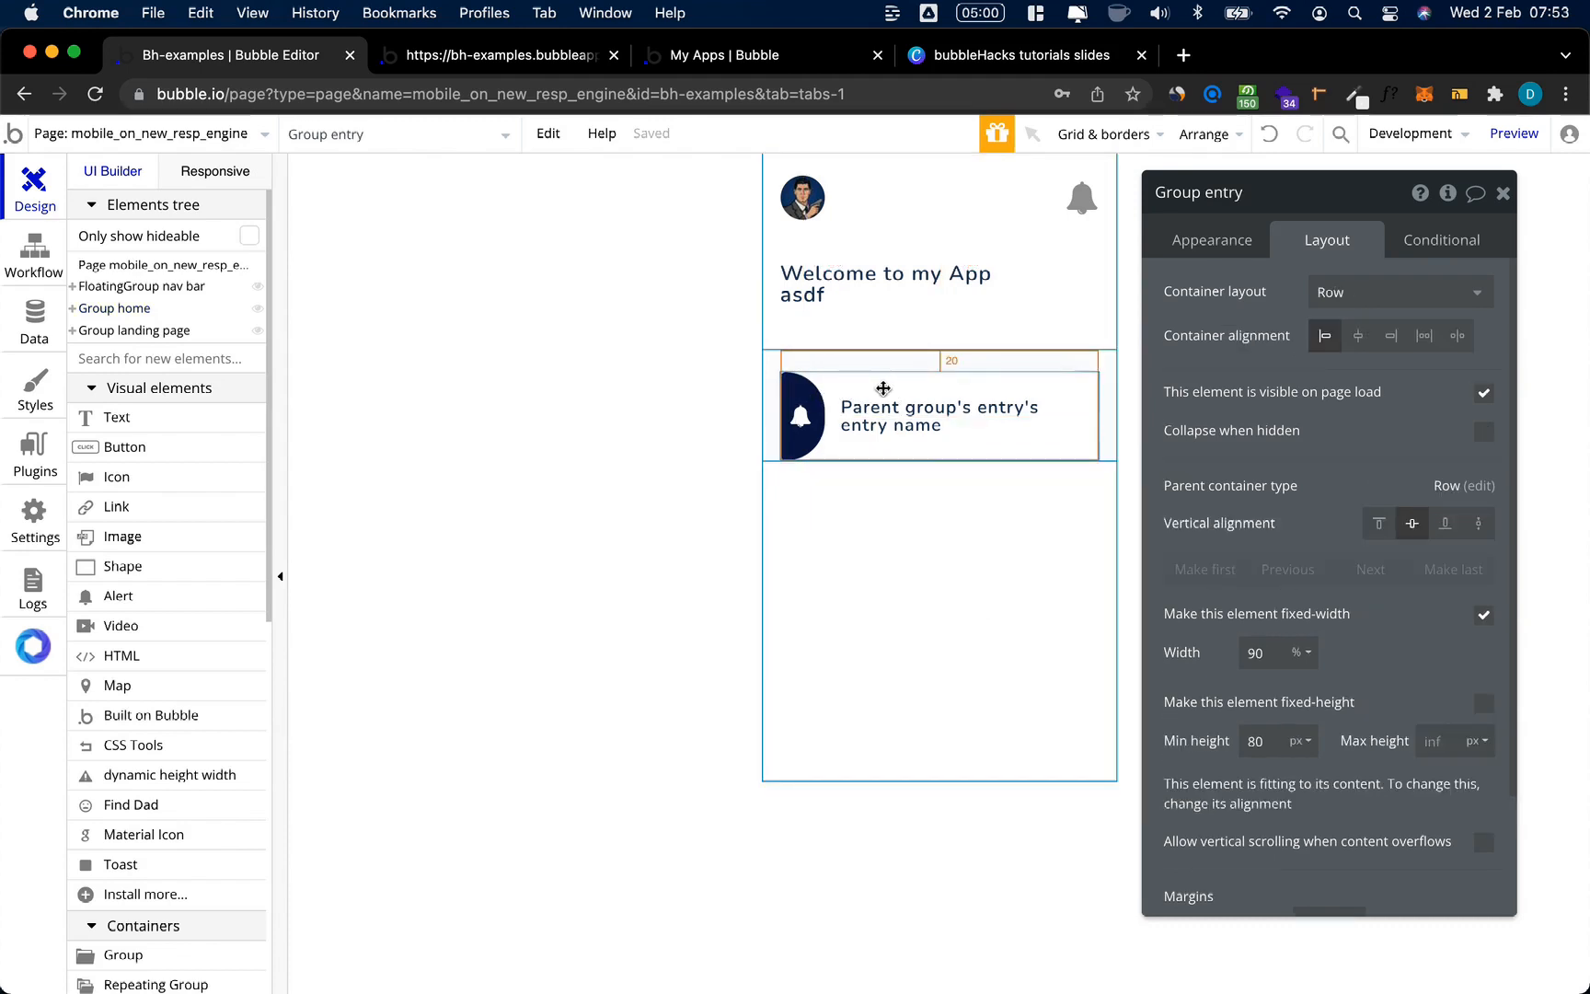
left_click(874, 362)
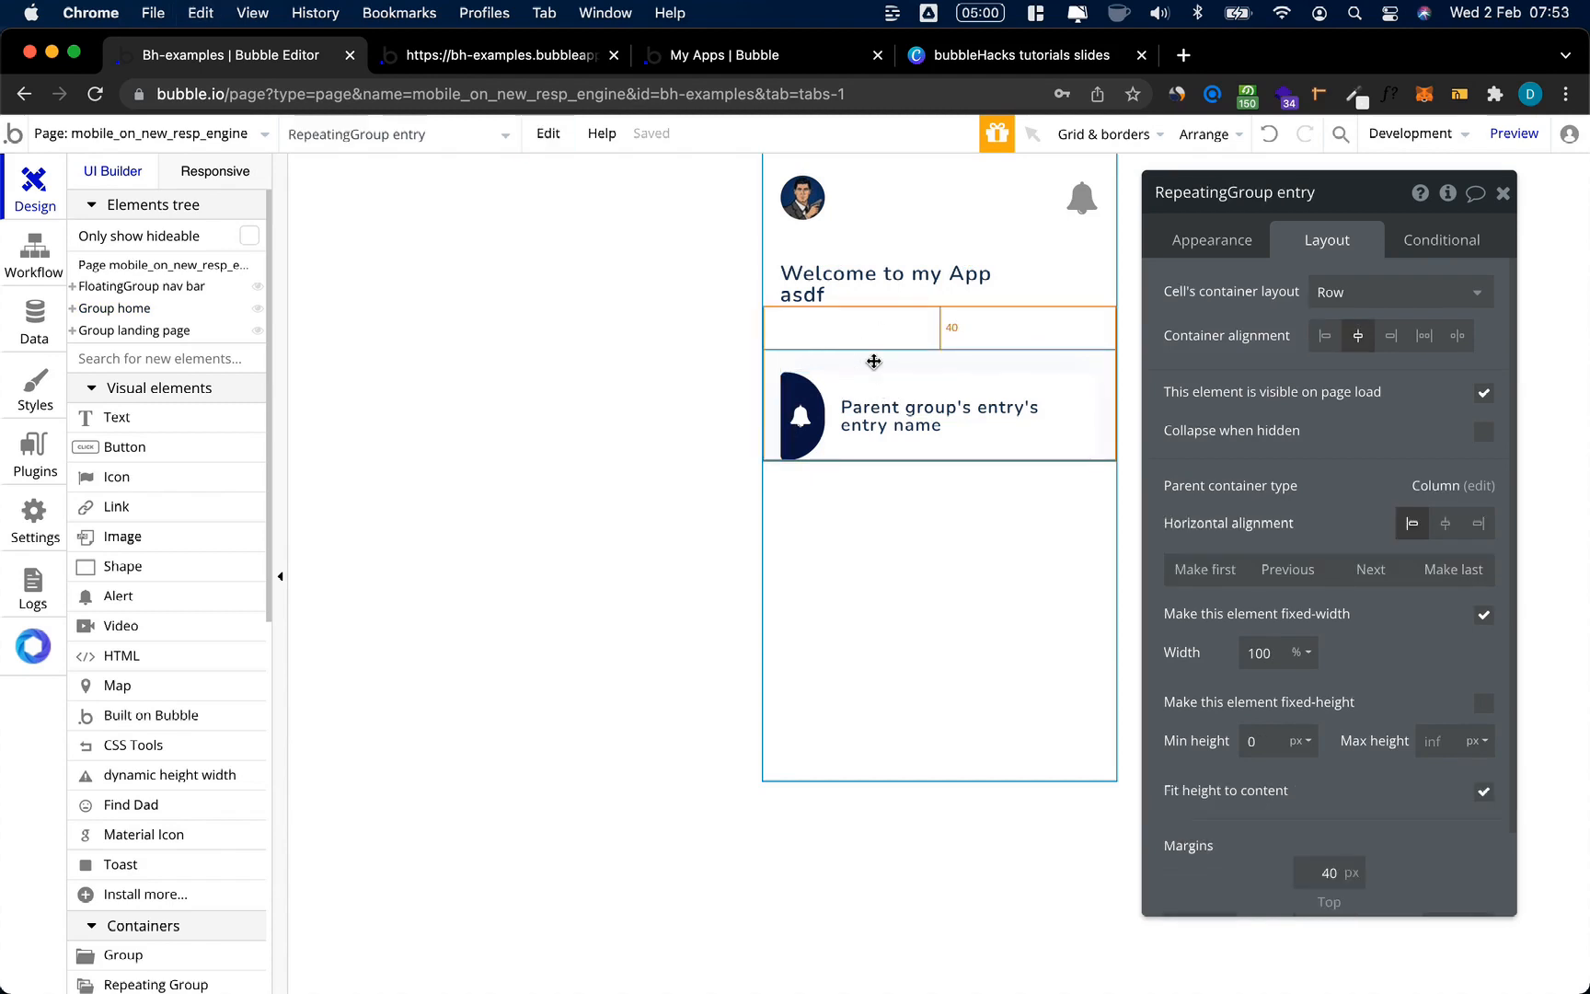
key("Delete")
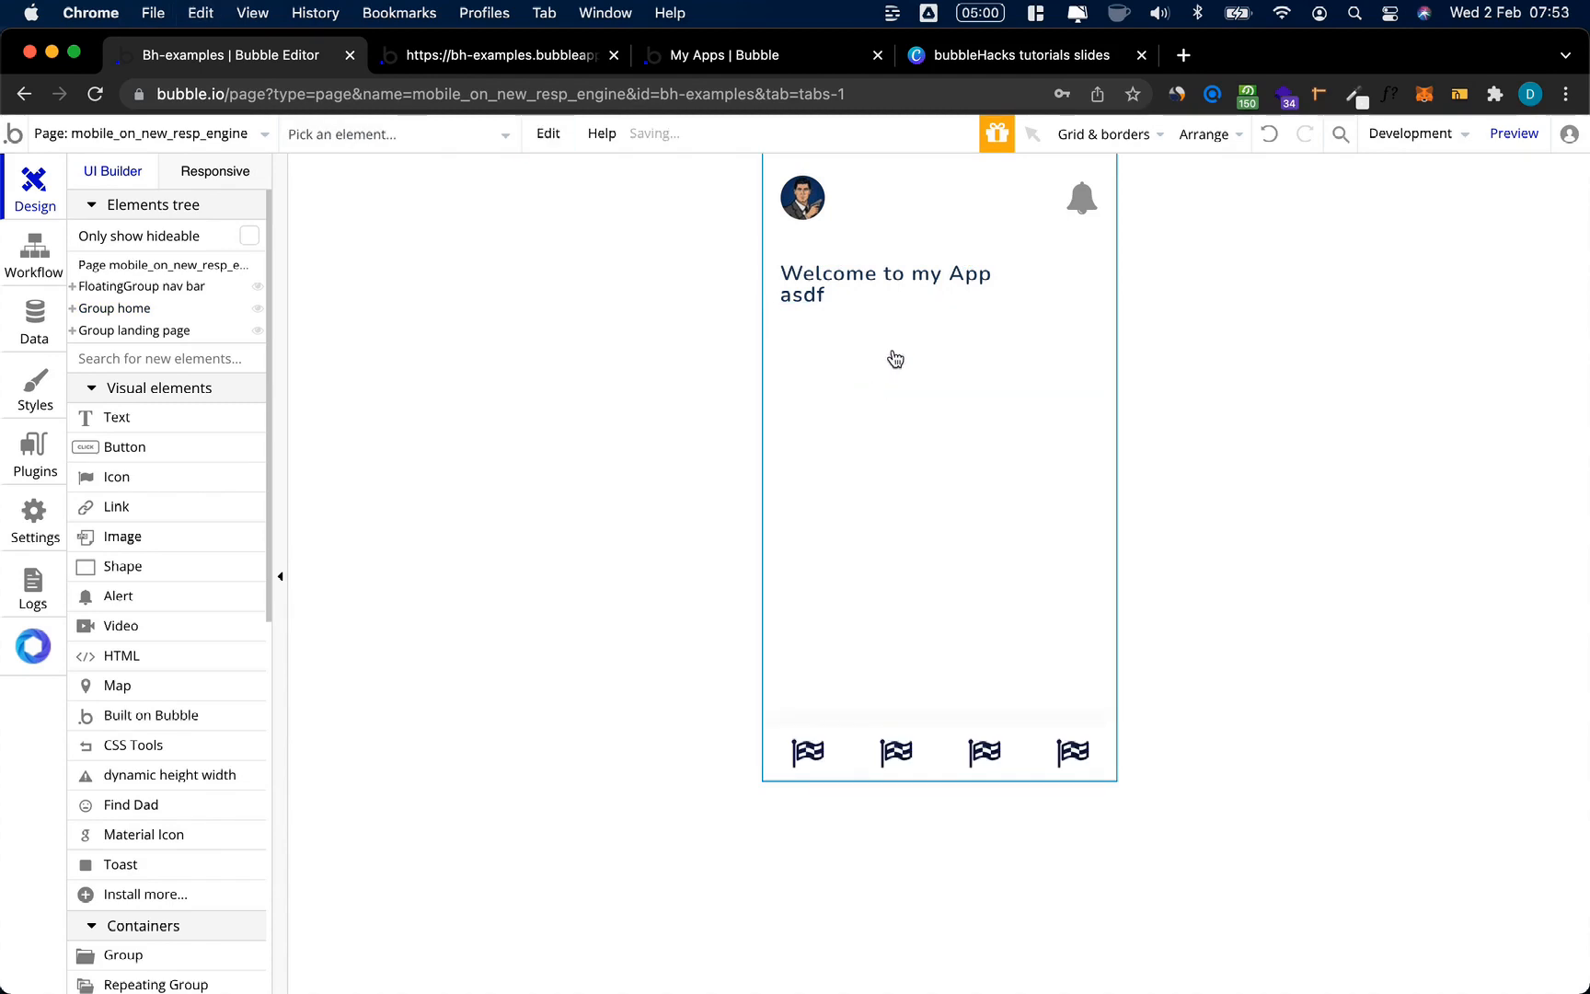
Step: Paste the entry group into the home group and center it horizontally
left_click(894, 396)
key("ctrl+z")
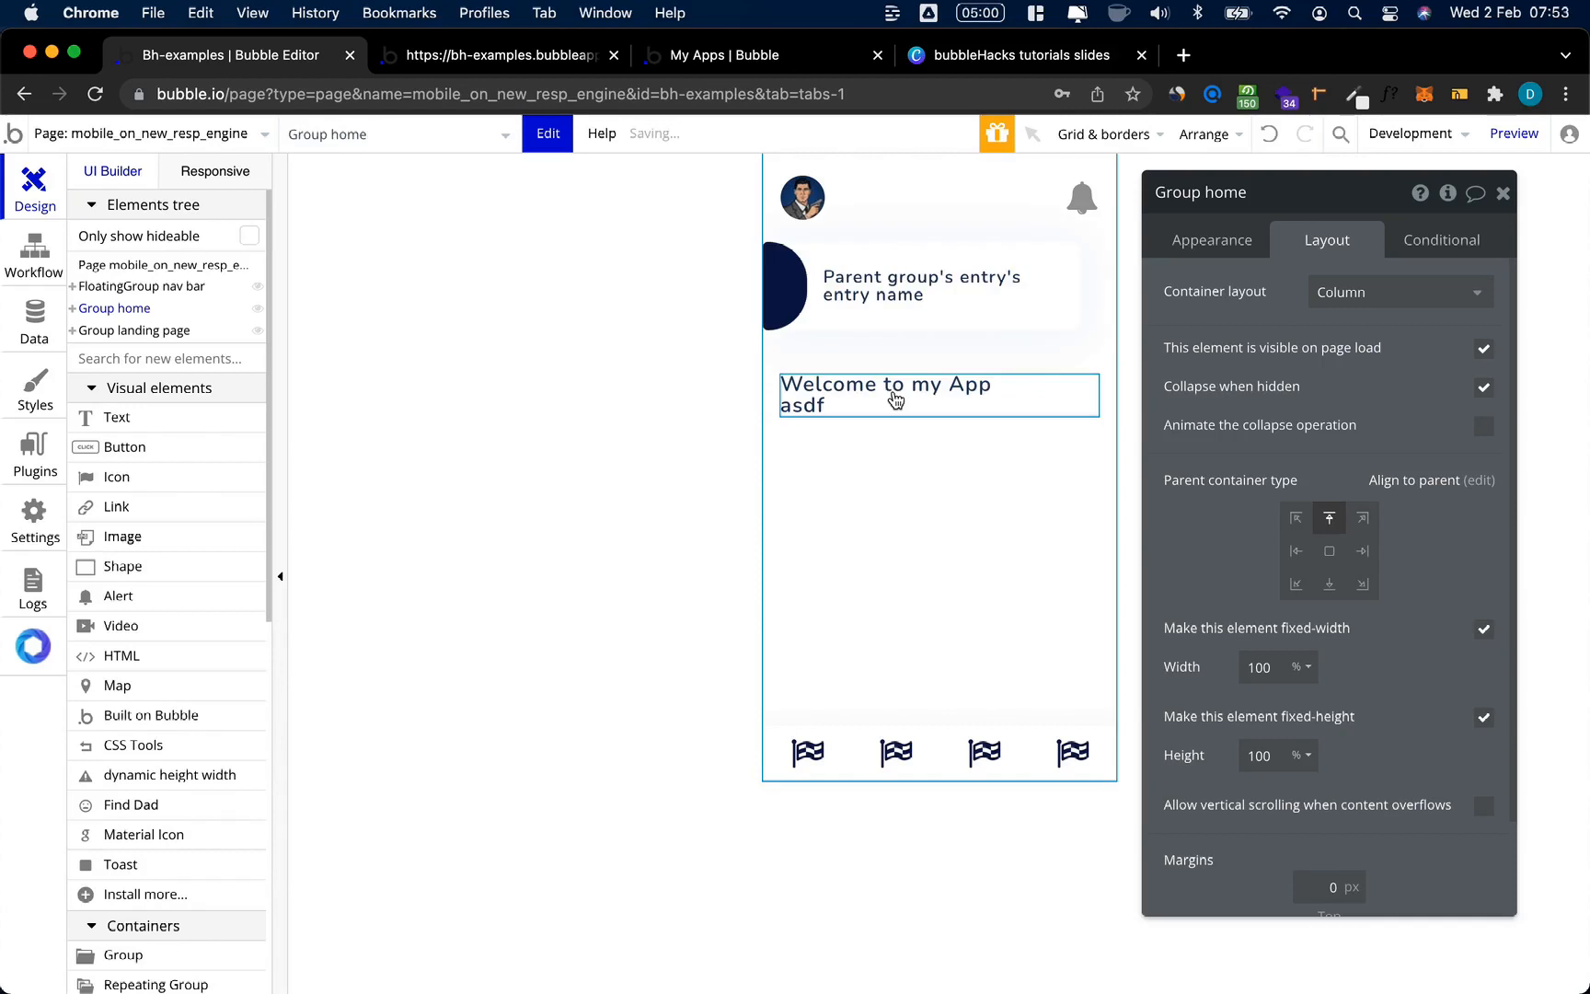
left_click(915, 257)
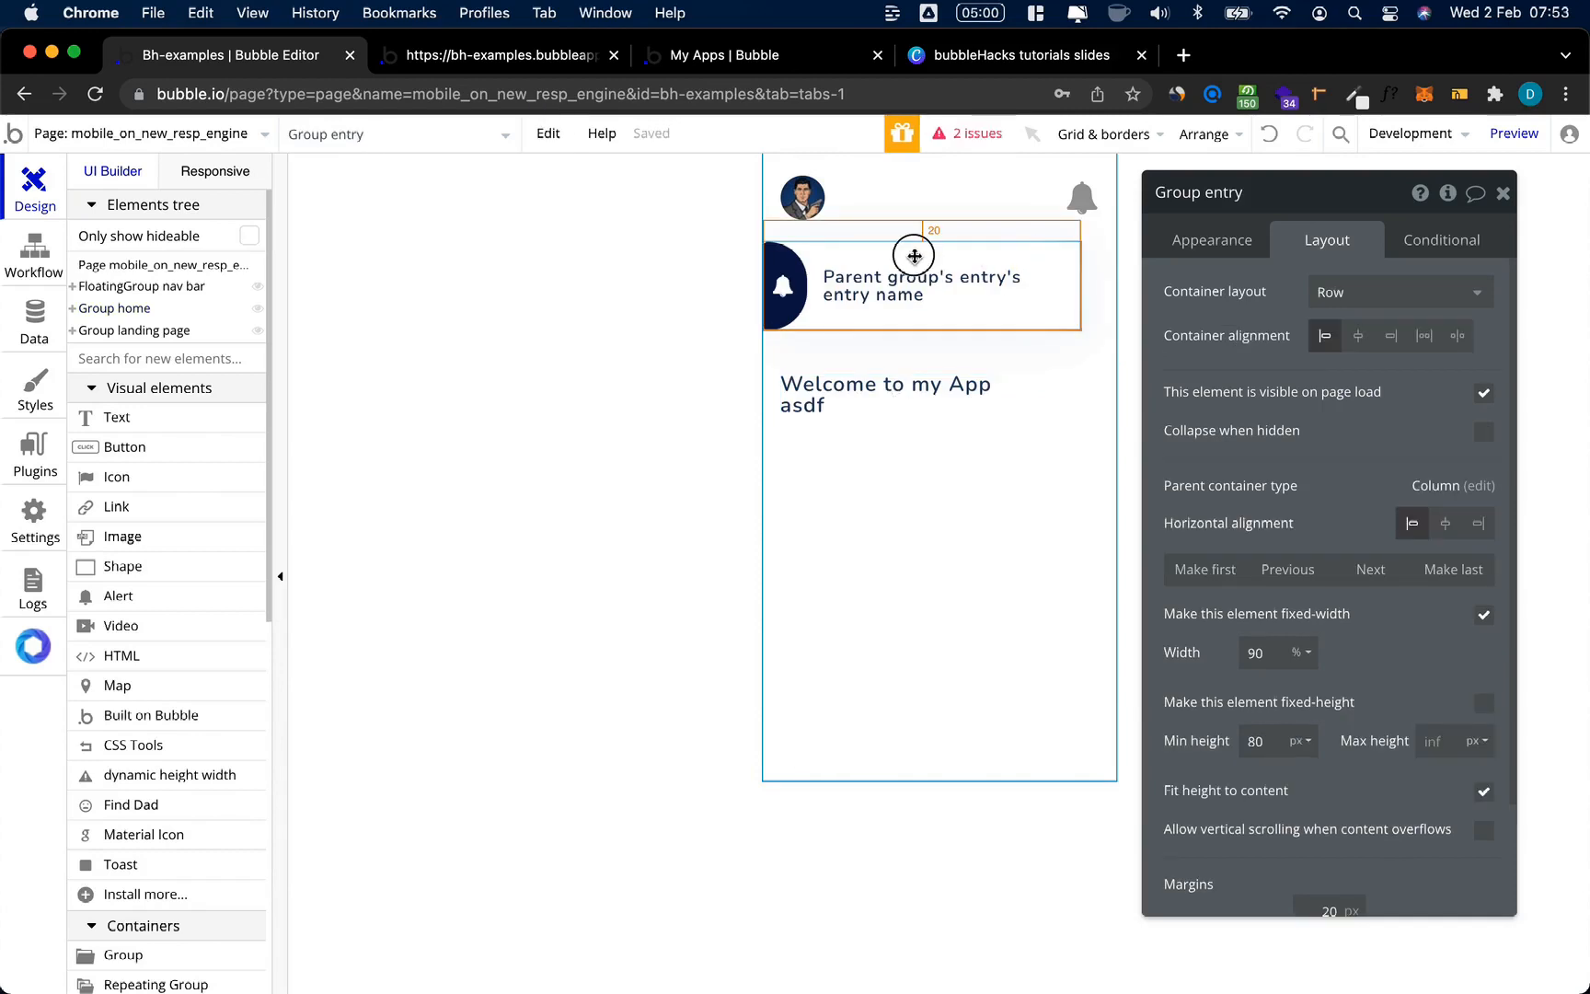
left_click(1445, 525)
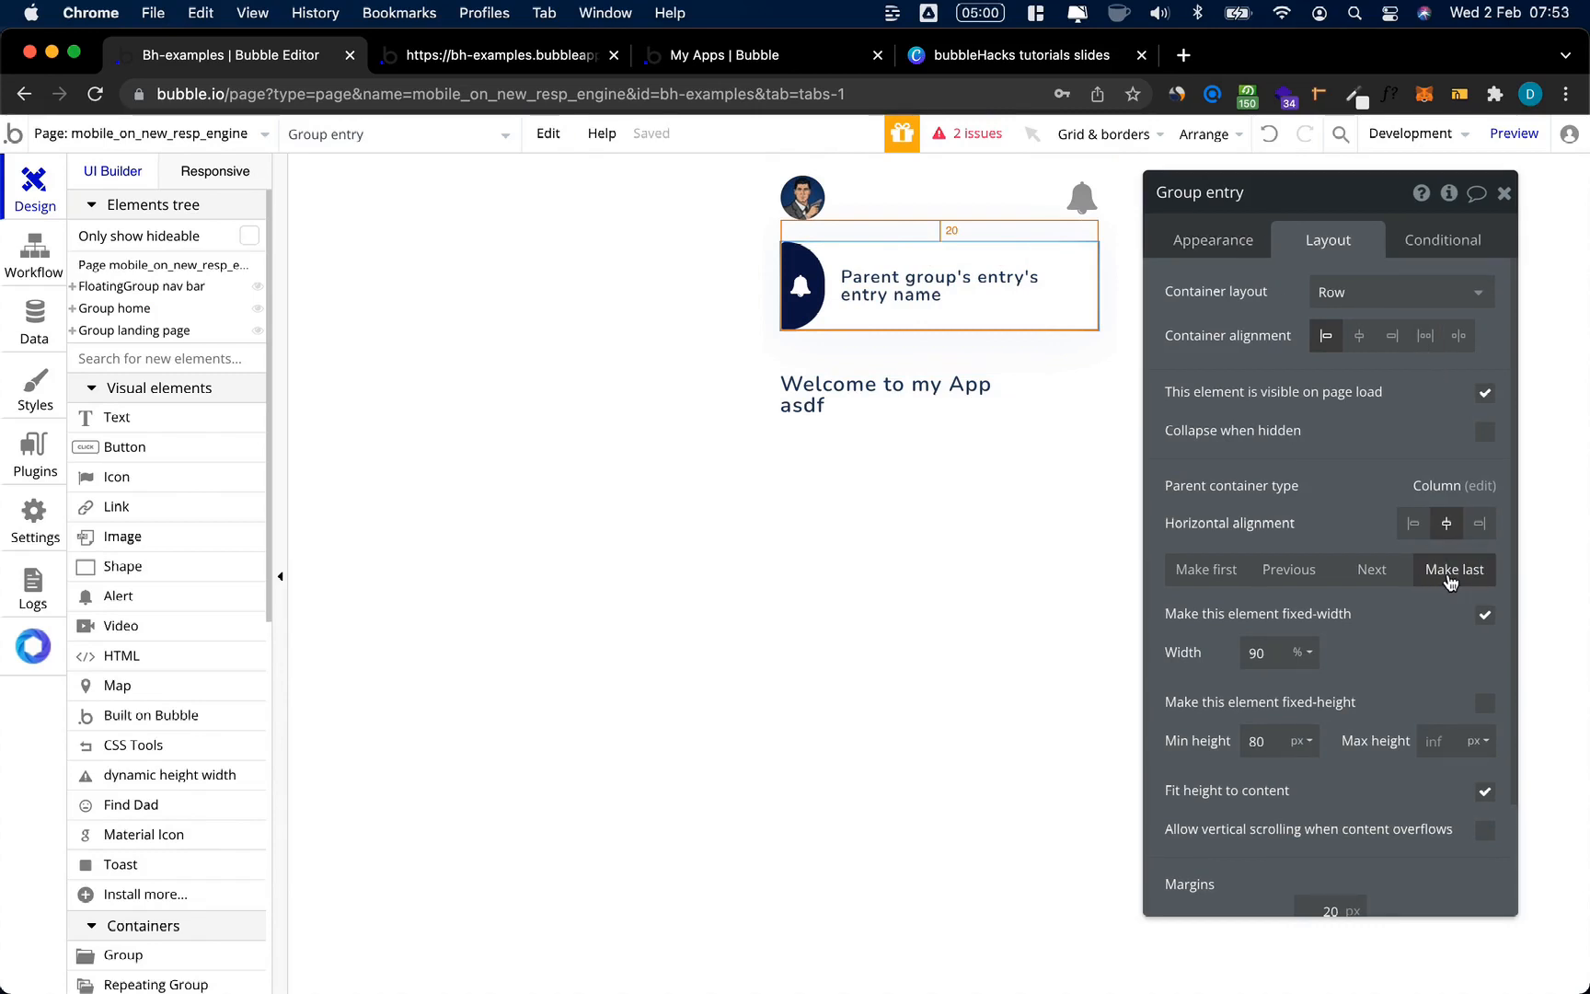
Step: Reorder the entry group so it sits below the welcome heading and directly above the spacer group
left_click(1450, 575)
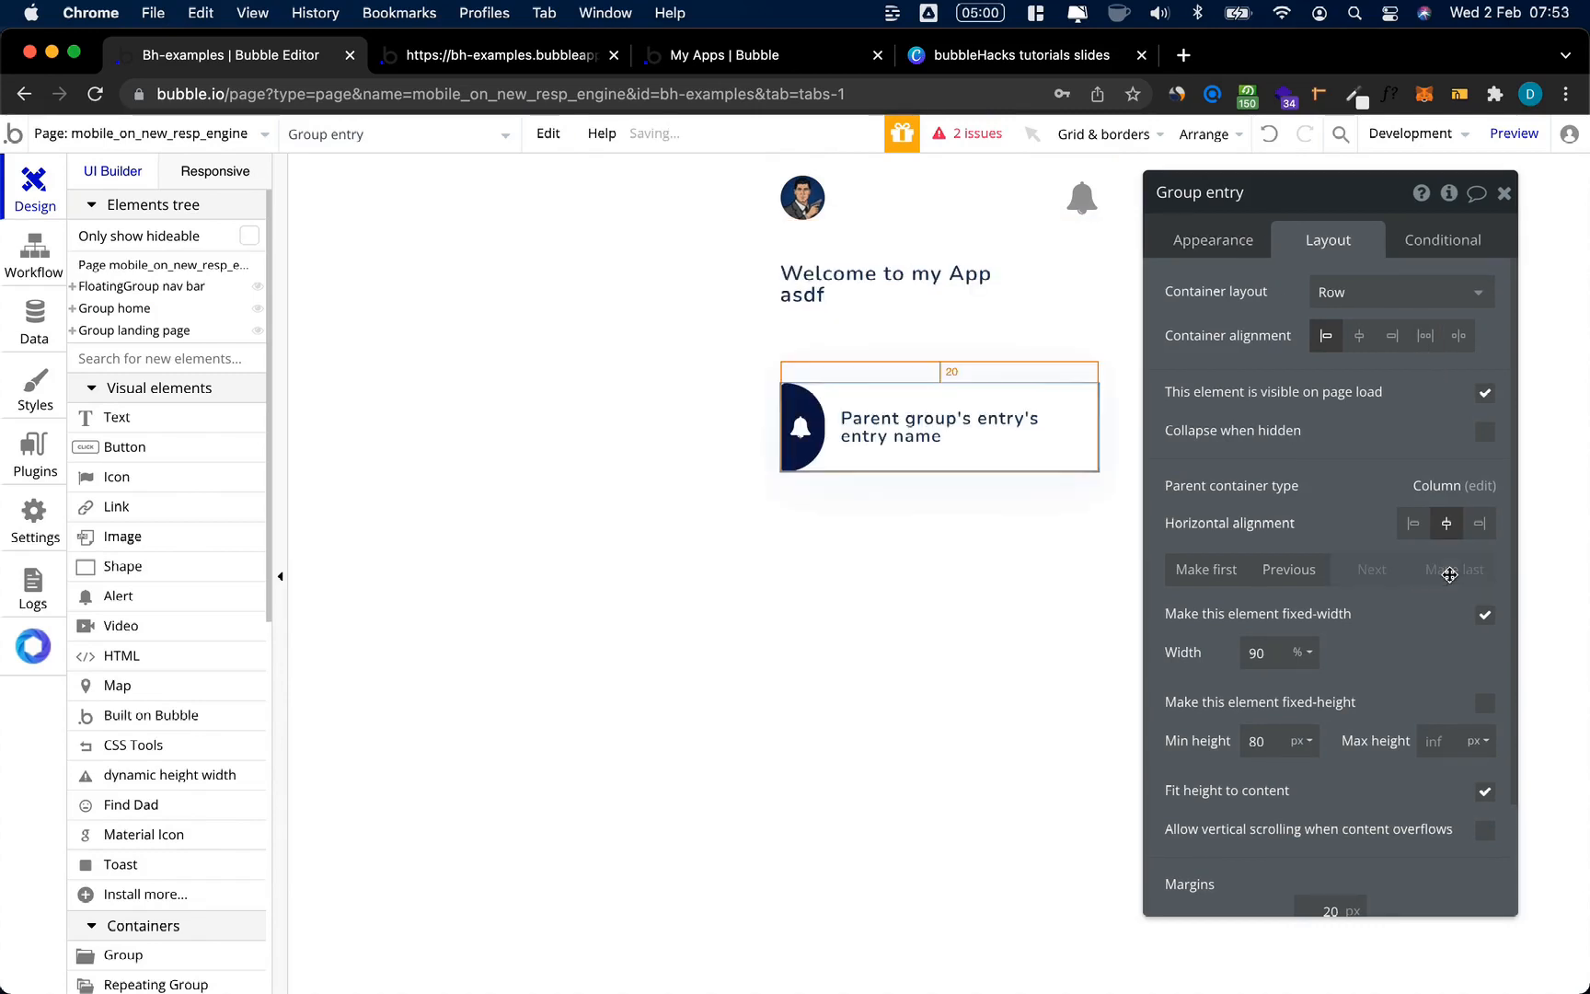
left_click(1326, 577)
left_click(921, 448)
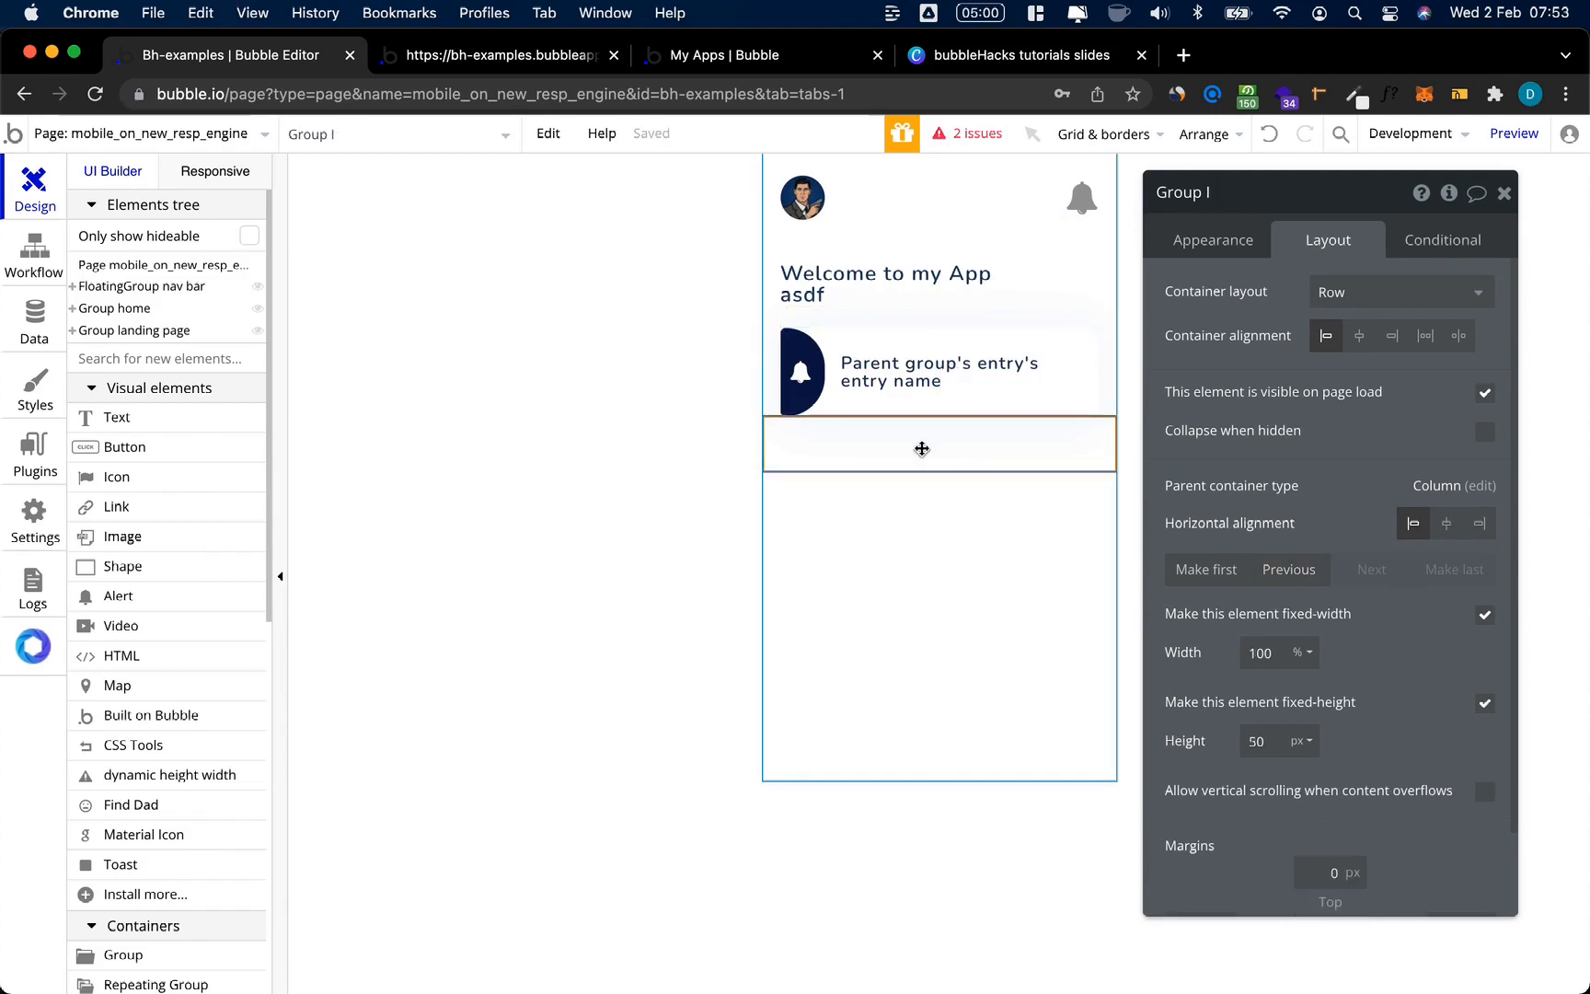
Step: Resolve the entry group's data source issues by clearing its type of content and data source
left_click(1041, 360)
left_click(1074, 338)
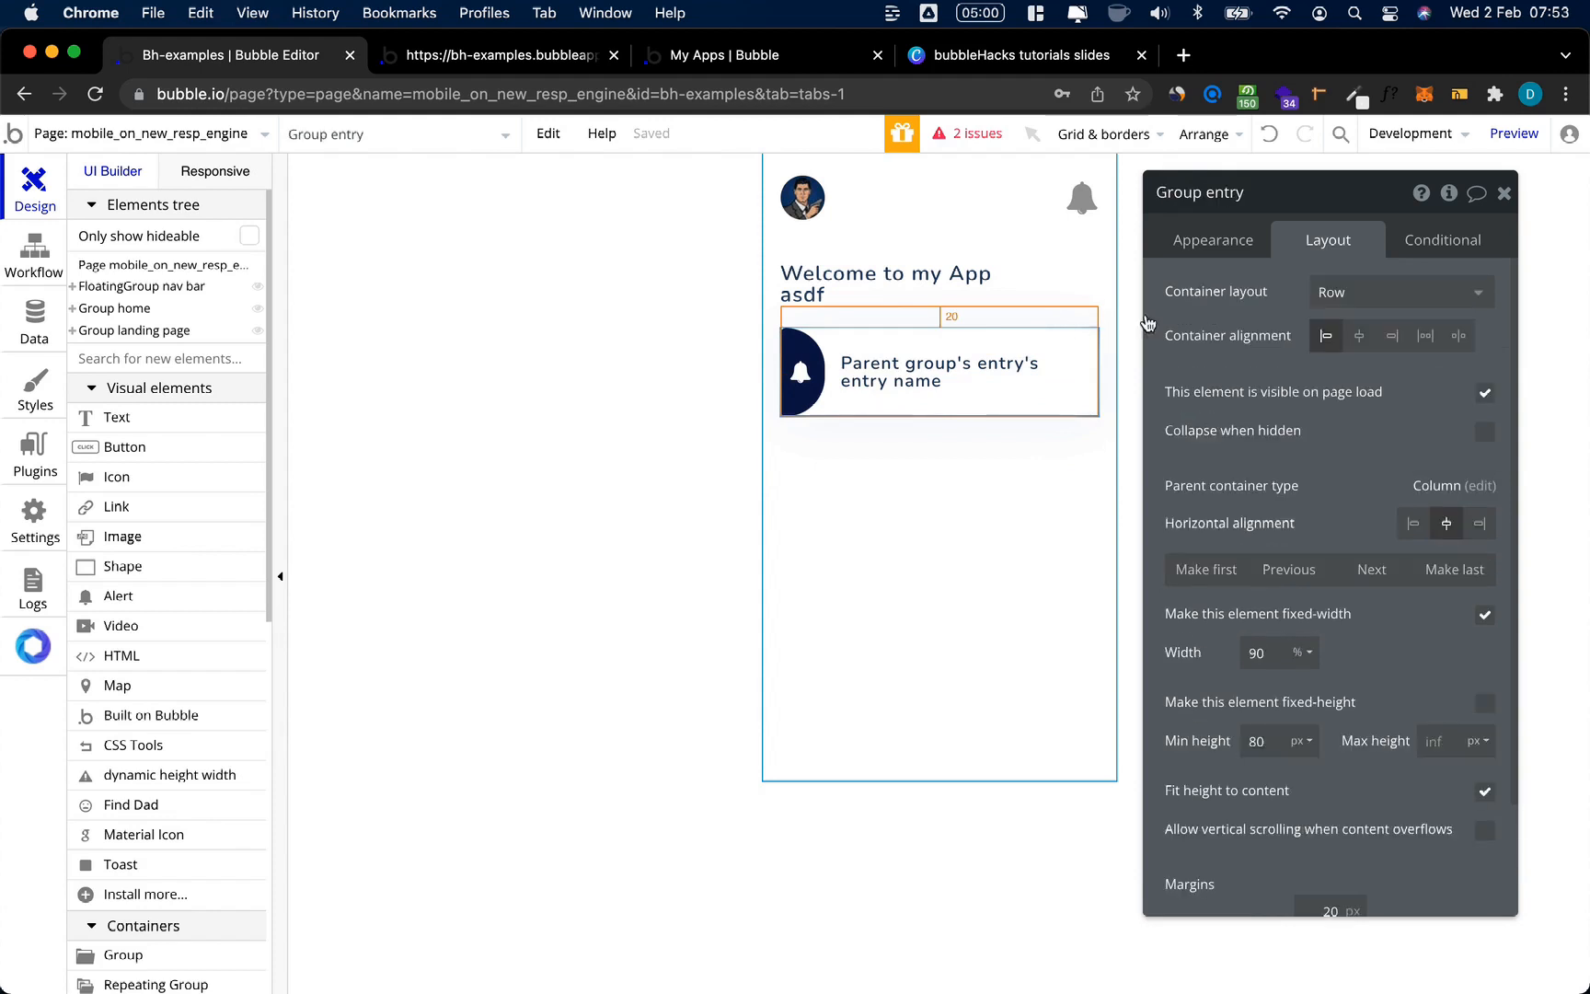
left_click(978, 131)
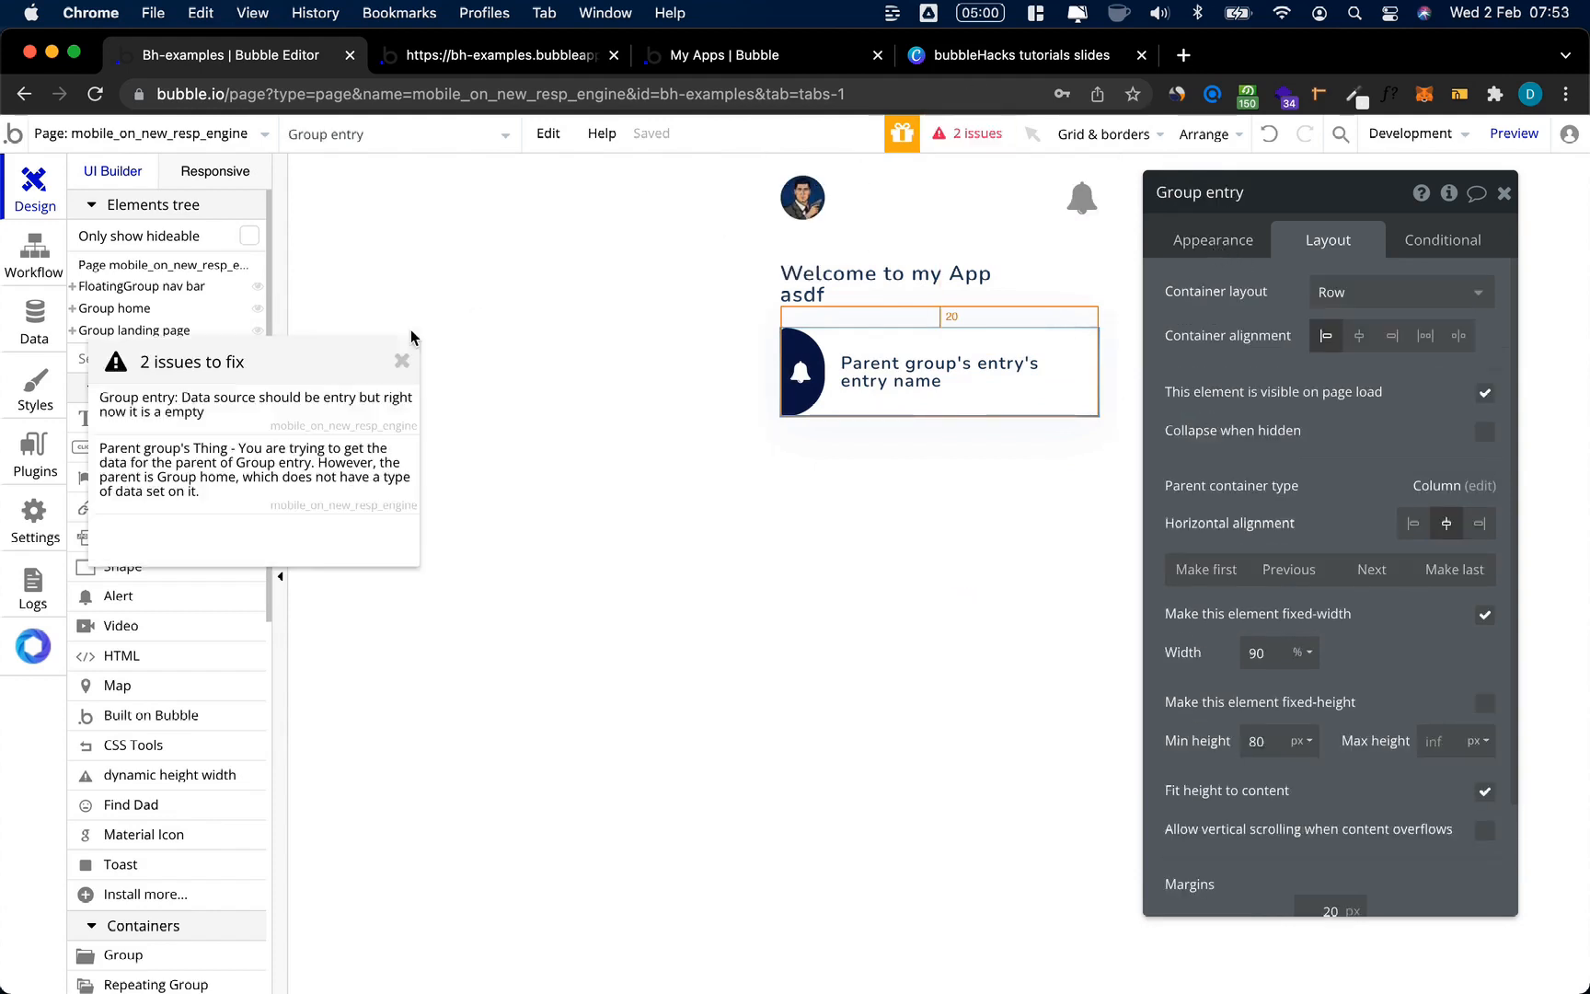
left_click(179, 416)
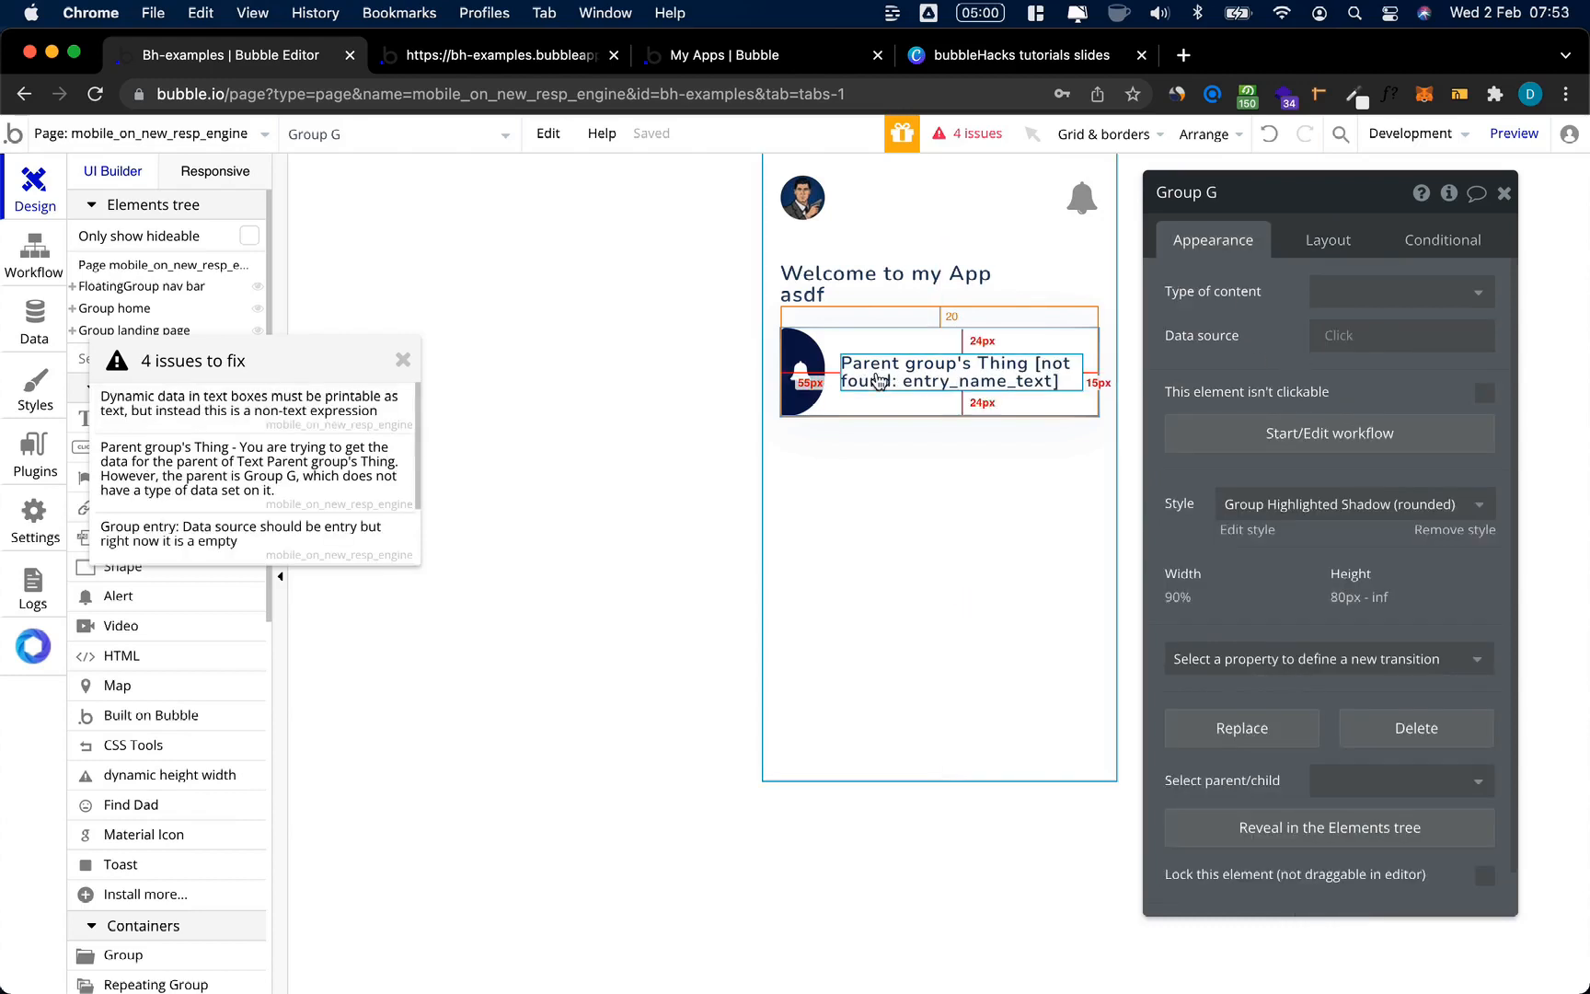
Step: Replace the dynamic expression in the entry's text with the static text "asdfasdf dsfasdf"
left_click(906, 372)
left_click(1234, 304)
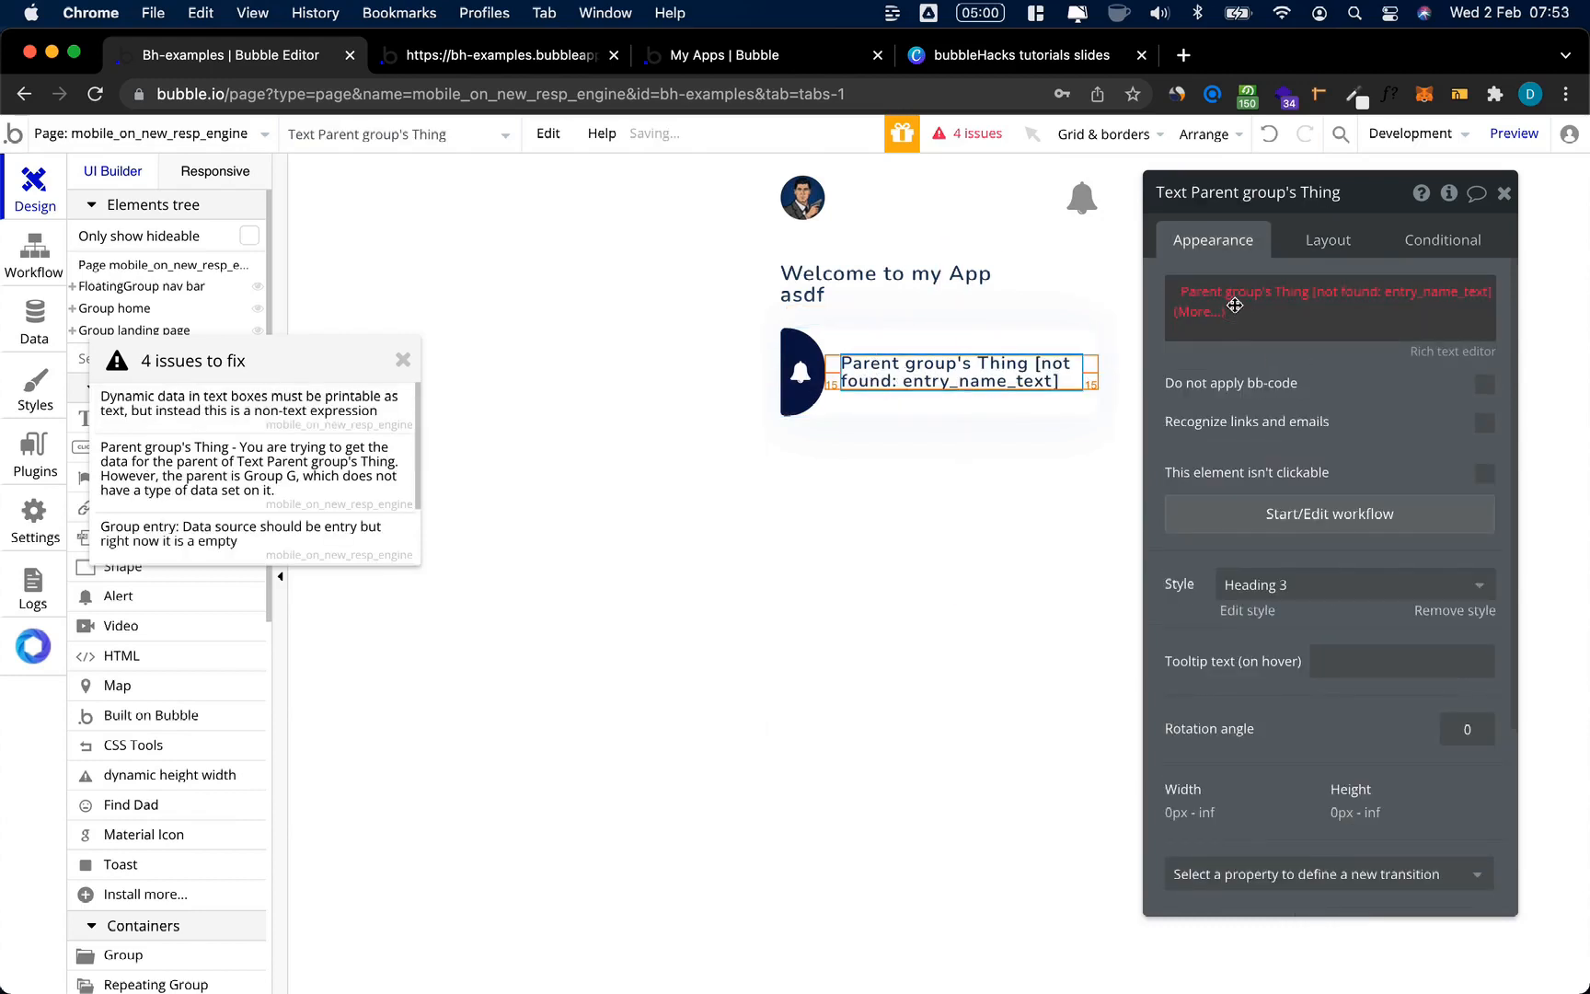
left_click(1043, 342)
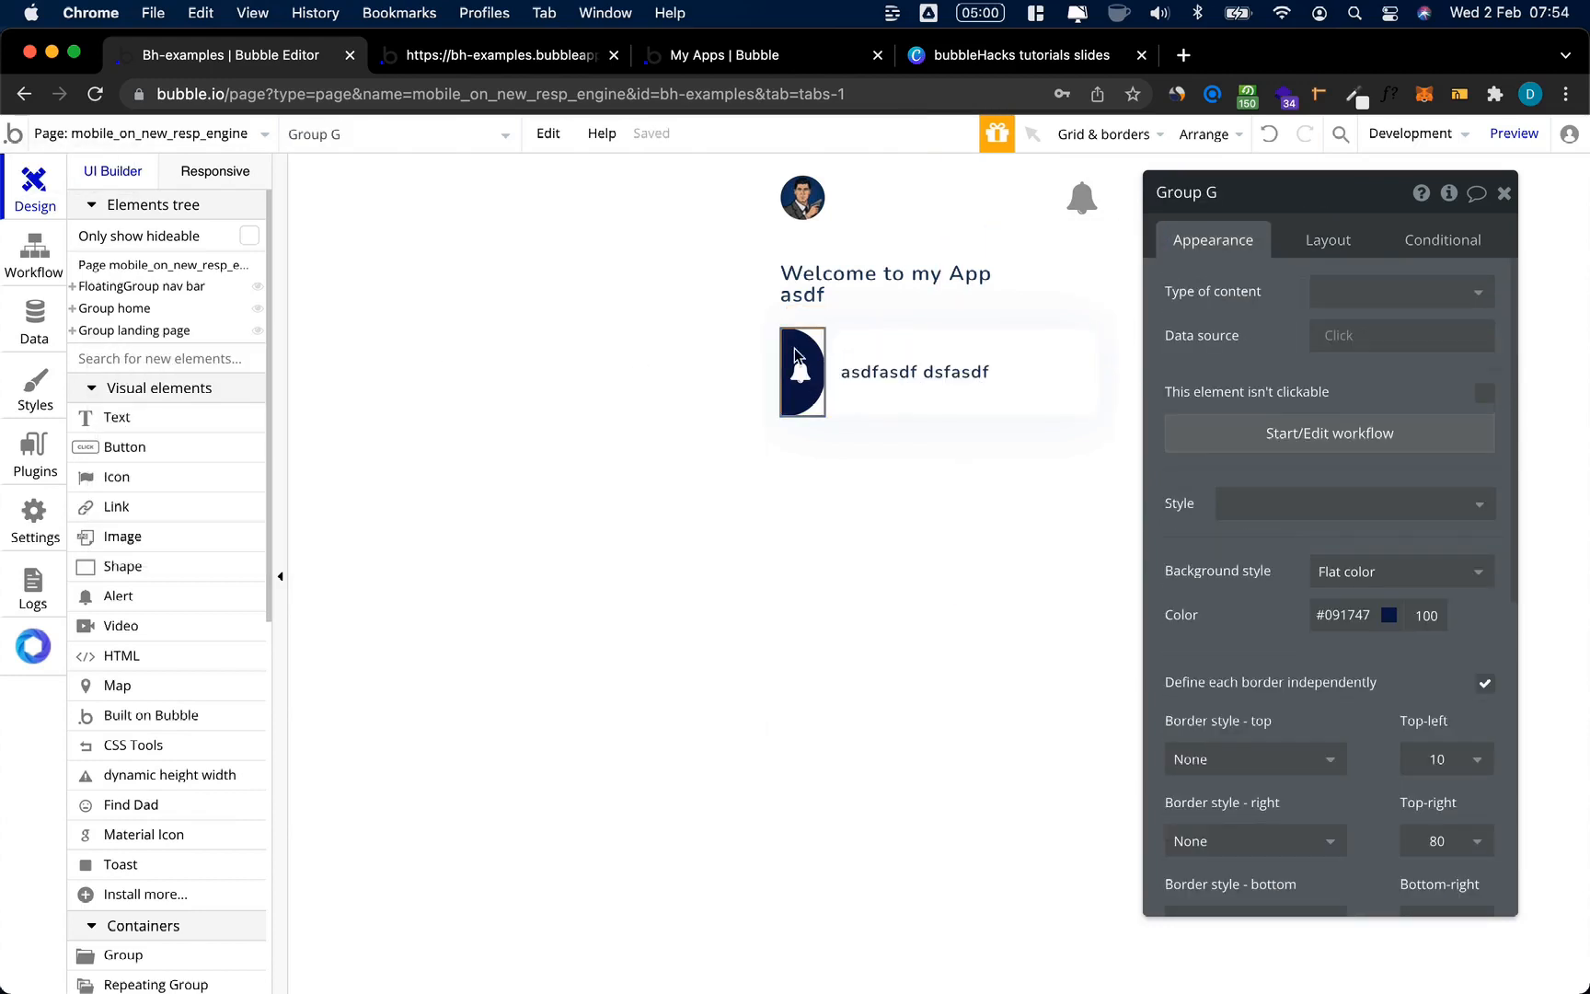
Step: Copy the entry group and paste it repeatedly into the home group to build a long static list above the spacer
left_click(1045, 340)
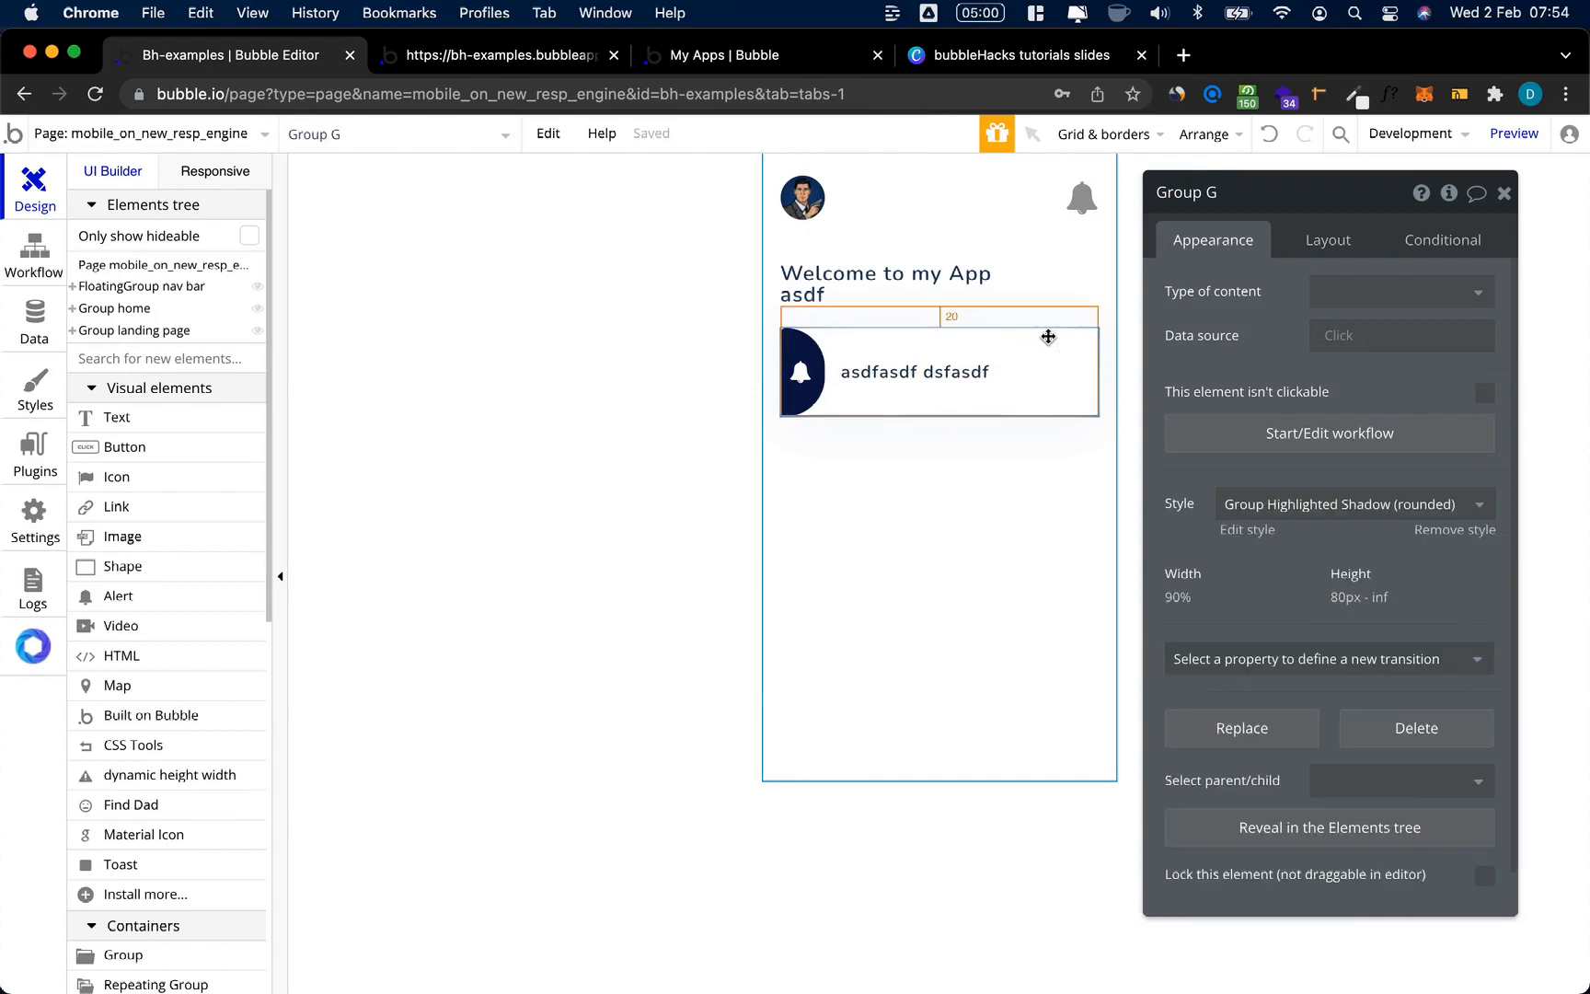
key("super+v")
left_click(1019, 448)
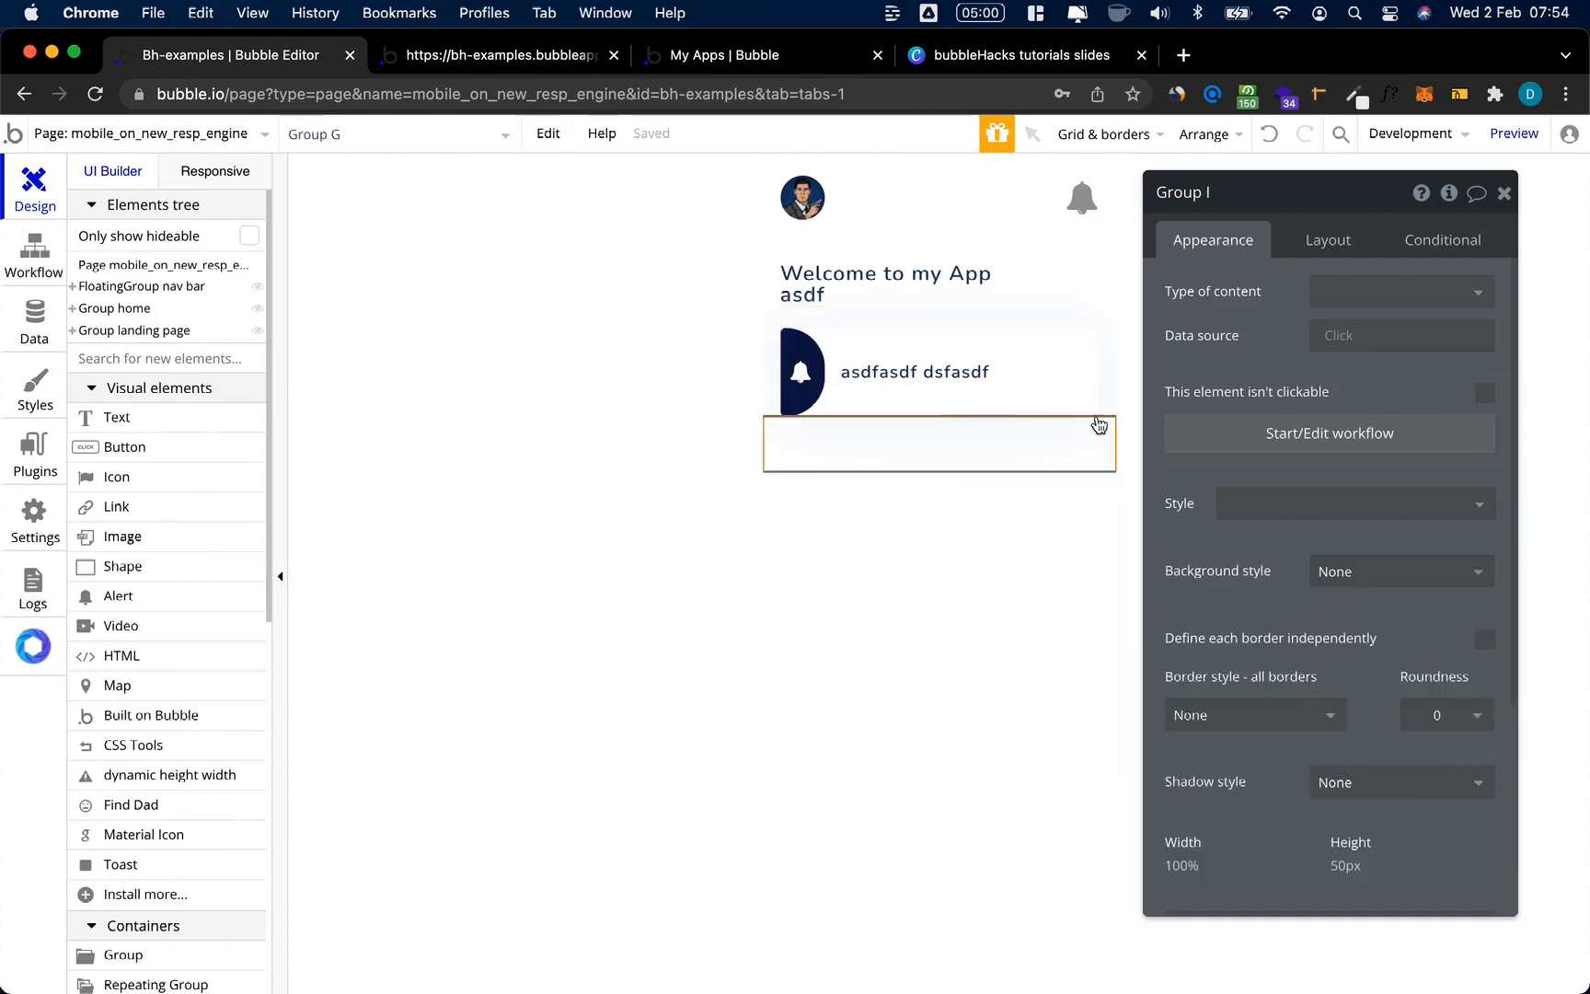
left_click(1107, 388)
key("super+v")
left_click(1107, 387)
key("super+v")
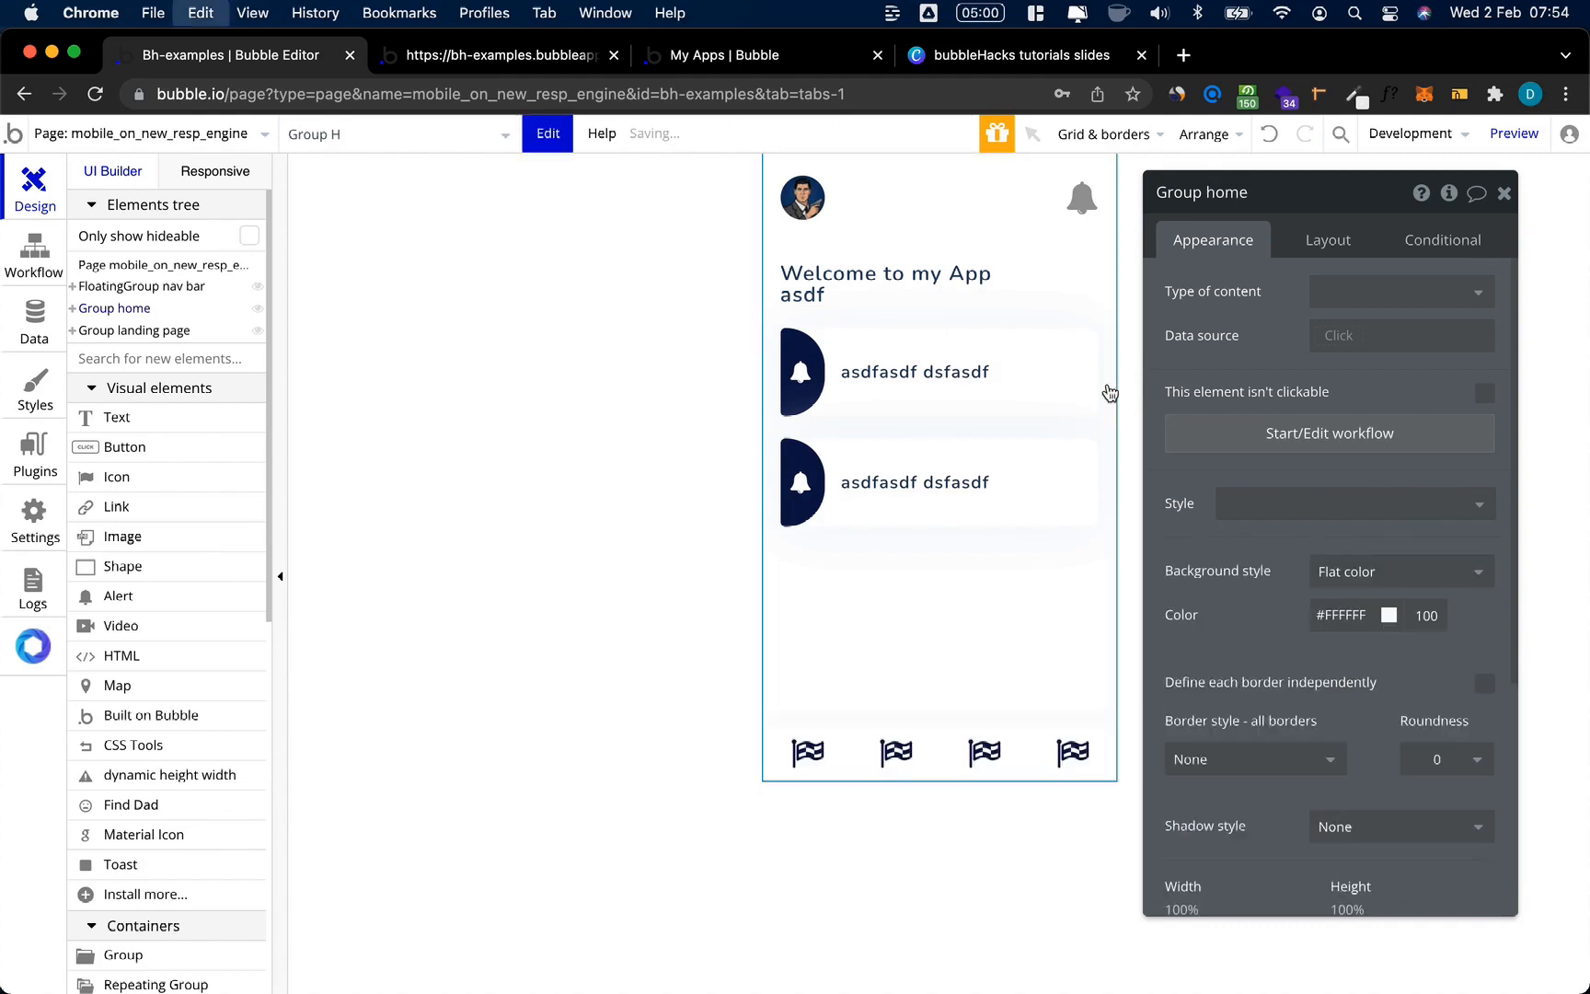
left_click(1109, 391)
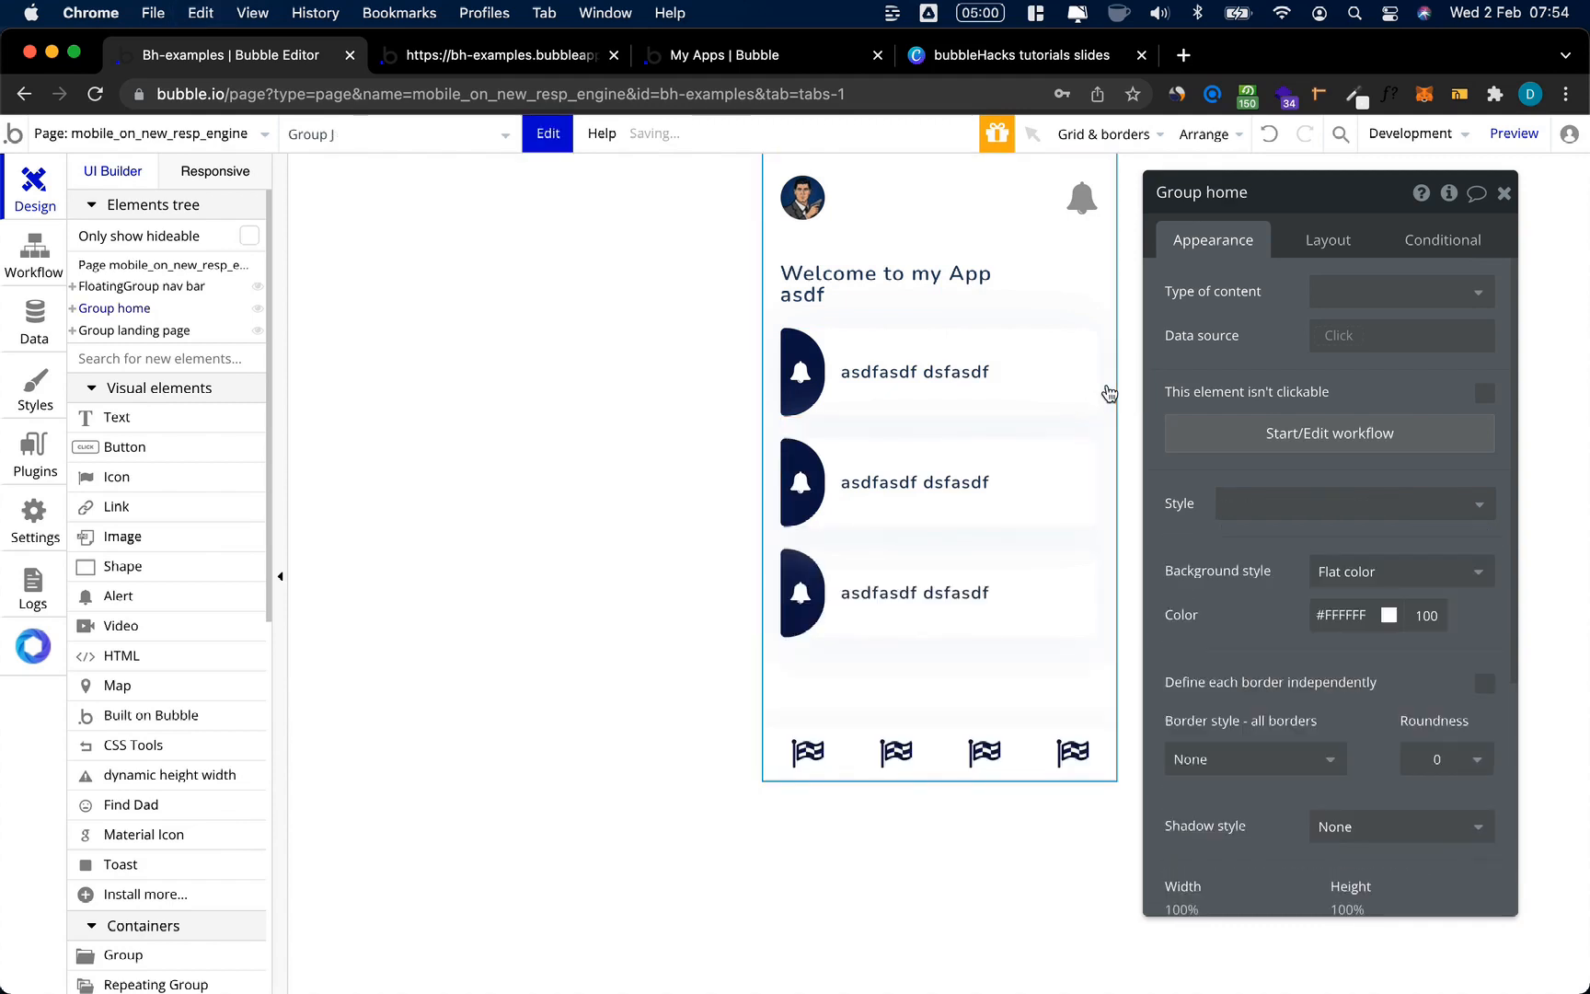
key("super+v")
Step: Preview the page on the mobile screens and examine how the static entry list scrolls behind the bottom navigation
key("ctrl+Tab")
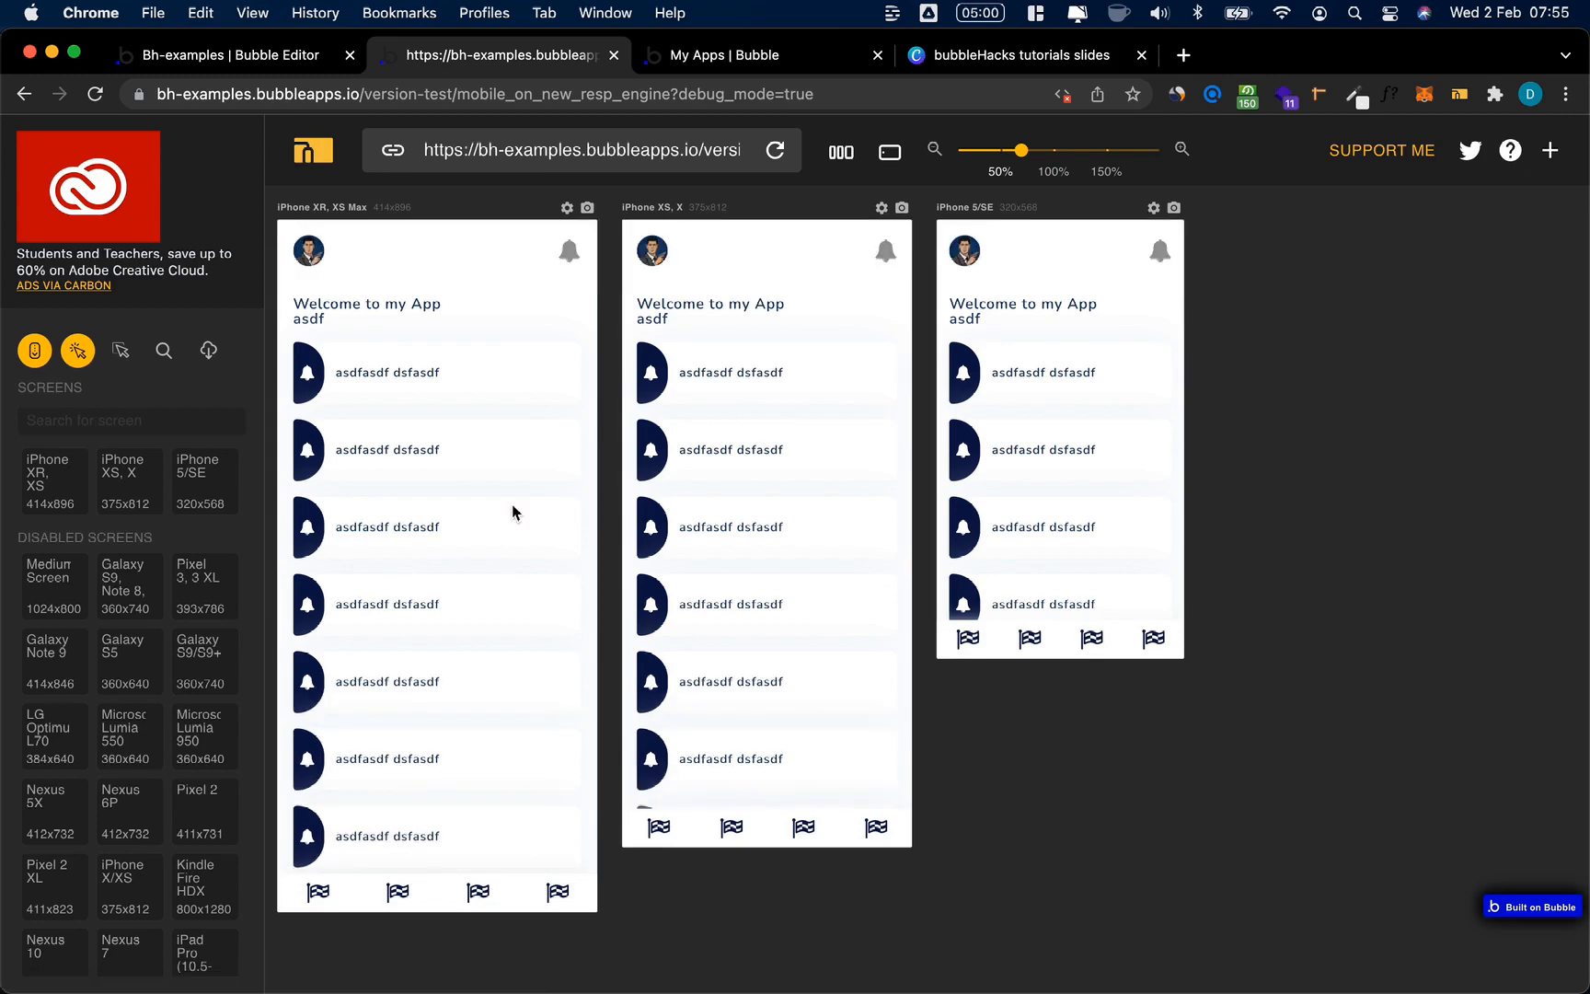
scroll(505, 513, "down", 5)
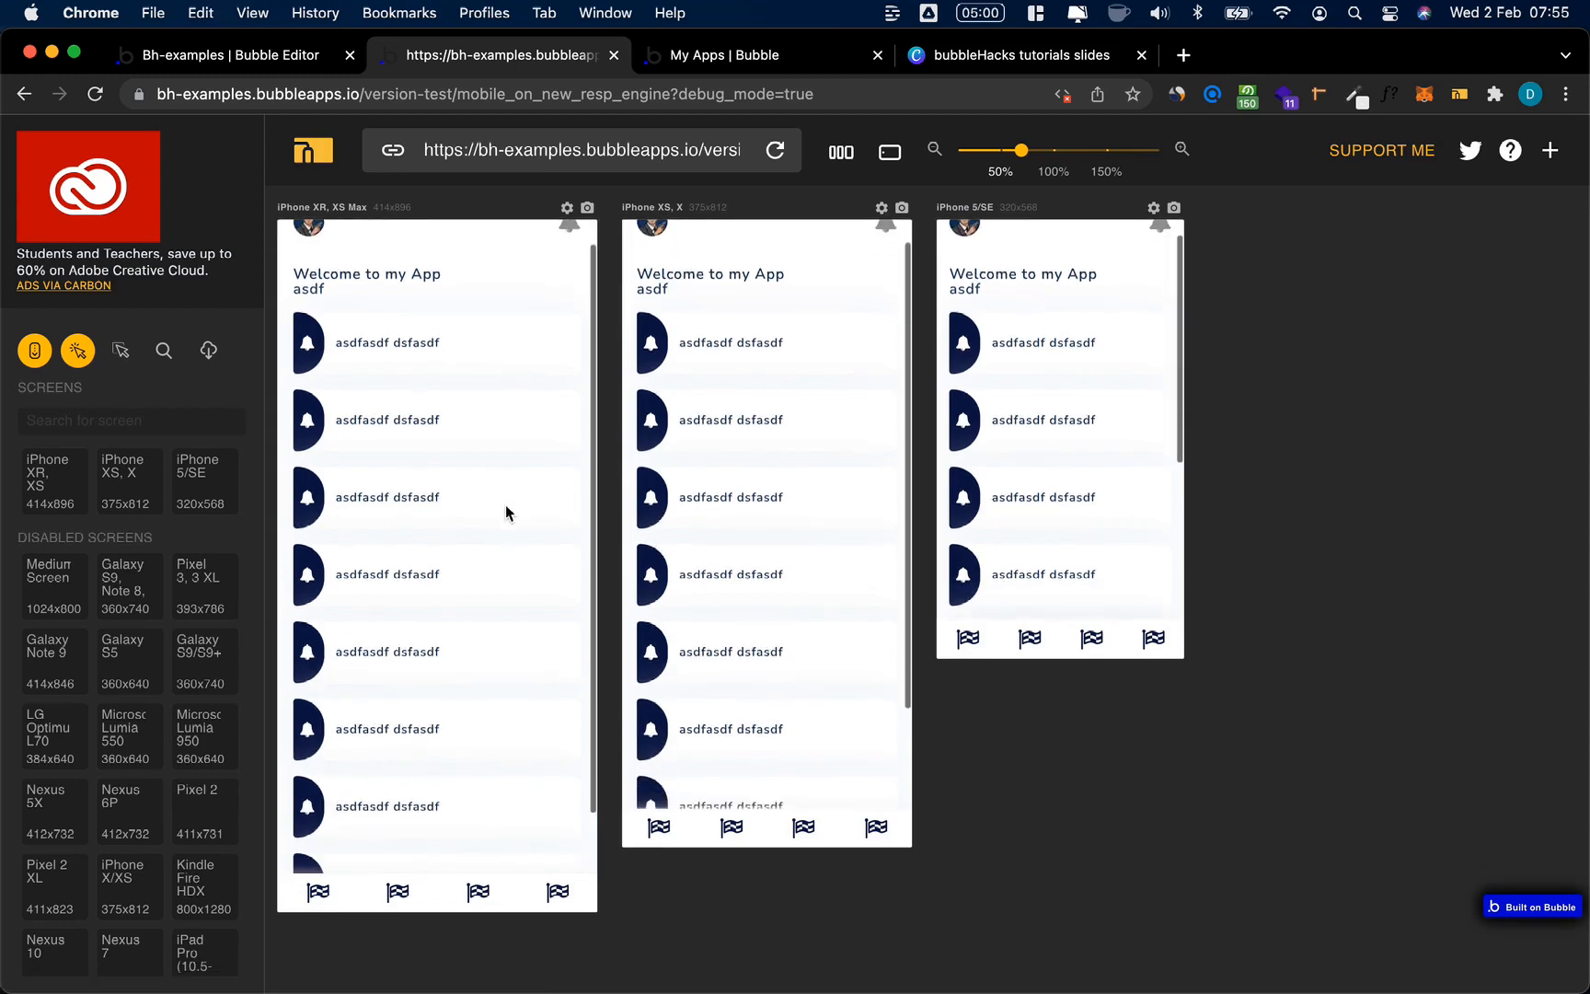
scroll(505, 513, "up", 5)
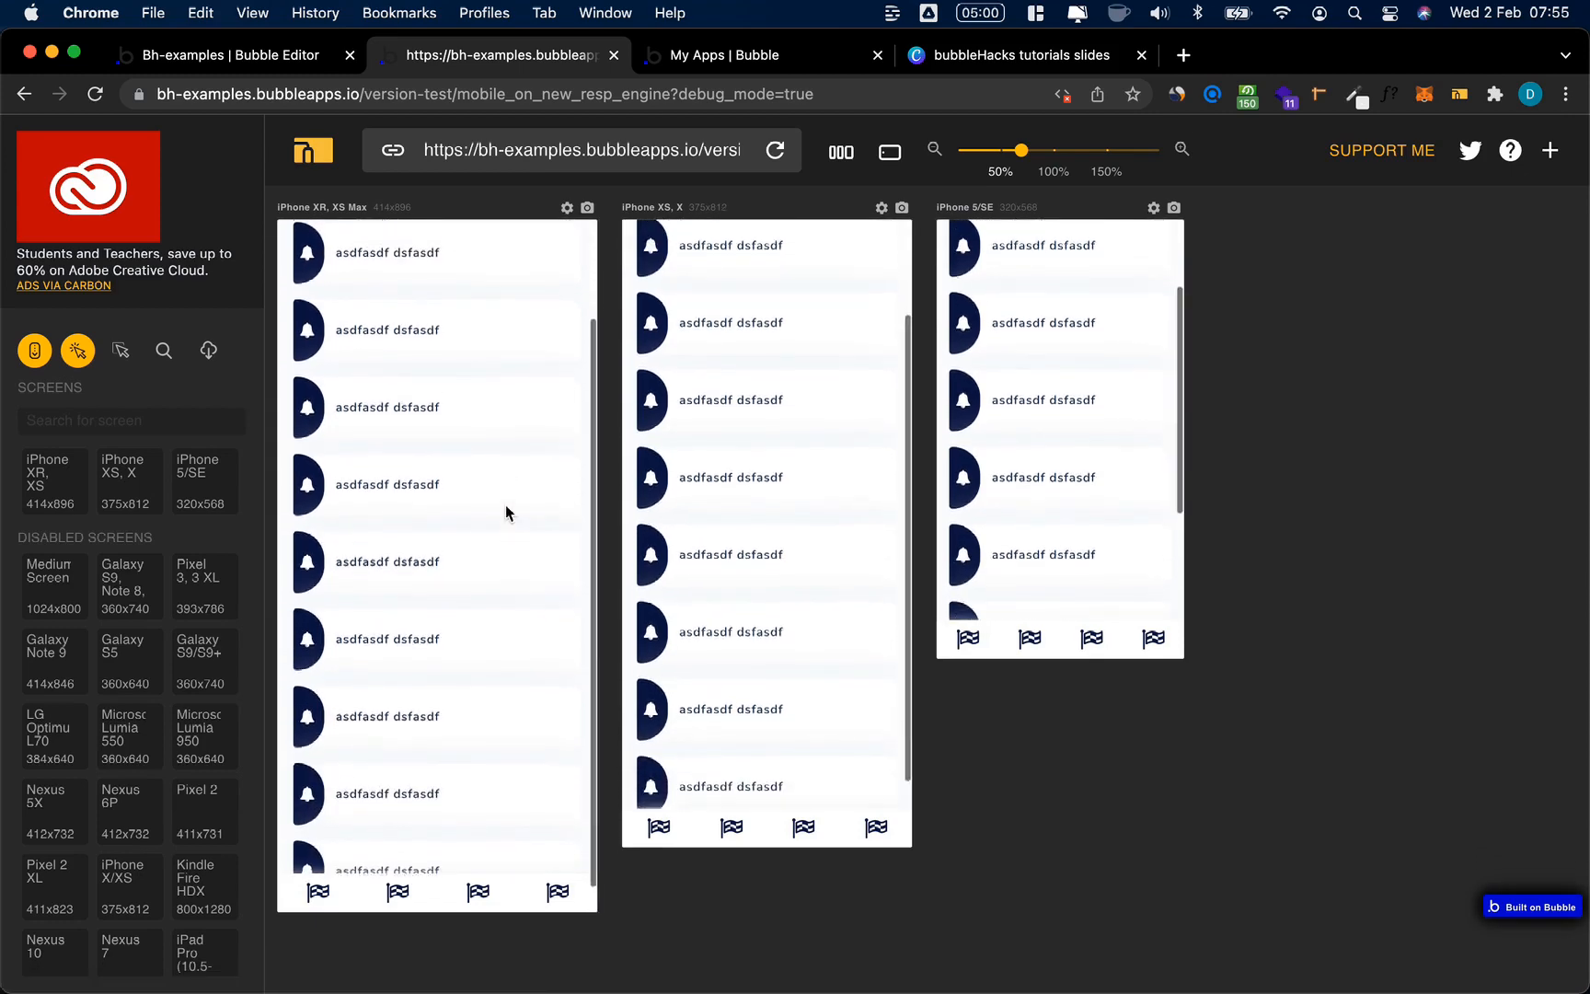
Step: Set the spacer group's fixed height to 70 px and check the refreshed mobile preview
left_click(220, 53)
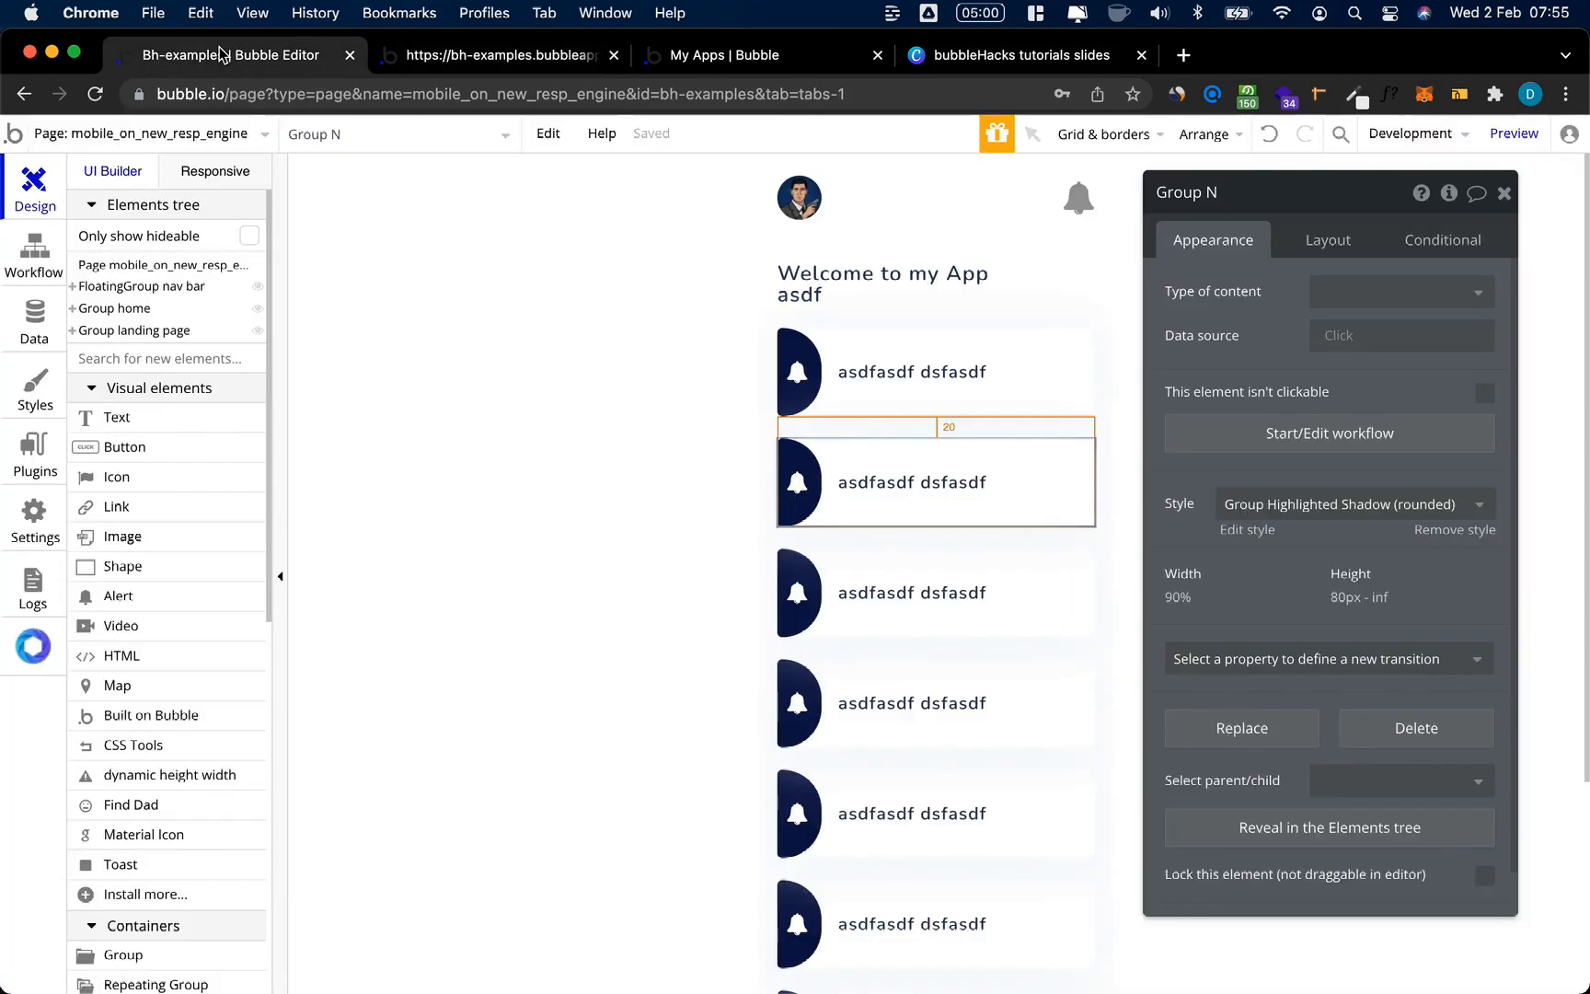
scroll(799, 845, "down", 5)
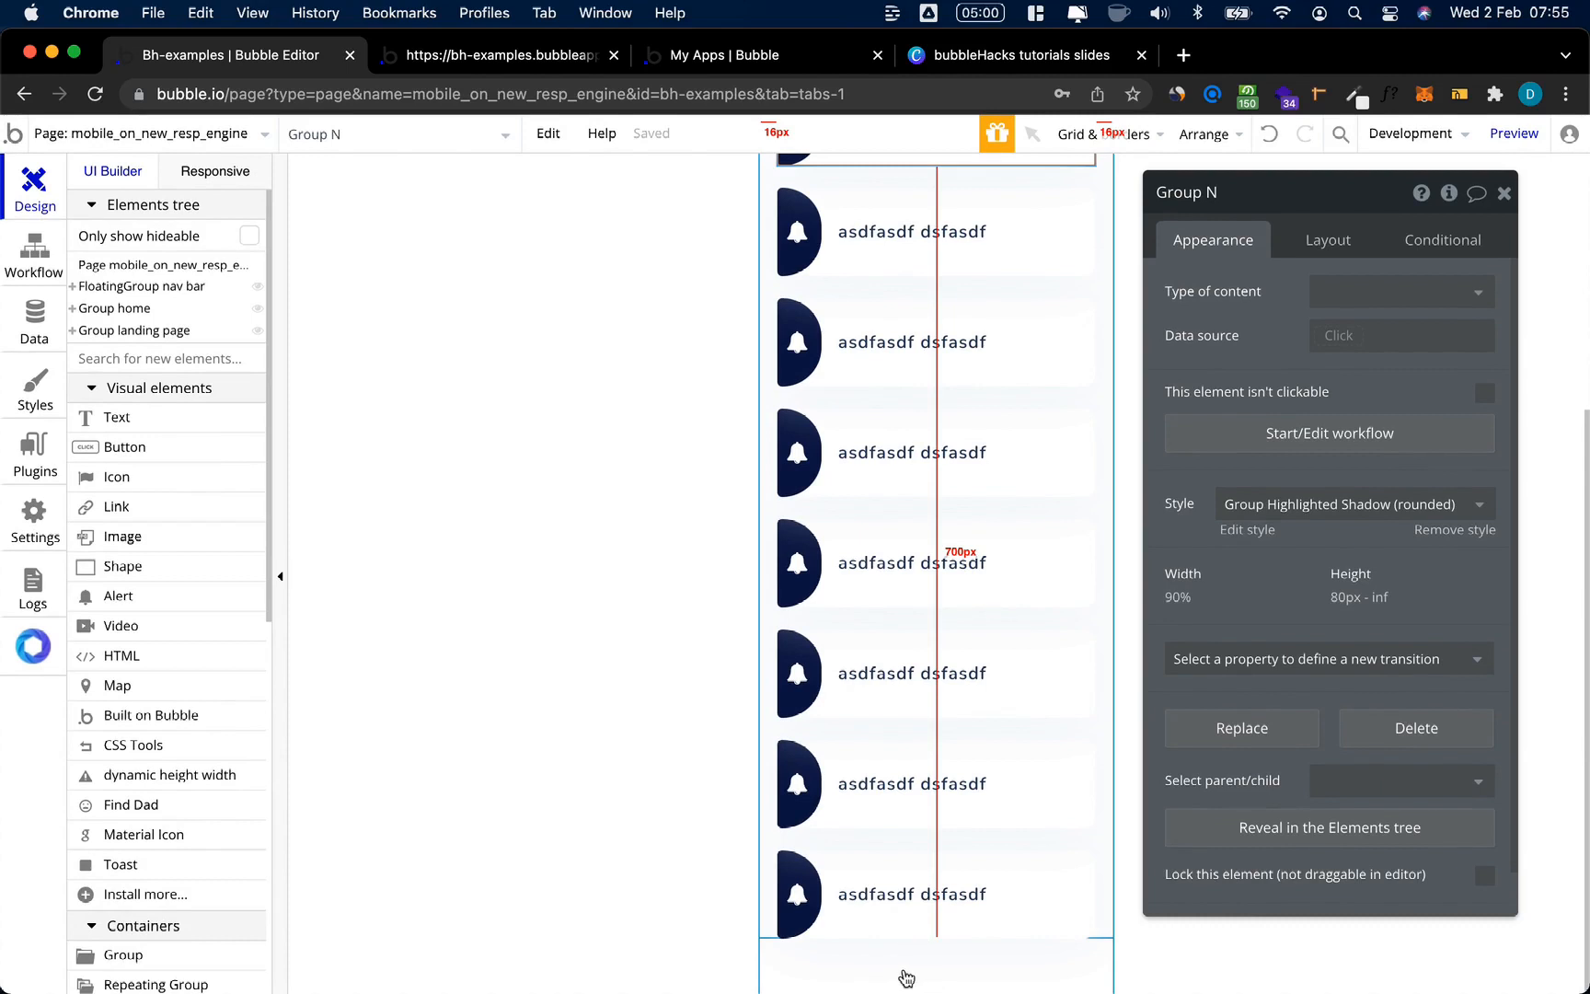
left_click(1322, 241)
double_click(1256, 741)
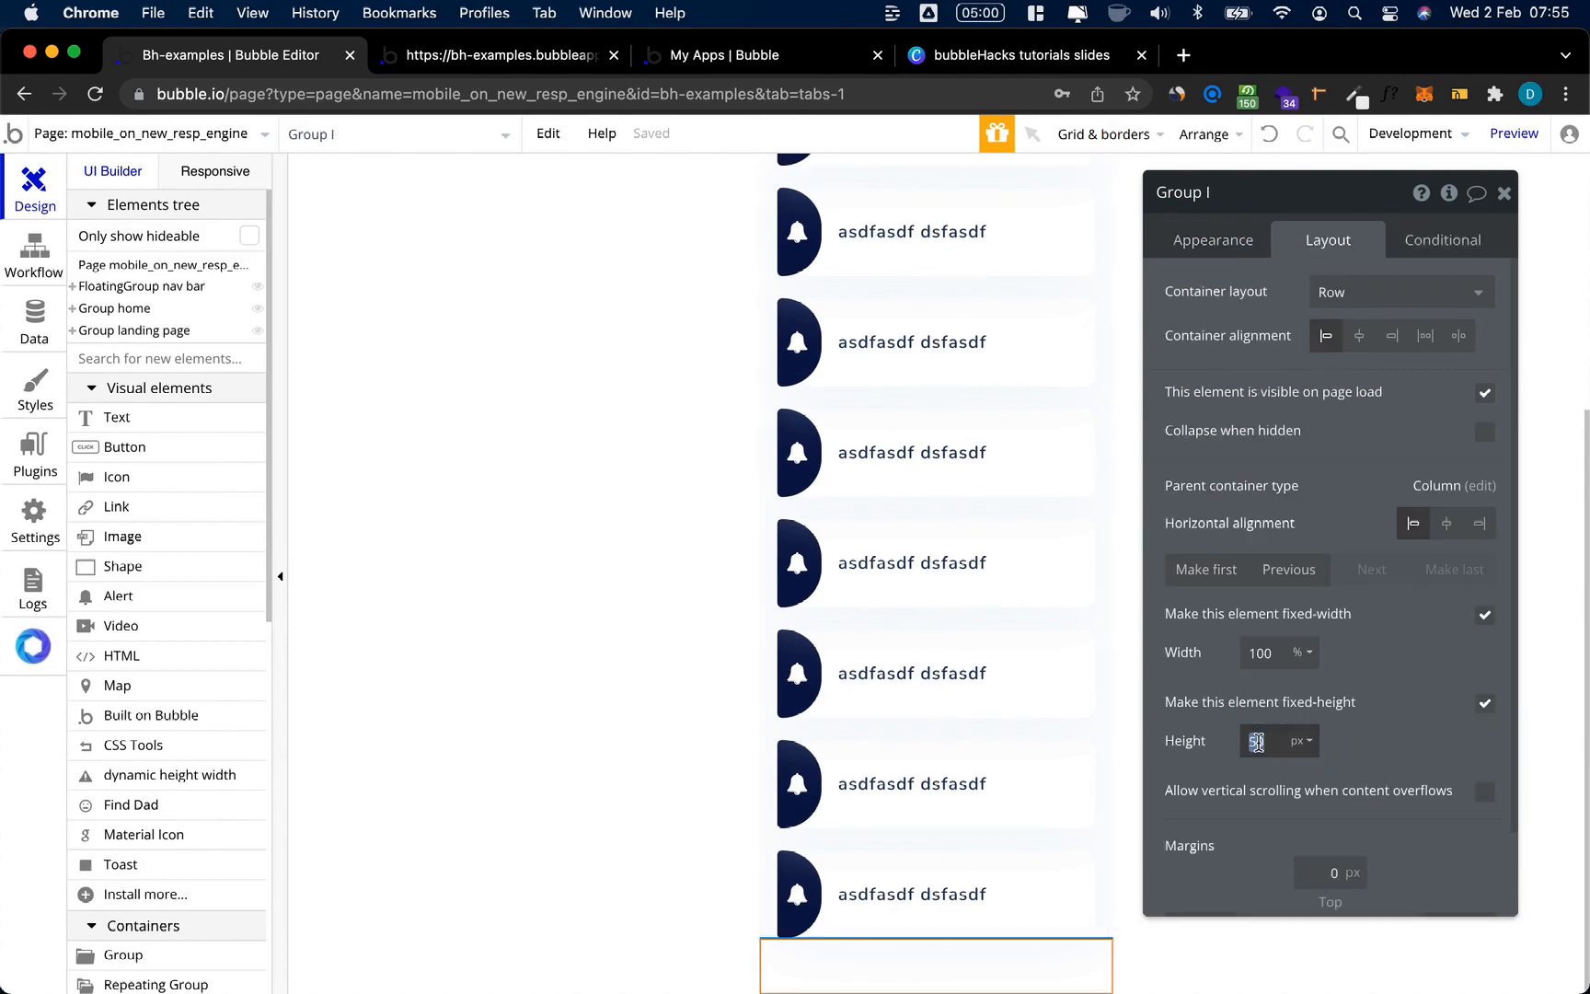
type("70")
key("Return")
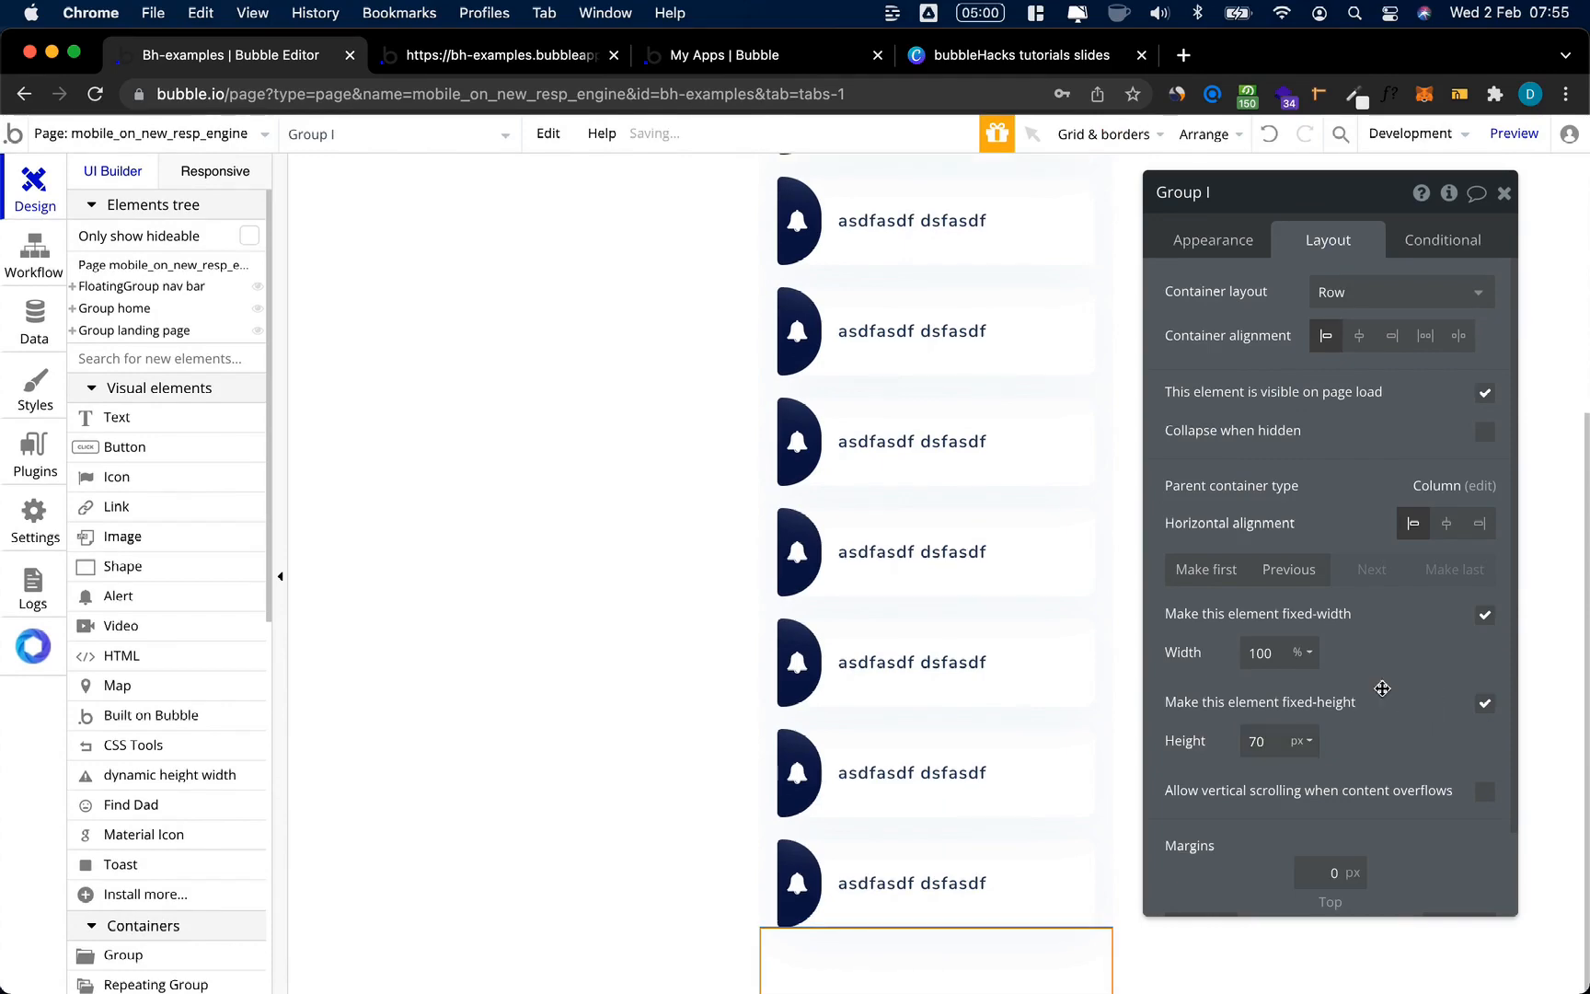
left_click(539, 66)
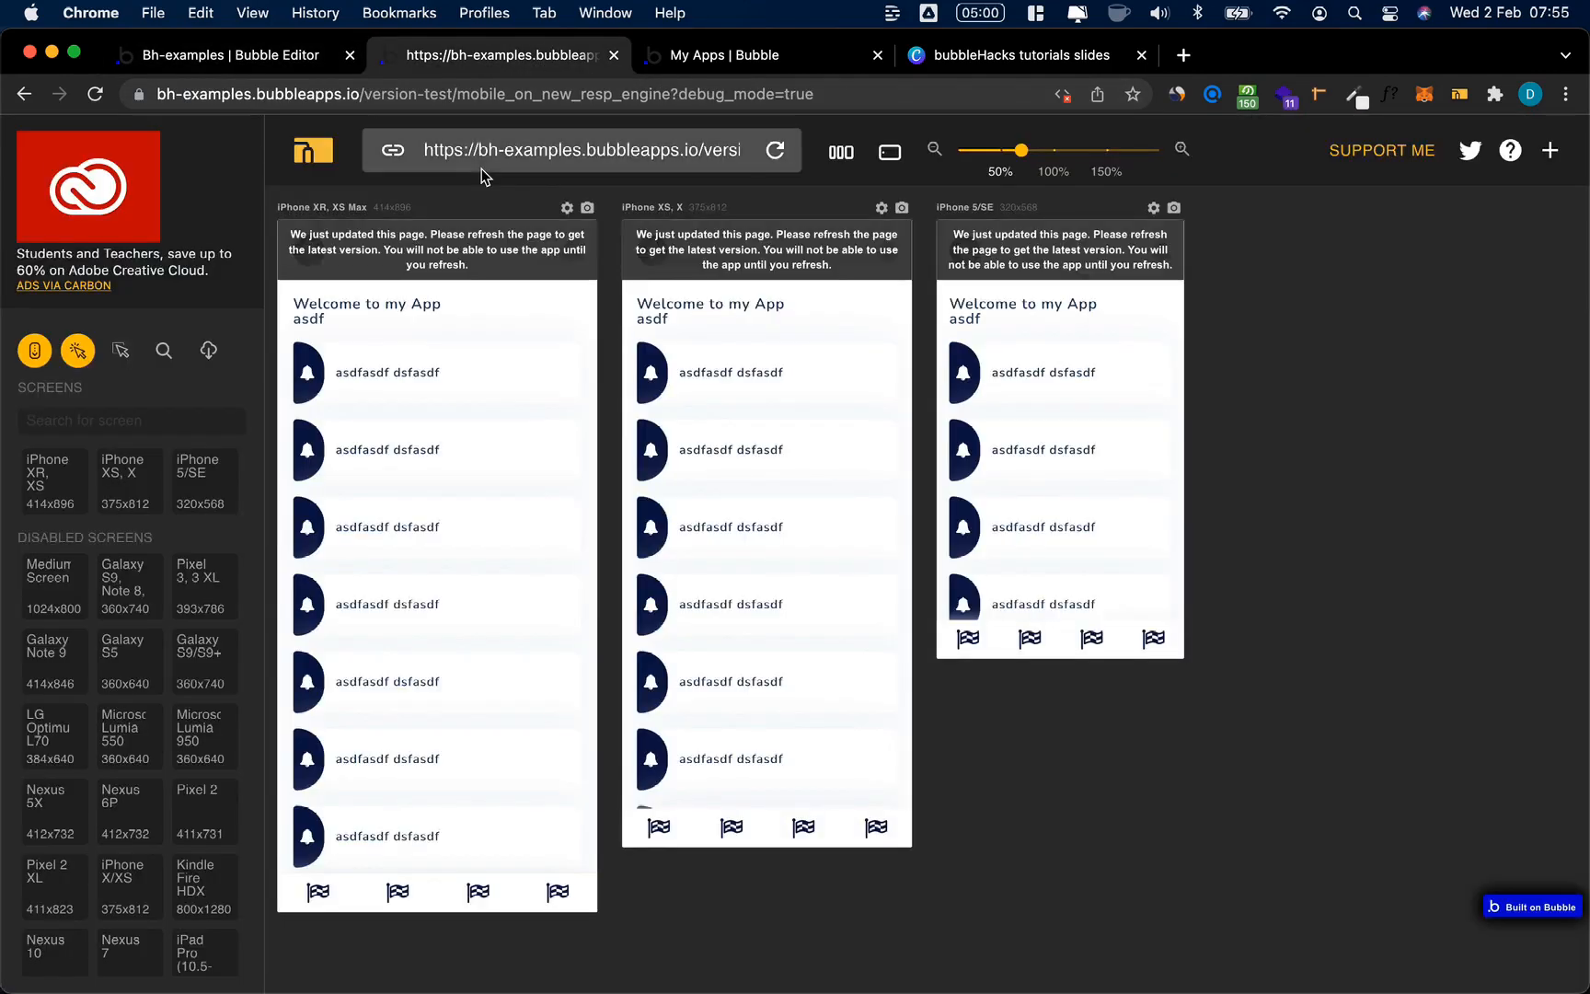
left_click(417, 254)
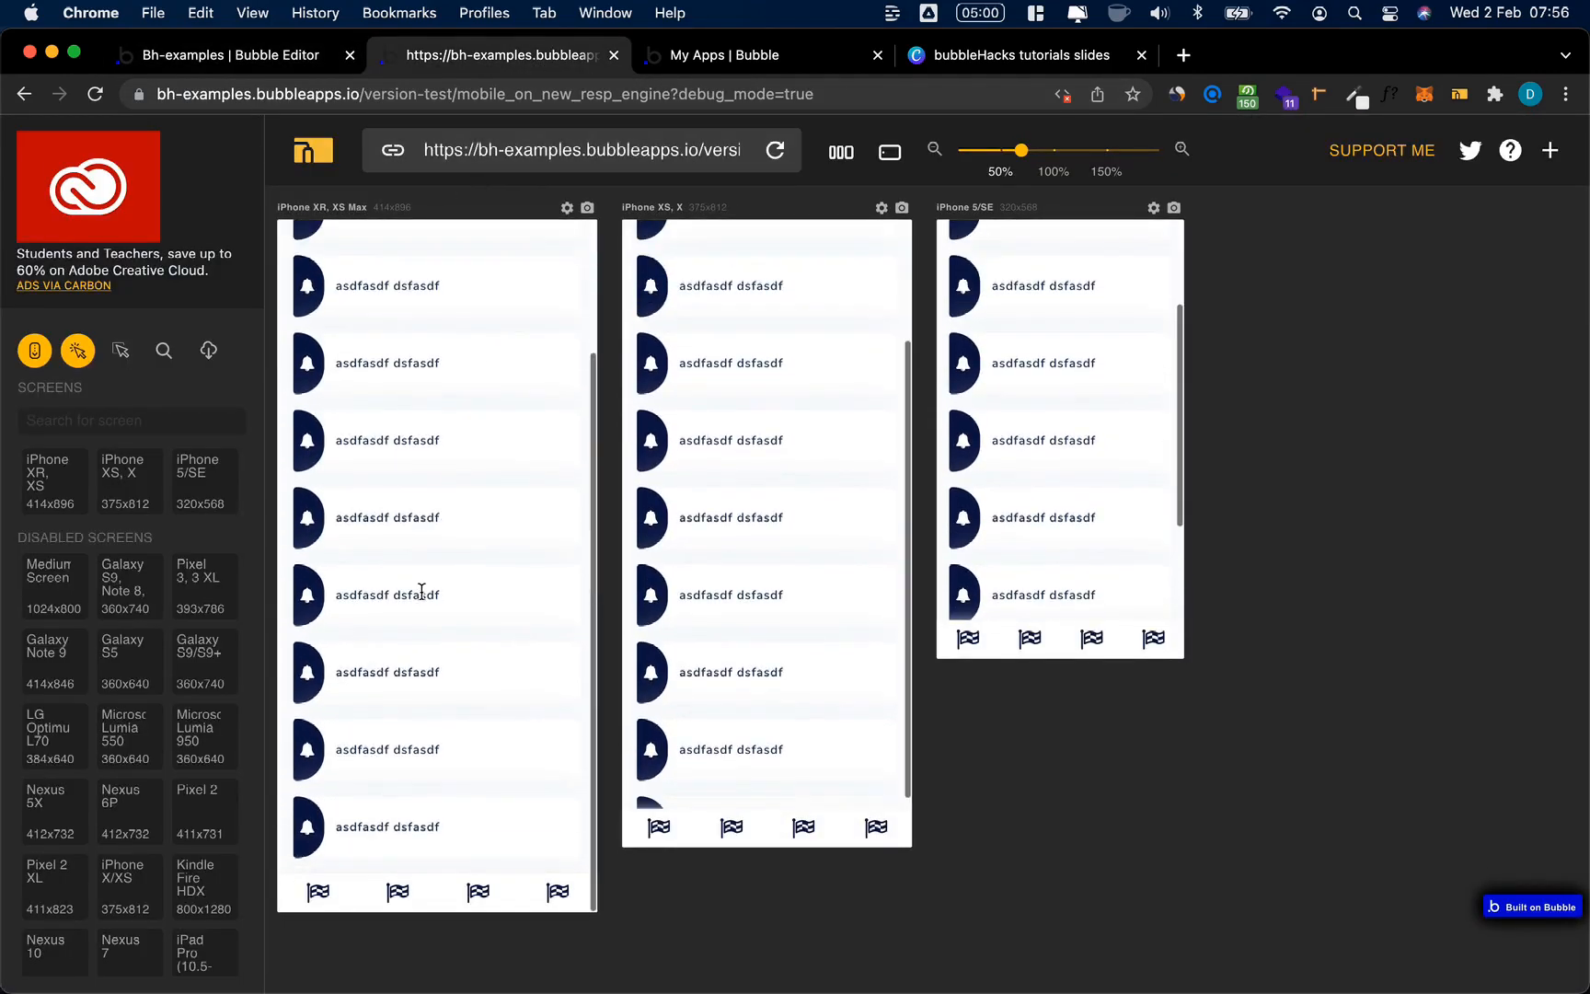
Step: Return to the Bubble editor and make the floating nav bar group not visible on page load
left_click(154, 60)
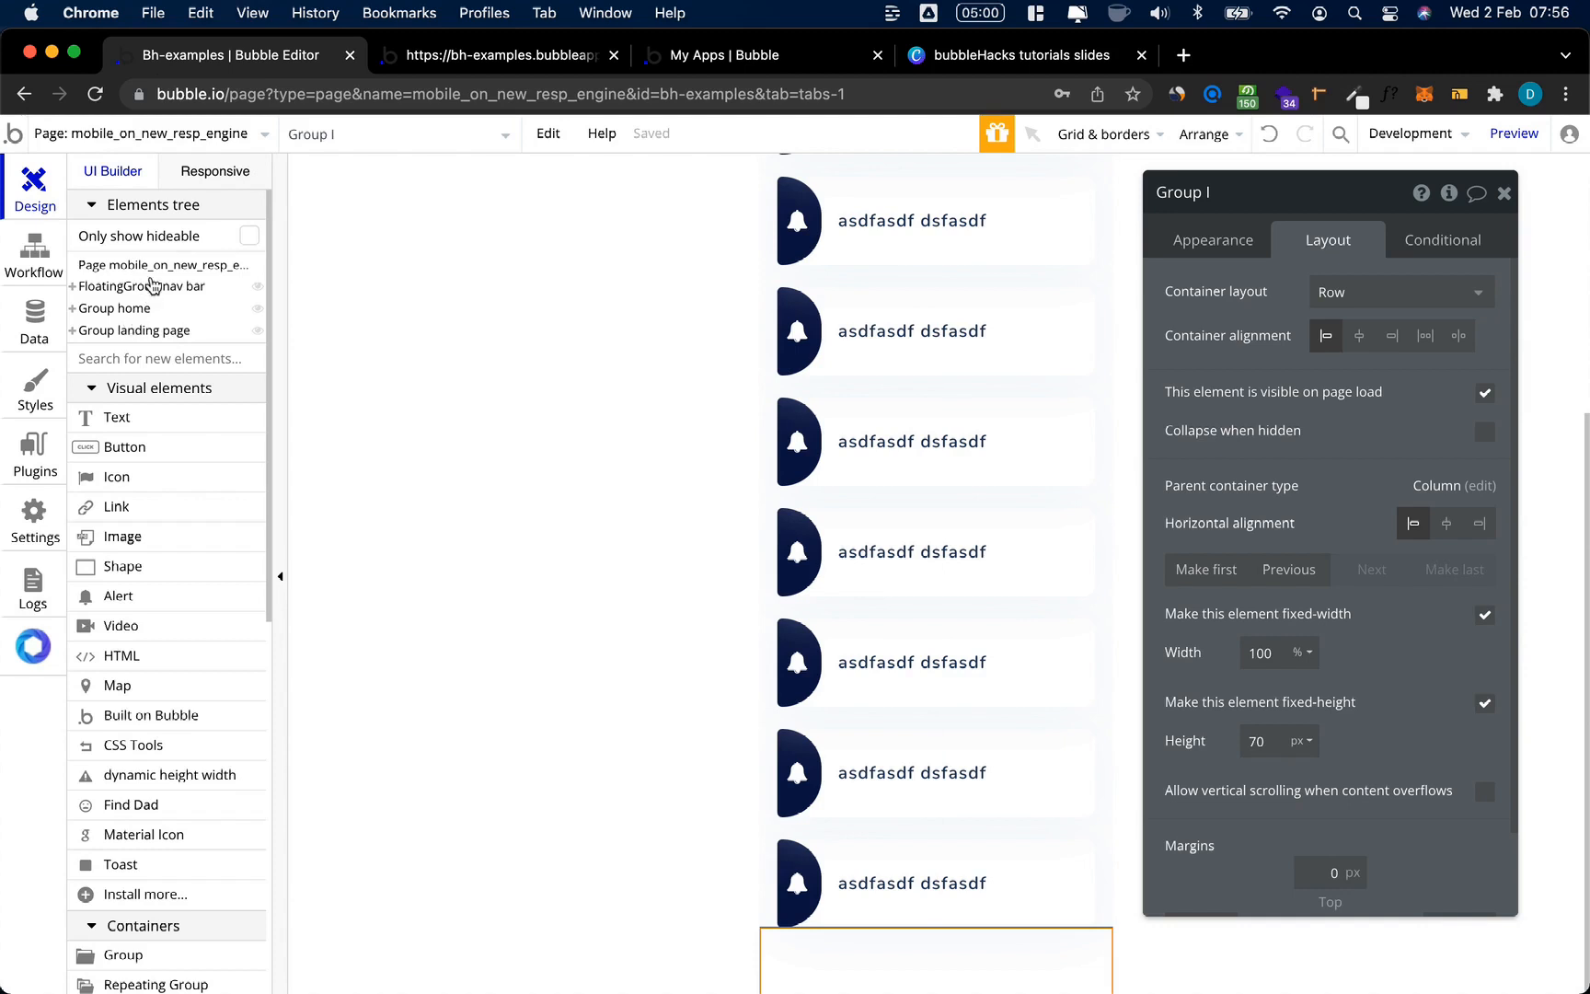
mouse_move(135, 335)
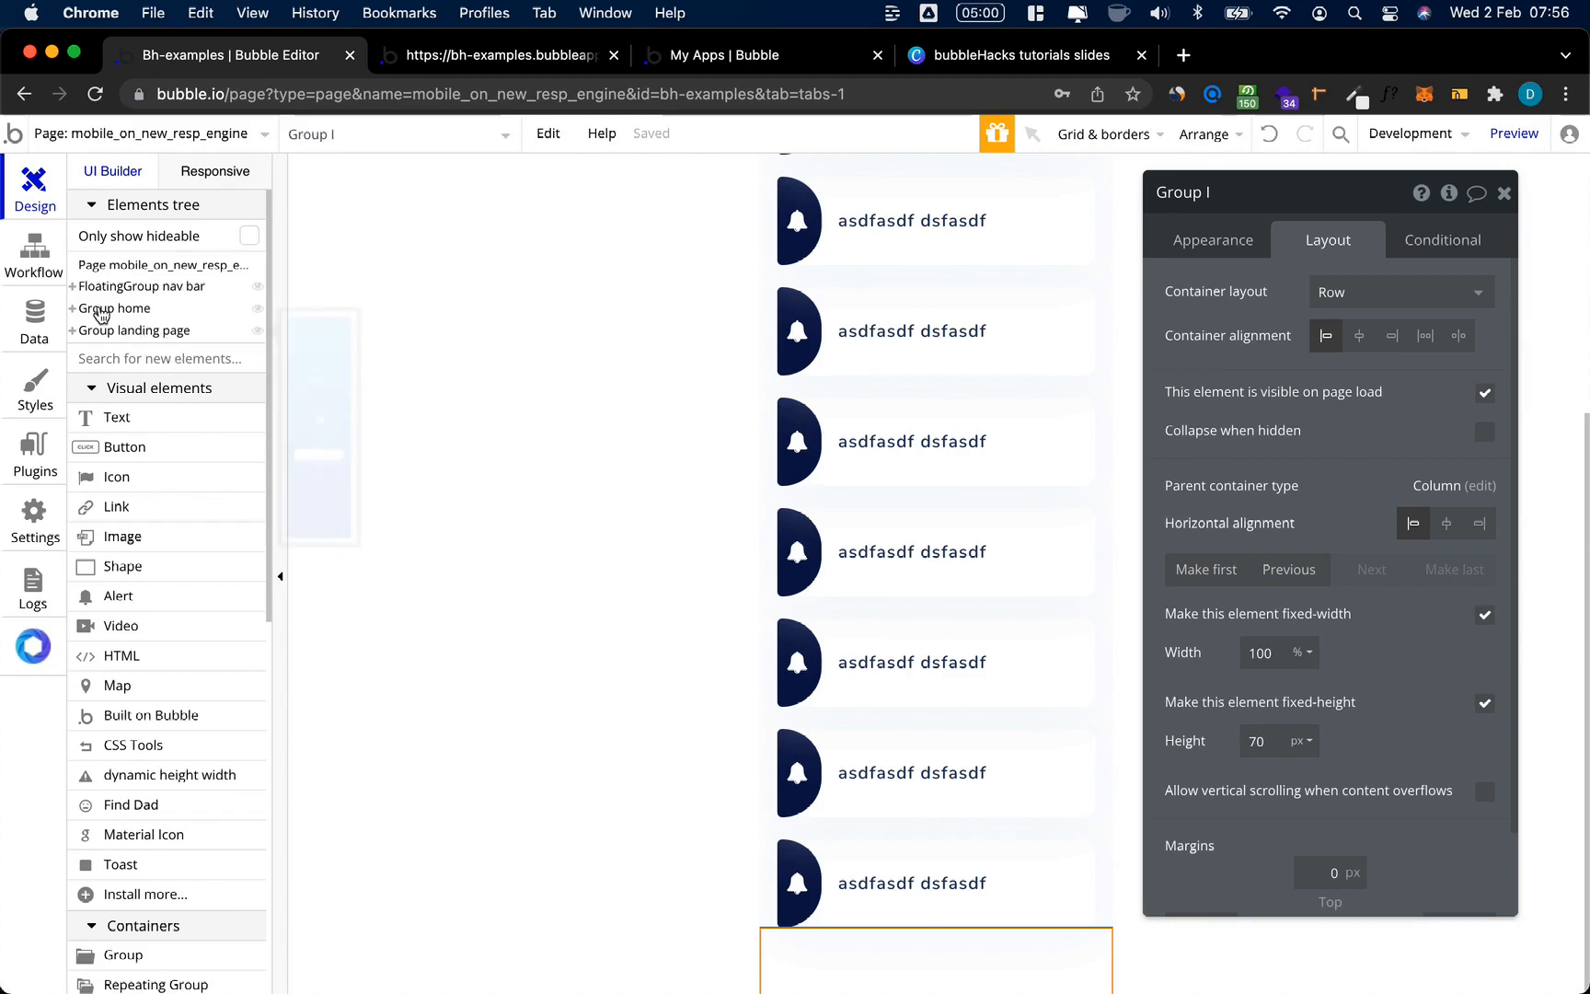
left_click(128, 287)
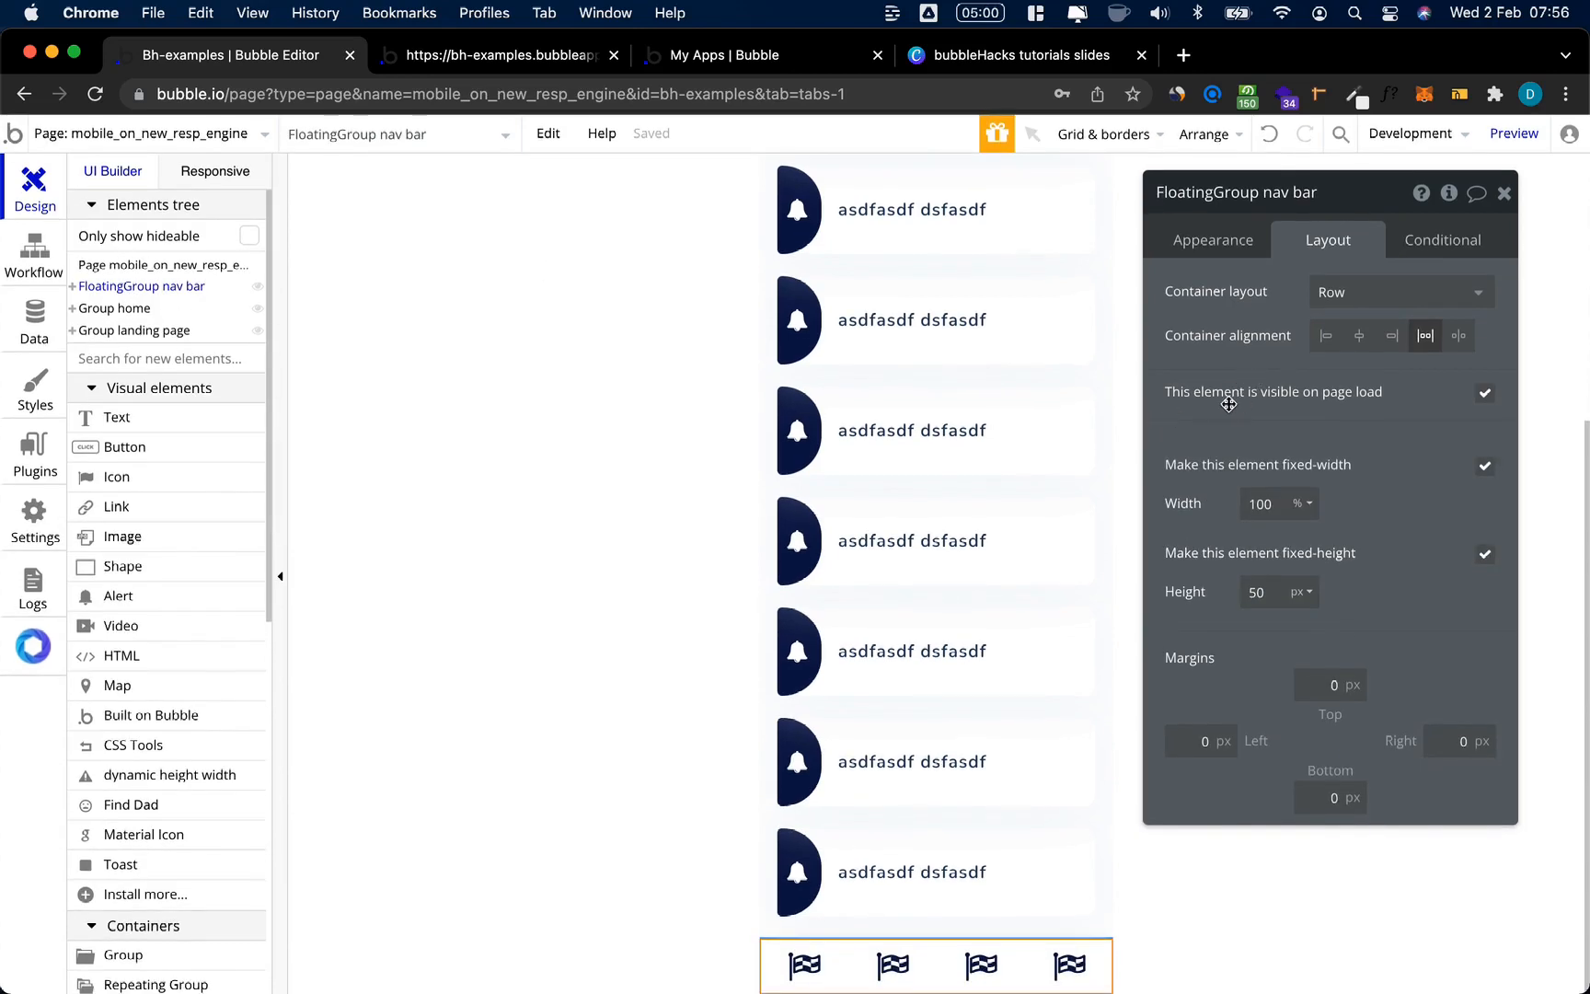
left_click(1484, 392)
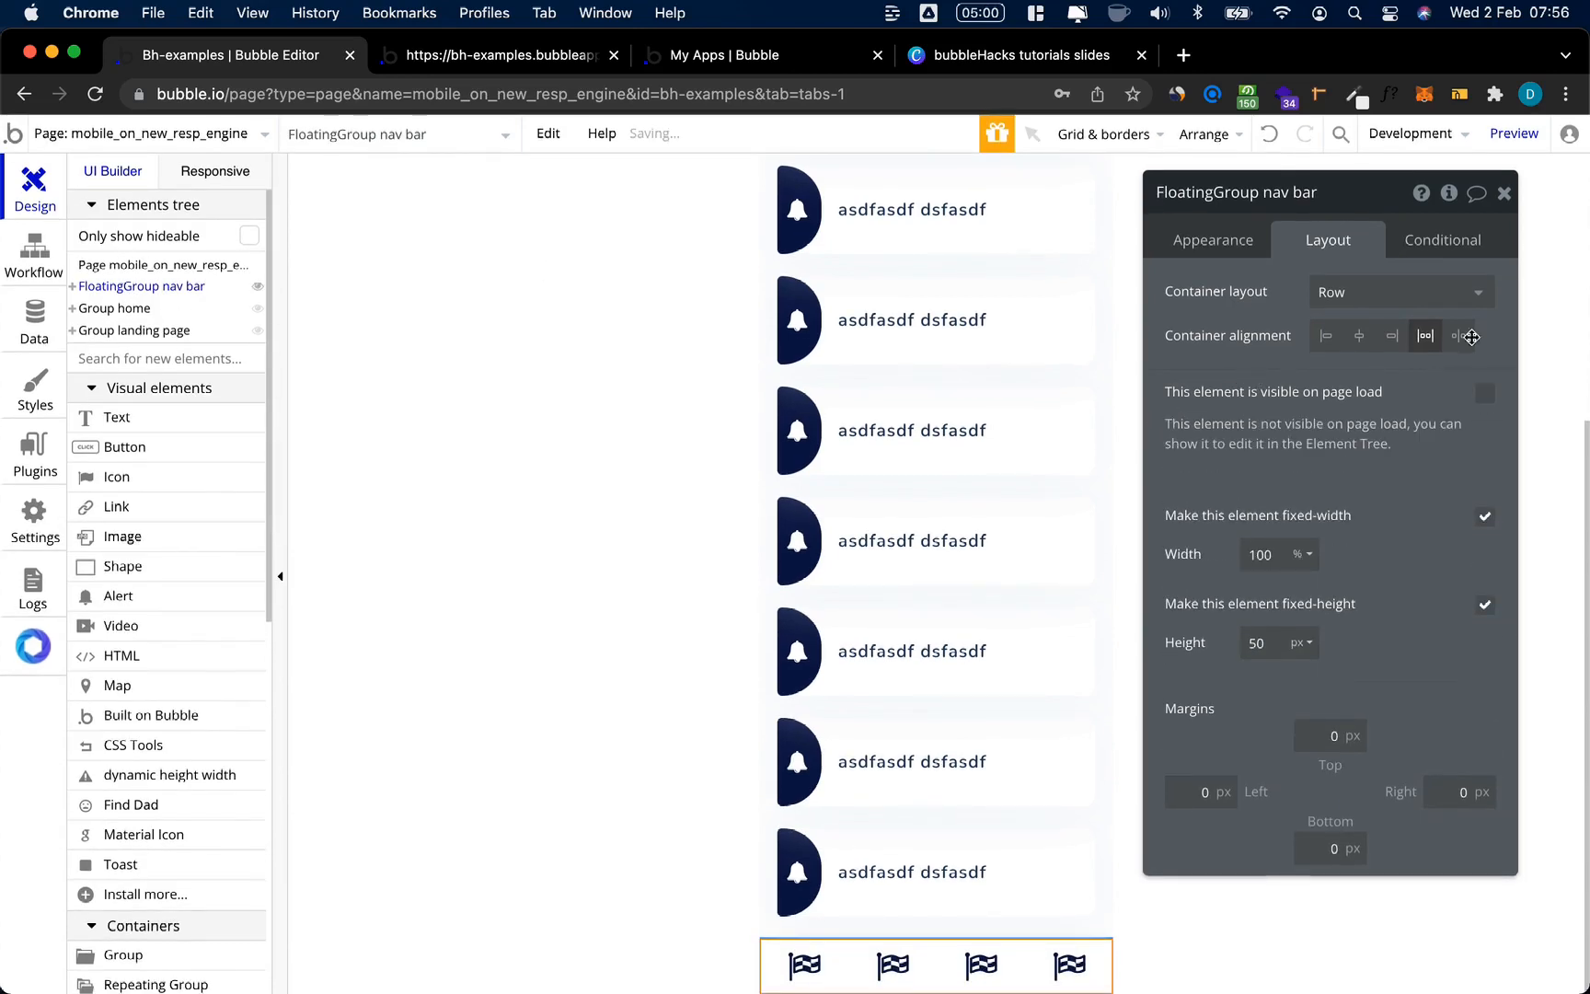
Step: Add a condition to the floating nav bar that makes it visible when Group home is visible
left_click(1443, 244)
left_click(1324, 280)
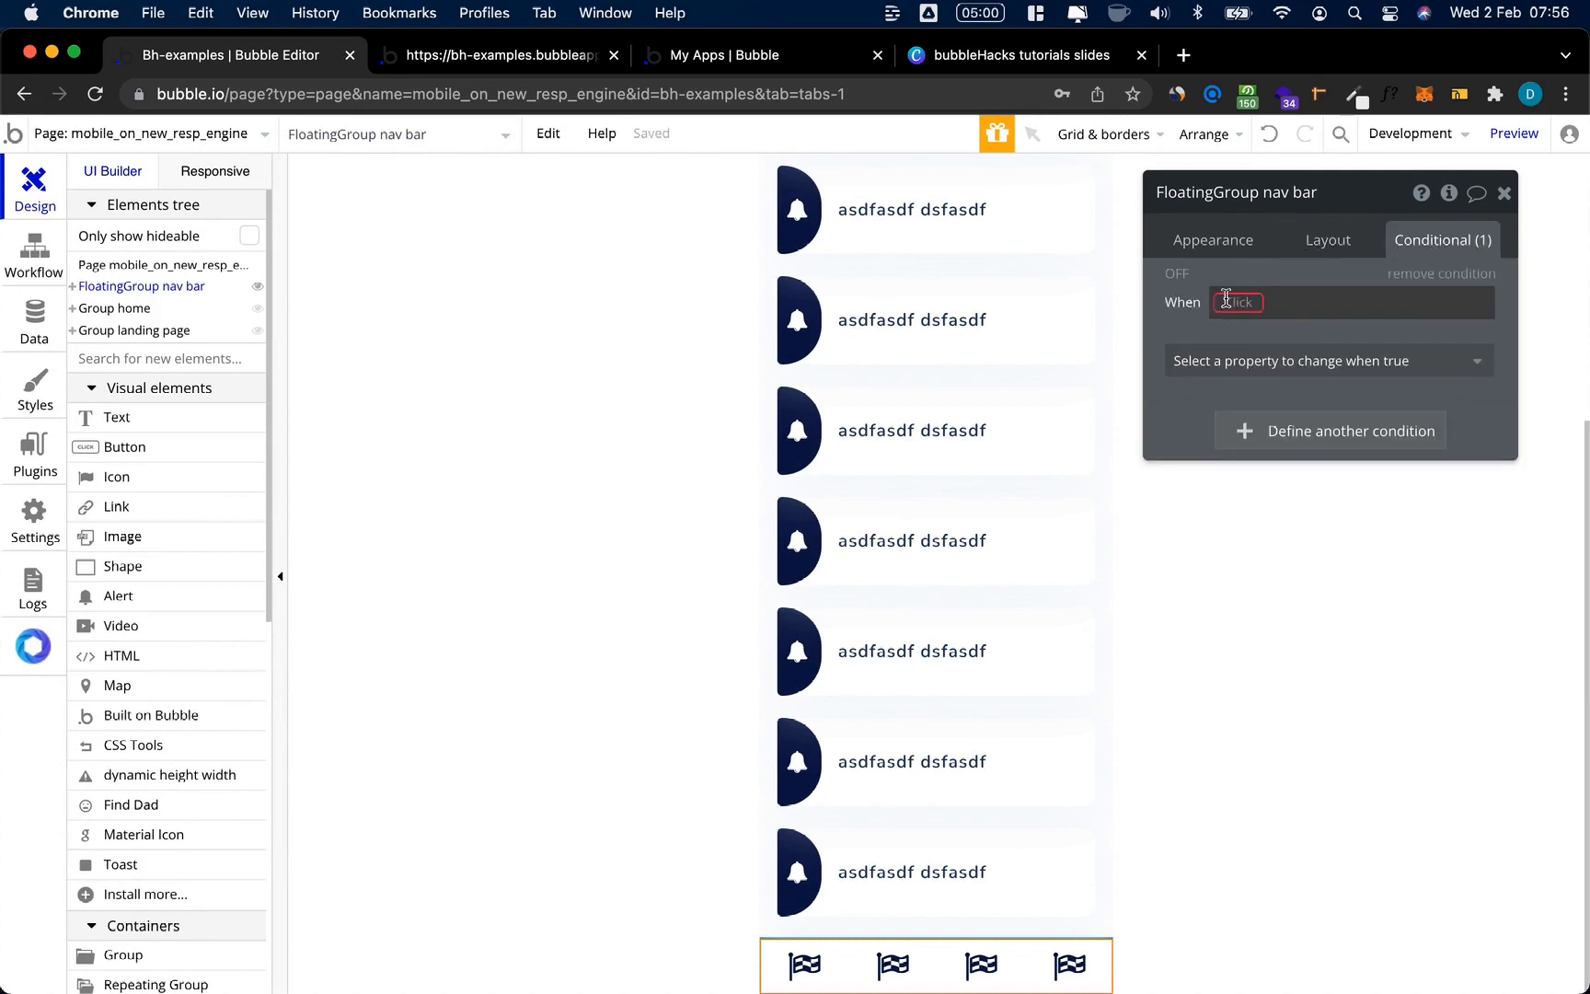
left_click(1233, 302)
type("hom")
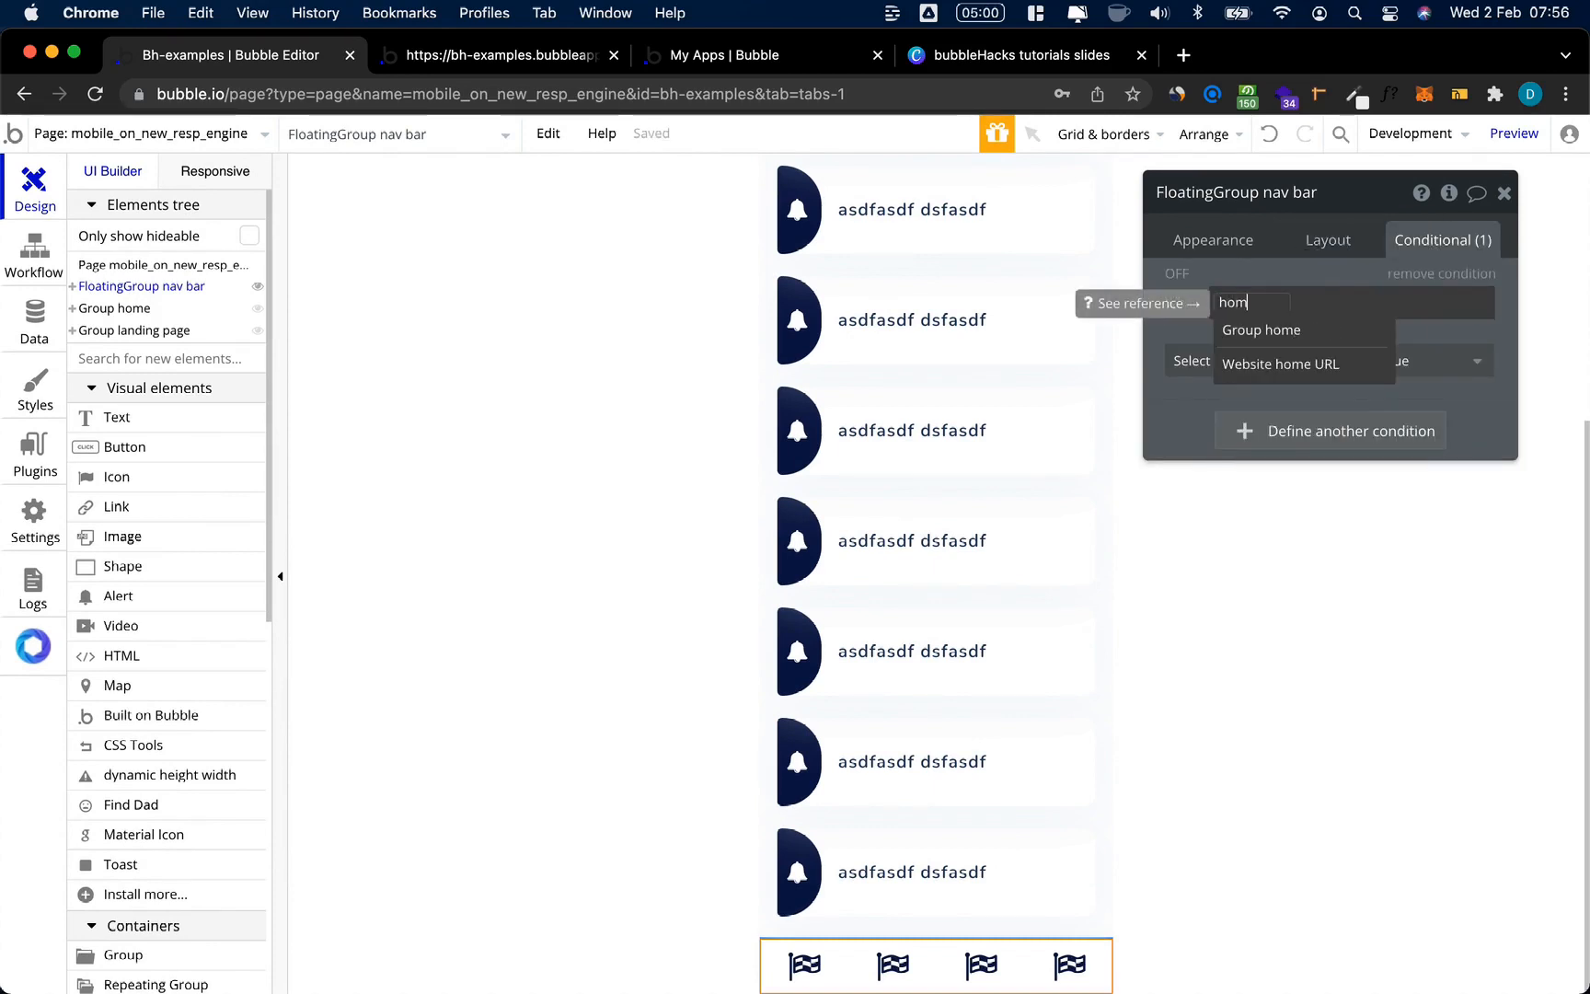
left_click(1260, 329)
left_click(1286, 494)
left_click(1294, 361)
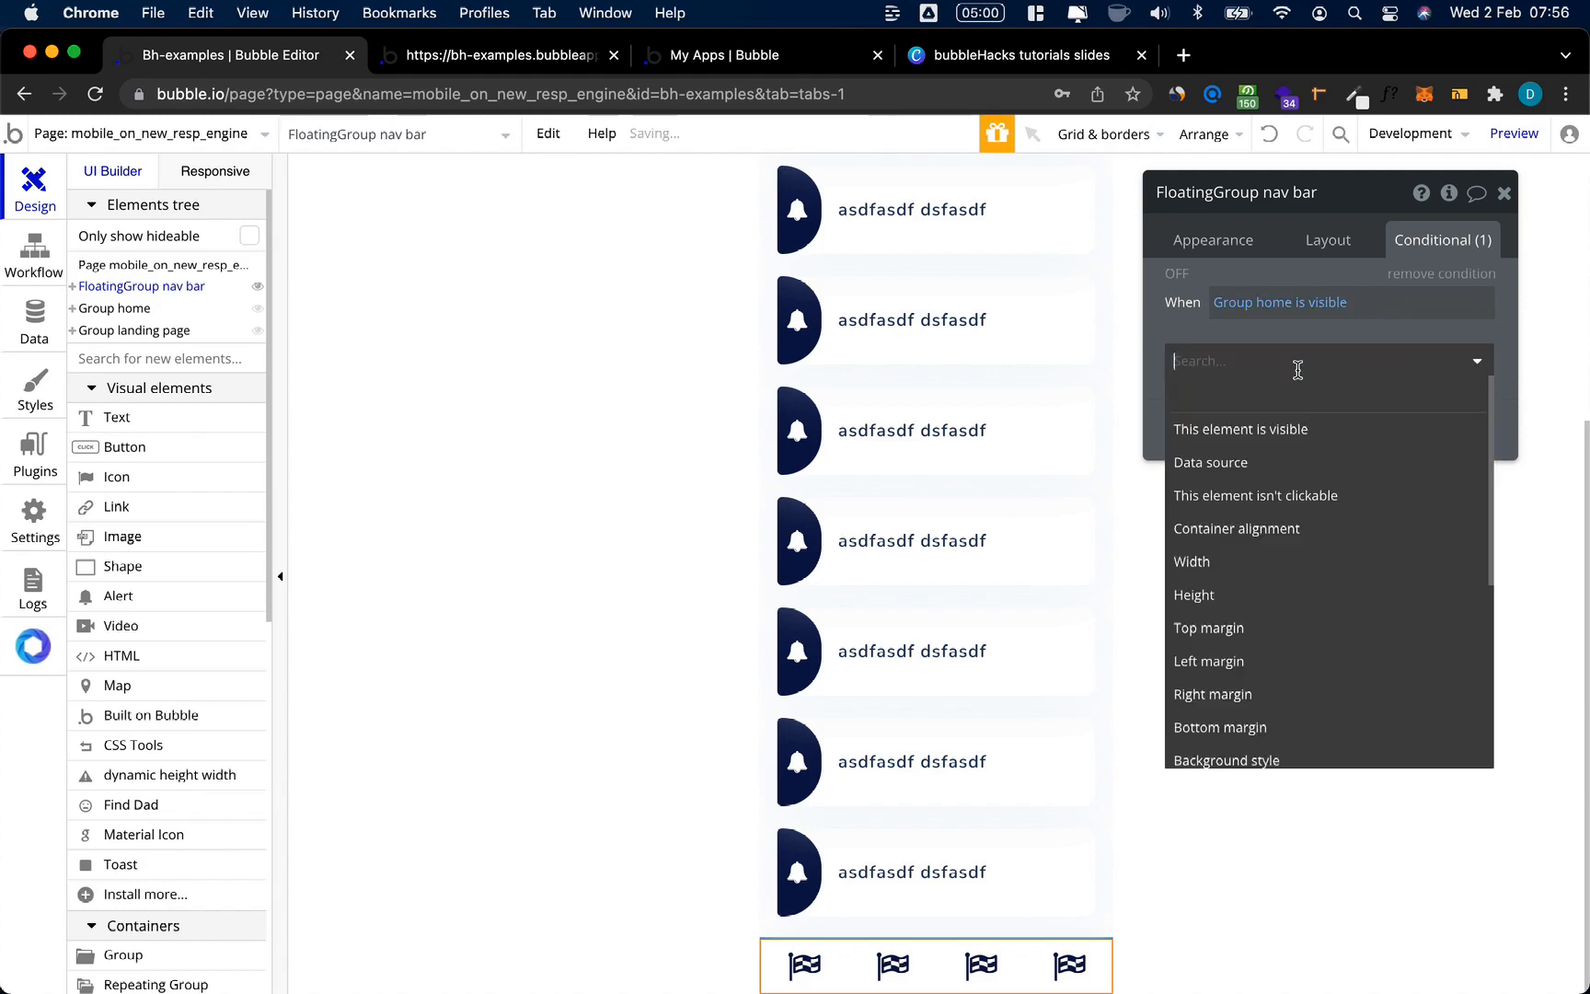
left_click(1291, 430)
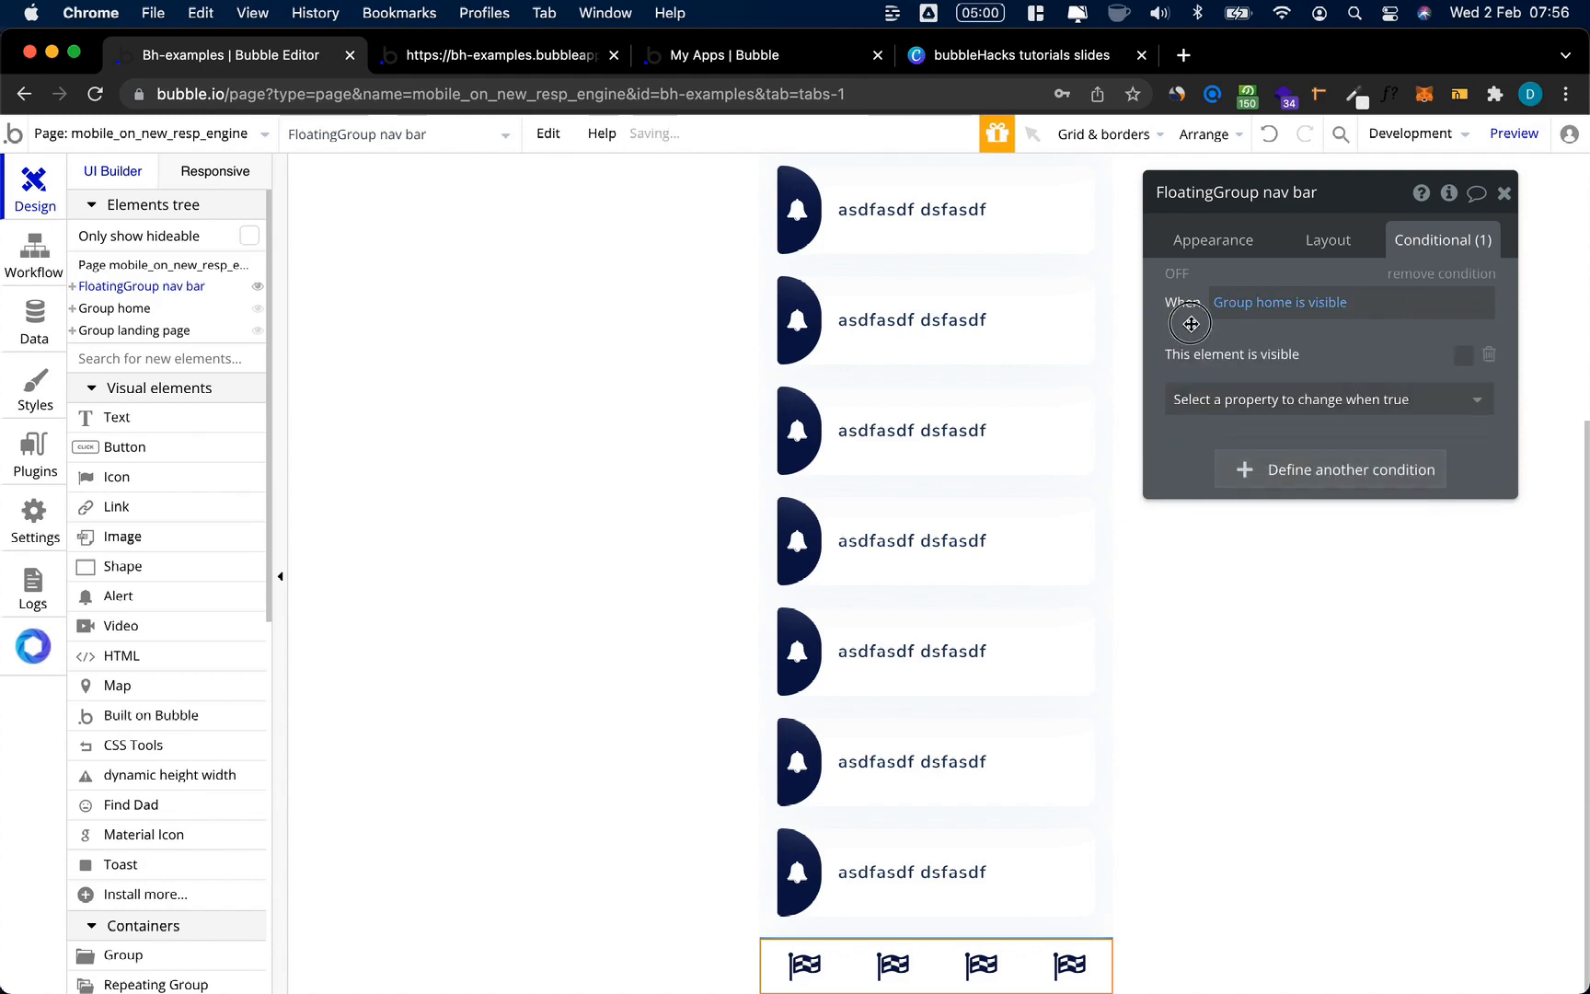
left_click(1463, 355)
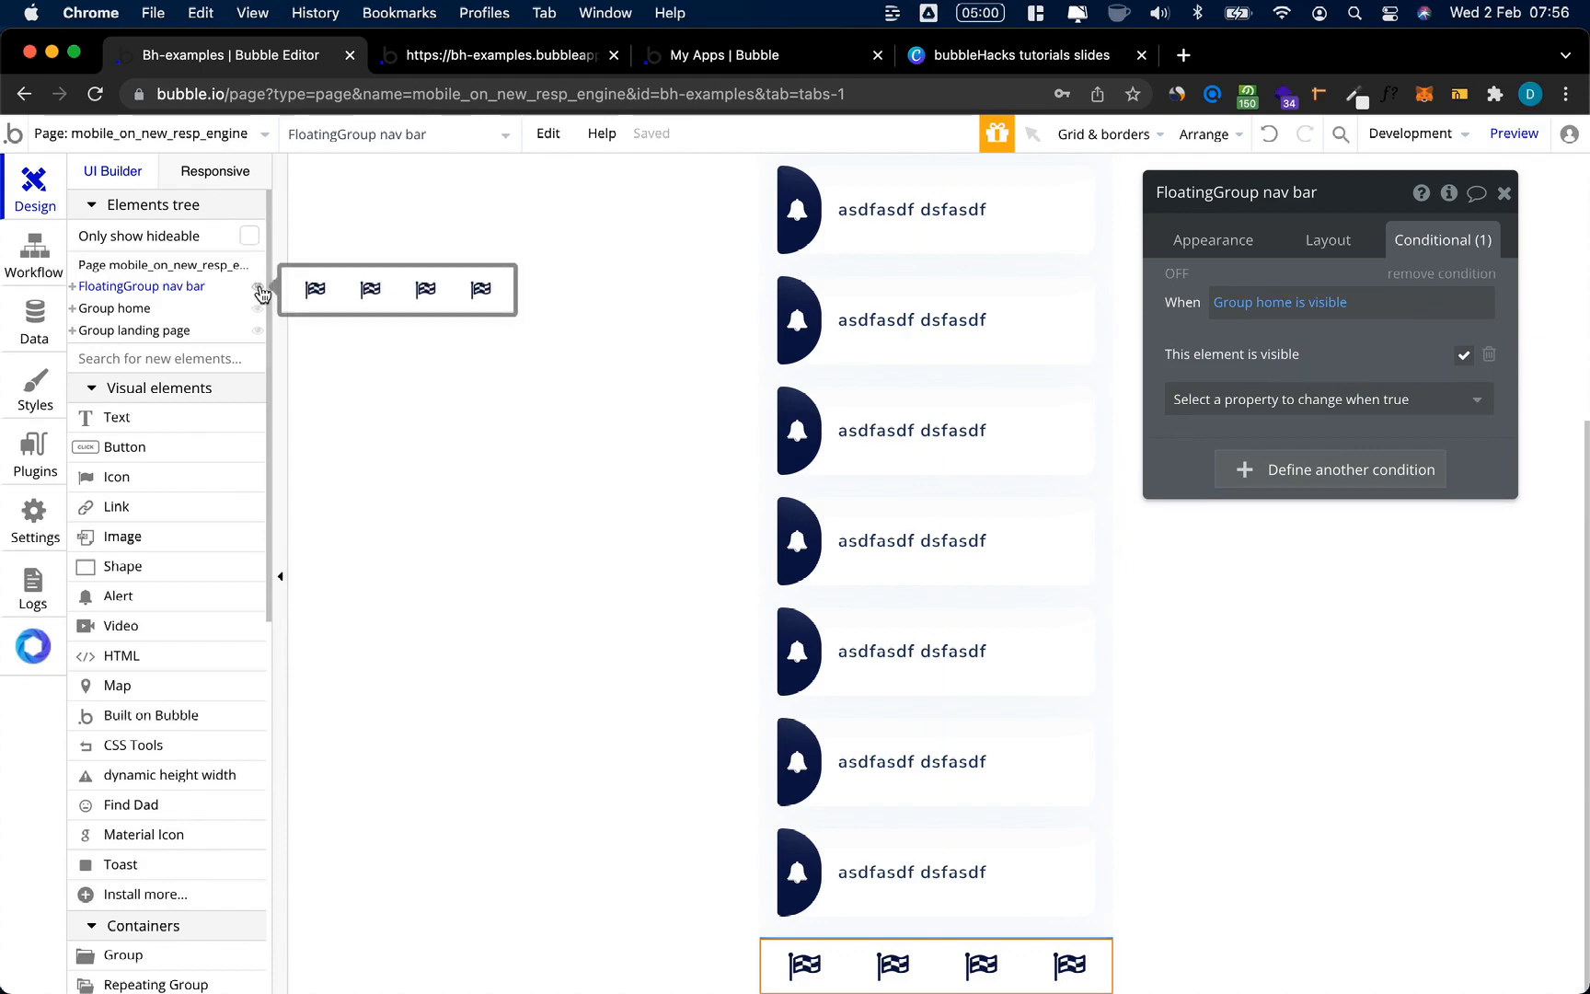
Step: Make Group home not visible on page load
left_click(138, 312)
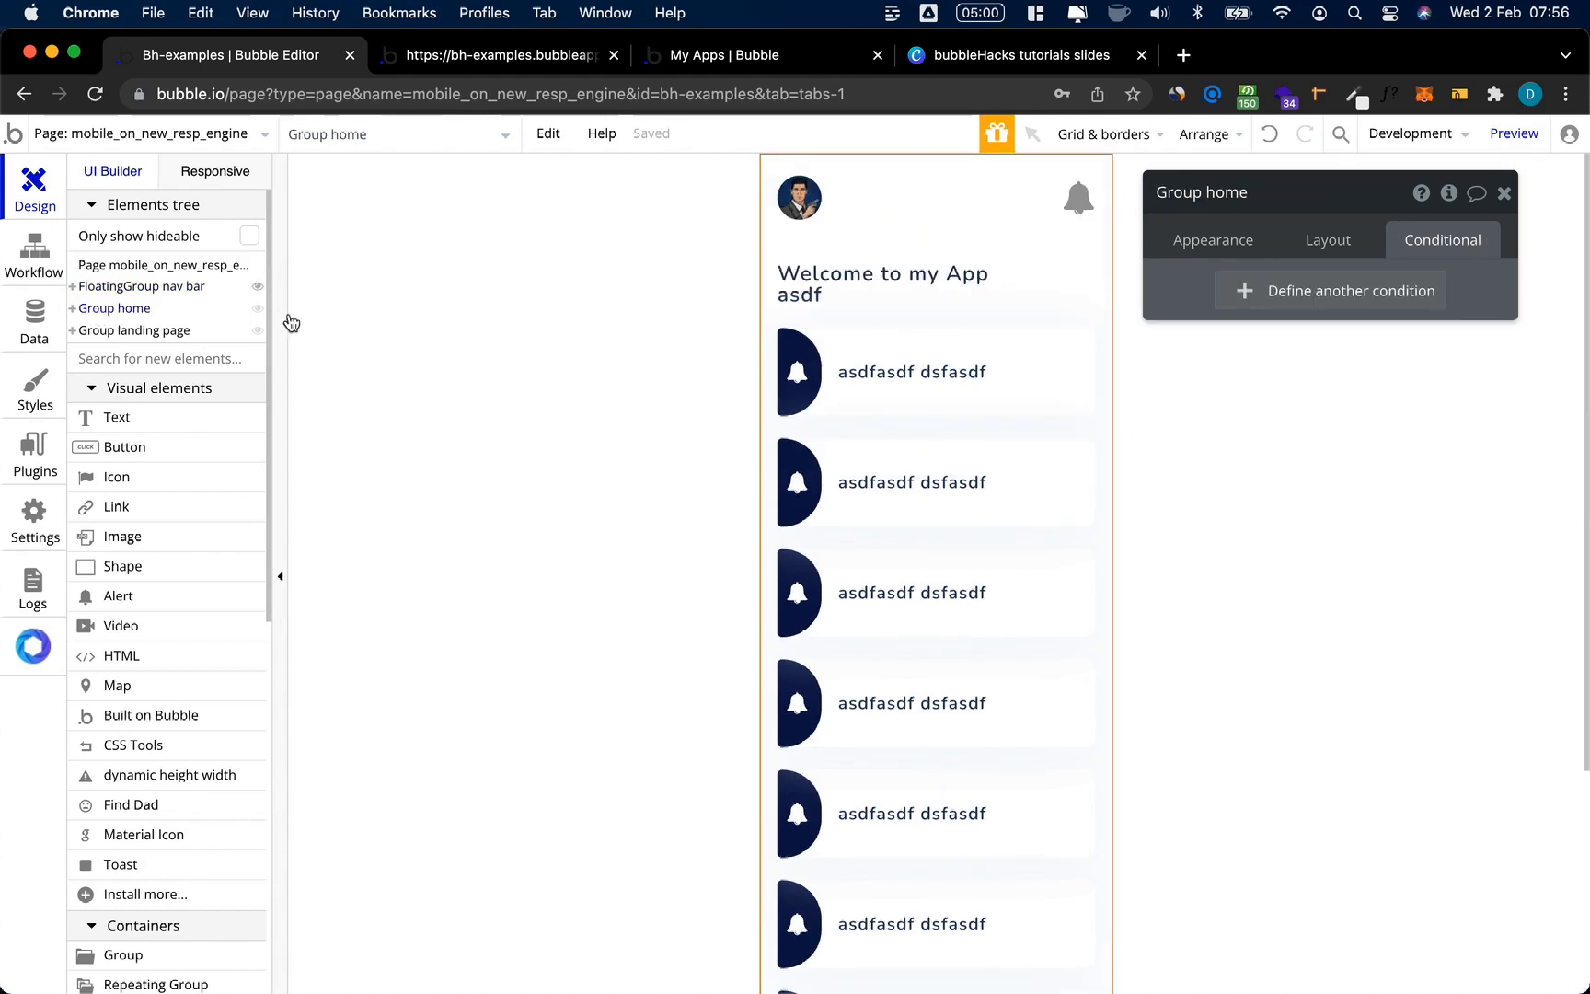
left_click(1330, 237)
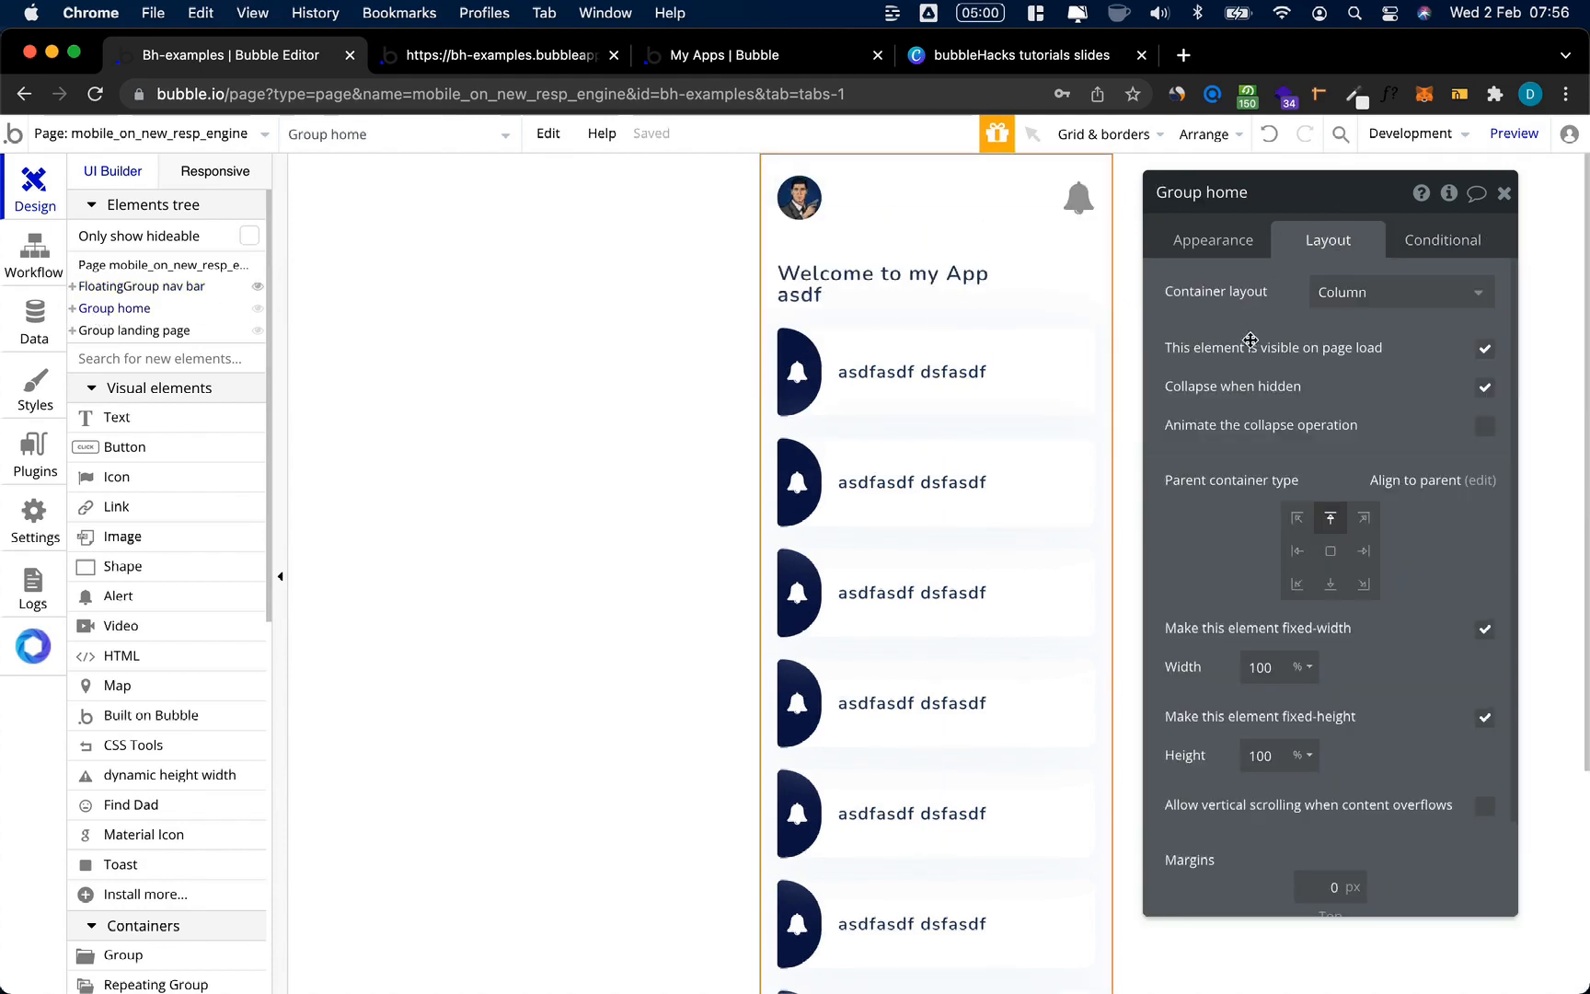
left_click(1484, 348)
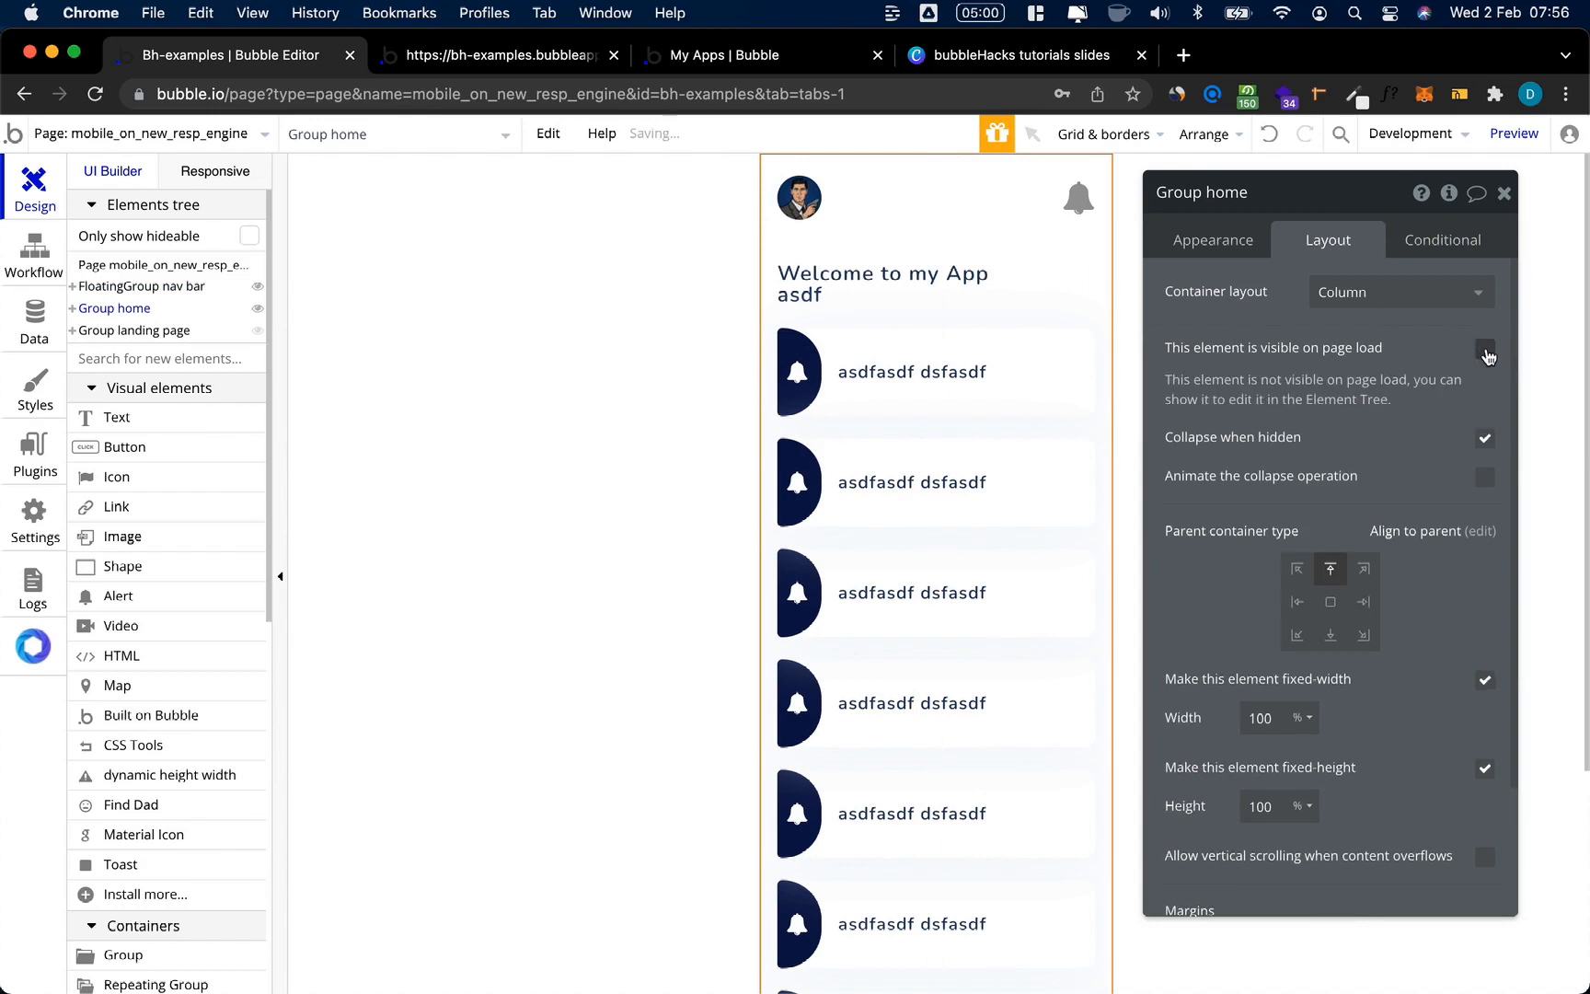
Step: Hide Group home in the editor and start a click workflow for the landing page's Demo button
left_click(257, 308)
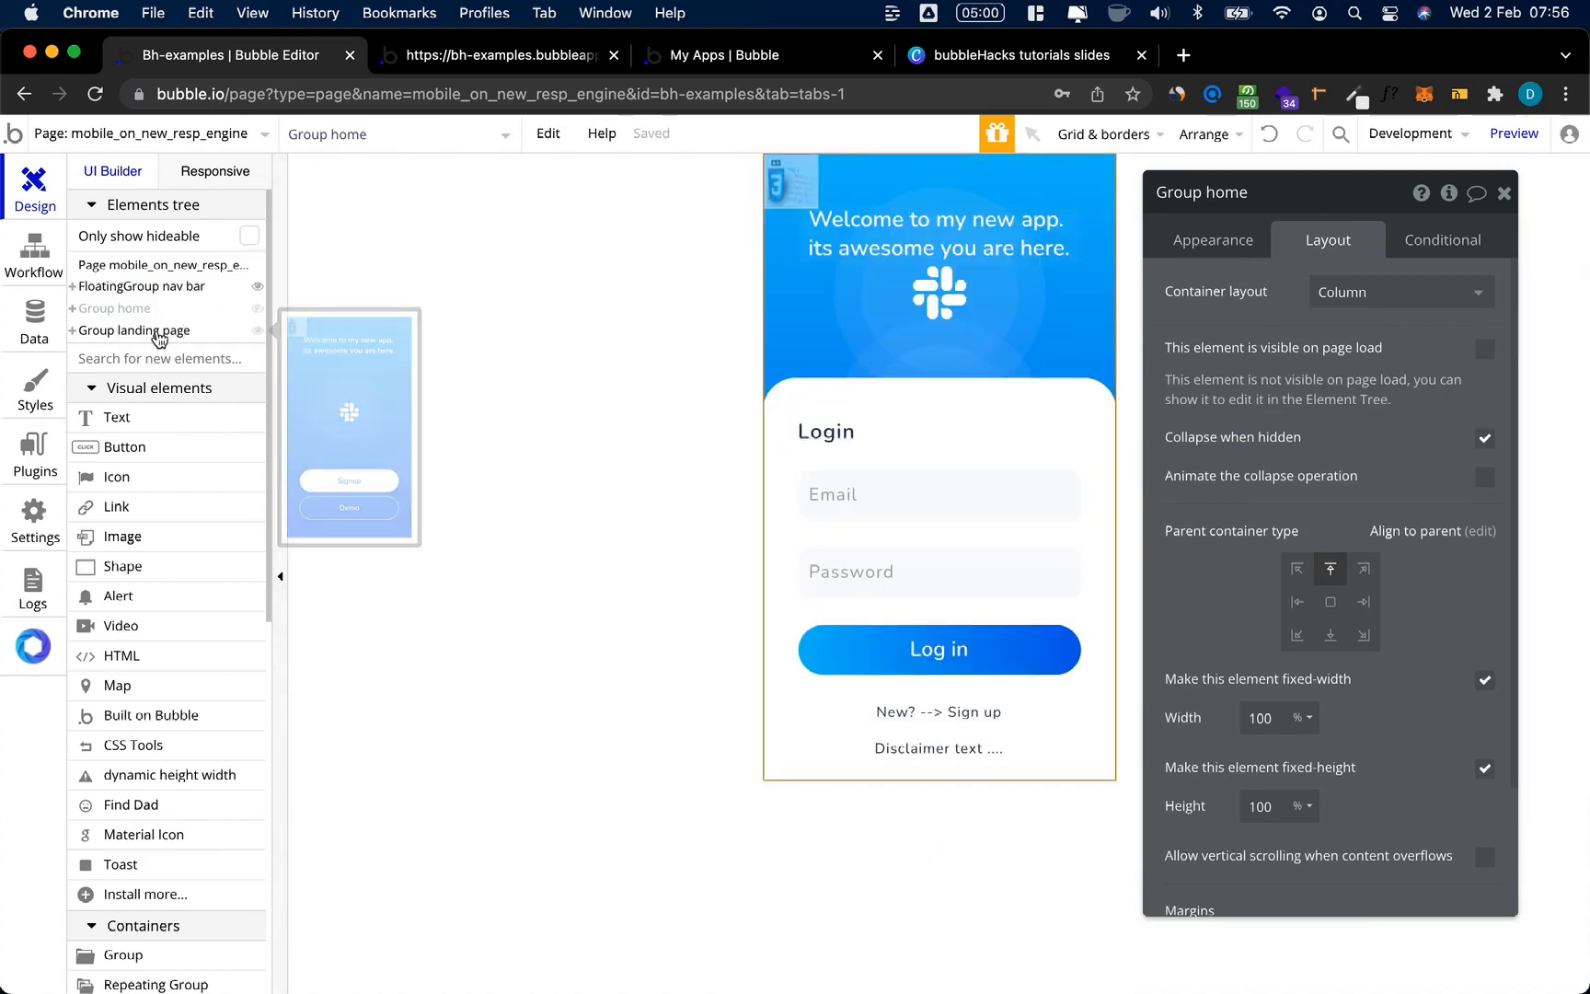
left_click(159, 333)
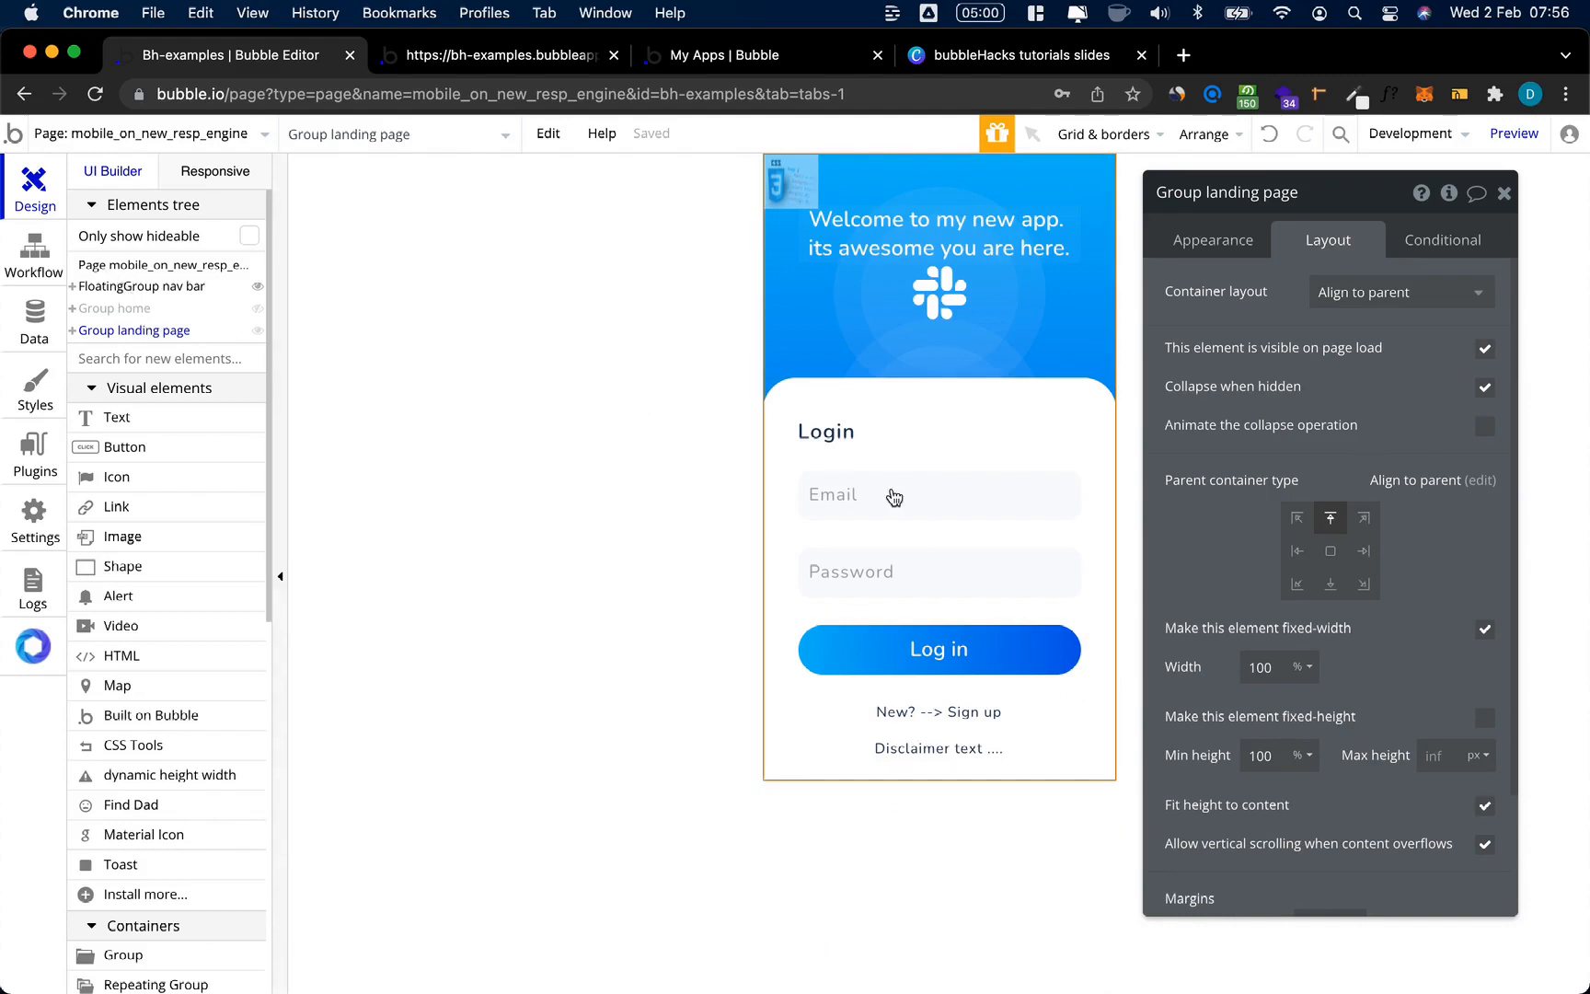
left_click(72, 331)
left_click(991, 715)
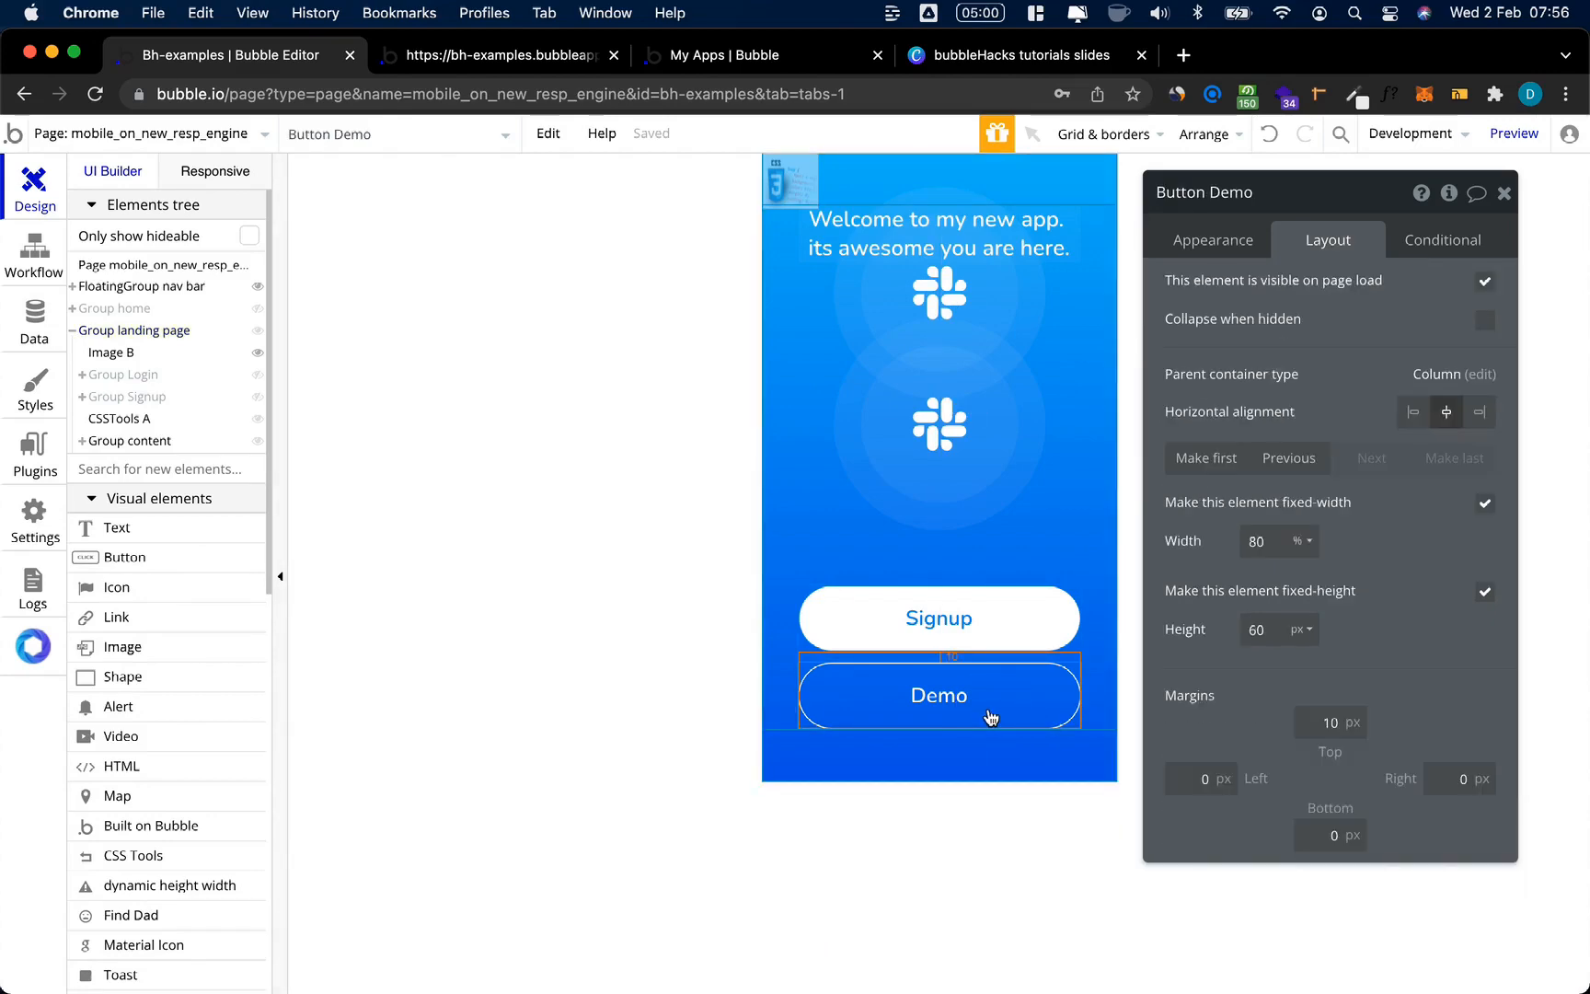
left_click(1224, 241)
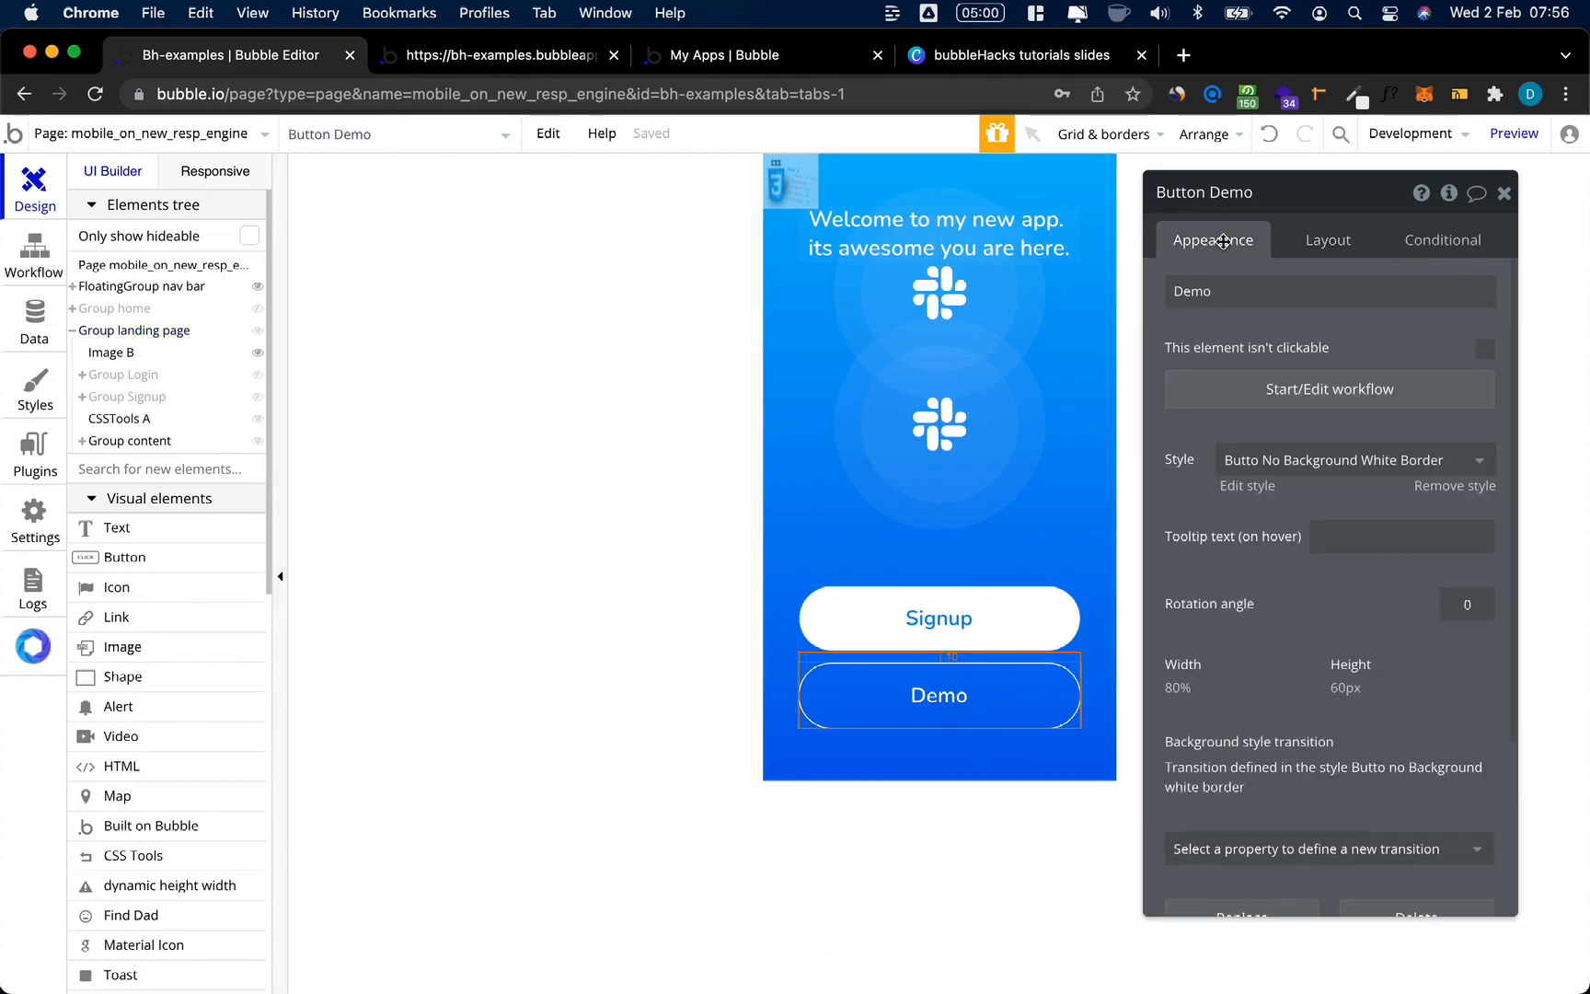
left_click(1356, 390)
Step: Add a Hide action for Group landing page to the Demo button's workflow
type("hide")
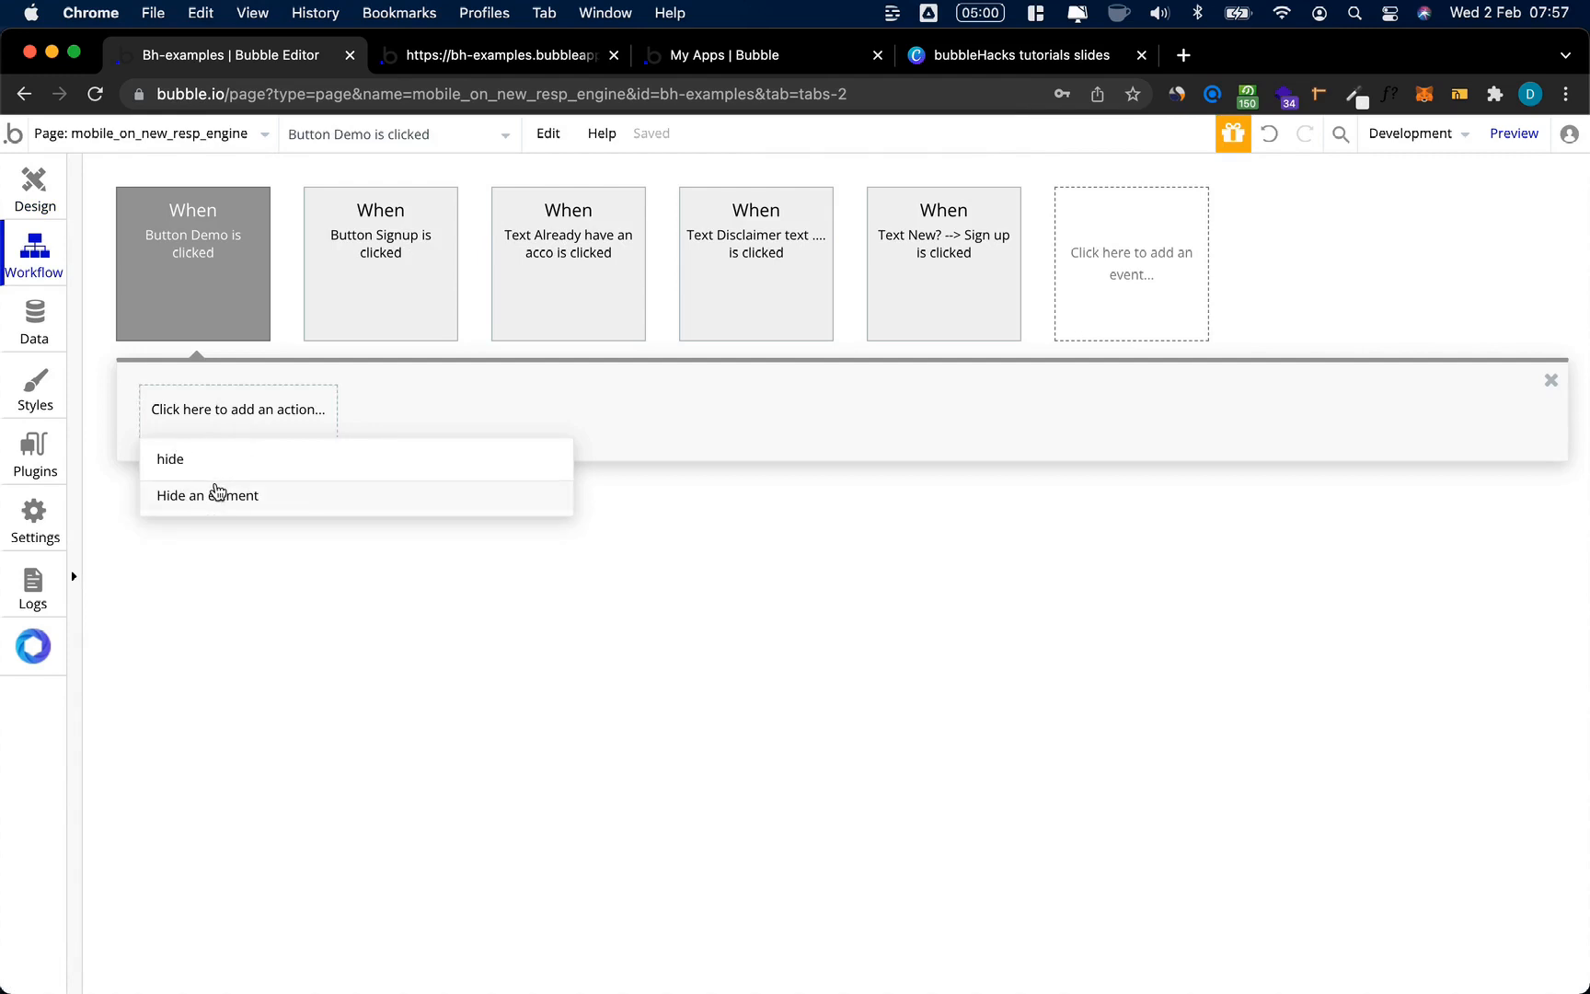
left_click(217, 490)
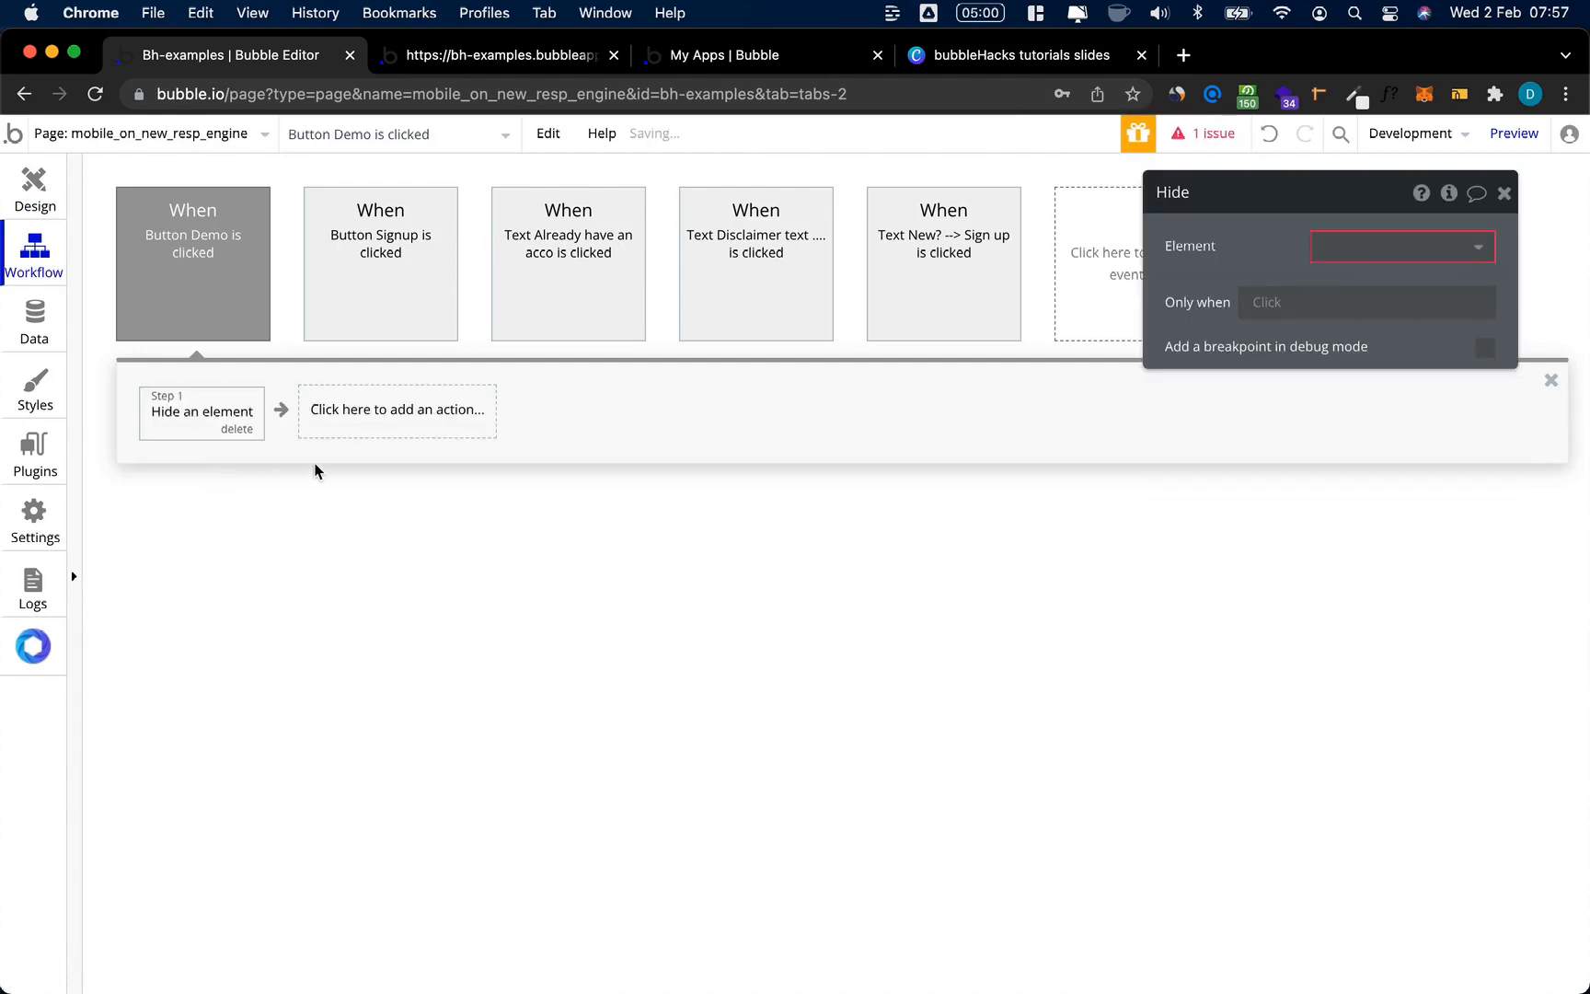
left_click(1350, 248)
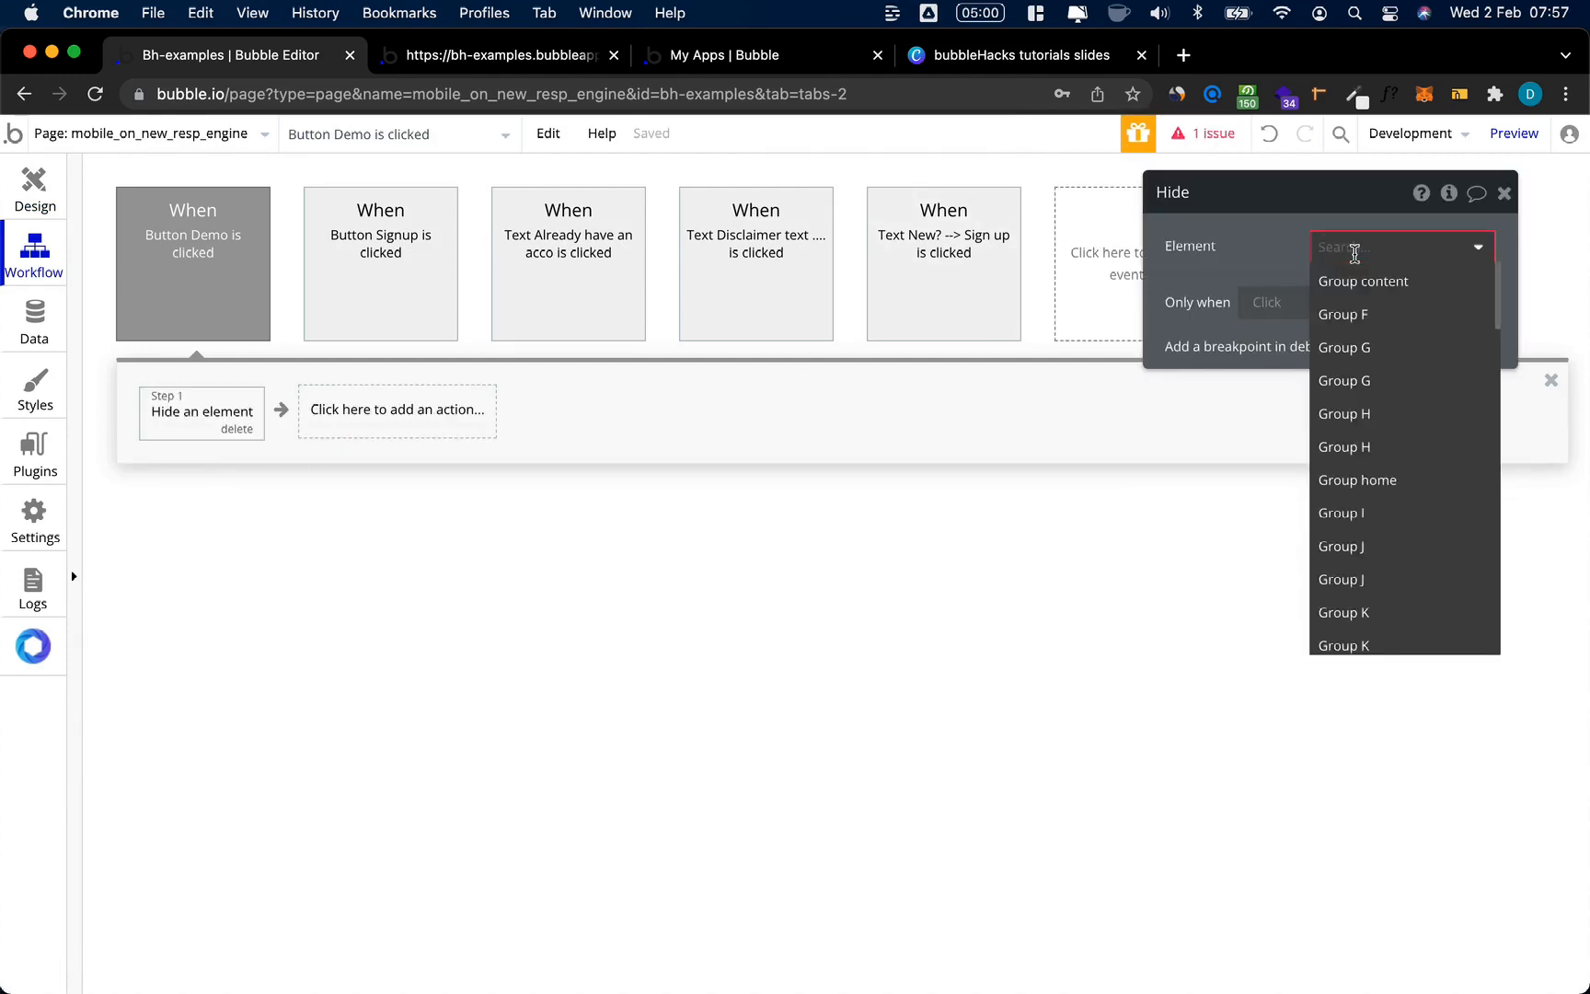
type("lan")
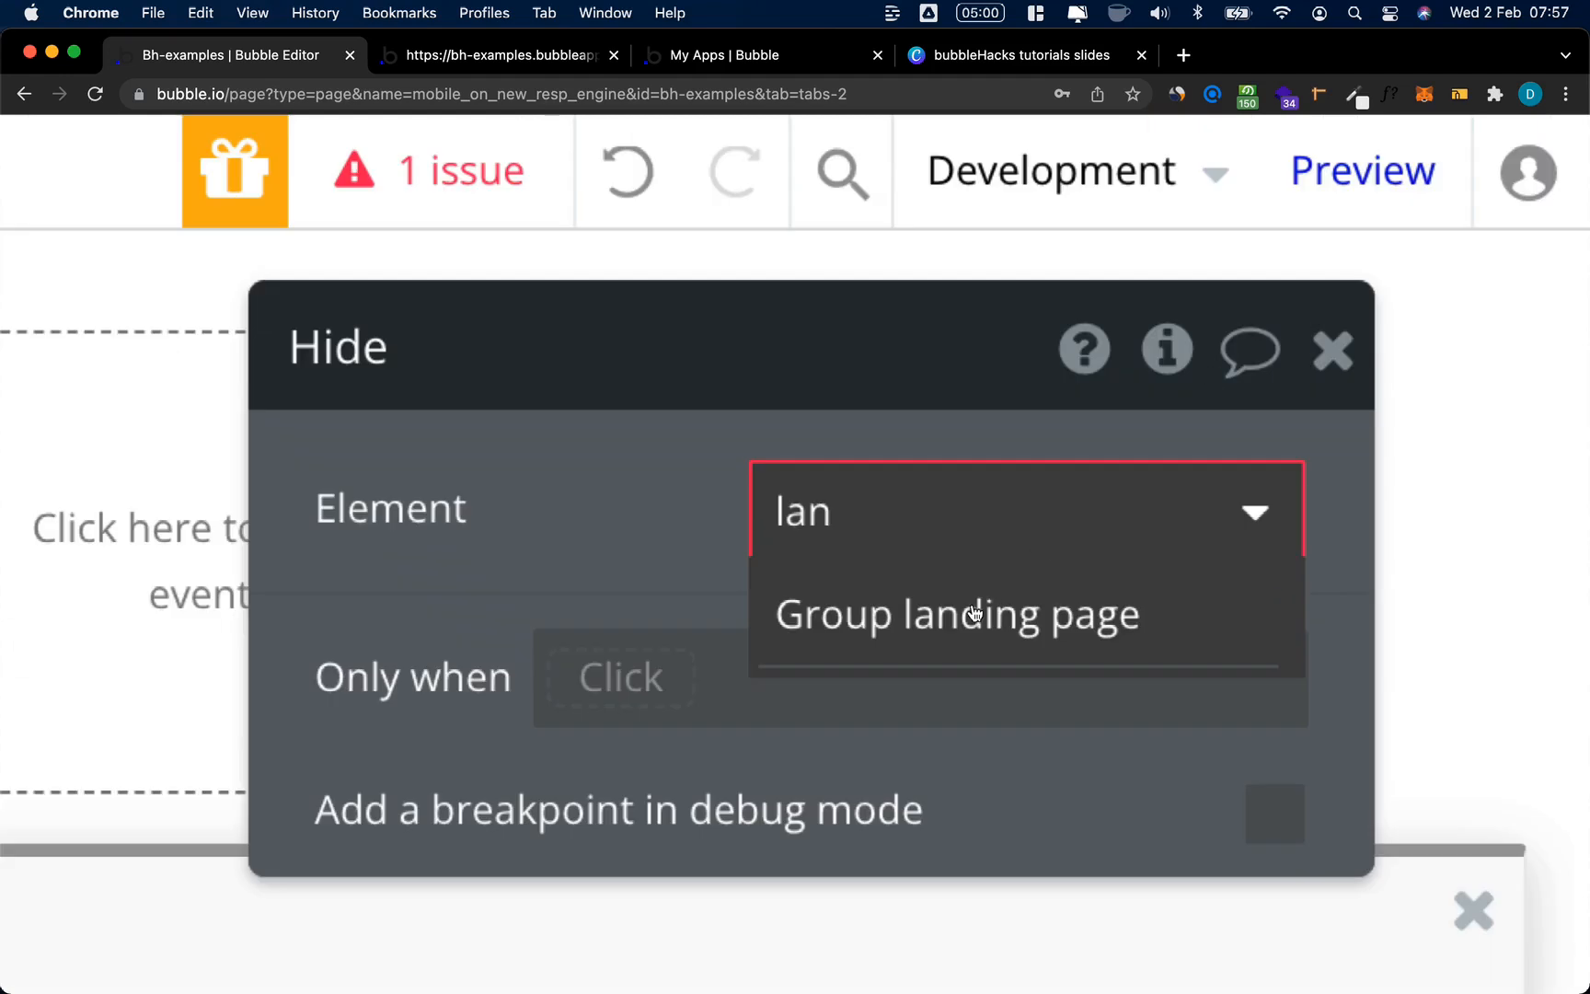
left_click(1385, 278)
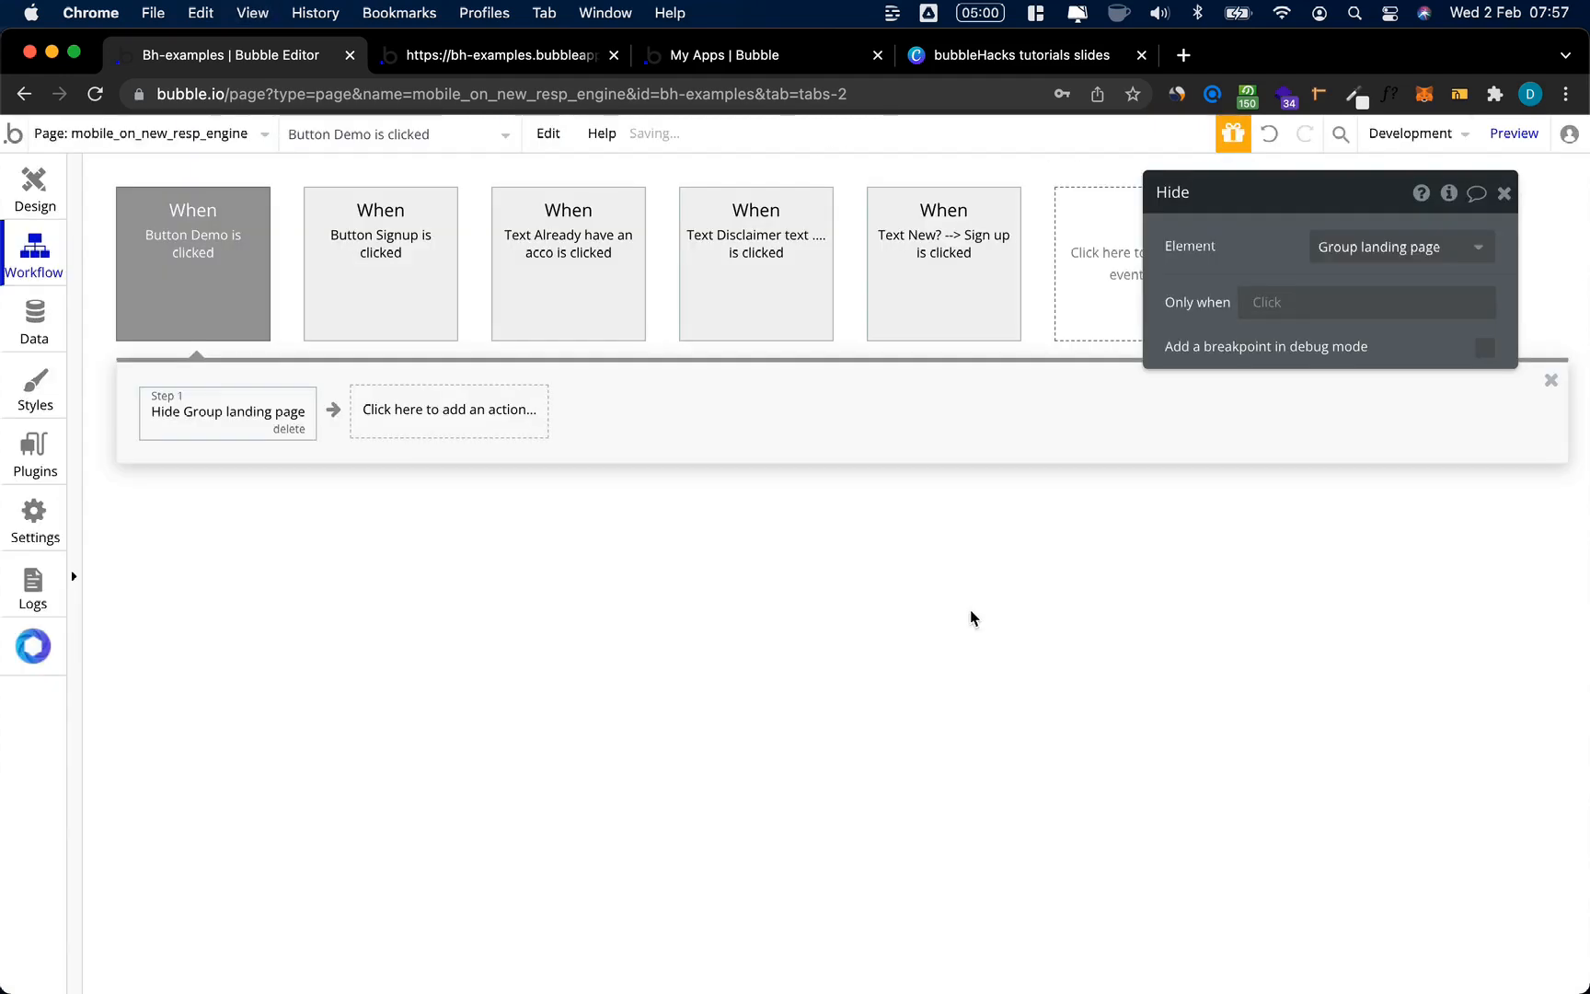
Step: Add a second workflow action that shows Group home when the Demo button is clicked
left_click(433, 428)
type("sho")
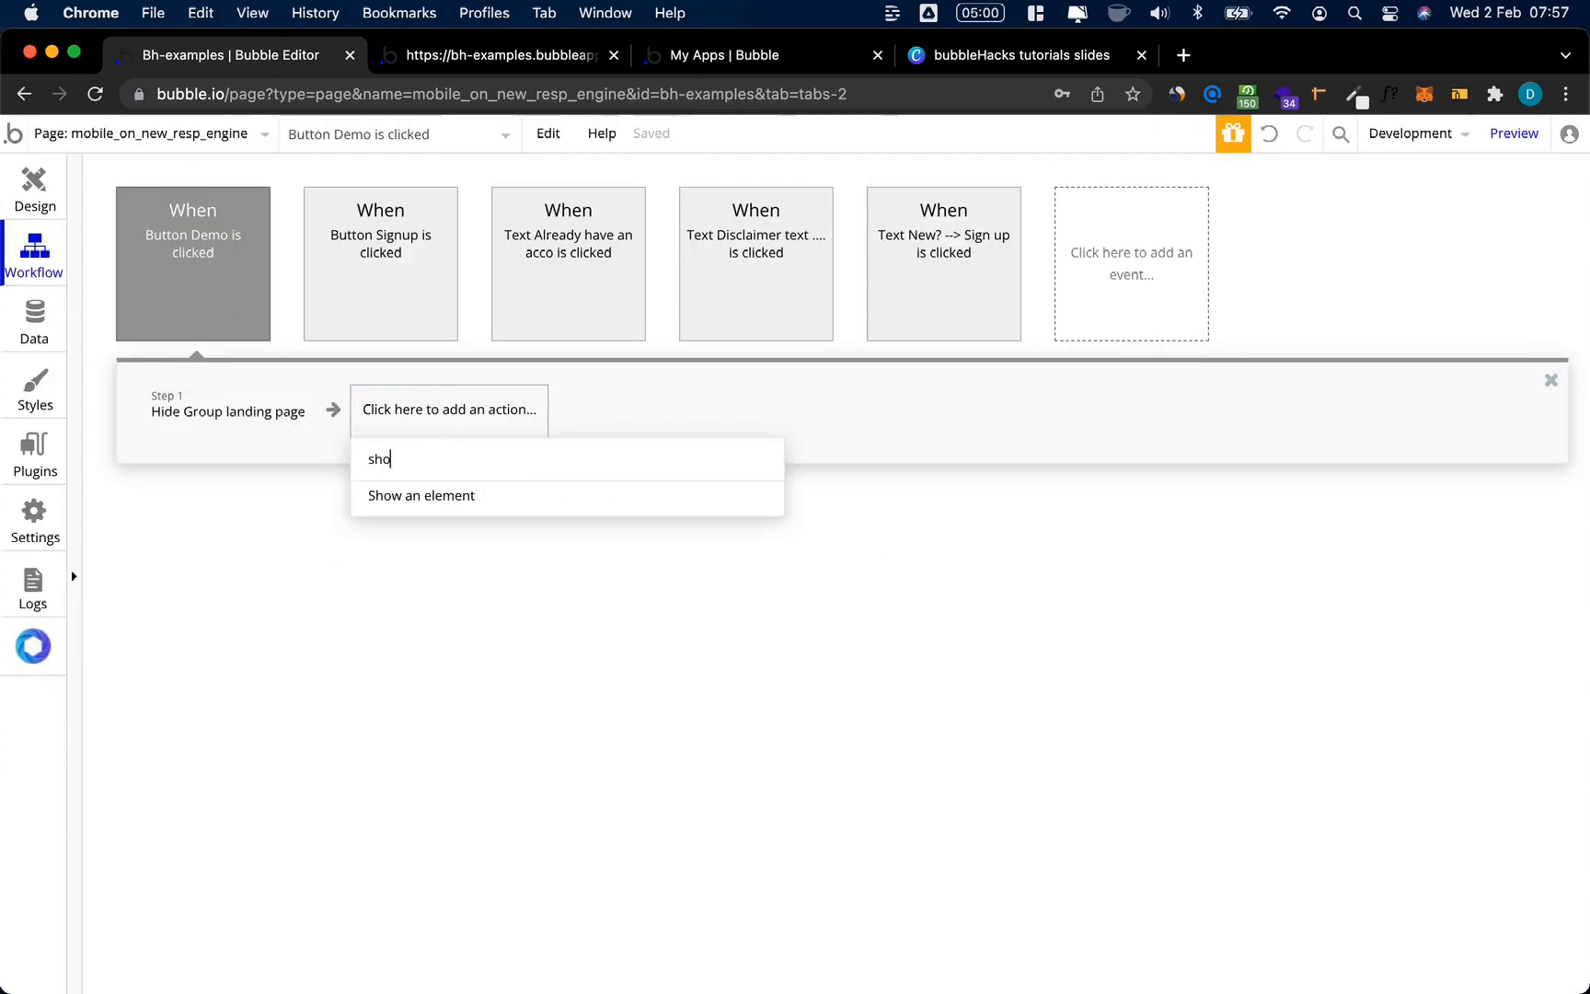
type("w")
key("Return")
left_click(1378, 246)
type("home")
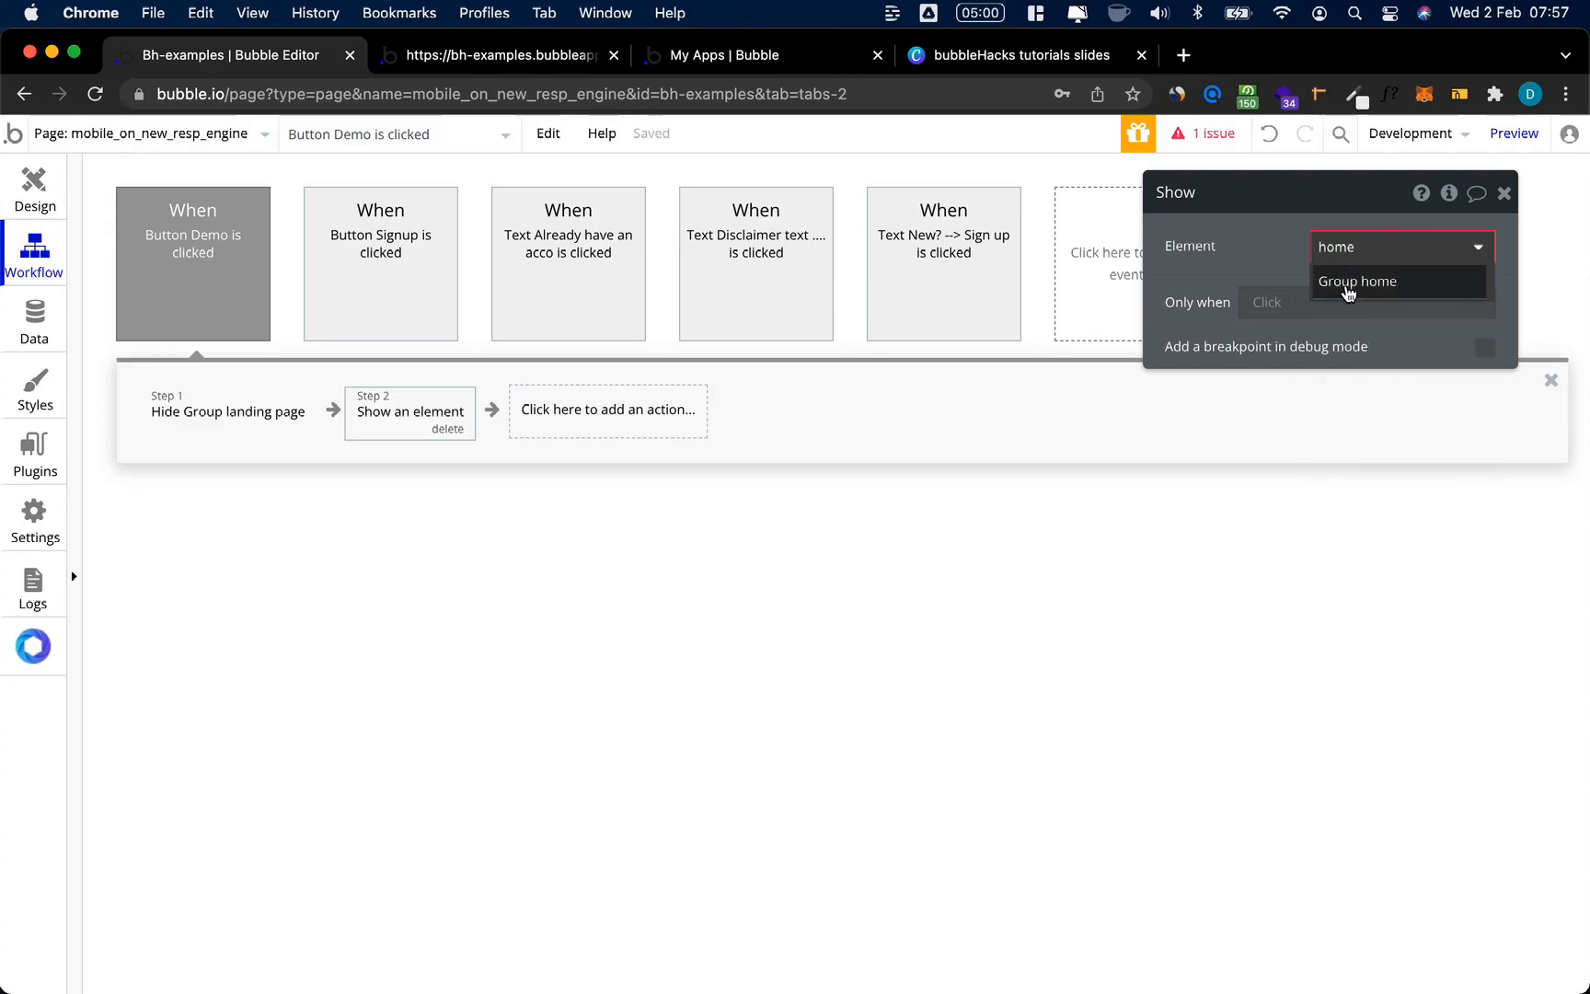
left_click(1360, 281)
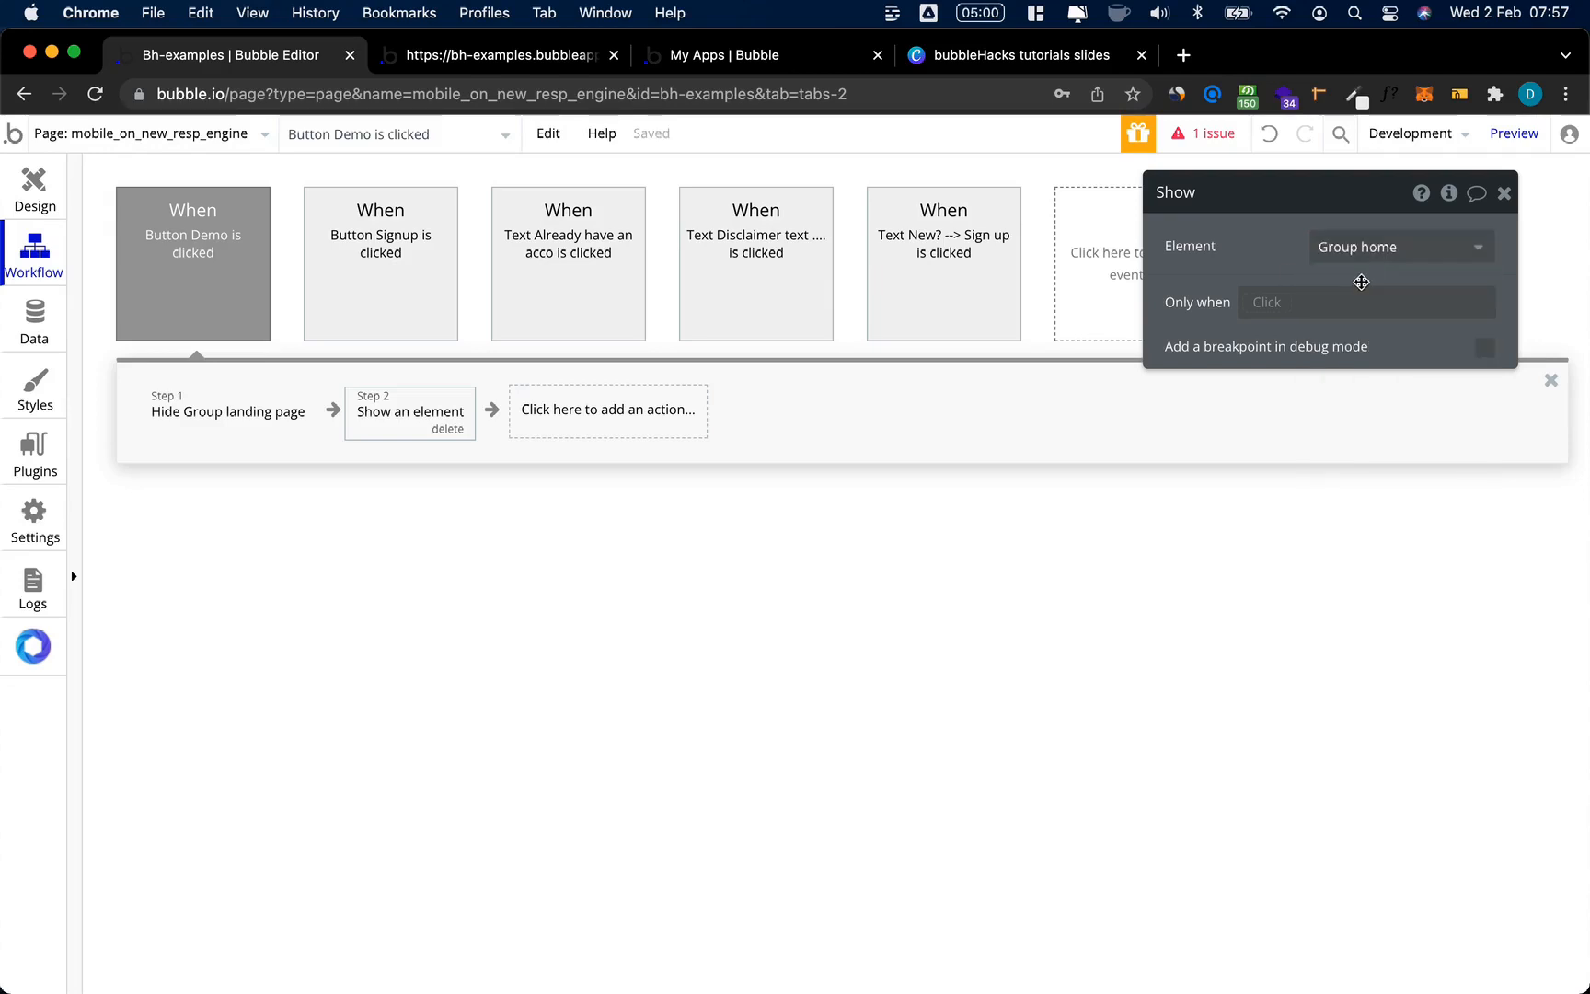
Step: Refresh the multi-device mobile preview, test the Demo button and look through the home page's scrolling list
left_click(18, 183)
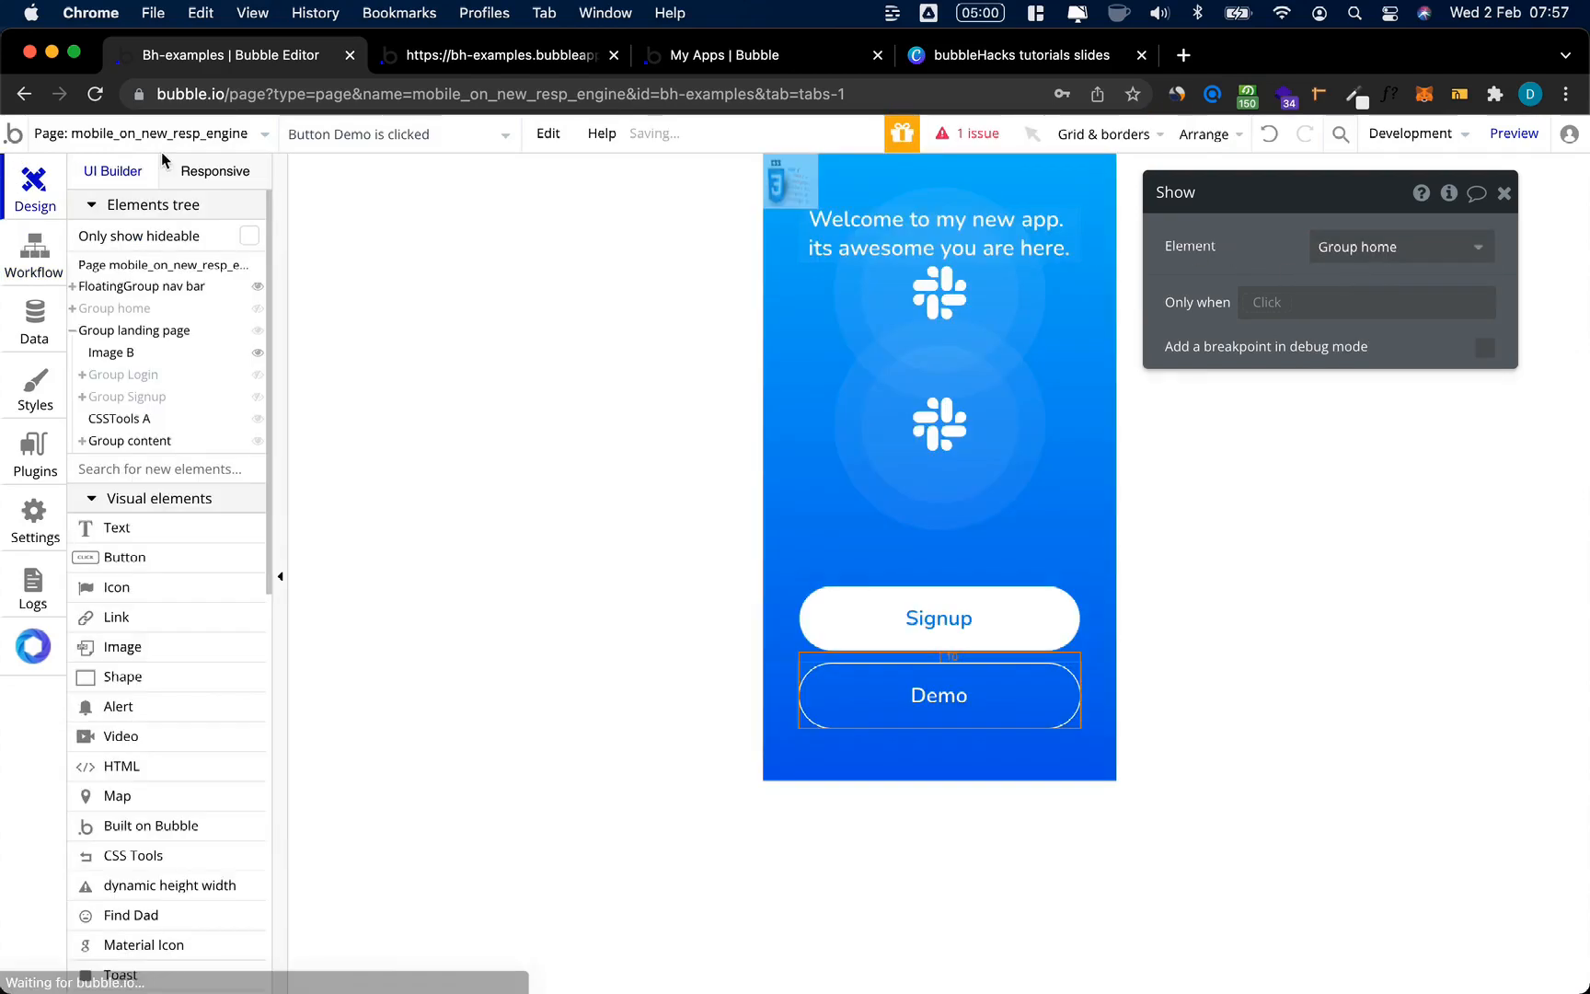
left_click(441, 58)
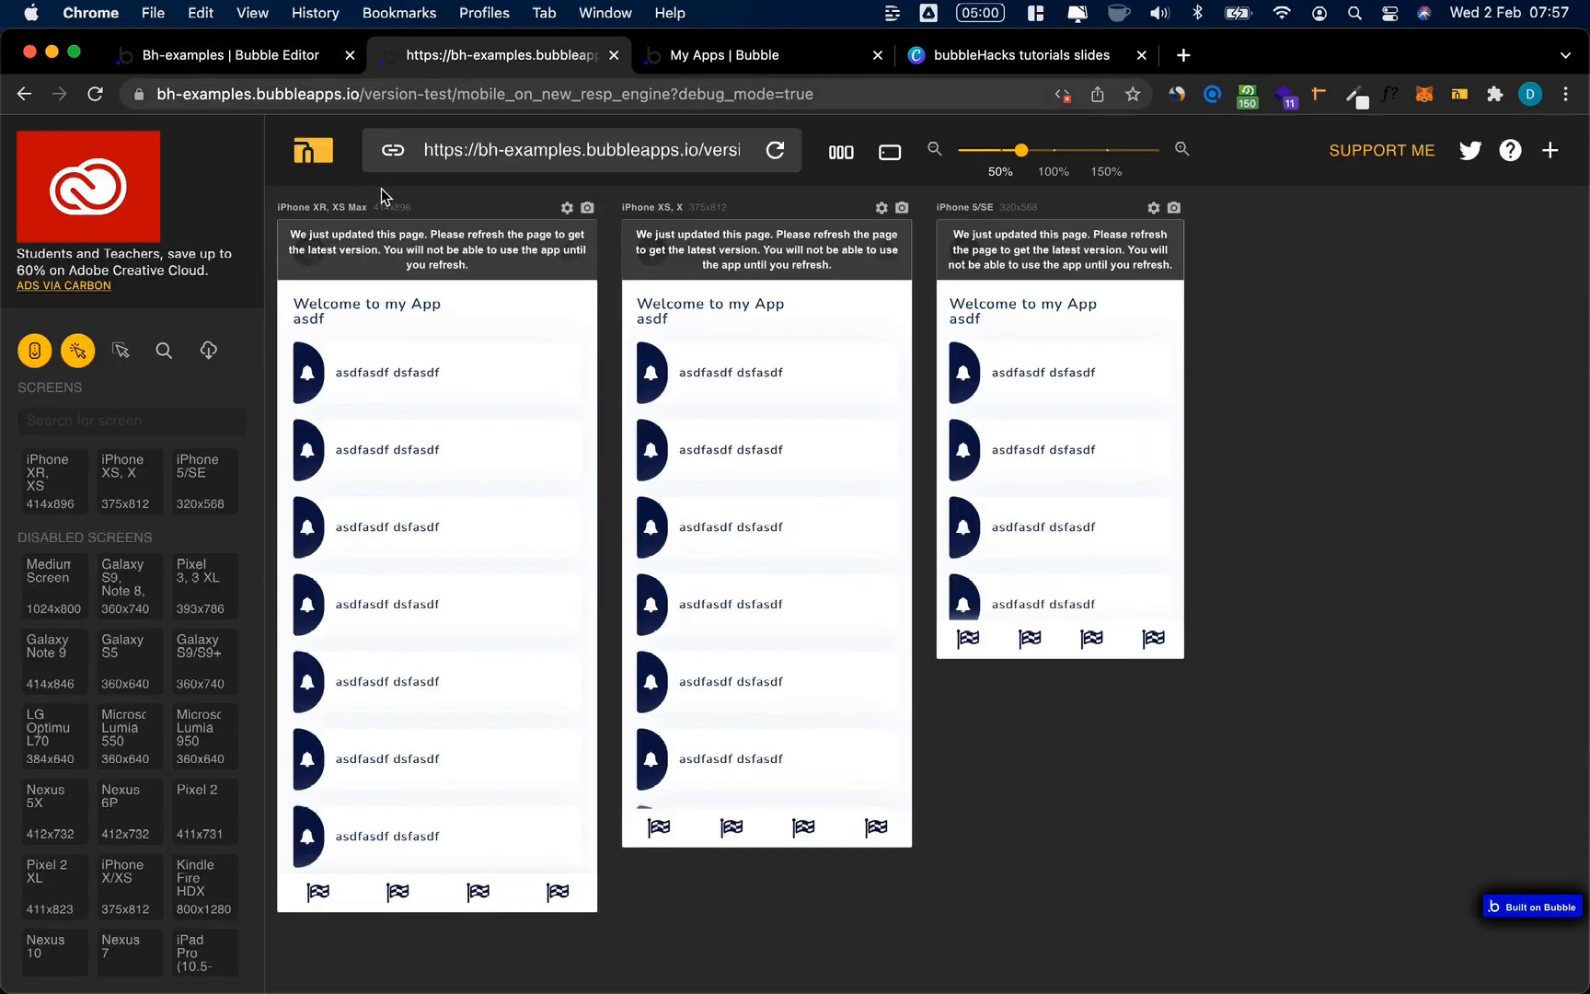
left_click(379, 250)
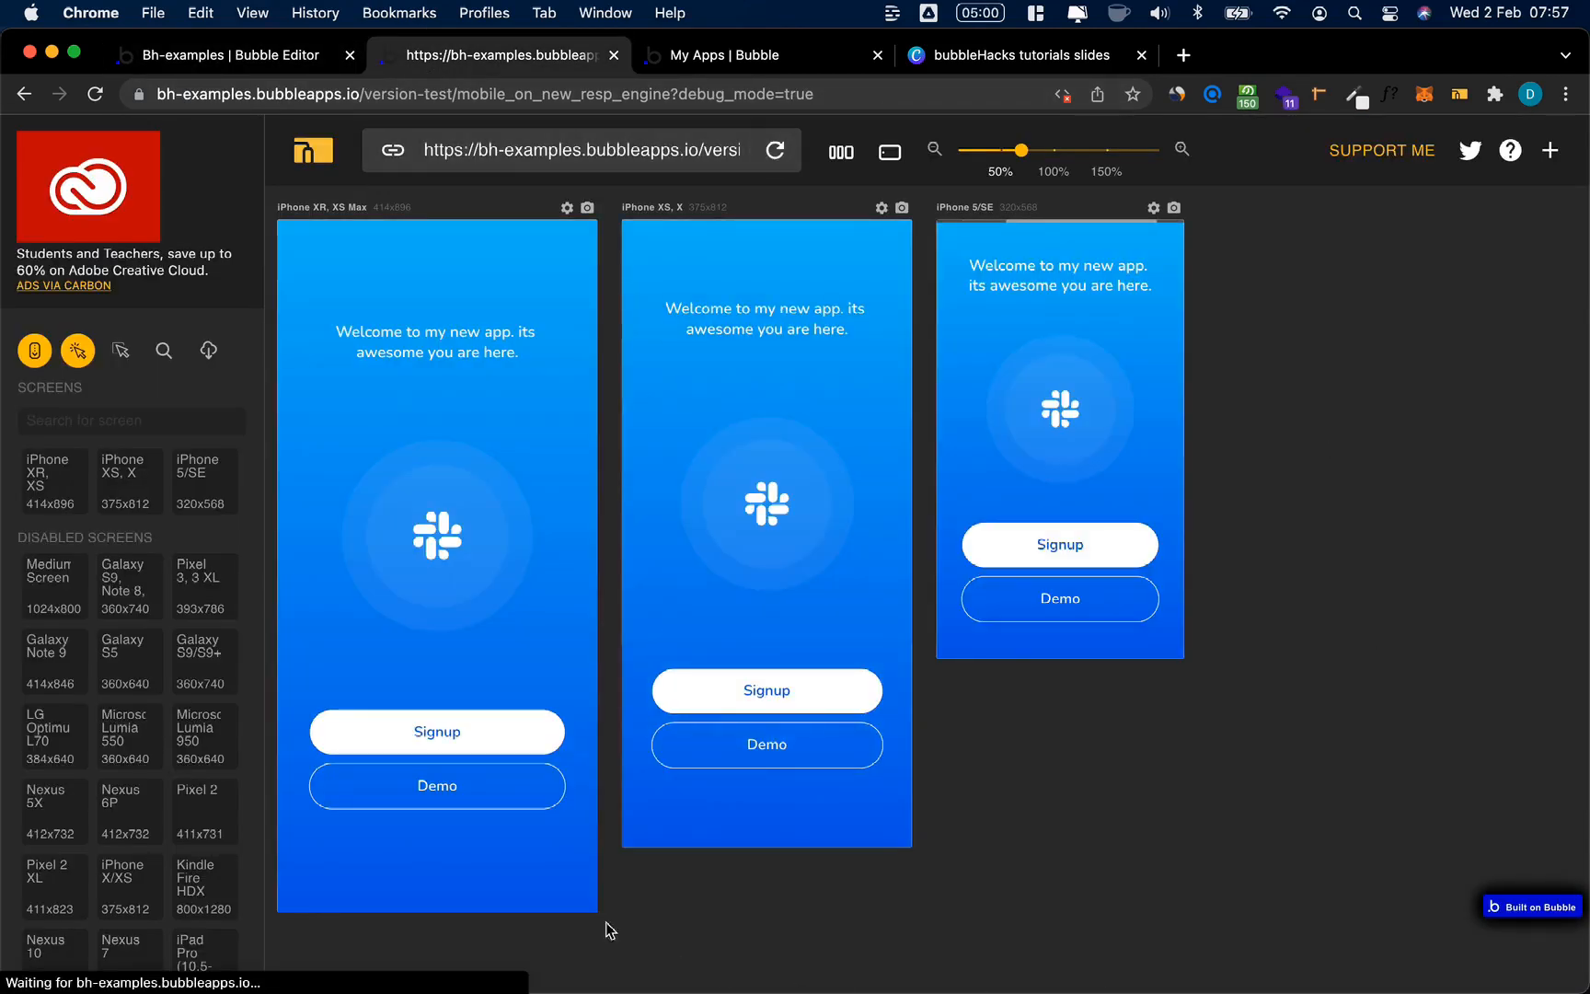
left_click(440, 787)
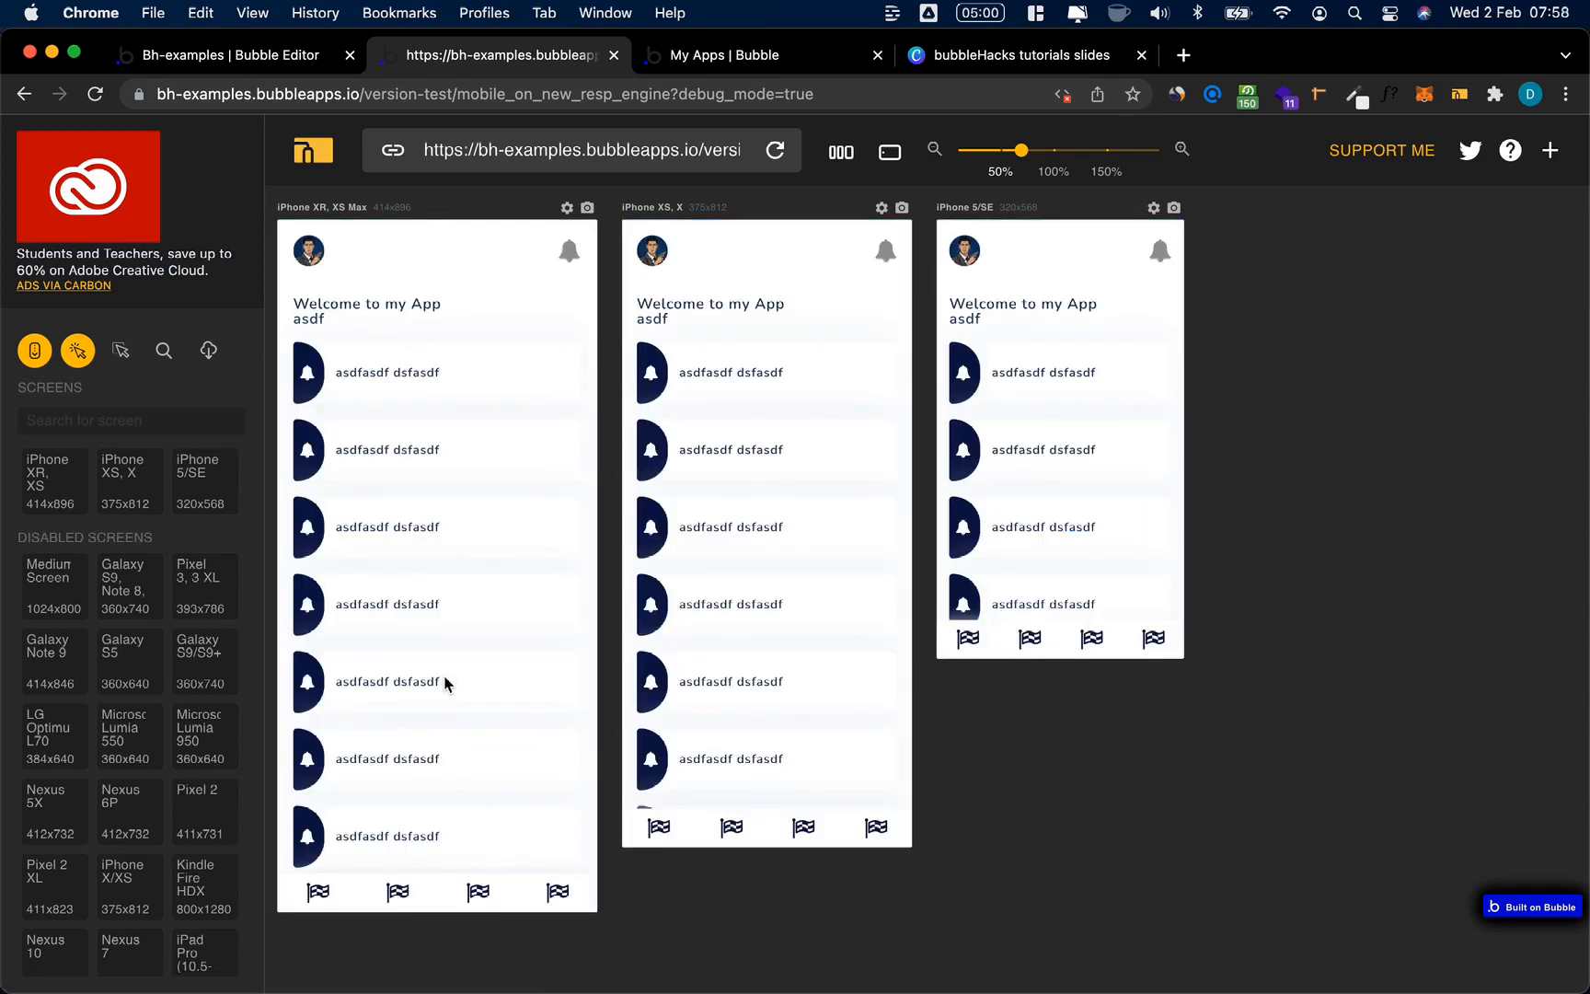
scroll(445, 683, "down", 3)
scroll(445, 683, "up", 3)
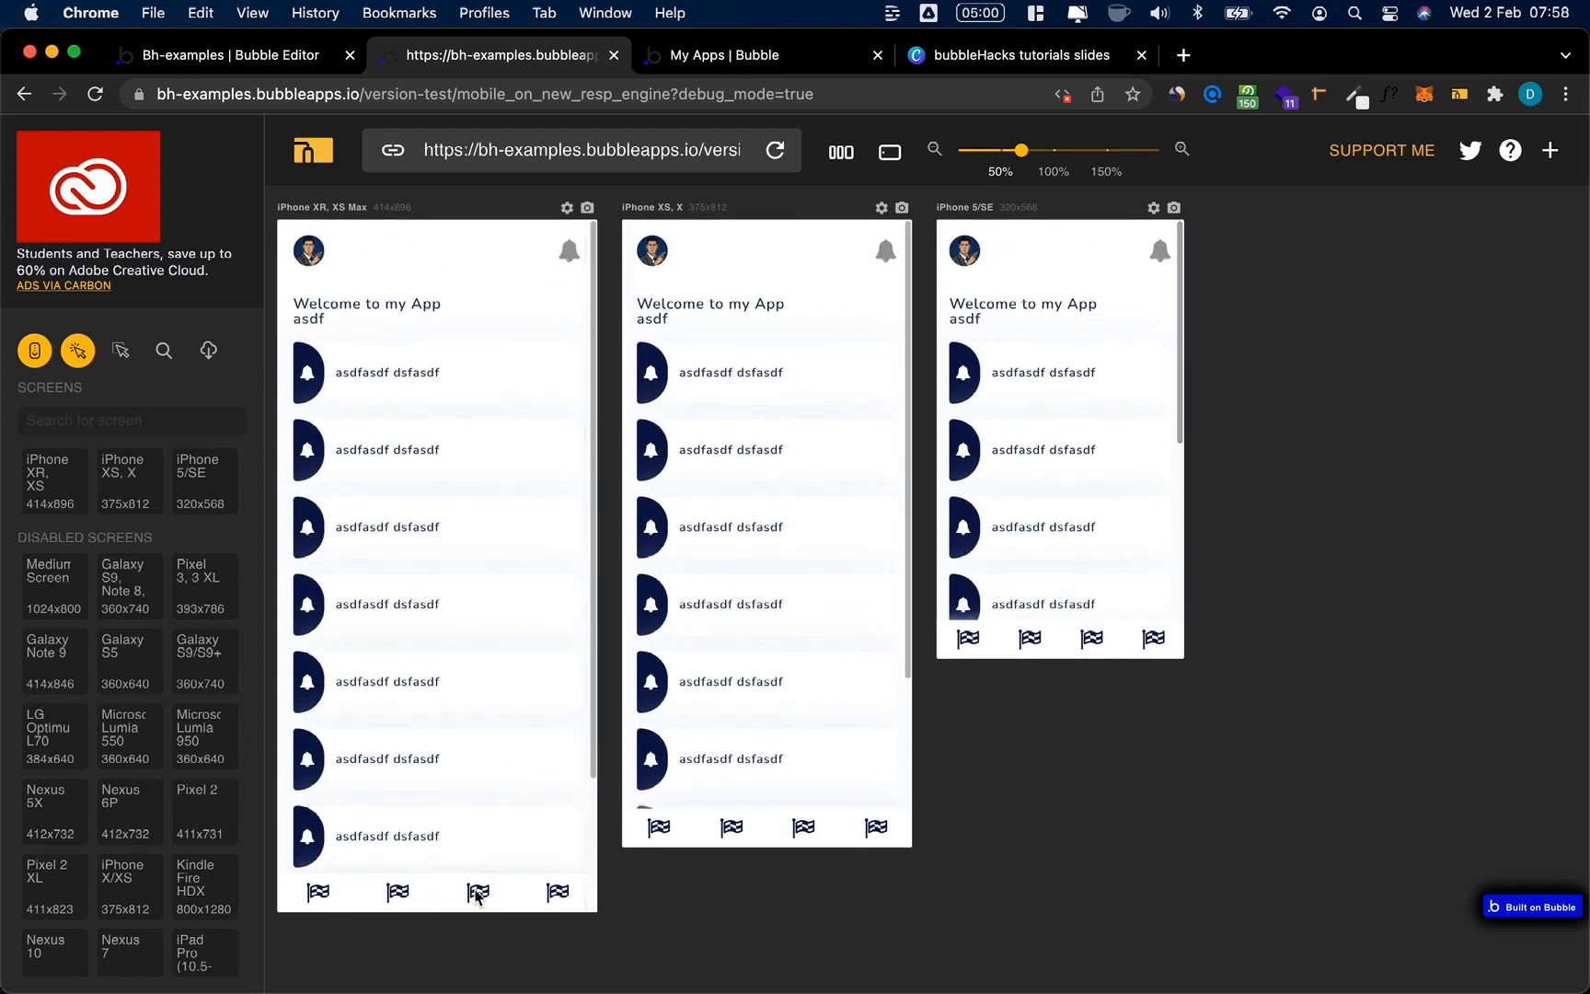